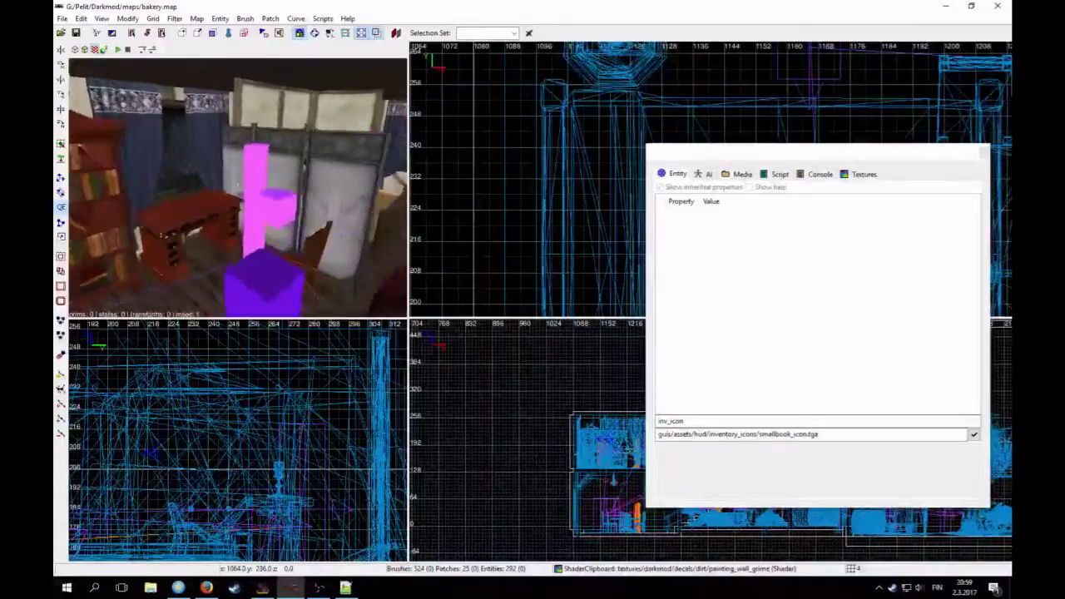
key(Up)
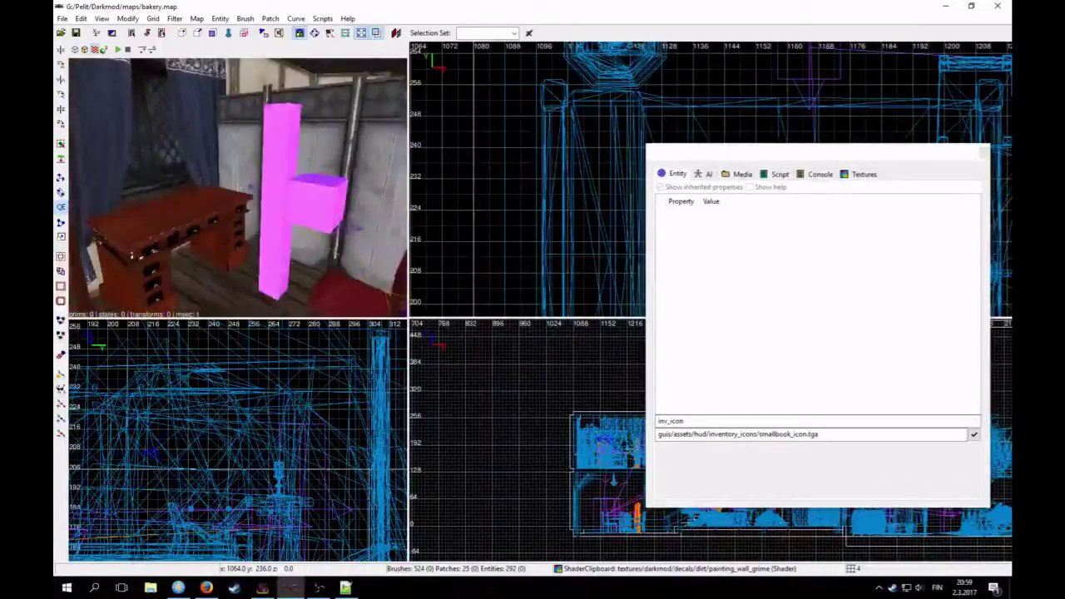
key(Up)
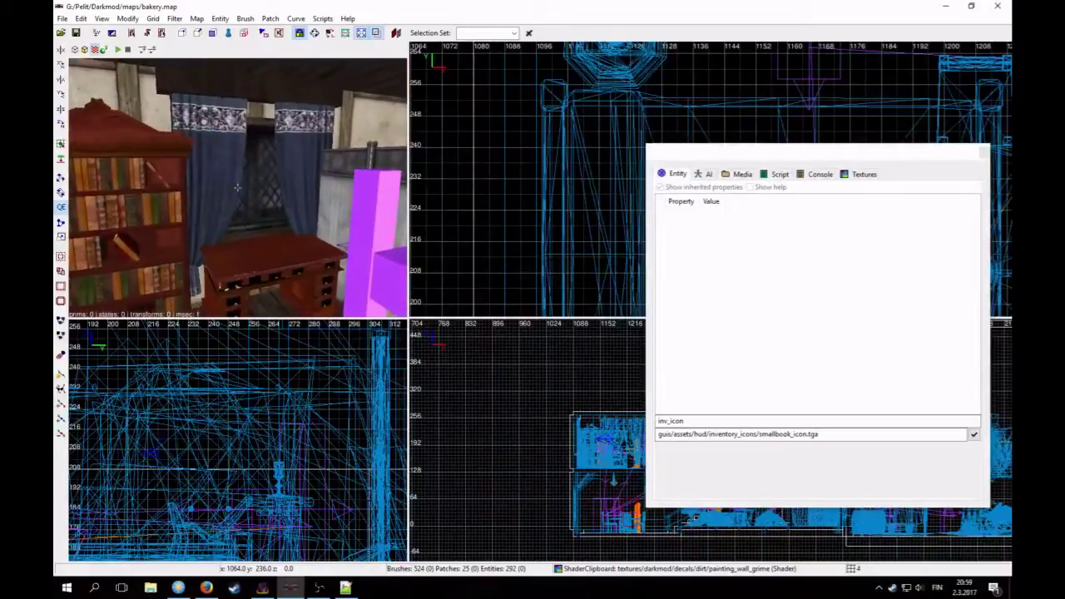
right_click(317, 212)
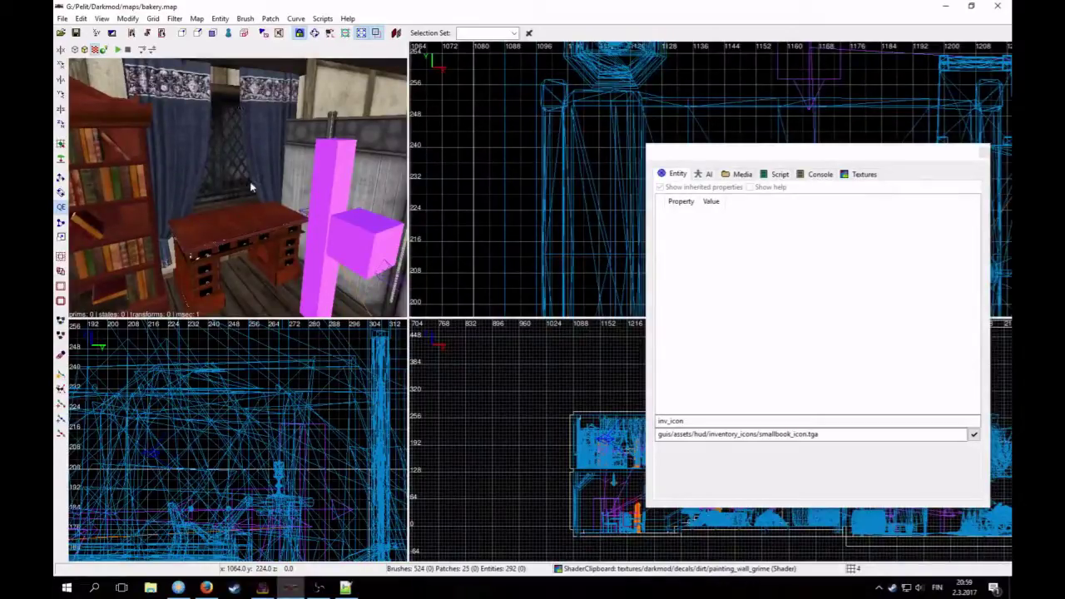
Step: Switch to Notepad++ and review the mission notes covering the briefing, objectives and readables
click(346, 588)
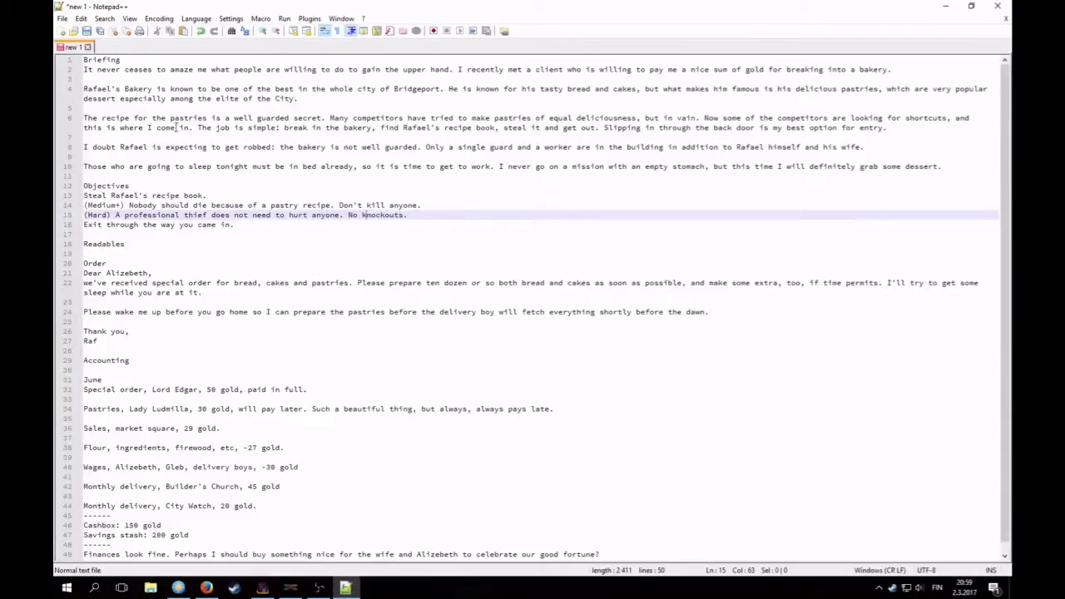
scroll(159, 349, down, 1)
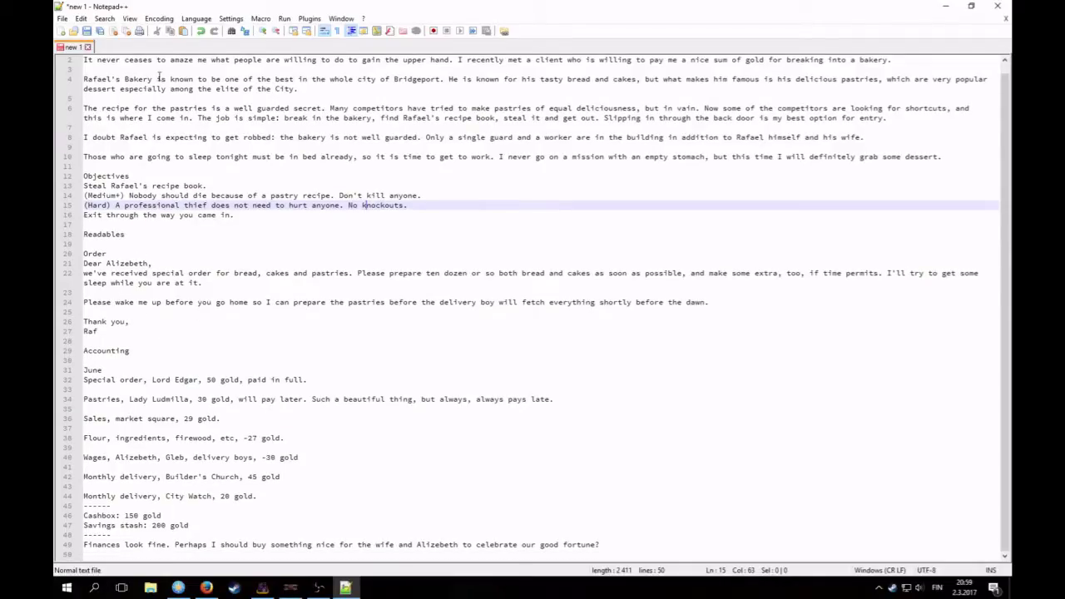
scroll(294, 379, up, 1)
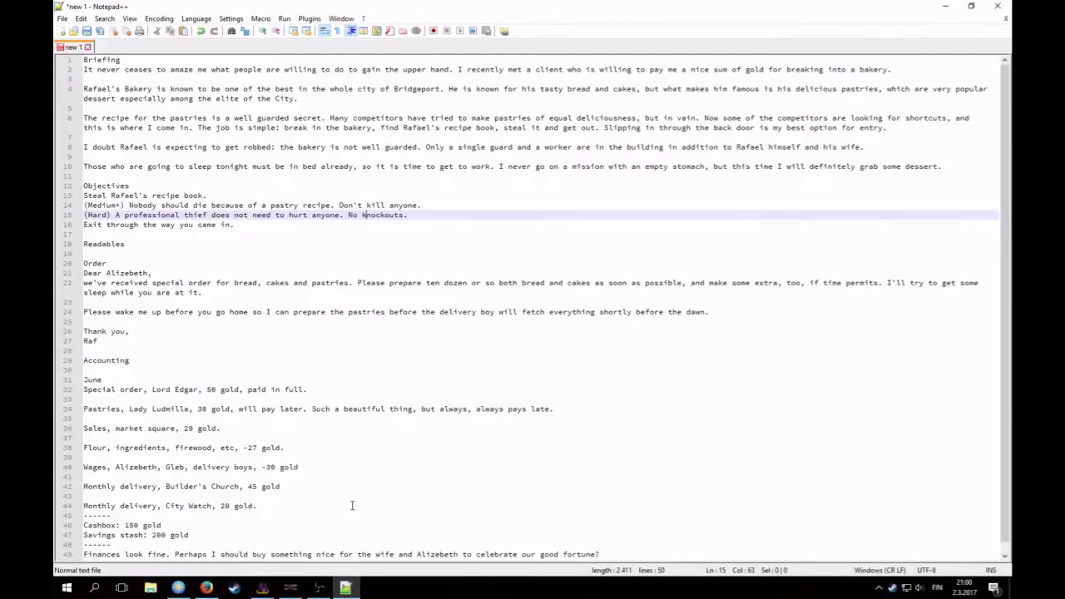
scroll(352, 505, down, 1)
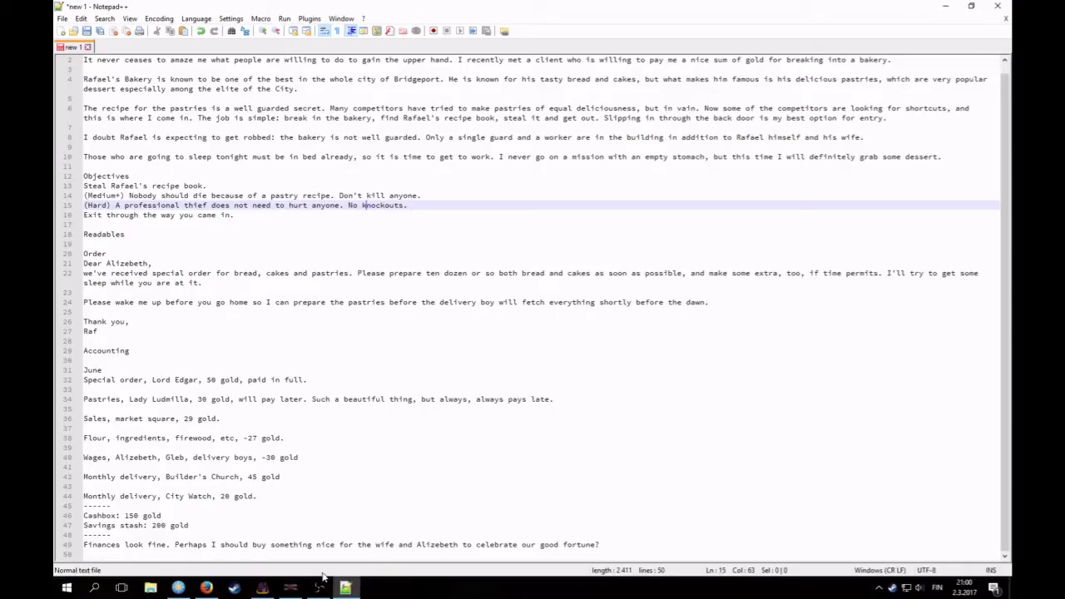
Step: Switch back to DarkRadiant, add an objective entity in the Mission Objectives dialog, select its entry and close the dialog
click(287, 590)
right_click(259, 277)
scroll(237, 187, up, 3)
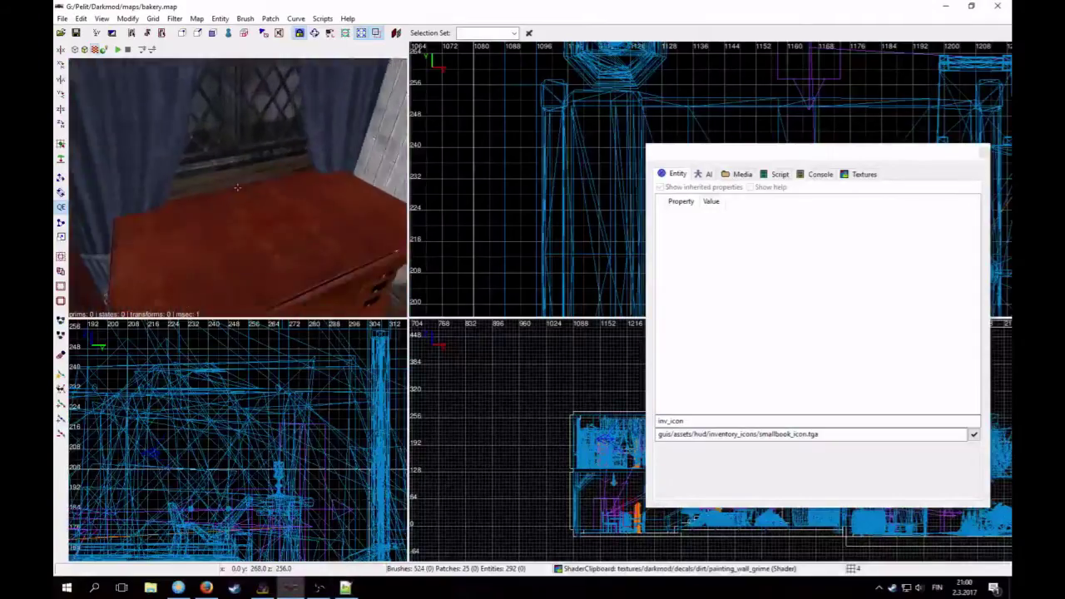
scroll(237, 187, down, 6)
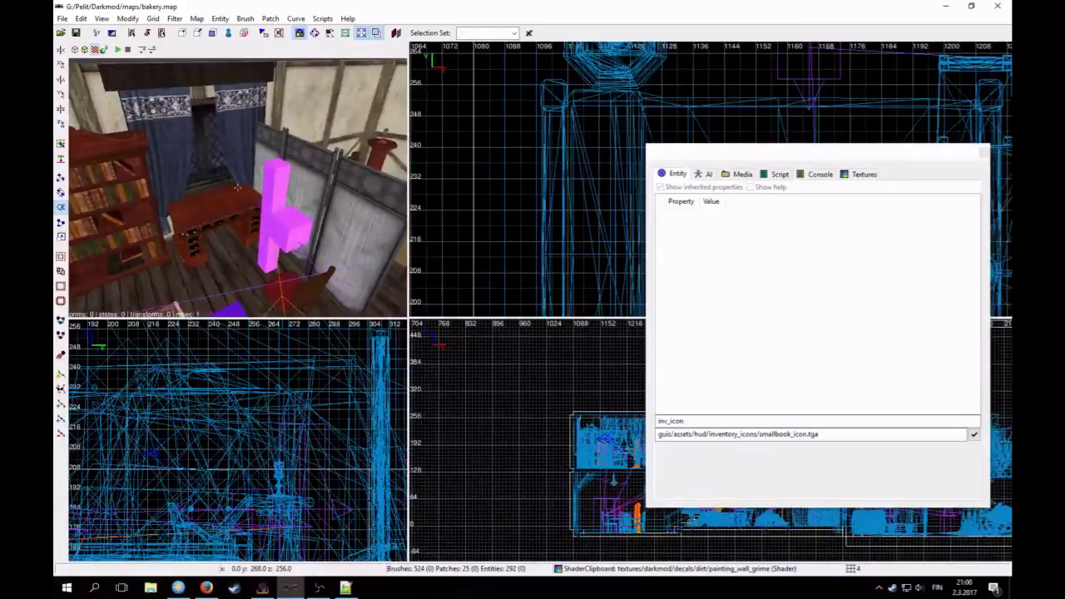
scroll(237, 187, up, 2)
right_click(238, 233)
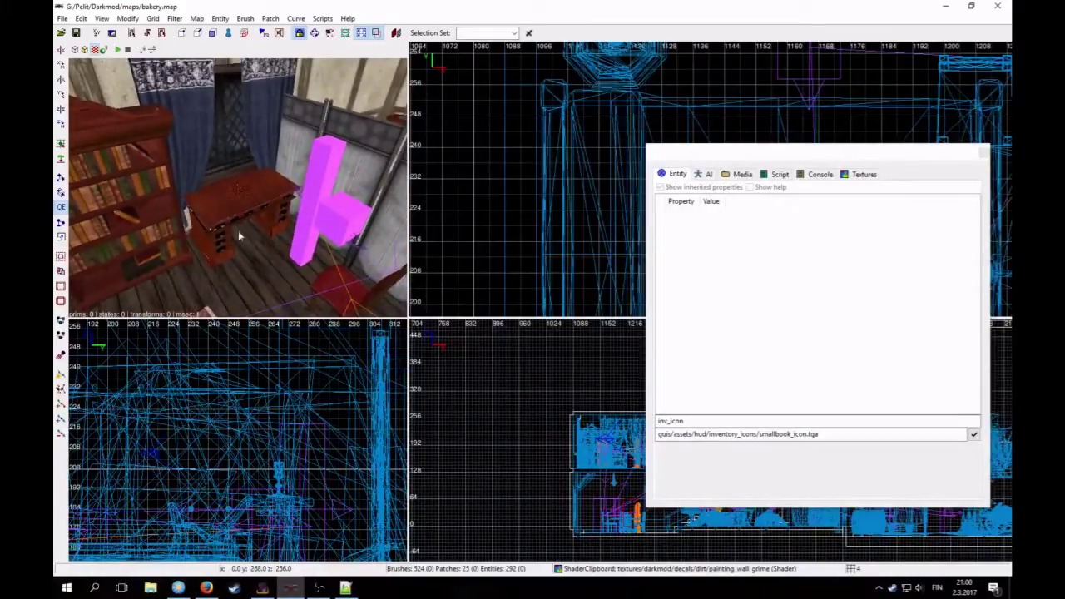
click(221, 19)
mouse_move(196, 18)
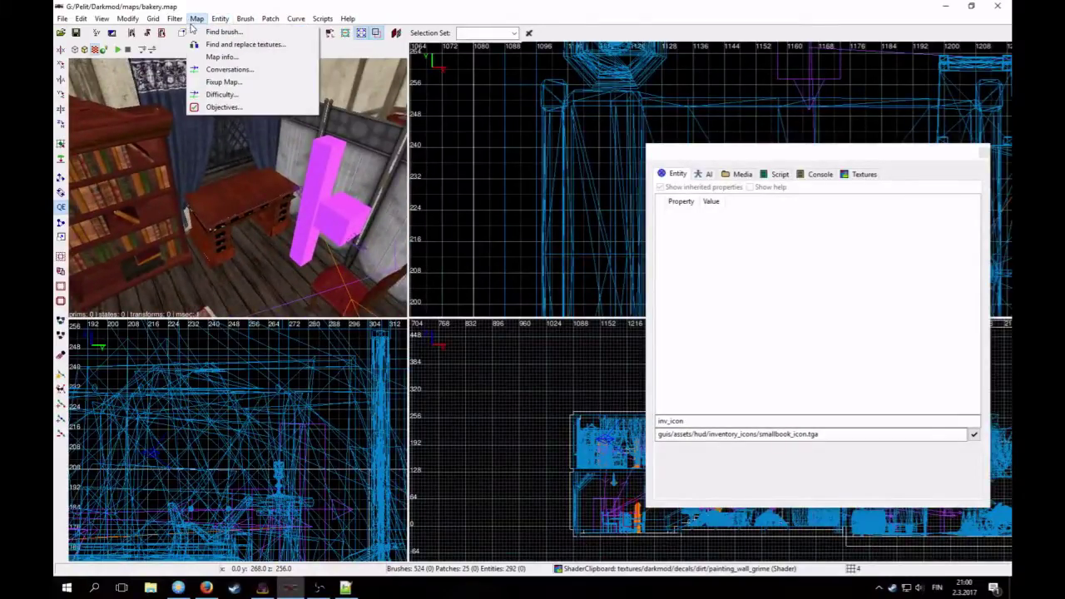
click(222, 109)
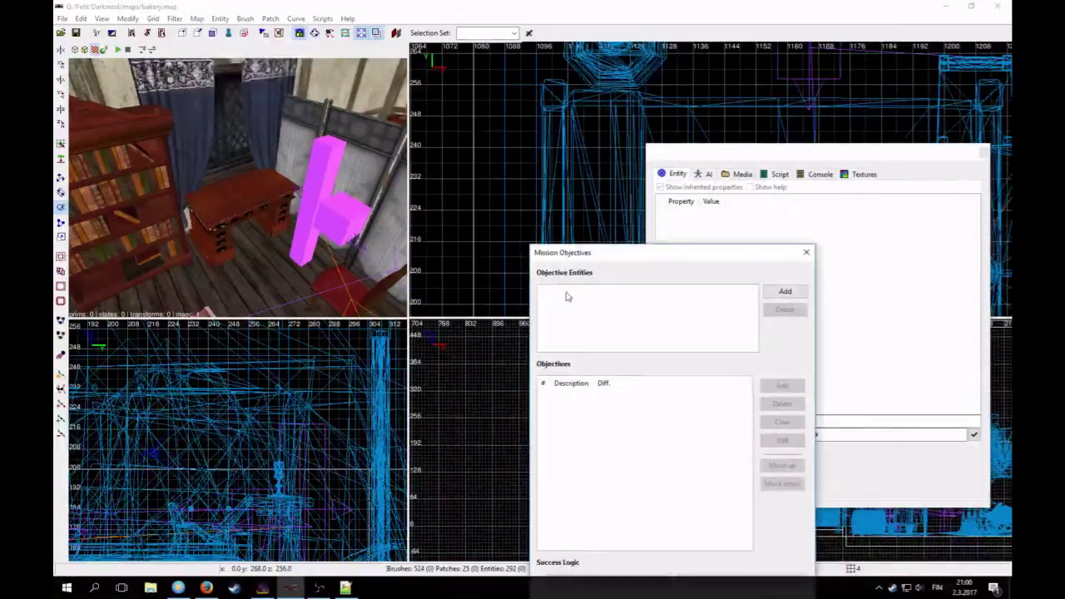
click(780, 293)
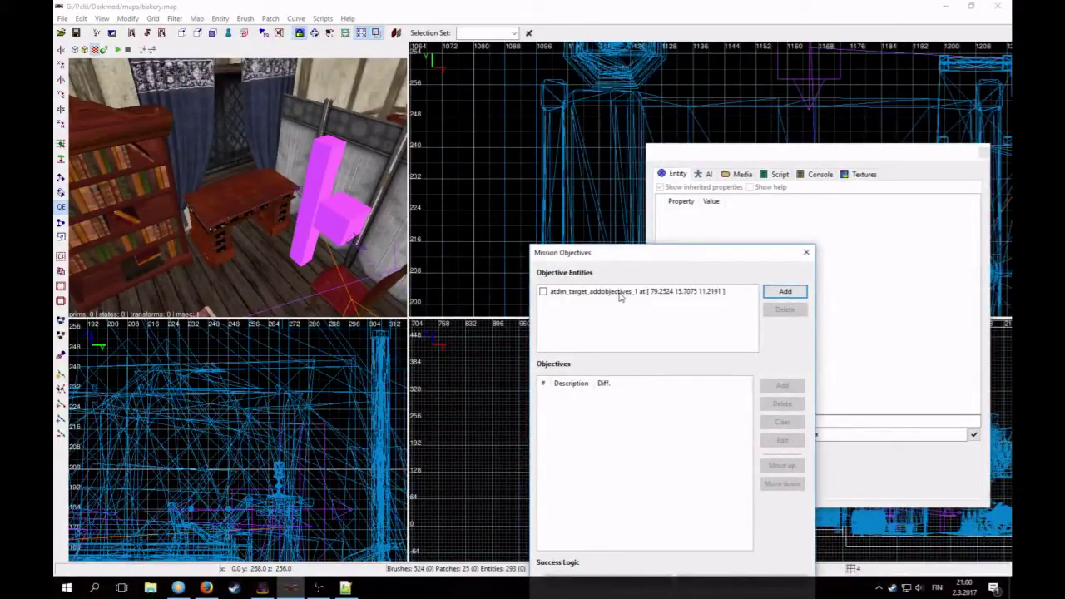
click(619, 293)
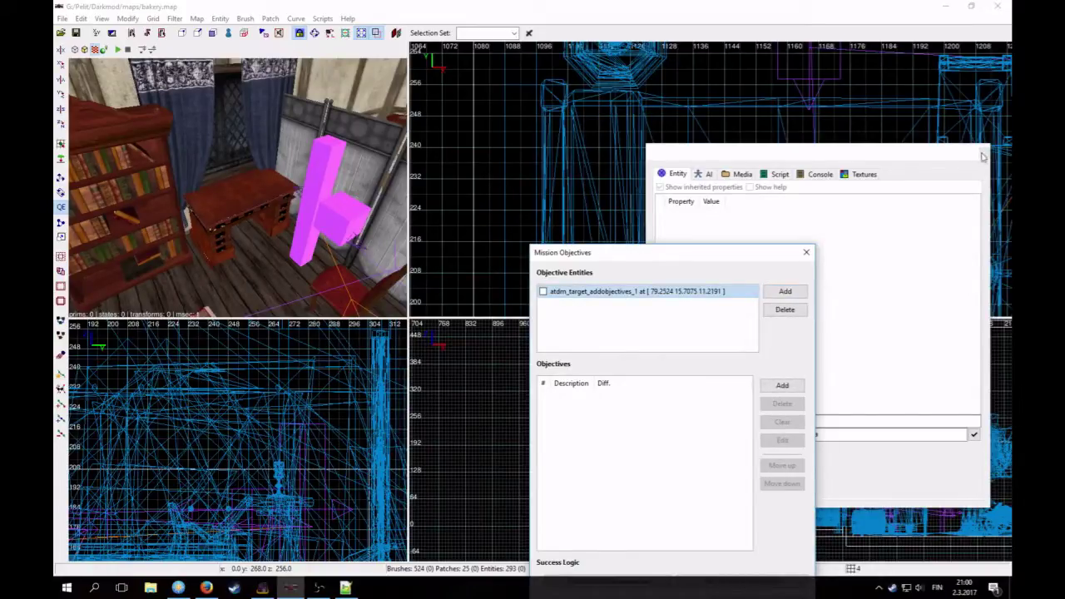
click(805, 252)
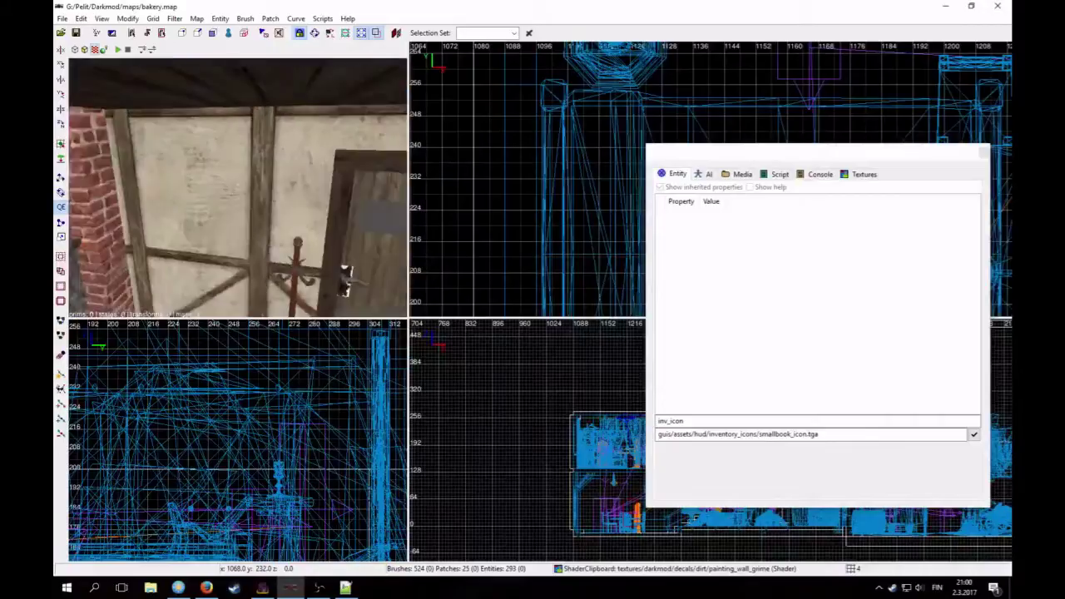
Step: Locate and select the atdm_target_addobjectives_1 entity through the entity list, and close the entity inspector
right_click(261, 163)
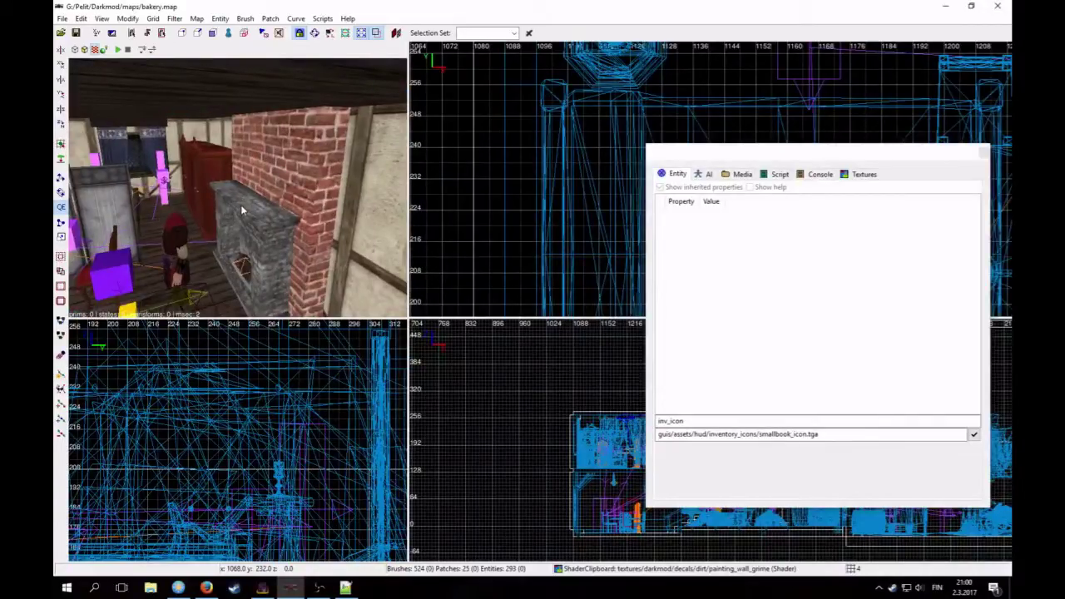
key(i)
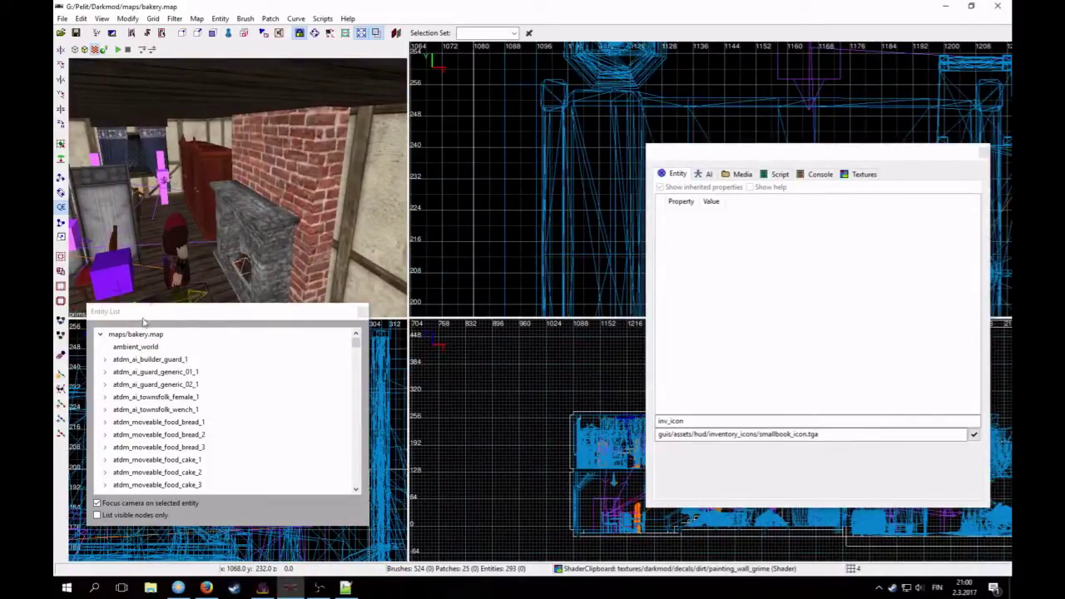
drag(355, 338, 356, 353)
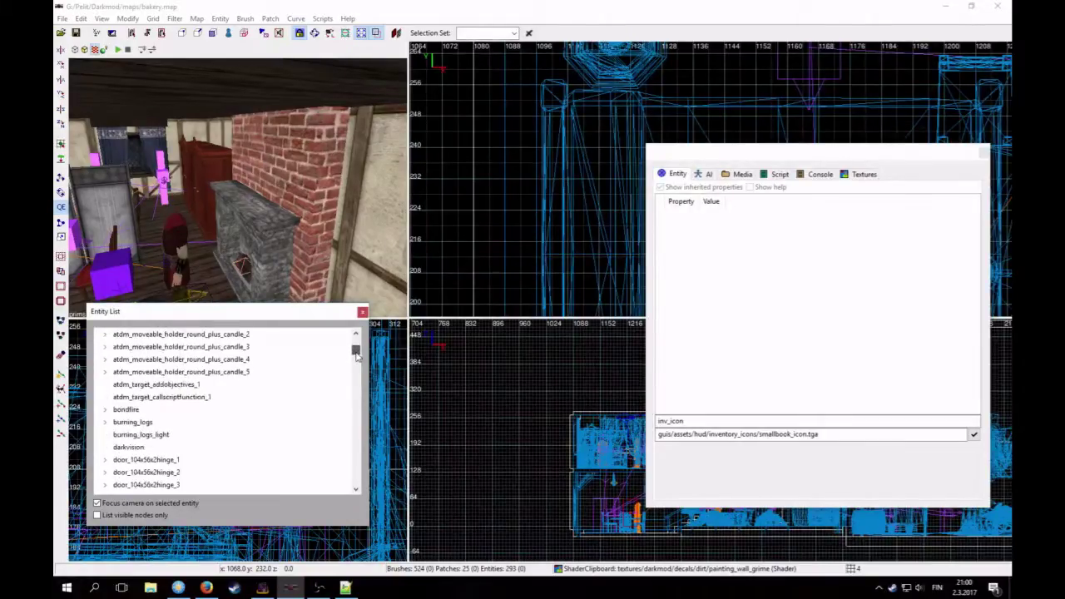
click(153, 386)
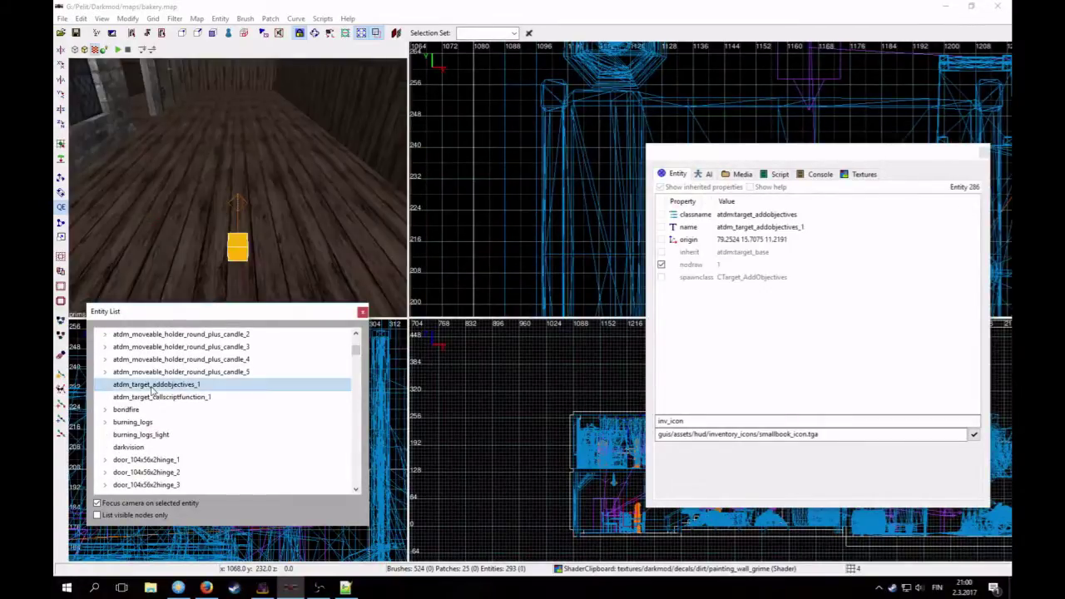
click(983, 153)
Step: Move the selected objective entity horizontally out of the separate box room and over to the bakery building
right_click(337, 165)
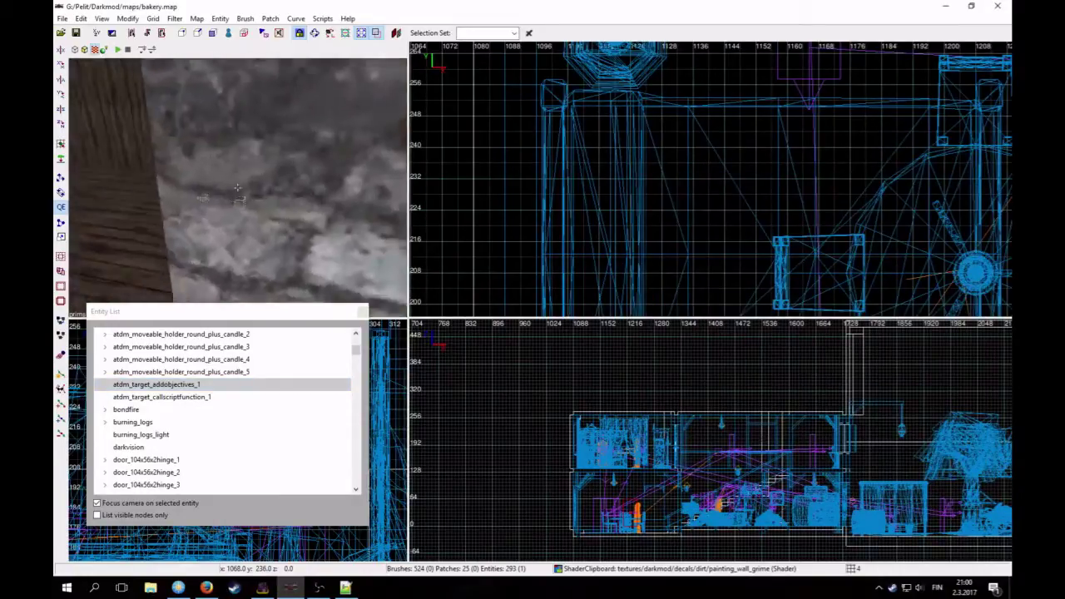
right_click(288, 181)
scroll(712, 198, down, 7)
scroll(699, 208, down, 5)
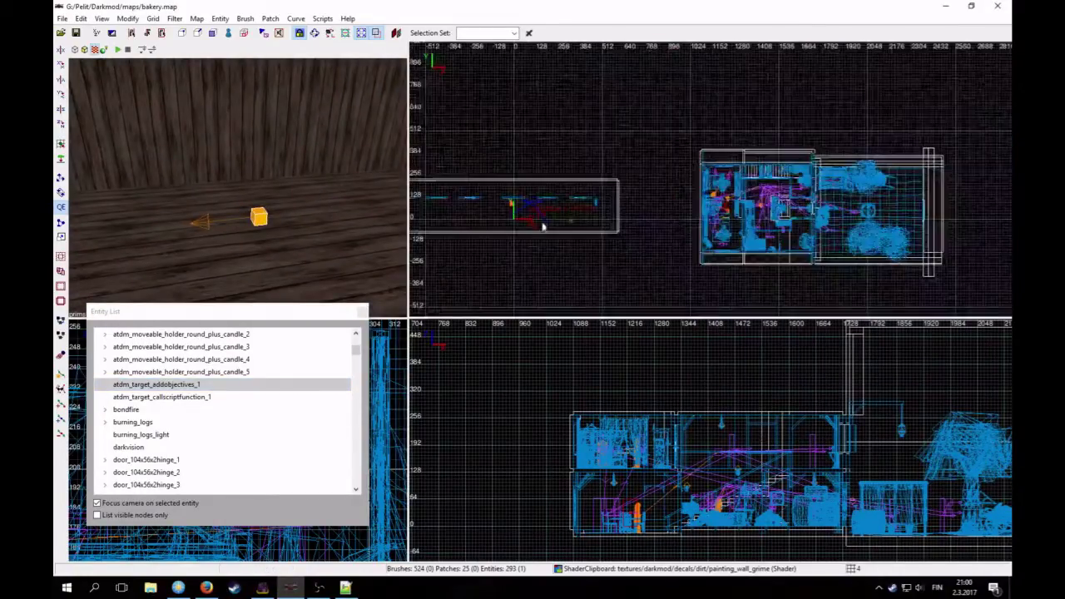
scroll(532, 220, up, 2)
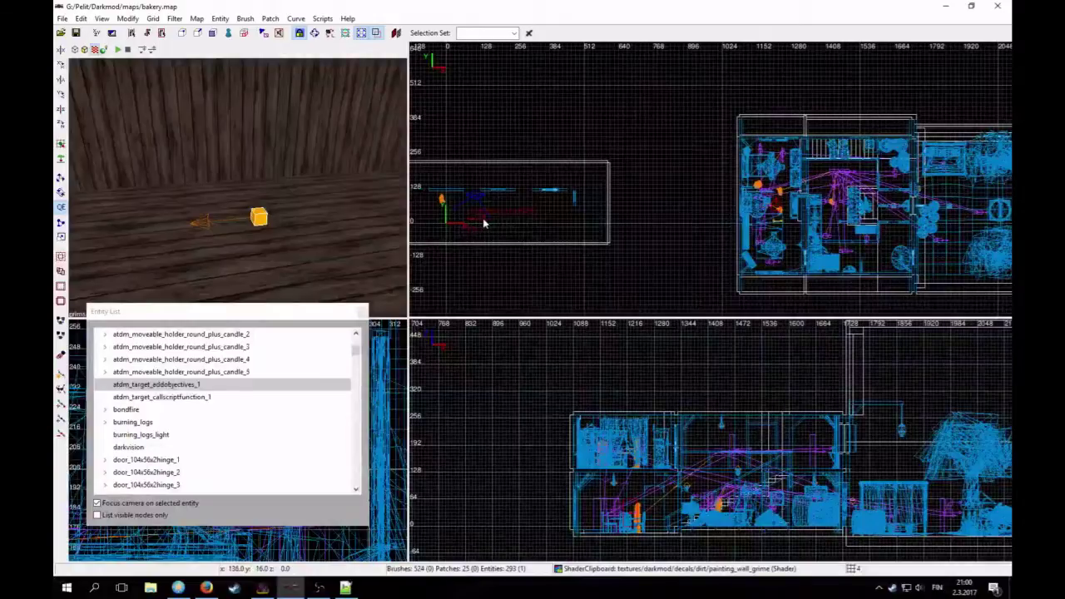
scroll(487, 224, up, 4)
drag(536, 200, 844, 164)
right_drag(844, 164, 574, 220)
scroll(743, 216, down, 2)
right_drag(743, 217, 607, 230)
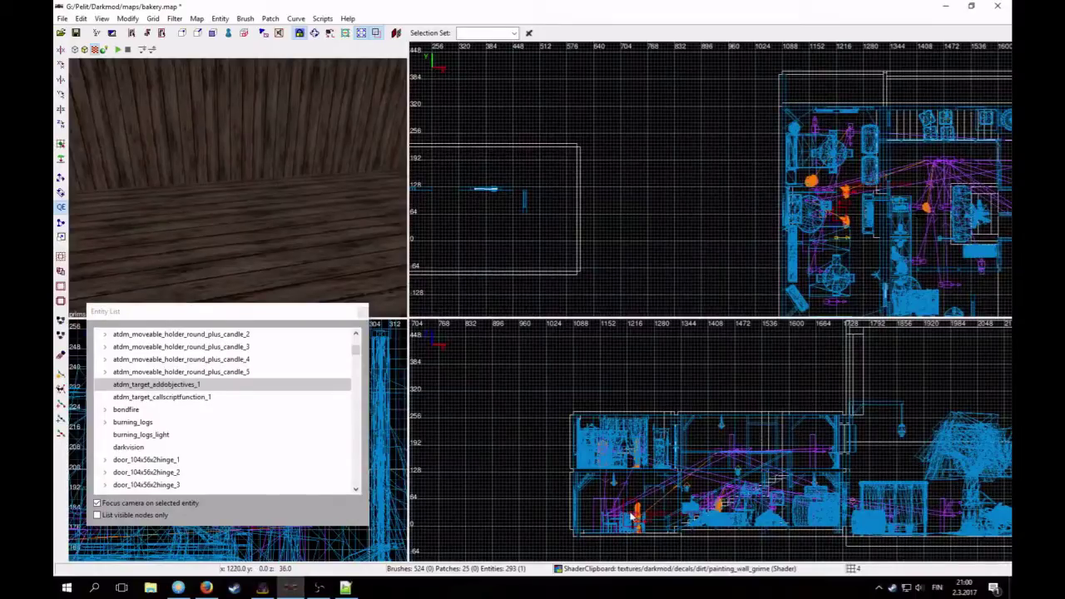
Step: Raise the objective entity to the bakery's upper floor in the side view
scroll(631, 514, up, 3)
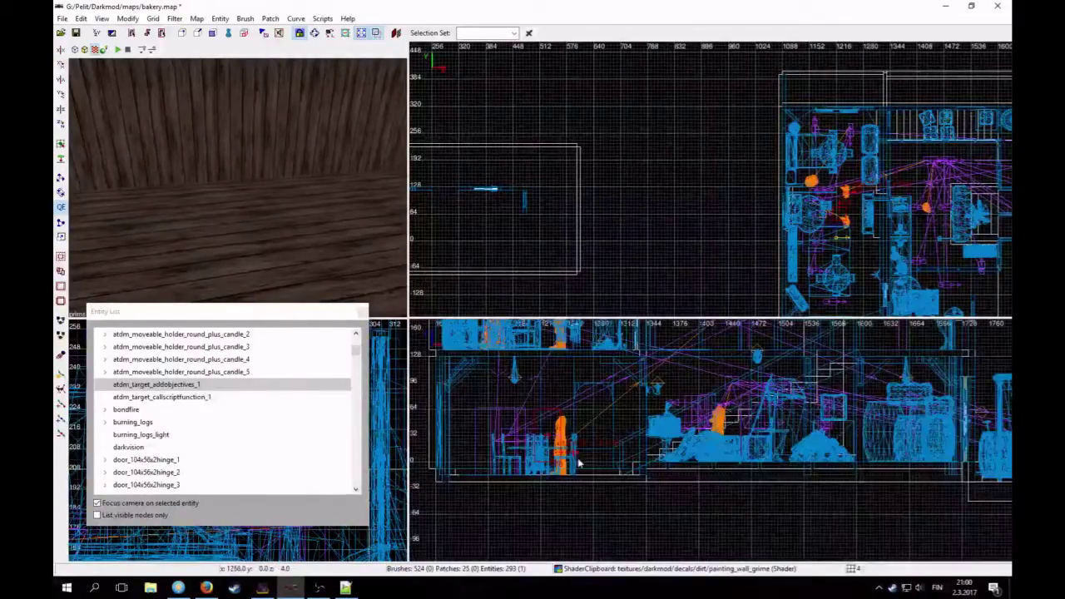
scroll(581, 463, up, 1)
scroll(586, 481, up, 1)
right_drag(596, 425, 604, 468)
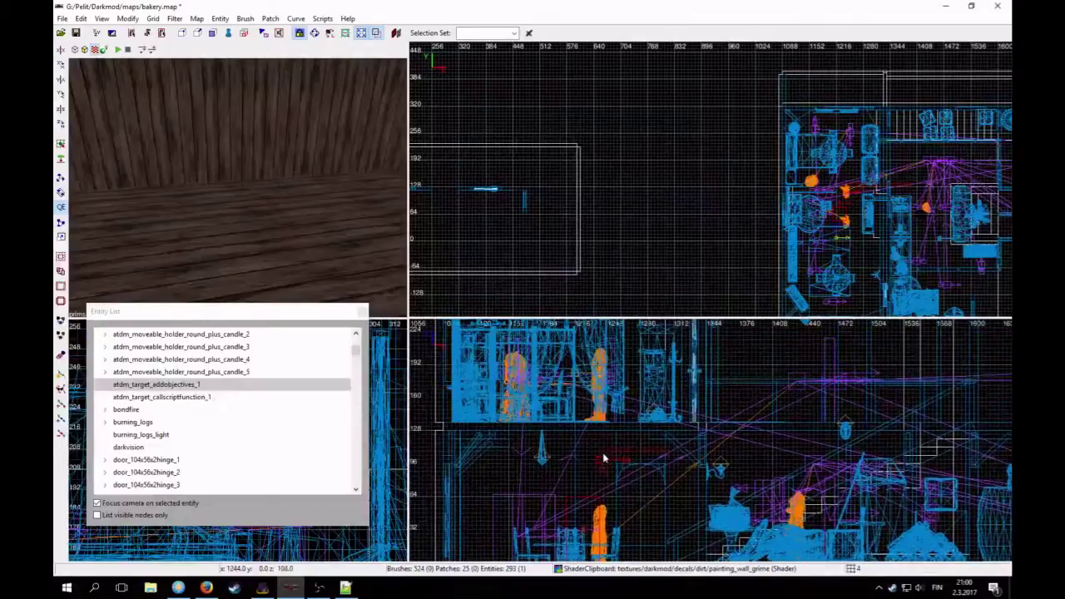
click(195, 19)
mouse_move(212, 20)
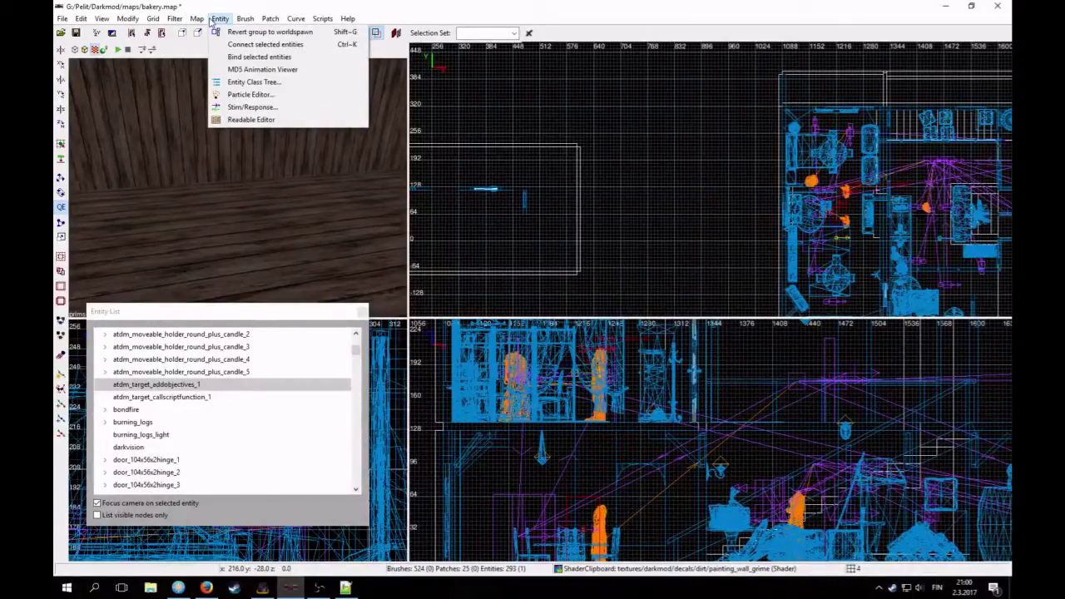
click(221, 106)
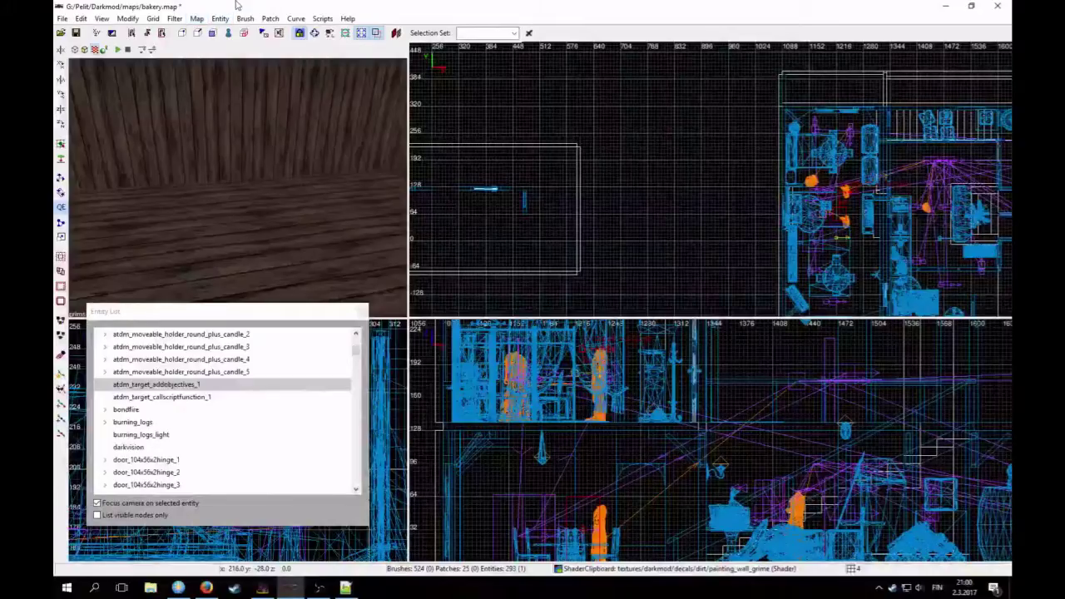
Step: Examine the objective entity's placement in the upstairs room of the bakery in the camera view
right_click(237, 188)
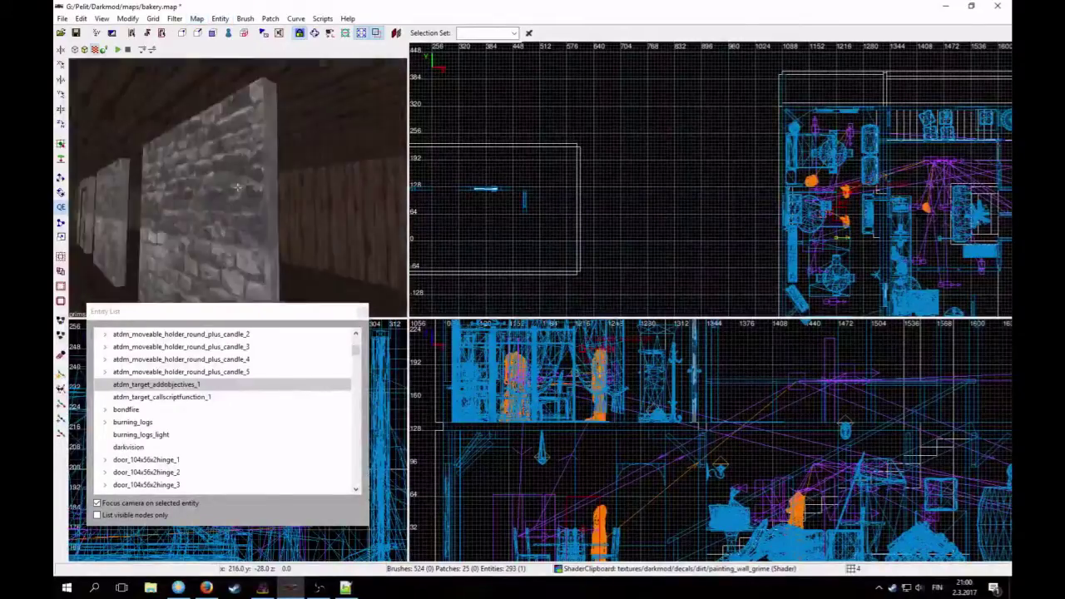
key(Up)
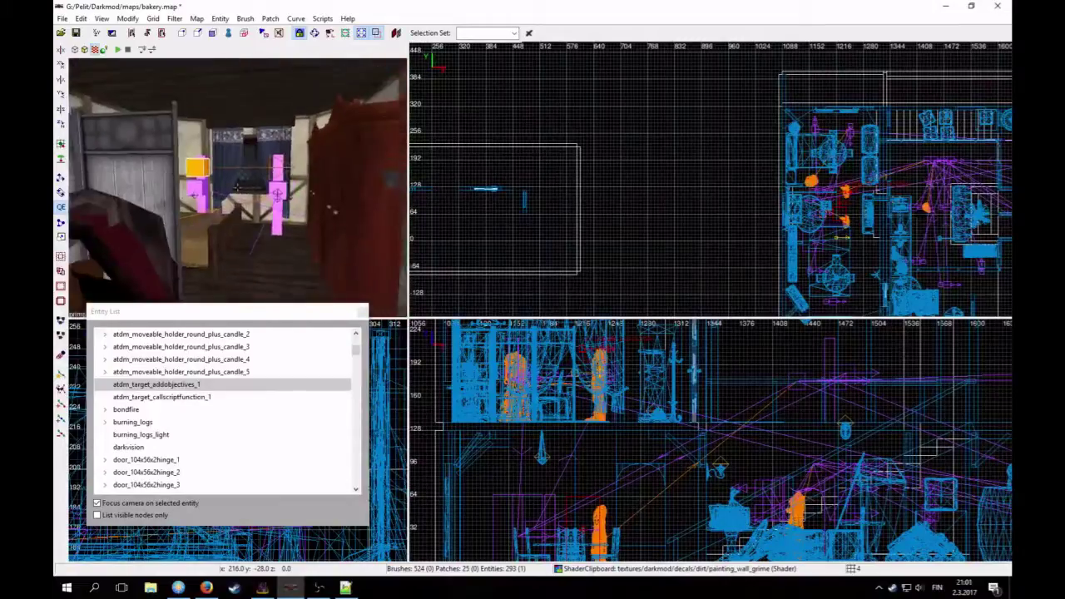
key(Up)
key(Down)
right_click(237, 187)
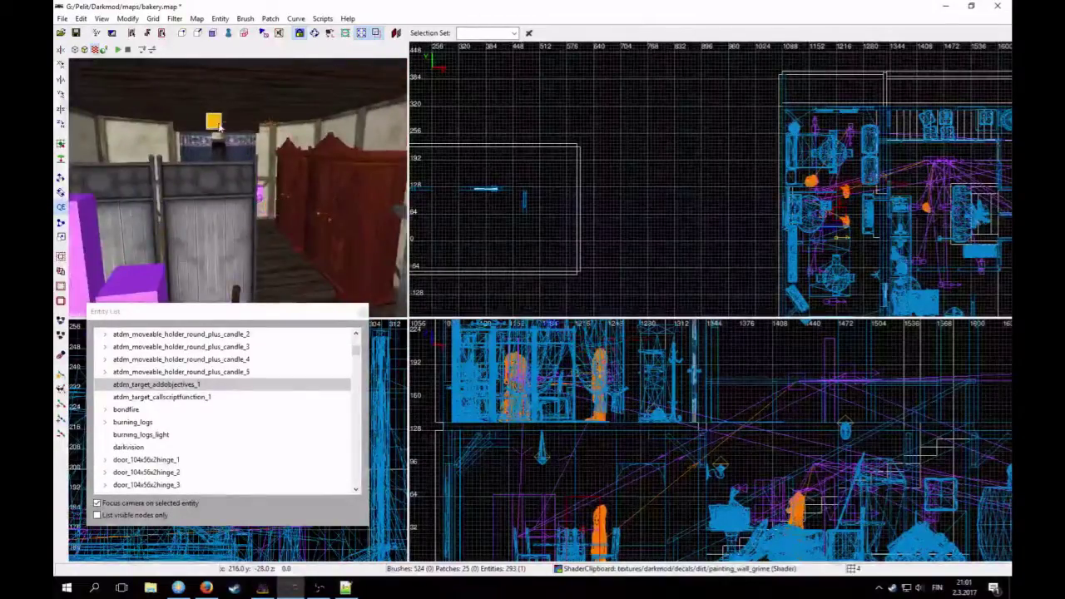
right_click(213, 124)
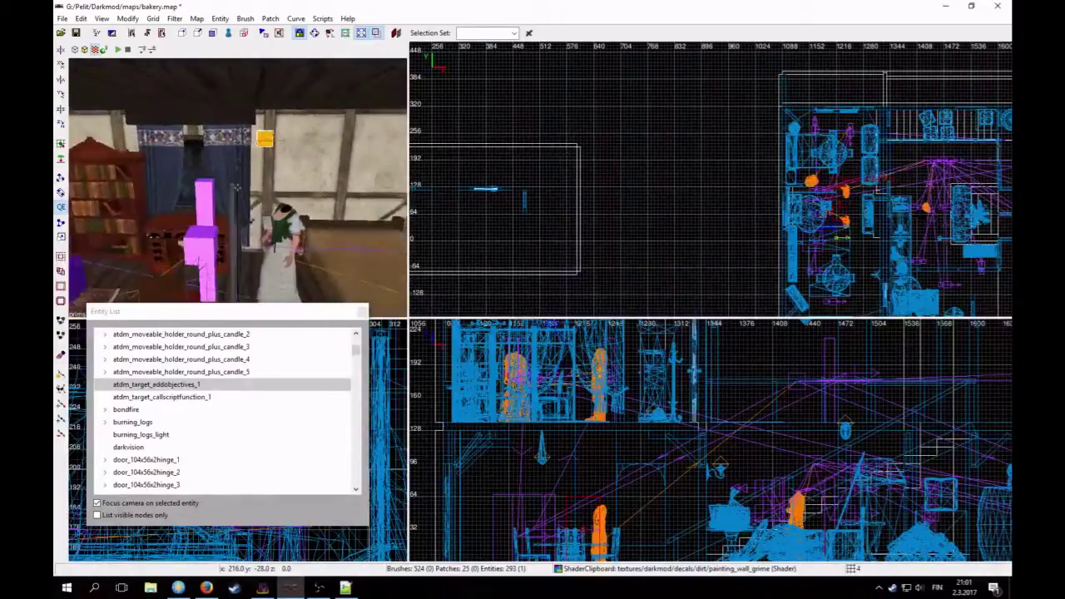
right_click(227, 135)
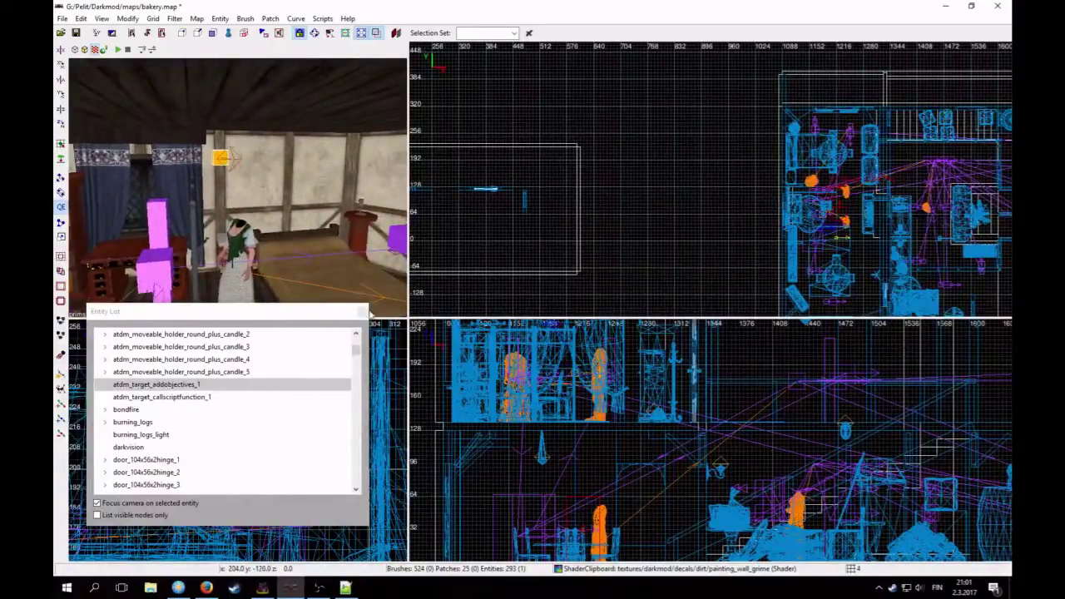
Step: Close the entity list and deselect the objective entity in the upstairs room
click(364, 312)
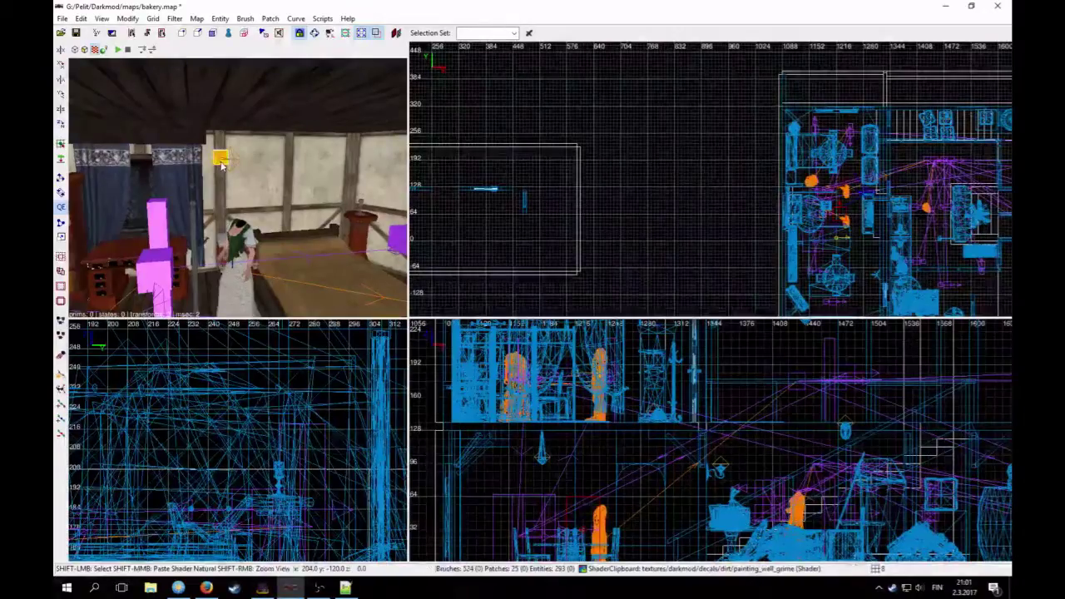
right_click(270, 191)
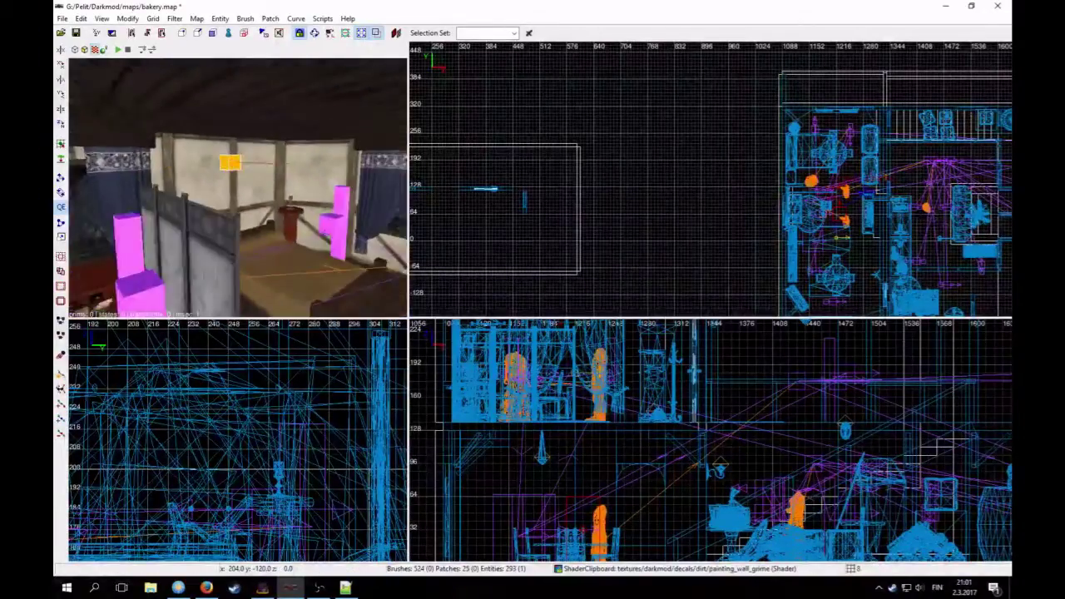
right_click(258, 175)
key(Escape)
Step: Open the mission objectives, add a new objective to the existing objective entity and open that objective for editing
click(220, 18)
mouse_move(196, 19)
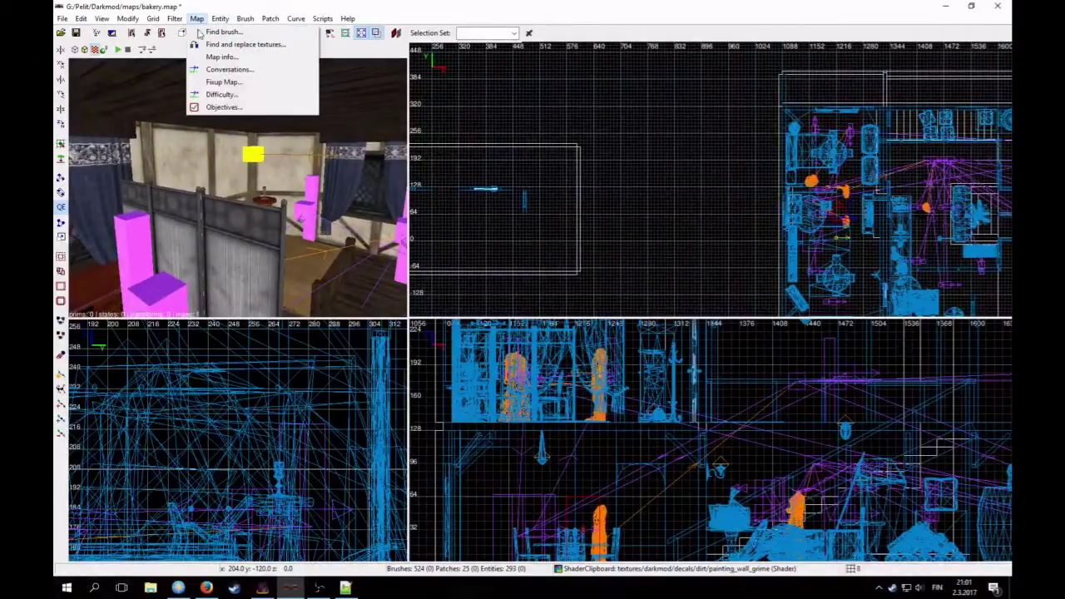
click(223, 107)
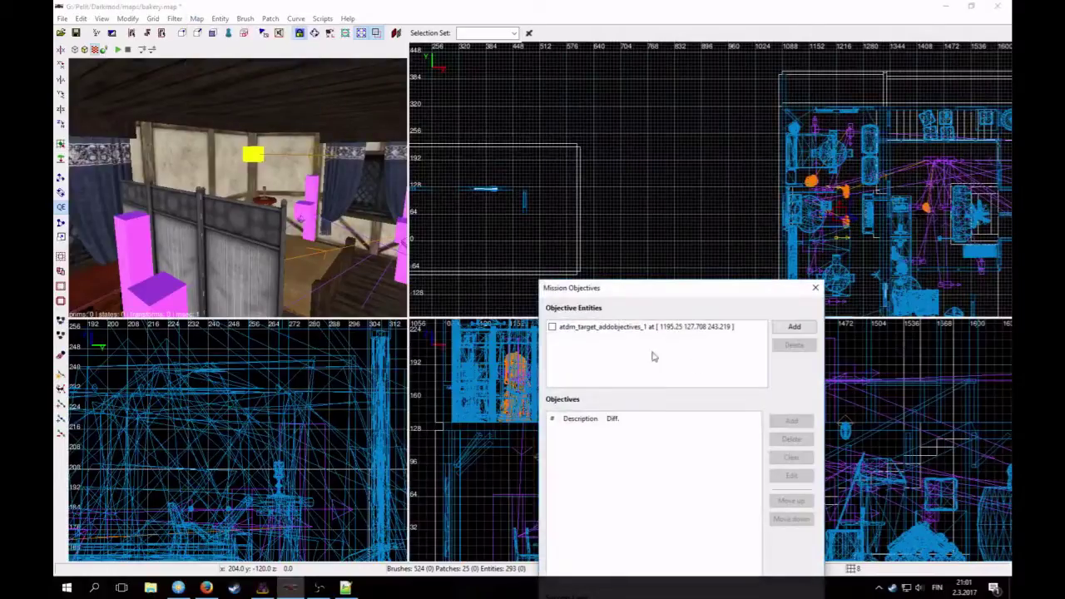
click(525, 196)
click(686, 290)
click(612, 301)
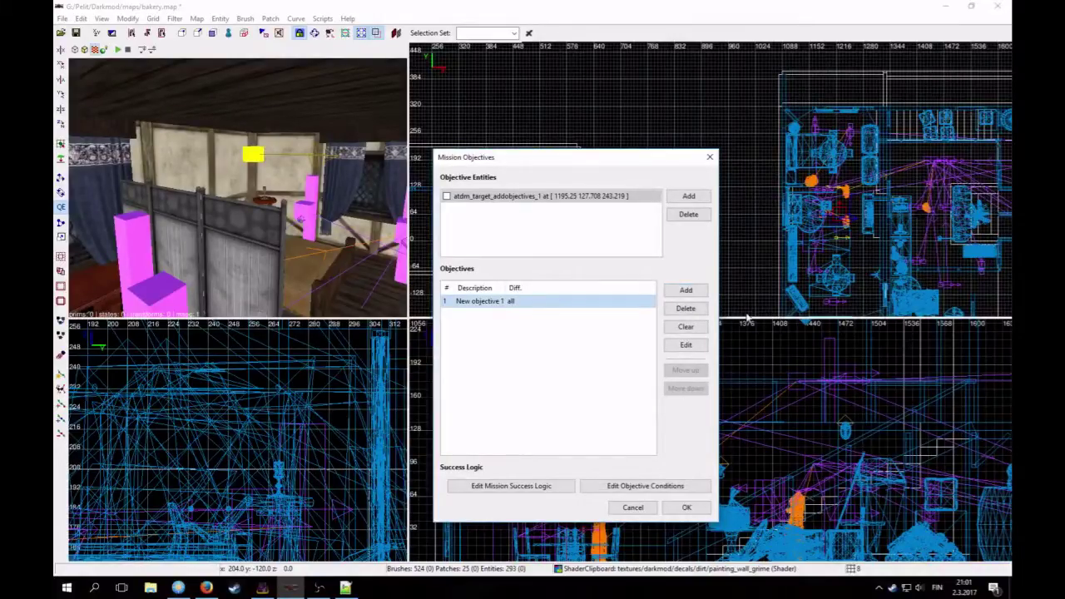
click(685, 345)
Step: Copy the line about stealing the recipe book from the Notepad++ notes and use it as the objective's description in DarkRadiant
click(351, 588)
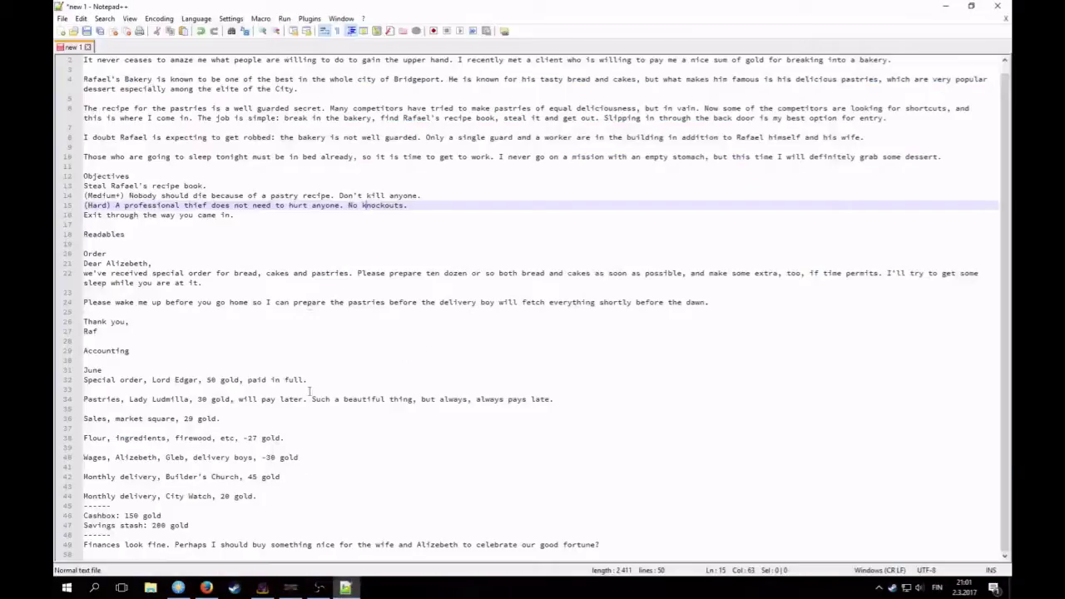
drag(206, 187, 70, 193)
key(ctrl+c)
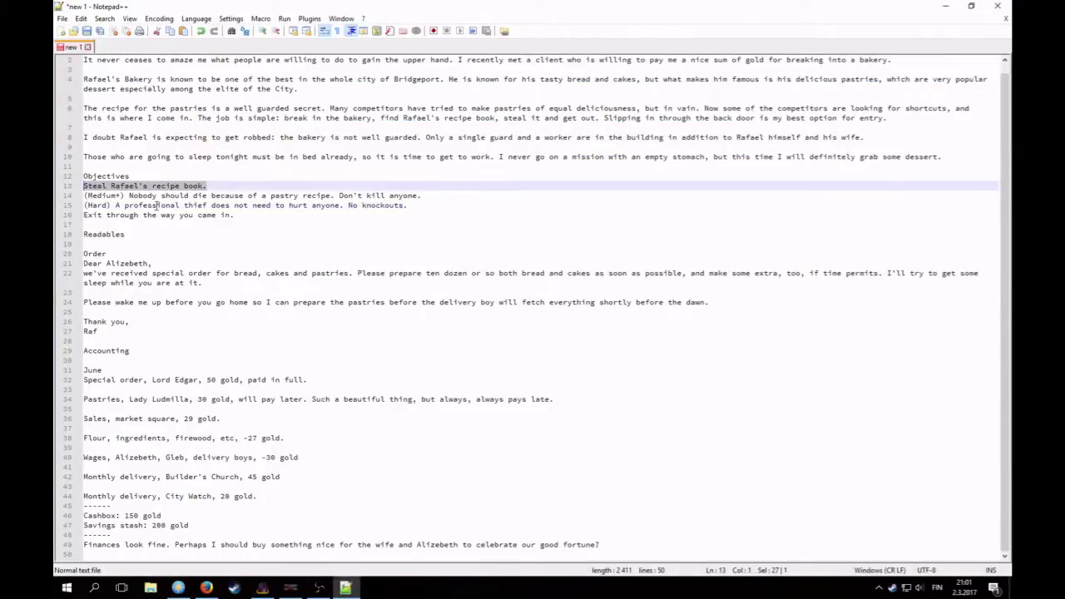
click(295, 587)
drag(538, 188, 429, 188)
key(ctrl+v)
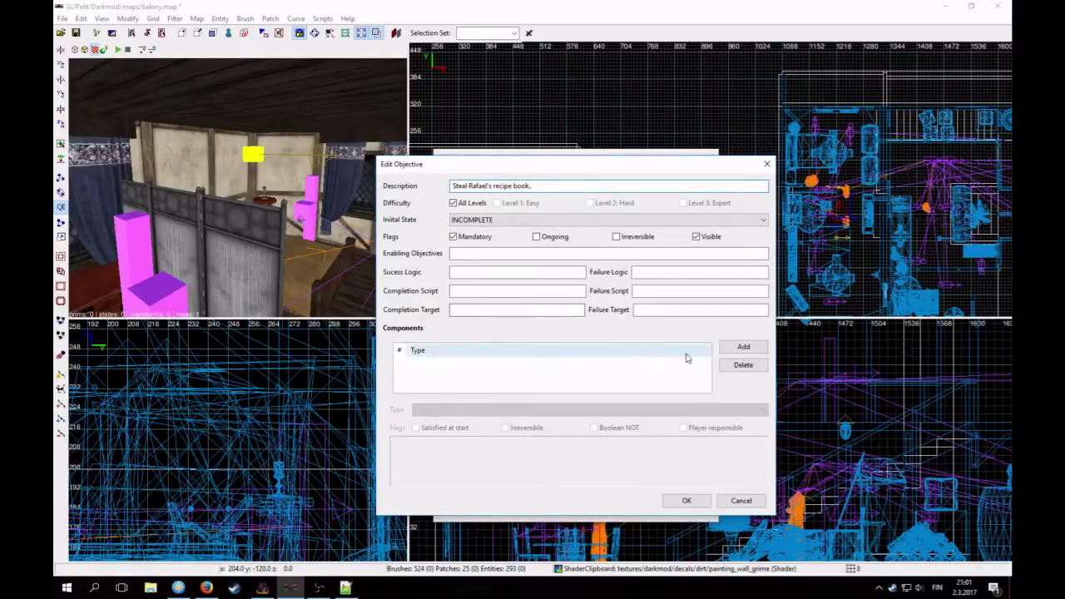
Step: Add a component to the recipe book objective and set its type to "Player possesses item"
click(743, 346)
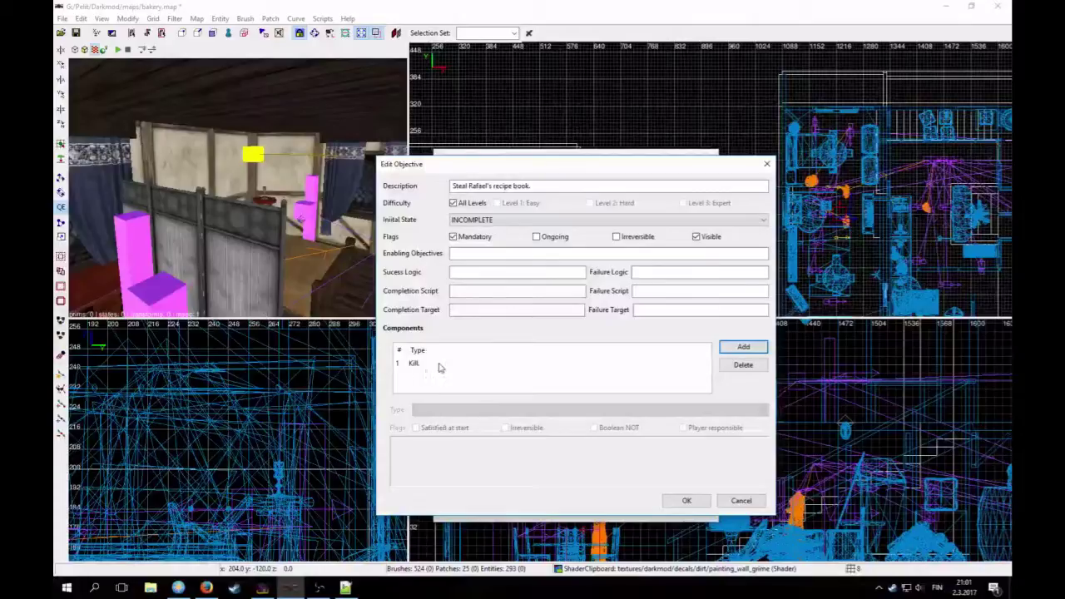
click(428, 364)
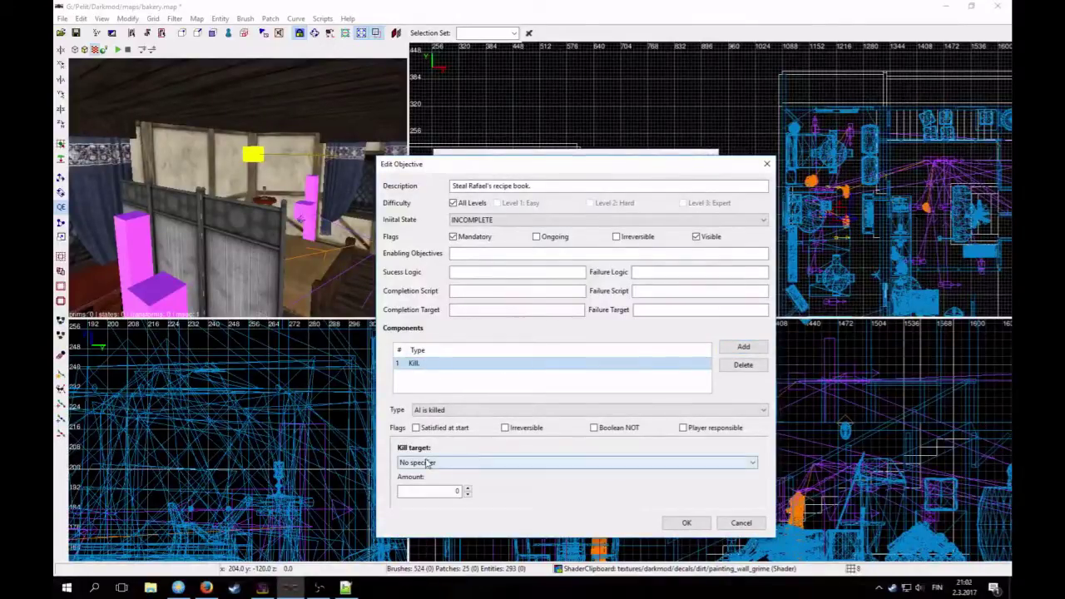
click(434, 413)
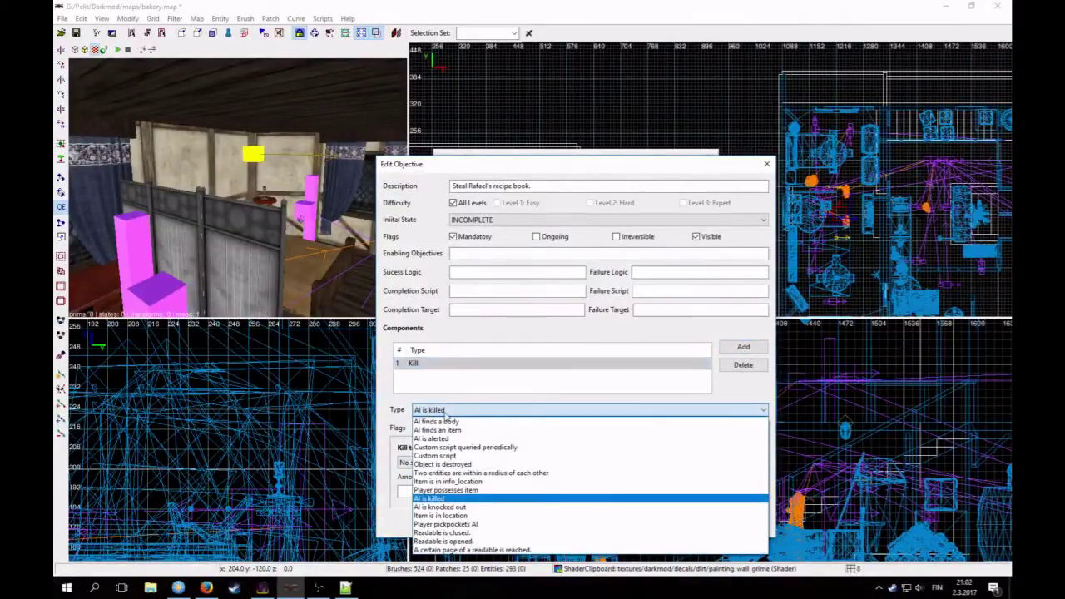
click(467, 492)
Step: Specify the item by name of single entity as recipe_book with an amount of 1, and accept the objective
click(447, 463)
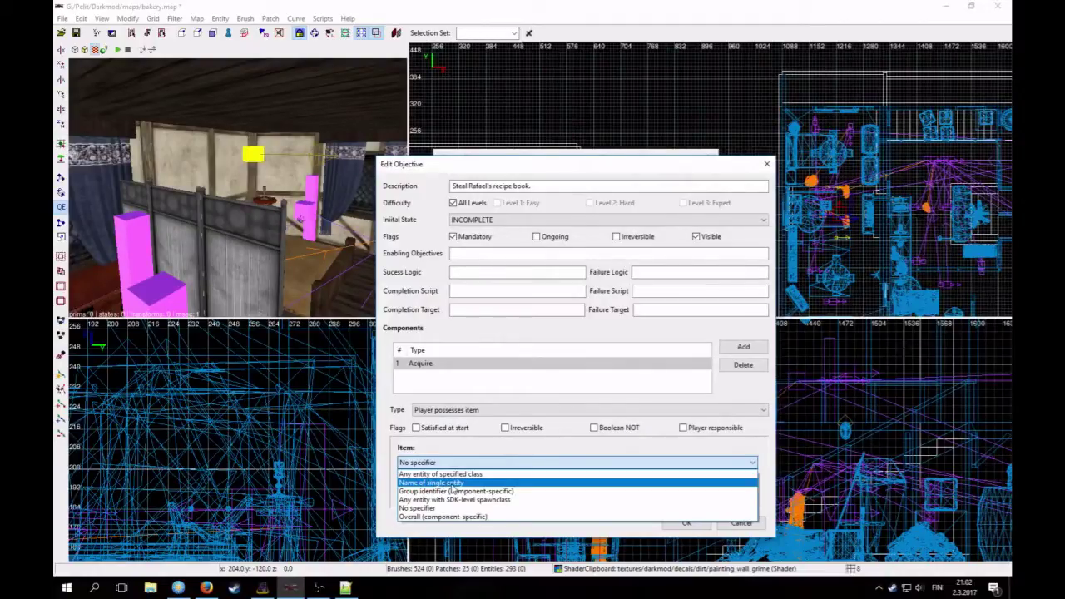
click(454, 484)
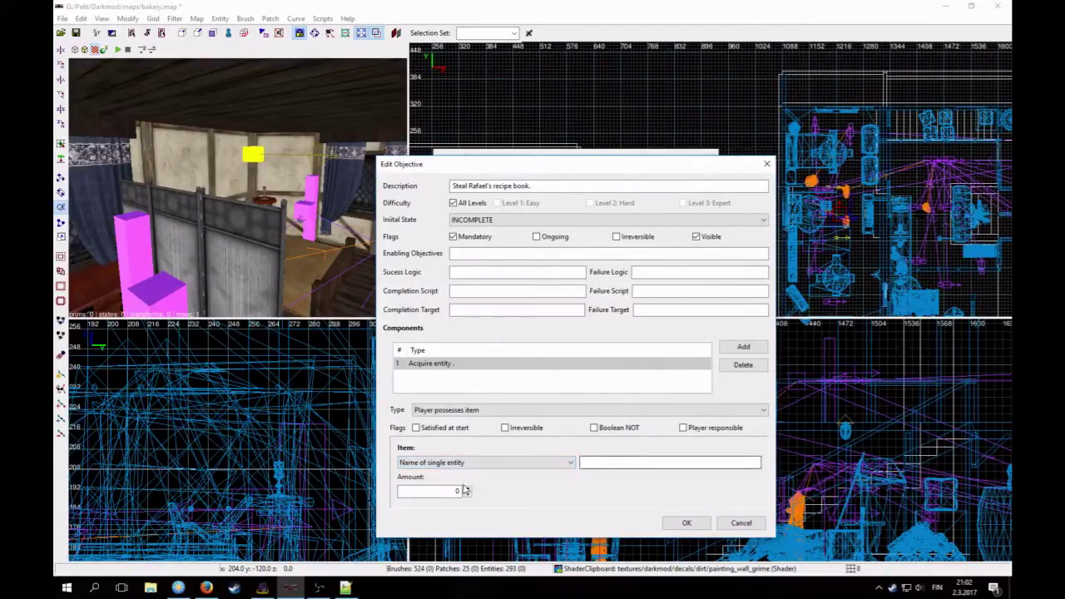
double_click(426, 494)
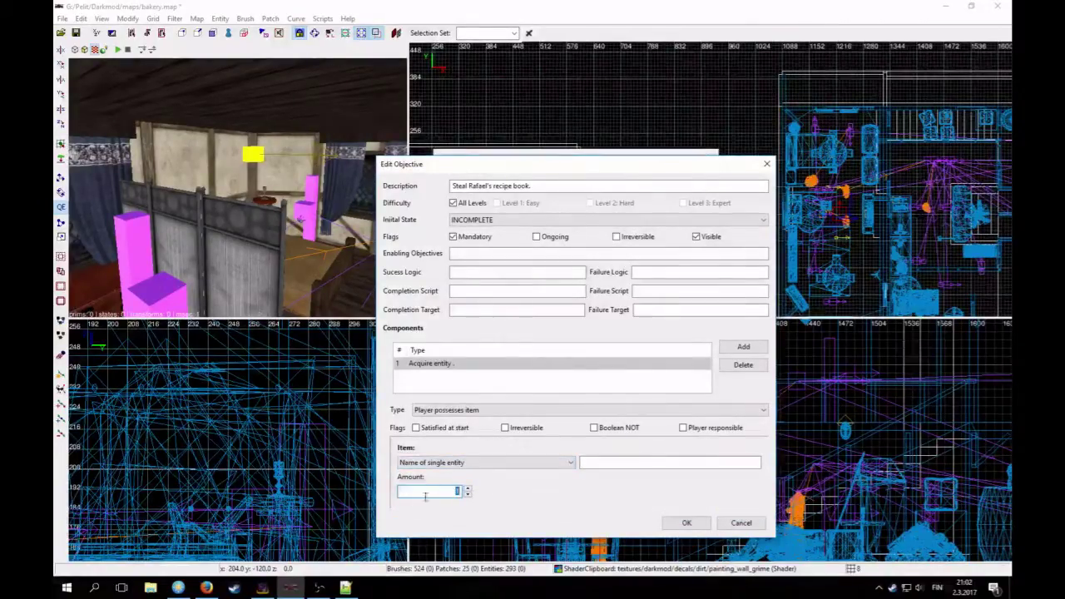
click(604, 462)
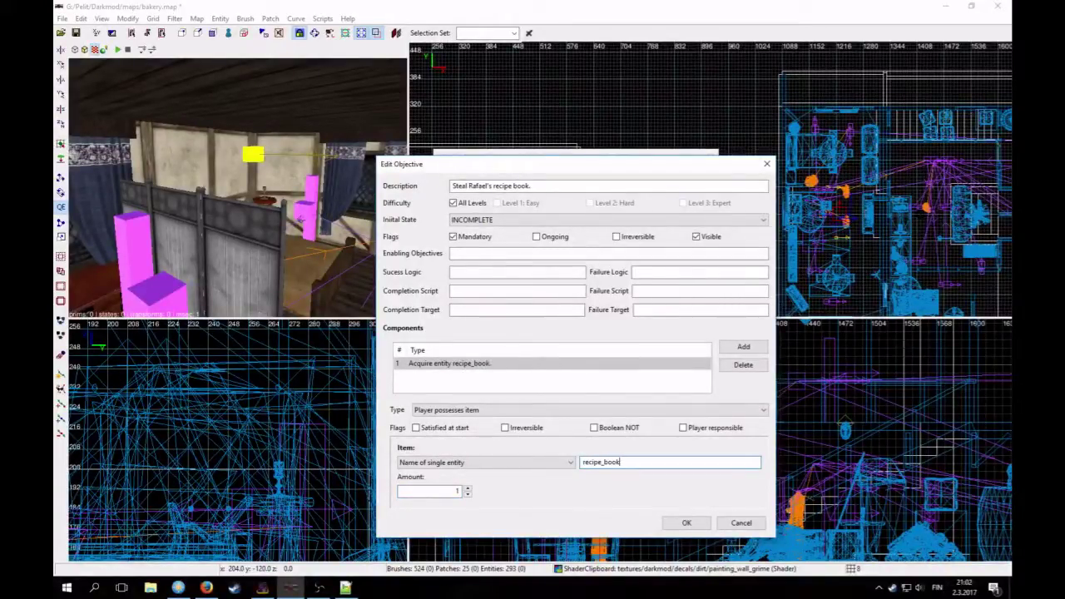
click(687, 522)
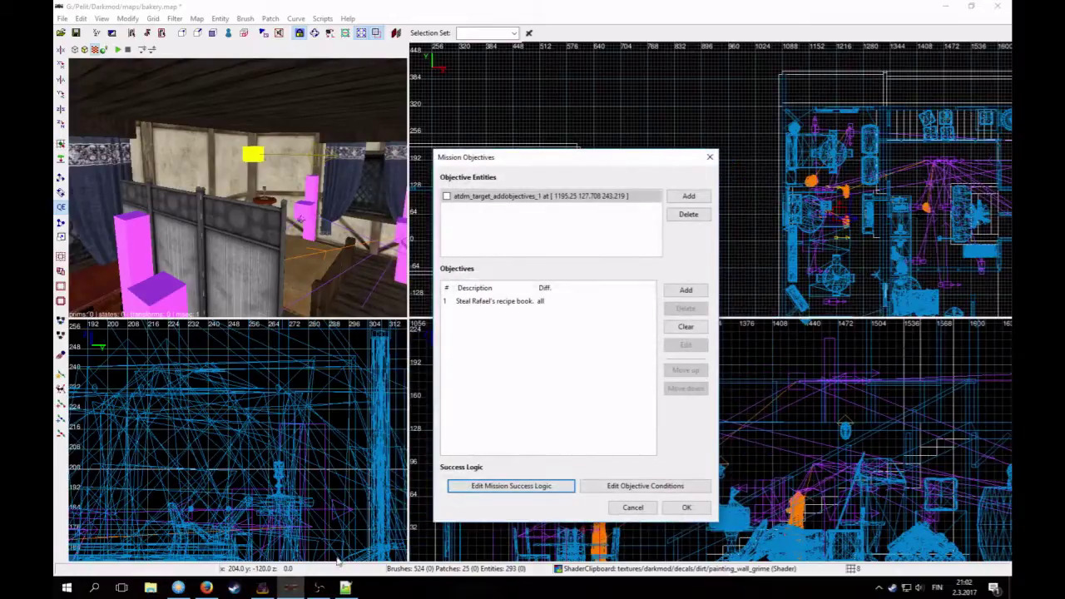
Step: Add a second objective described with the Notepad++ line "Nobody should die because of a pastry recipe. Don't kill anyone."
click(345, 588)
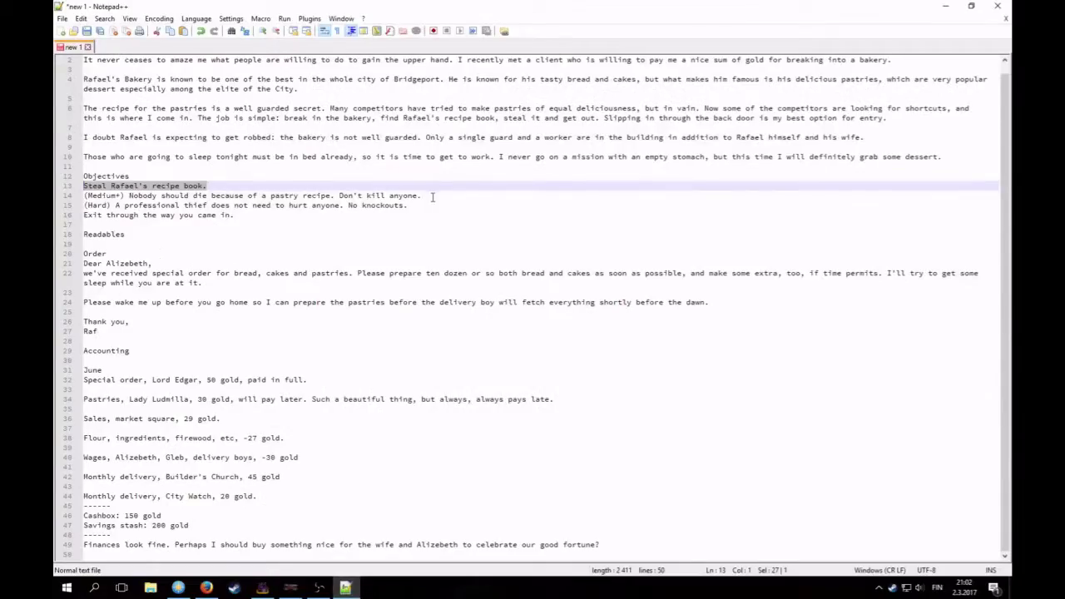
drag(432, 197, 130, 196)
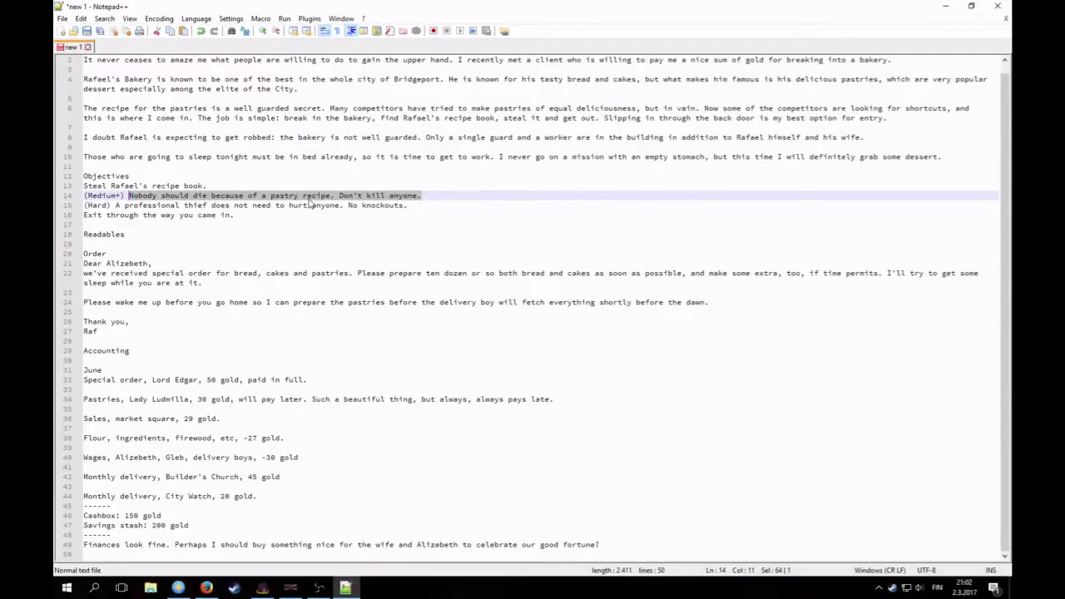
click(290, 588)
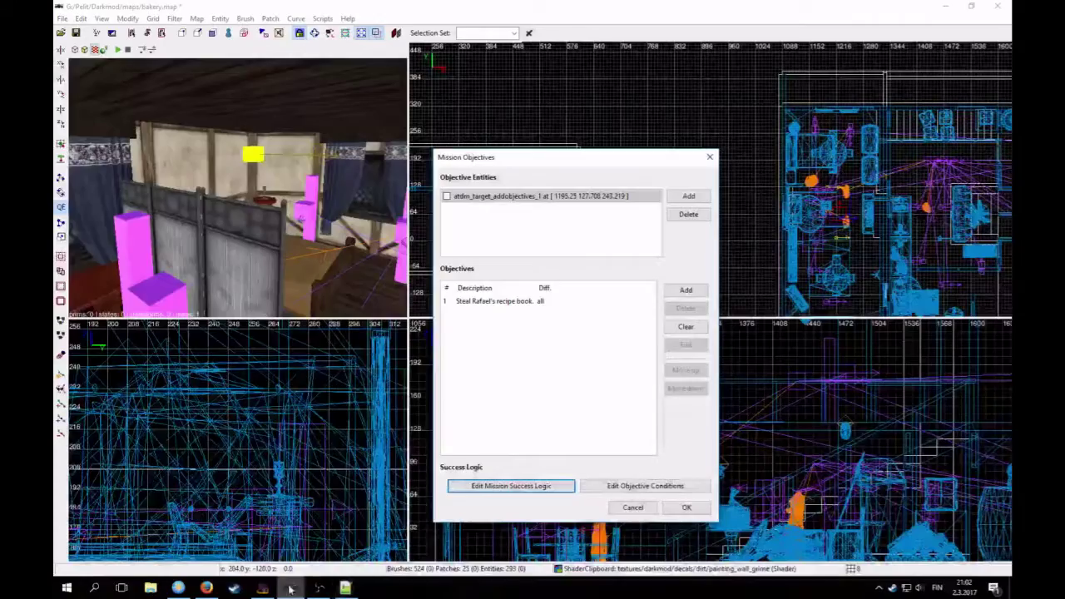
click(686, 291)
click(686, 345)
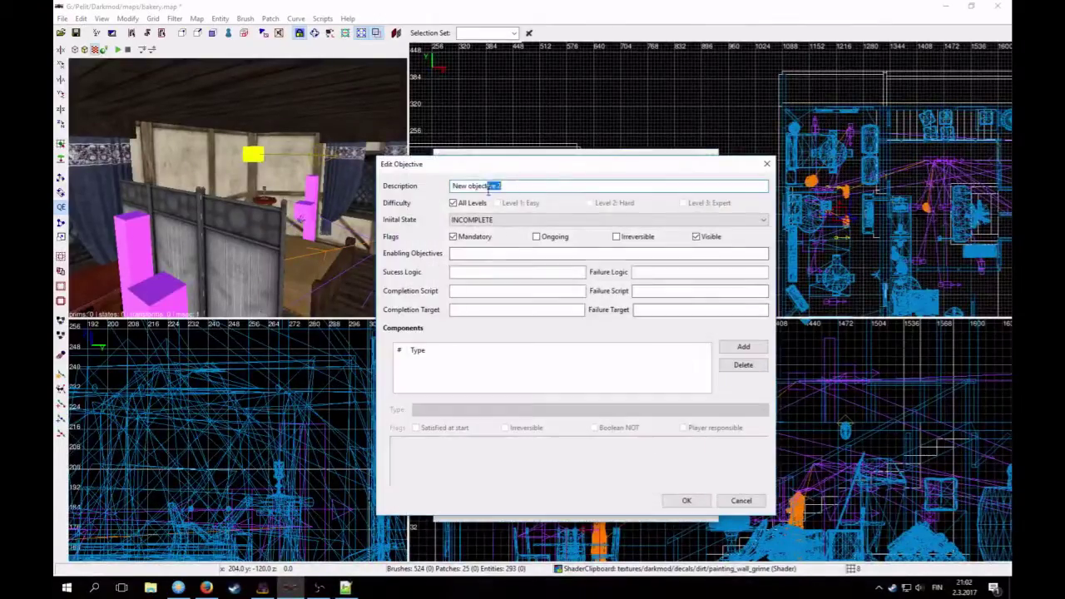
text(Nobody should die because of a pastry recipe. Don't kill anyone.)
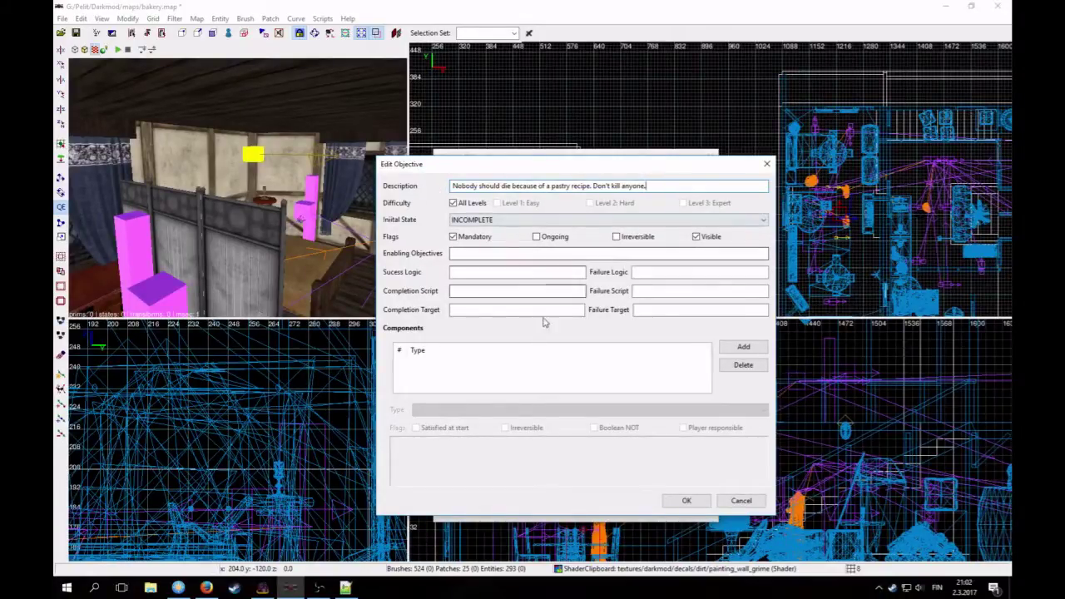
Step: Restrict the no-kill objective to the Level 2: Hard and Level 3: Expert difficulties
click(453, 203)
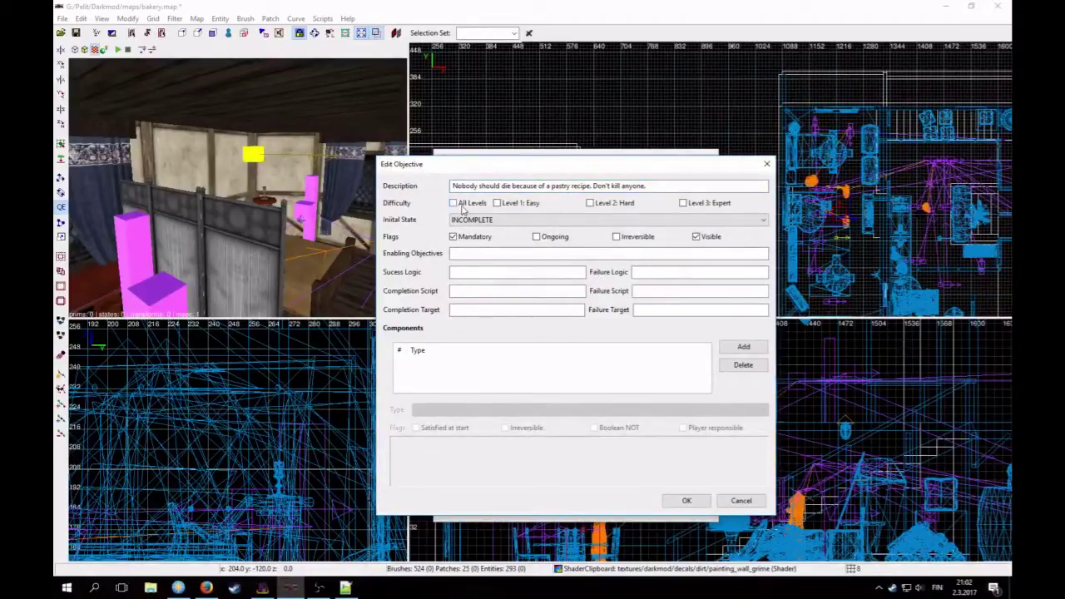
click(590, 203)
click(684, 204)
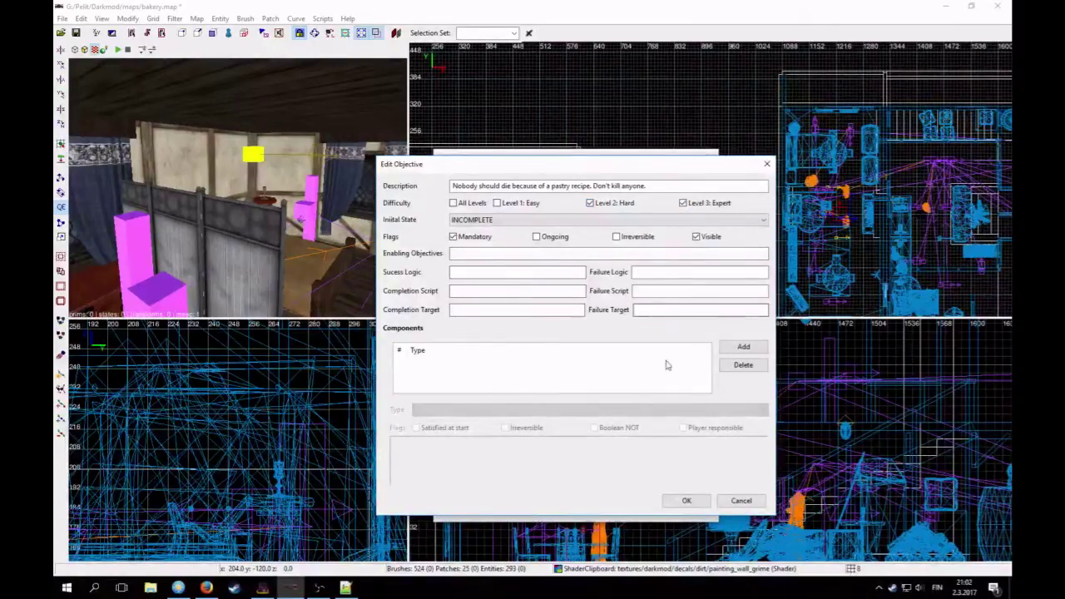
Step: Add an "AI is killed" component to the no-kill objective and negate it with the Boolean NOT flag
click(743, 346)
click(416, 363)
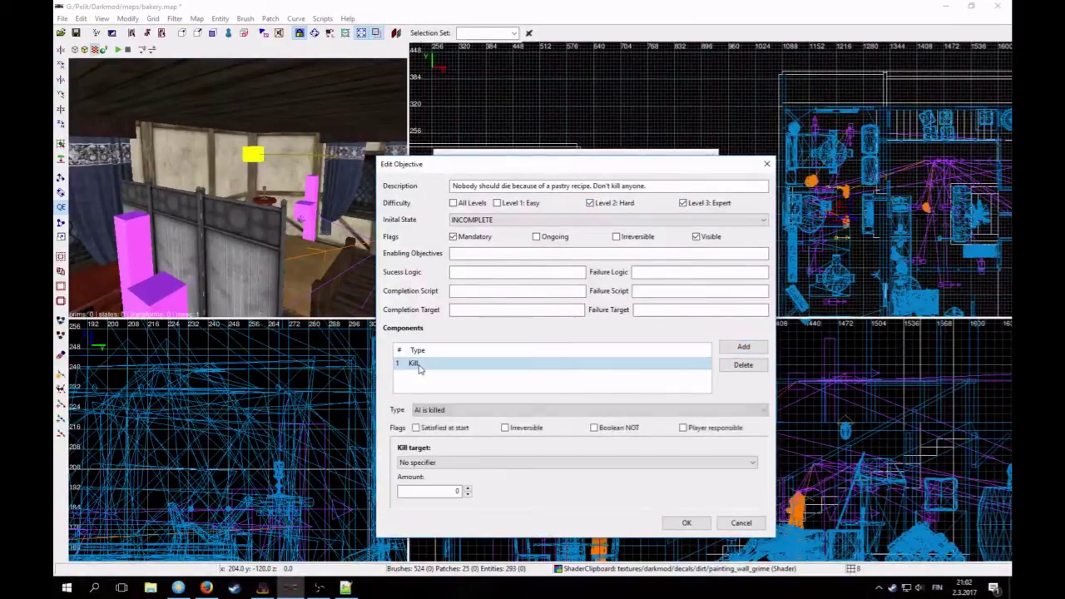
click(453, 409)
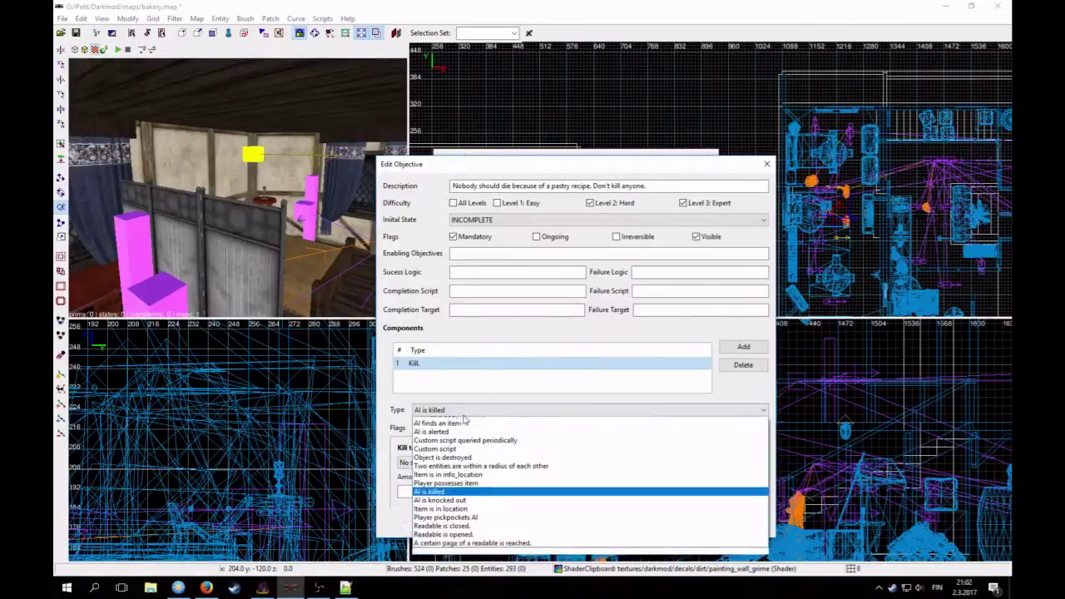
click(433, 498)
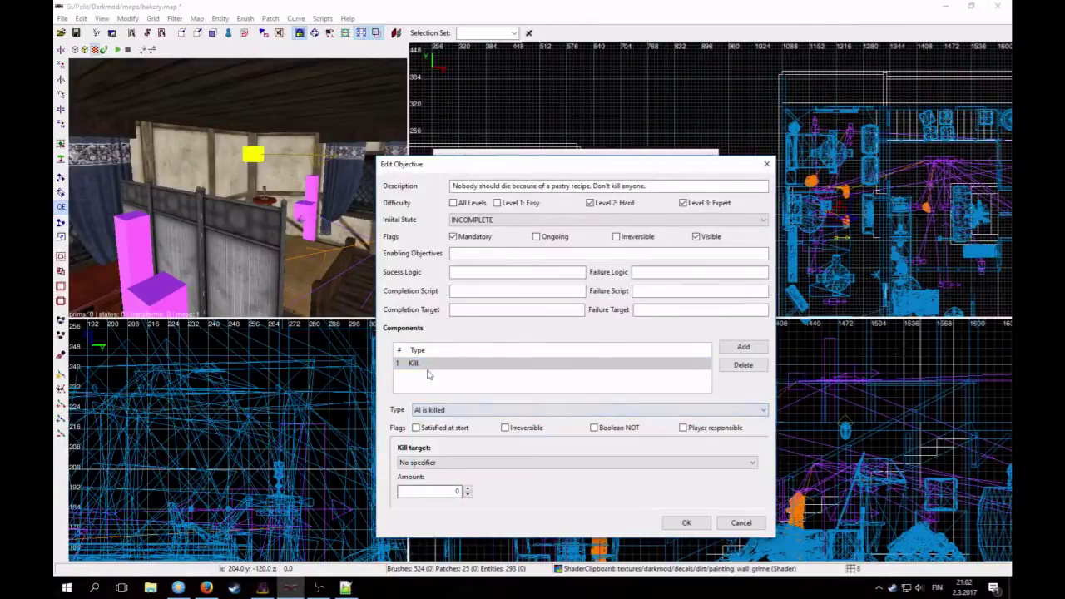
click(593, 428)
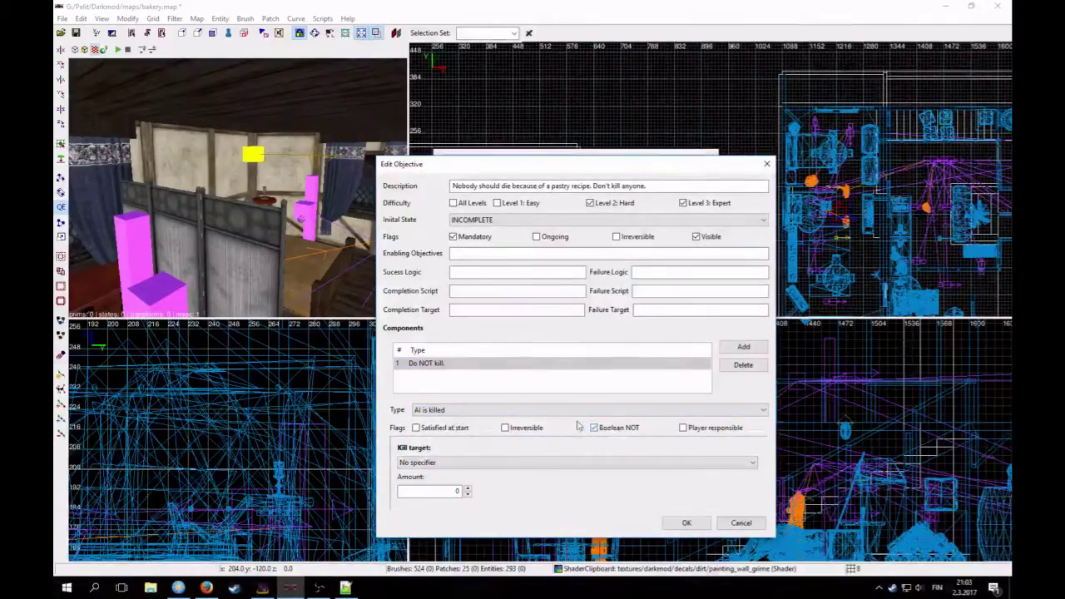
Step: Set the kill target to any AI on specified team 2 with an amount of 1, and accept the objective
click(449, 464)
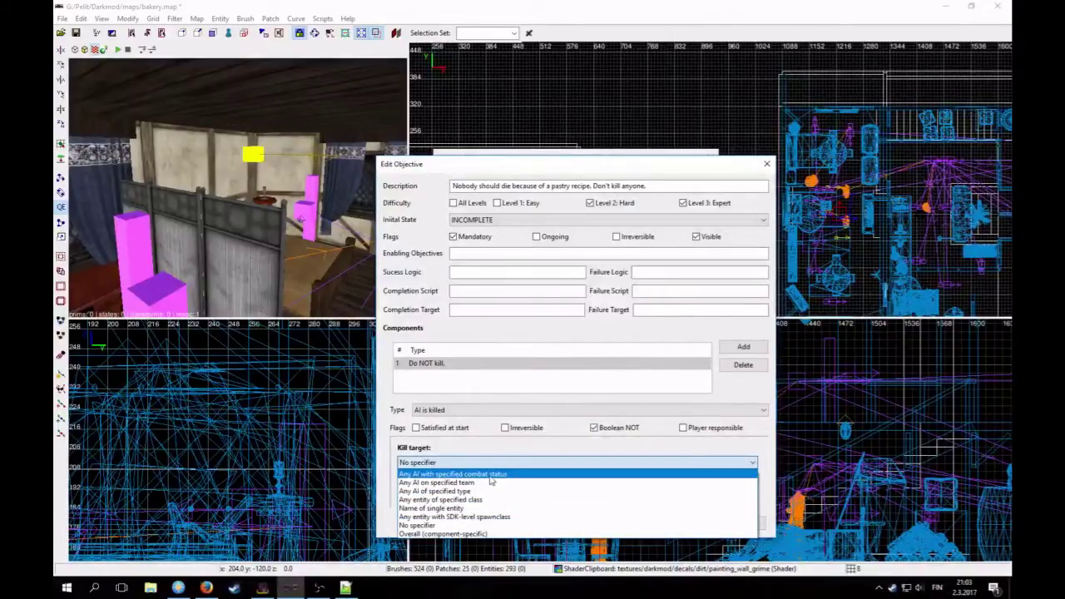
click(475, 483)
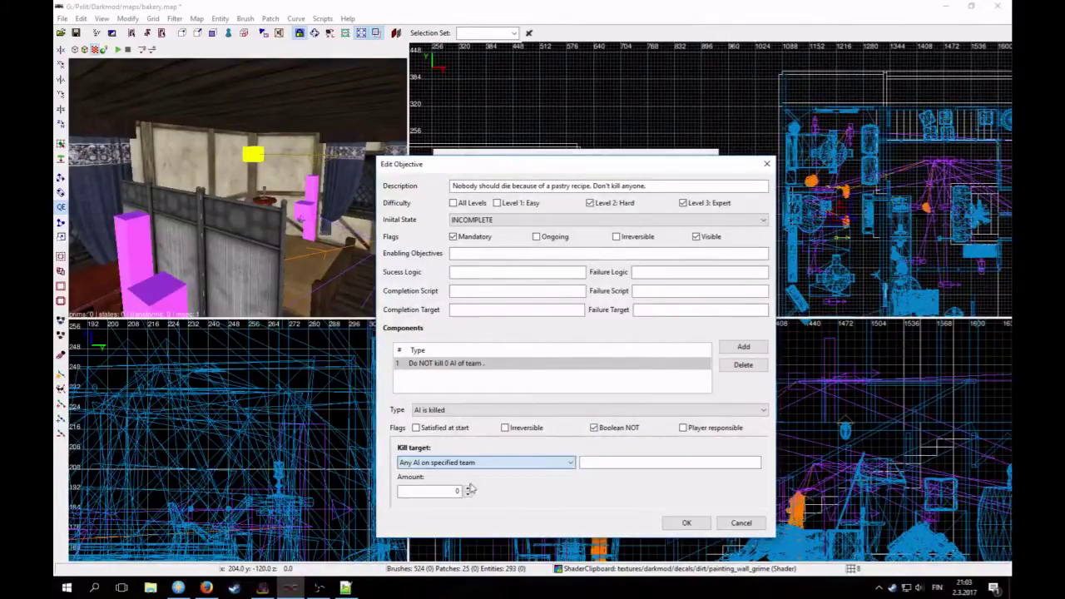
click(606, 463)
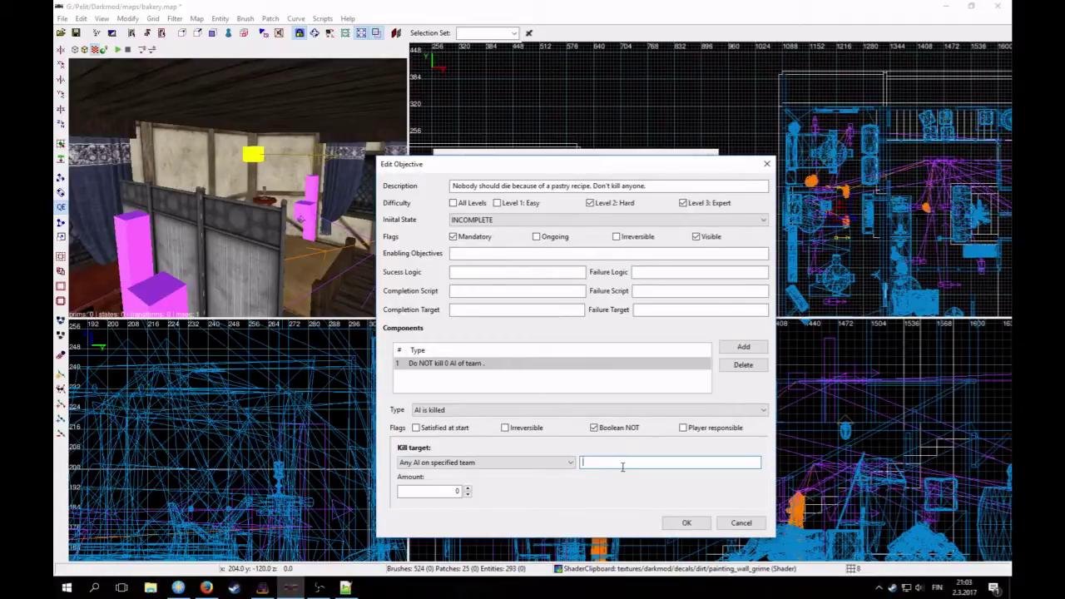
click(468, 490)
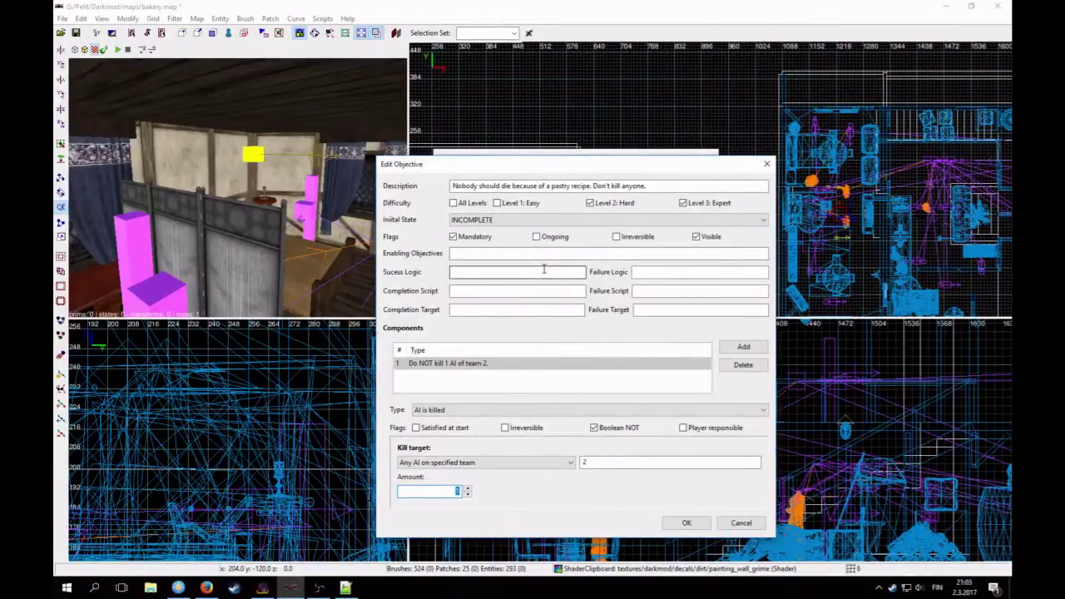
click(687, 522)
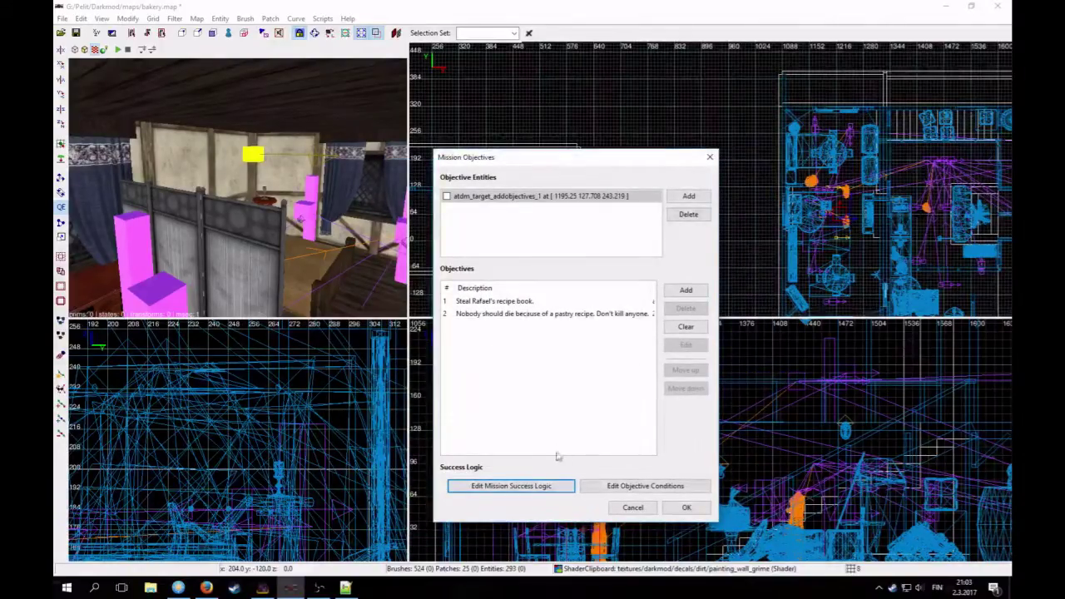
Step: Copy "A professional thief does not need to hurt anyone. No knockouts." from the objectives notes in Notepad++
click(346, 588)
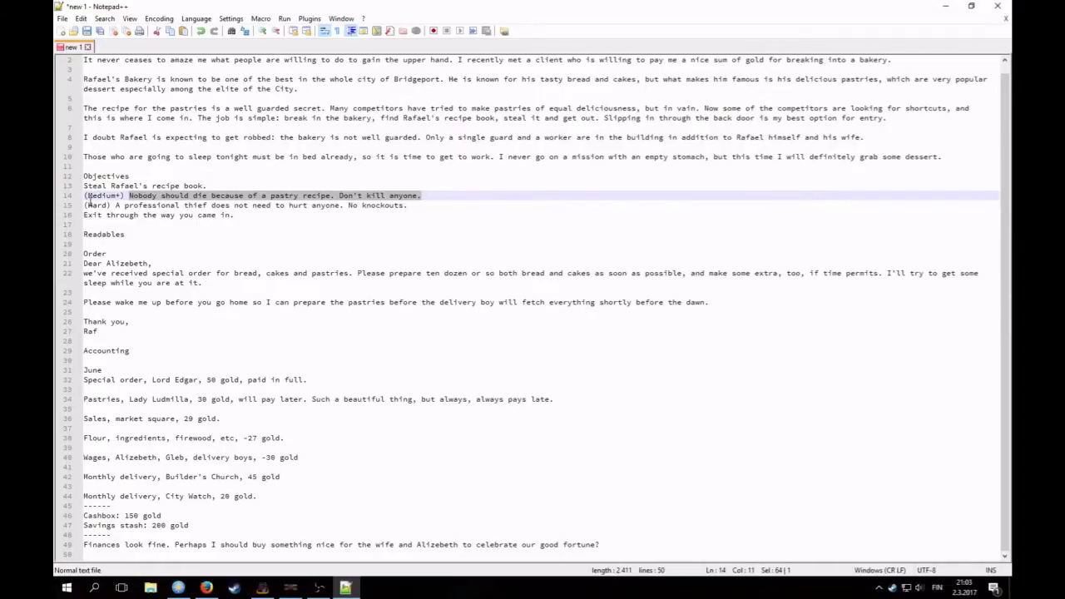
drag(408, 206, 115, 205)
click(288, 206)
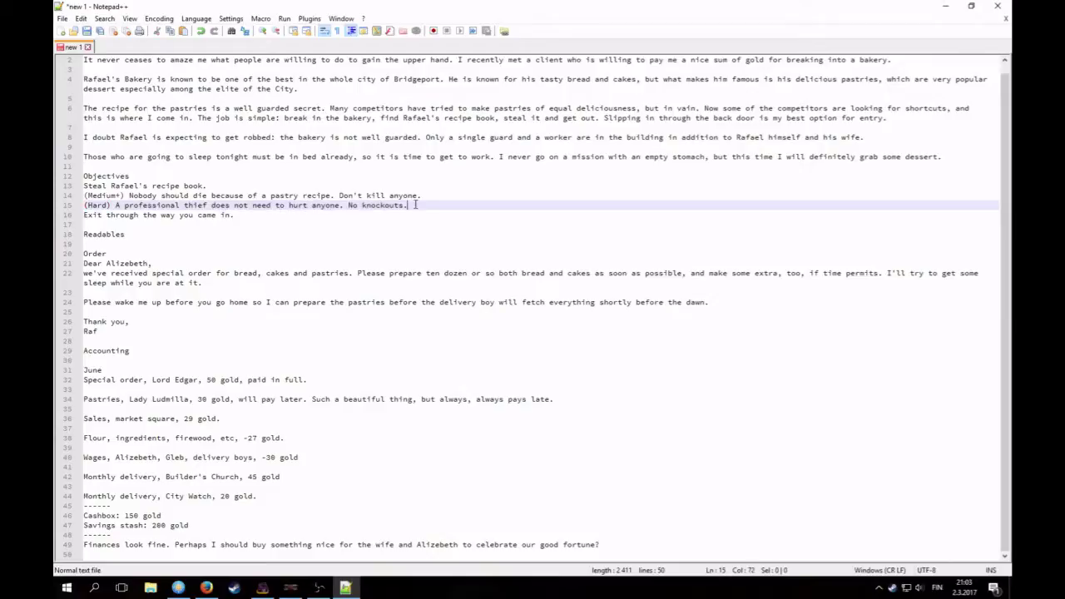
drag(408, 206, 117, 205)
key(ctrl+c)
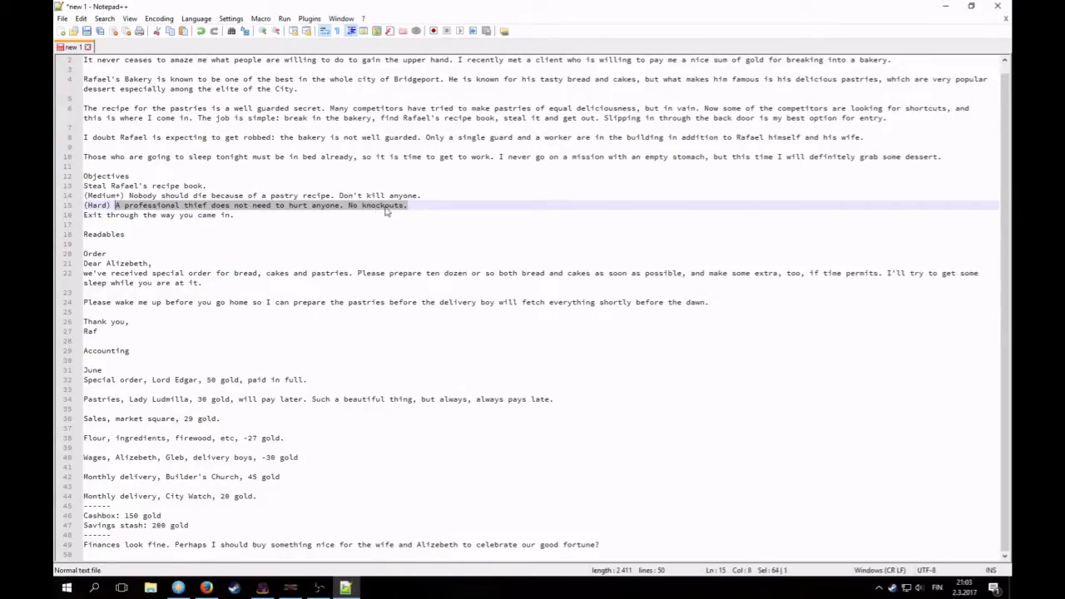
Step: Switch to DarkRadiant, add a third objective described "A professional thief does not need to hurt anyone. No knockouts." and restrict it to Level 3: Expert
click(291, 587)
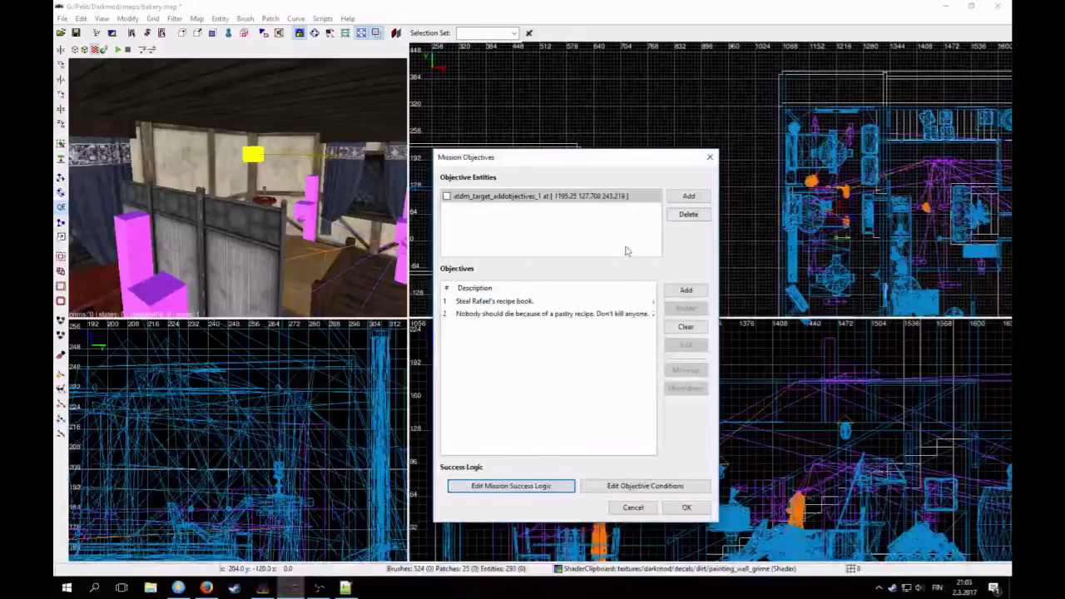
click(685, 290)
double_click(479, 326)
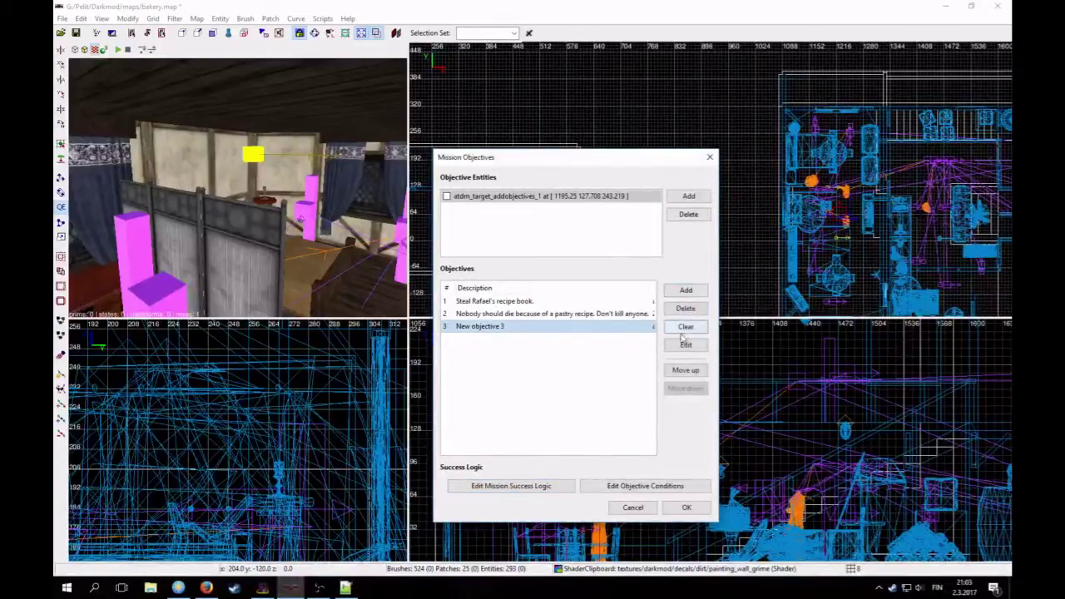
key(ctrl+v)
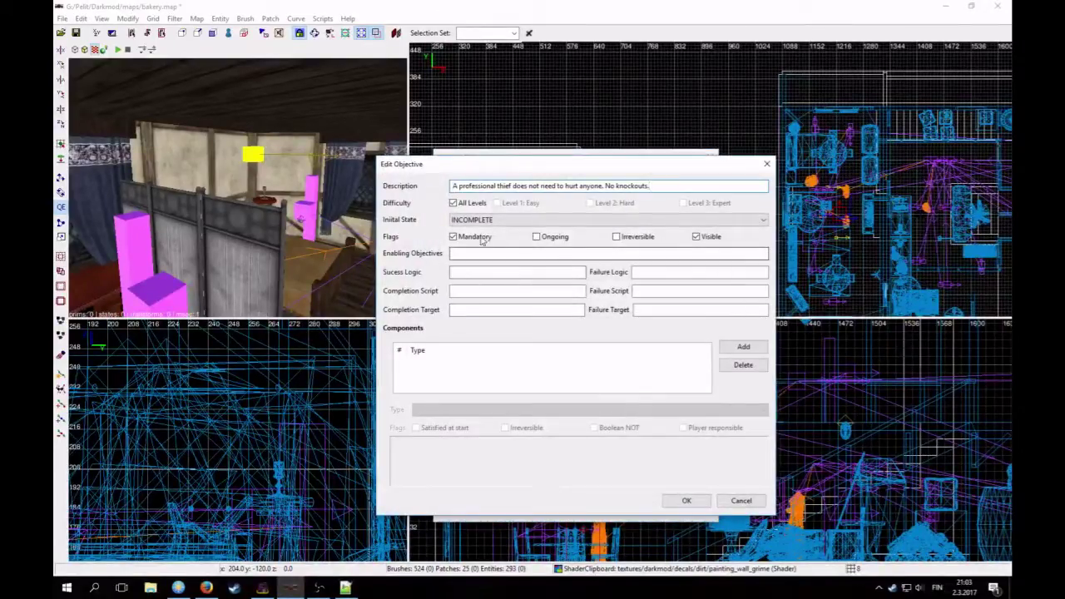
click(462, 203)
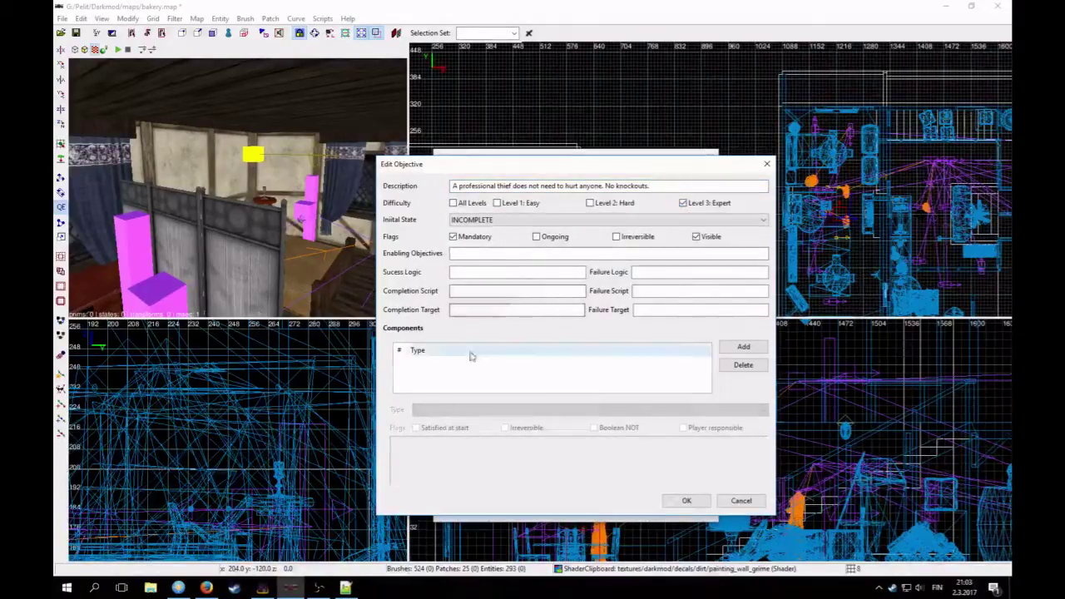
Step: Add an "AI is knocked out" component to the no-knockouts objective and negate it with the Boolean NOT flag
click(742, 346)
click(416, 364)
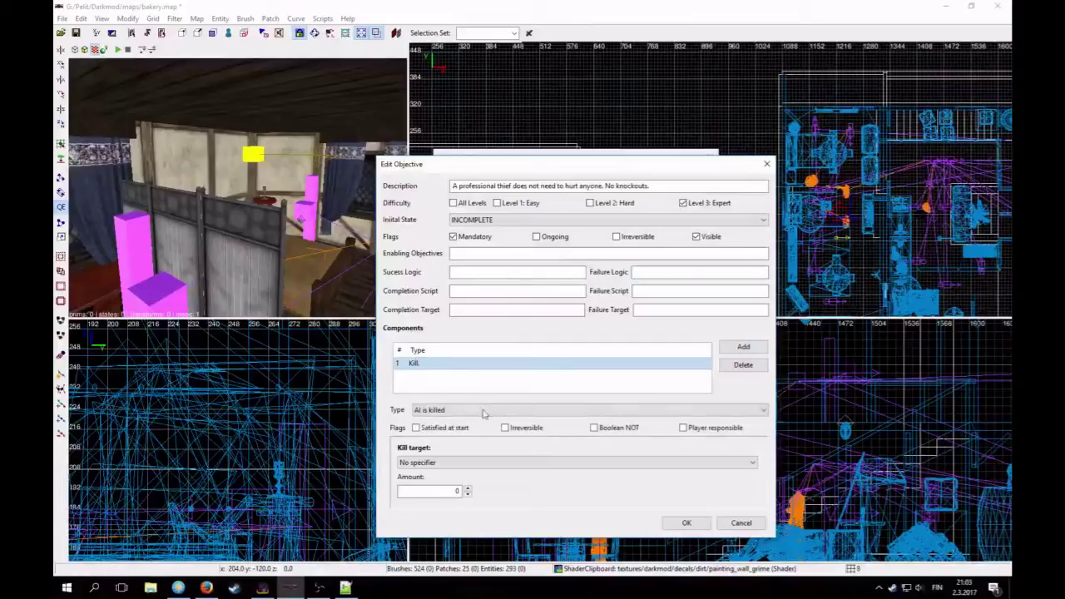
click(448, 409)
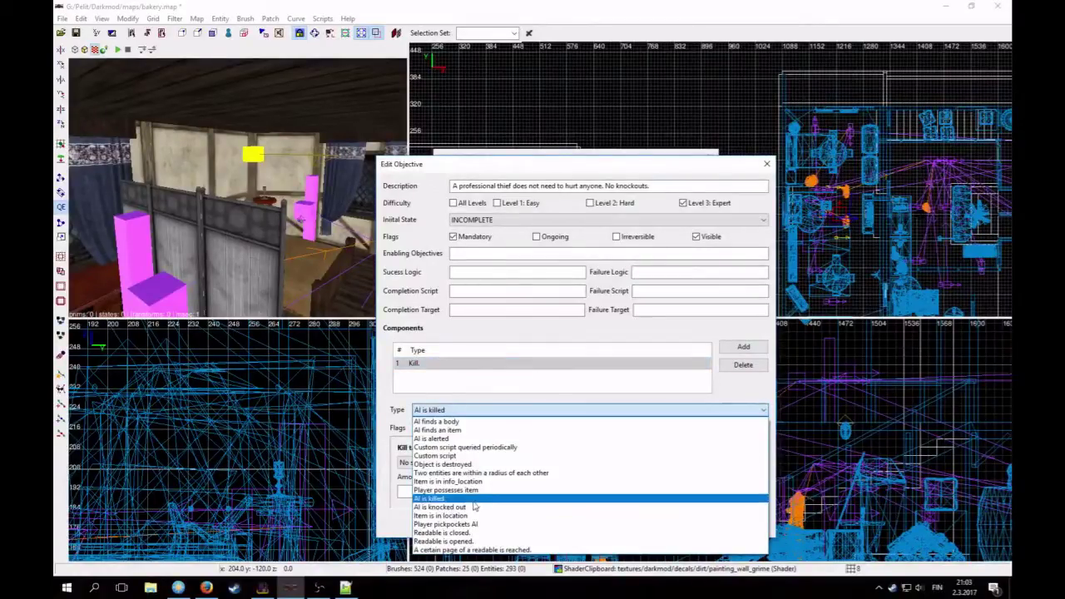
click(465, 507)
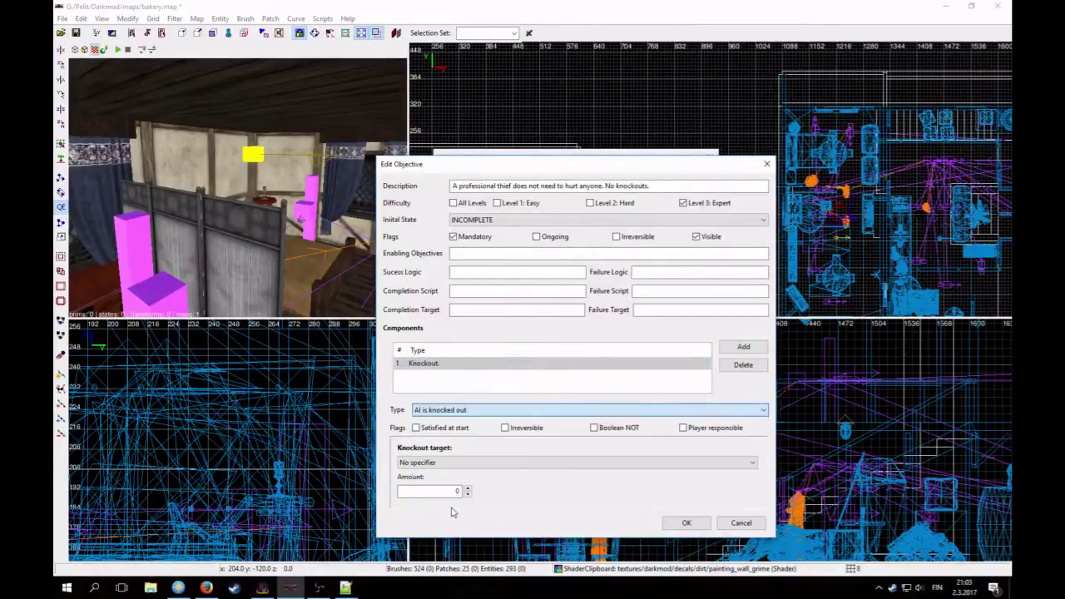
click(595, 429)
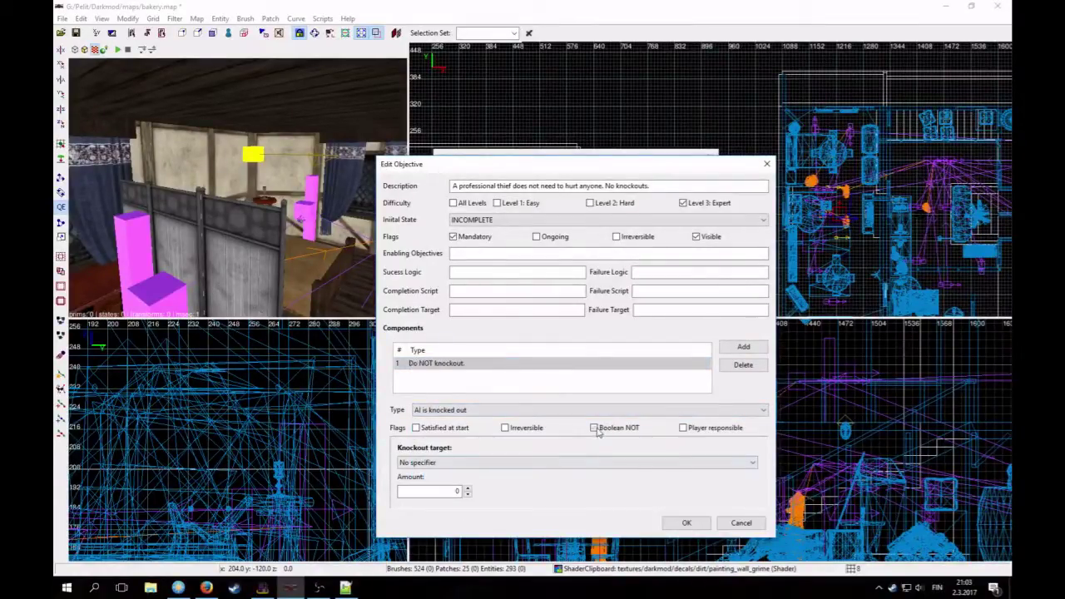
Step: Set the knockout target to any AI on specified team 2 with an amount of 1, and accept the objective
click(442, 464)
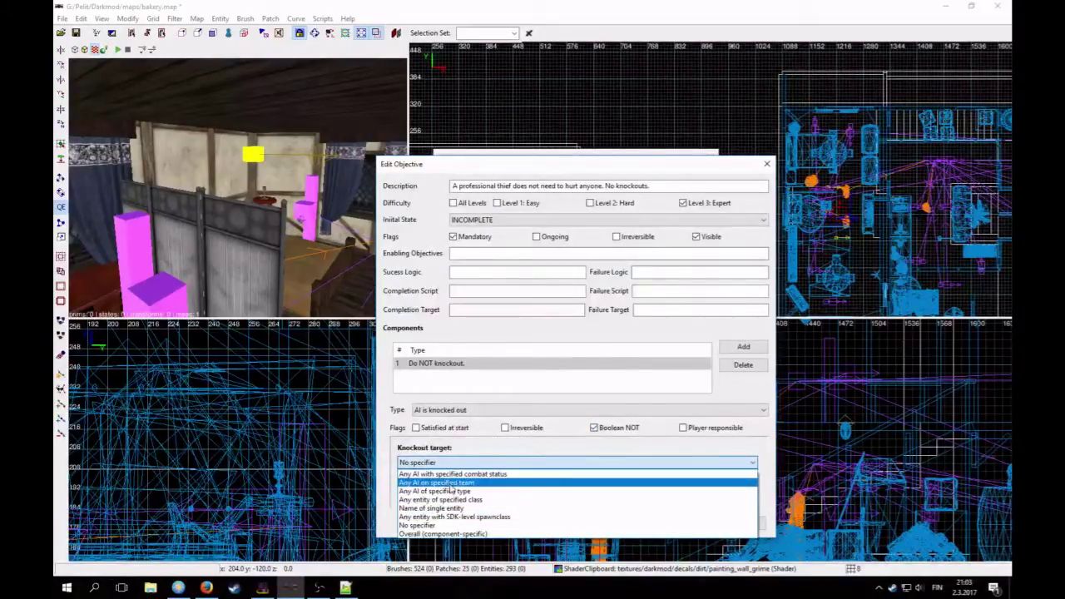
click(577, 482)
click(611, 464)
text(2)
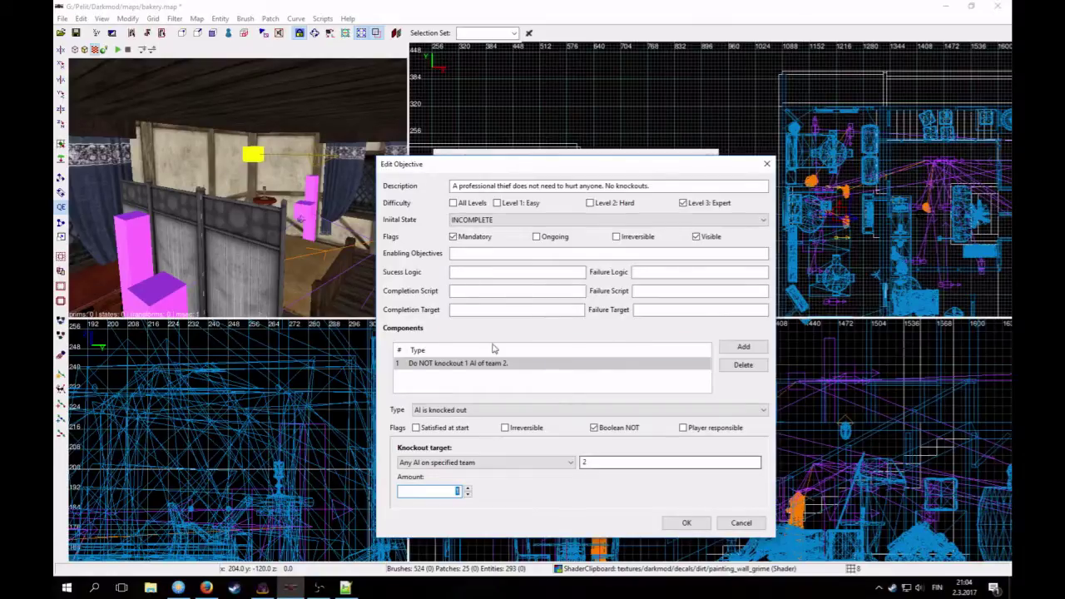
click(687, 524)
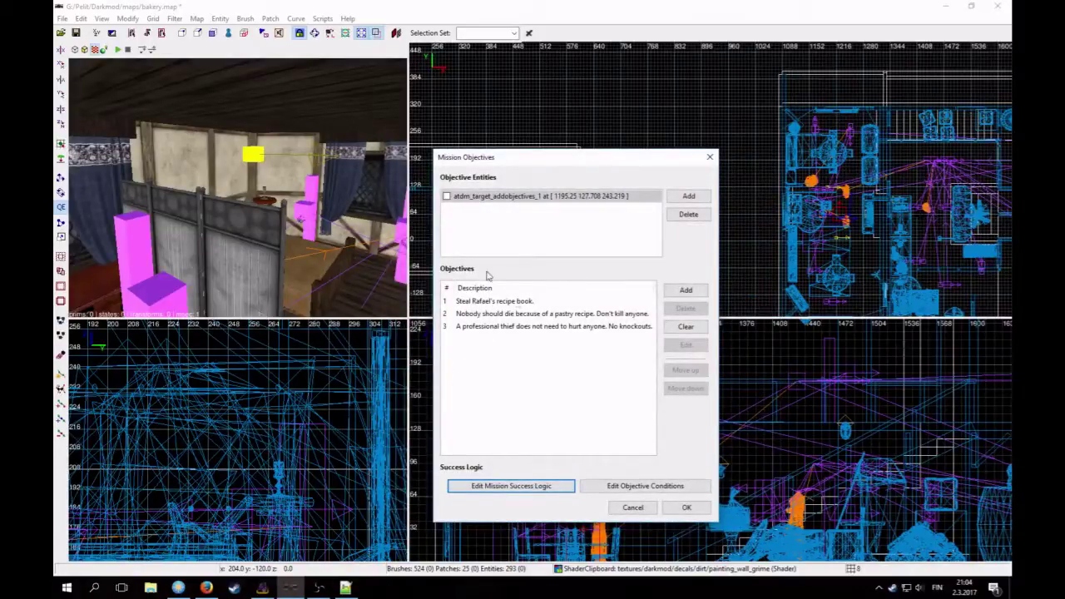
Step: Copy "Exit through the way you came in." from the objectives notes in Notepad++
click(345, 588)
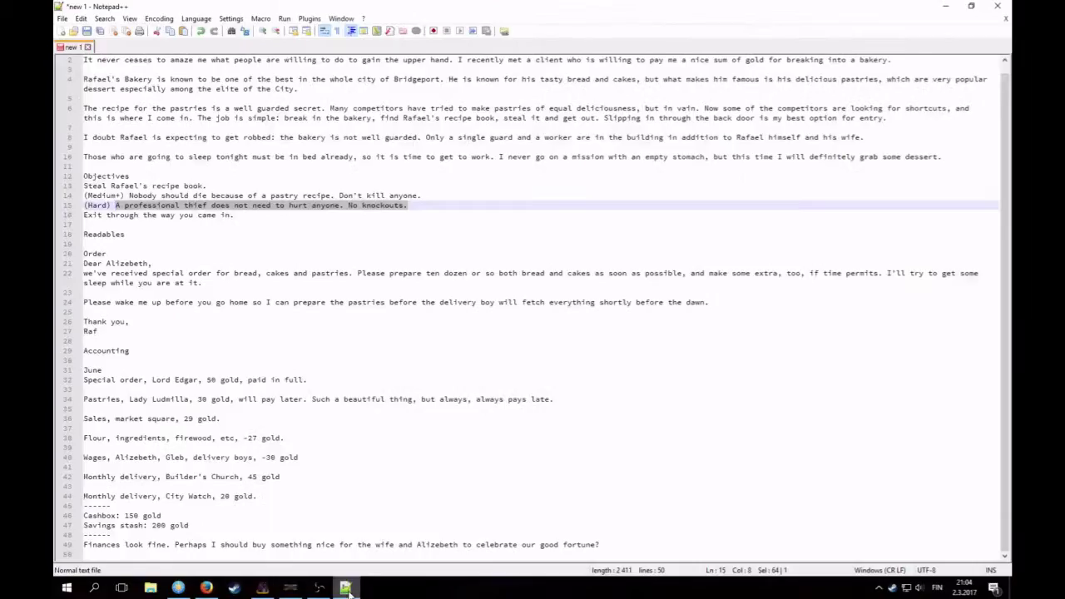
drag(233, 214, 77, 215)
key(ctrl+c)
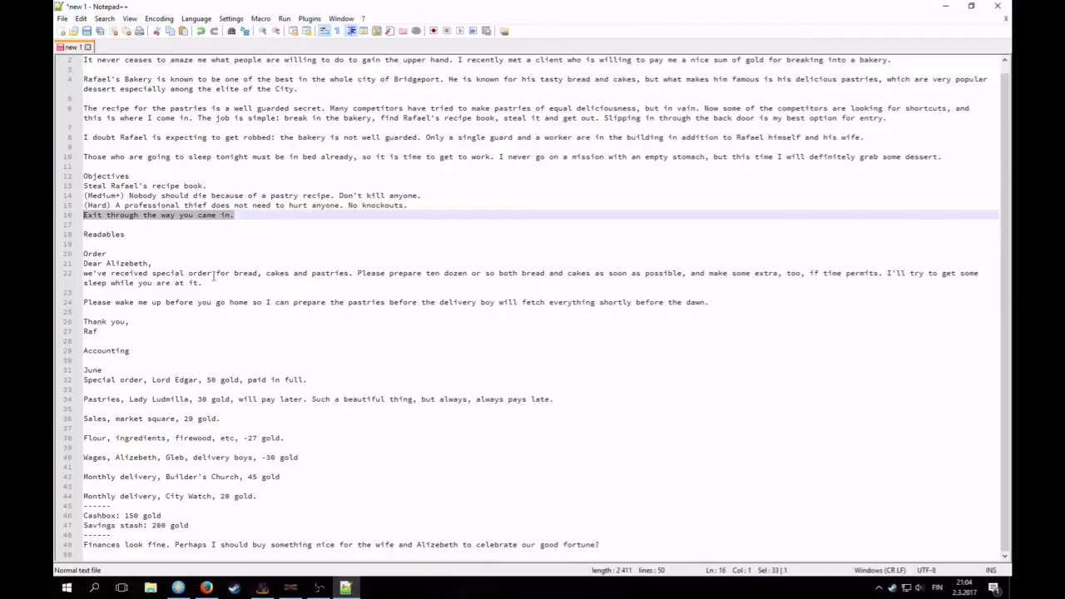
Step: Return to DarkRadiant and add a fourth objective with the description "Exit through the way you came in."
click(349, 589)
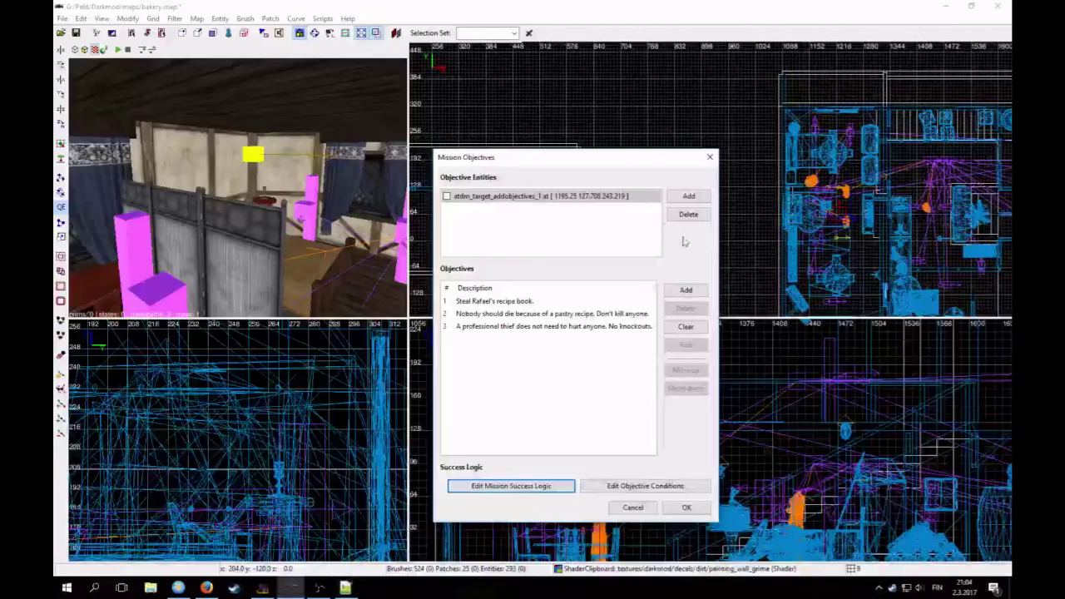
click(683, 295)
click(684, 291)
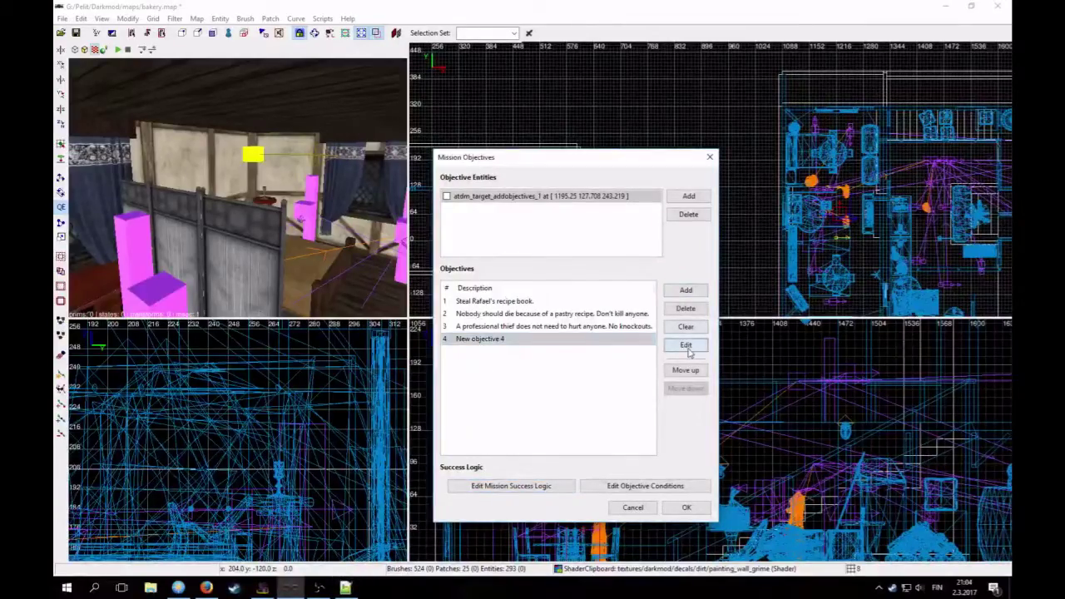
click(685, 344)
key(ctrl+v)
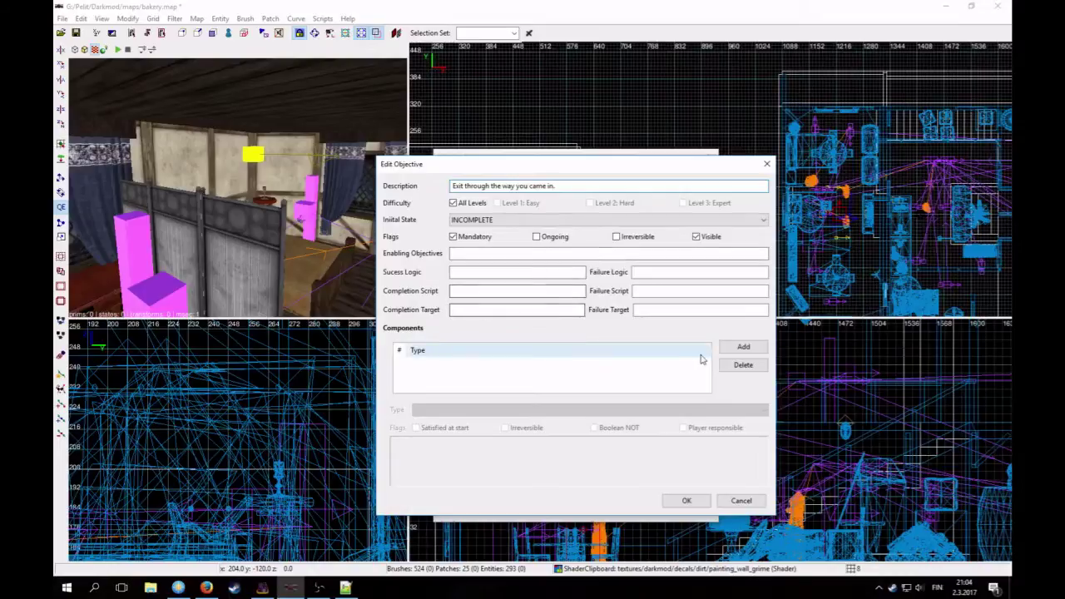
Step: Add a component of type "Item is in location" to the exit objective
click(742, 347)
click(414, 366)
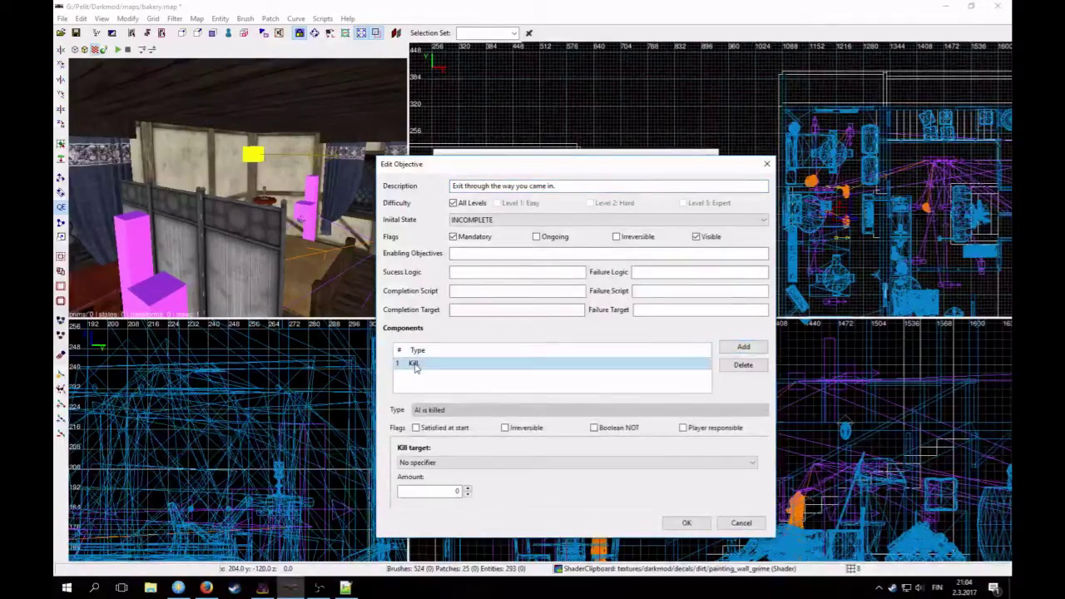
click(447, 409)
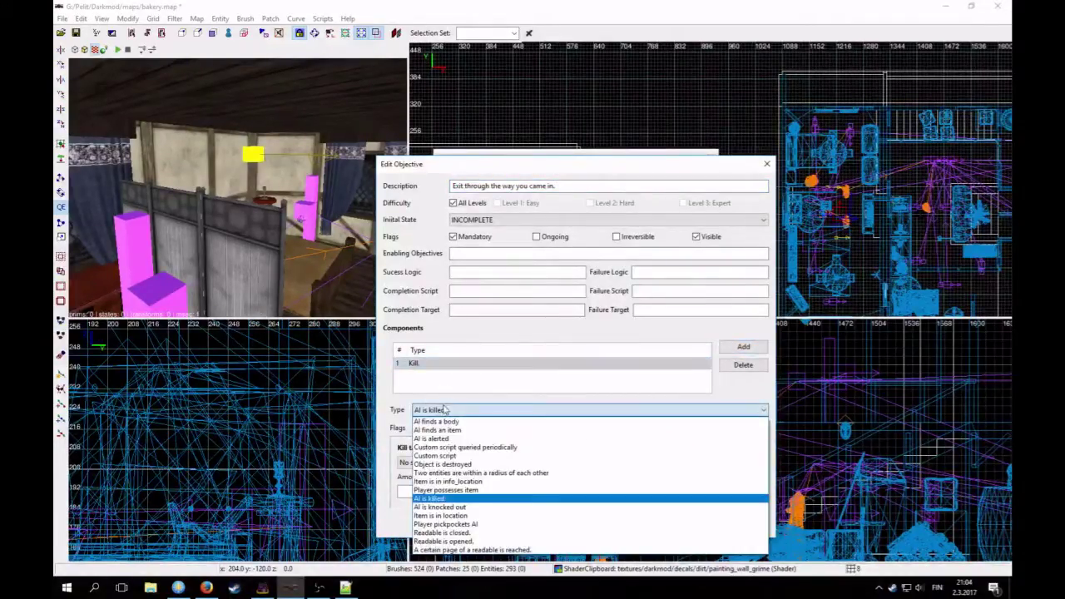
click(456, 517)
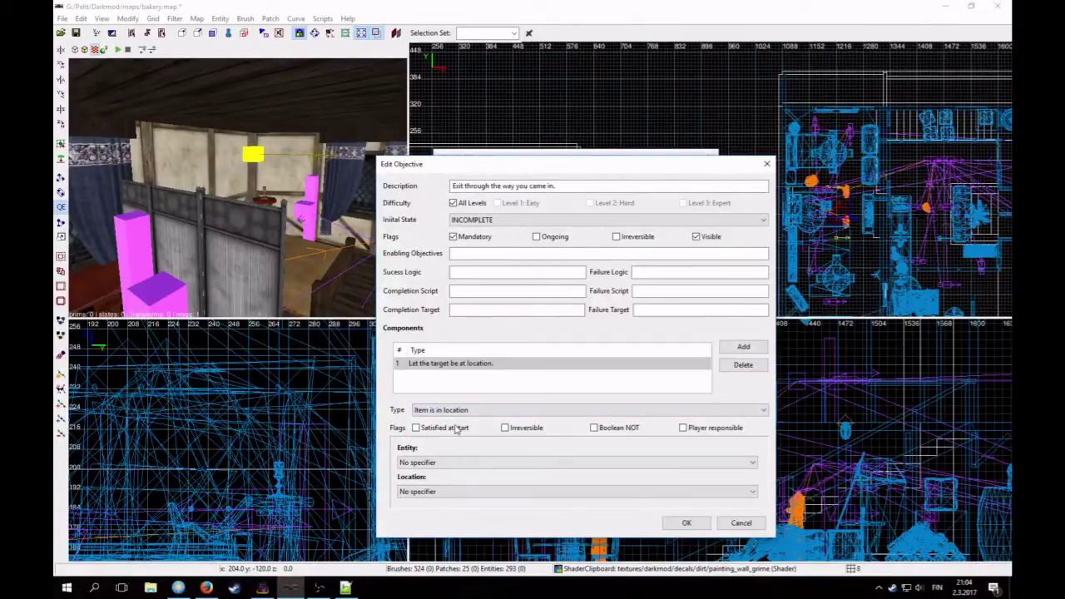
Step: Set the component's entity to any entity with SDK-level spawnclass idPlayer
click(443, 464)
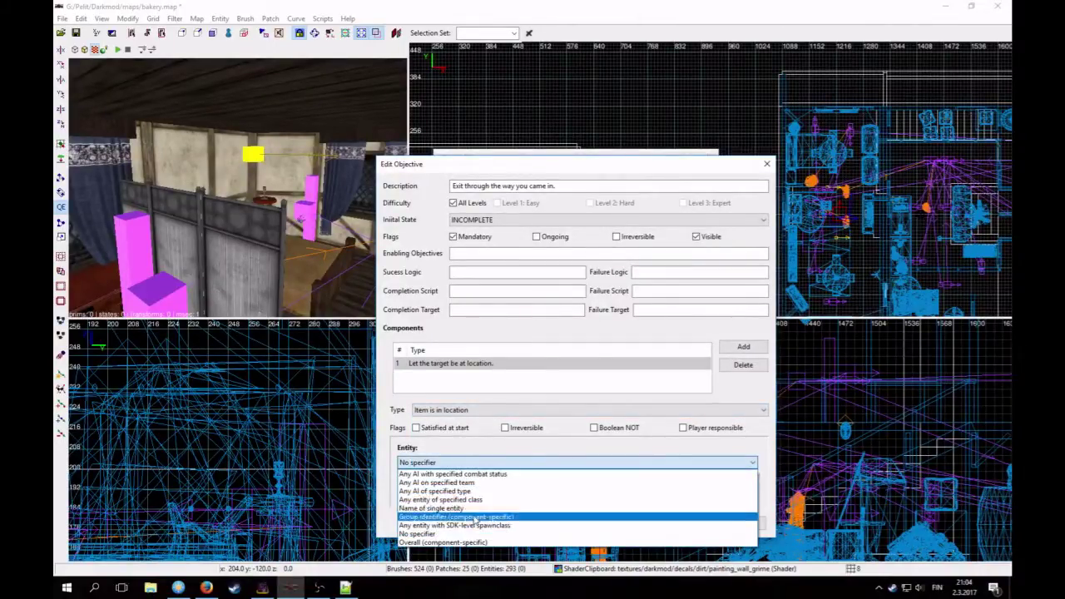
click(455, 527)
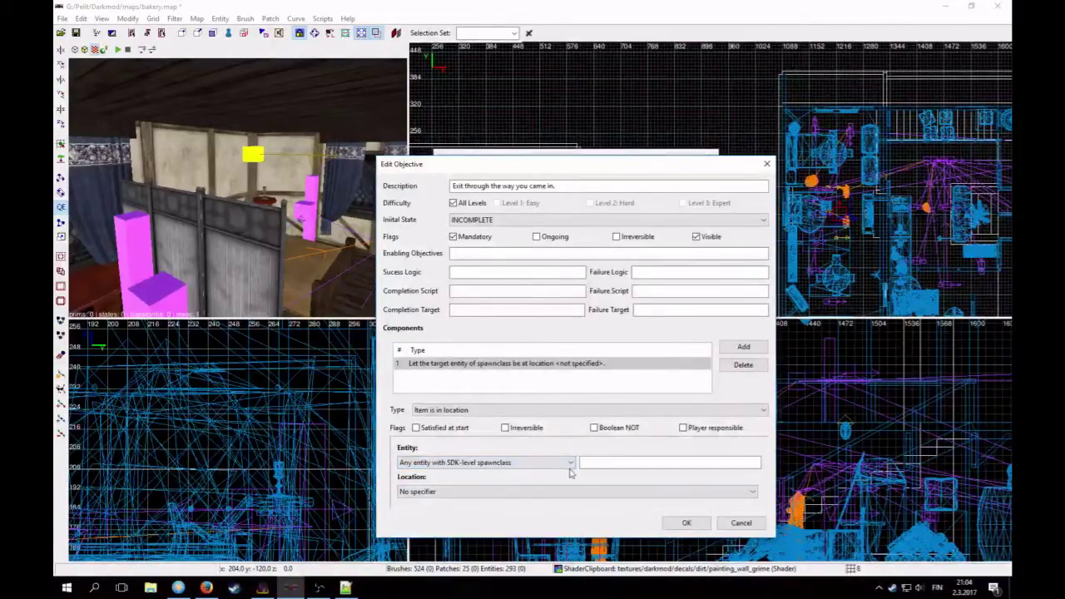
click(596, 462)
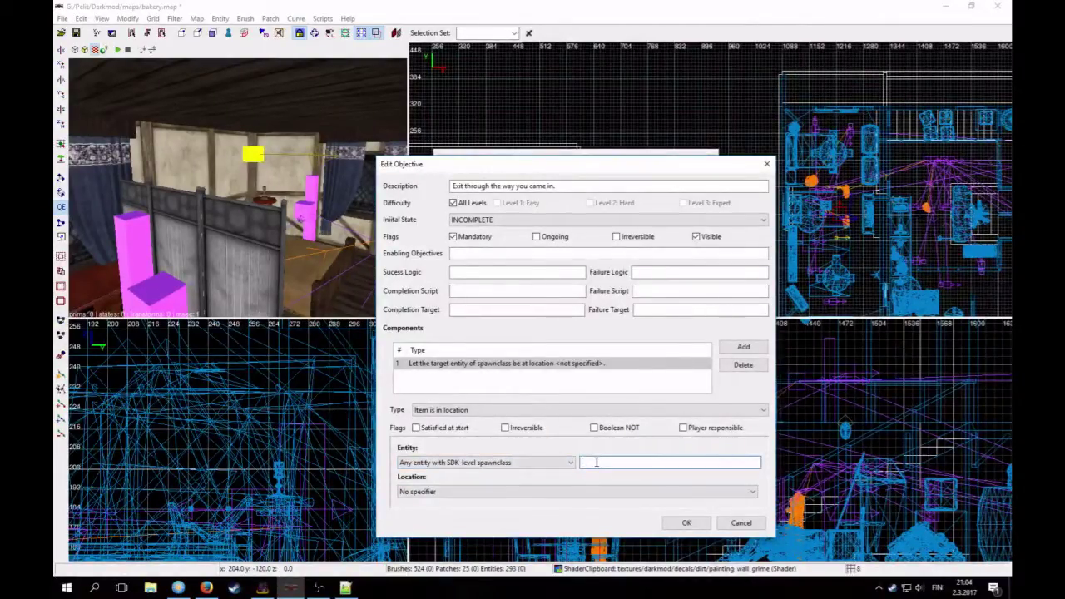
text(idPlayer)
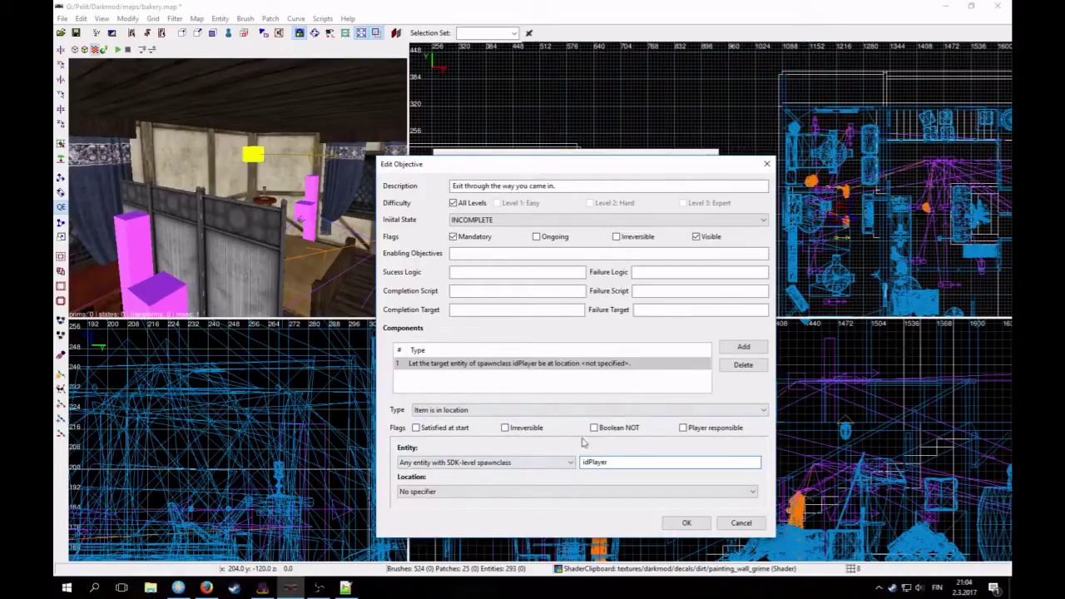
Step: Set the component's location to the single entity named "exit" and accept the objective
click(459, 492)
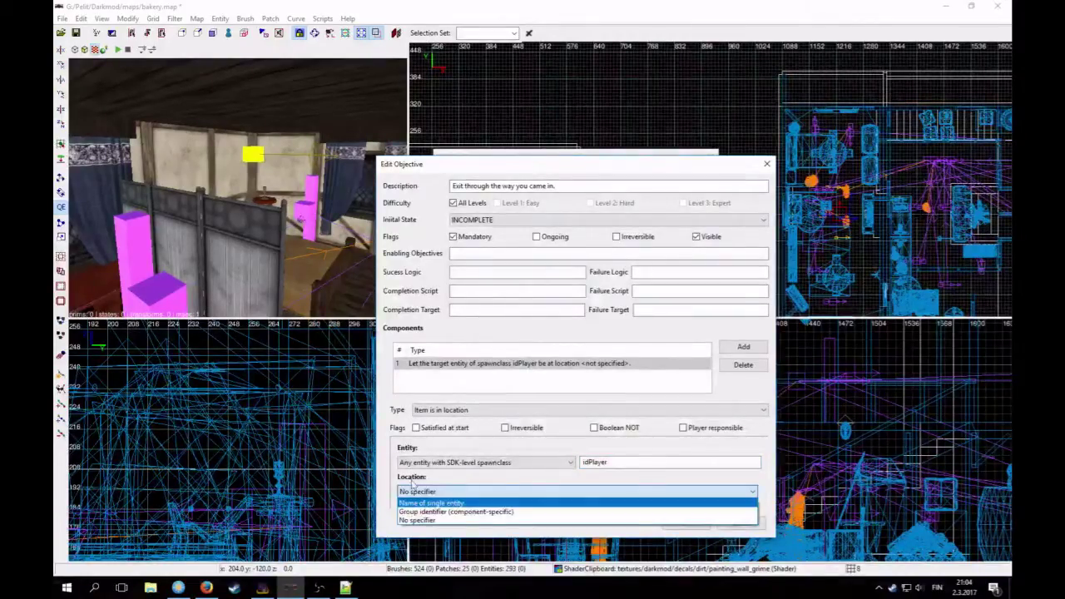
click(437, 503)
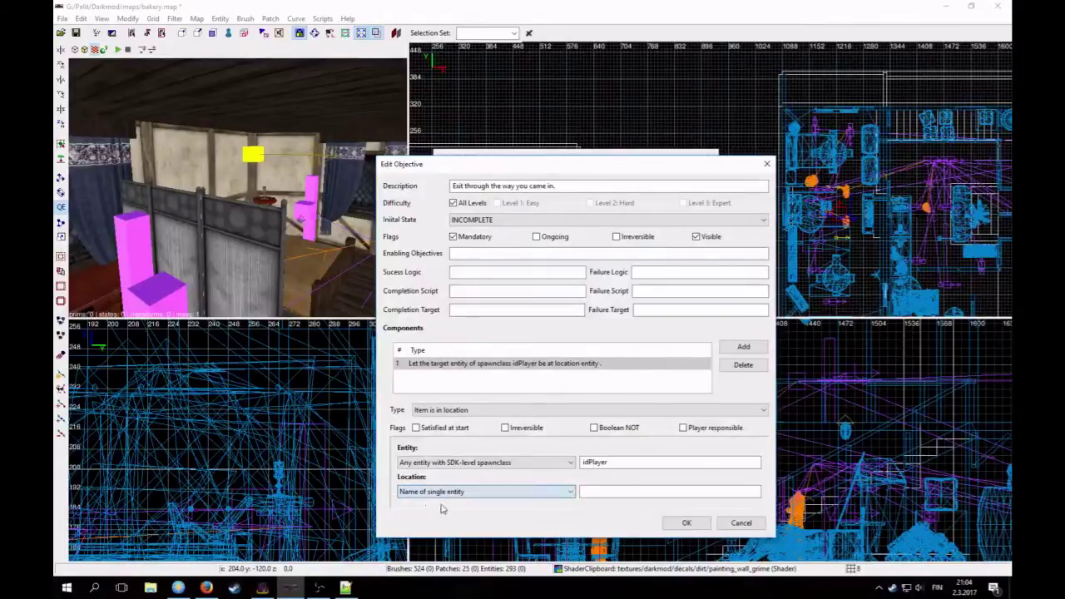
click(595, 495)
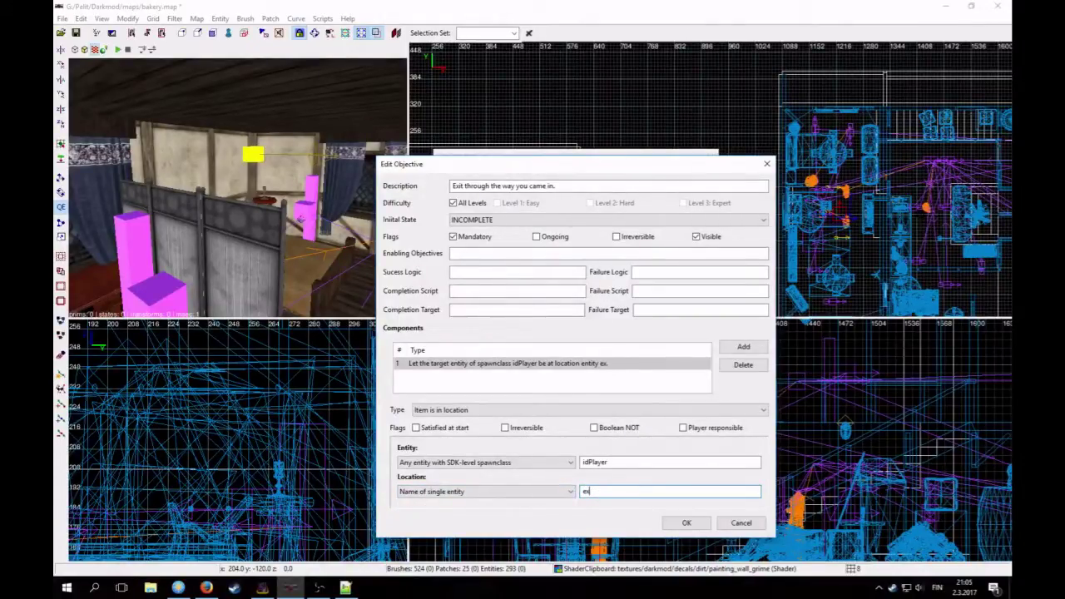
click(684, 523)
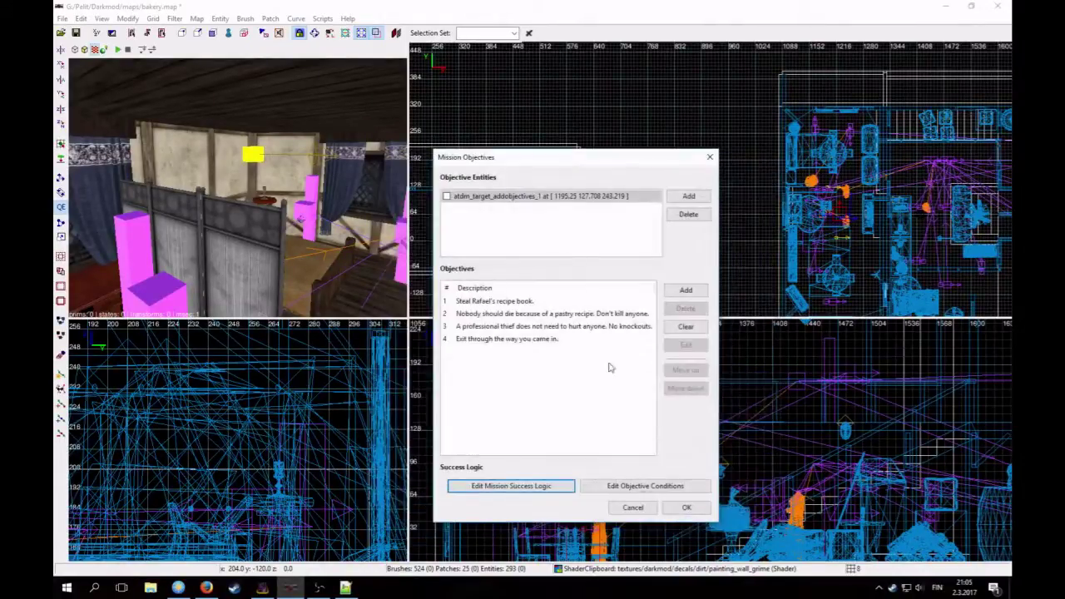
Step: Set objective 1 as the enabling objective of the exit objective, then accept it and the mission objectives
click(549, 340)
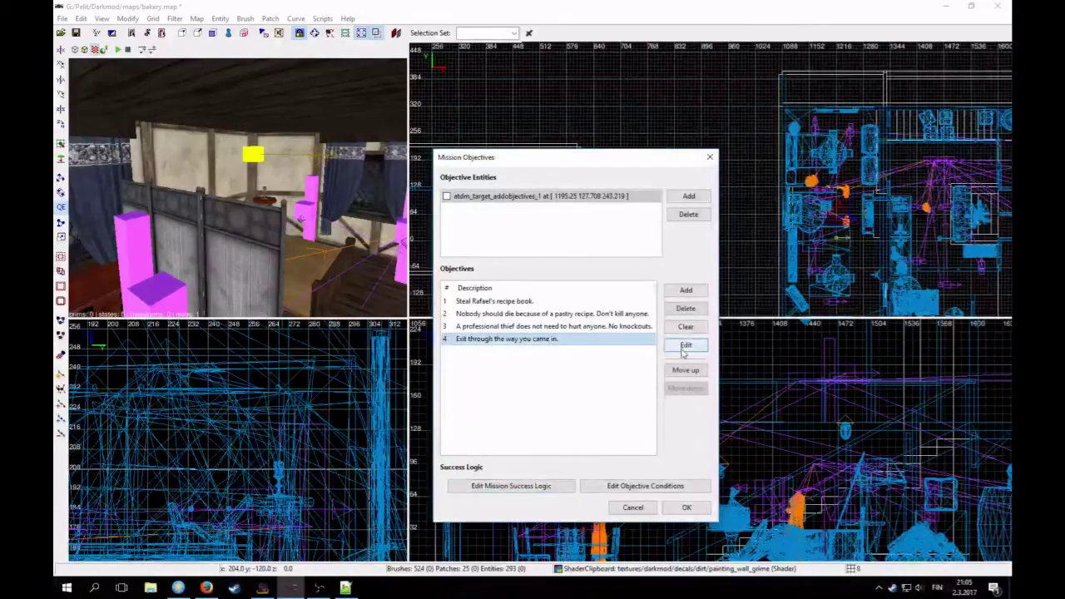
click(685, 345)
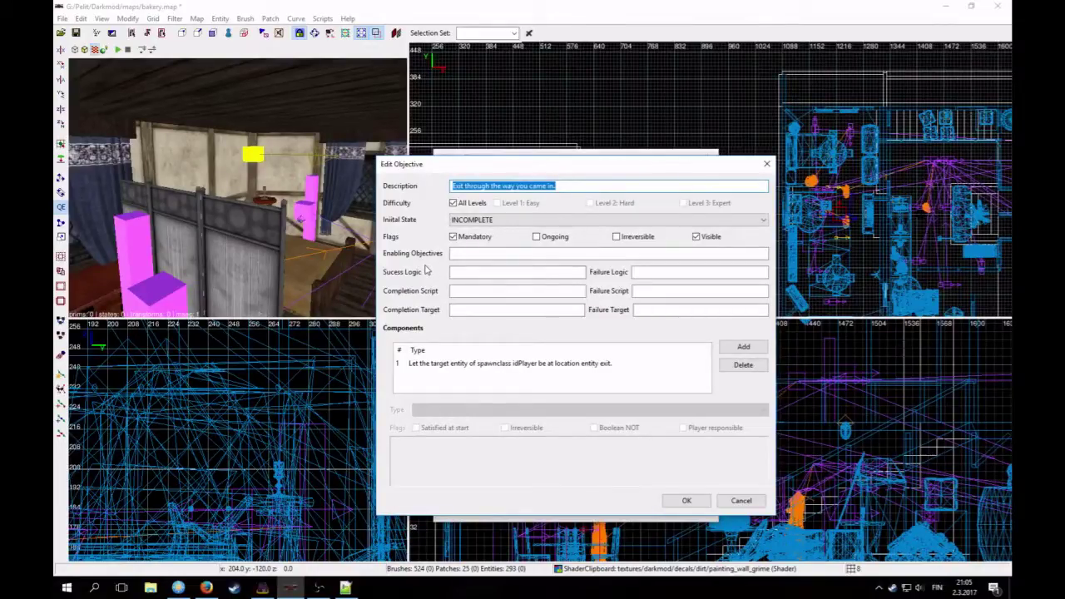
click(481, 254)
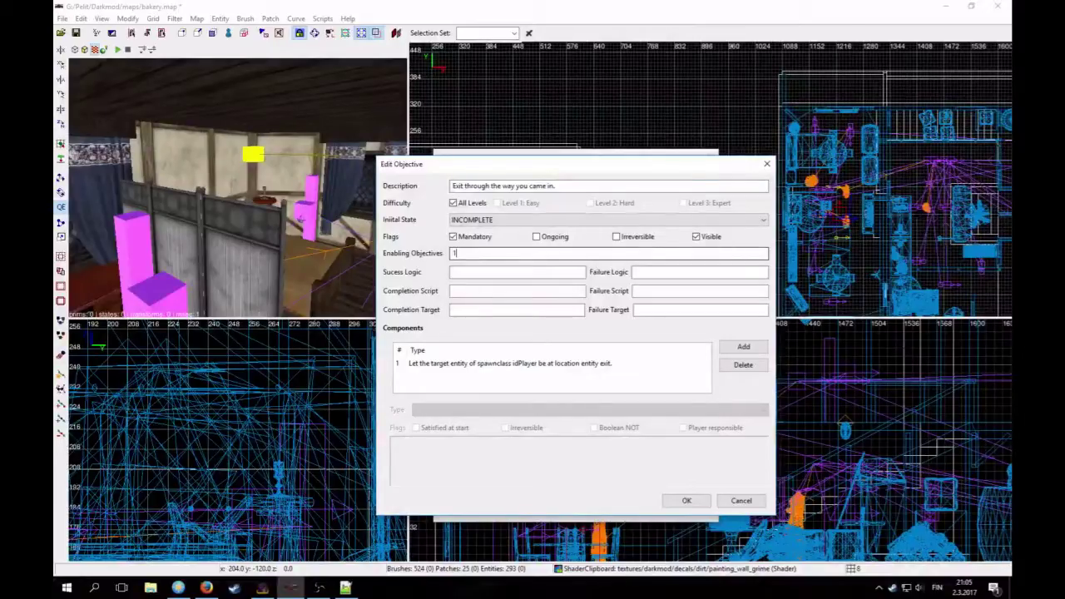
drag(486, 169, 503, 342)
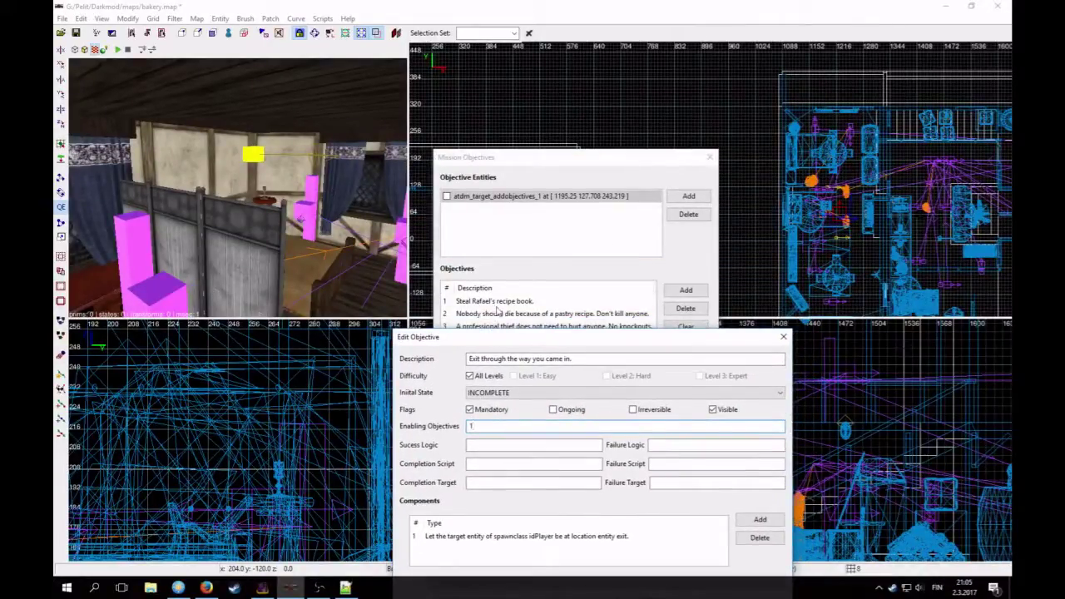
drag(503, 342, 318, 157)
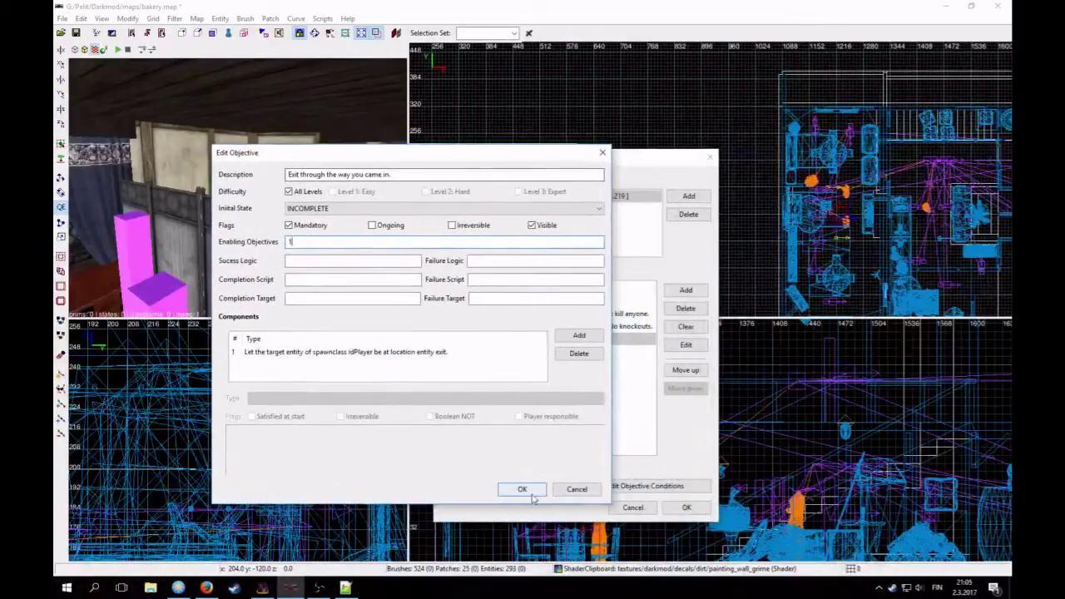
click(522, 490)
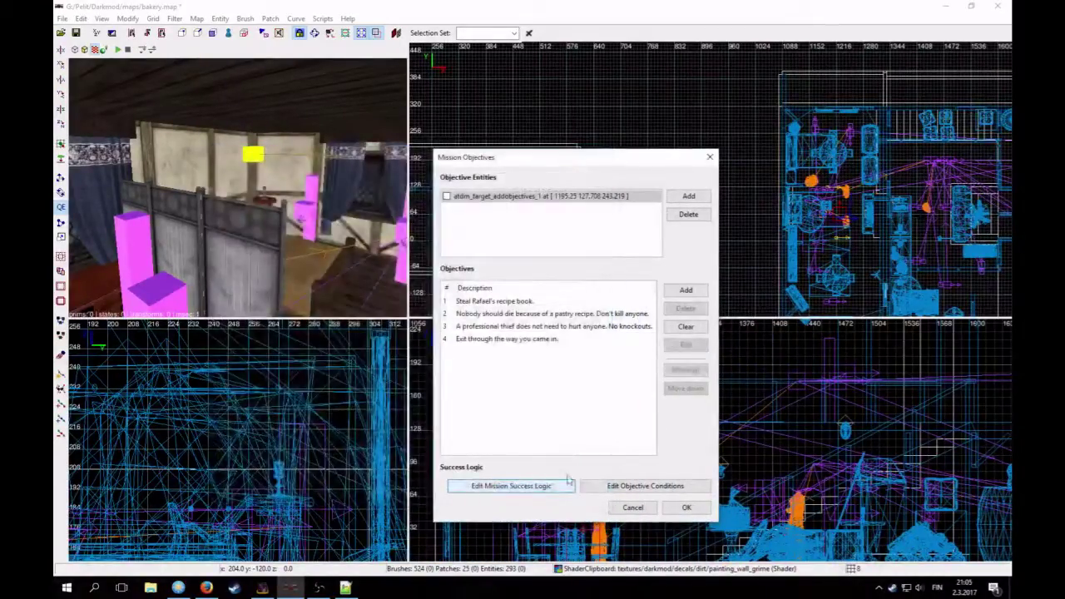
click(686, 509)
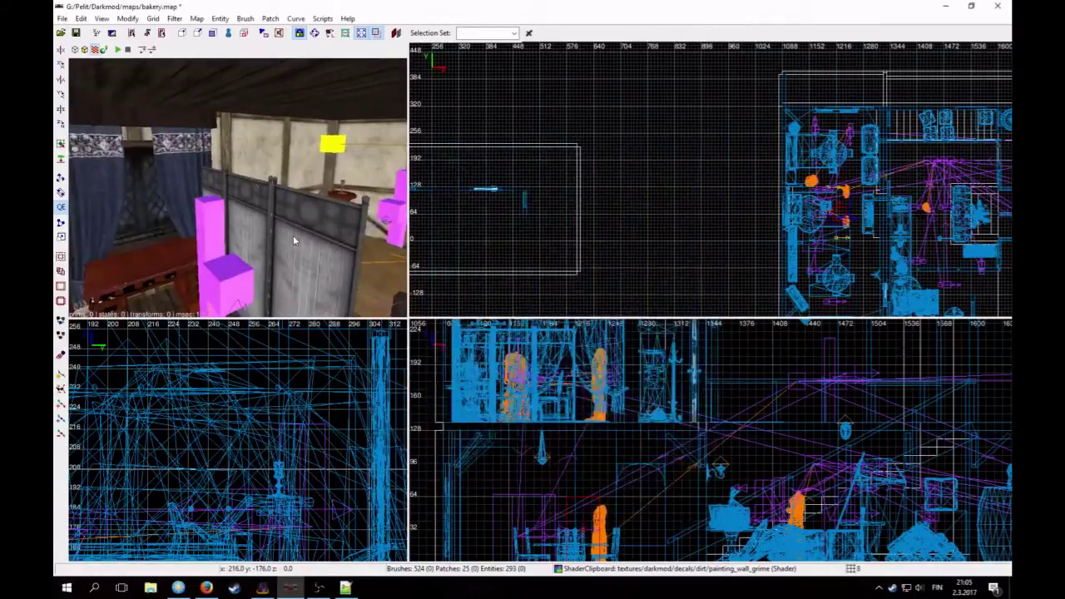
Step: Examine the desk by the curtained window, between the bookcase and the folding screen, from several angles
right_click(304, 237)
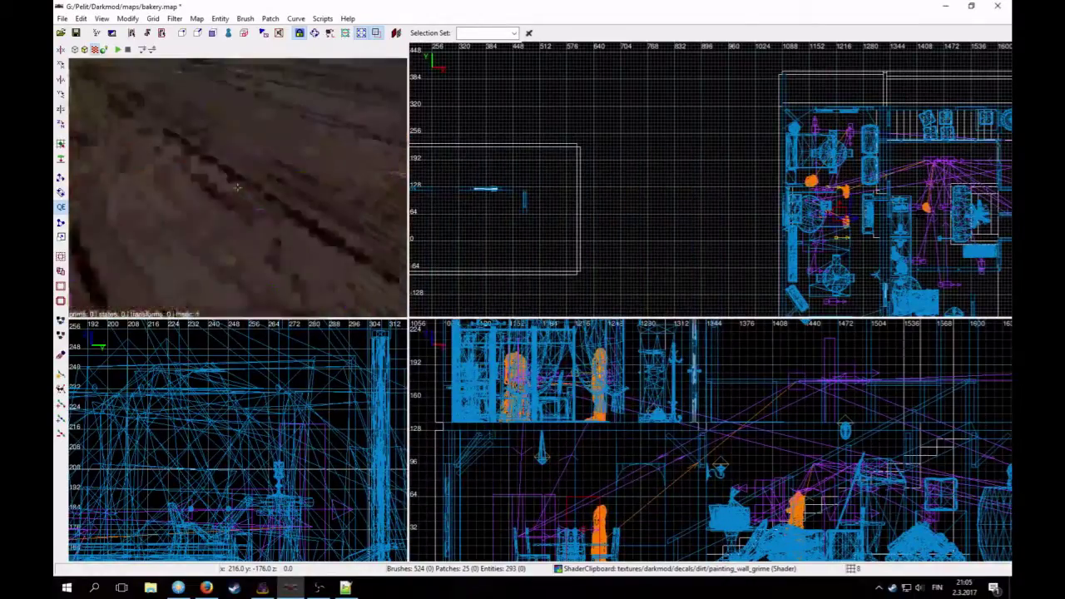
key(Up)
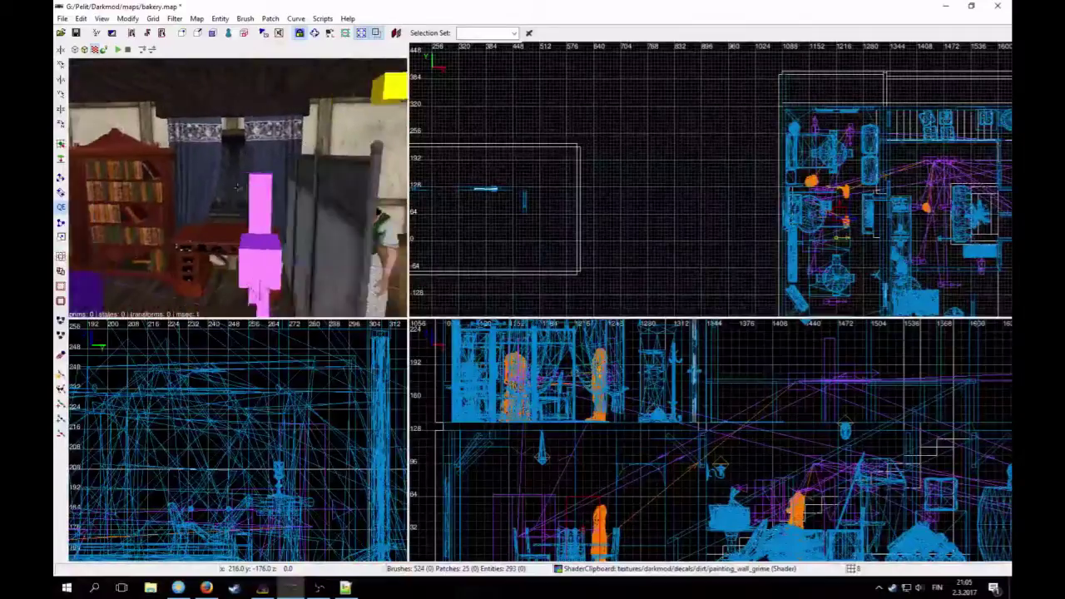
key(Down)
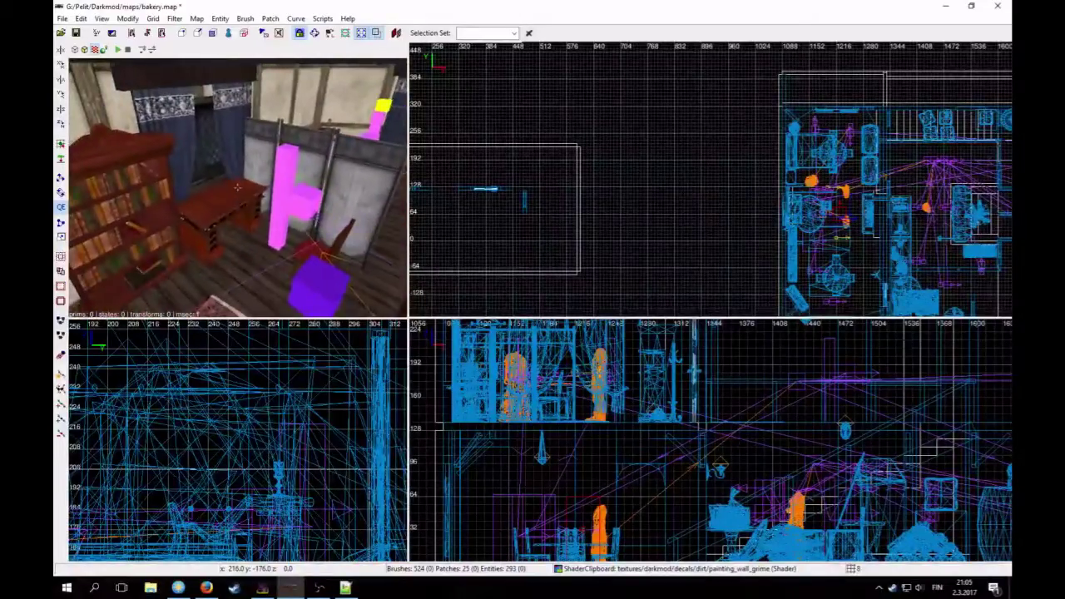
key(Up)
key(Down)
key(Up)
right_click(289, 234)
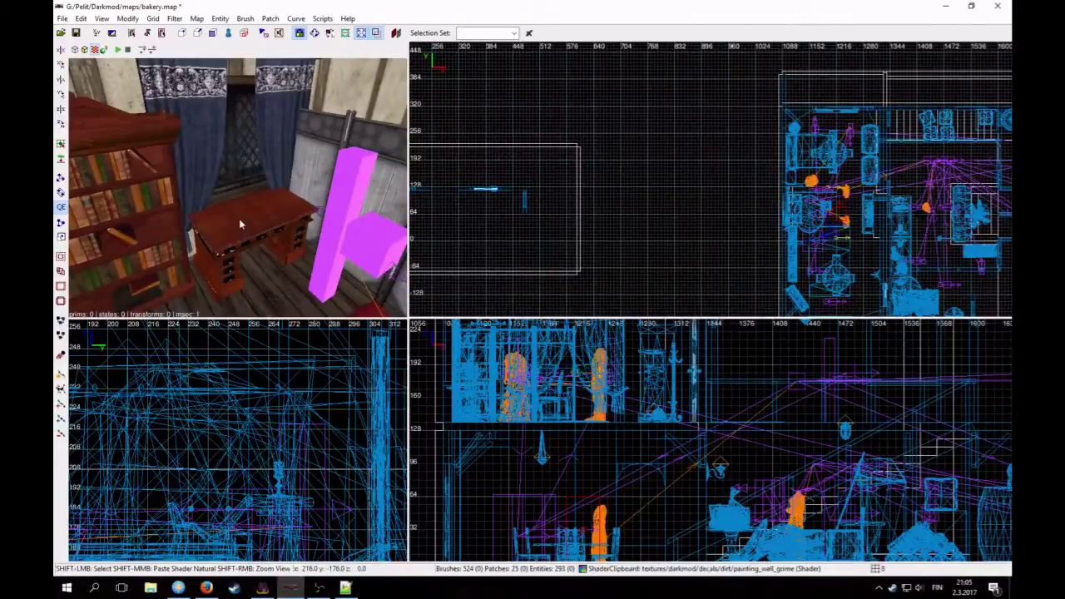
shift+click(238, 220)
key(Escape)
right_click(232, 240)
key(Up)
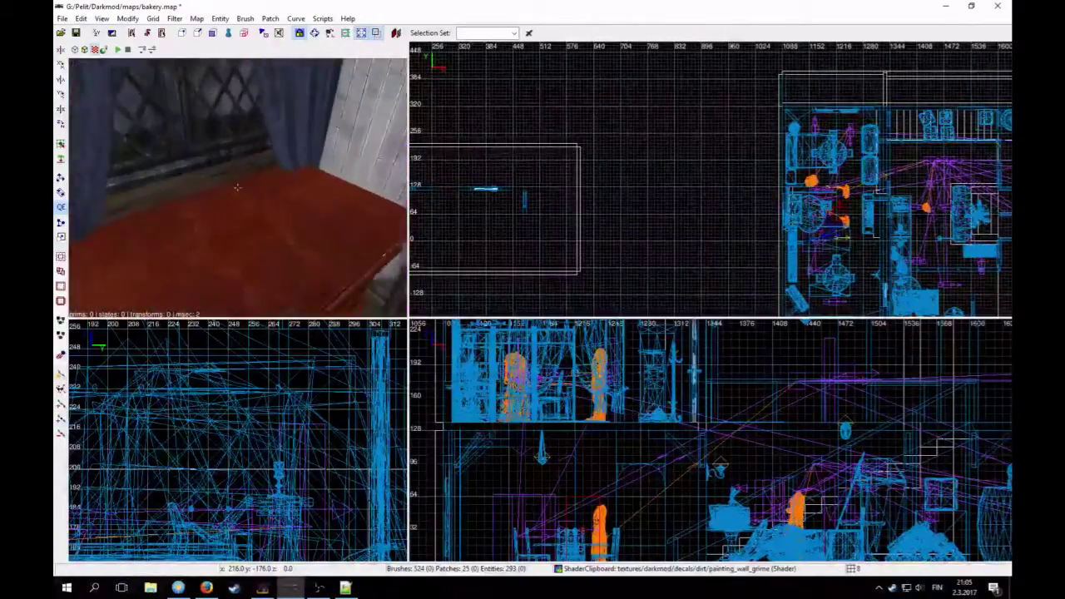
key(Down)
right_click(232, 237)
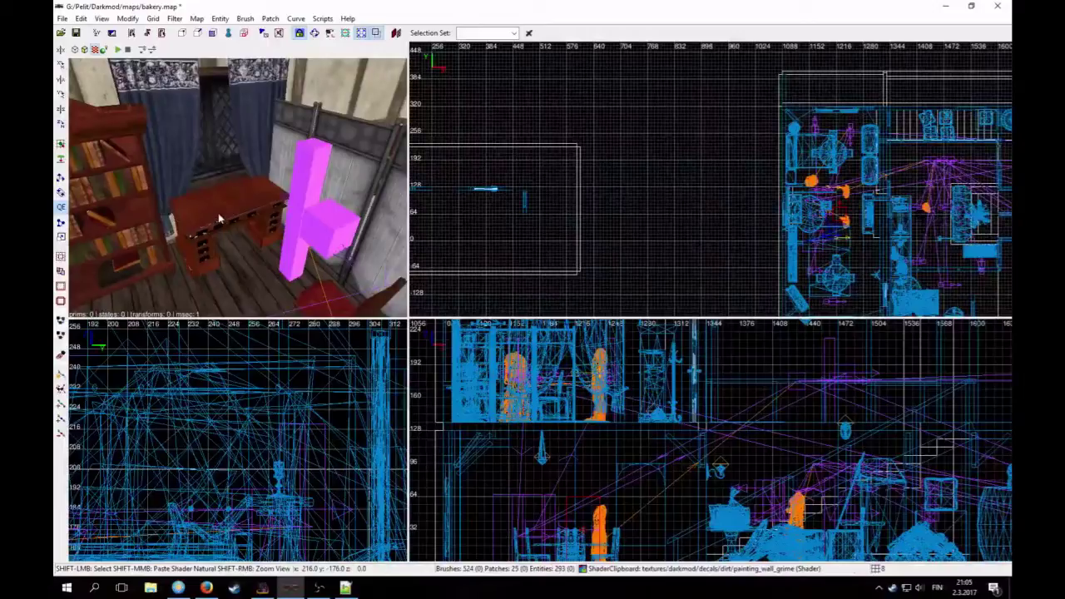
Step: Start creating a new entity at the desk by the curtained window
shift+click(218, 216)
right_drag(698, 184, 602, 134)
scroll(698, 184, up, 2)
right_click(691, 153)
click(668, 146)
key(Escape)
right_click(688, 142)
click(717, 151)
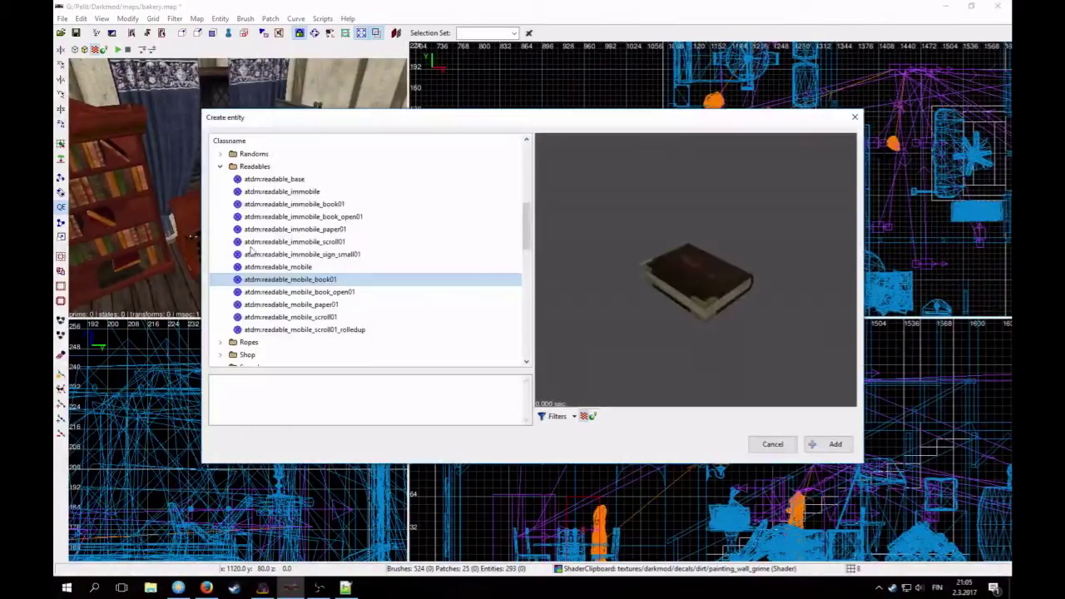
Step: Compare the entity classes under Readables and add an atdm:readable_mobile_book01 entity on the desk
double_click(265, 169)
double_click(271, 169)
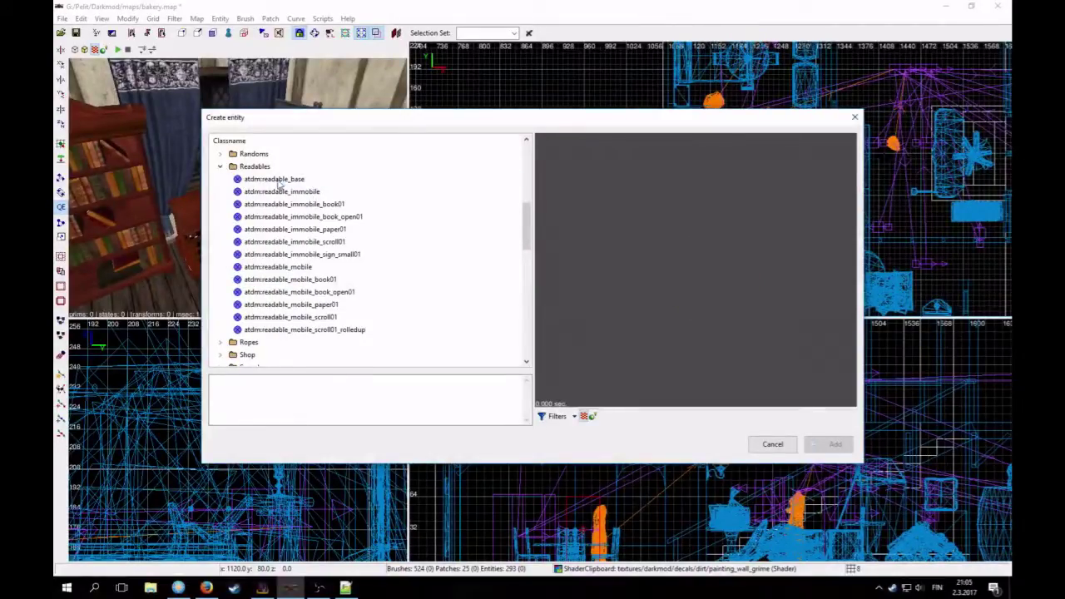
click(272, 180)
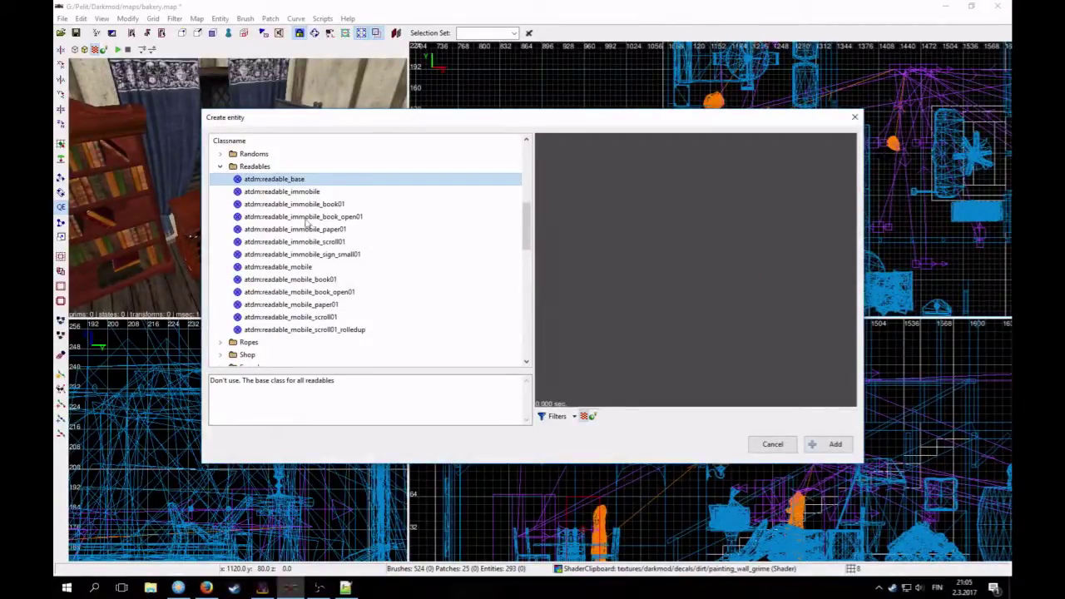
key(Down)
key(Down)
key(Down)
key(Down)
key(Down)
key(Down)
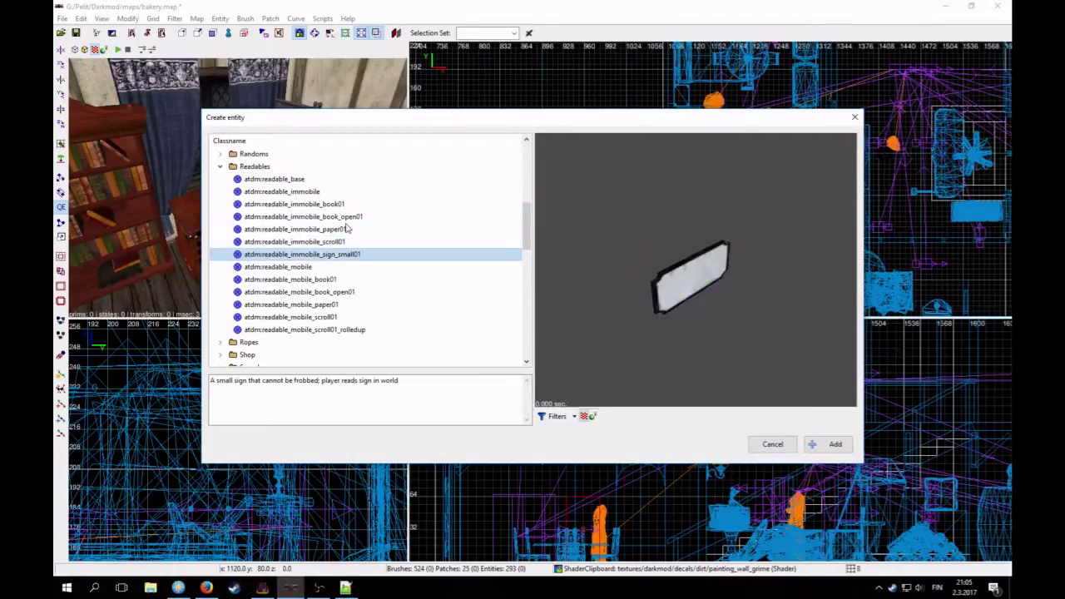
key(Down)
key(Up)
key(Down)
key(Down)
key(Down)
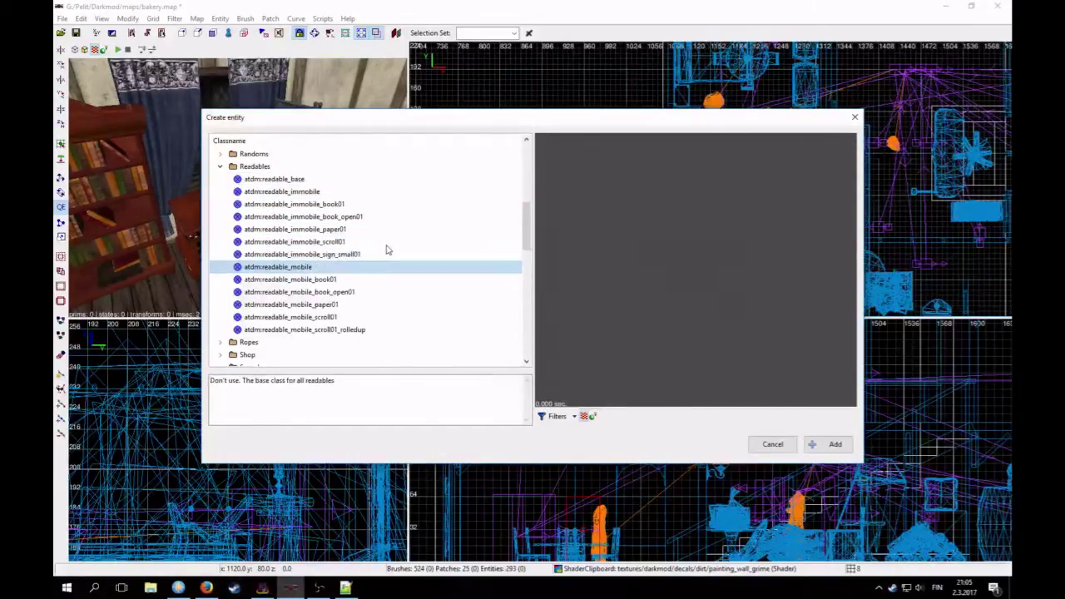
key(Up)
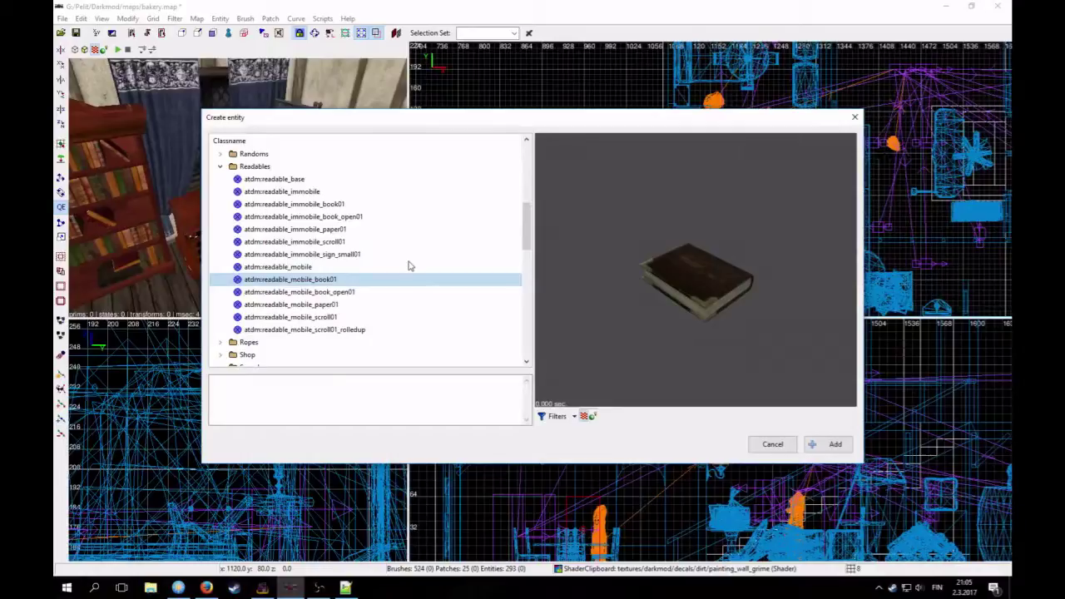
key(Down)
key(Up)
click(832, 446)
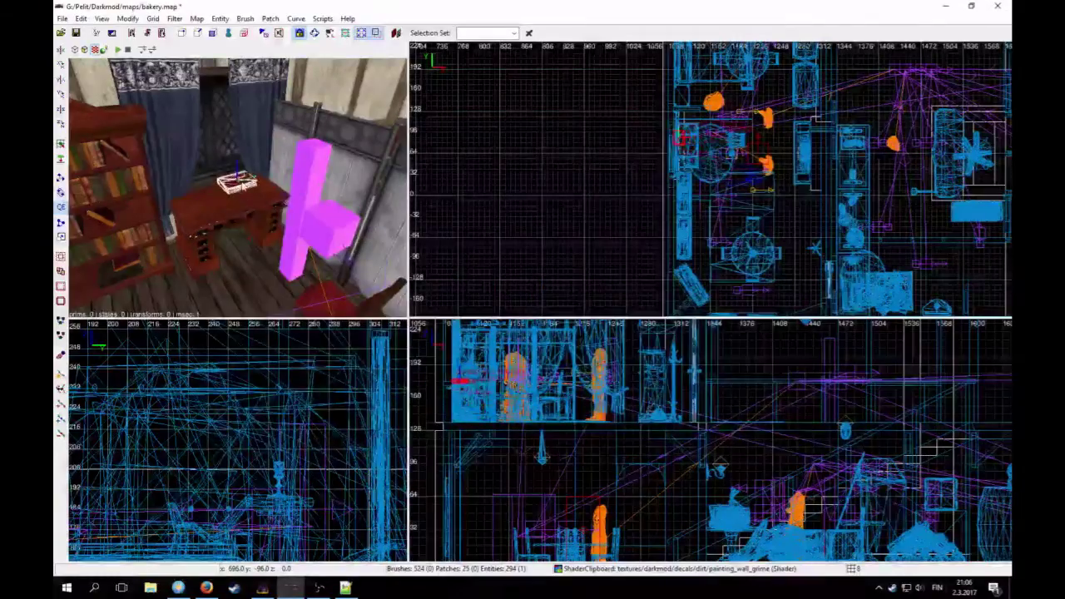
Step: Move the new book along the X axis, further onto the desk
scroll(237, 187, up, 2)
right_click(237, 187)
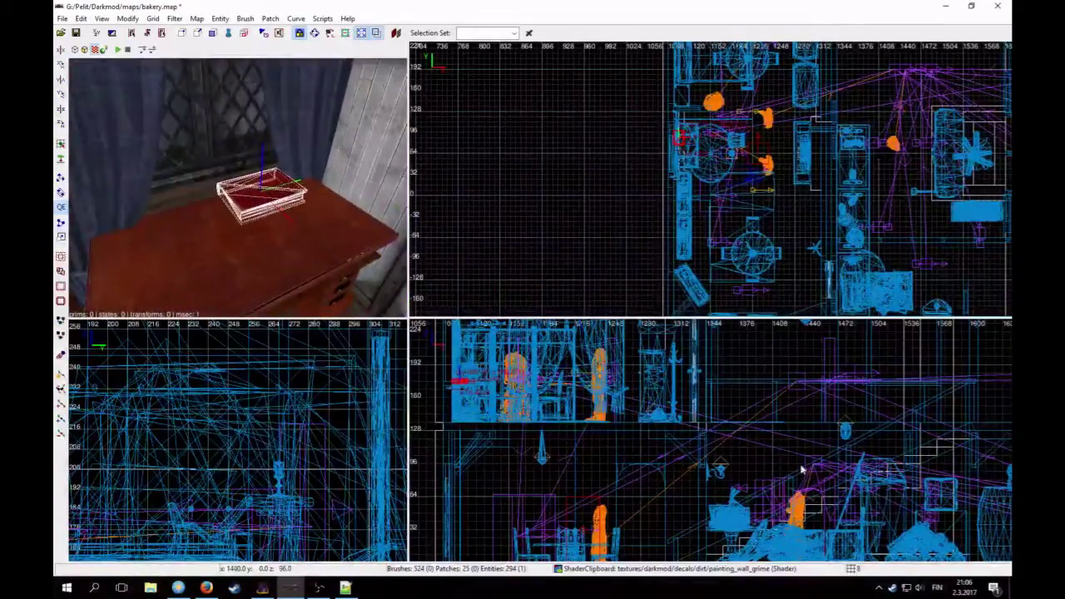
scroll(701, 454, down, 3)
right_drag(701, 454, 682, 428)
scroll(624, 437, up, 2)
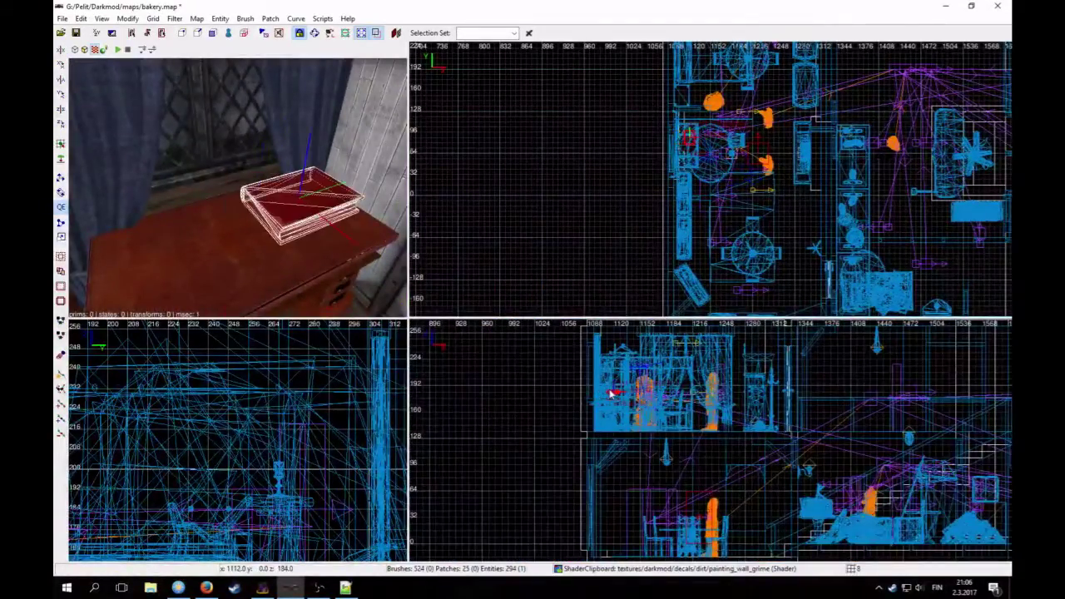
Step: Review the book entity's own and inherited properties
key(n)
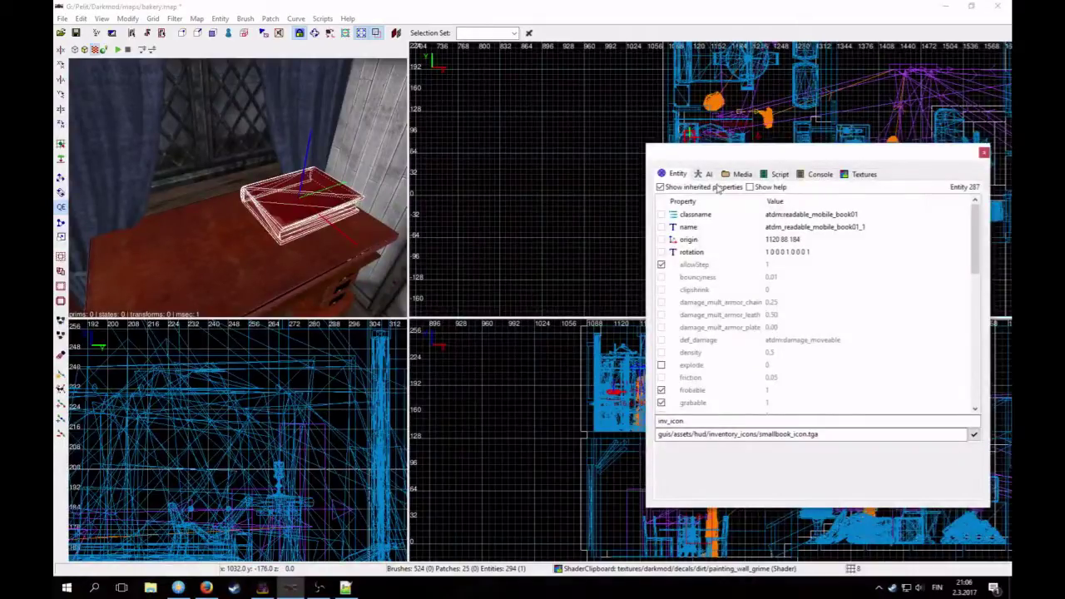
scroll(756, 352, down, 5)
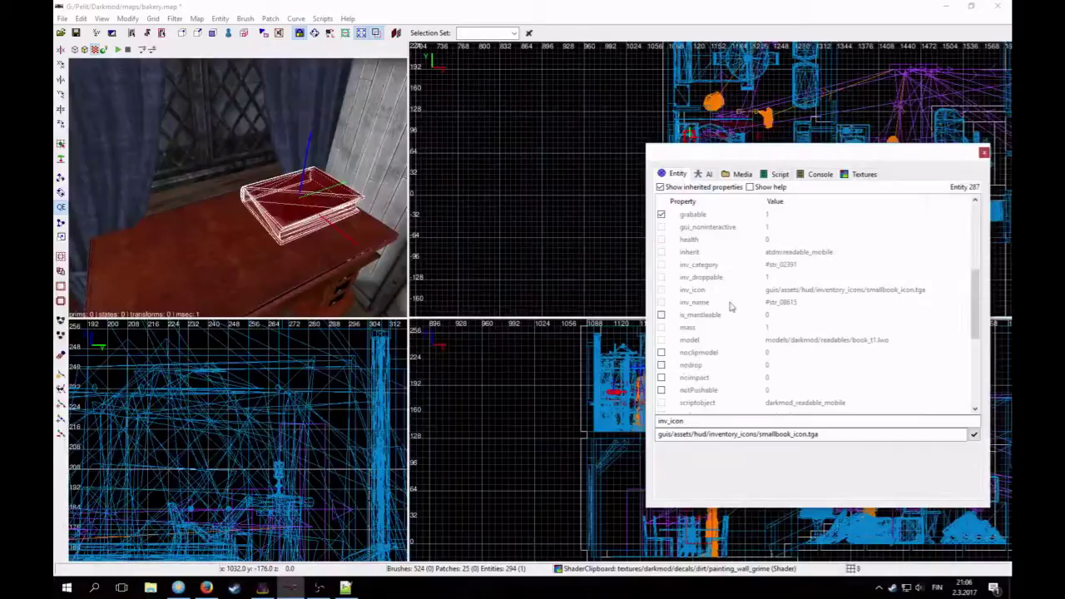
scroll(747, 341, down, 1)
scroll(720, 361, down, 2)
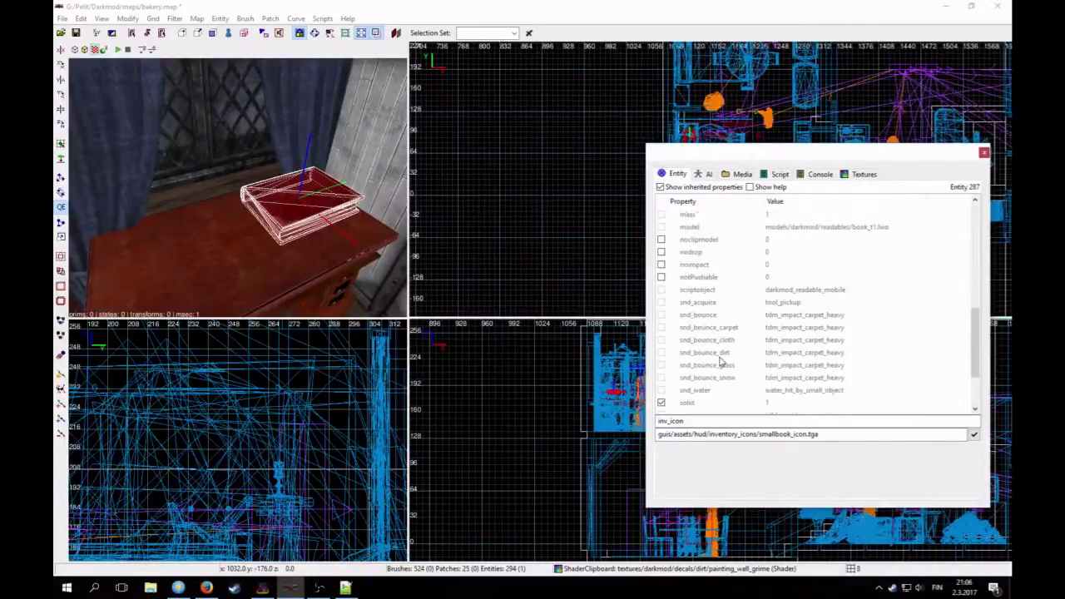
Step: Compare the available readable models and set the book's model to models/darkmod/readables/book_red1.lwo
click(697, 227)
click(782, 473)
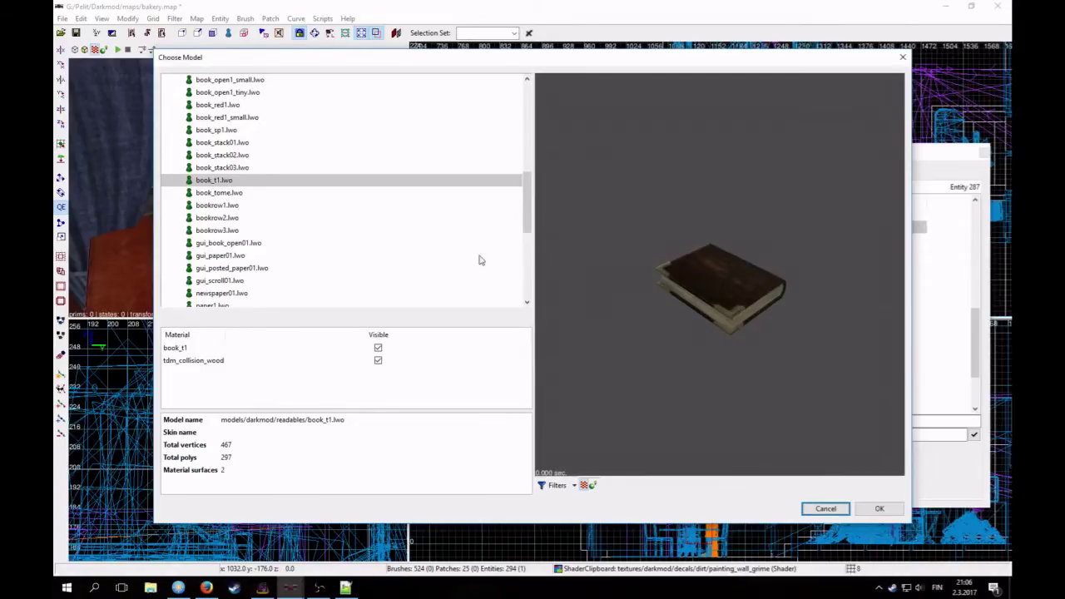
key(Down)
key(Down)
key(Down)
key(Down)
key(Down)
key(Down)
key(Down)
key(Down)
key(Down)
key(Up)
key(Up)
key(Up)
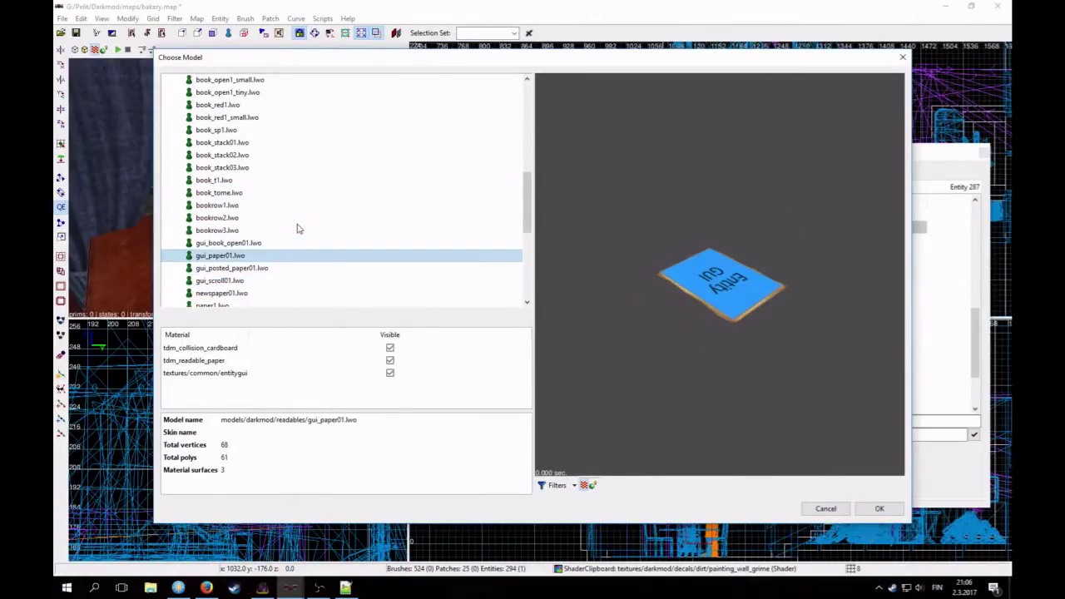
key(Up)
key(Up)
key(Down)
key(Up)
key(Up)
key(Up)
key(Up)
key(Up)
key(Up)
key(Up)
key(Up)
key(Up)
key(Up)
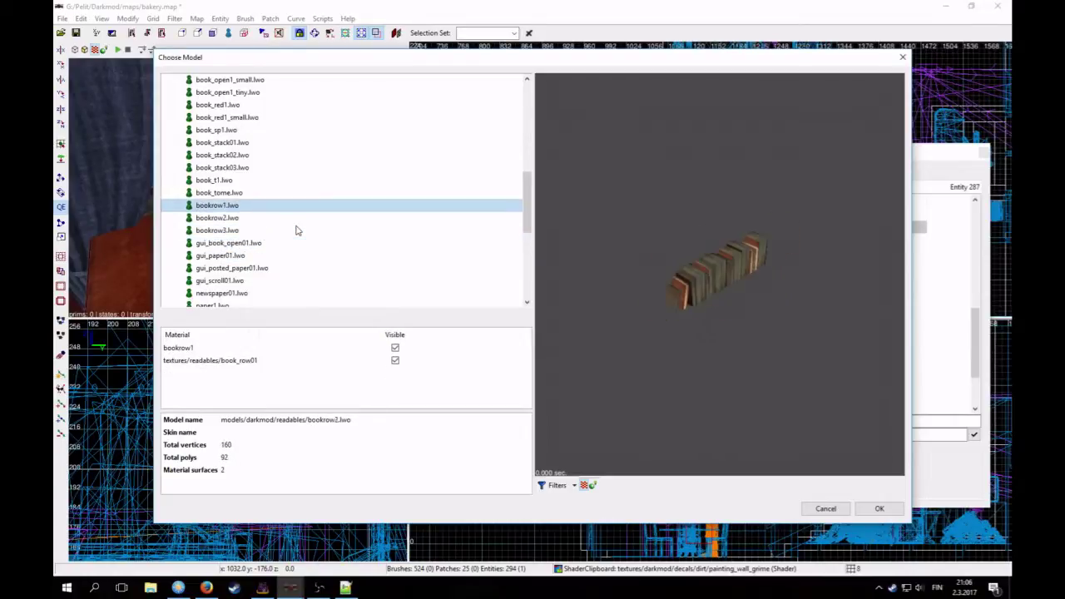
key(Up)
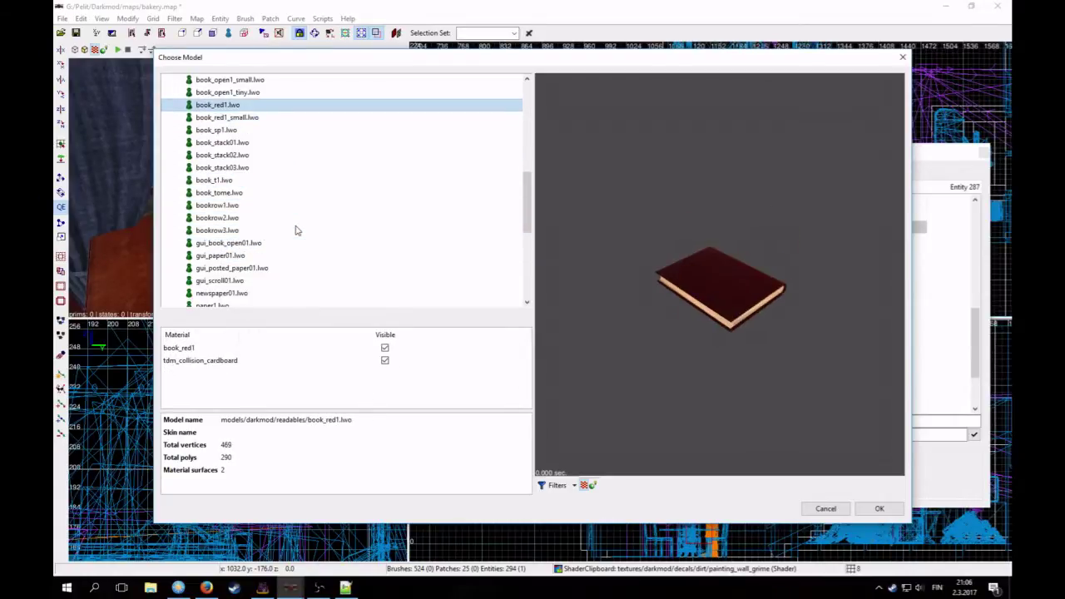
click(886, 509)
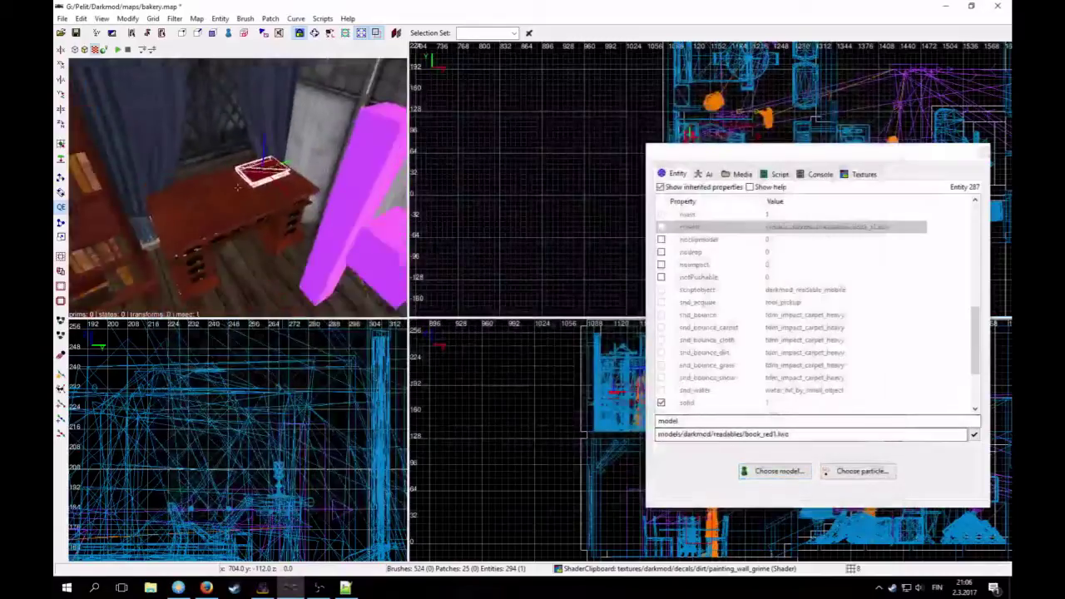
Step: Rotate the book on the desk three times in 90-degree increments about the Z axis
click(57, 126)
click(58, 127)
click(58, 126)
Step: Raise the book above the desk, shift it with a grid size of 1, and drop it onto the desktop
drag(271, 156, 271, 126)
key(1)
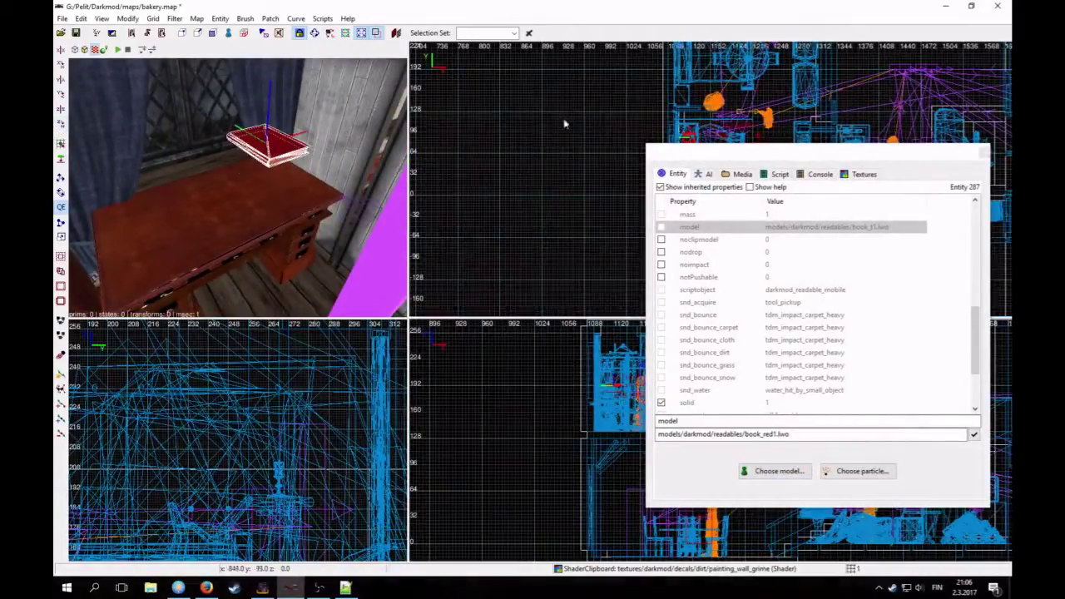
right_drag(631, 109, 555, 81)
drag(609, 109, 609, 116)
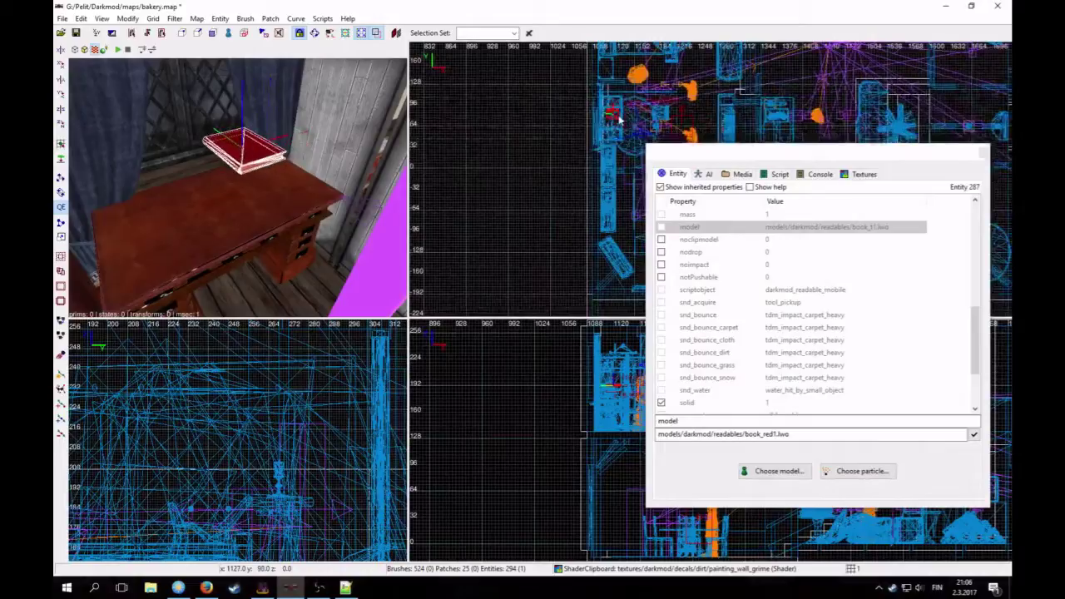
click(62, 162)
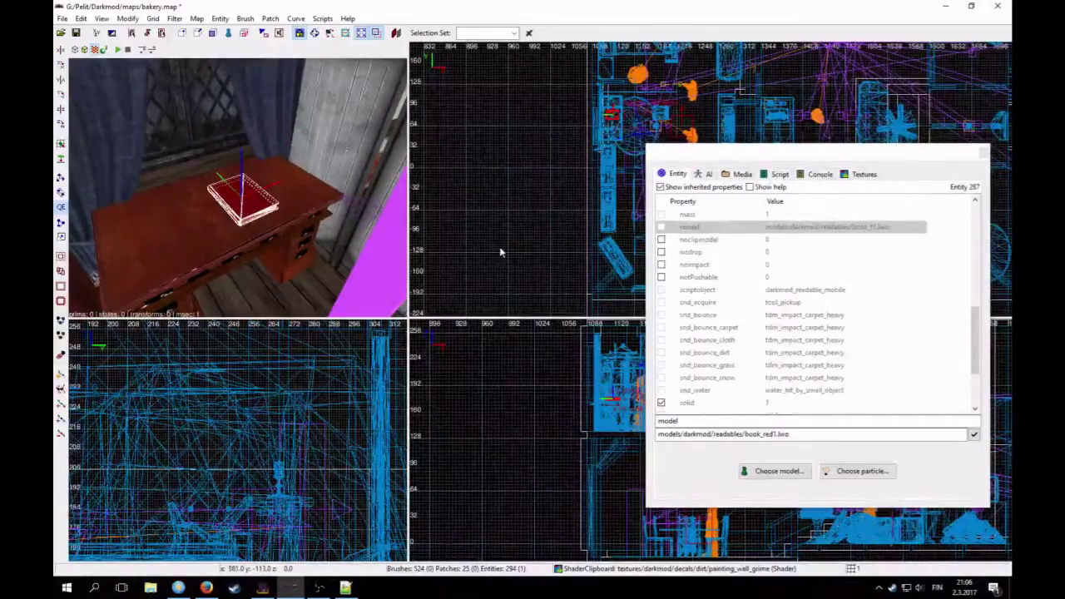
Step: Hide the book's inherited properties and inspect its placement on the desk
click(704, 190)
right_click(210, 196)
key(Down)
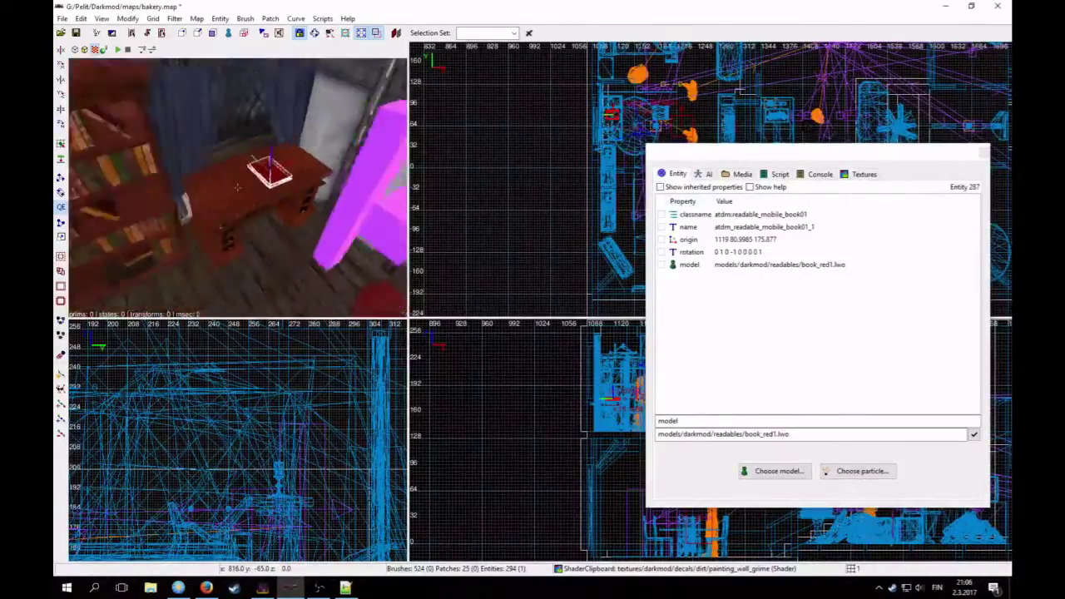
key(Up)
key(Down)
key(Up)
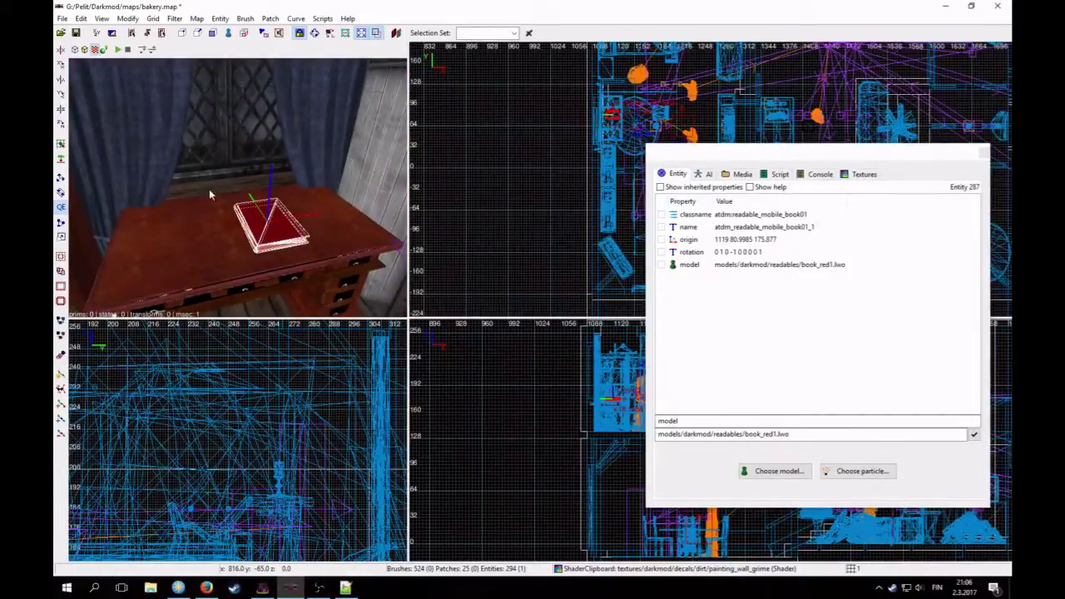
Step: Open the book in the Readable Editor and set its inventory name to "Accounting" and XData name to "readables/bakery/accounting"
click(219, 19)
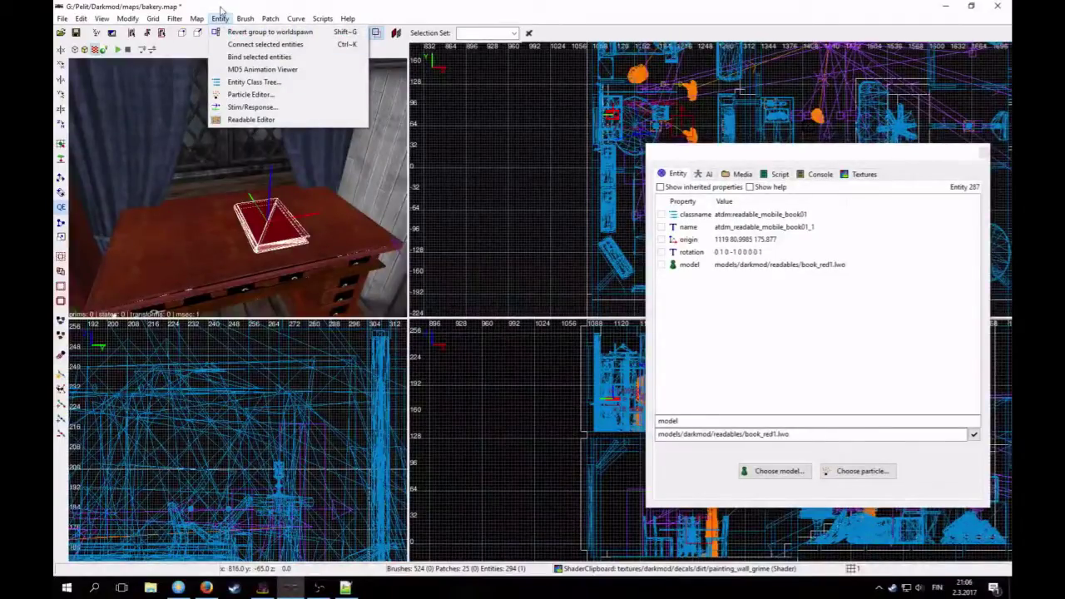
click(250, 119)
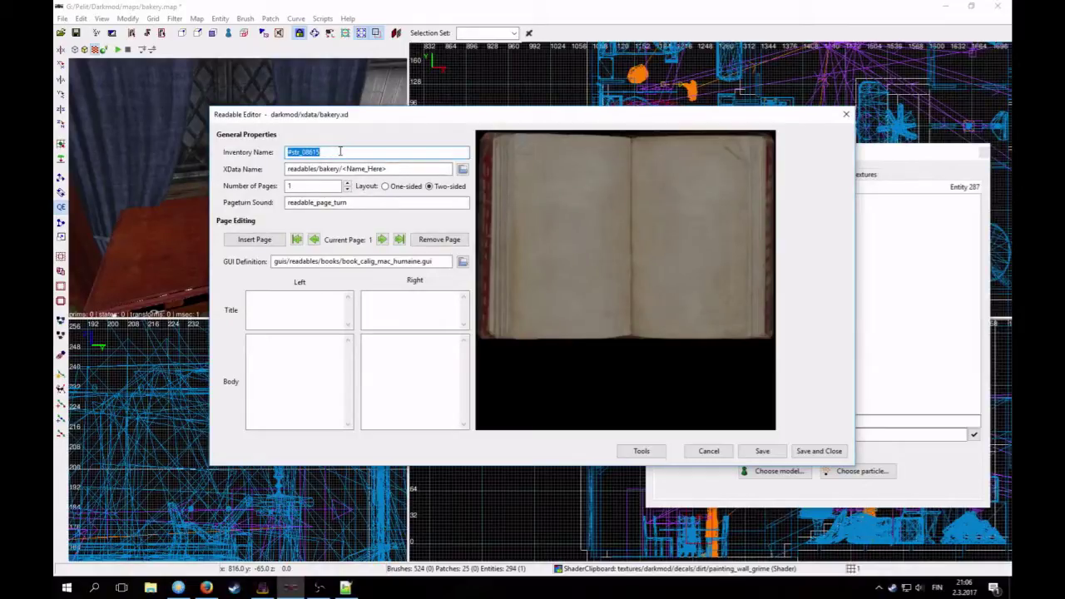
key(BackSpace)
text(Accounting)
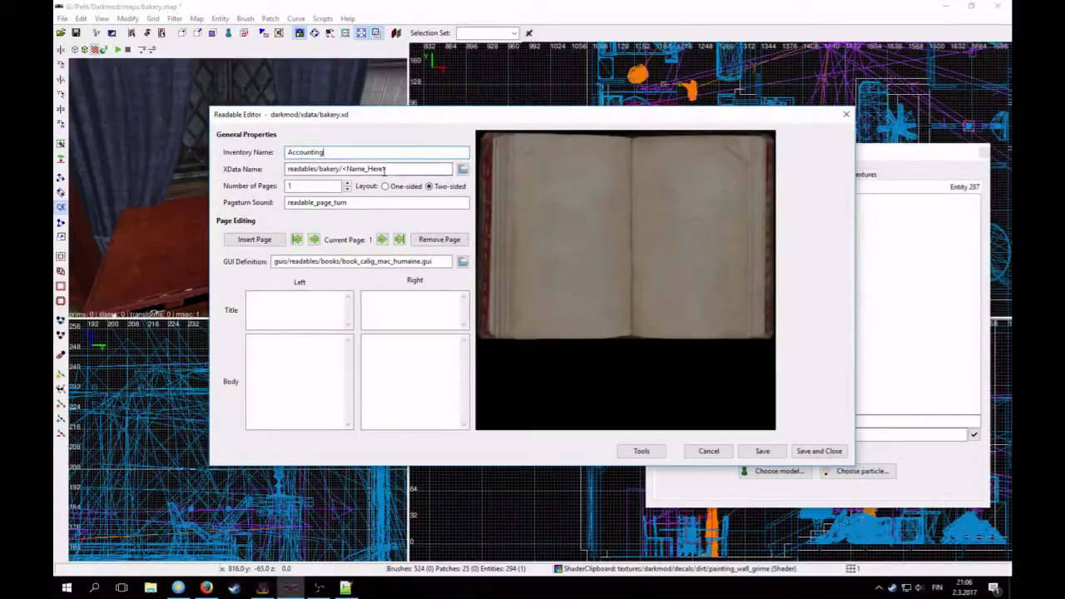
drag(343, 169, 426, 169)
text(a)
Step: Copy the June accounting text from the Notepad++ notes into the body of the book's left page in DarkRadiant
key(alt+Tab)
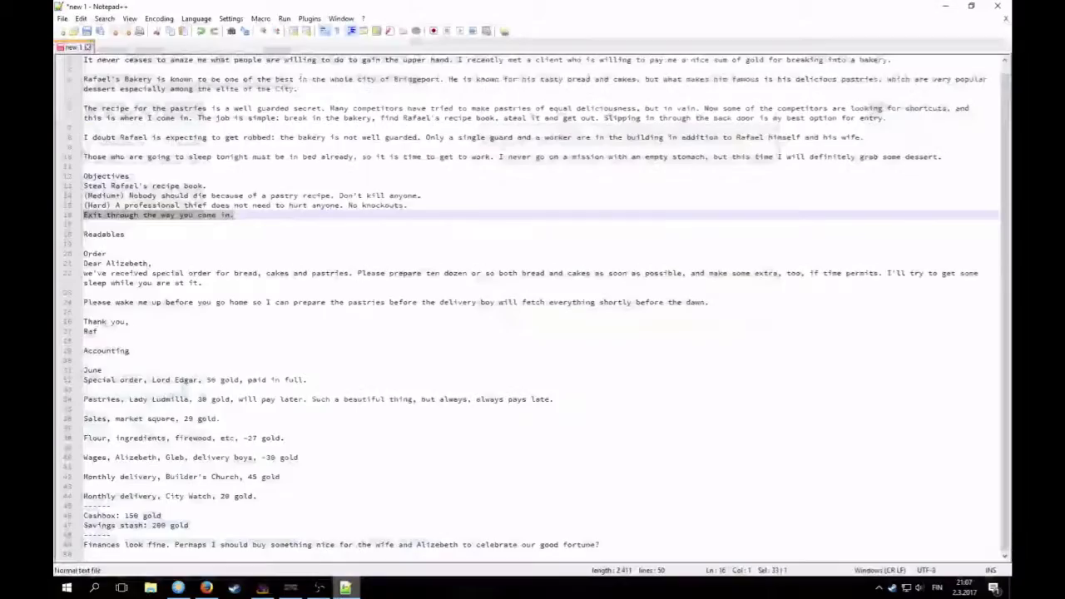
drag(85, 368, 621, 547)
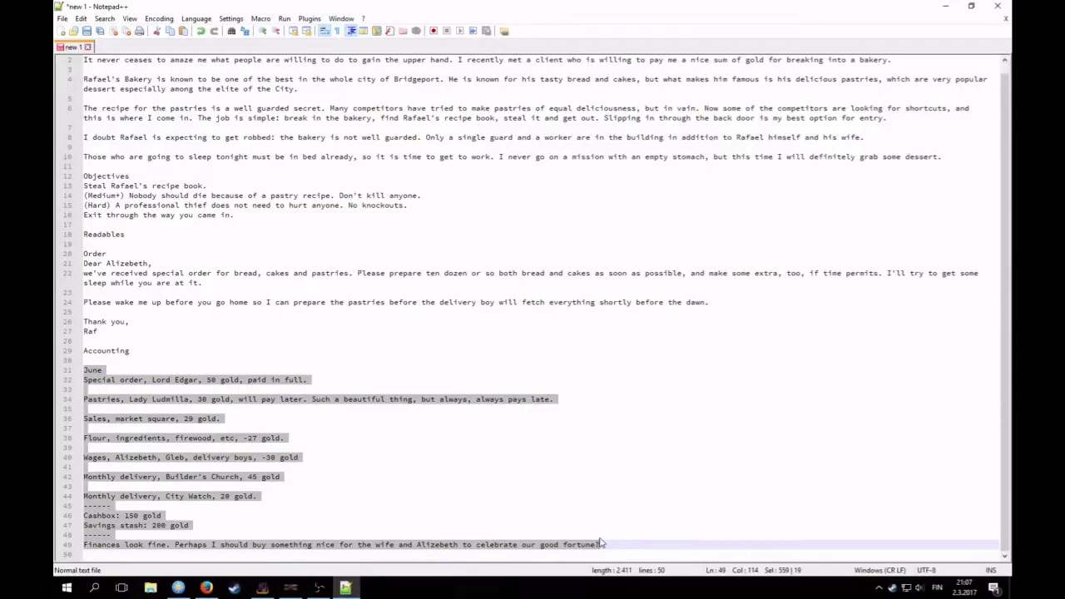
key(alt+Tab)
click(291, 360)
key(ctrl+v)
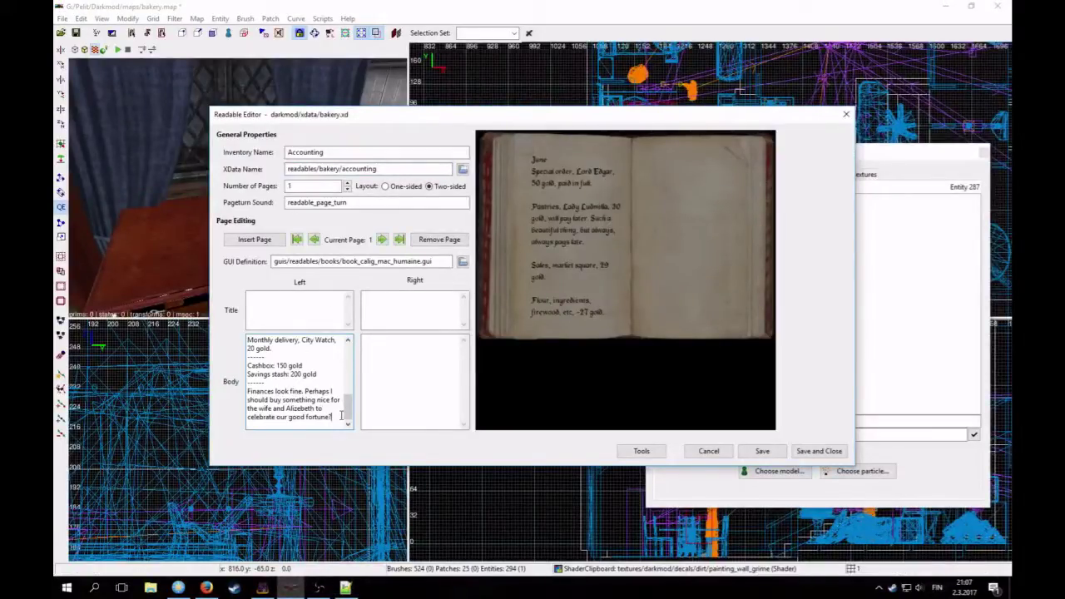
scroll(289, 400, up, 10)
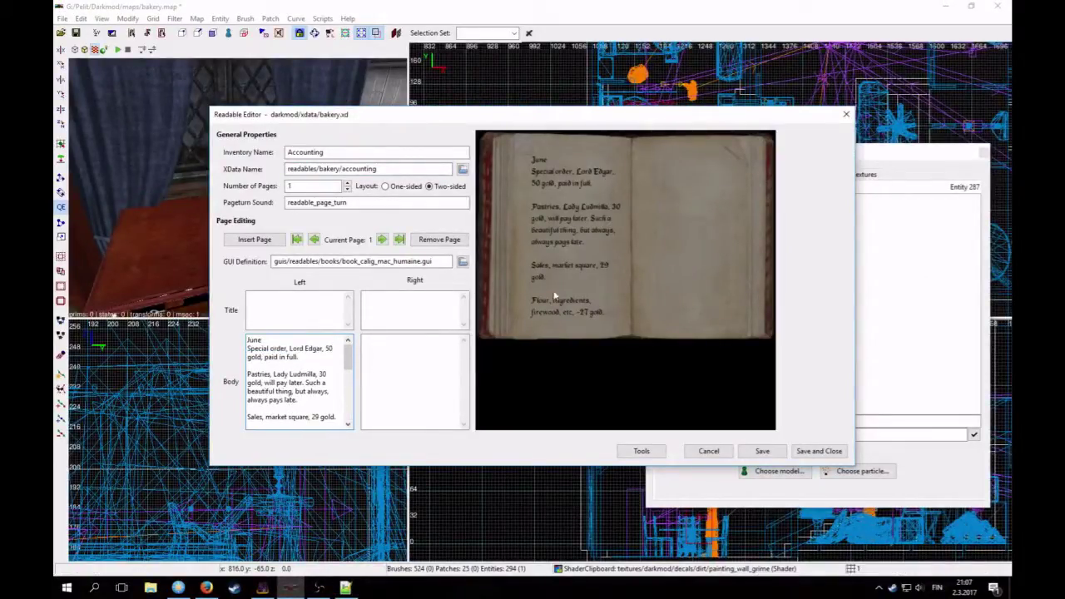
Step: Give the left page the title "Accounting" and add two blank lines above "June" in its body
scroll(297, 375, down, 1)
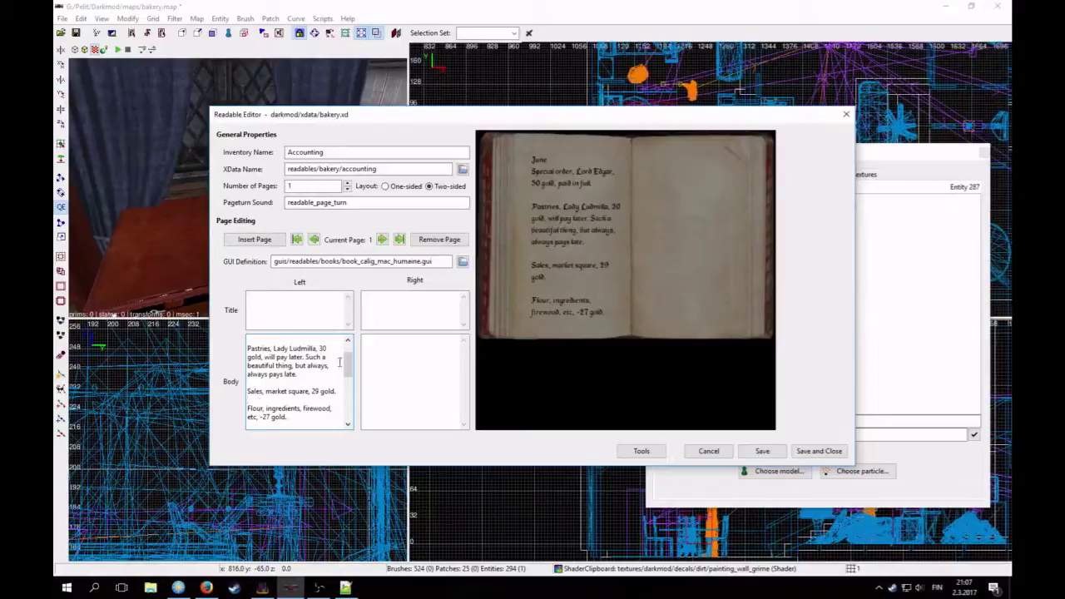
drag(345, 366, 350, 414)
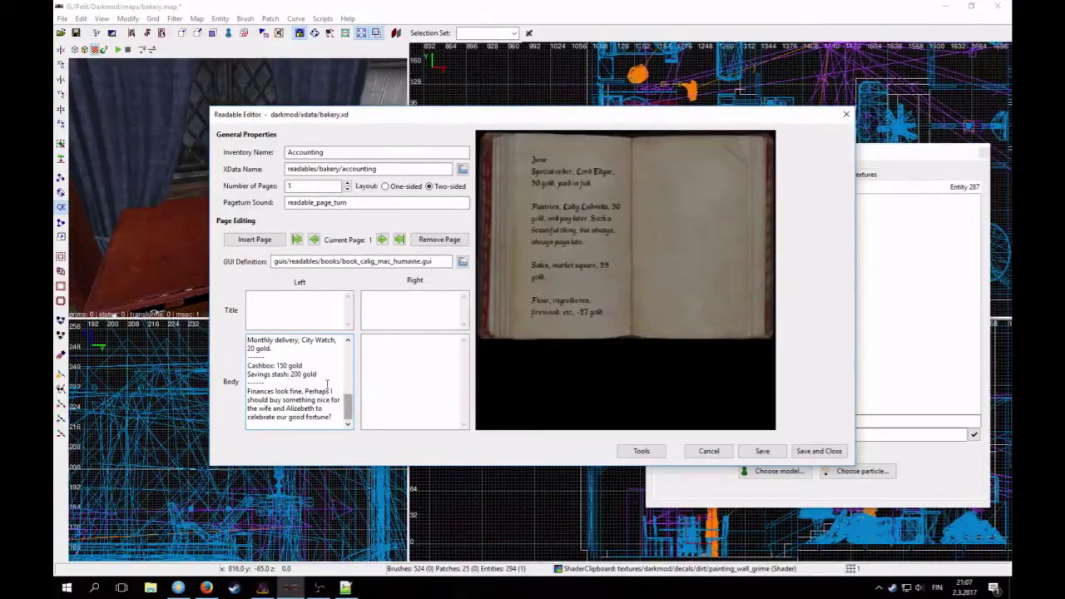
drag(348, 414, 347, 352)
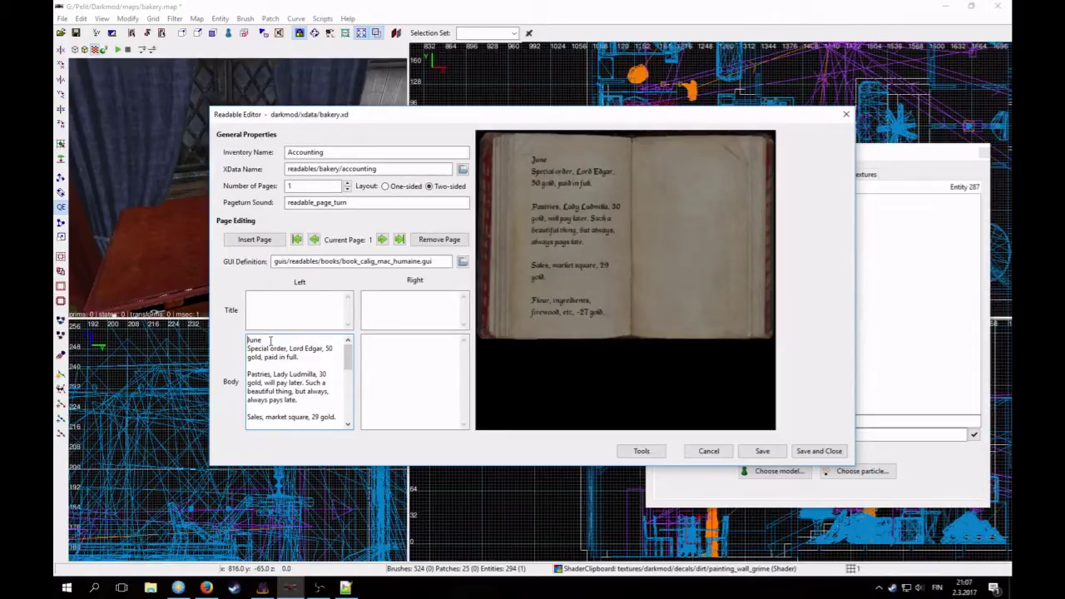
click(269, 315)
text(Accounting)
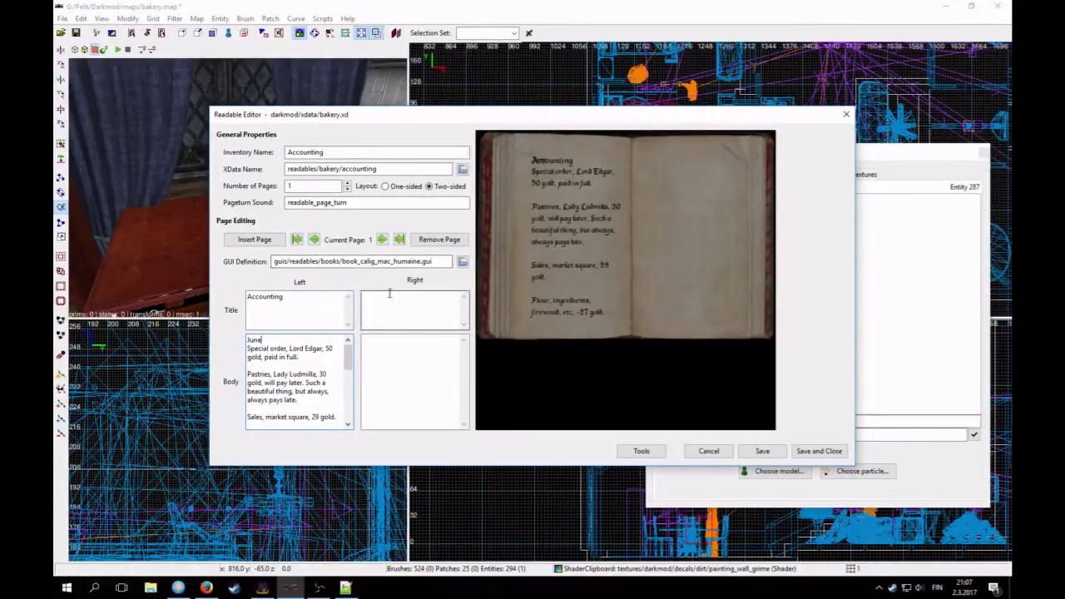
key(Return)
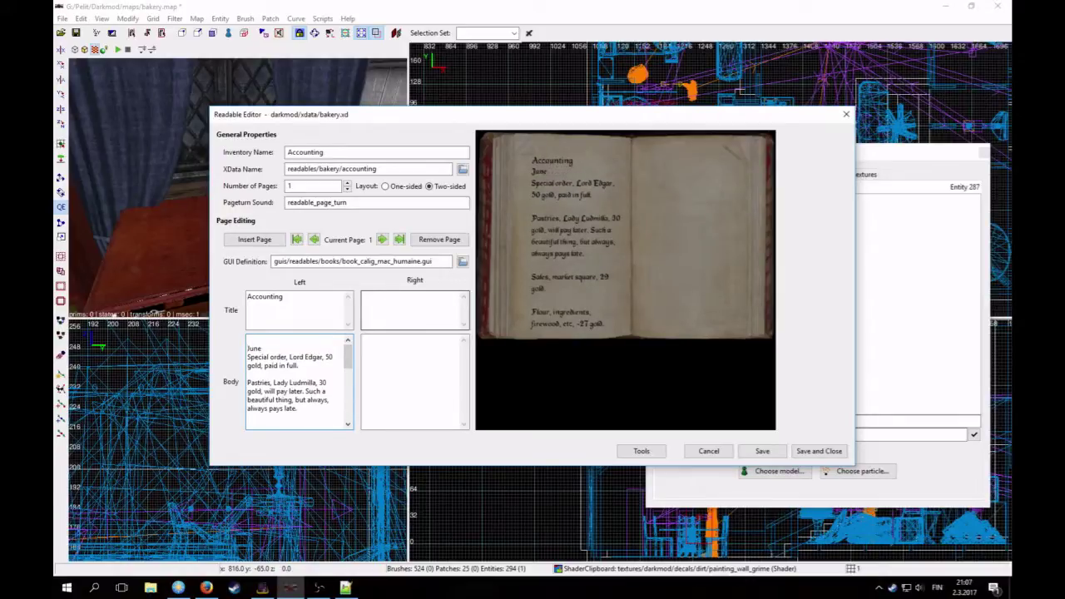
key(Return)
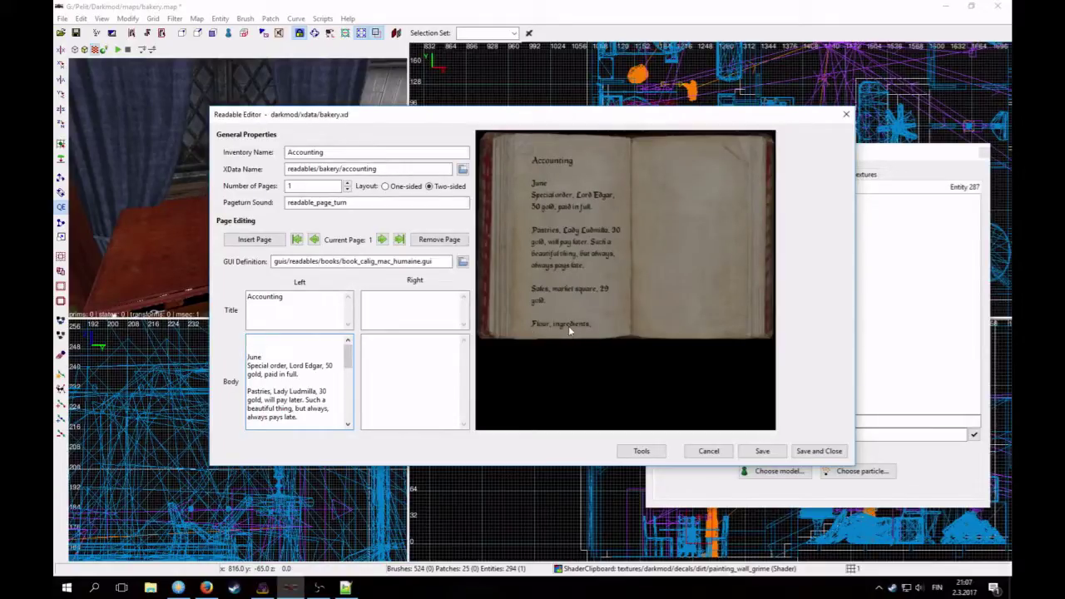
Step: Move the left body text from the "Flour, ingredients" entry through the end into the right page's body
scroll(247, 363, down, 2)
drag(247, 401, 353, 460)
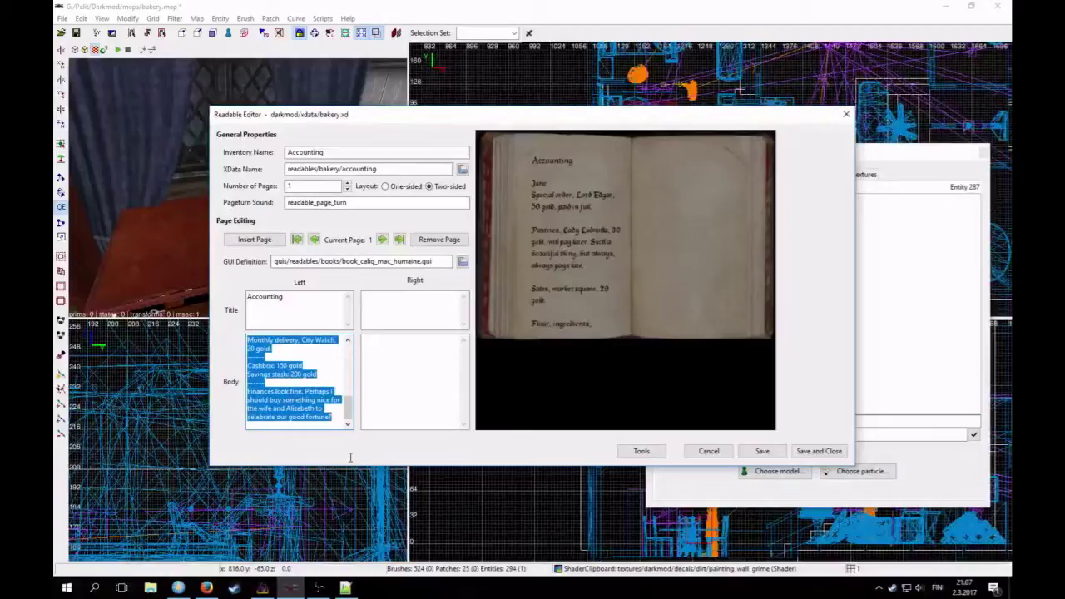
key(ctrl+x)
click(378, 397)
key(ctrl+v)
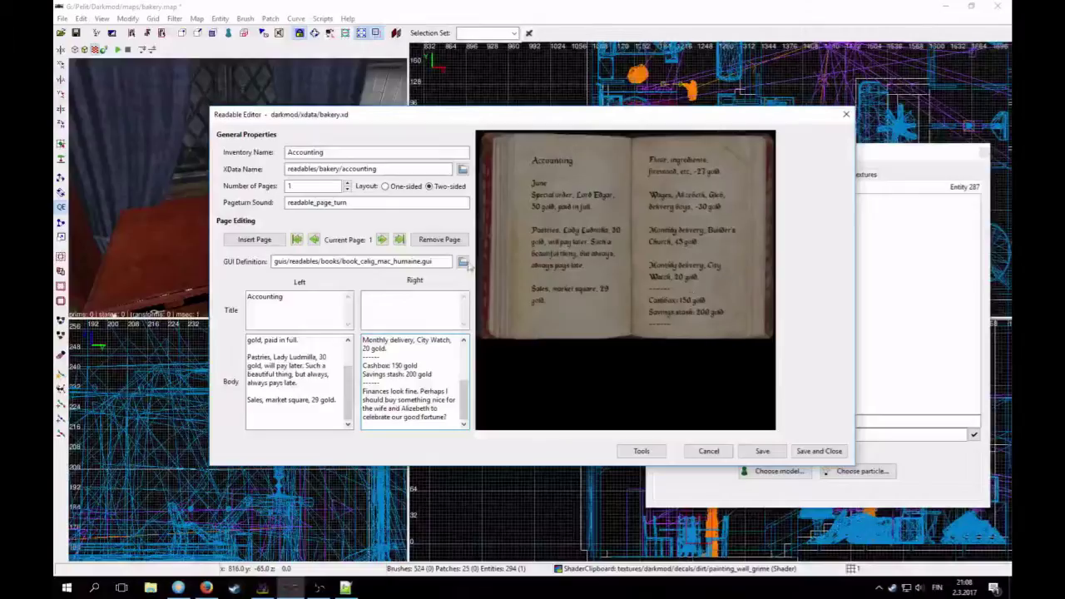
Step: Preview the two-sided book GUI definitions in readables/books and choose book_hand_jd_hand for the accounting page
click(462, 261)
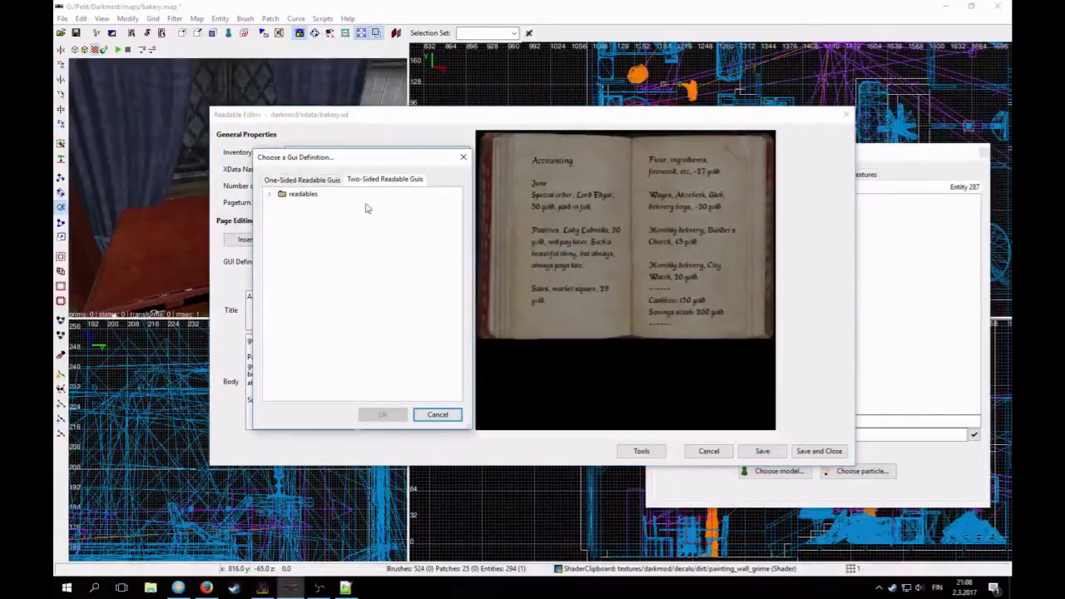
click(269, 194)
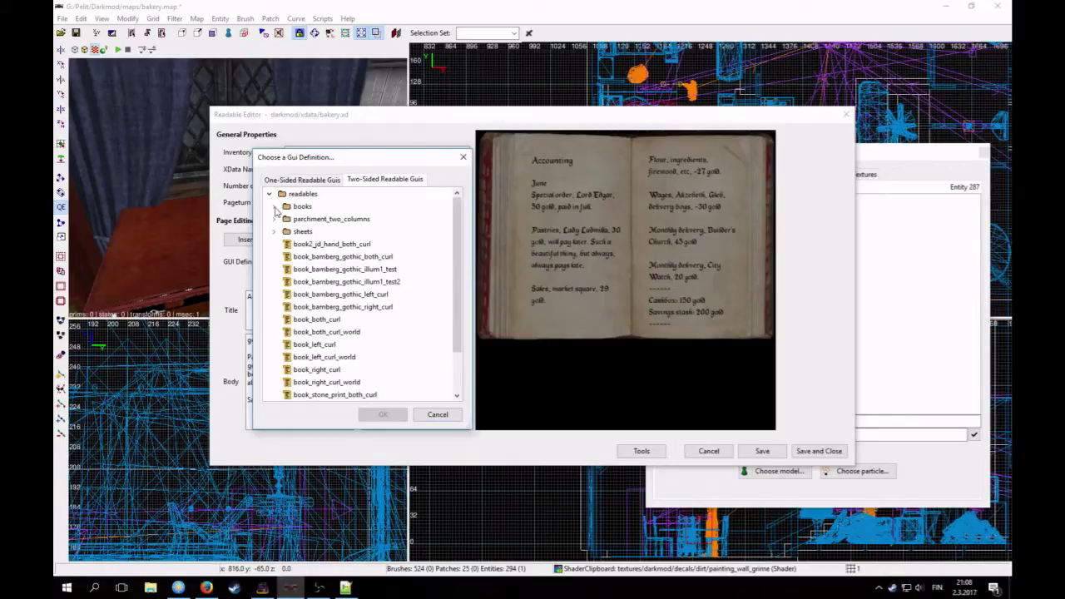
click(274, 207)
click(351, 222)
key(Down)
key(Down)
key(Down)
key(Down)
key(Down)
key(Down)
key(Down)
key(Down)
key(Down)
key(Down)
key(Down)
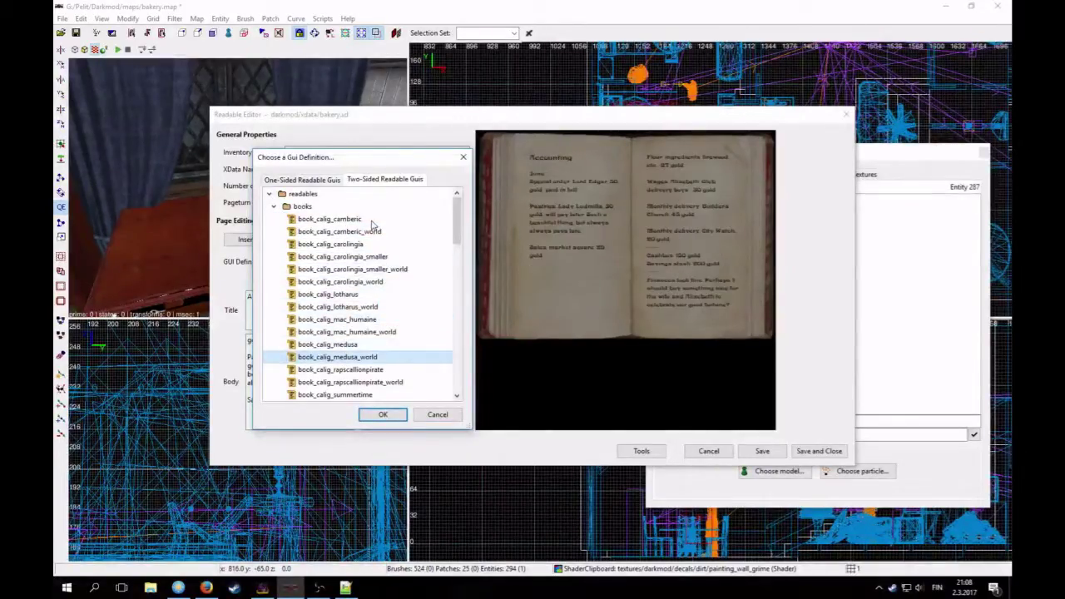
key(Down)
key(Down)
key(Down)
key(Down)
key(Down)
key(Up)
key(Up)
key(Down)
key(Down)
key(Down)
key(Down)
key(Down)
key(Down)
key(Down)
key(Down)
key(Down)
key(Down)
key(Down)
key(Down)
key(Down)
key(Down)
key(Down)
key(Up)
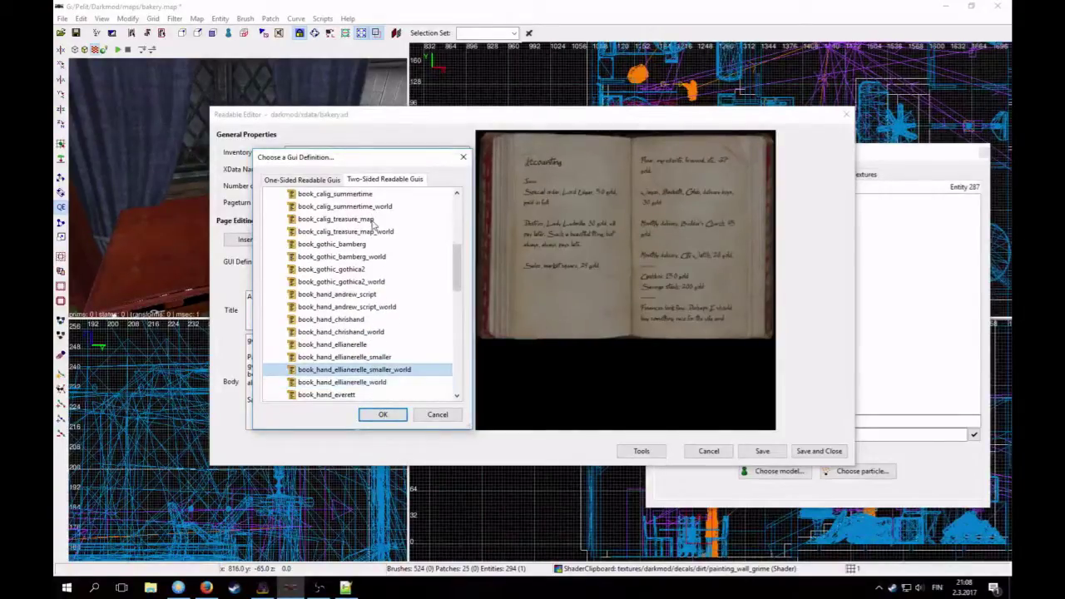
key(Up)
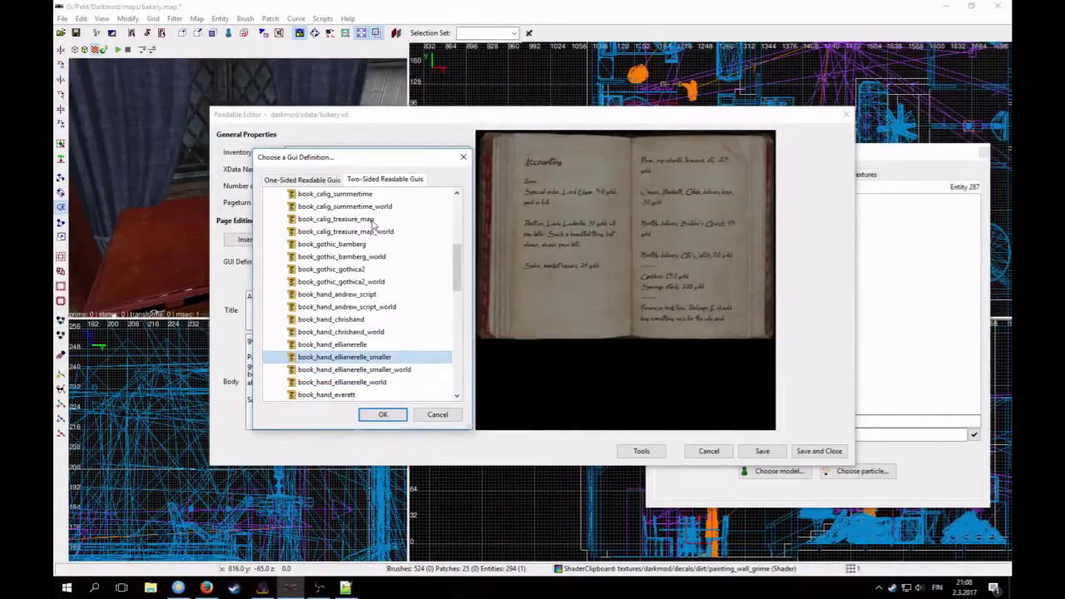
key(Down)
key(Down)
key(Down)
key(Down)
key(Down)
key(Down)
key(Up)
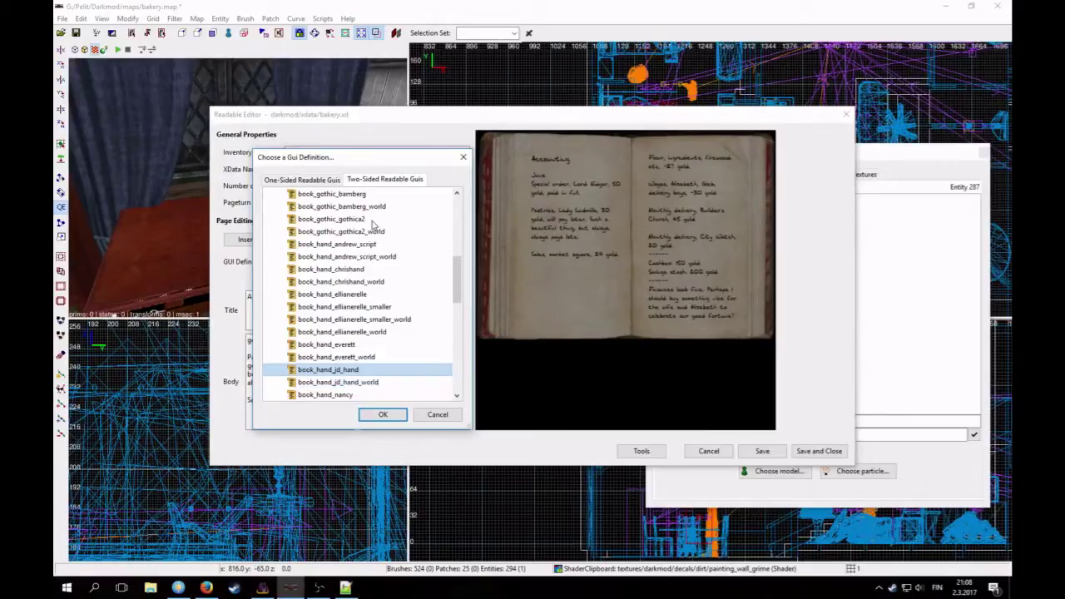
click(383, 414)
Step: Move the "Flour, ingredients, firewood" entry from the right page back to the end of the left body
scroll(390, 397, up, 1)
triple_click(420, 345)
key(ctrl+x)
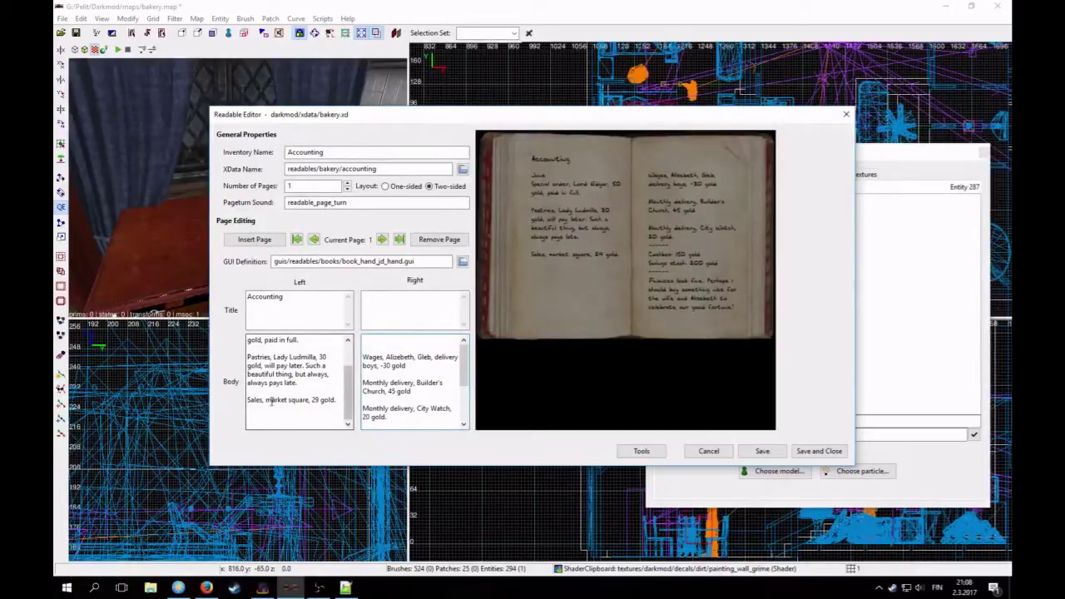
click(289, 413)
key(ctrl+v)
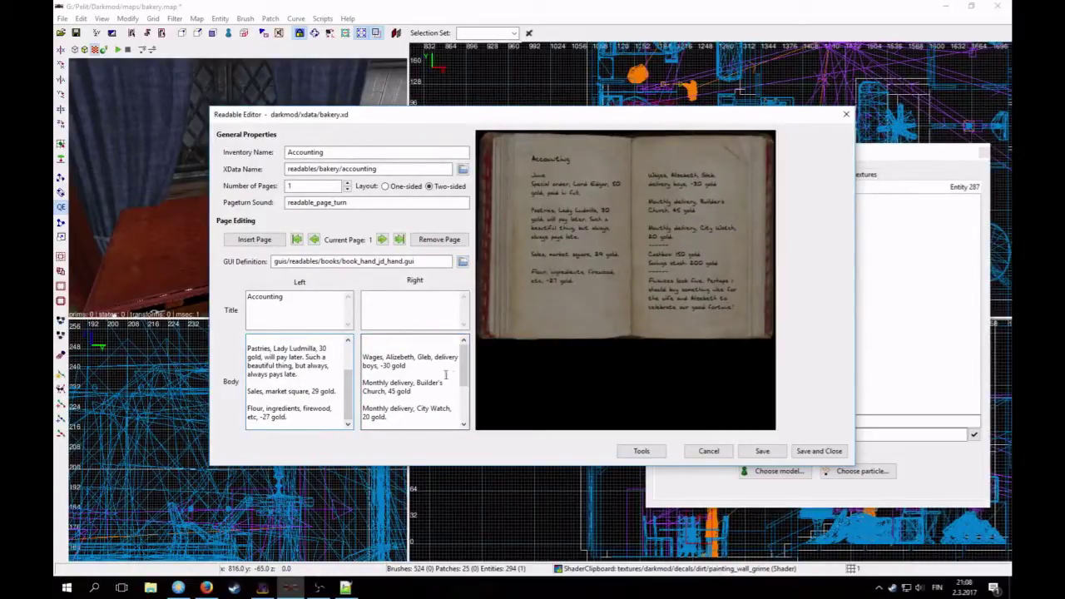
Step: Move the wages entry from the right page to the end of the left body, separated by a blank line
triple_click(409, 361)
key(ctrl+x)
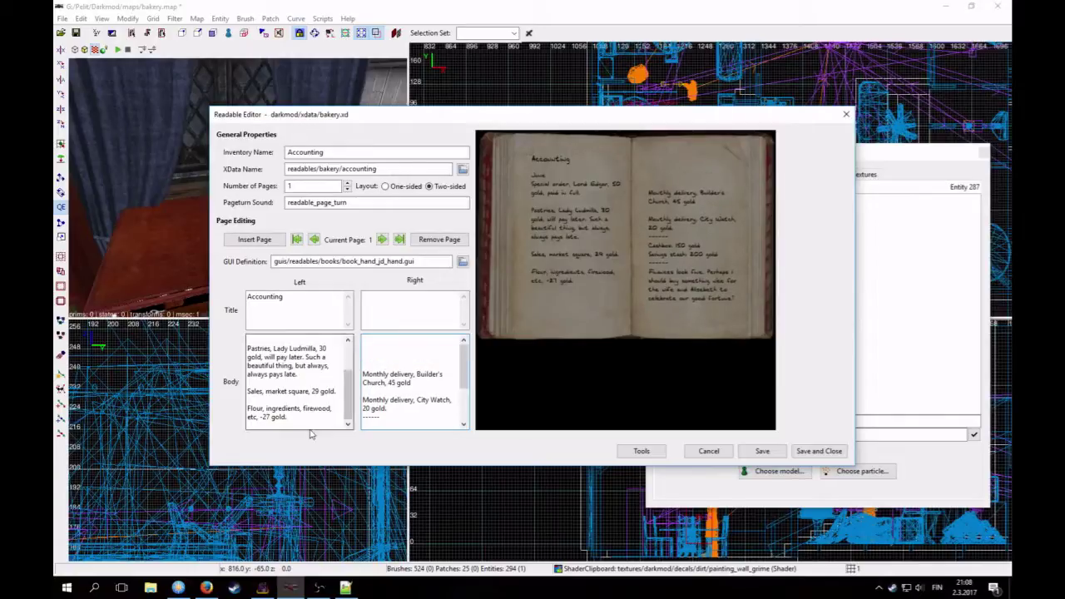
click(315, 417)
key(Return)
key(Return)
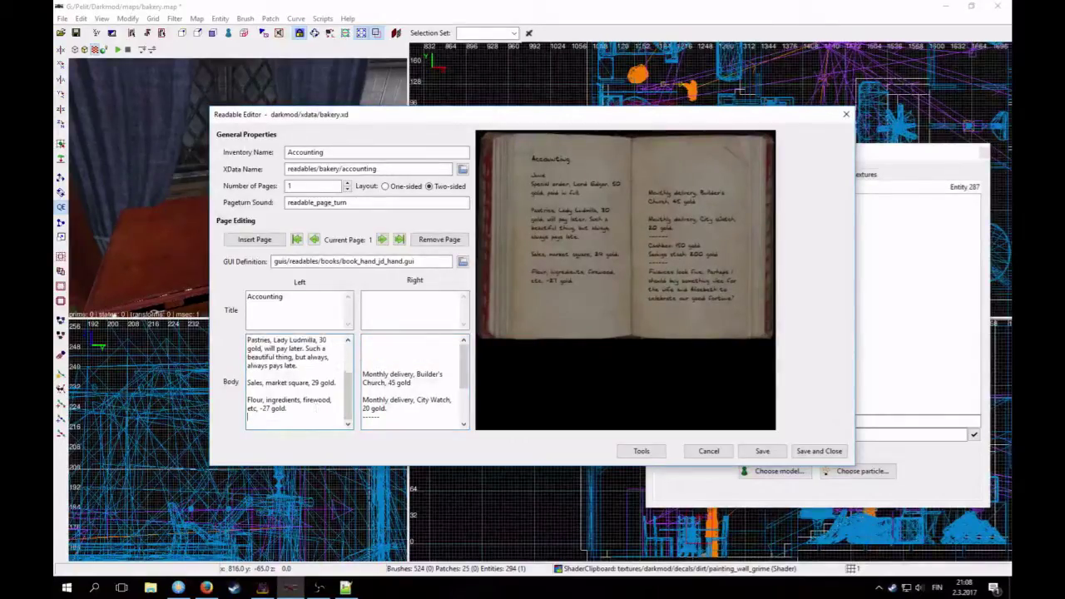
key(ctrl+v)
Step: Remove the blank lines above "Monthly delivery" on the right page, then save the readable and close its editor
click(387, 343)
key(Delete)
key(Delete)
key(Delete)
key(Delete)
key(Delete)
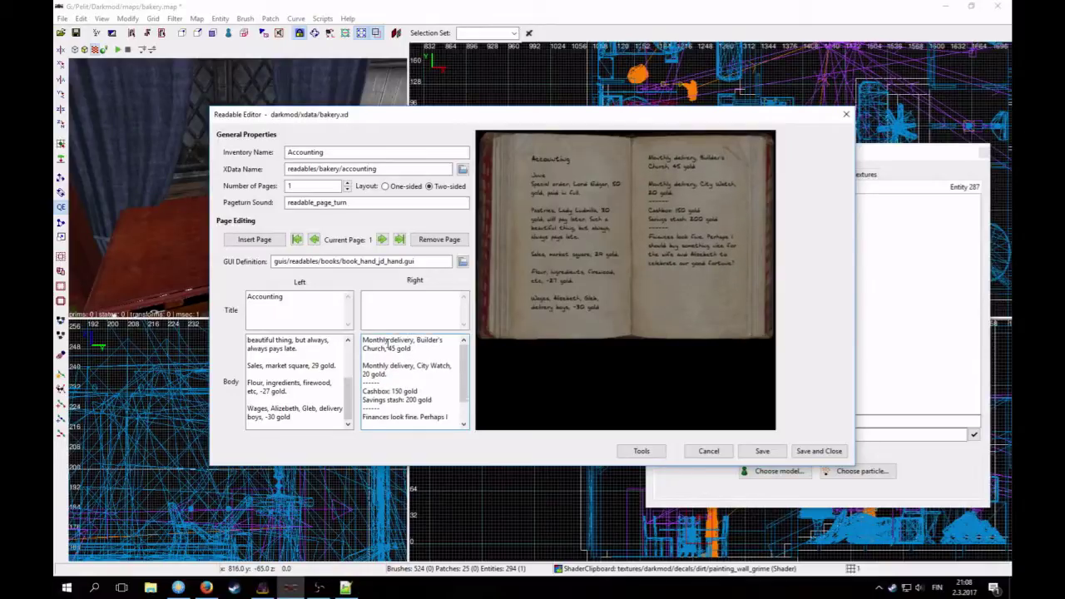
text(M)
click(819, 451)
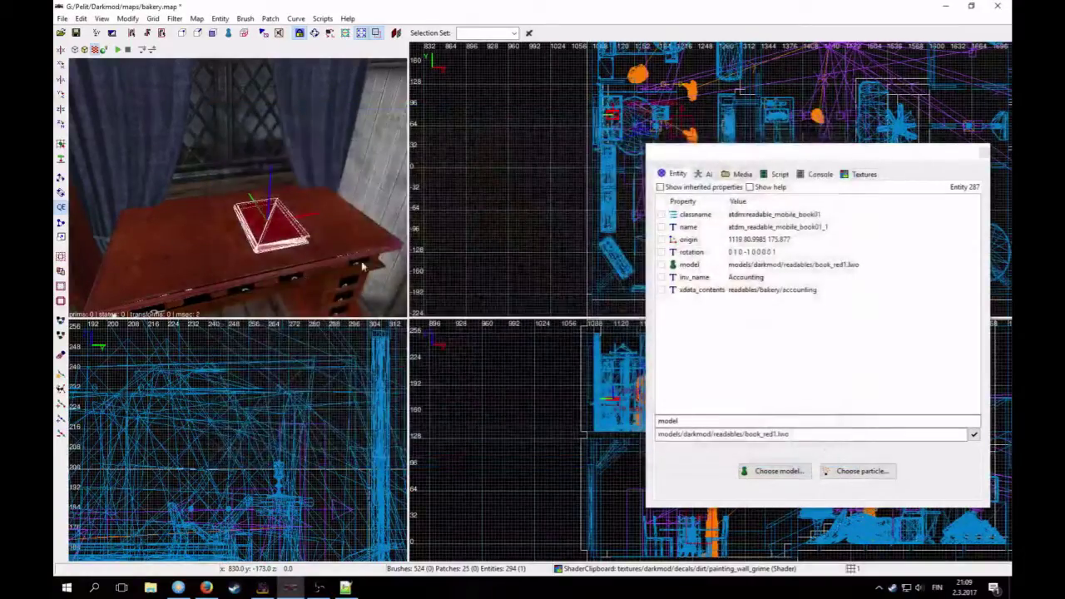
Step: Deselect the accounting book and close the entity inspector
key(Escape)
right_click(326, 232)
key(Up)
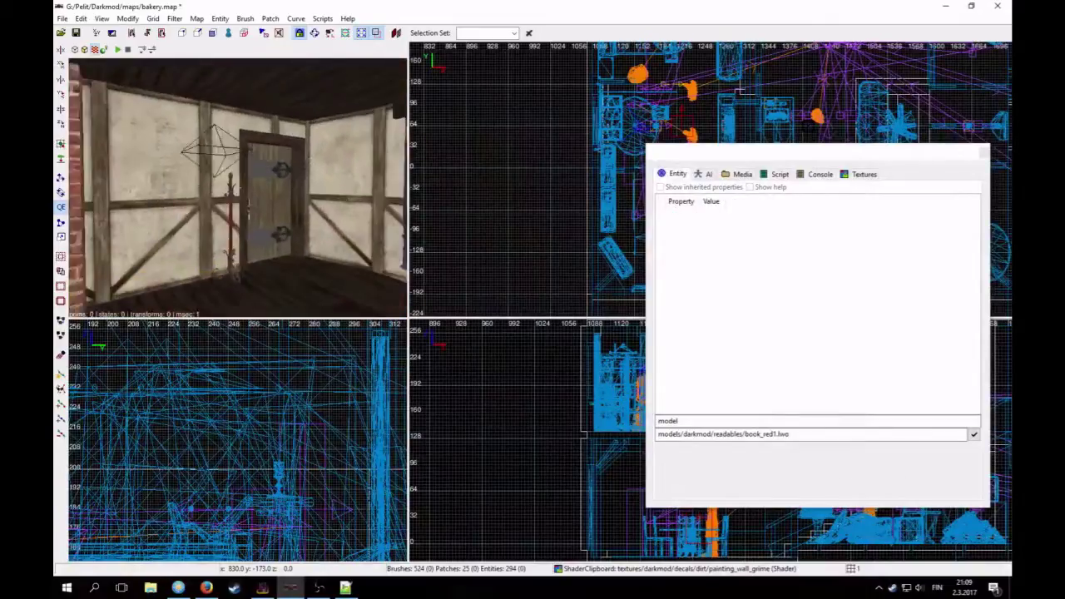
key(Up)
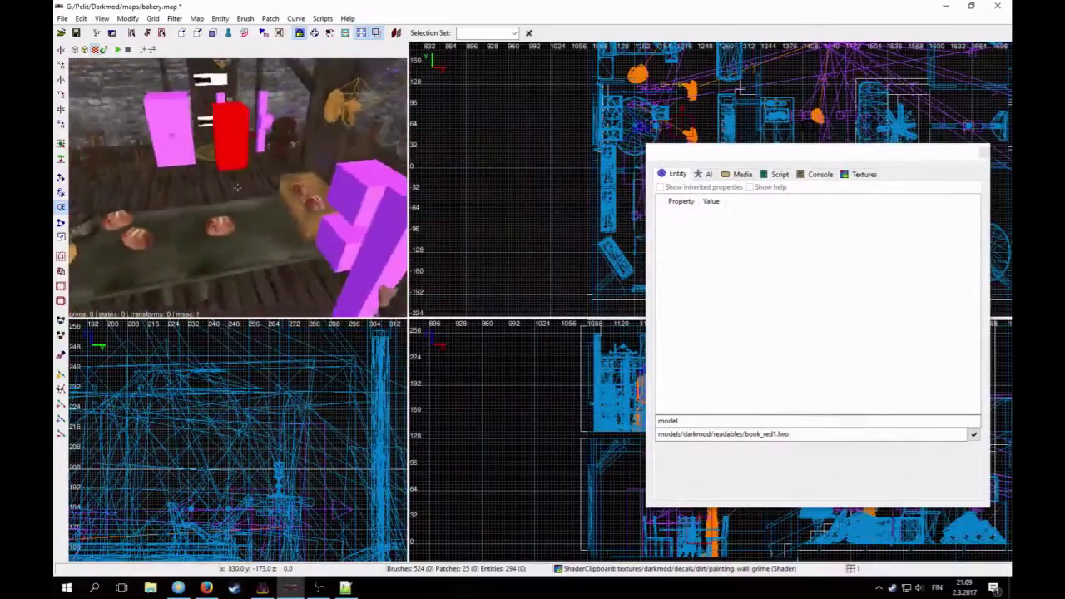
key(Down)
key(Right)
key(Left)
key(Right)
key(Up)
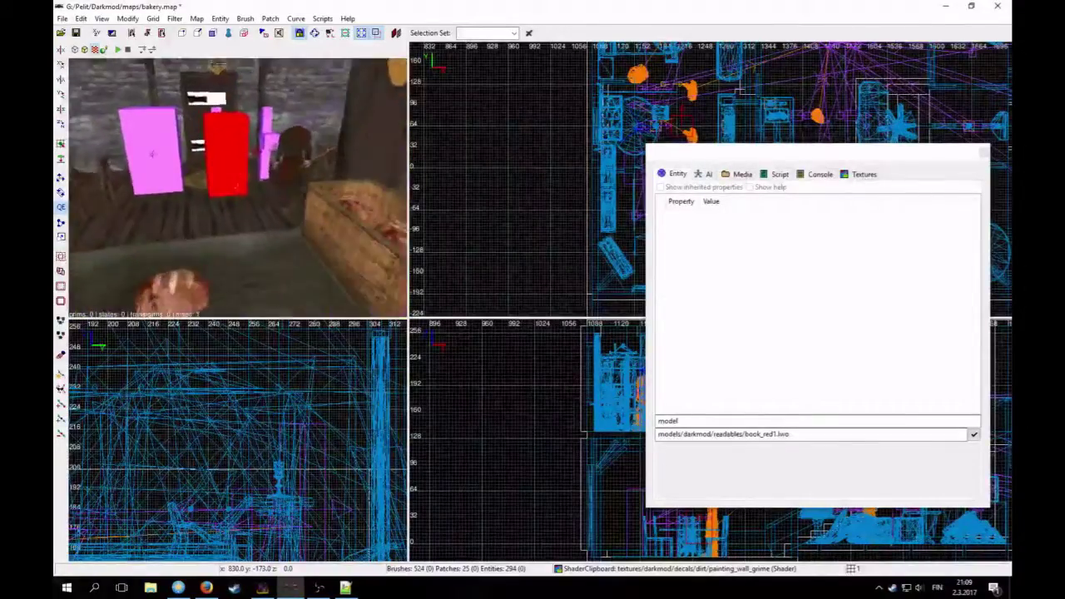
right_click(316, 223)
click(984, 153)
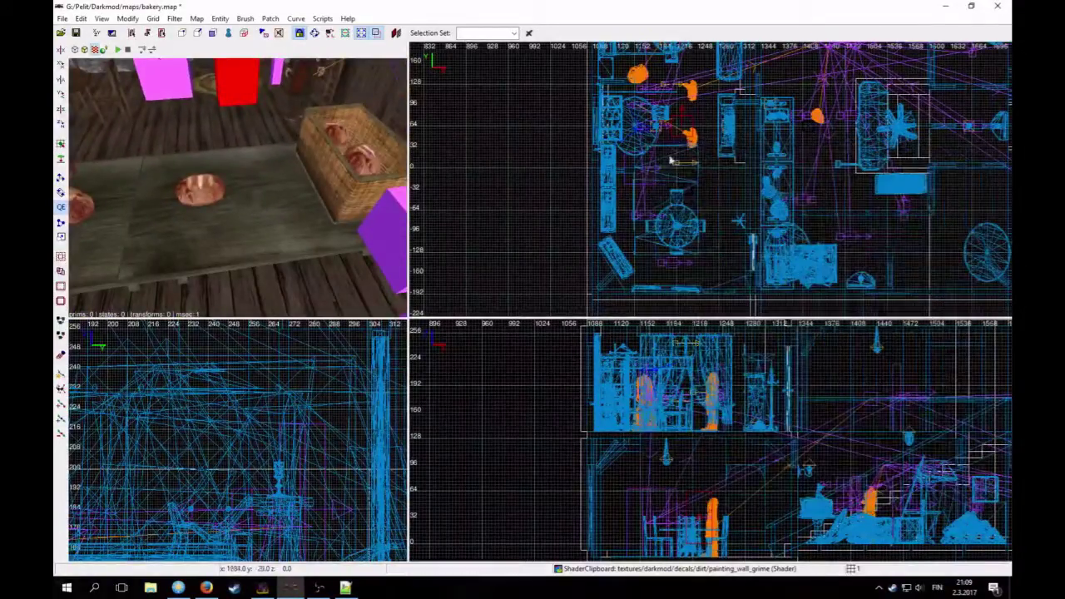
Step: Create an atdm:readable_mobile_paper01 entity on the table beside the bread basket
right_click(350, 194)
right_click(237, 187)
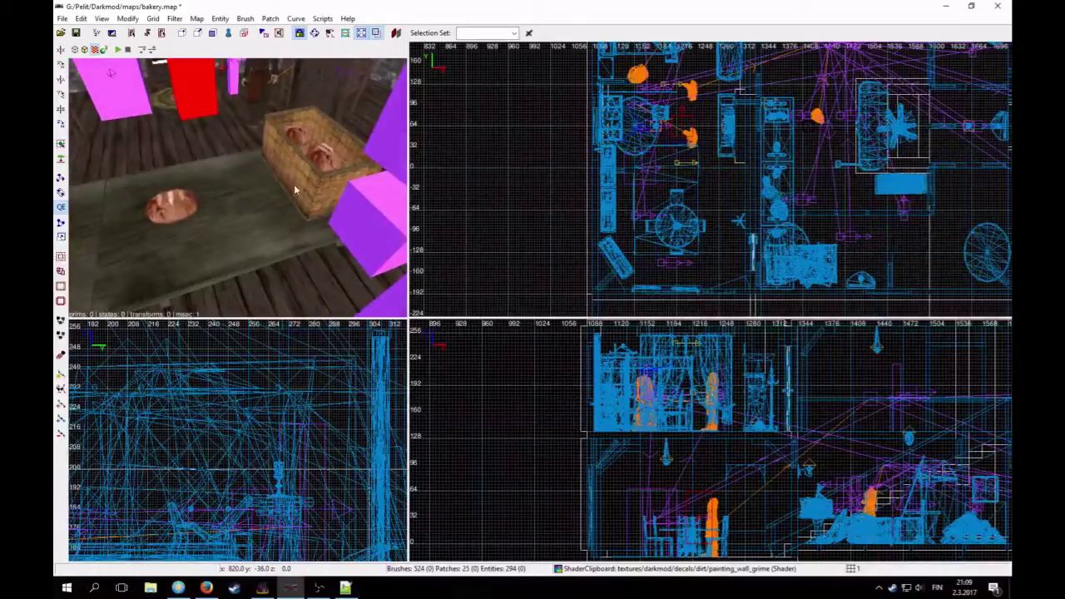
shift+click(299, 185)
scroll(693, 222, up, 2)
right_drag(765, 180, 655, 221)
key(Escape)
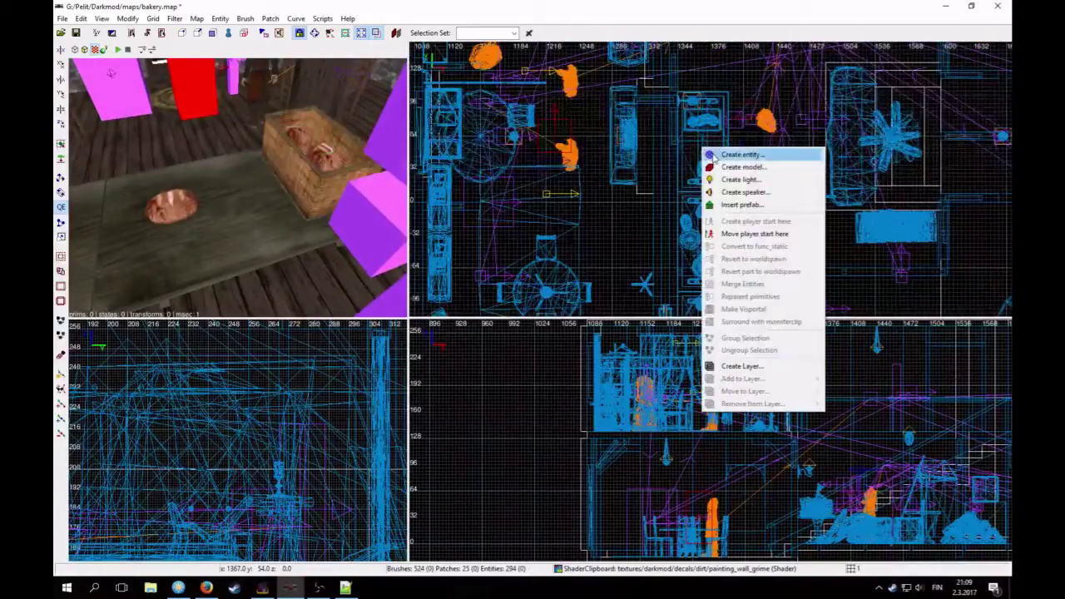
click(715, 155)
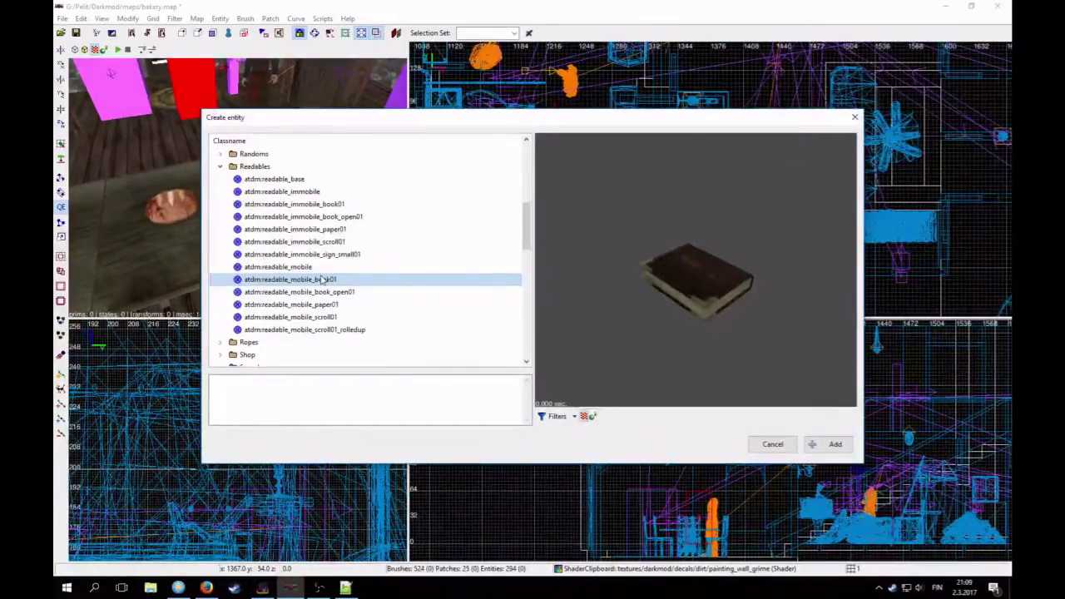
click(340, 304)
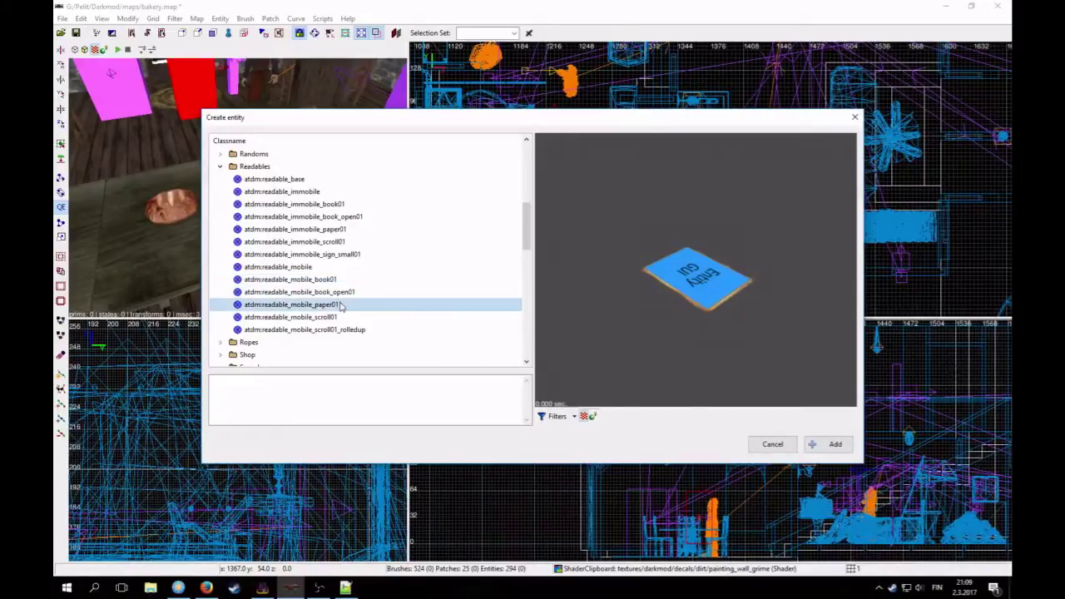
click(829, 444)
Step: Rotate the paper about the Z axis with three 90-degree turns and drop it onto the tabletop
right_click(279, 223)
key(Up)
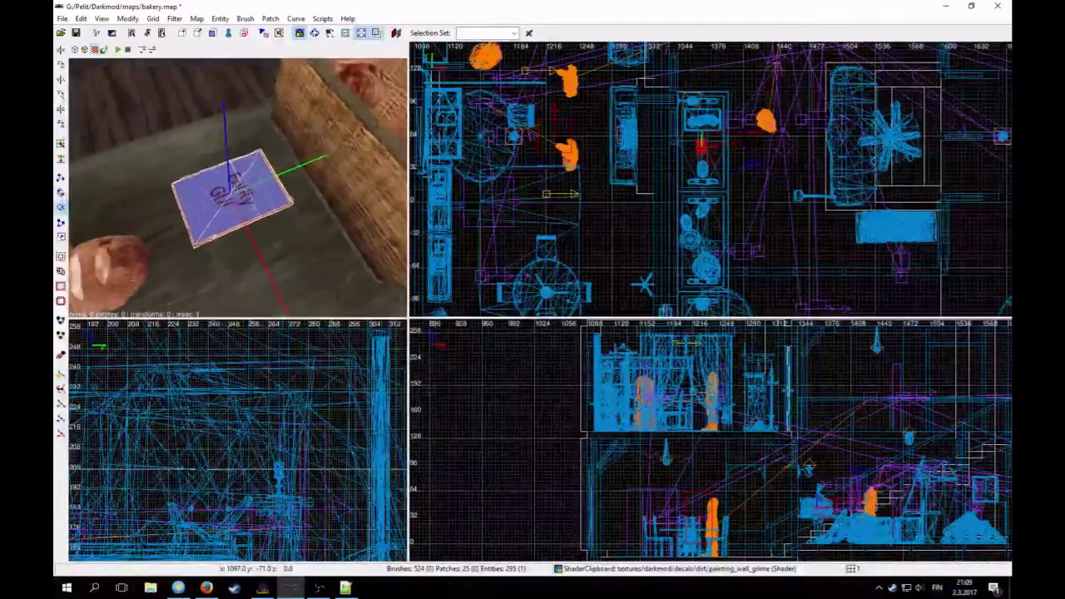
right_click(225, 199)
right_click(270, 209)
click(61, 125)
click(62, 125)
click(61, 125)
right_click(108, 142)
scroll(211, 188, down, 4)
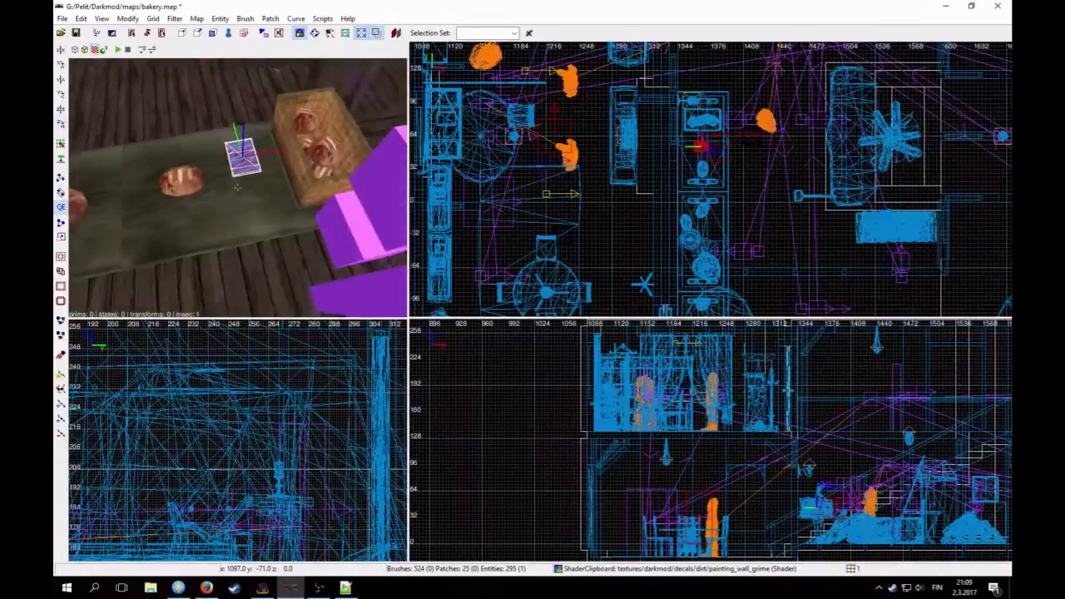
scroll(211, 188, up, 2)
right_click(211, 188)
click(62, 159)
scroll(709, 188, up, 3)
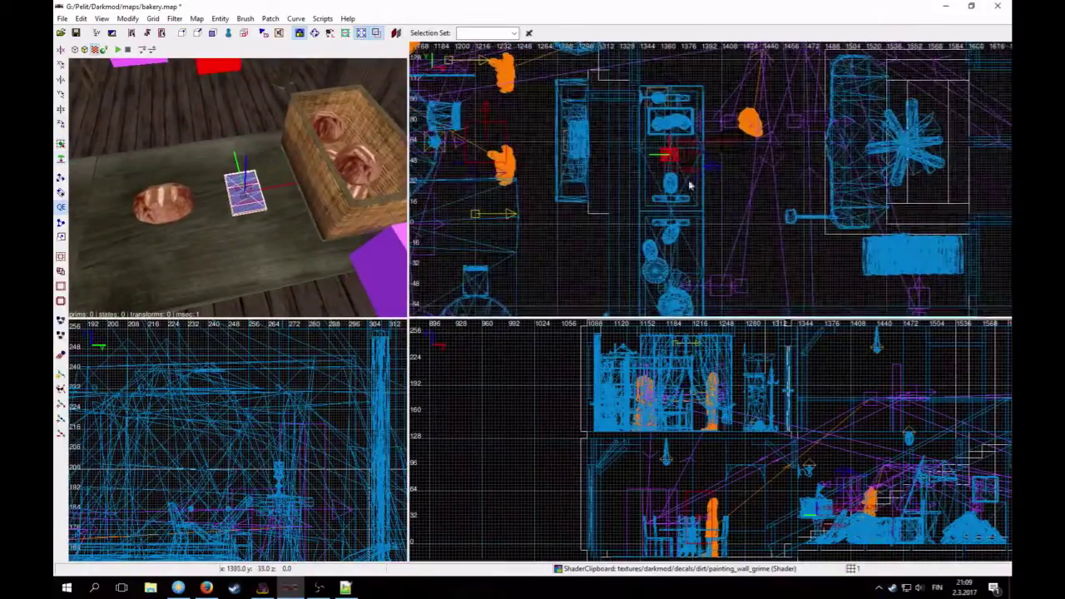
Step: Tilt the paper slightly about the Z axis using an arbitrary rotation with a step of 5
click(127, 18)
click(154, 89)
click(781, 383)
scroll(699, 186, up, 3)
Step: Select the accounting book on the desk instead and rotate it about the Z axis by two steps of 5
right_click(217, 243)
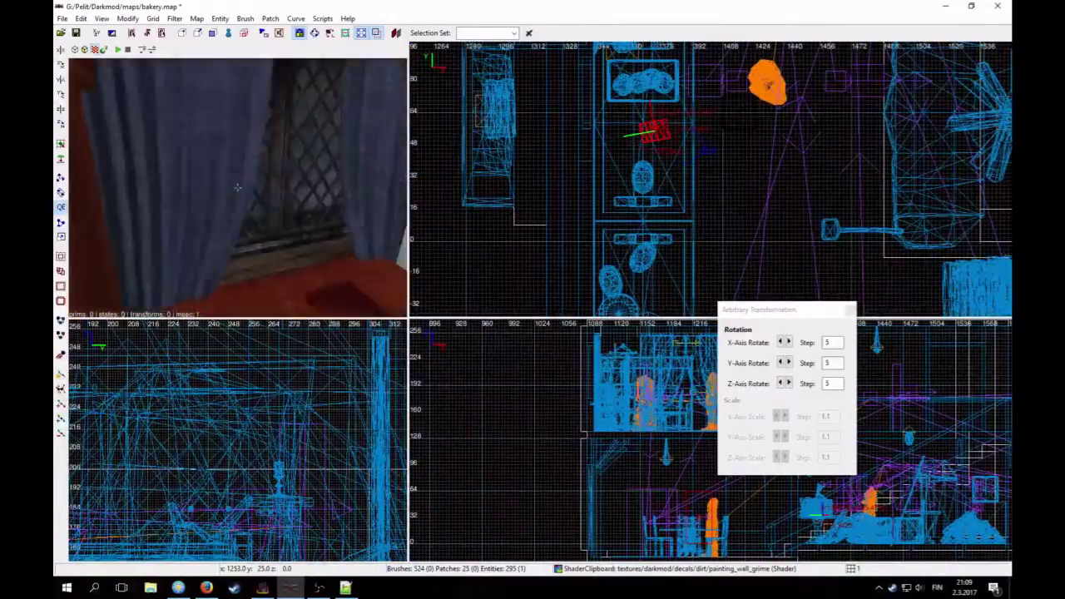
right_click(216, 240)
key(Escape)
shift+click(244, 250)
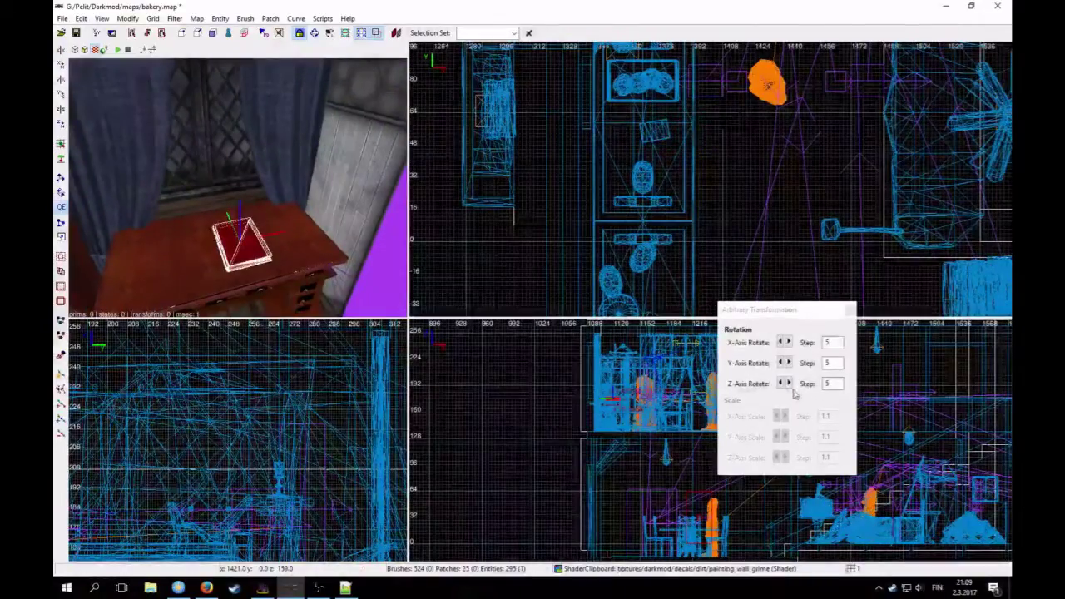
click(781, 385)
click(781, 384)
key(Escape)
Step: Select the paper beside the bread basket and open it in the Readable Editor
right_click(237, 187)
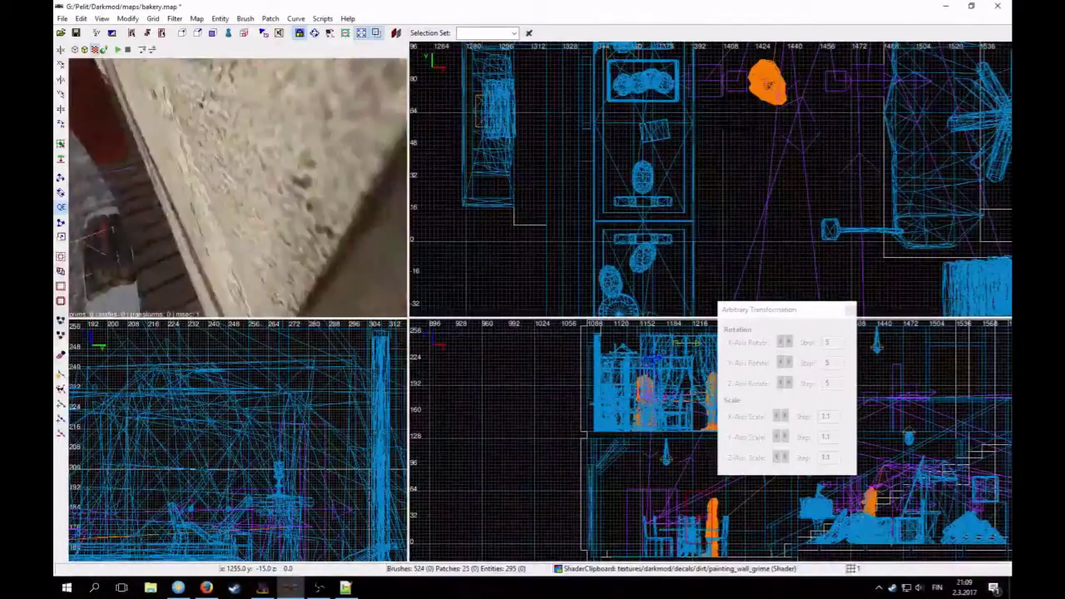
right_click(229, 209)
shift+click(254, 218)
click(220, 18)
click(254, 119)
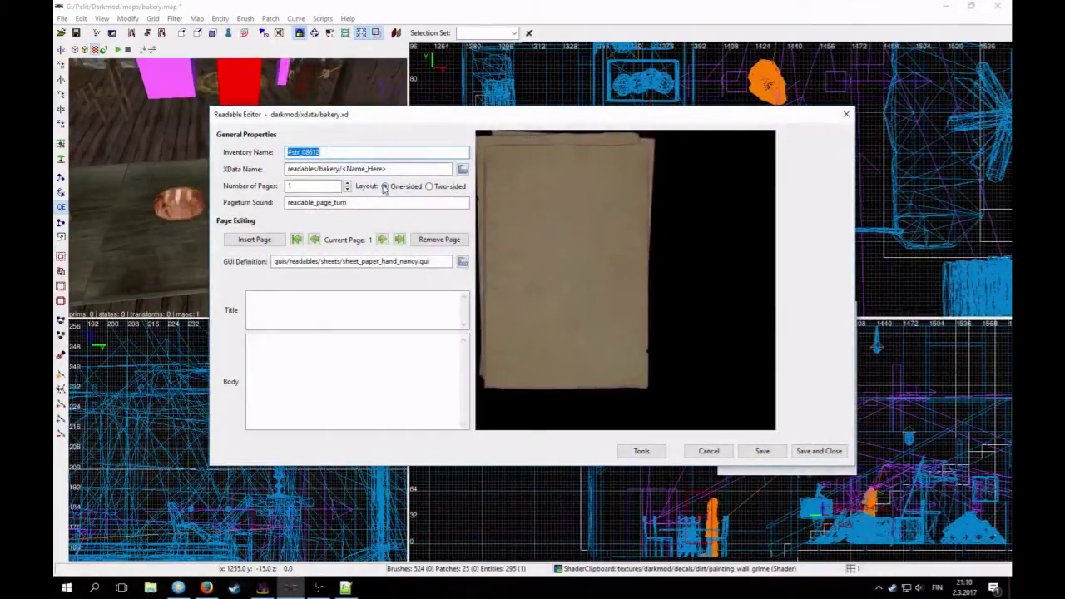
Step: Set the paper's inventory name to "Order Note" and its XData name to readables/bakery/ordernote
text(Order Note)
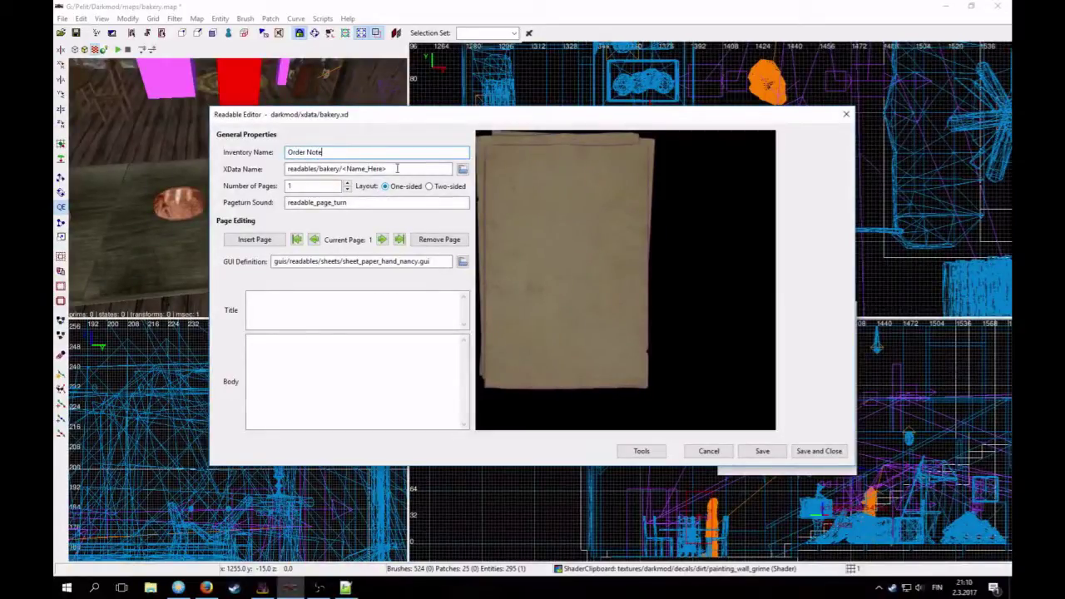
drag(397, 168, 350, 171)
text(ordernot)
Step: Copy the order letter from greeting to signature out of the Notepad++ notes and paste it into the readable's body text
click(345, 587)
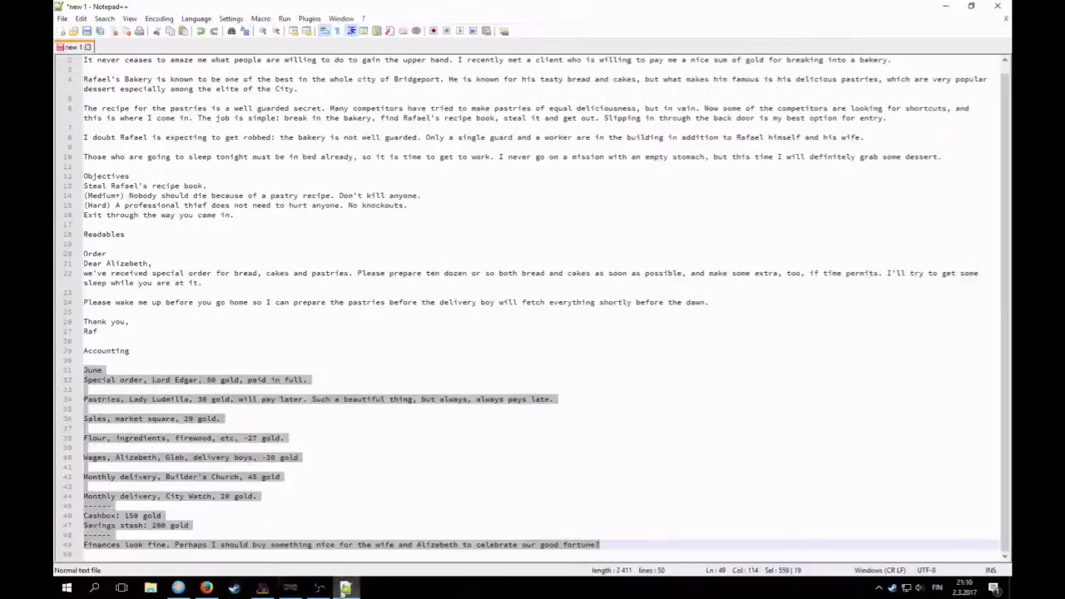
drag(118, 334, 81, 254)
click(130, 303)
drag(125, 332, 71, 268)
key(ctrl+c)
click(290, 588)
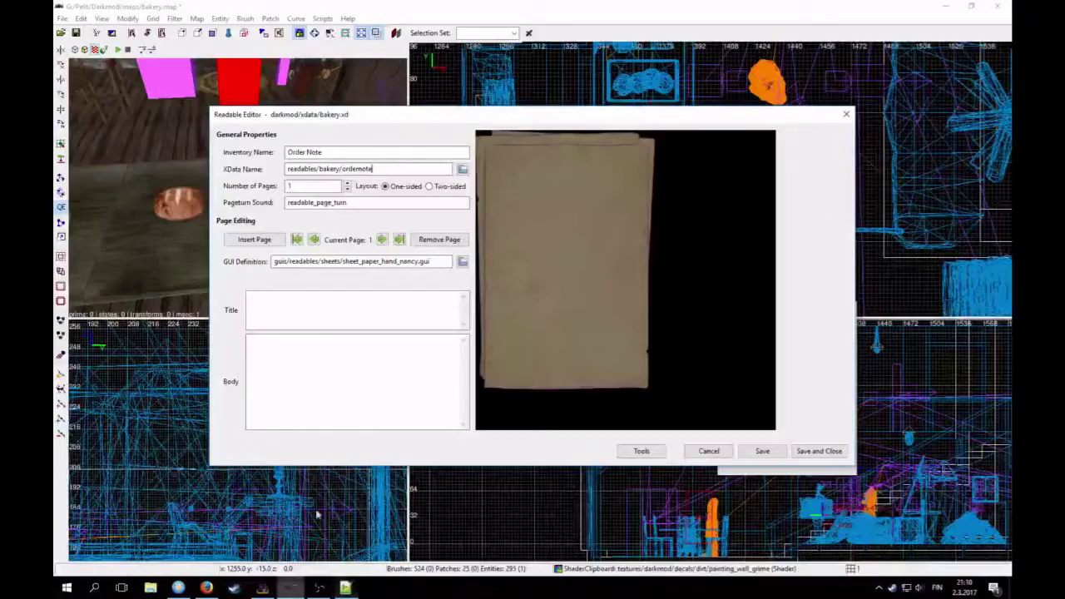
click(297, 357)
key(ctrl+v)
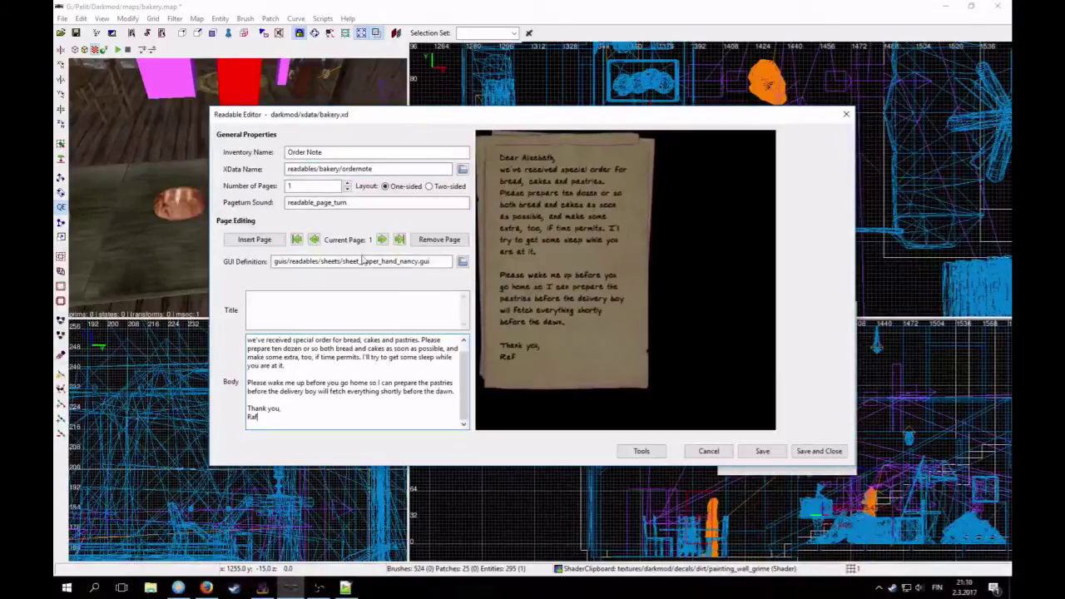
Step: Preview the one-sided sheet GUI definitions, choose sheet_paper_hand_jd_hand for the order note, and save and close the readable
click(463, 261)
click(271, 194)
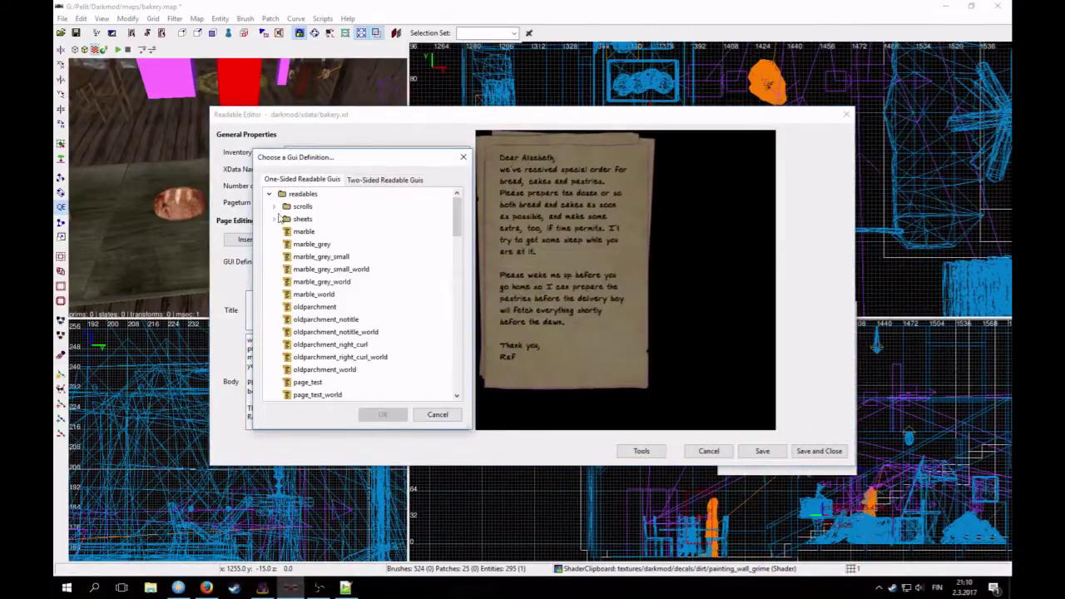
click(275, 220)
click(321, 233)
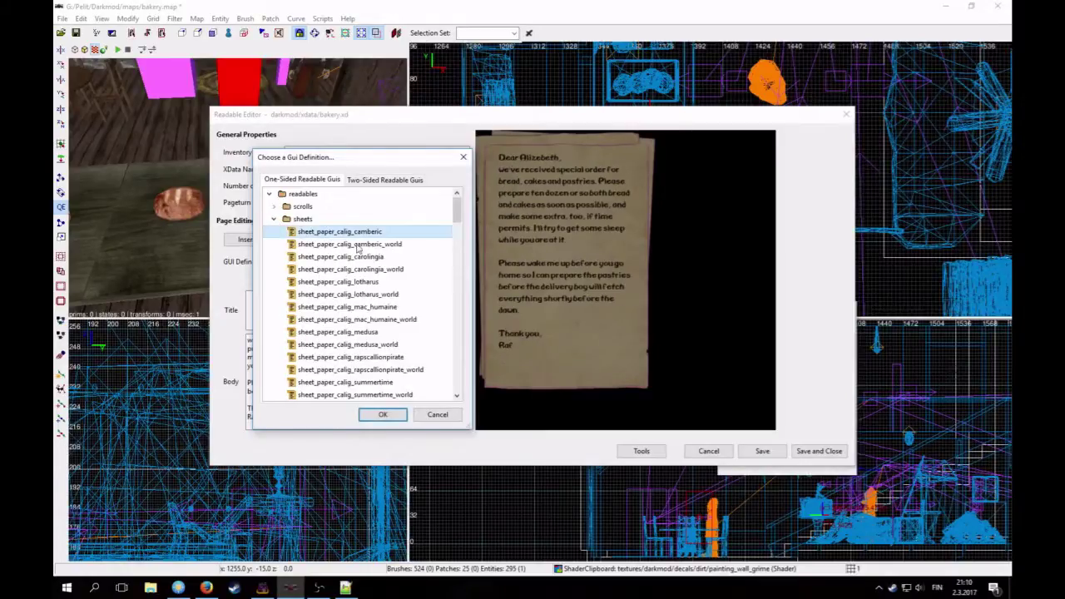
key(Up)
key(Down)
key(Down)
key(Down)
key(Down)
key(Down)
key(Down)
key(Down)
key(Down)
key(Down)
key(Down)
key(Down)
key(Down)
key(Down)
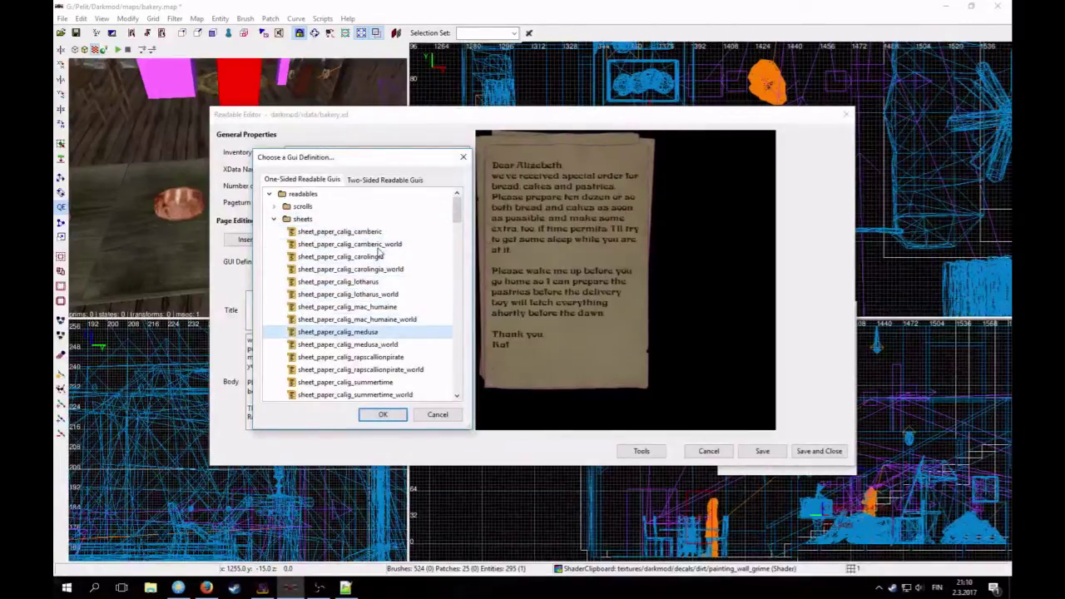
key(Down)
key(Down)
key(Down)
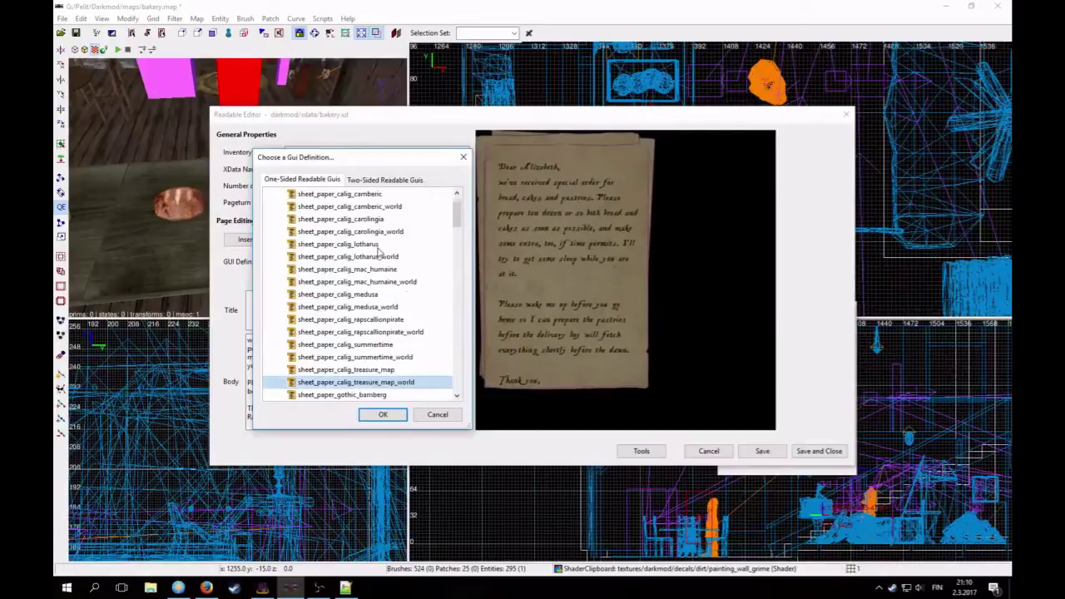
key(Down)
key(Down)
key(Down)
key(Down)
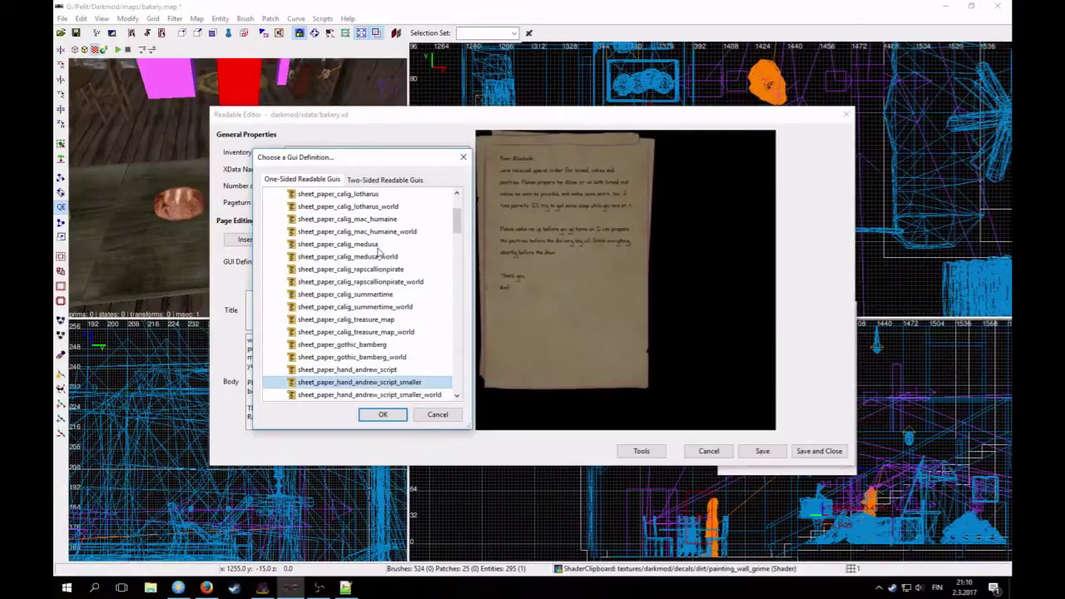
key(Down)
key(Down)
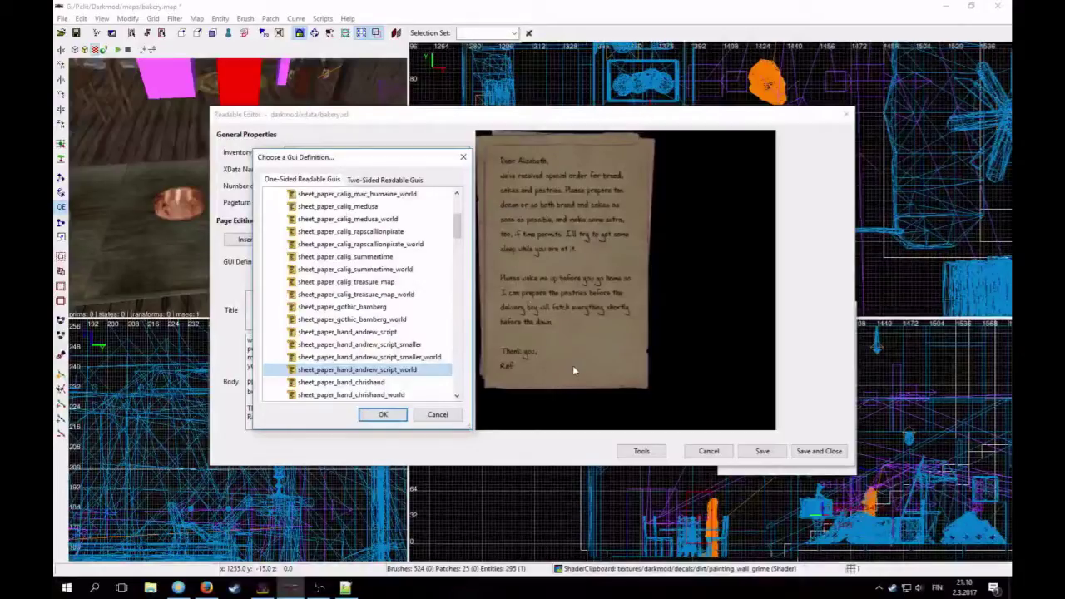
key(Down)
key(Down)
key(Down)
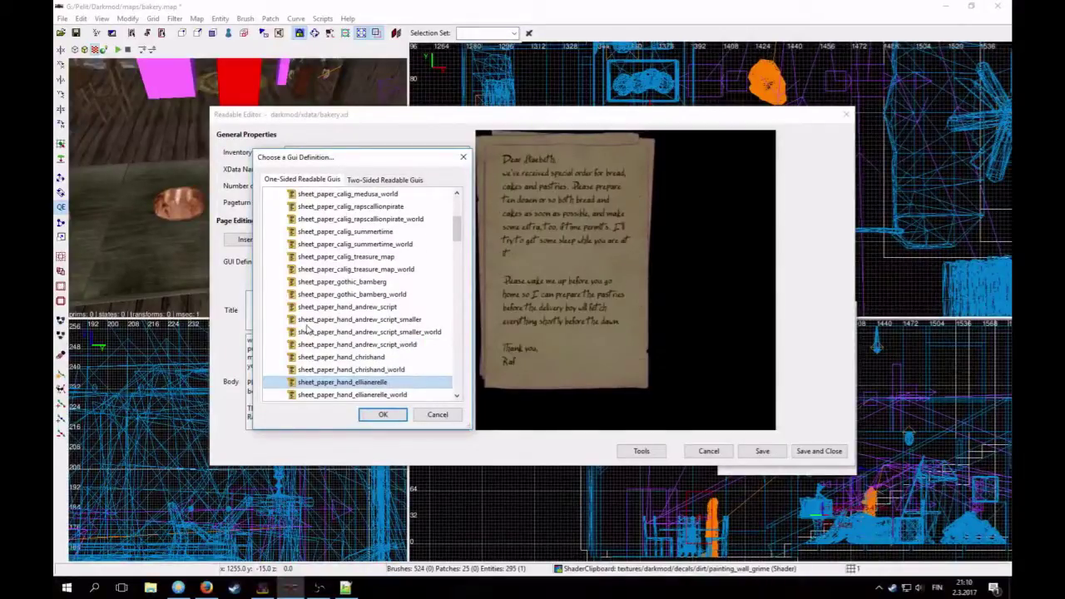
scroll(307, 329, down, 1)
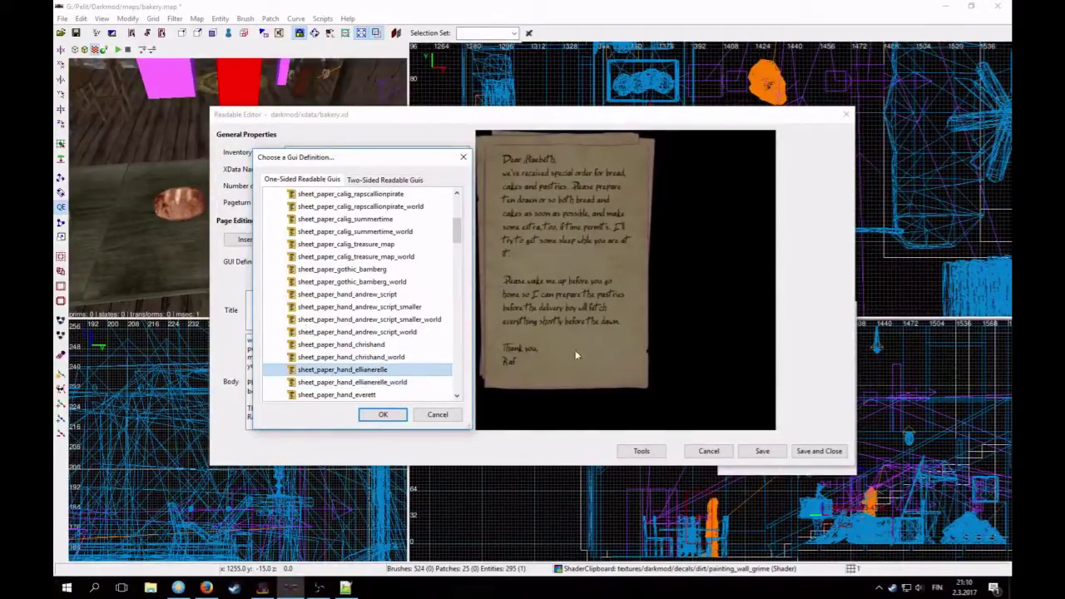
key(Down)
key(Down)
key(Down)
key(Down)
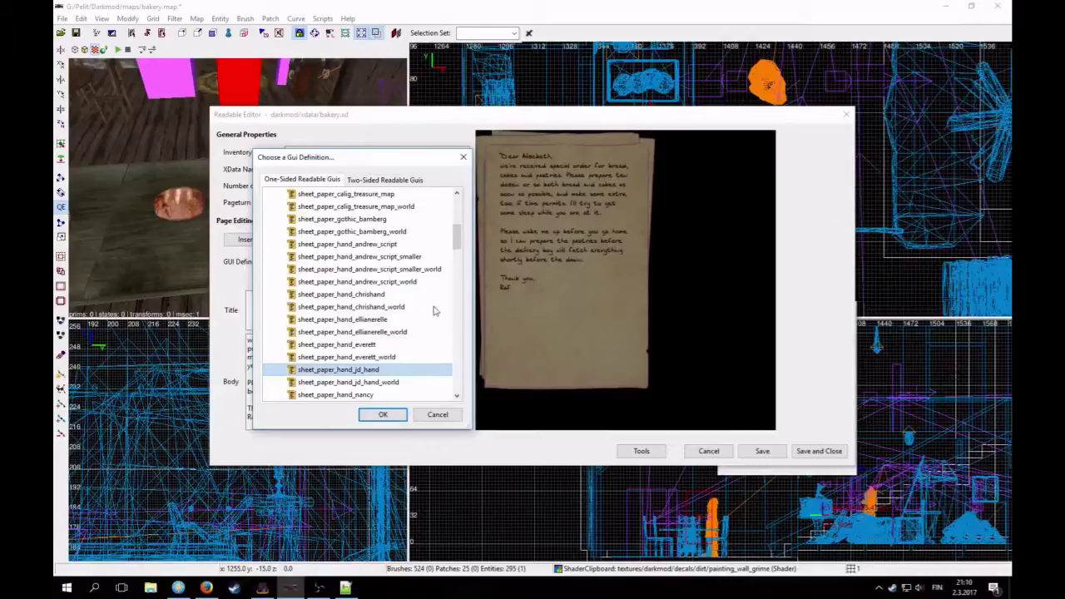
click(382, 419)
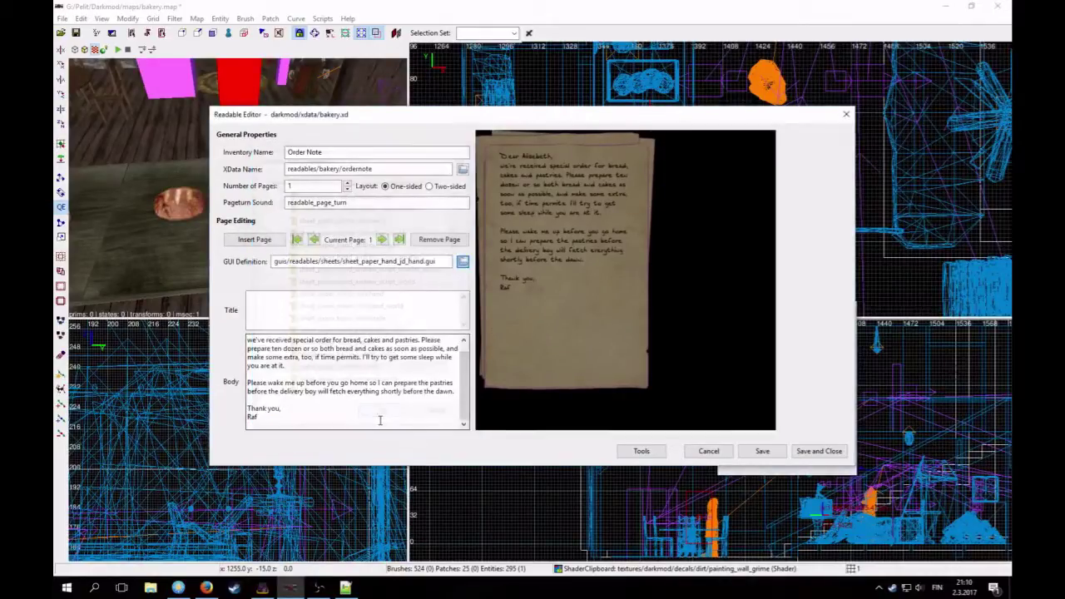
click(819, 451)
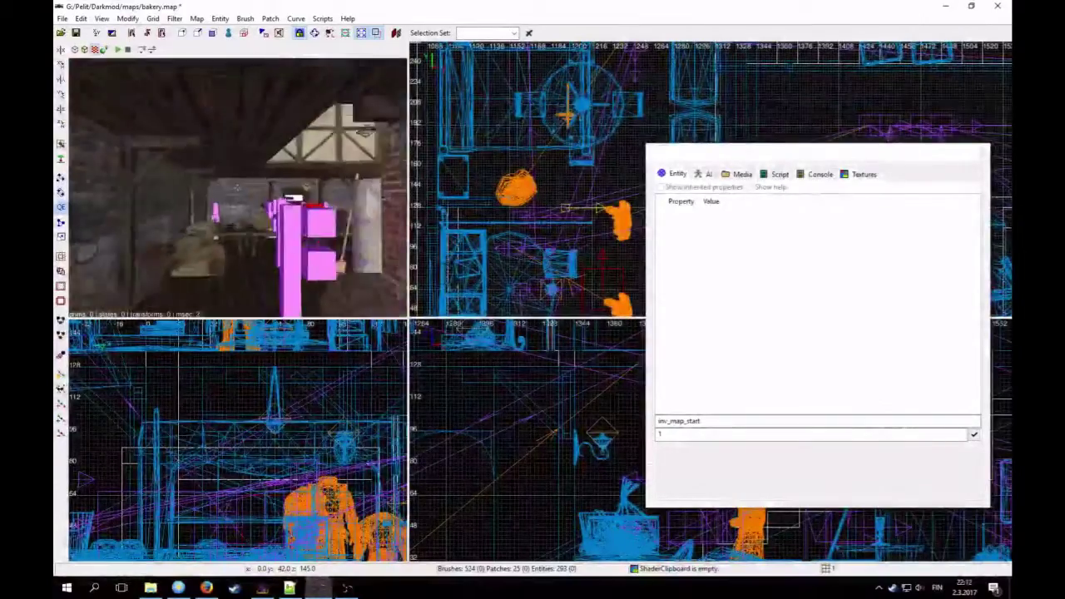
Step: Review the "Don't kill anyone" mission objective, checking its difficulty levels, flags and kill component
key(Up)
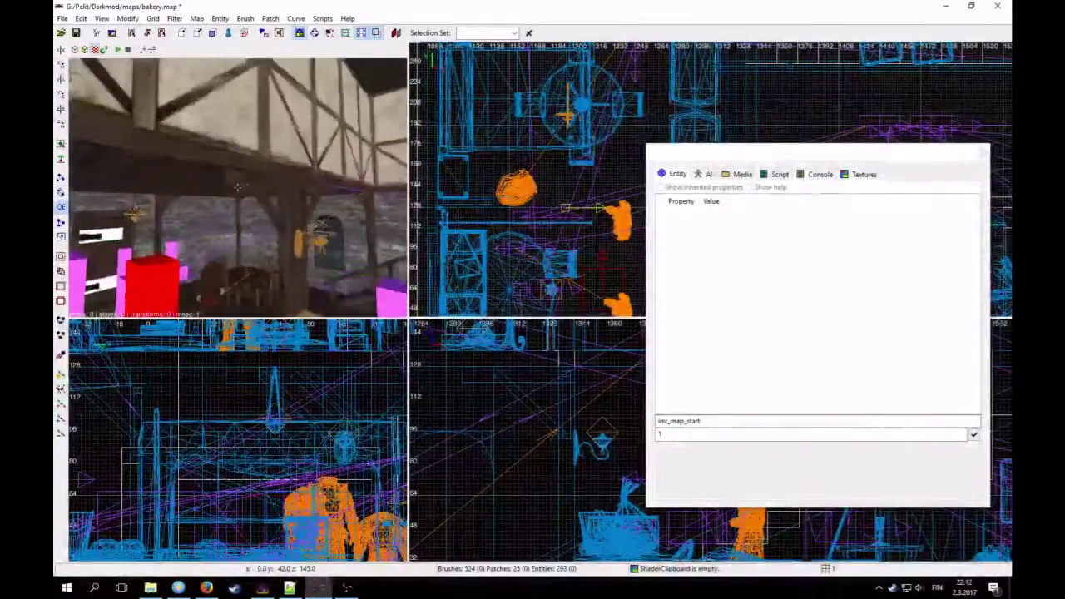
right_click(238, 188)
click(196, 18)
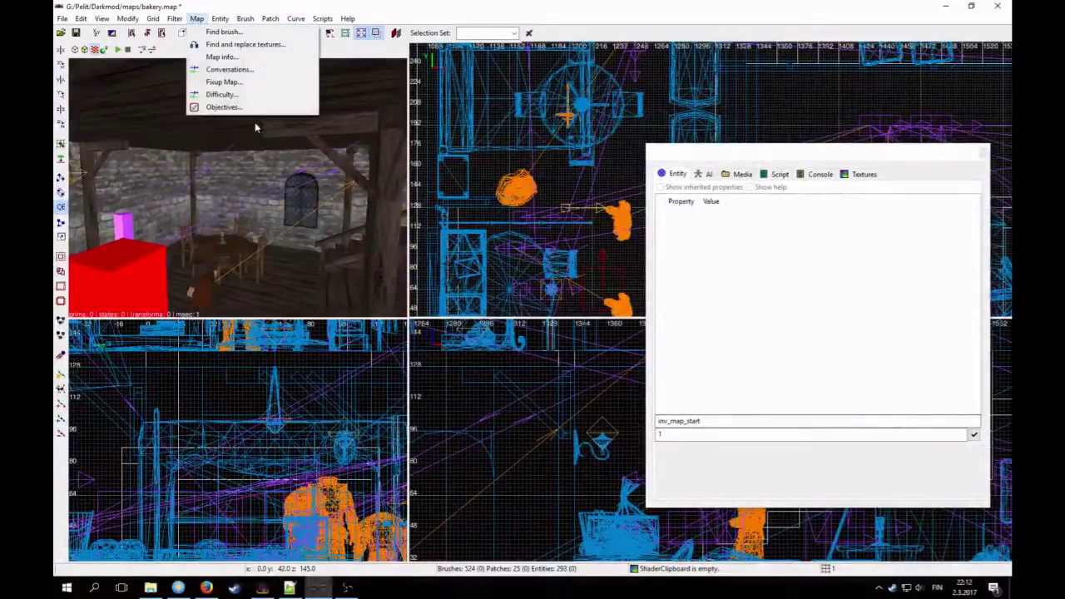
click(226, 106)
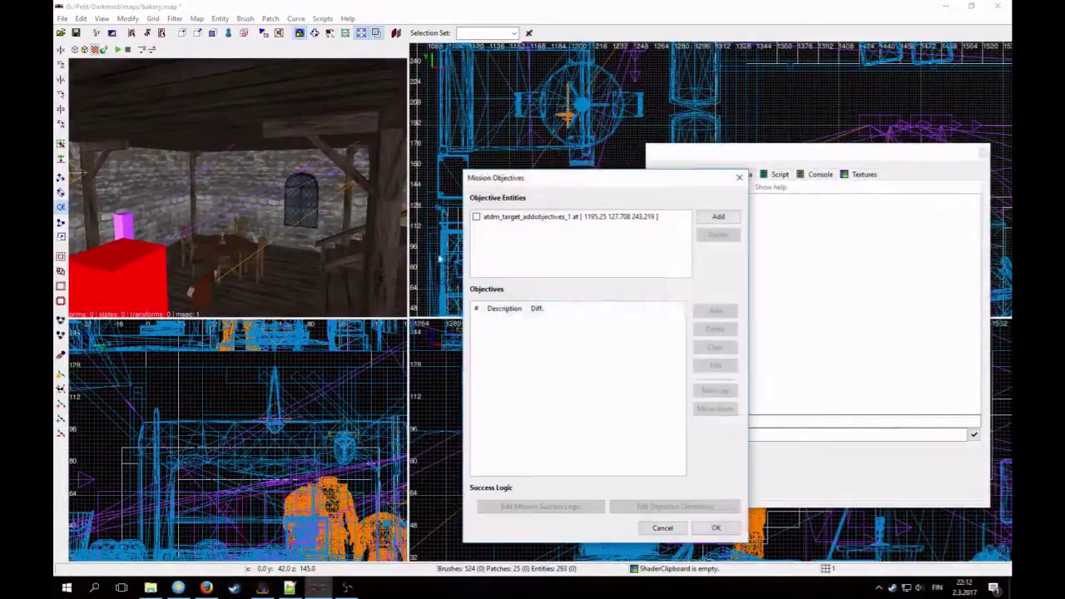
click(506, 218)
click(516, 334)
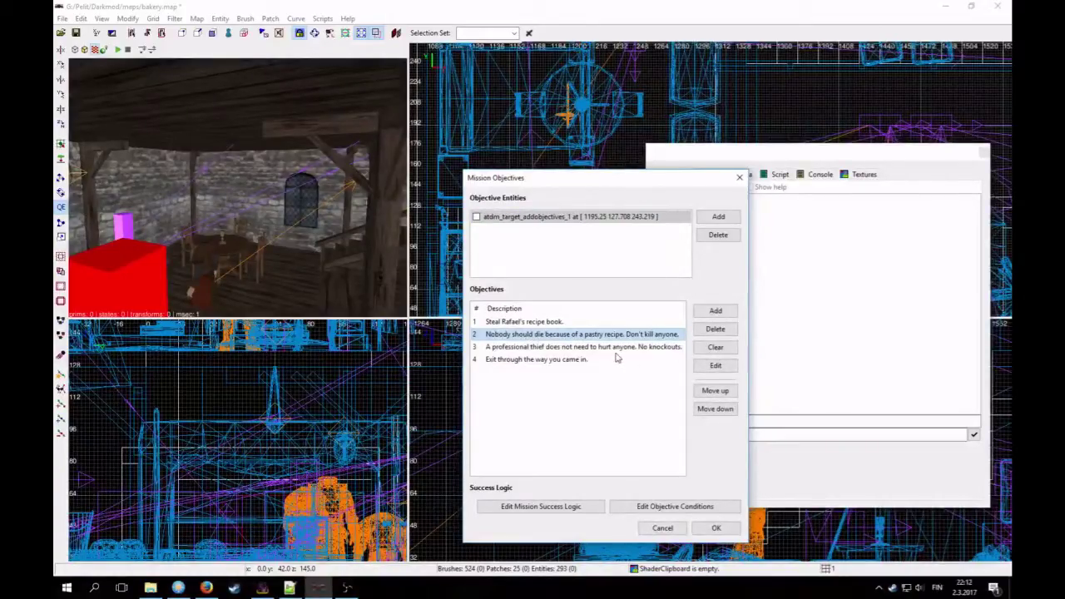
click(716, 367)
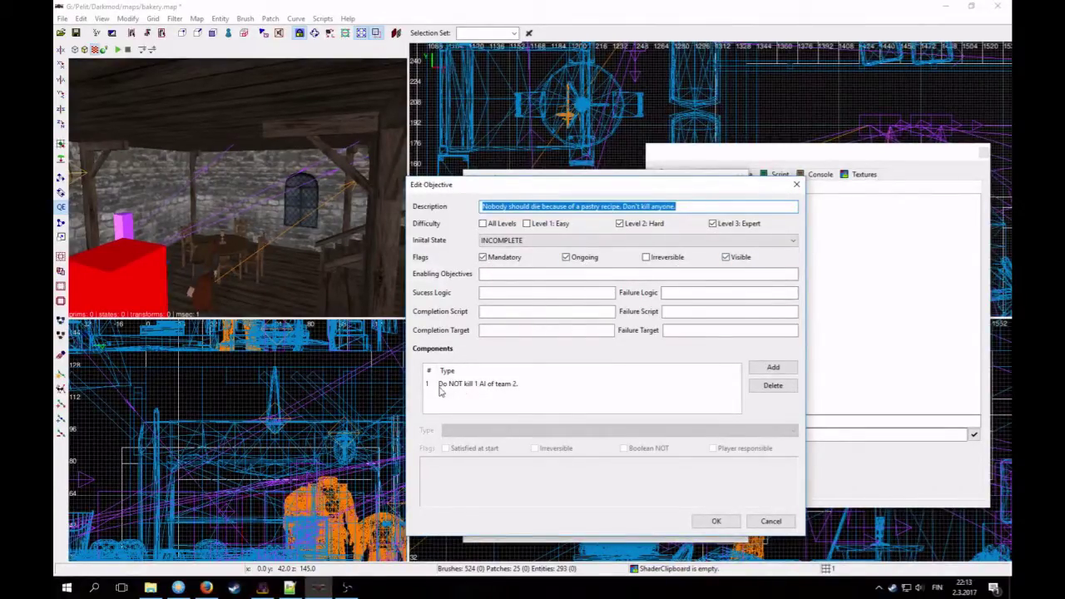
click(512, 387)
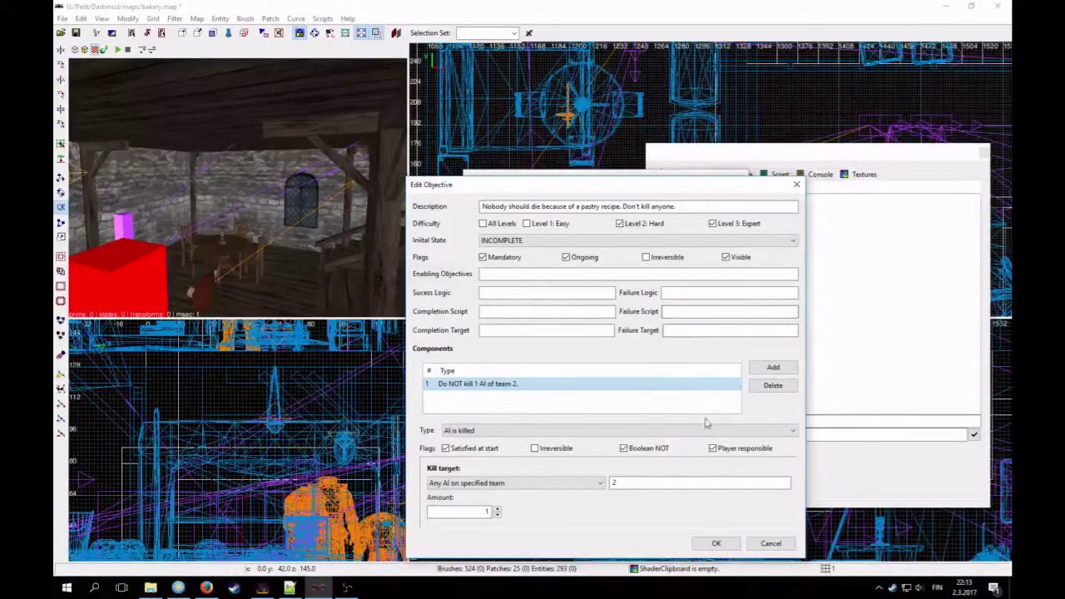
click(716, 542)
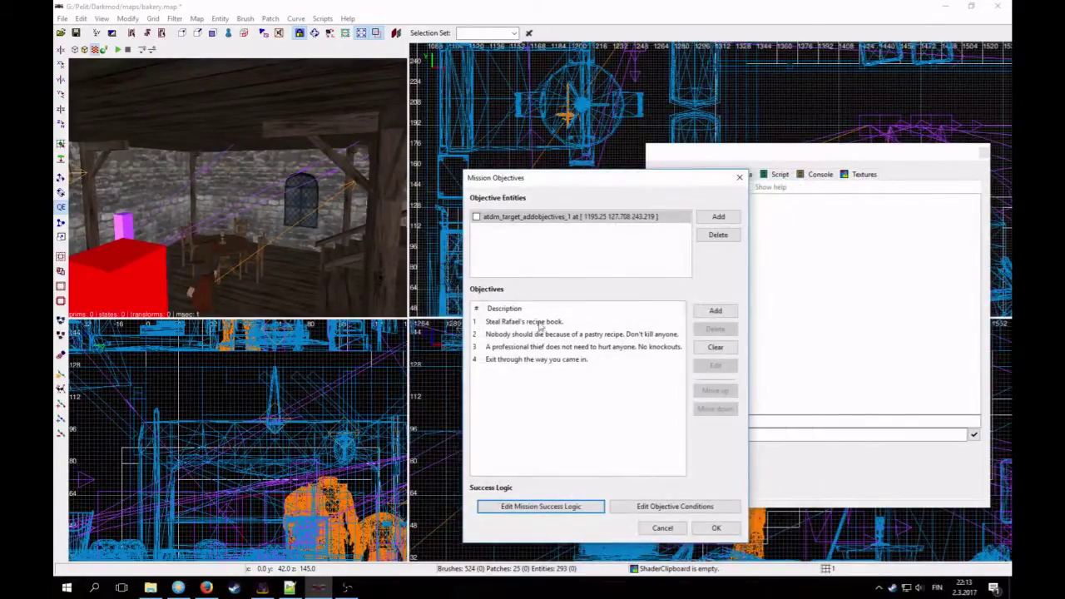
Step: Review the "No knockouts" objective's difficulty, flags and component, highlight the exit objective, and close the mission objectives
click(518, 347)
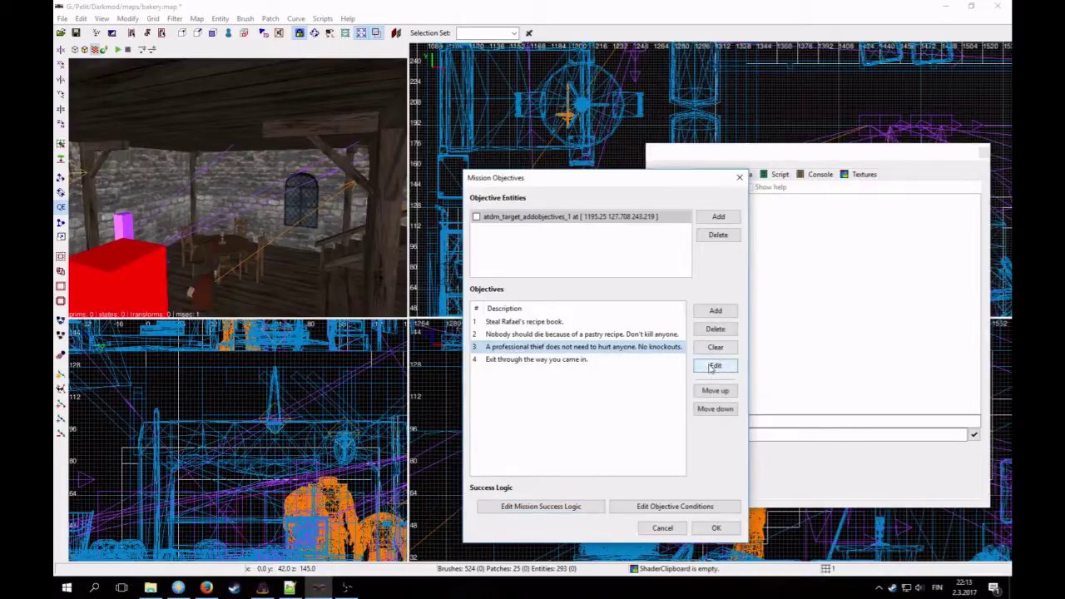
click(715, 365)
click(466, 384)
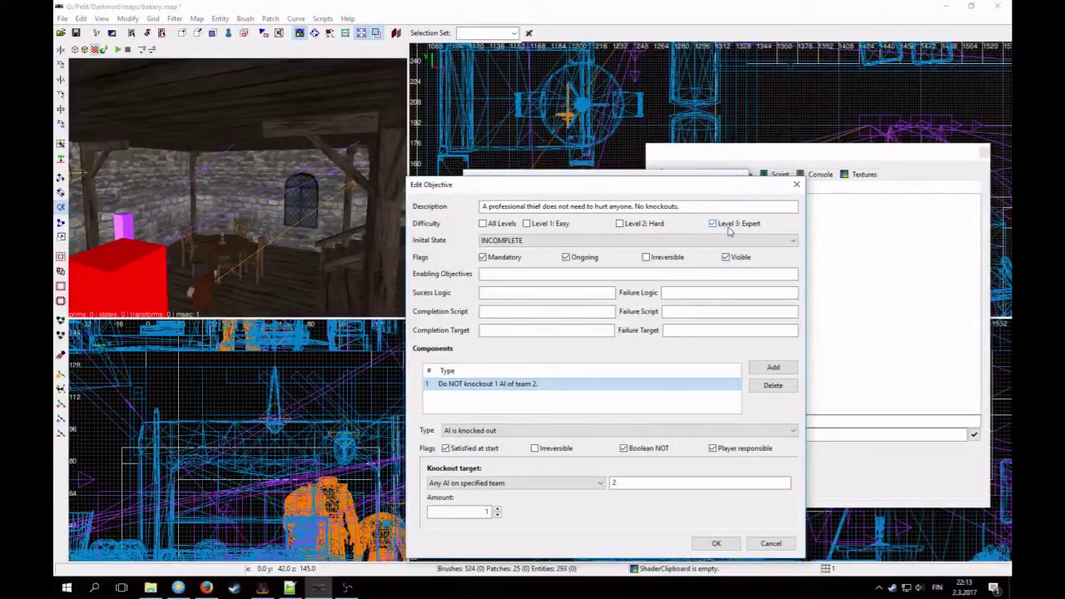
click(566, 257)
click(715, 543)
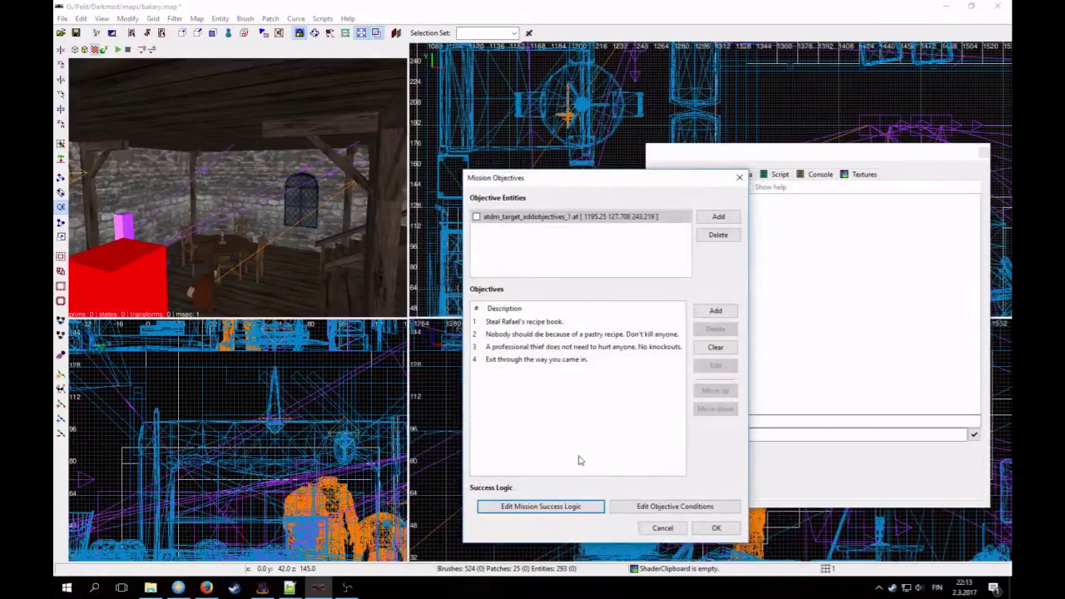
click(518, 364)
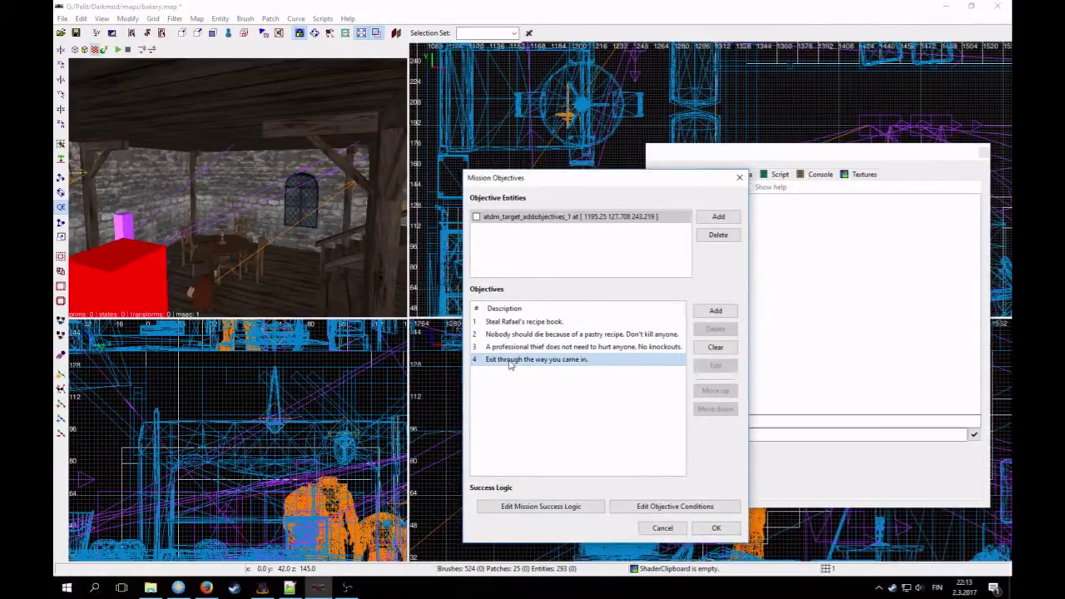
click(716, 529)
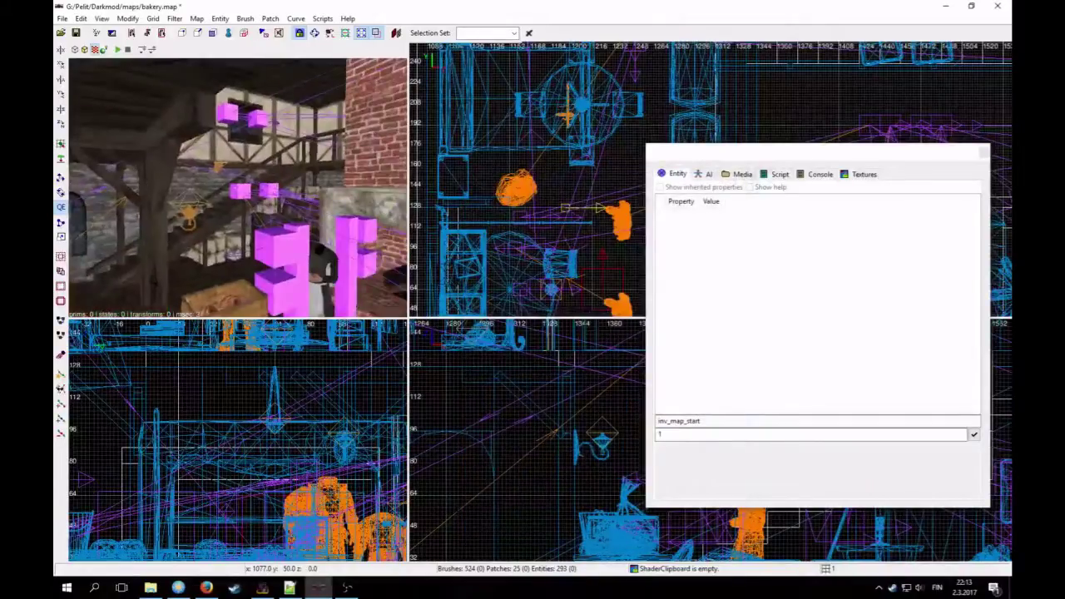
Step: Set the grid to 8 and draw a brush in the yard in front of the double gate in the overhead view
key(Up)
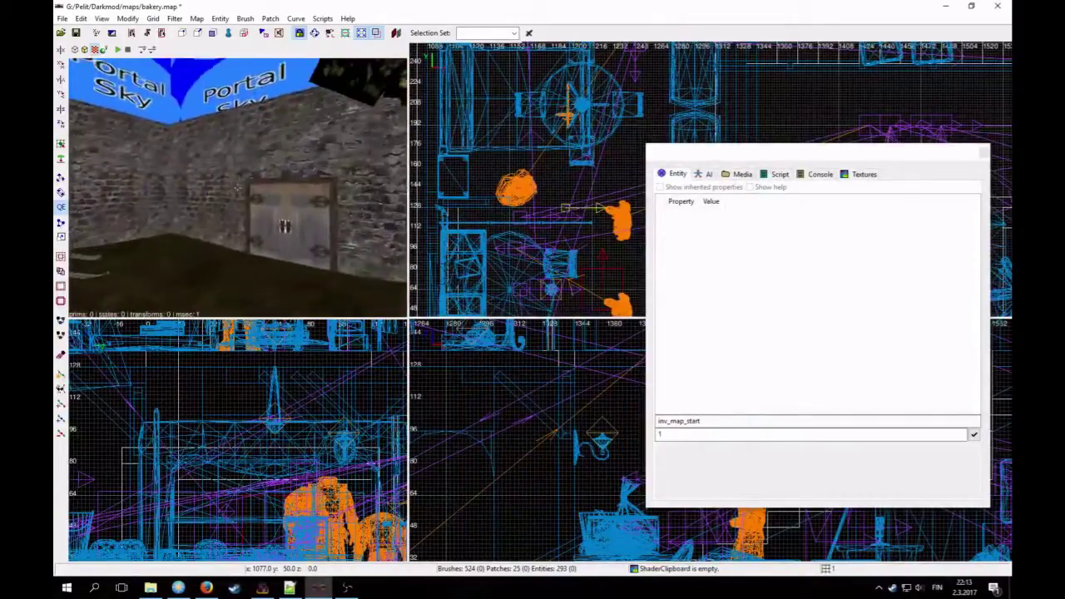
right_click(234, 188)
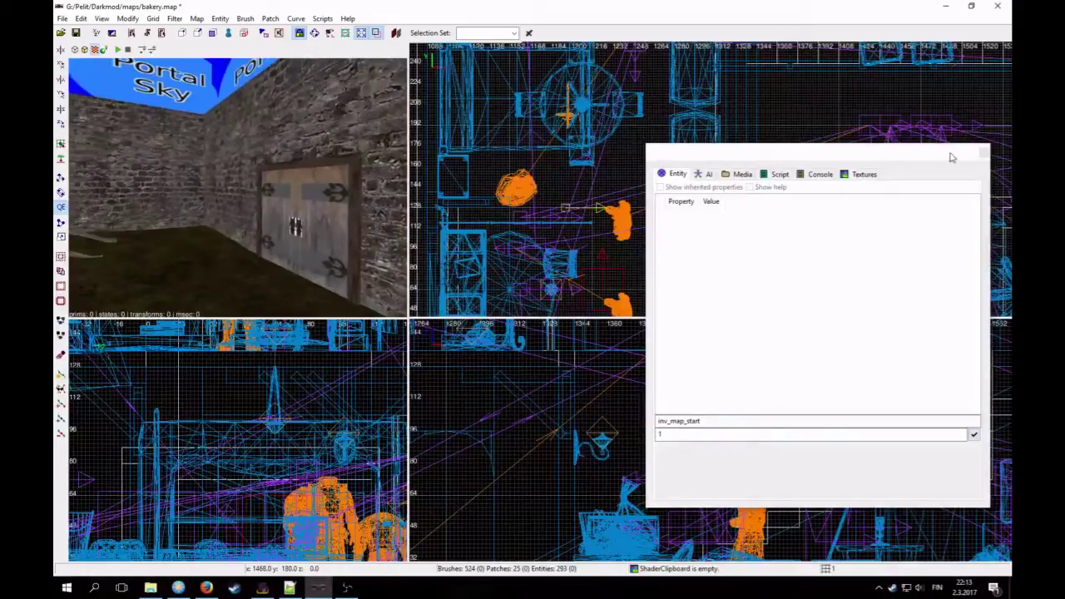
click(976, 155)
key(4)
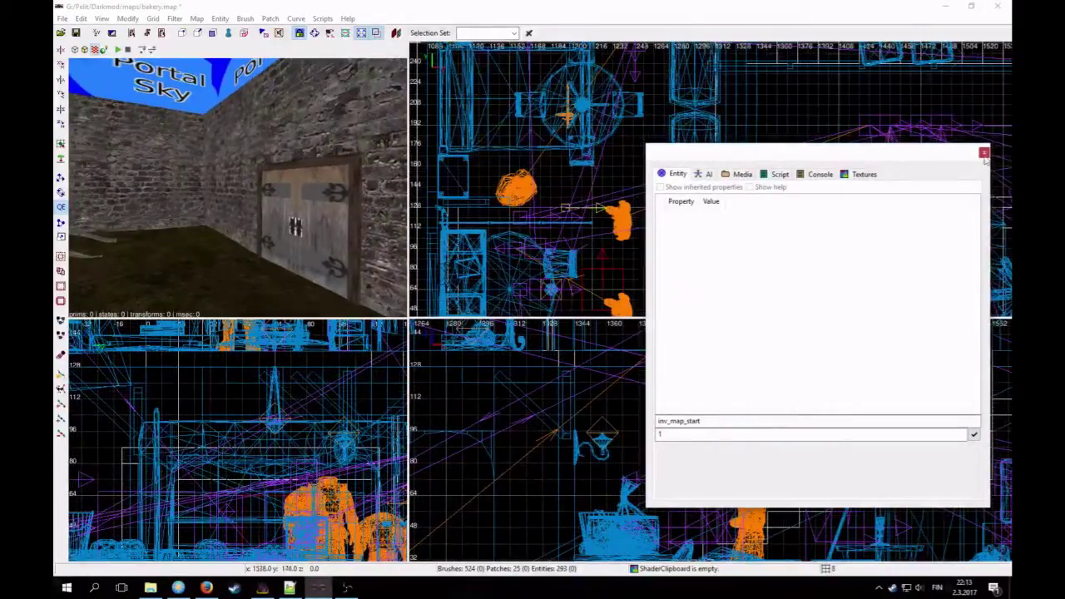
click(983, 153)
shift+click(393, 139)
scroll(941, 188, down, 4)
key(Escape)
scroll(942, 188, down, 4)
right_drag(771, 242, 669, 271)
scroll(780, 234, up, 2)
ctrl+middle_click(824, 139)
drag(749, 217, 731, 232)
Step: Apply the textures/common/clip material to the new brush in front of the gate
right_click(350, 220)
key(Up)
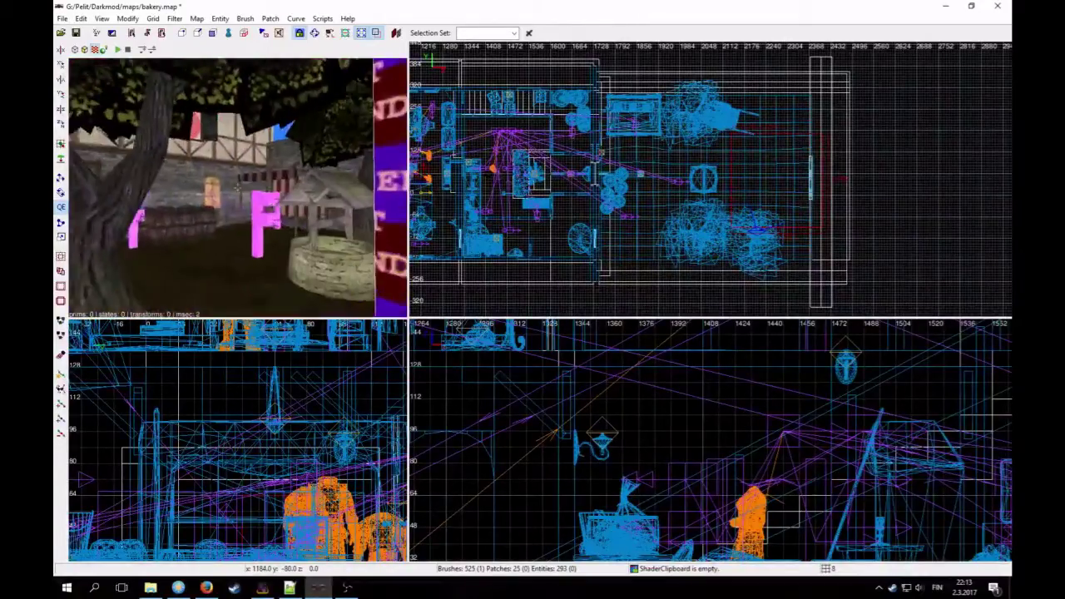
key(Up)
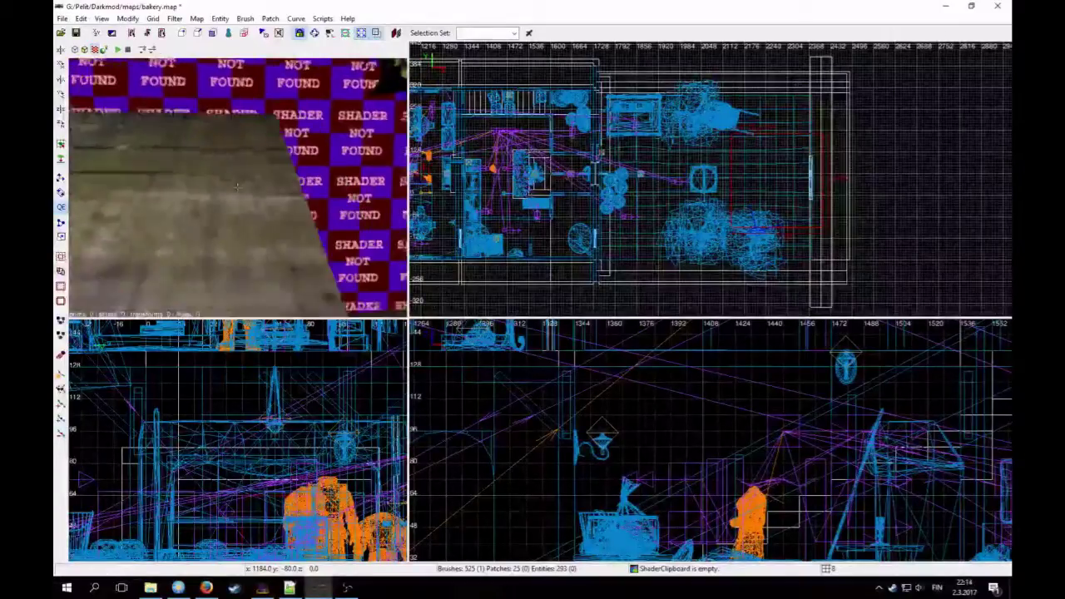
key(Down)
right_click(344, 229)
key(n)
click(740, 176)
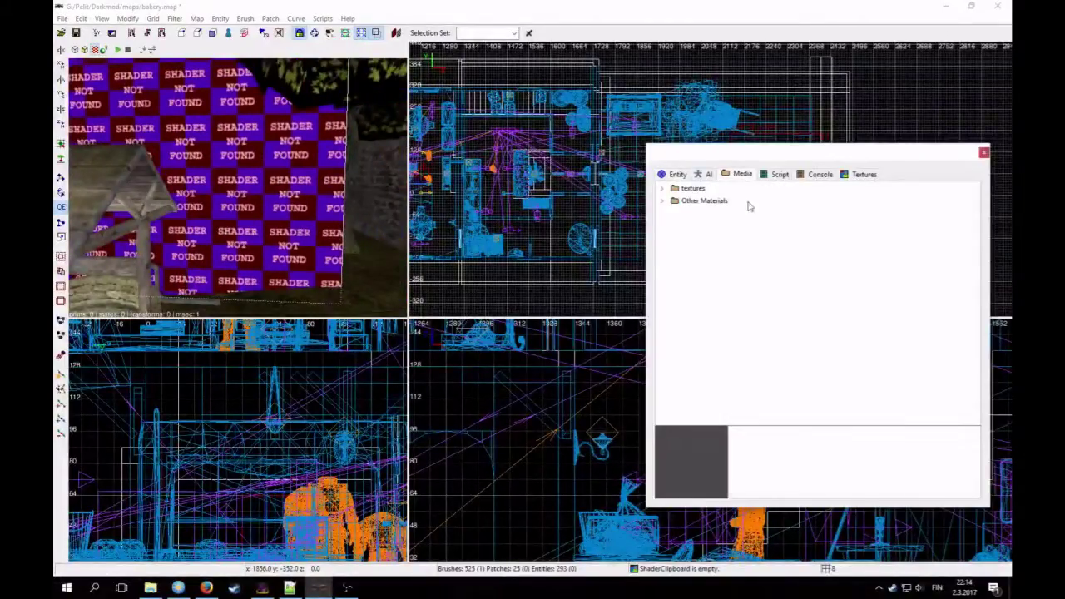
click(670, 198)
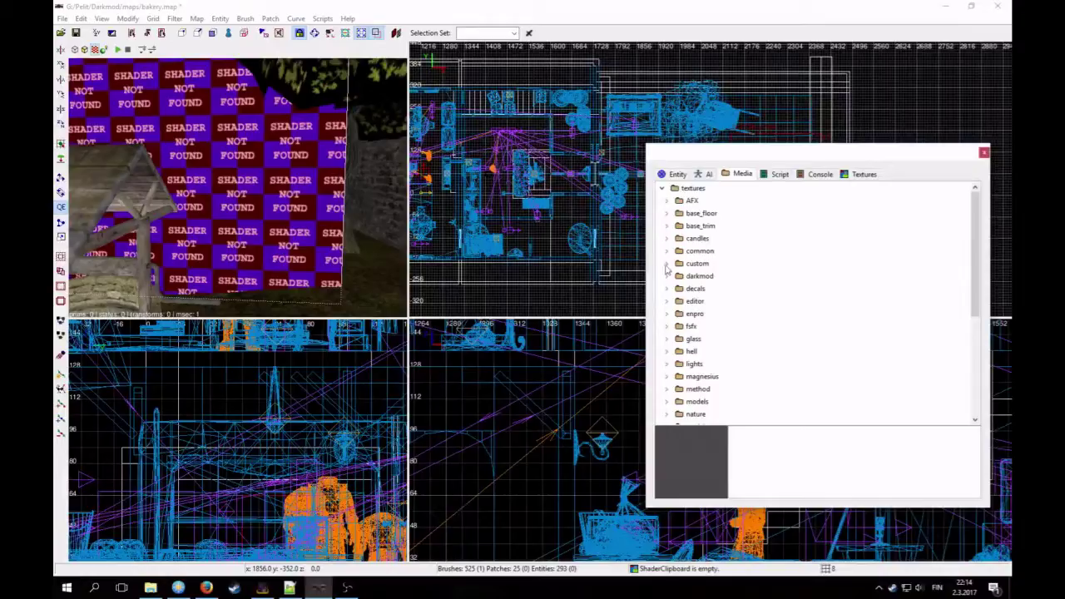
click(666, 250)
click(698, 276)
right_click(698, 279)
click(740, 298)
right_click(243, 163)
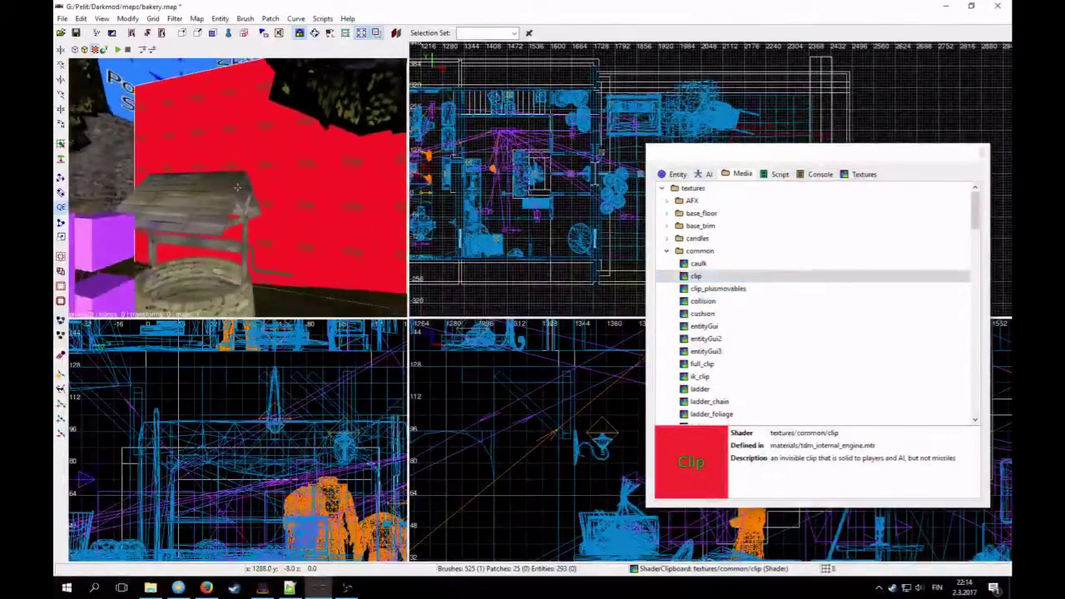
Step: Deselect the new clip brush, close the media browser and turn off the Clip Textures filter
right_click(243, 163)
click(982, 153)
key(Escape)
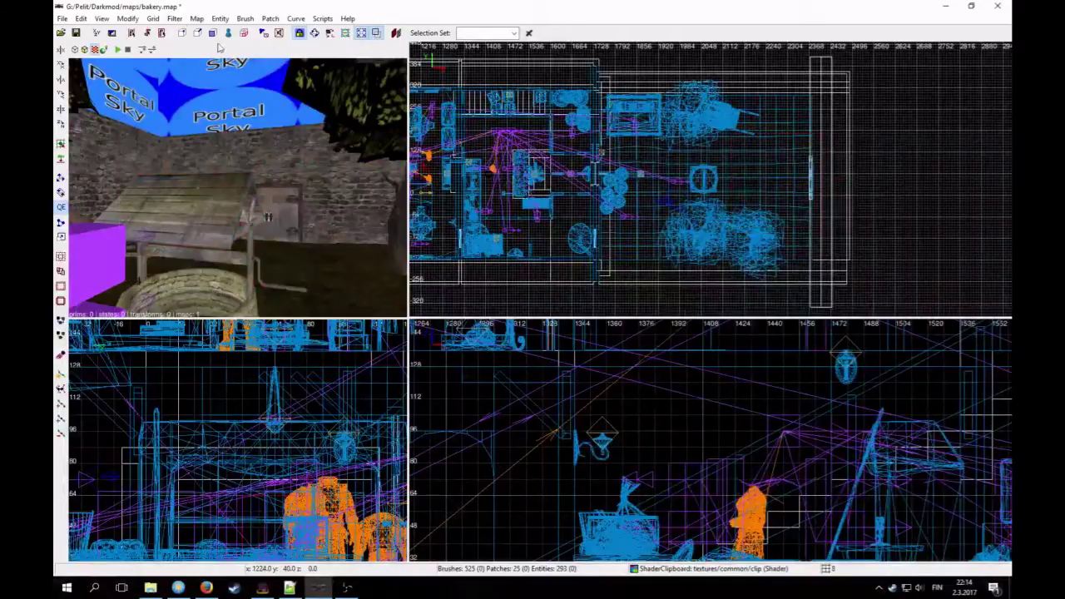
click(173, 18)
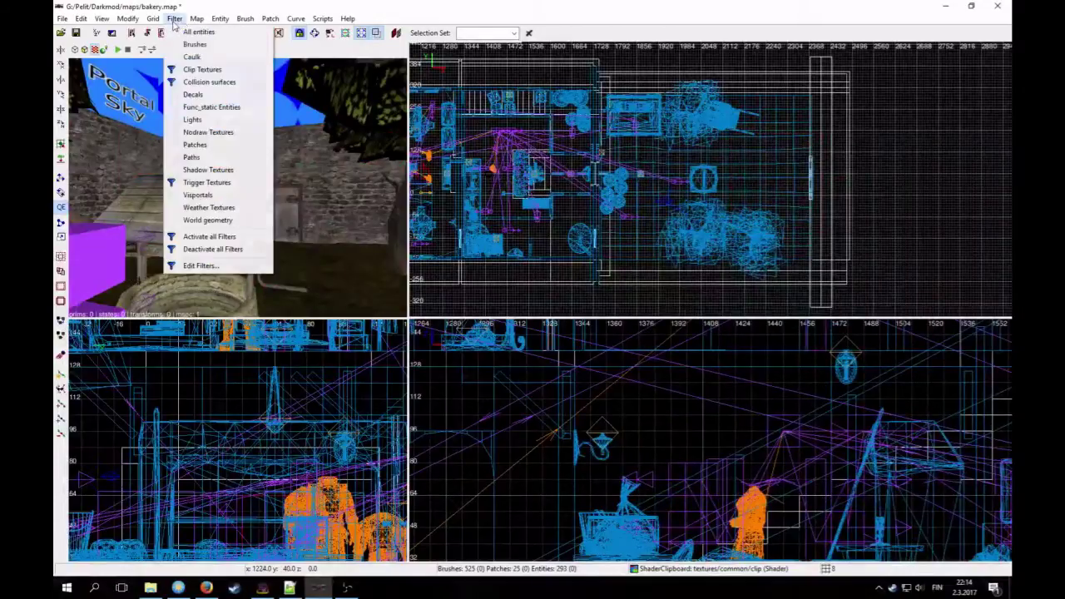
click(203, 70)
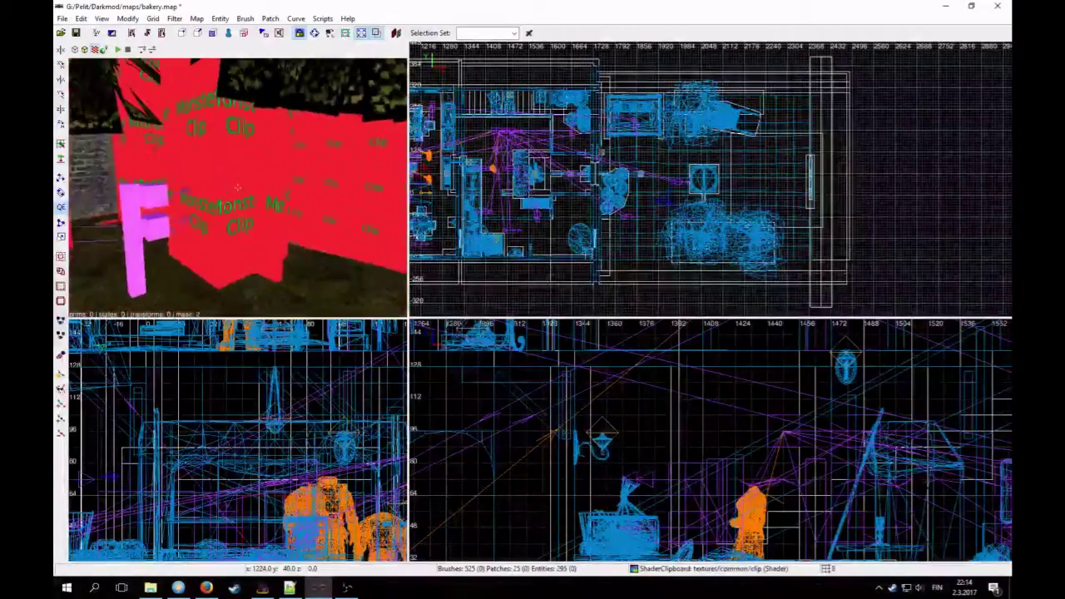
Step: Select the clip brush in front of the gate and look through the Targets classes for a suitable entity to create from it
right_click(278, 158)
shift+click(272, 164)
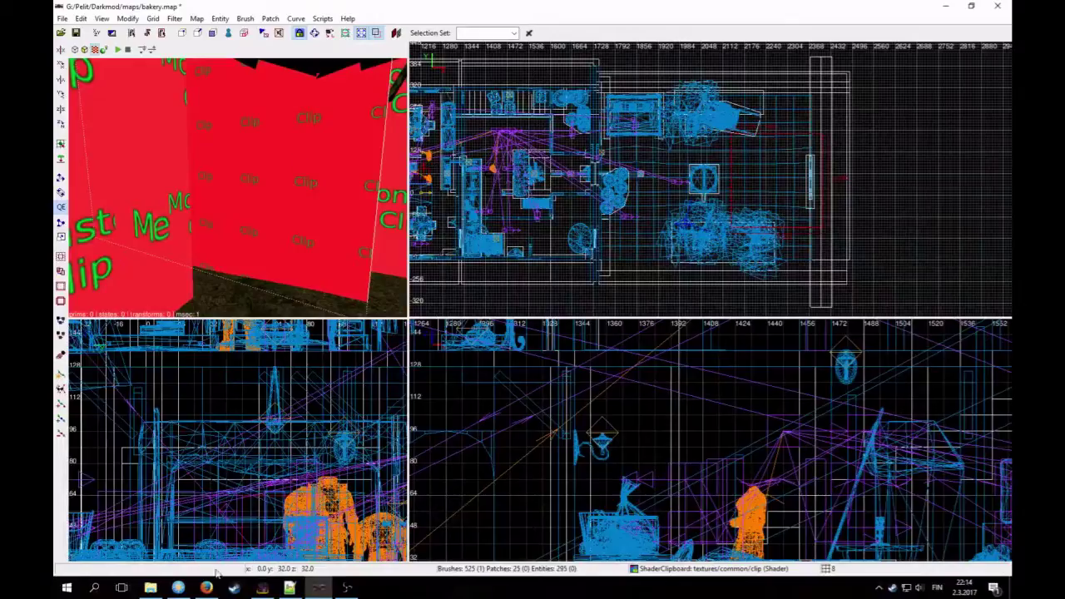
right_click(756, 182)
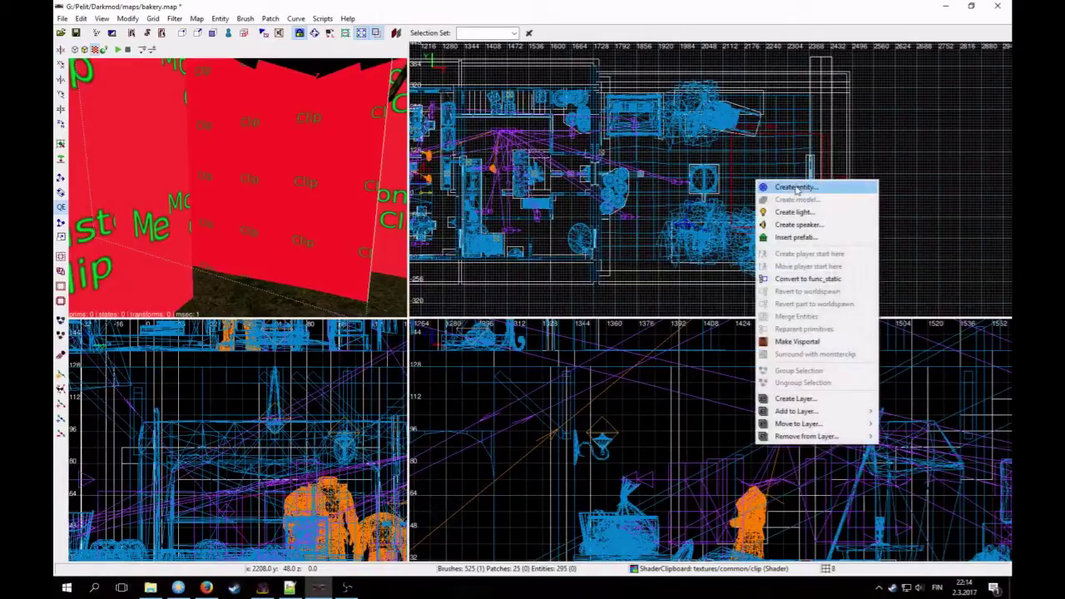
click(797, 188)
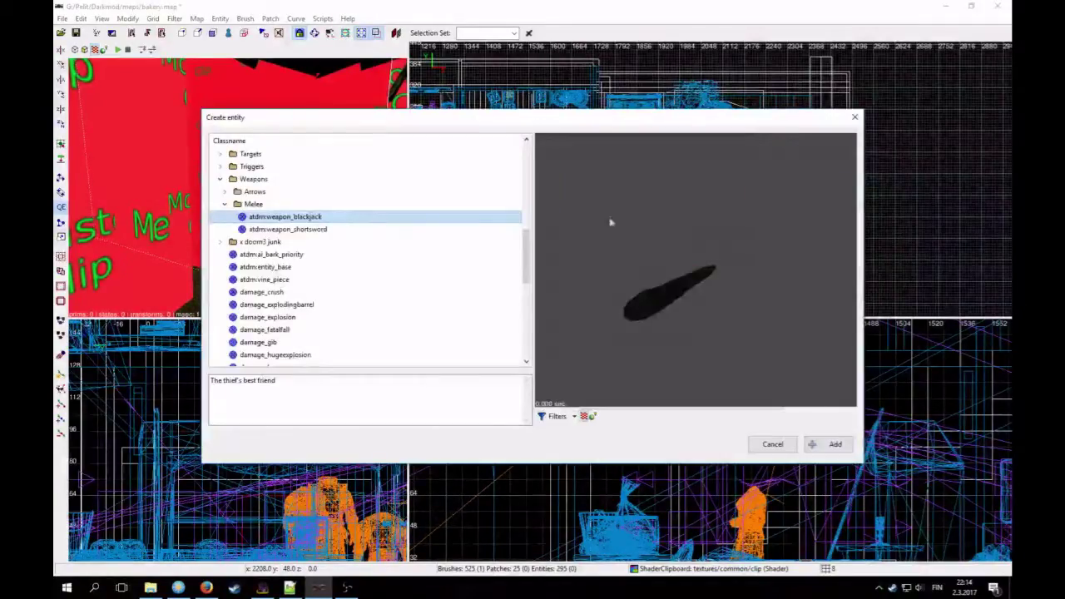
click(220, 178)
scroll(241, 204, up, 1)
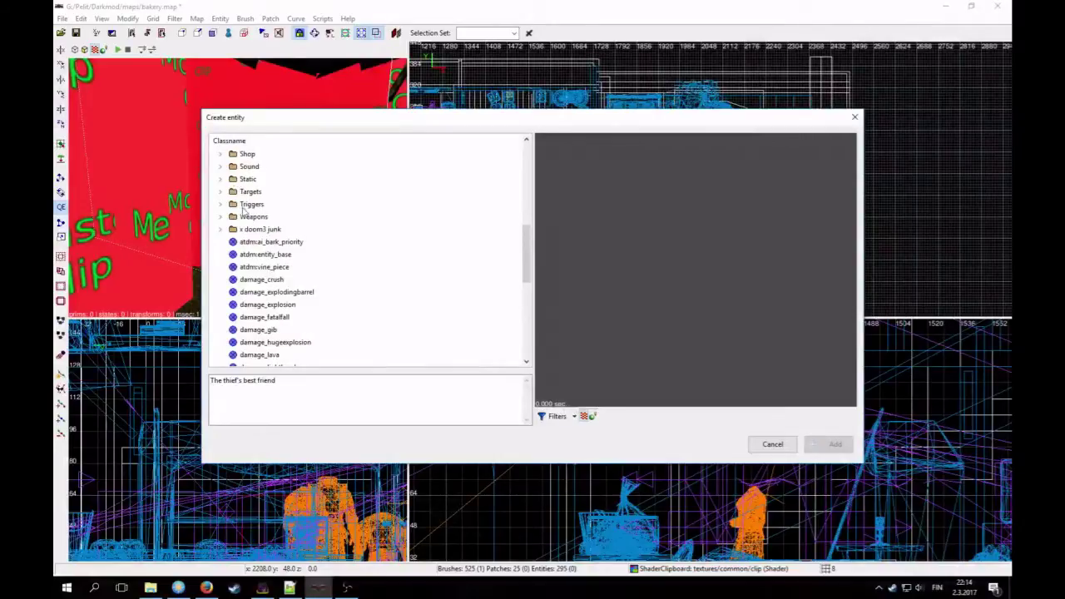
click(221, 192)
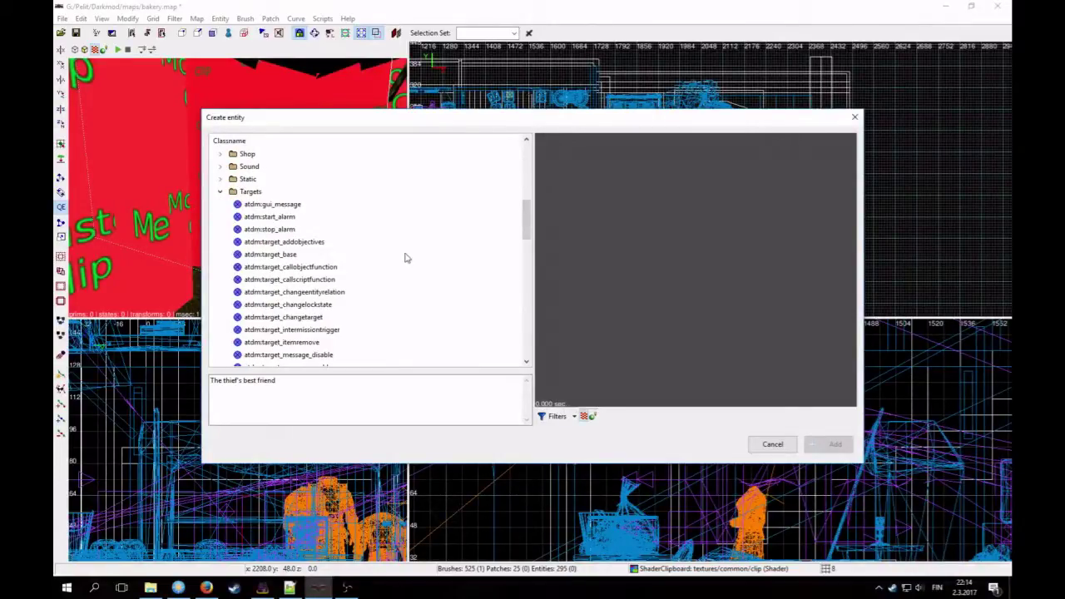
scroll(406, 258, down, 2)
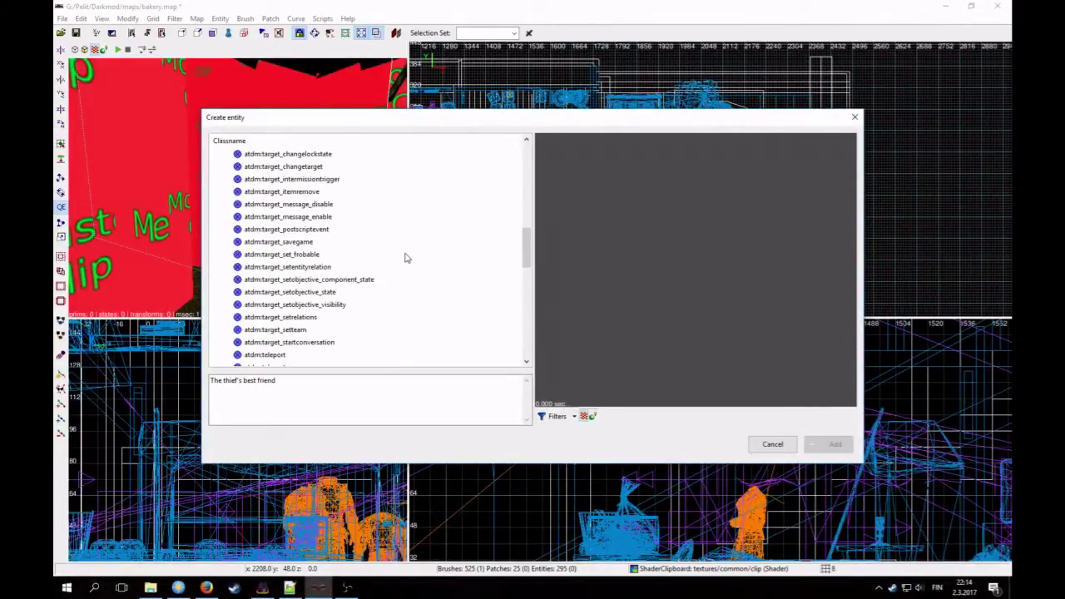
scroll(405, 258, up, 10)
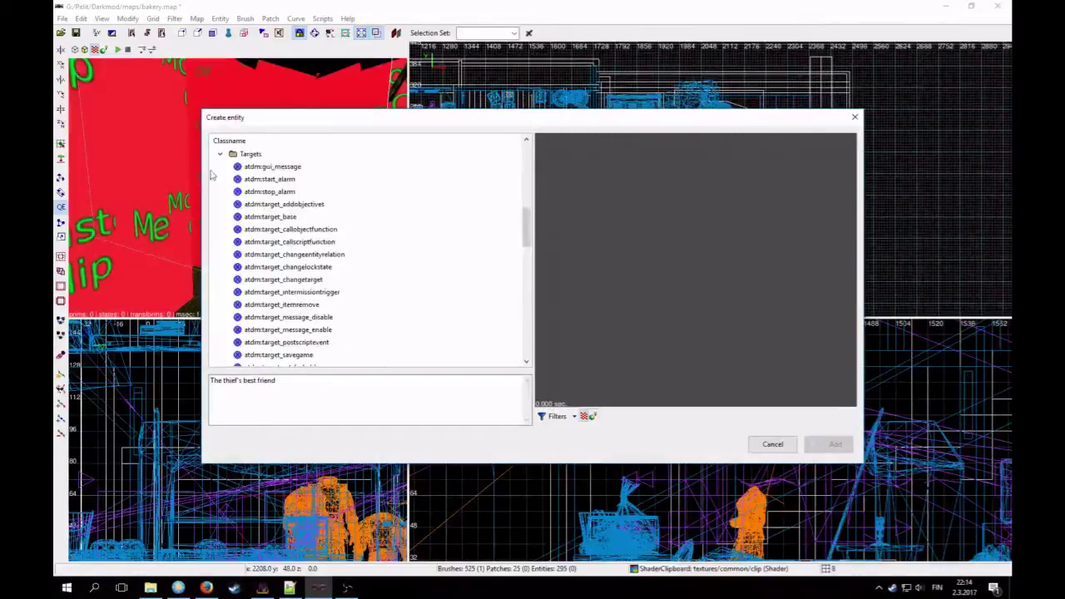
scroll(286, 218, up, 3)
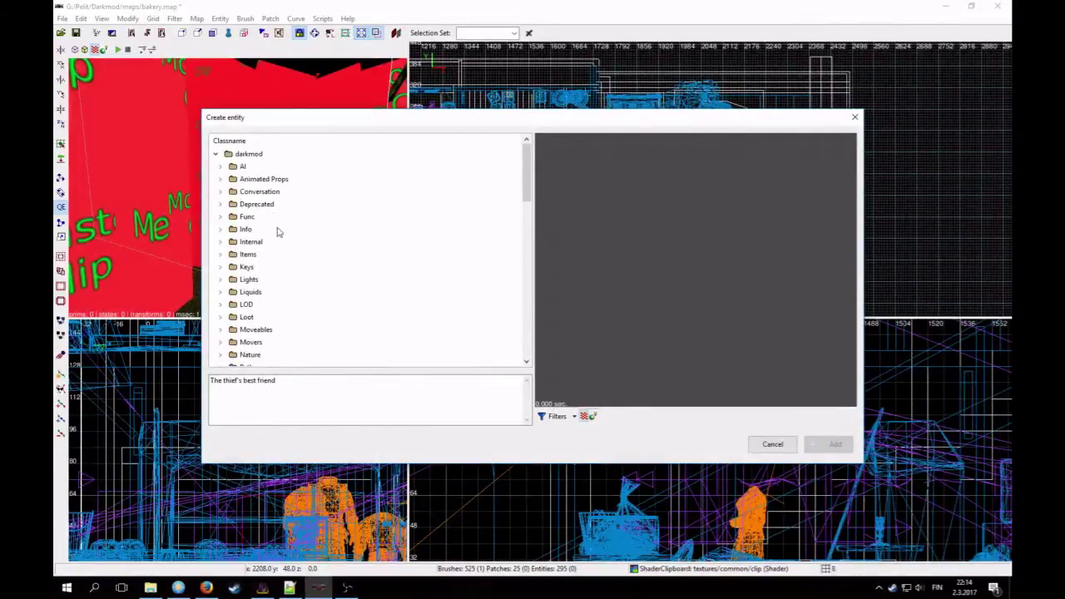
Step: Create an info_tdm_objective_location entity from the selected clip brush
click(220, 230)
scroll(345, 255, down, 1)
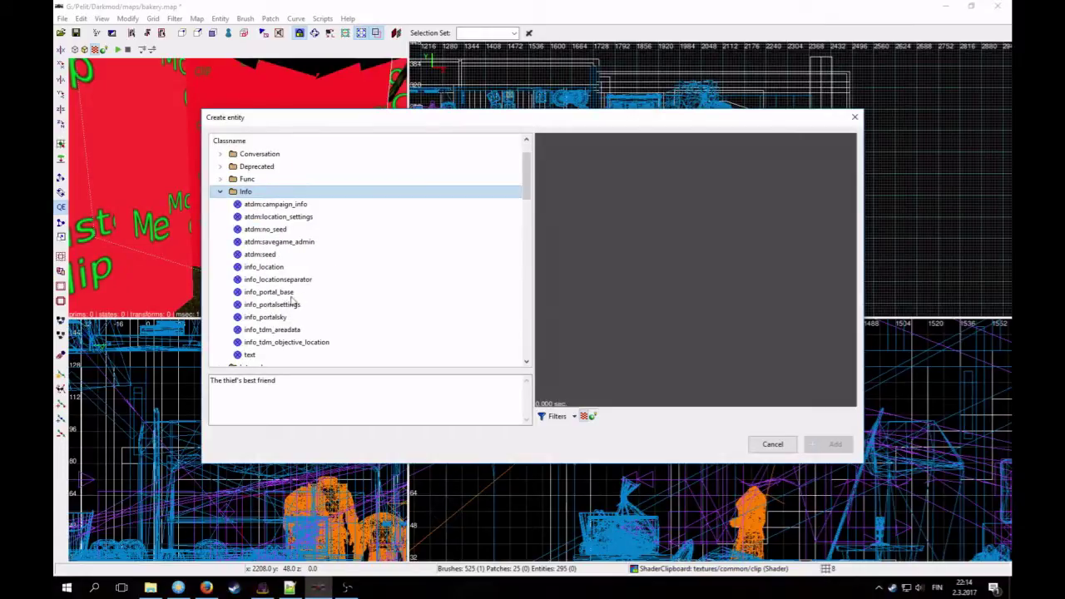
click(317, 344)
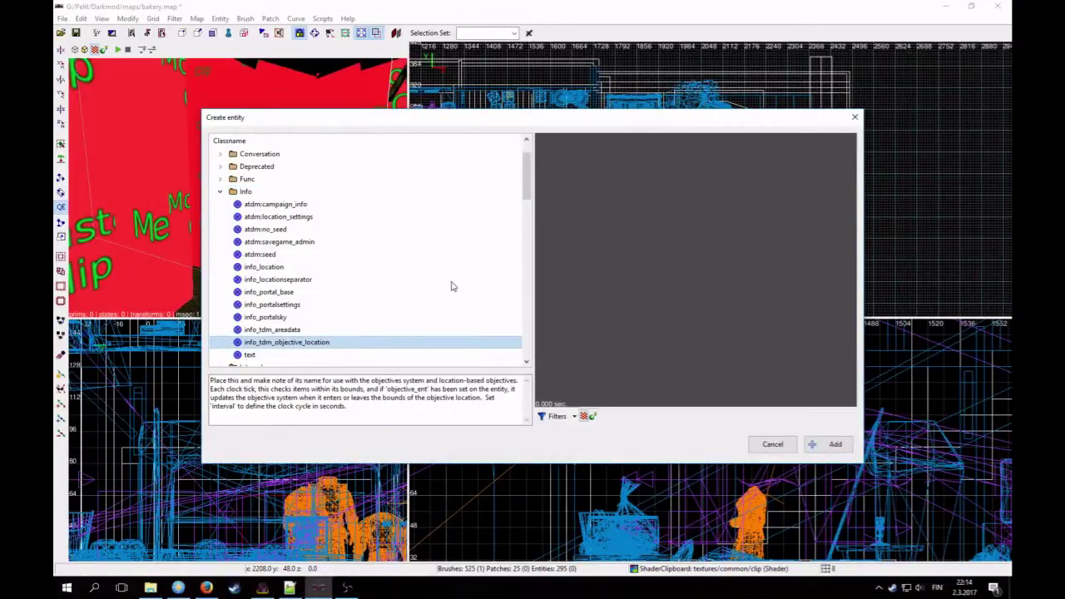
double_click(412, 293)
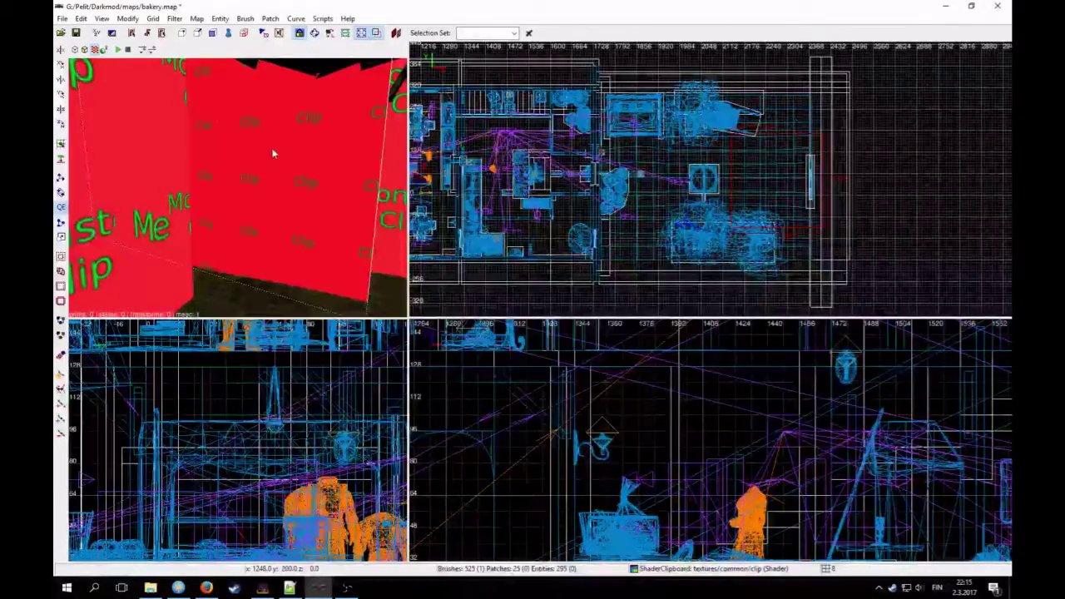
right_click(746, 190)
click(765, 200)
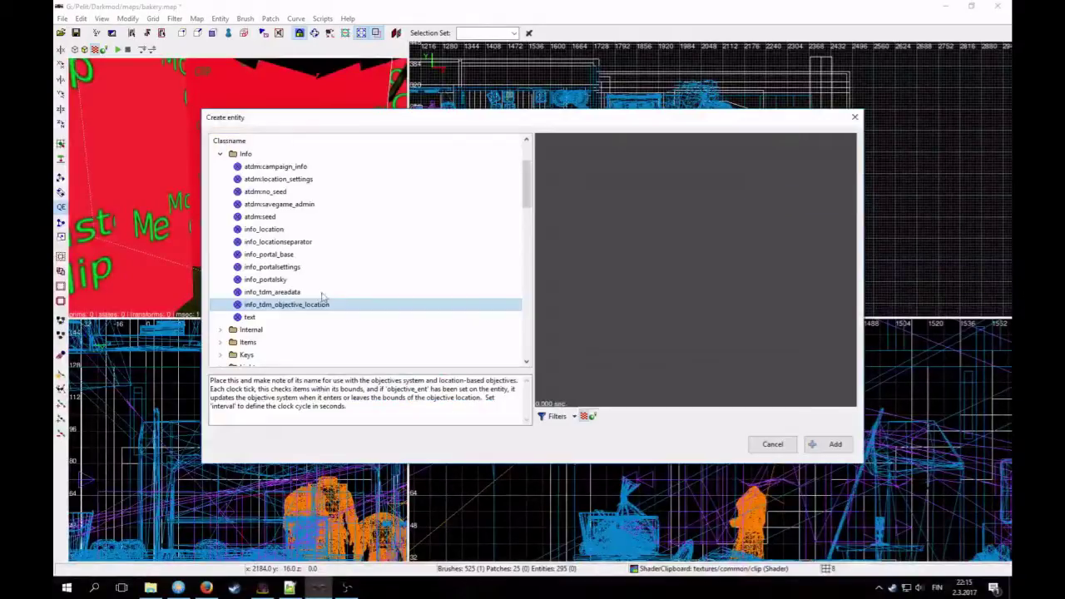
click(834, 444)
Step: Rename the new objective location entity to player_exit and deselect it
right_click(238, 188)
key(Escape)
shift+click(263, 217)
key(n)
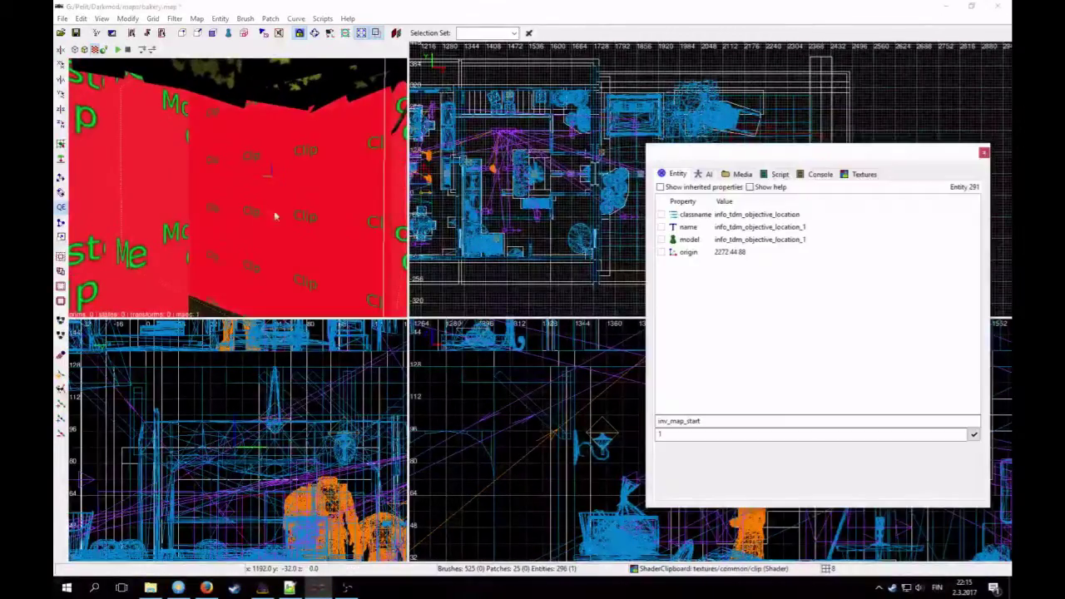
click(717, 227)
double_click(779, 434)
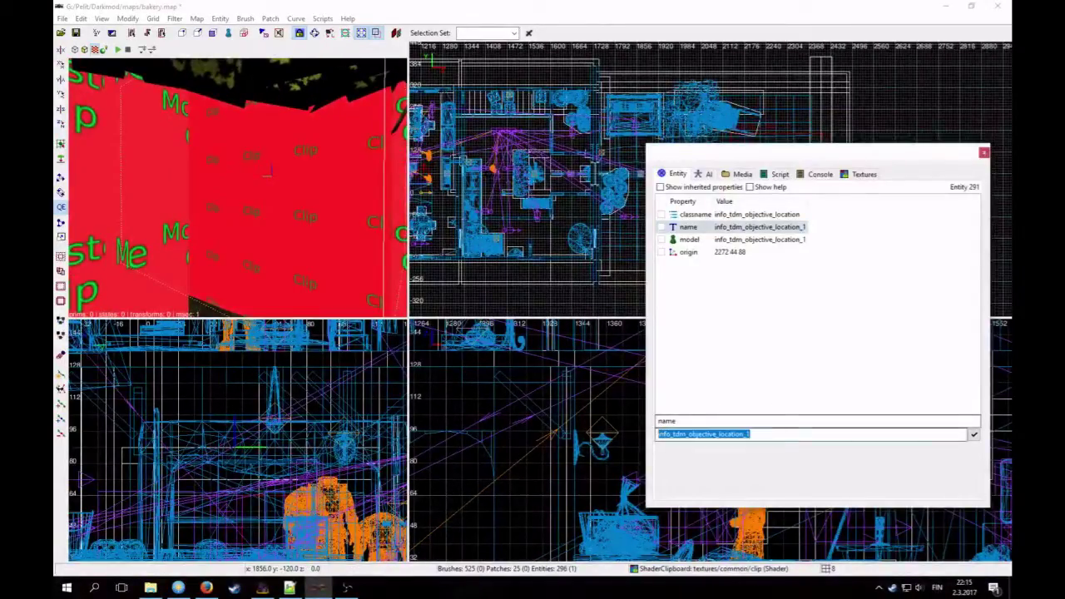
text(player_exit)
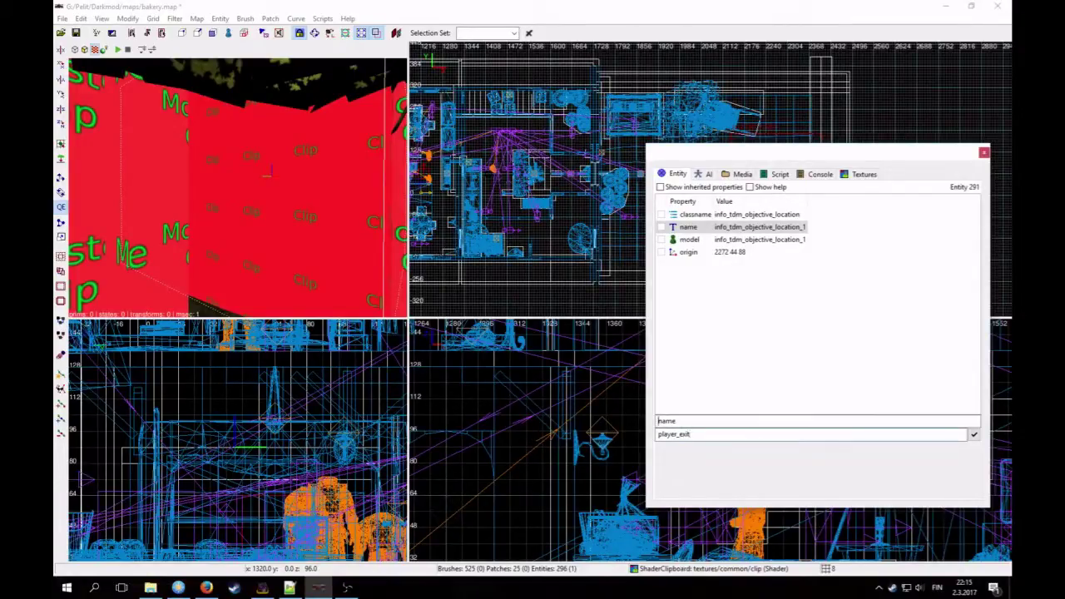
key(Return)
right_click(313, 204)
key(Escape)
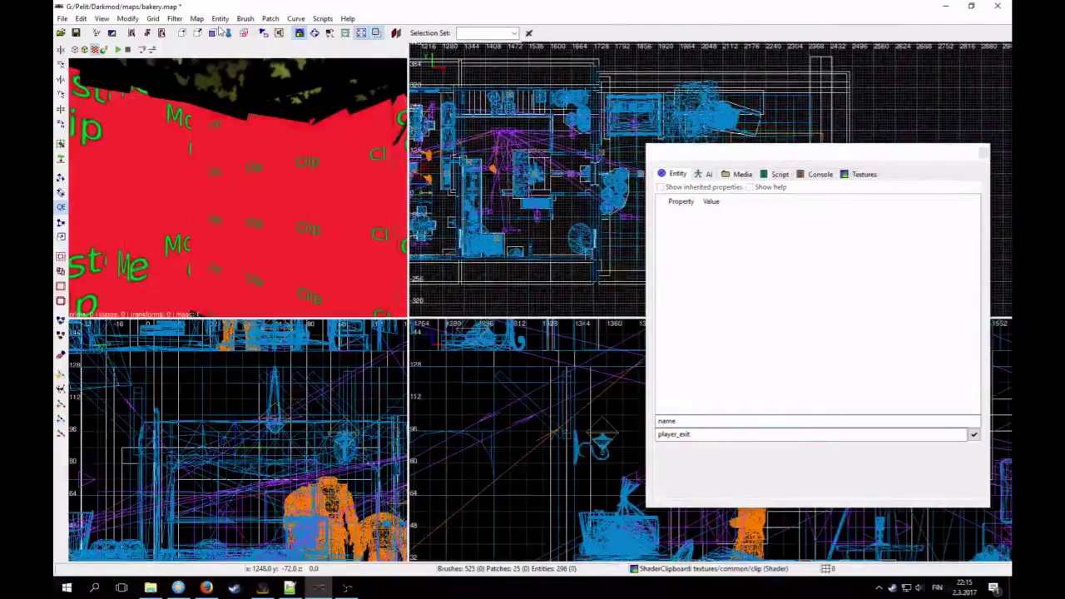
Step: Open the "Exit through the way you came in." mission objective for editing and check its enabling objectives
click(196, 18)
click(222, 106)
click(530, 394)
click(725, 400)
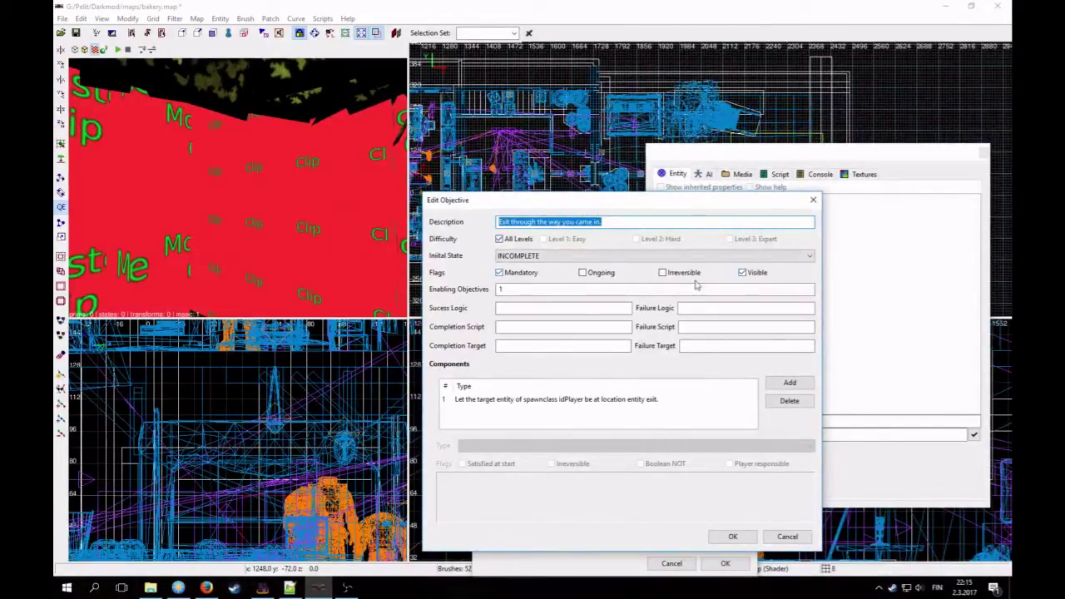
double_click(498, 290)
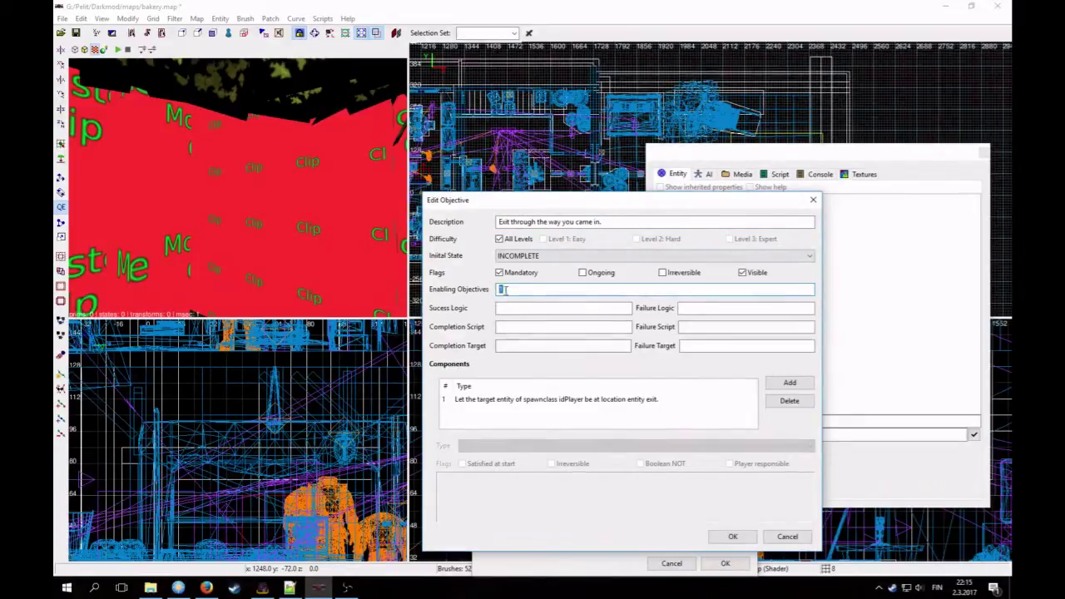
drag(516, 201, 464, 145)
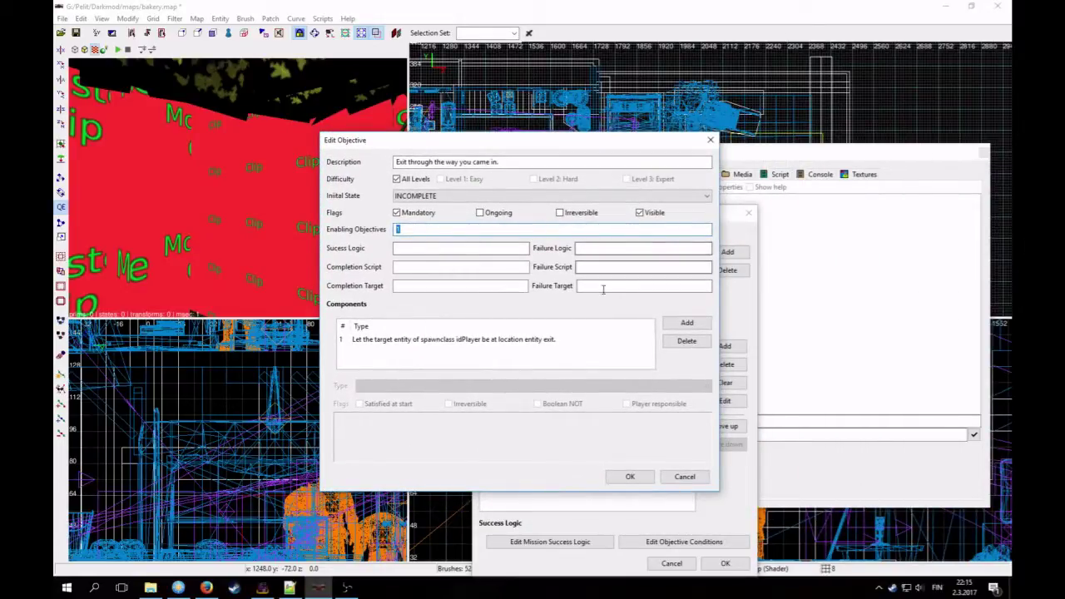
Step: Set the location entity of the exit objective's "Item is in location" component to player_exit and save the mission objectives
click(391, 341)
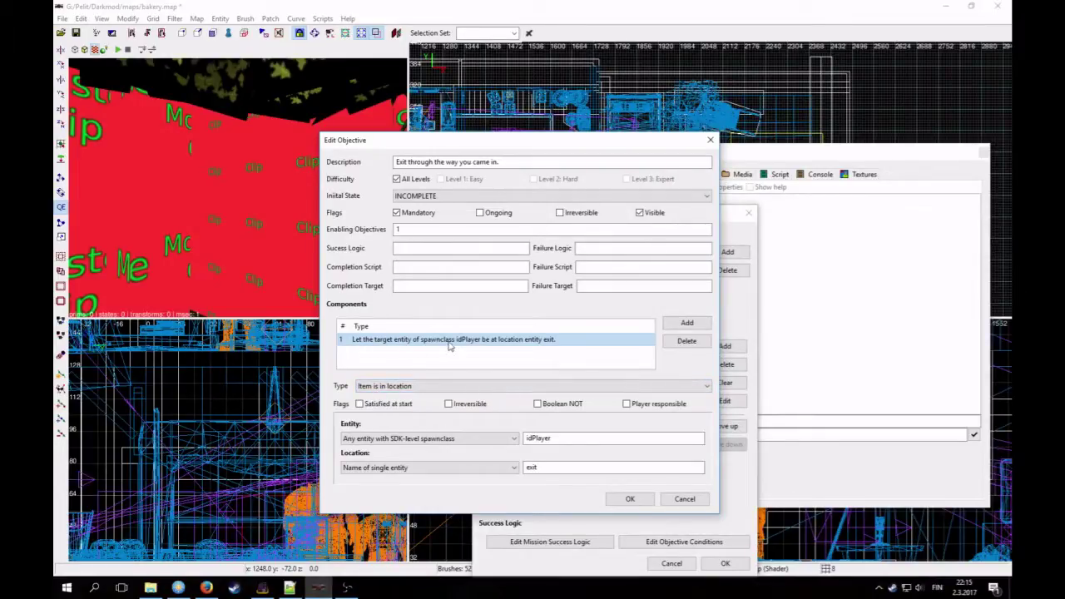
double_click(566, 443)
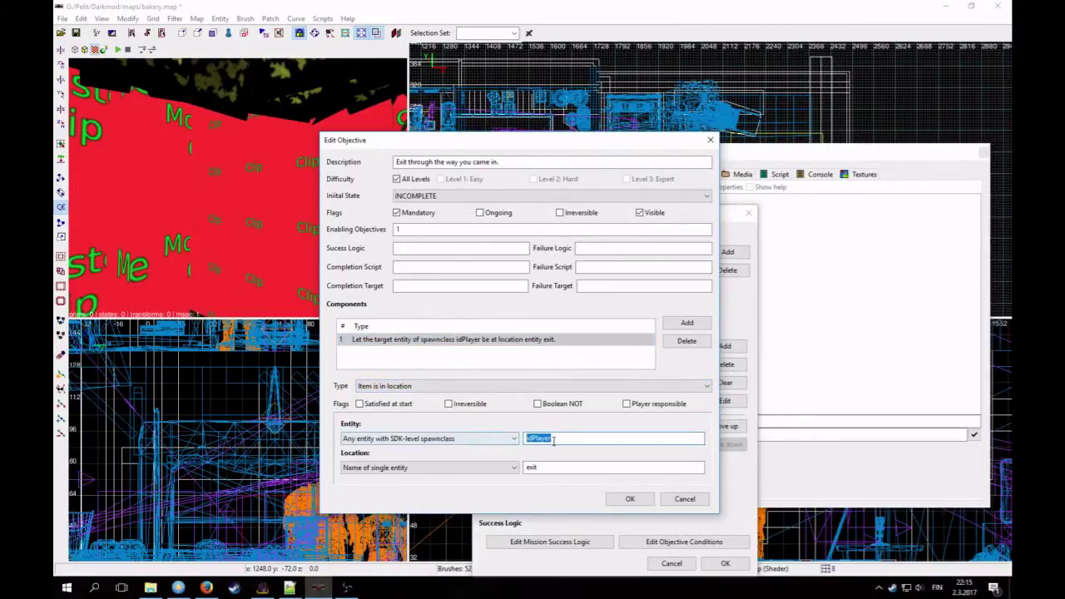
click(569, 444)
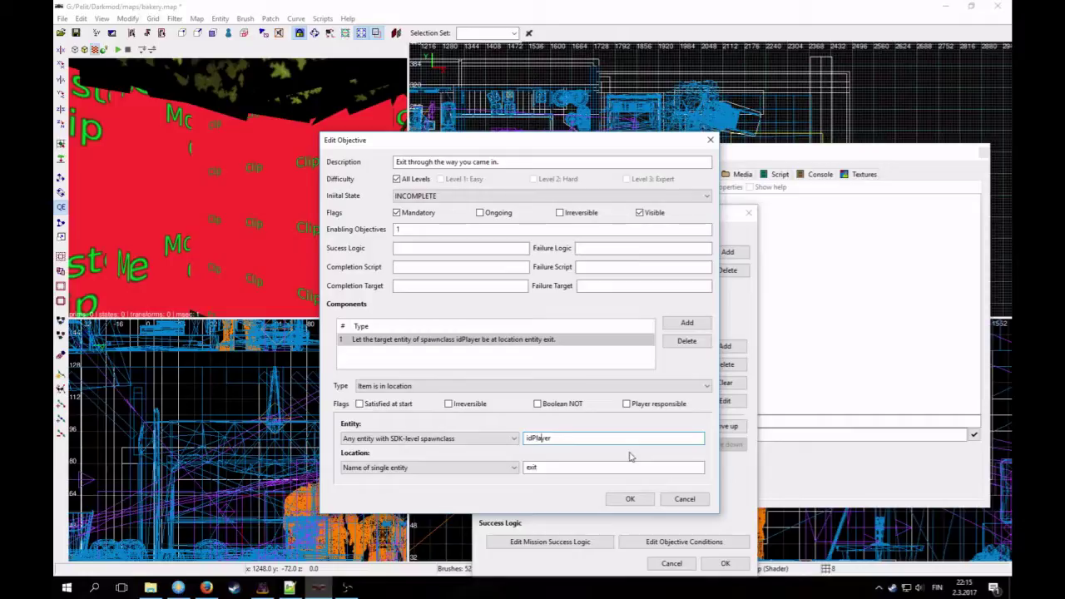
key(Tab)
click(530, 466)
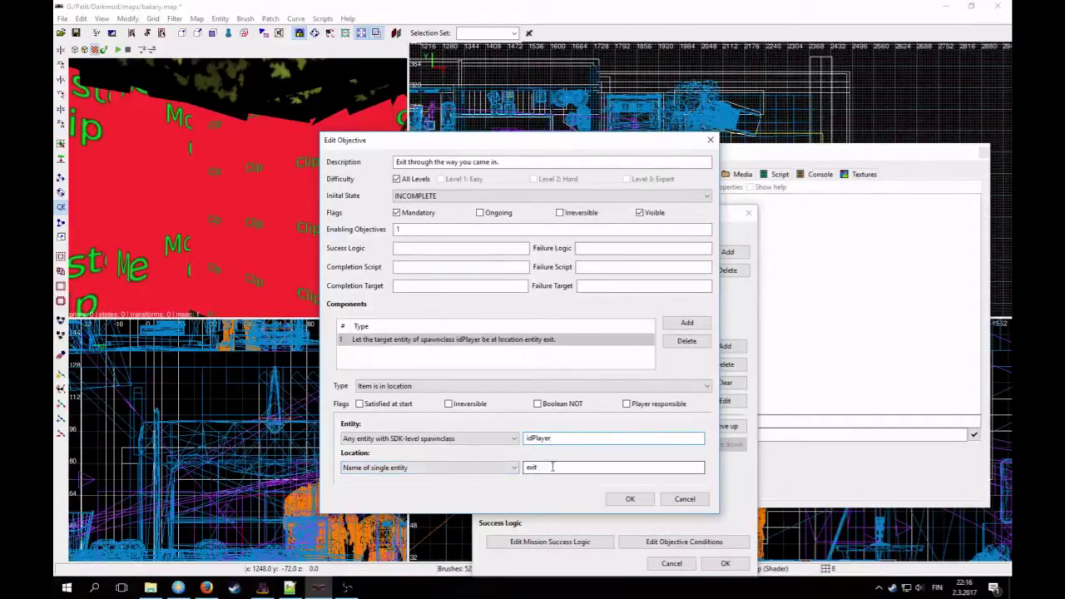
key(BackSpace)
key(BackSpace)
key(BackSpace)
key(BackSpace)
text(player_)
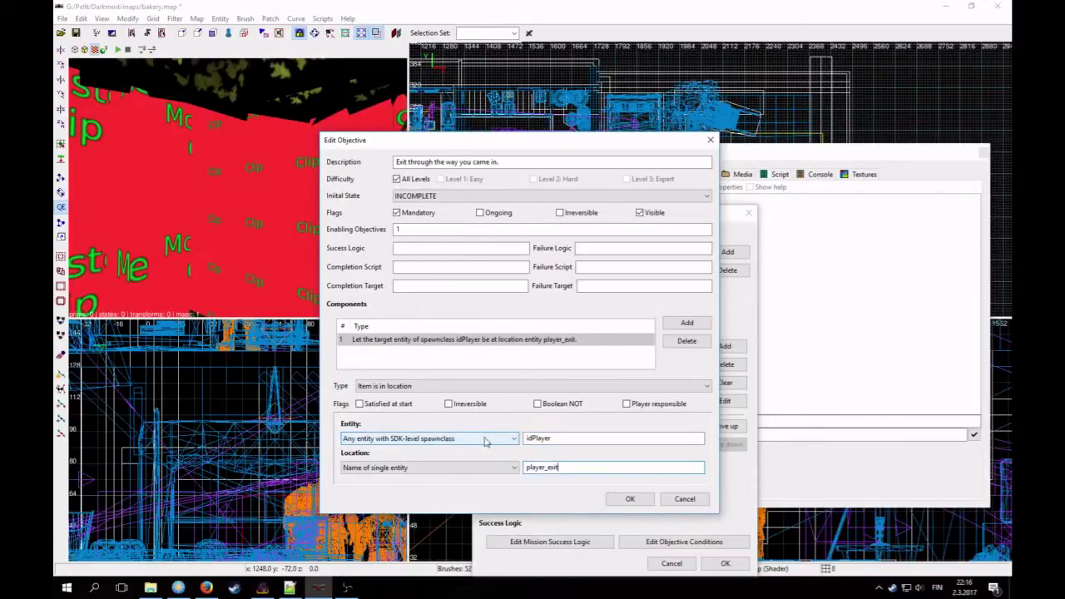
click(628, 499)
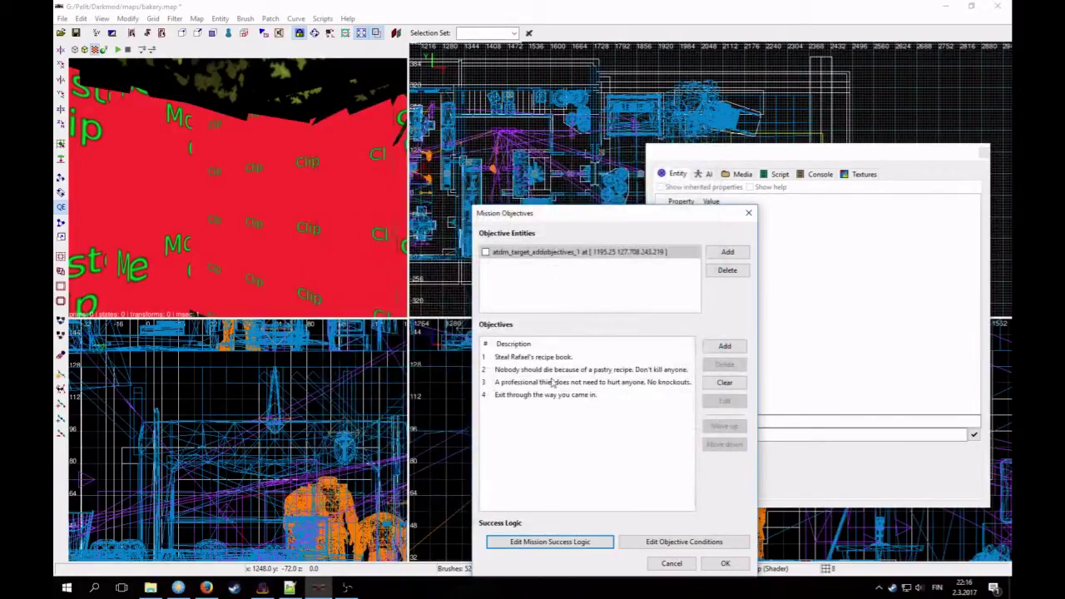
click(725, 563)
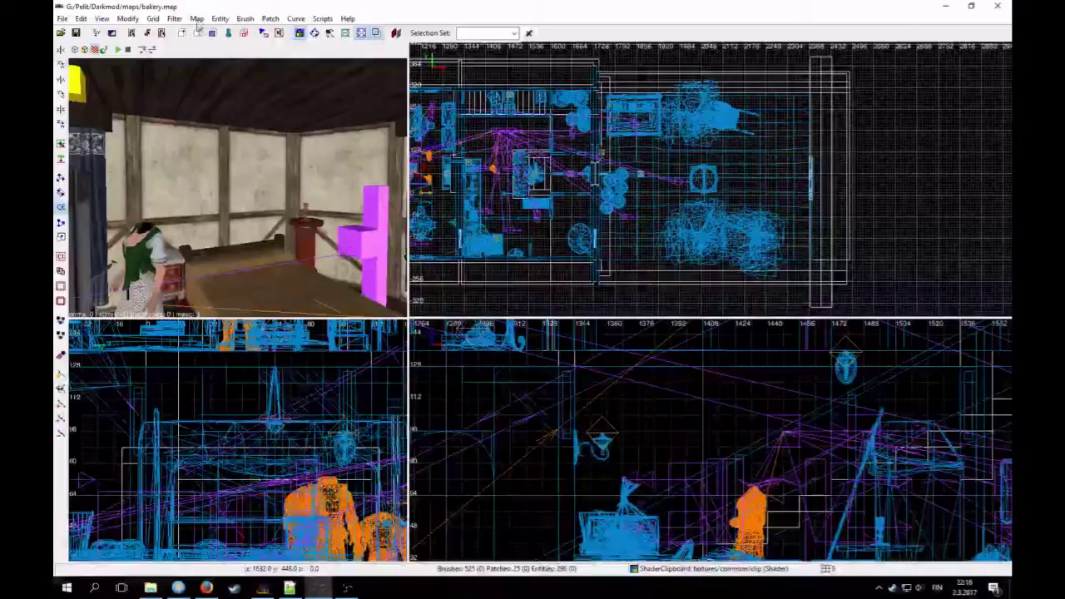
Step: Check which item entity the recipe book objective's "Player possesses item" component refers to, and close the mission objectives
click(197, 18)
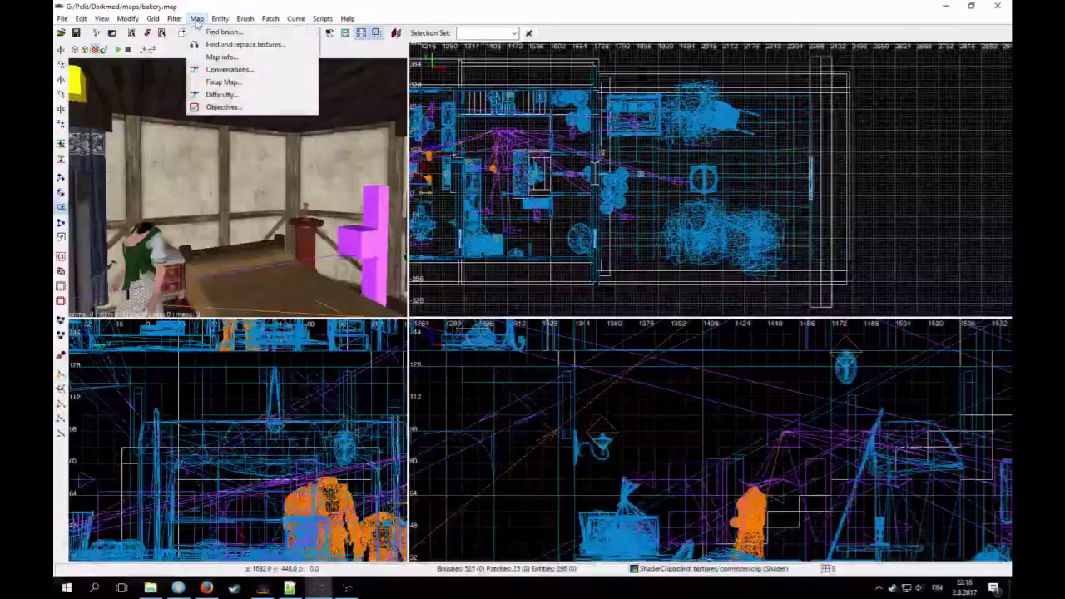
click(220, 107)
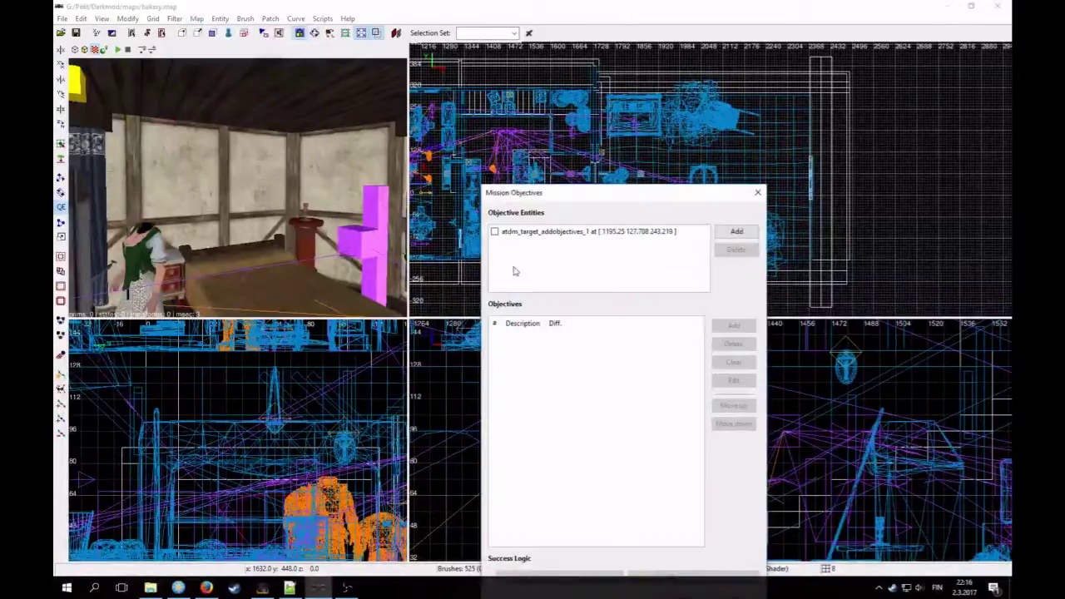
click(536, 233)
click(550, 338)
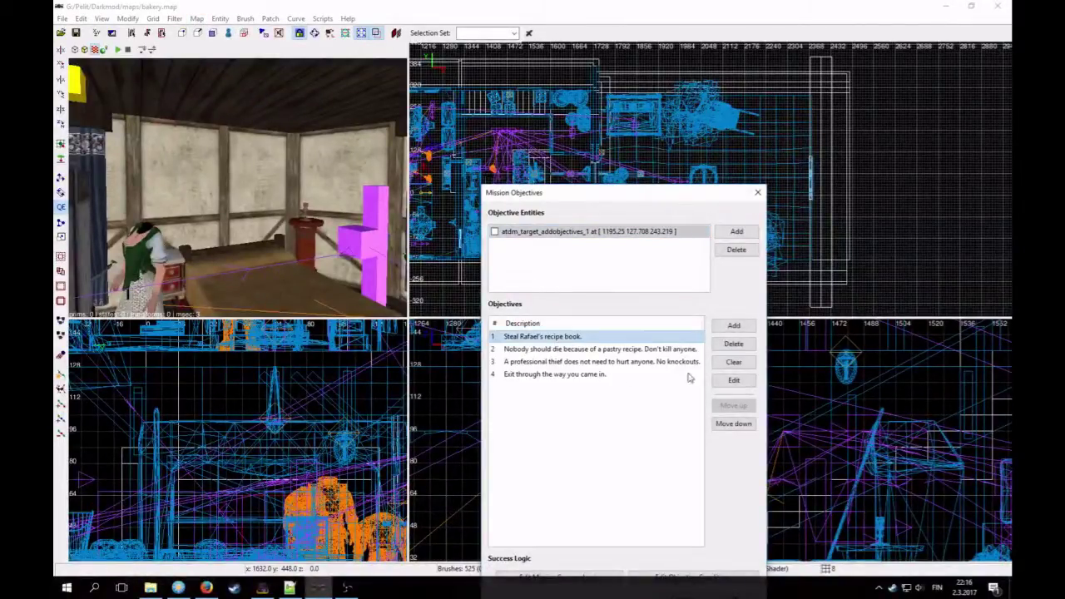
click(733, 380)
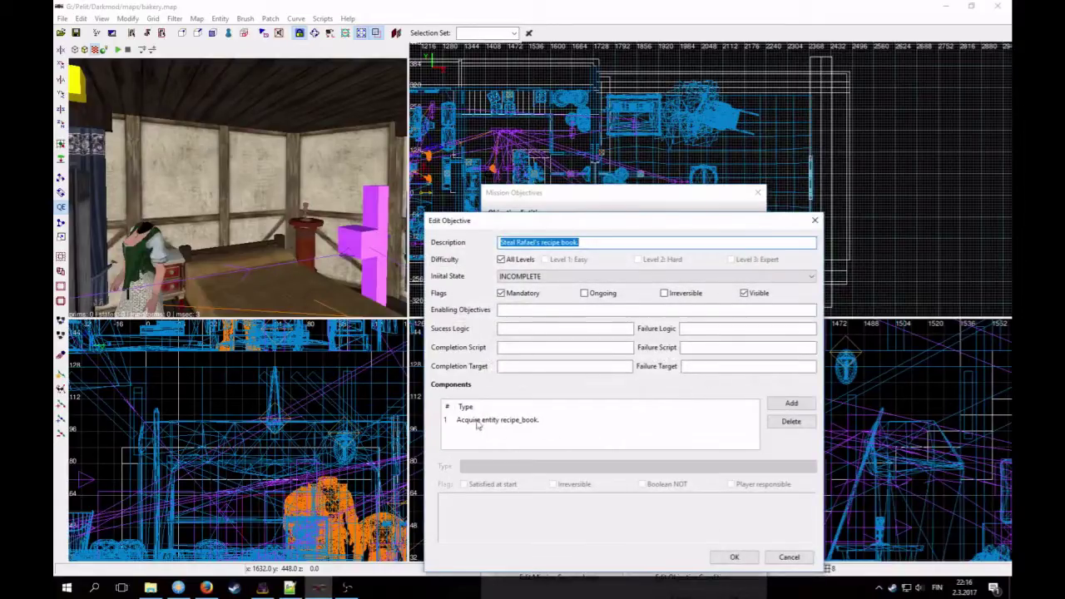
click(478, 421)
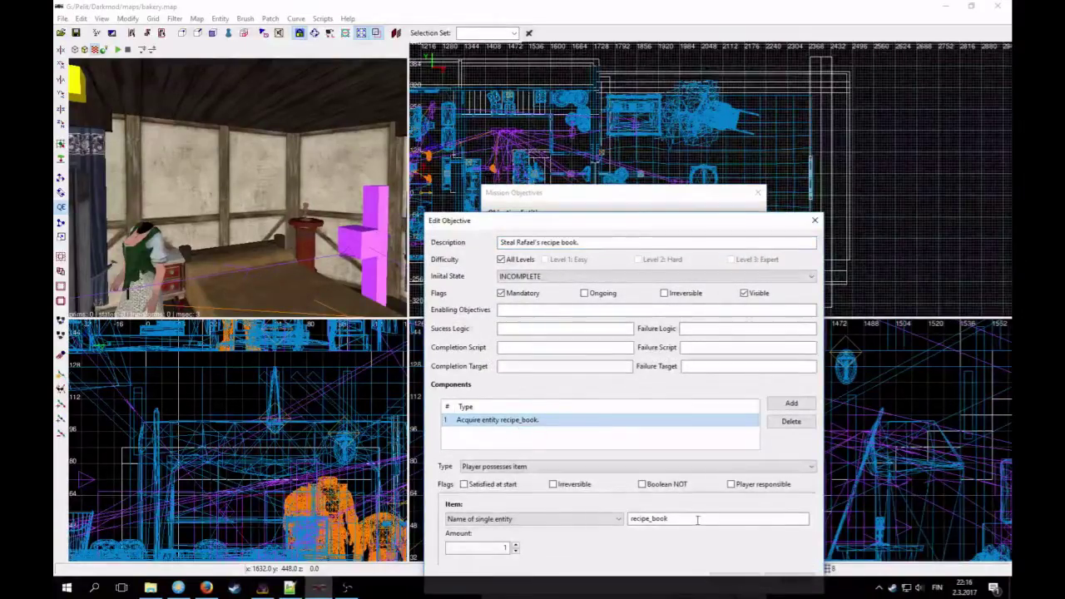
drag(672, 520, 618, 518)
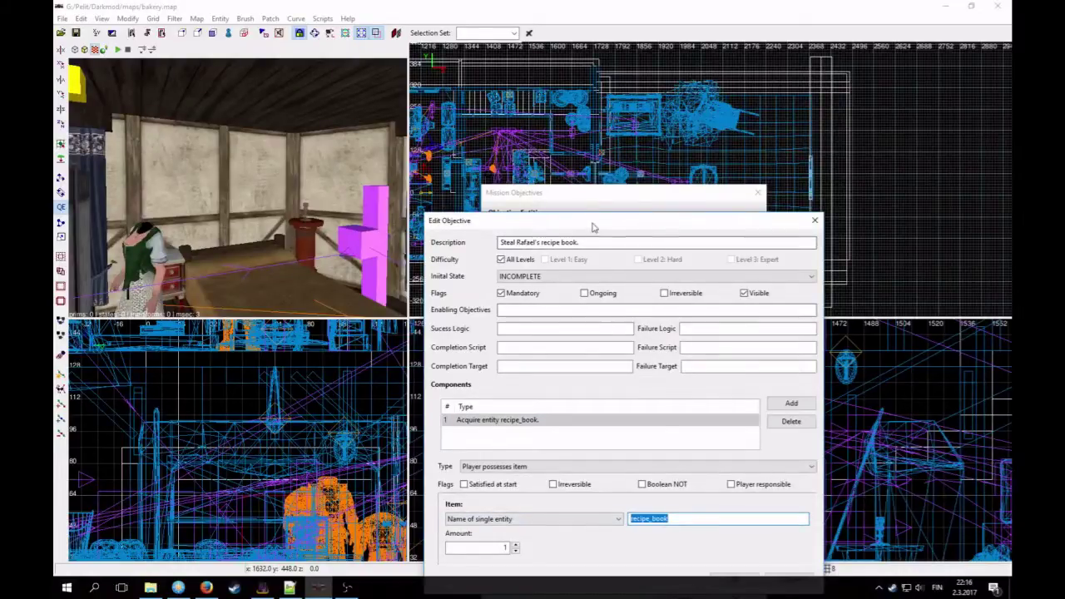
click(697, 497)
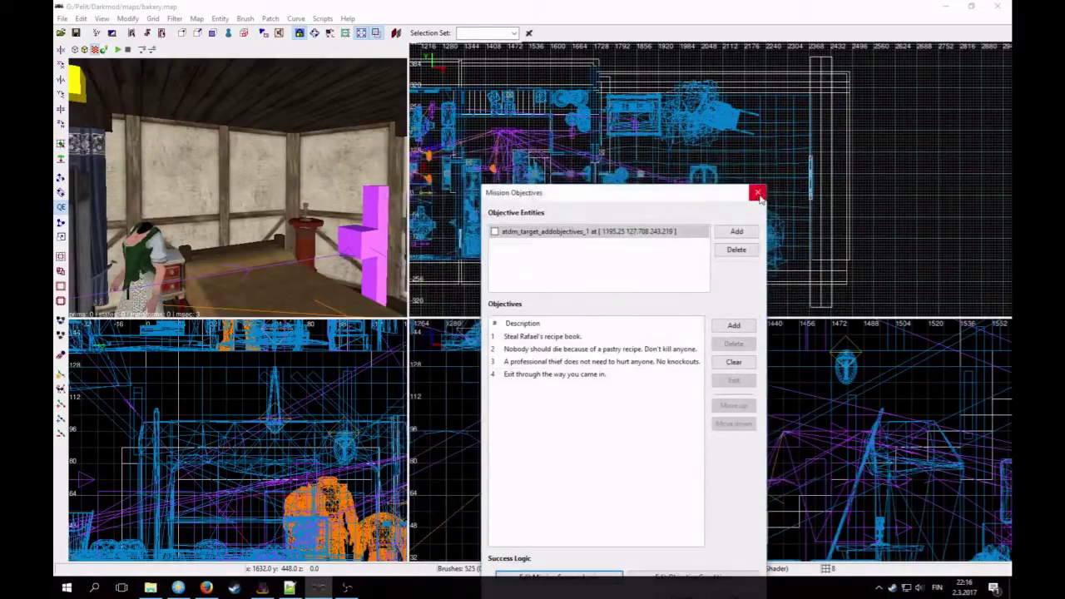
click(757, 192)
Step: Create an atdm:moveable_custom_item entity near the bed in the bedroom corner
right_click(346, 204)
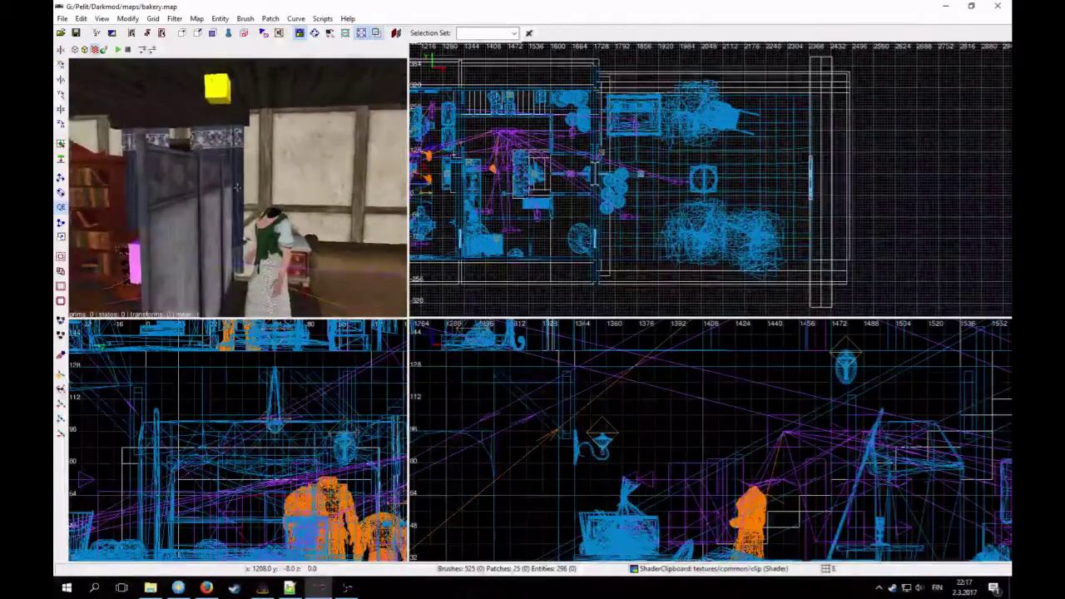
right_click(269, 202)
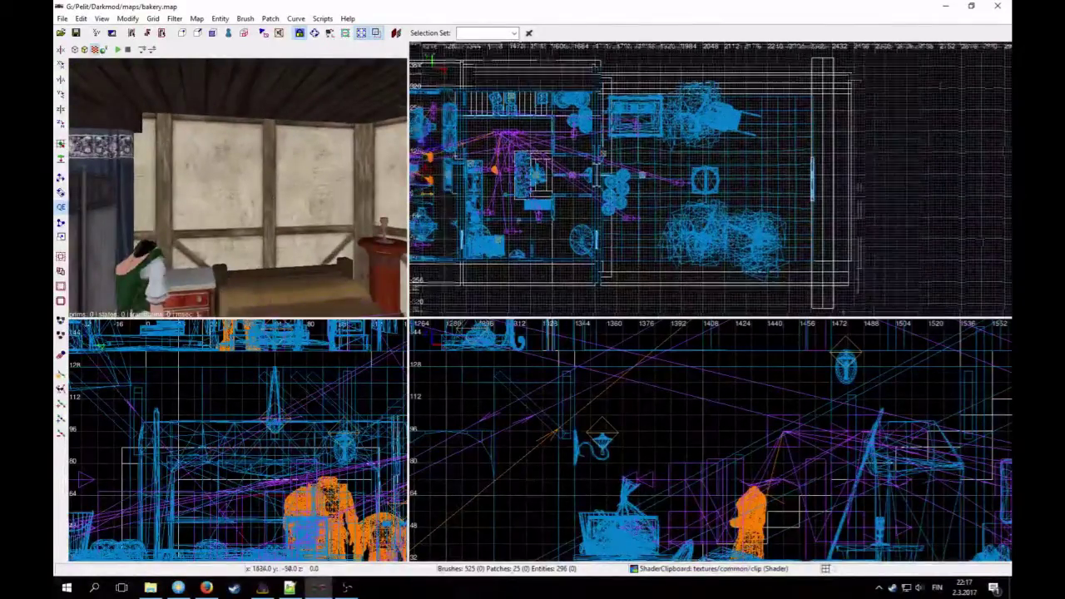
scroll(524, 231, up, 2)
shift+click(270, 235)
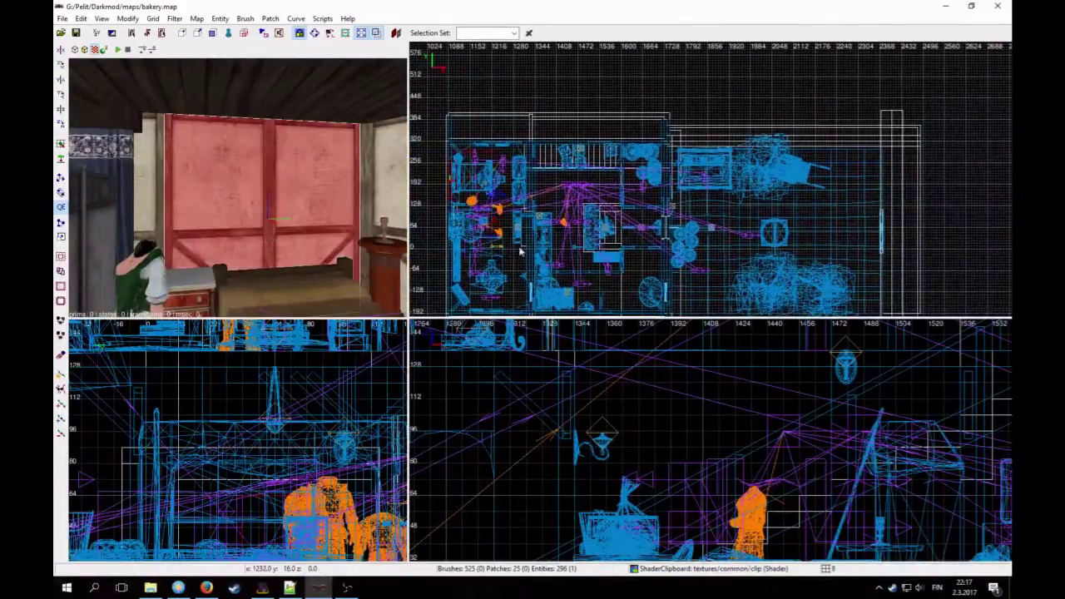
scroll(582, 250, up, 2)
scroll(557, 231, up, 2)
key(Escape)
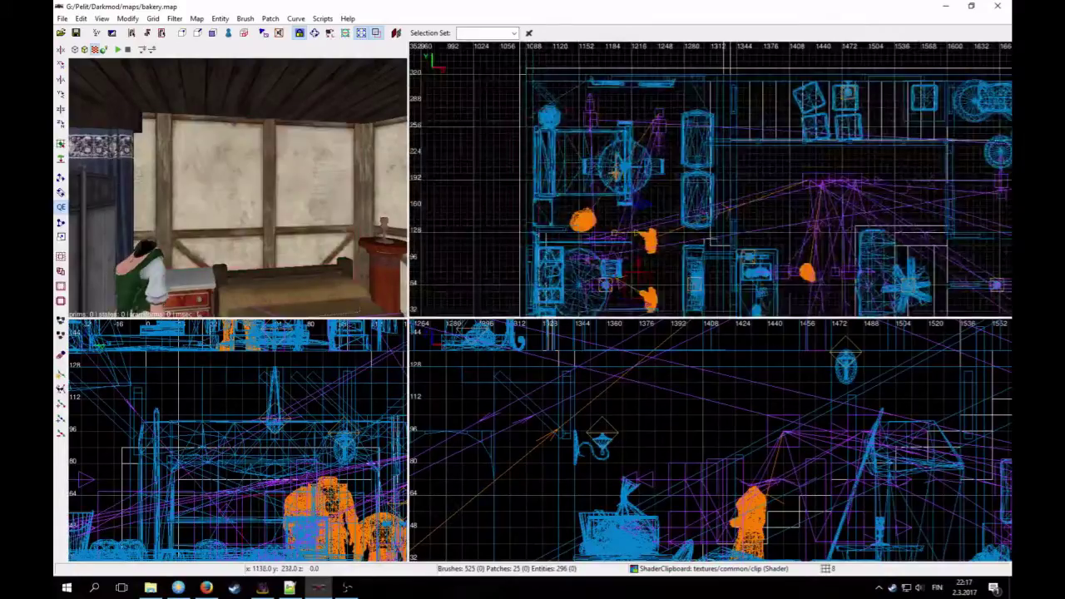
right_click(566, 153)
click(601, 163)
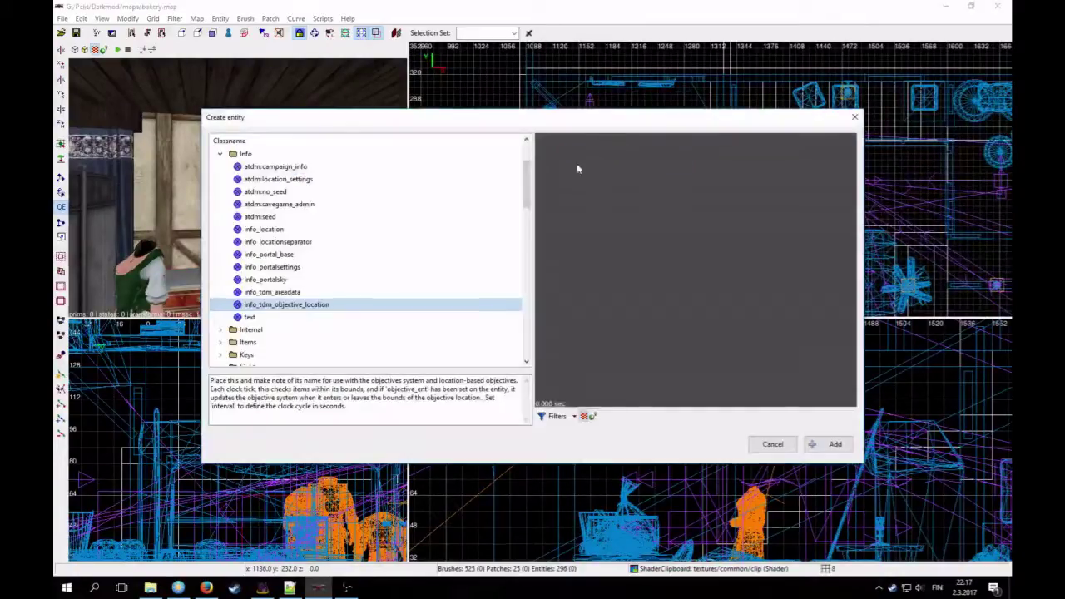
click(220, 154)
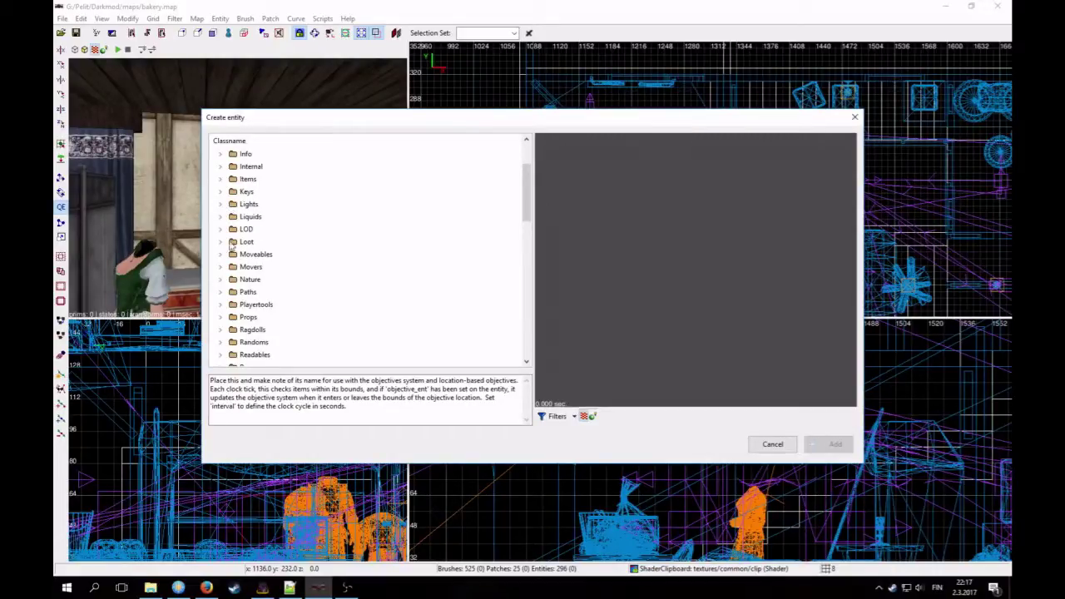
click(220, 179)
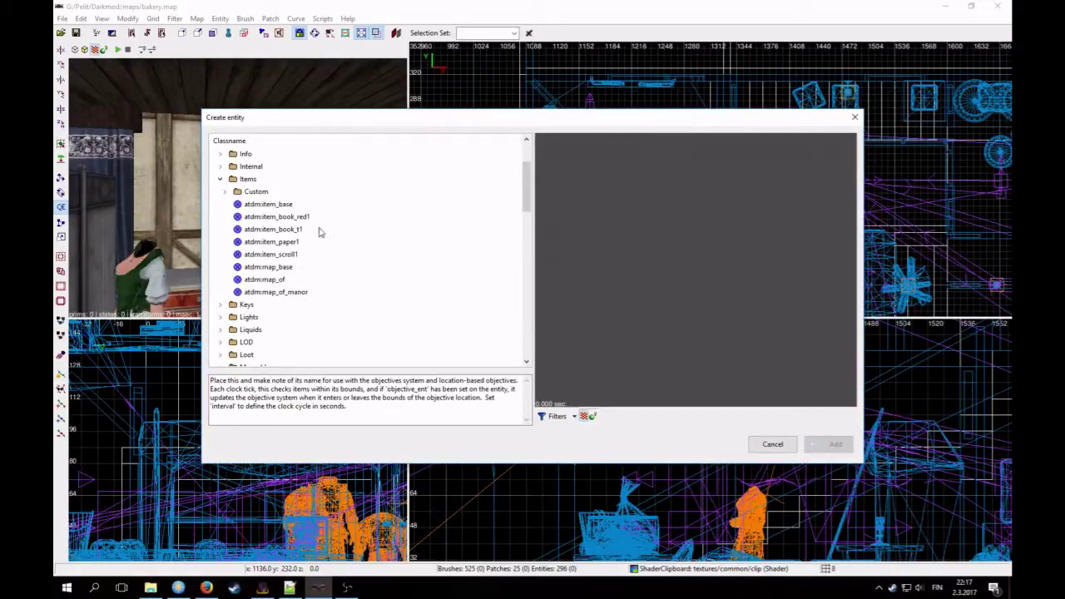
click(224, 191)
click(308, 217)
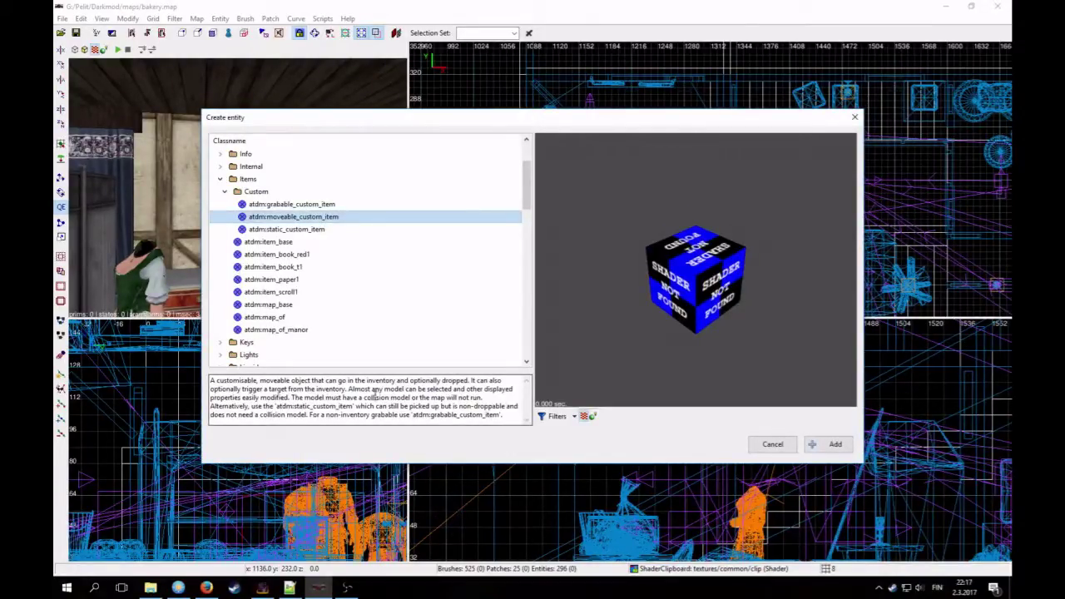
drag(366, 383, 469, 383)
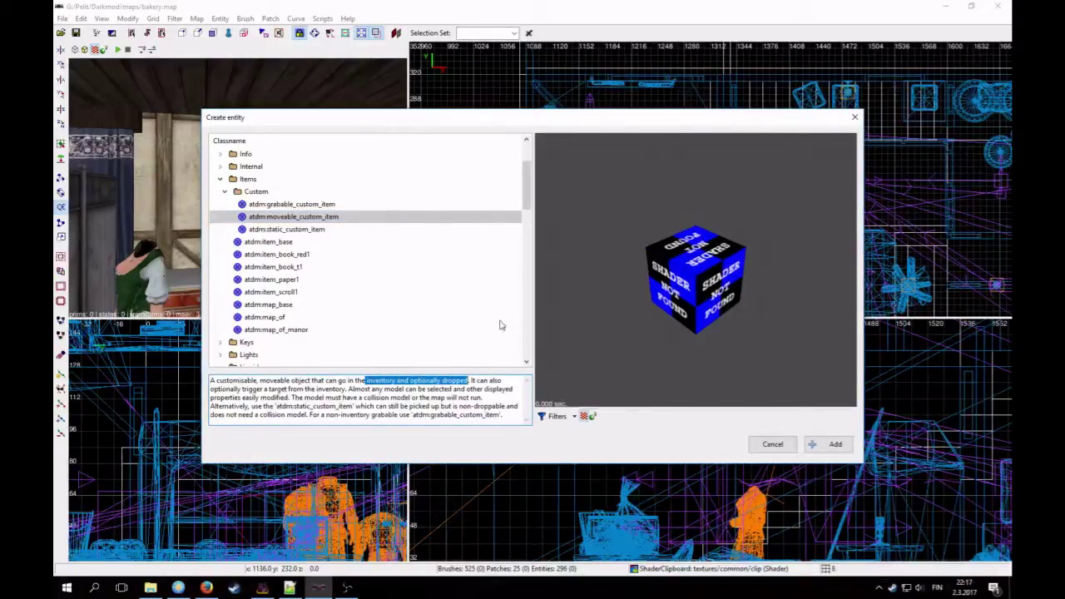
click(836, 445)
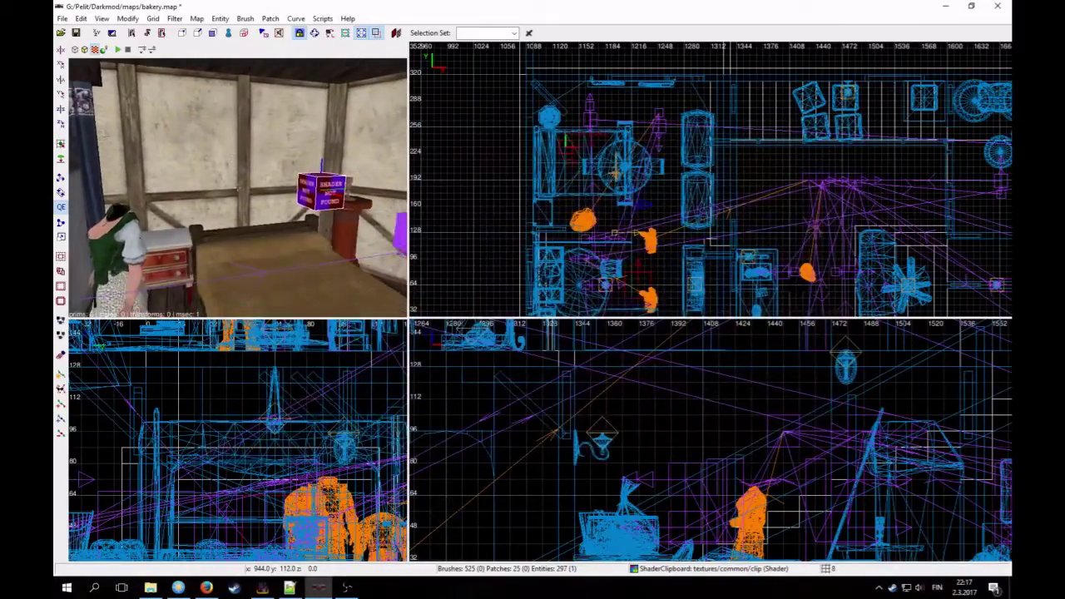
Step: Select the accounting book on the desk, hide its inherited properties and pick its model property
key(Down)
key(Down)
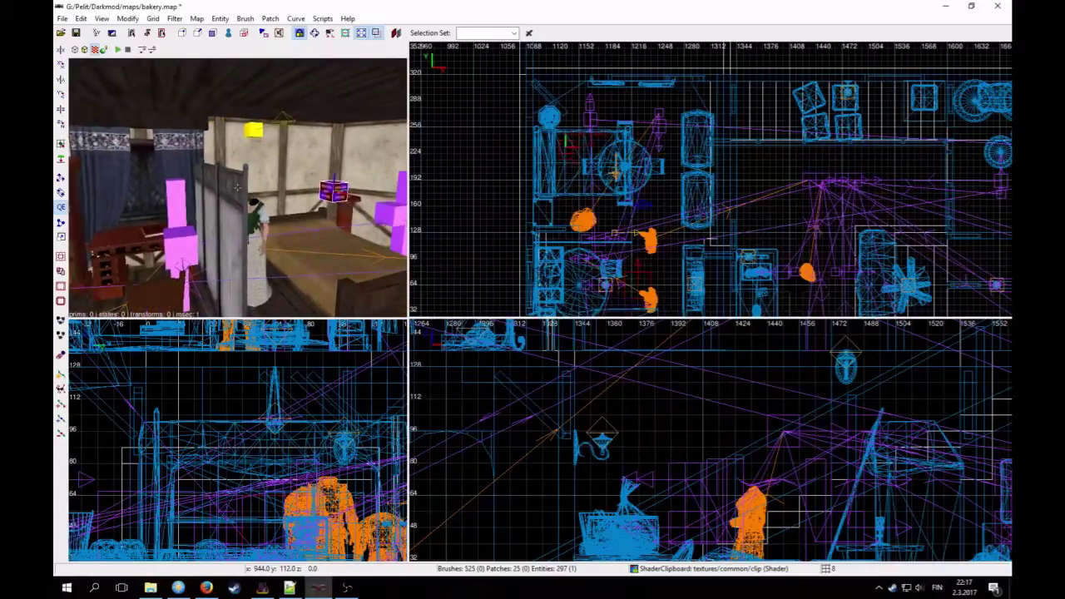
right_click(352, 247)
key(Escape)
shift+click(158, 238)
key(n)
click(708, 187)
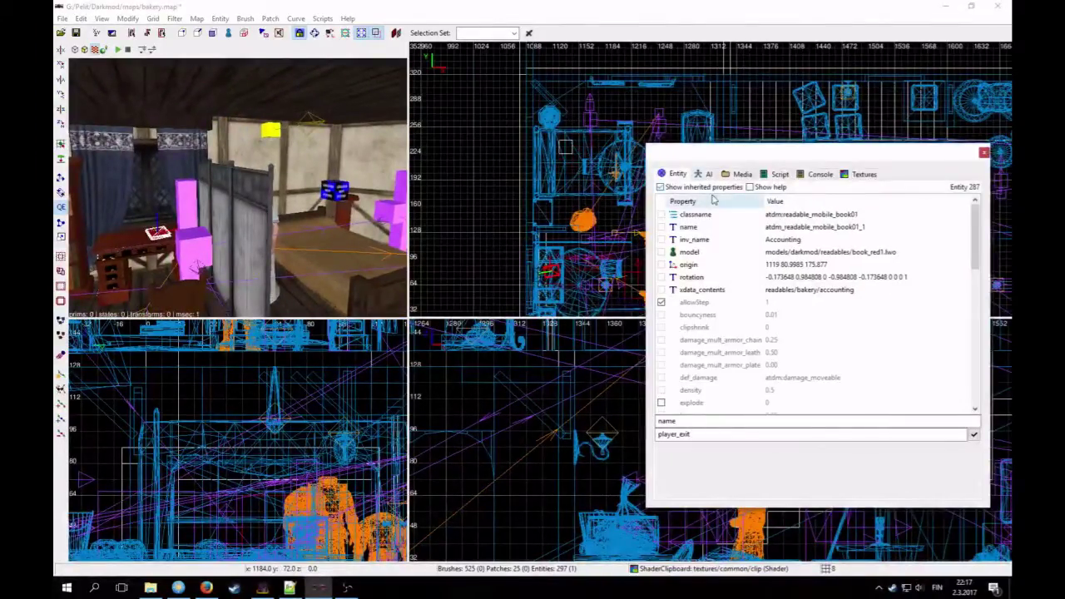
click(703, 187)
click(734, 253)
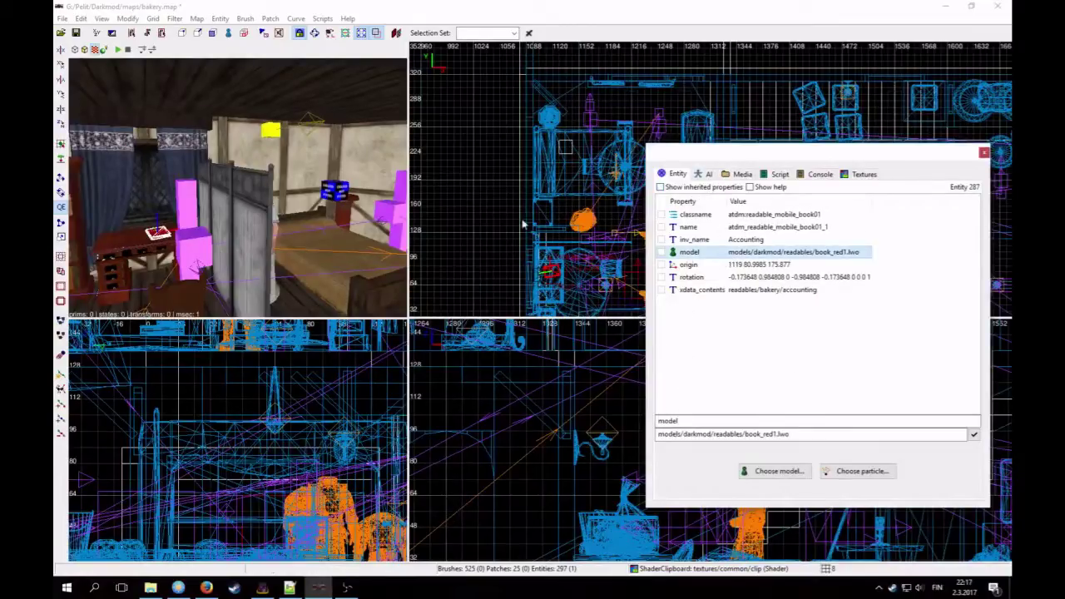
Step: Assign the model models/darkmod/readables/book_red1.lwo to the new moveable custom item beside the bed
right_click(247, 218)
key(Up)
right_click(247, 218)
key(Escape)
shift+click(238, 238)
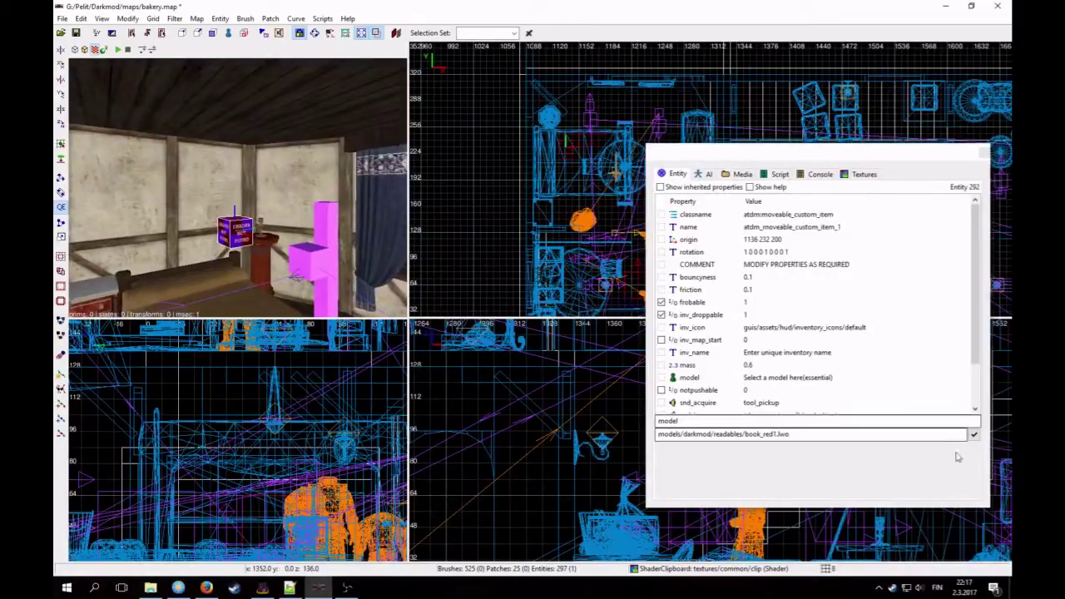
click(973, 434)
Step: Try to set the custom item's inv_name property to Recipe Book
right_click(325, 271)
key(Up)
key(Up)
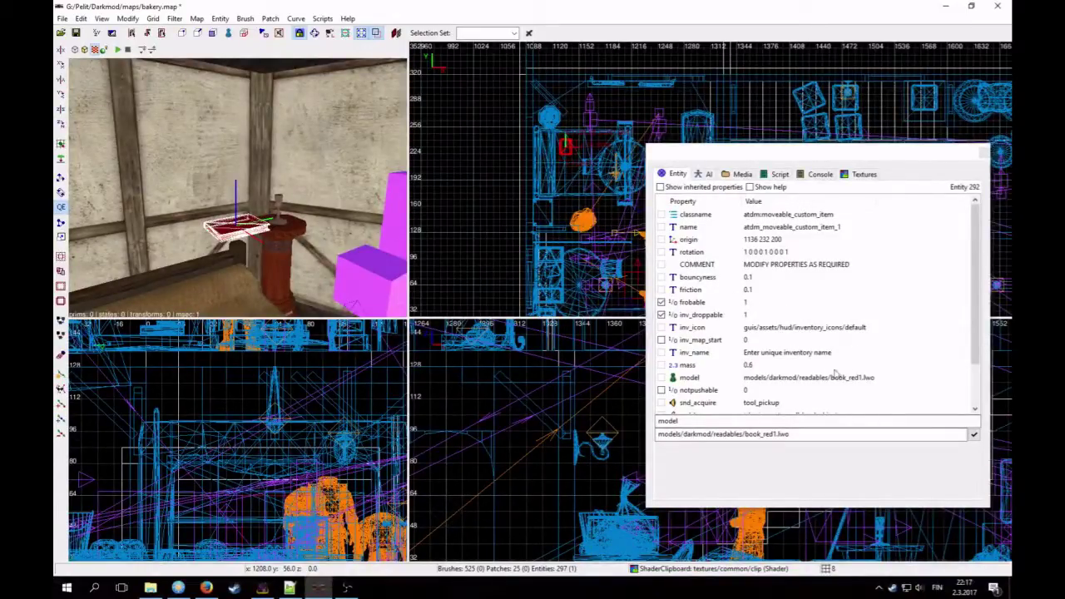
click(786, 352)
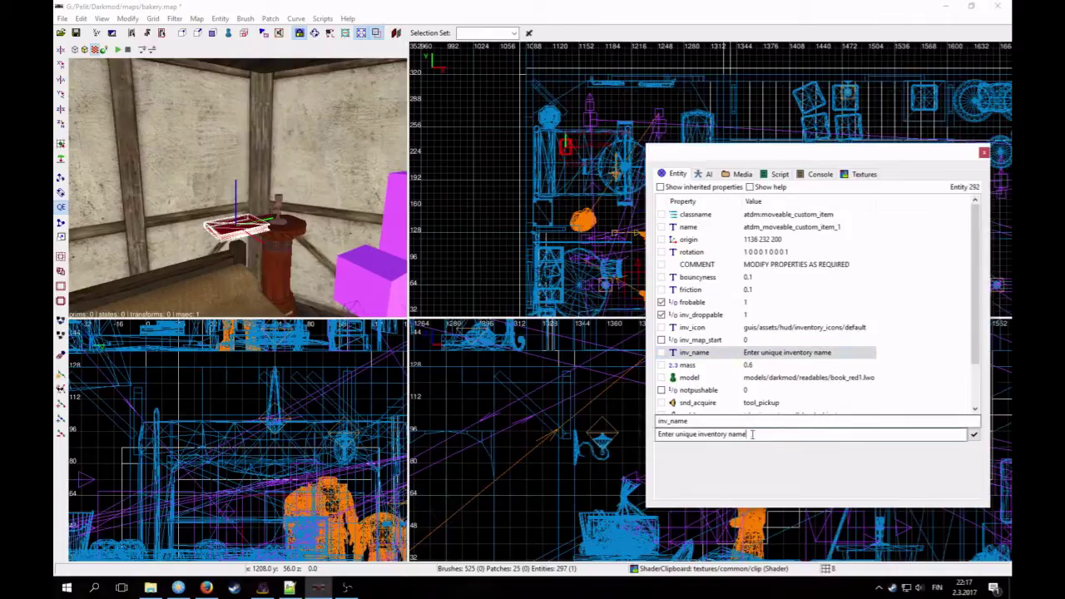
text(Recipe)
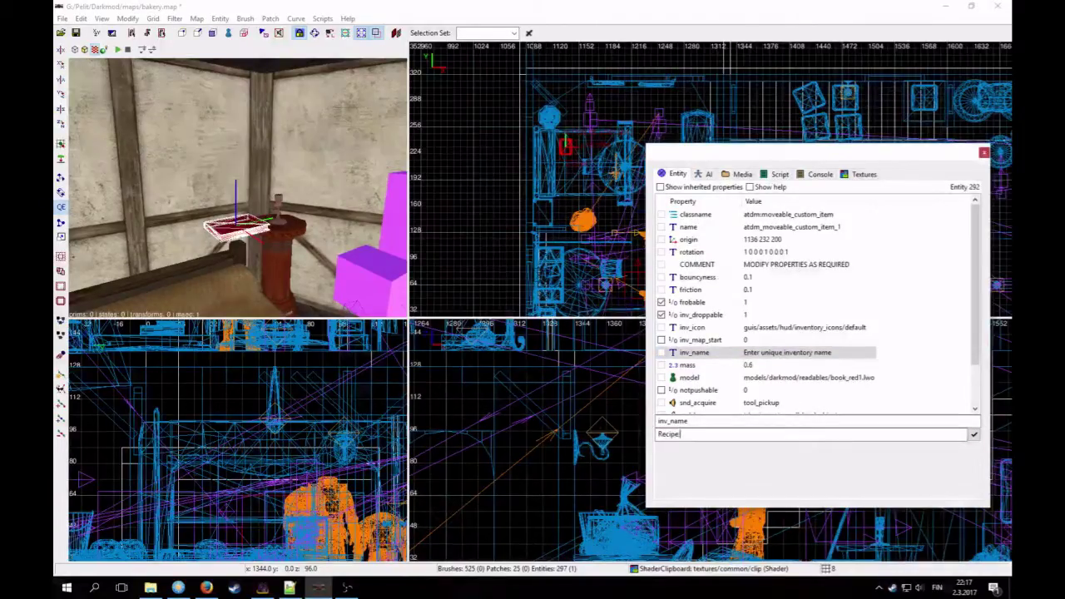
text( Book)
Step: Change the custom item's model to book_red1_small.lwo from the readables models
click(744, 377)
click(778, 472)
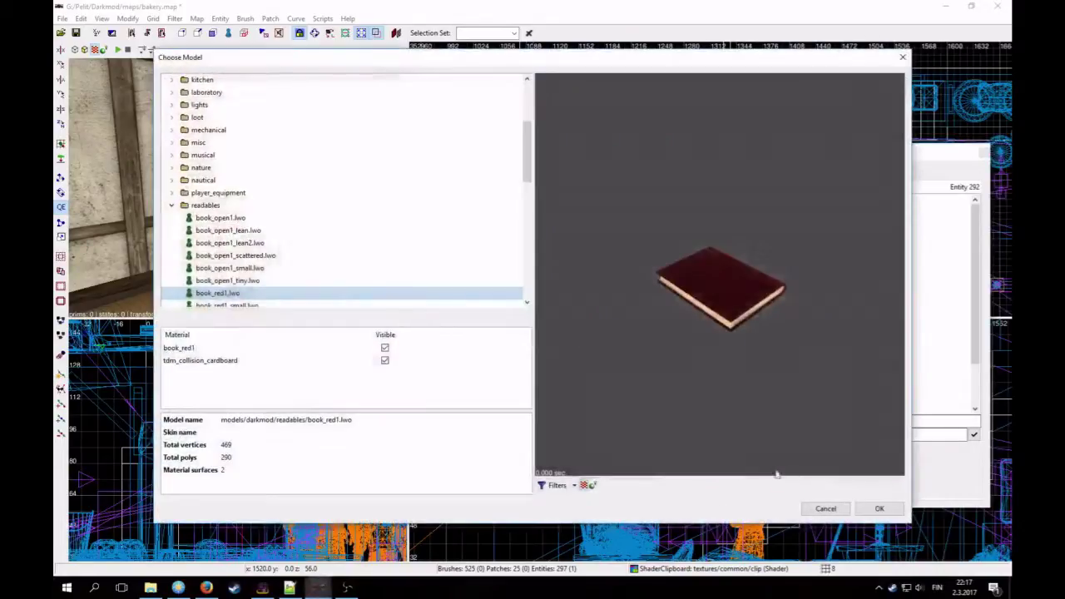
click(257, 280)
key(Down)
key(Down)
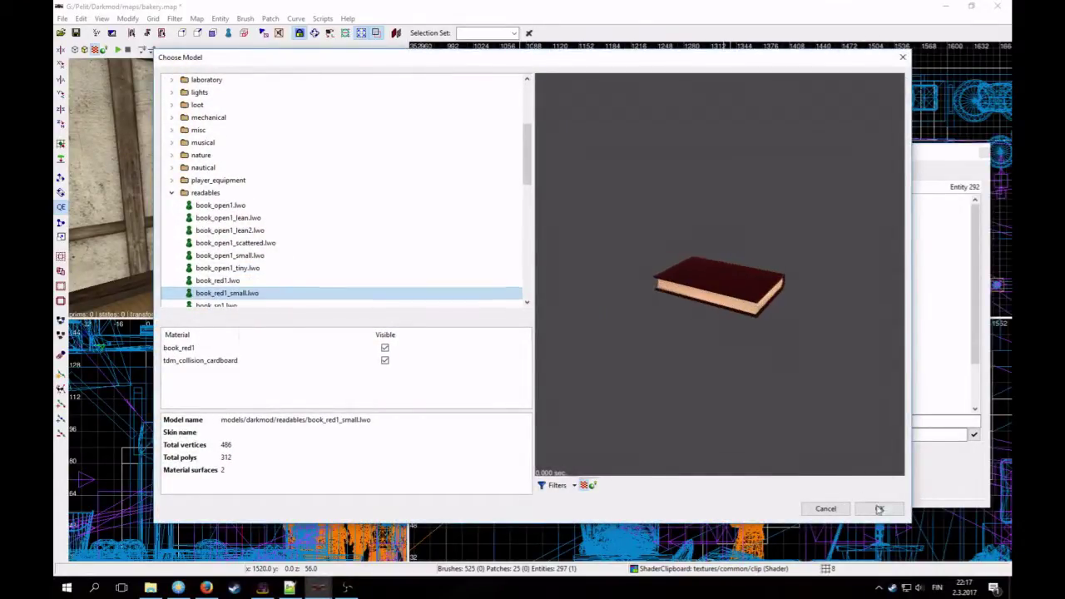
click(879, 509)
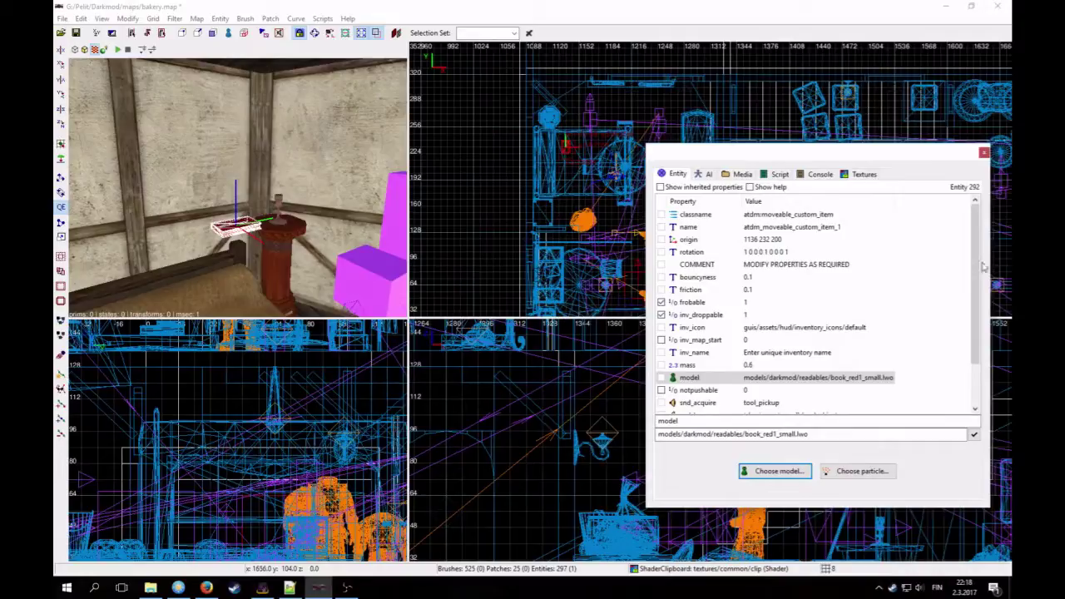
Step: Compare the custom item's snd_bounce property with the inherited snd_bounce and object hardness properties of the accounting book on the desk
scroll(980, 320, down, 2)
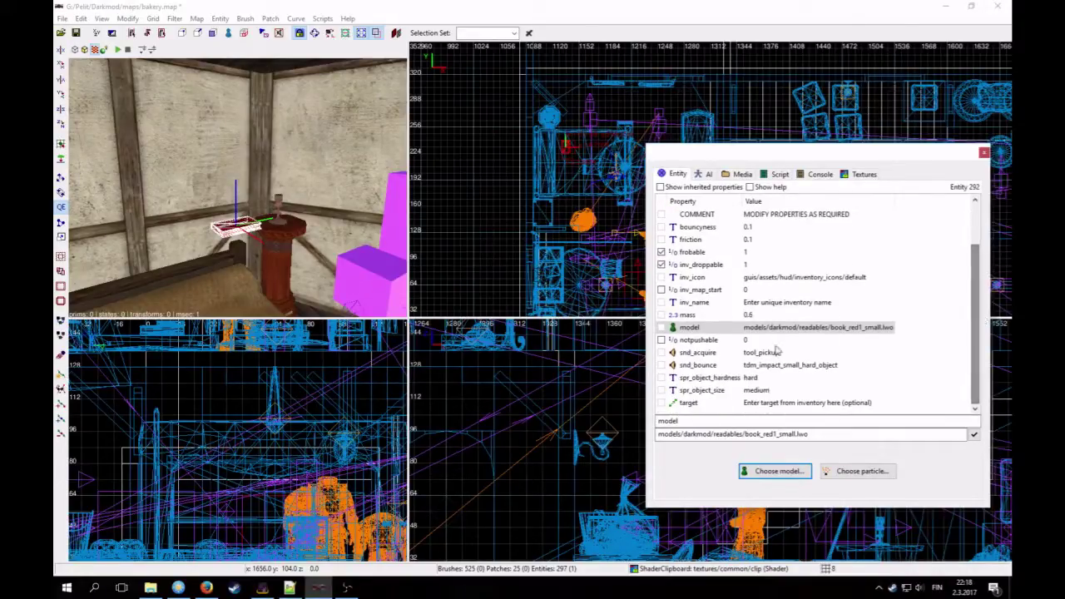
click(779, 368)
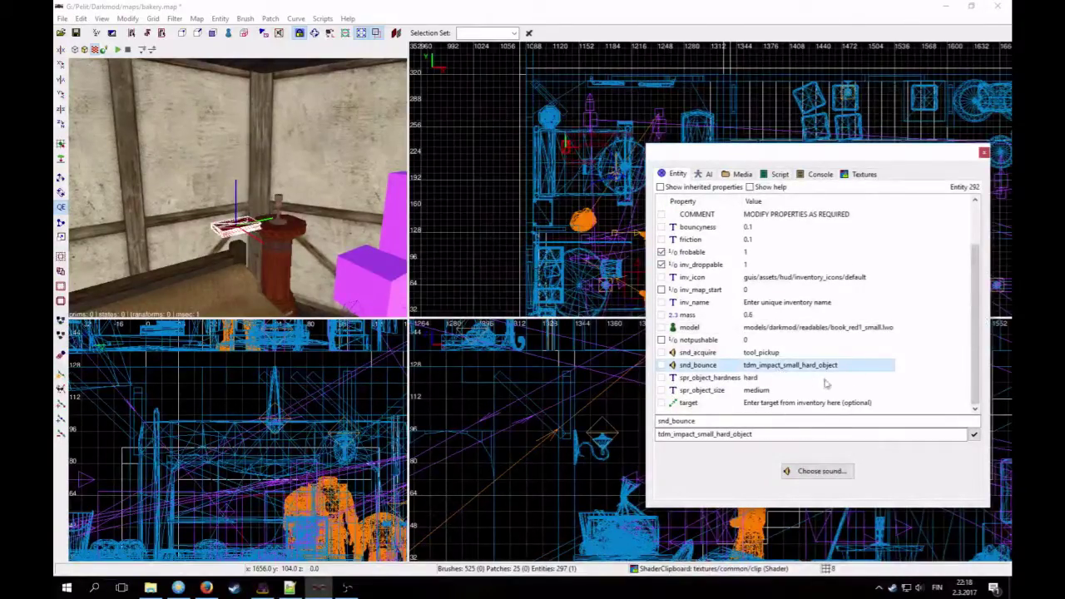
right_click(260, 216)
right_click(260, 216)
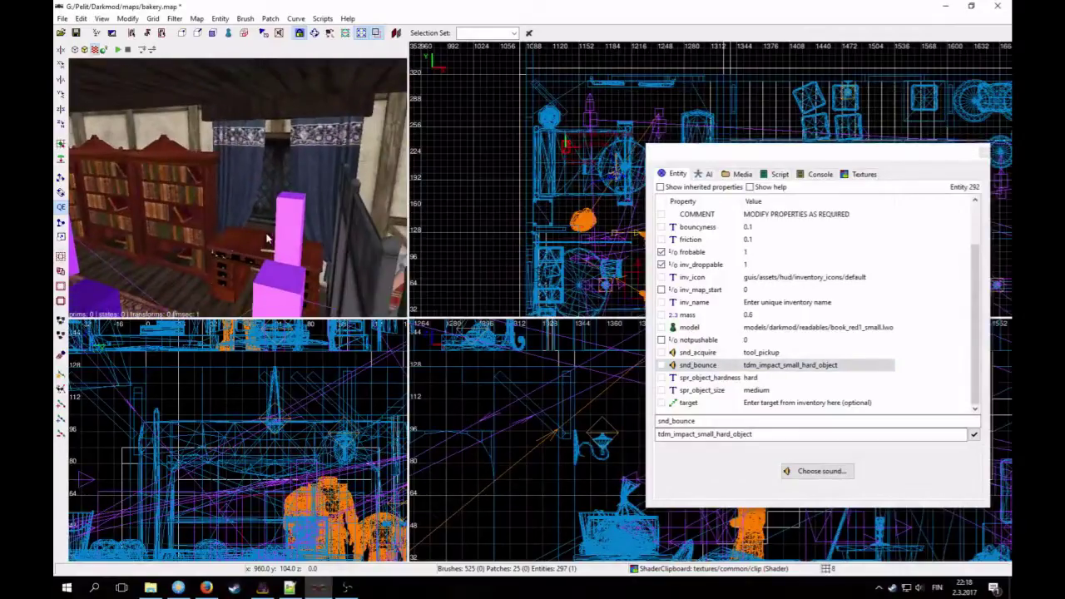
click(271, 247)
click(660, 186)
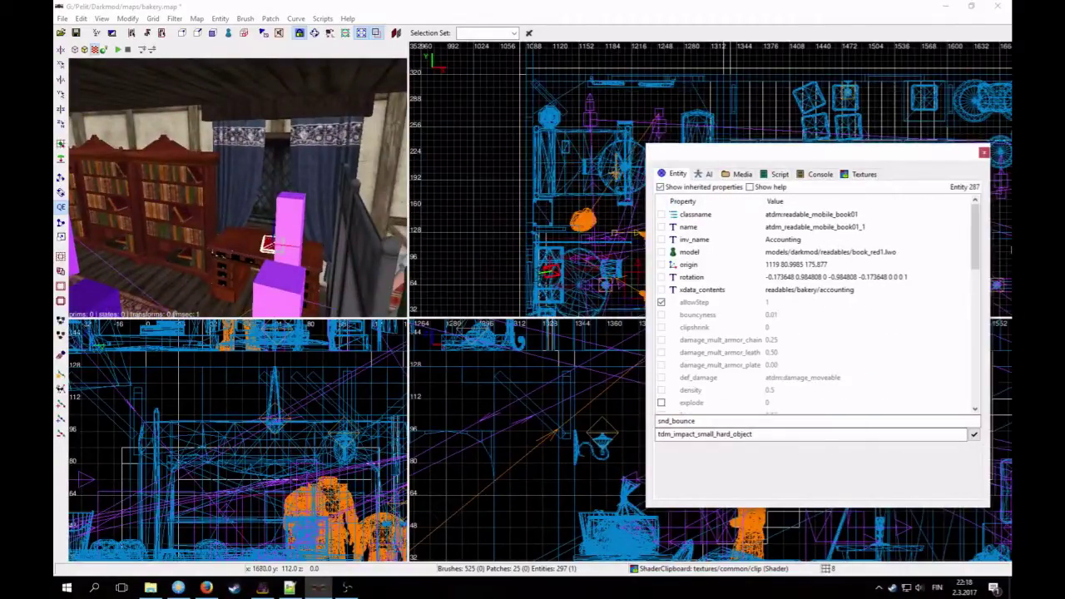
drag(981, 250, 982, 330)
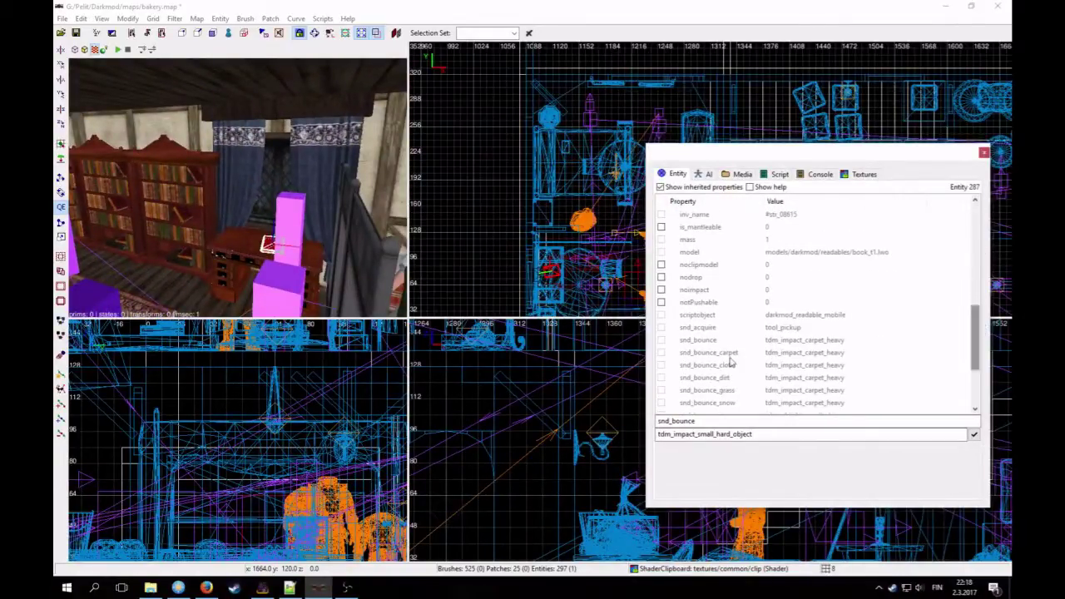
click(768, 342)
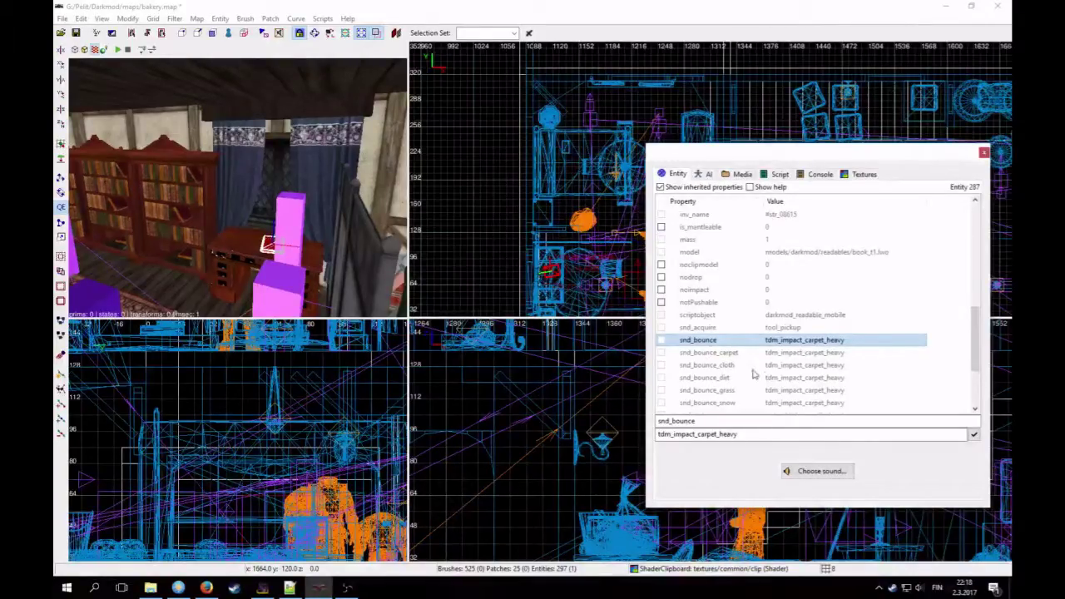
scroll(793, 380, down, 2)
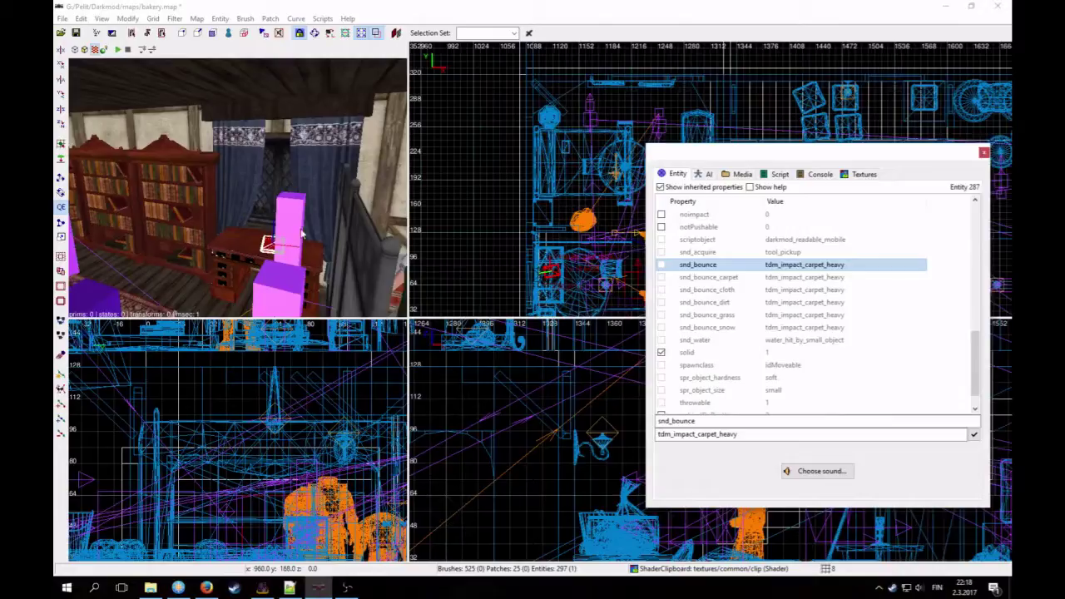
right_click(241, 210)
right_click(240, 209)
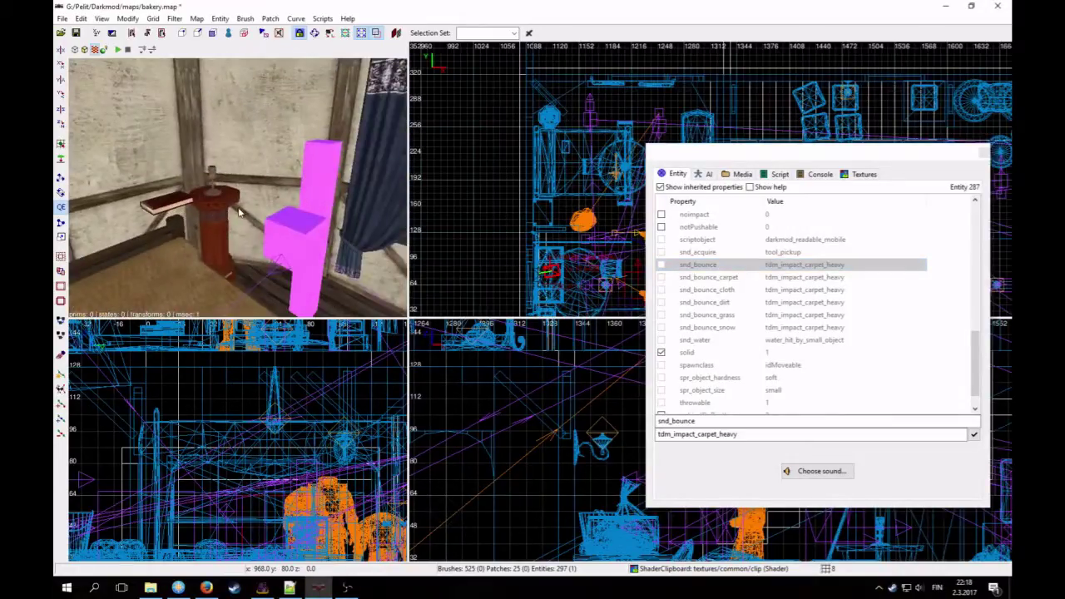
Step: Set the snd_bounce property of the red custom item beside the bed to tdm_impact_carpet_heavy
key(Escape)
shift+click(169, 205)
click(974, 435)
scroll(861, 386, down, 3)
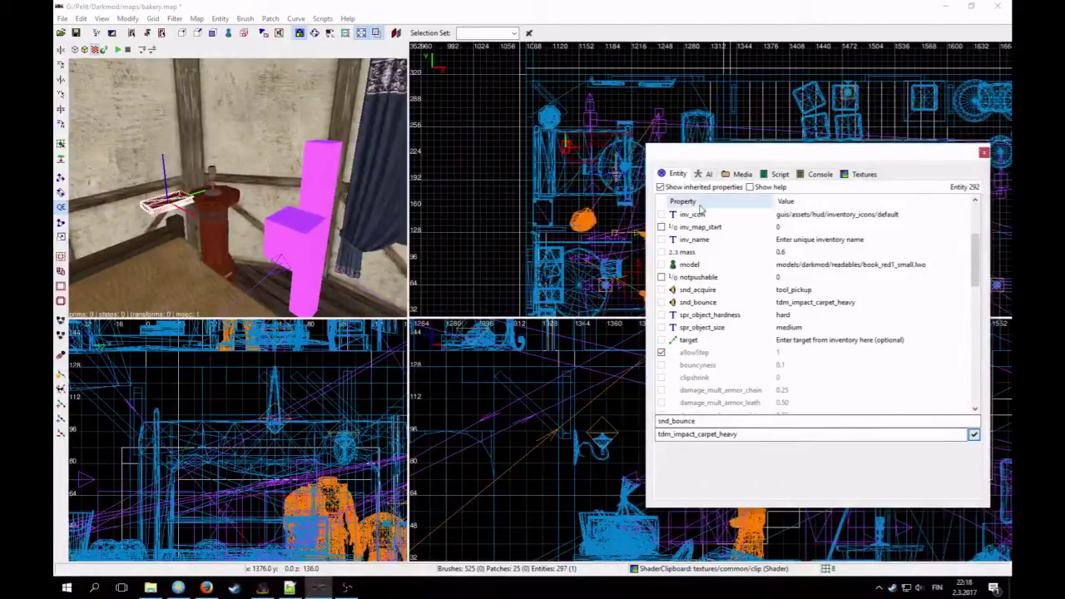
Step: Rename the custom item entity as recipe_book, with inherited properties hidden
scroll(712, 201, up, 2)
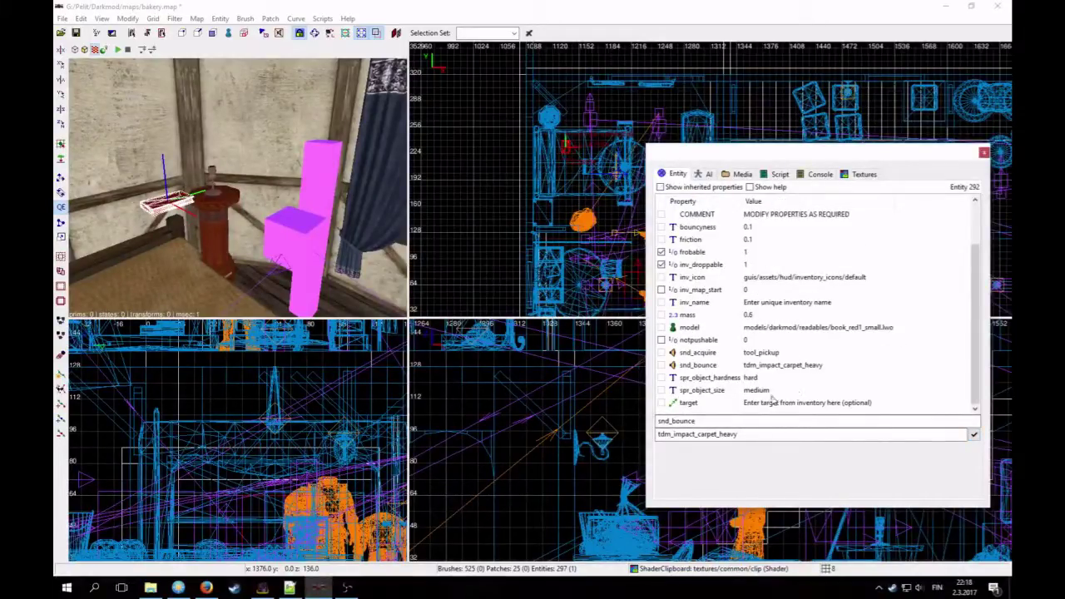
scroll(743, 378, up, 2)
click(794, 232)
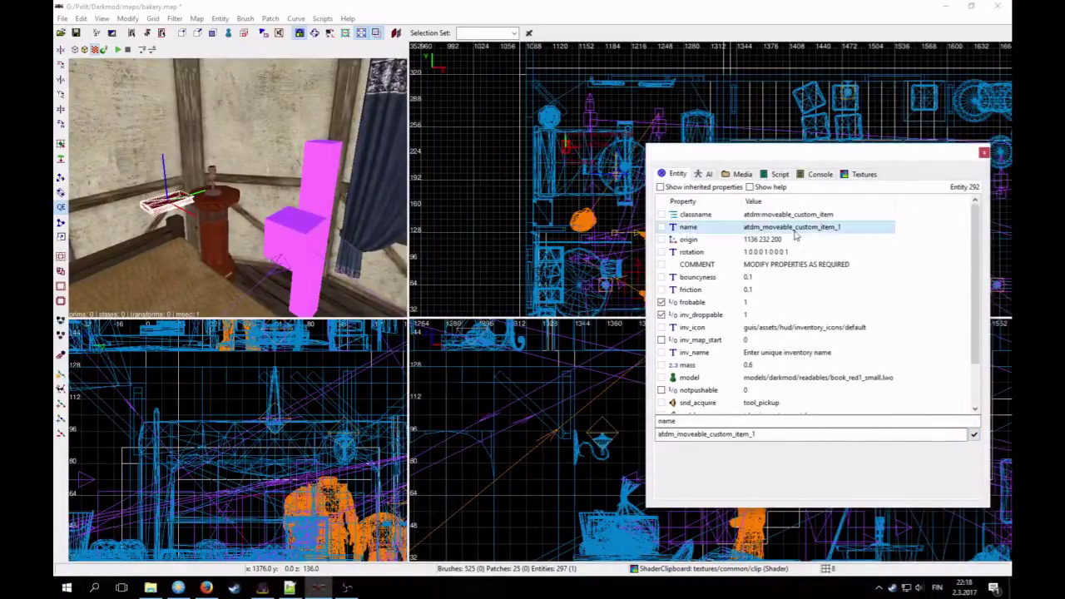
drag(762, 435, 647, 431)
text(recipe_book)
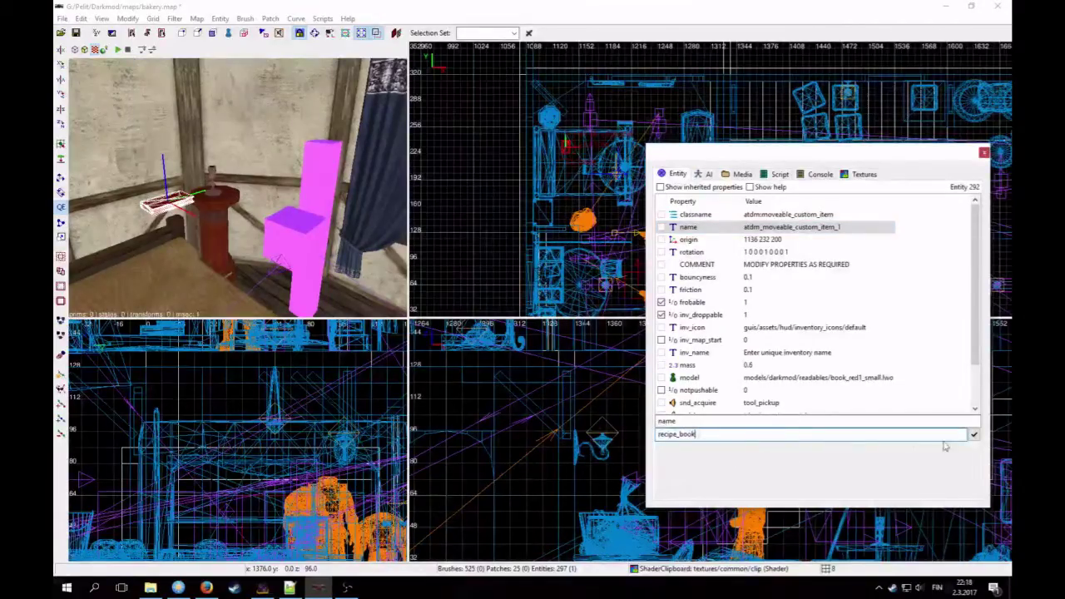
click(975, 439)
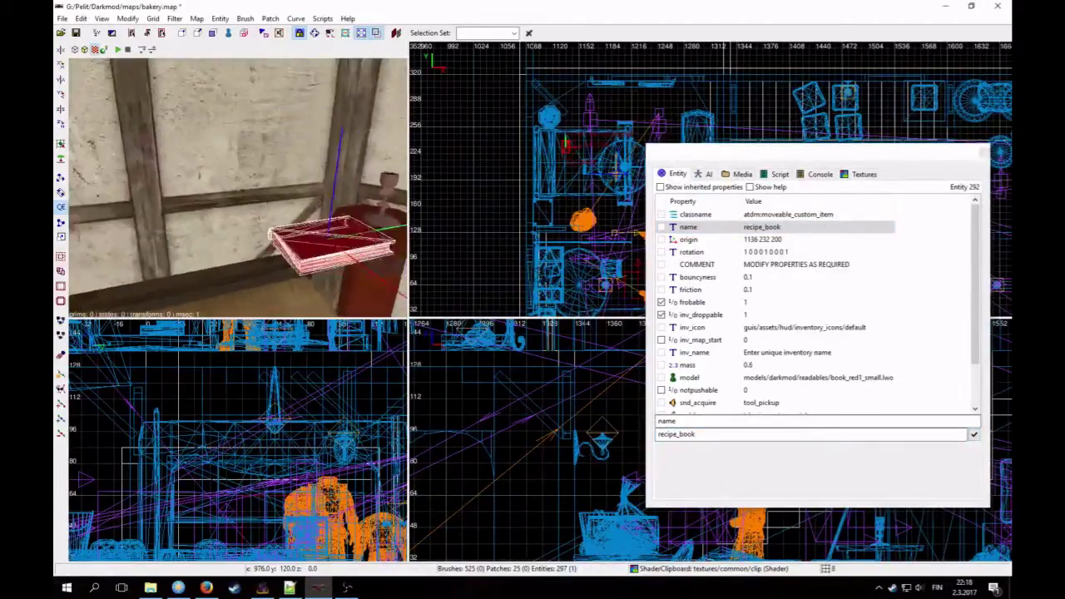
Step: Turn off the recipe book's inv_droppable property so its value is 0
key(Down)
right_click(238, 187)
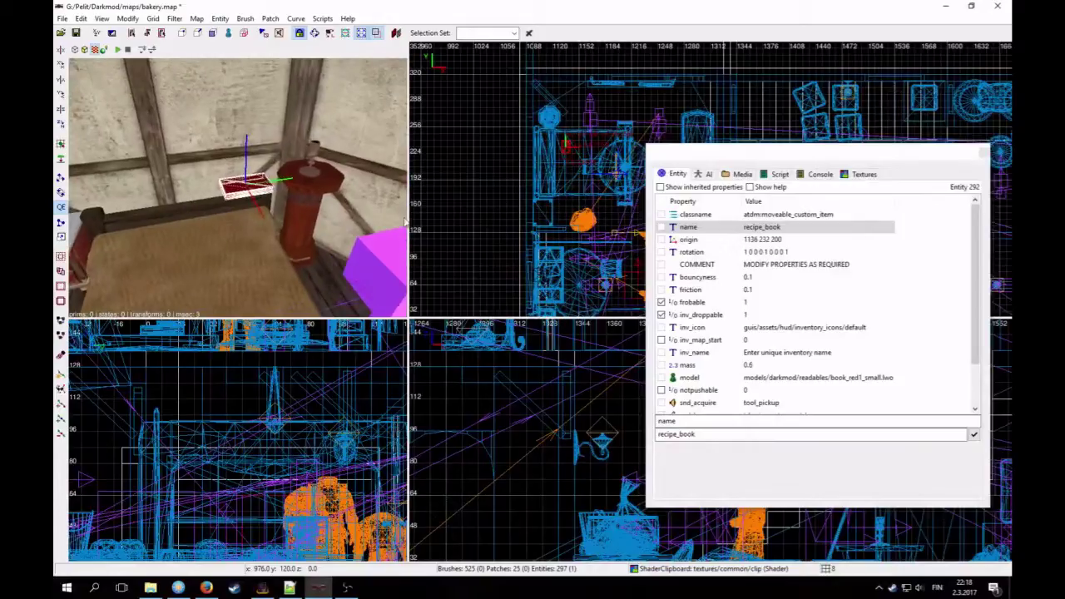
drag(976, 248, 977, 283)
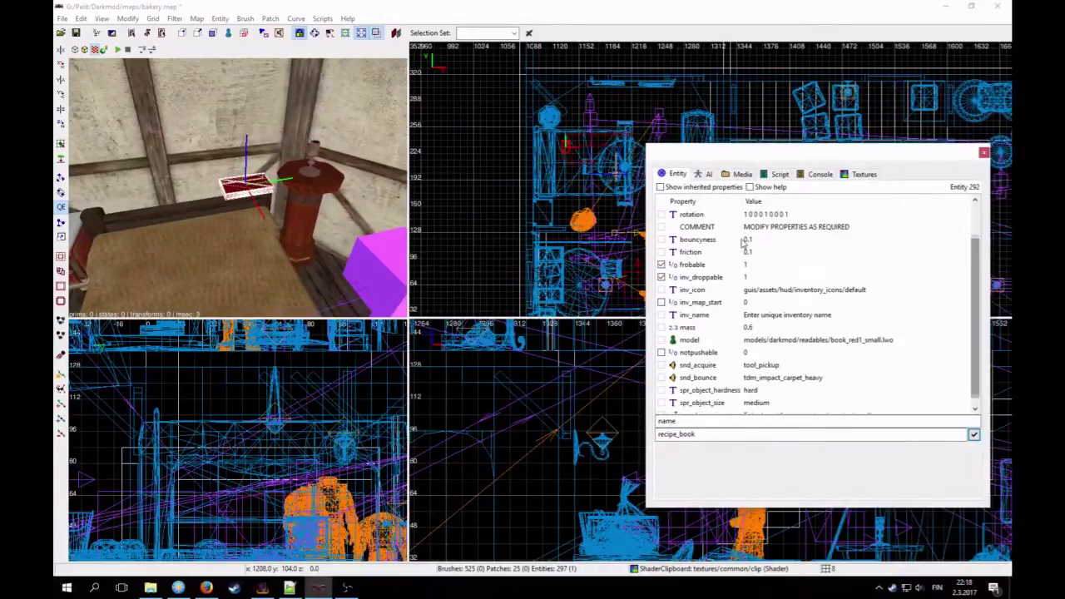
click(695, 187)
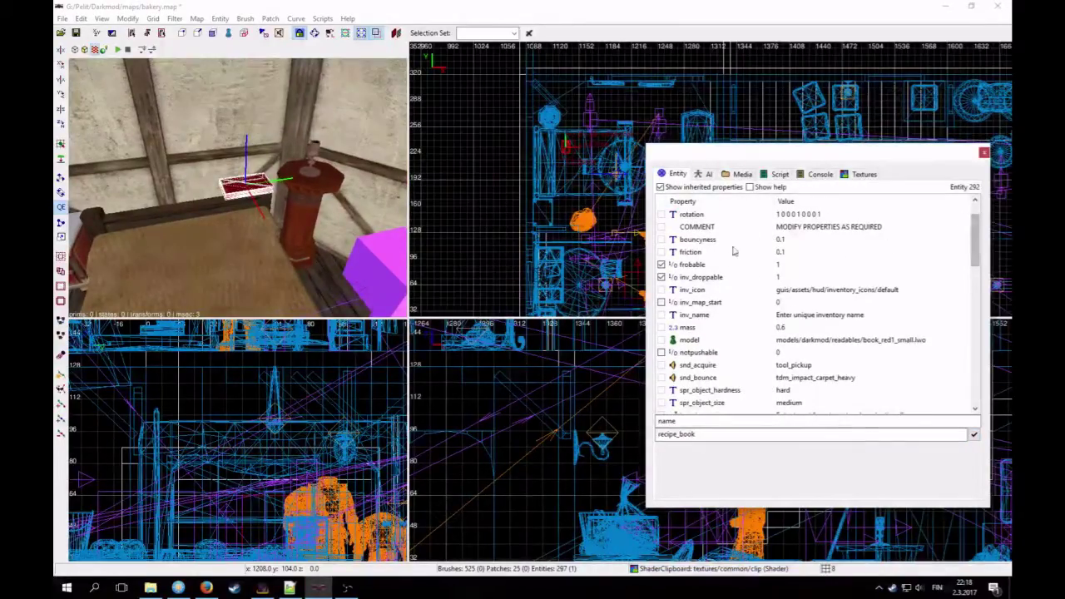
click(661, 278)
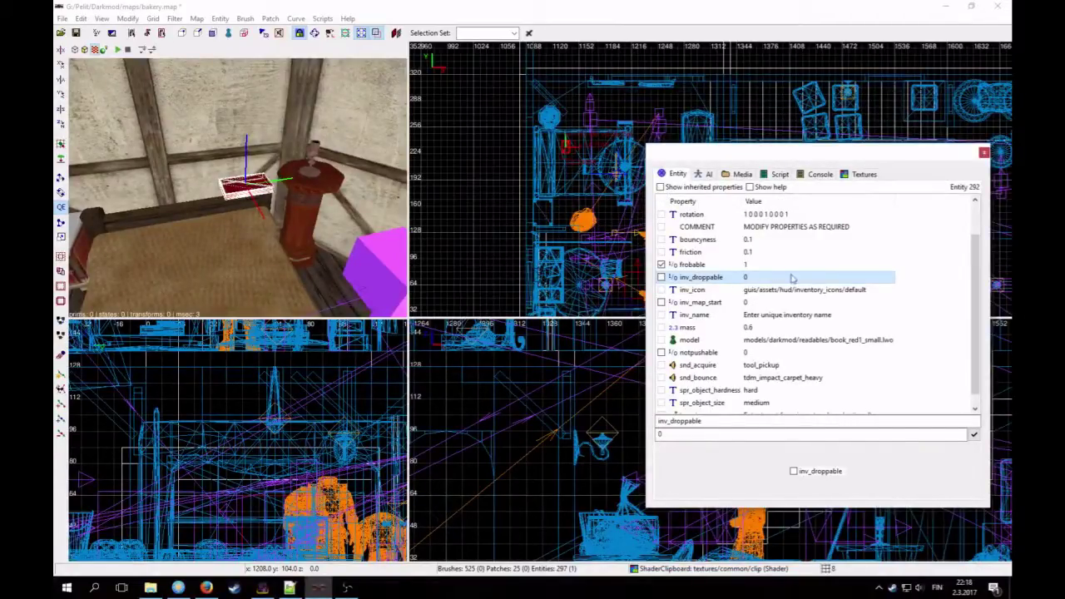
Step: Delete the optional target property from the recipe book entity
scroll(979, 287, down, 1)
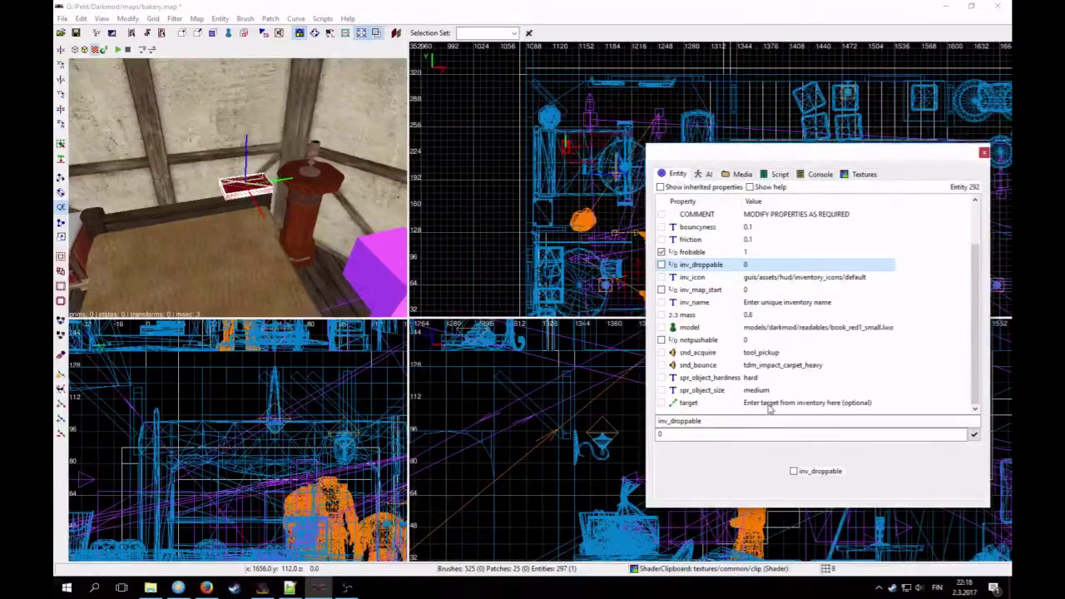
right_click(770, 406)
click(777, 422)
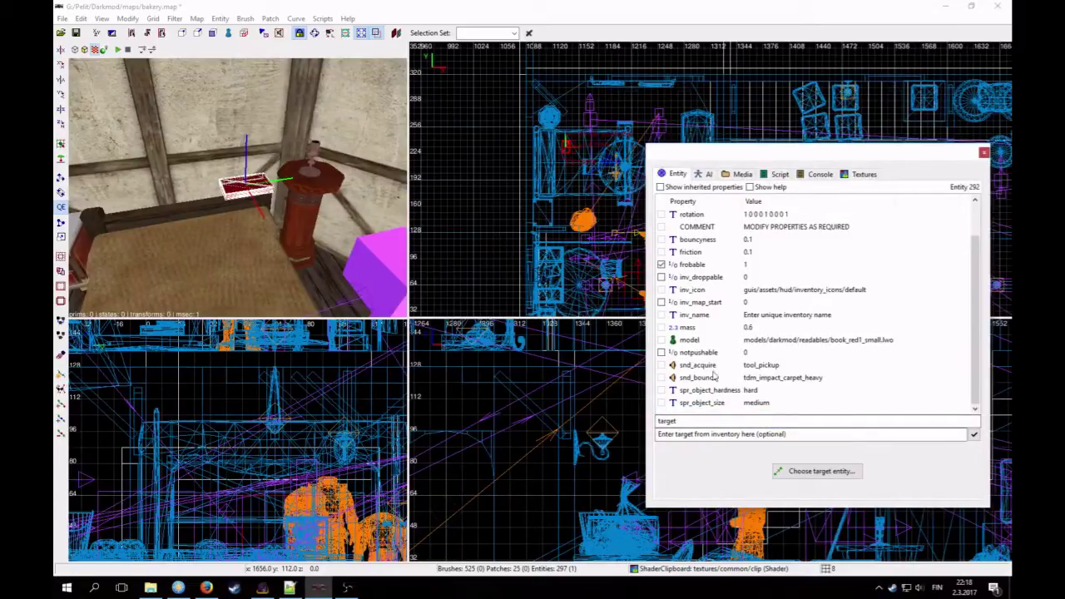
scroll(706, 305, up, 1)
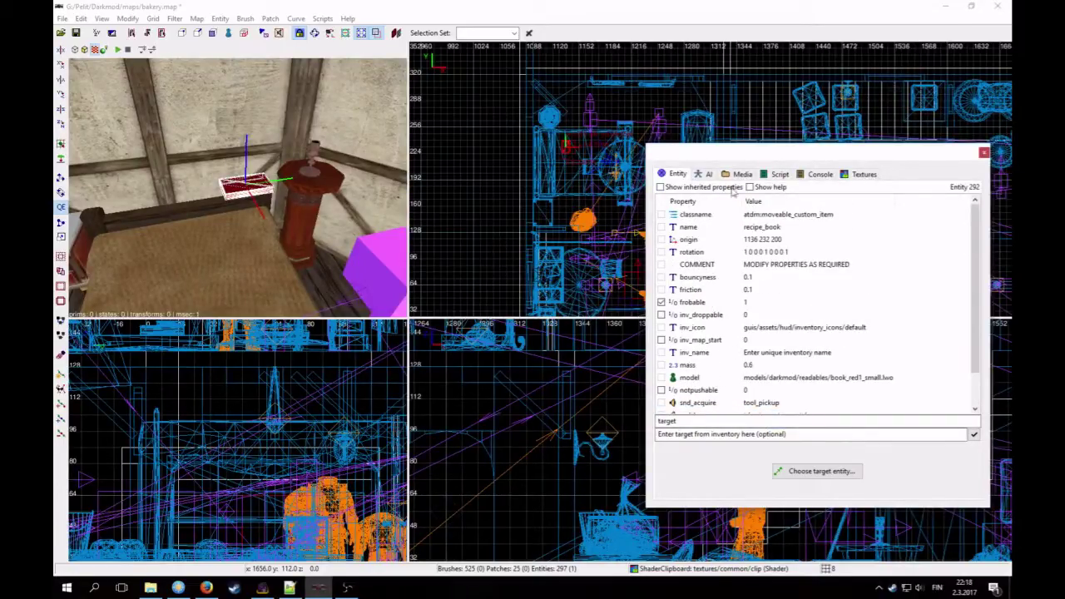
Step: Close the entity inspector and save the bakery map
click(984, 154)
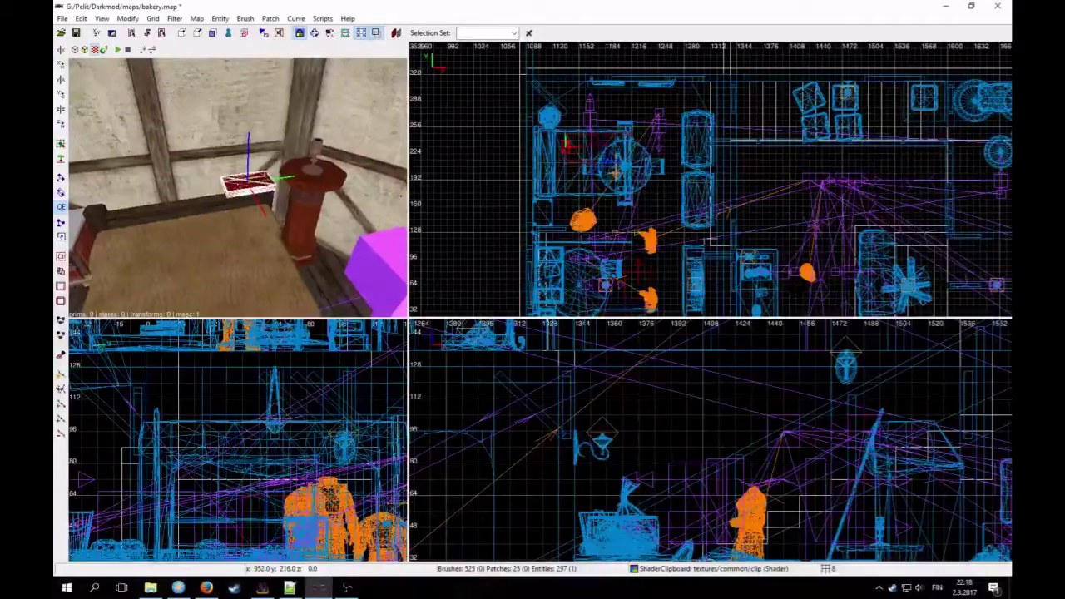
key(Escape)
click(76, 35)
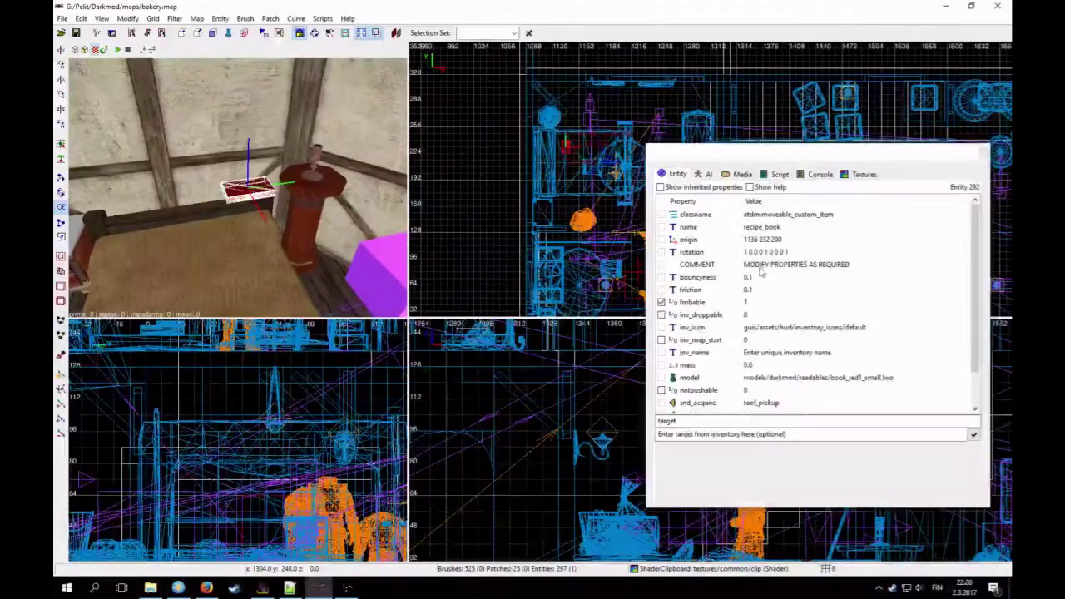
Step: Delete the COMMENT property from the recipe book entity
click(707, 266)
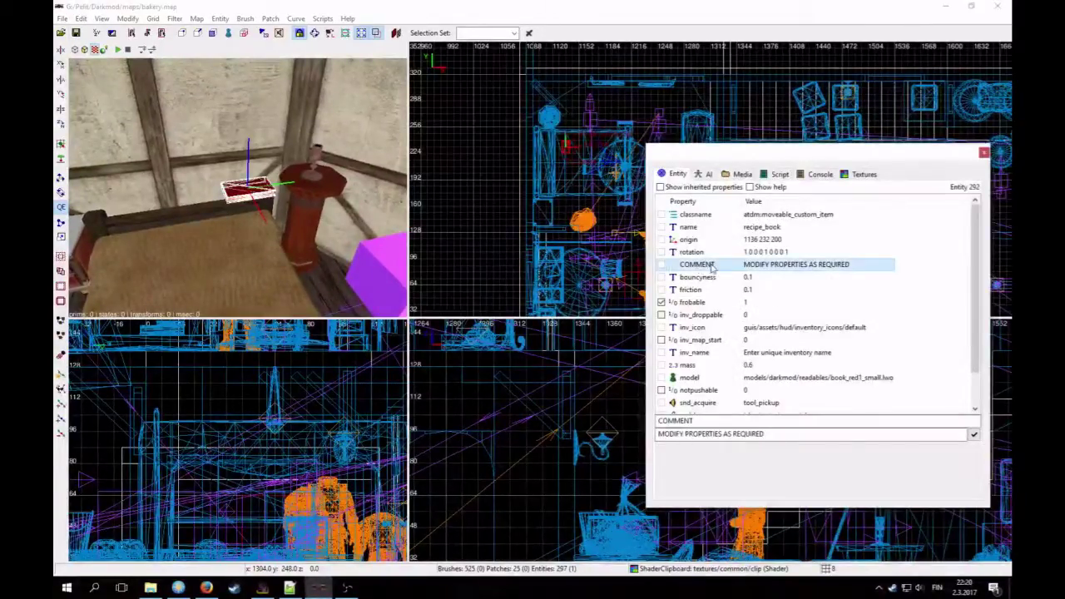
right_click(714, 266)
click(751, 284)
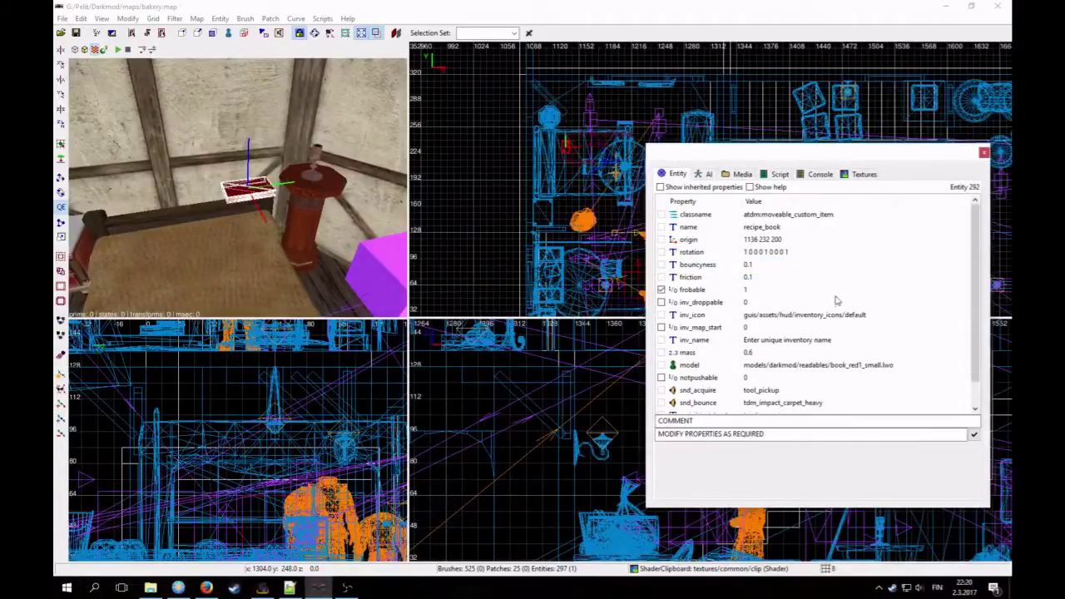
Step: Set the recipe book's inv_name property to Recipe Book
click(744, 342)
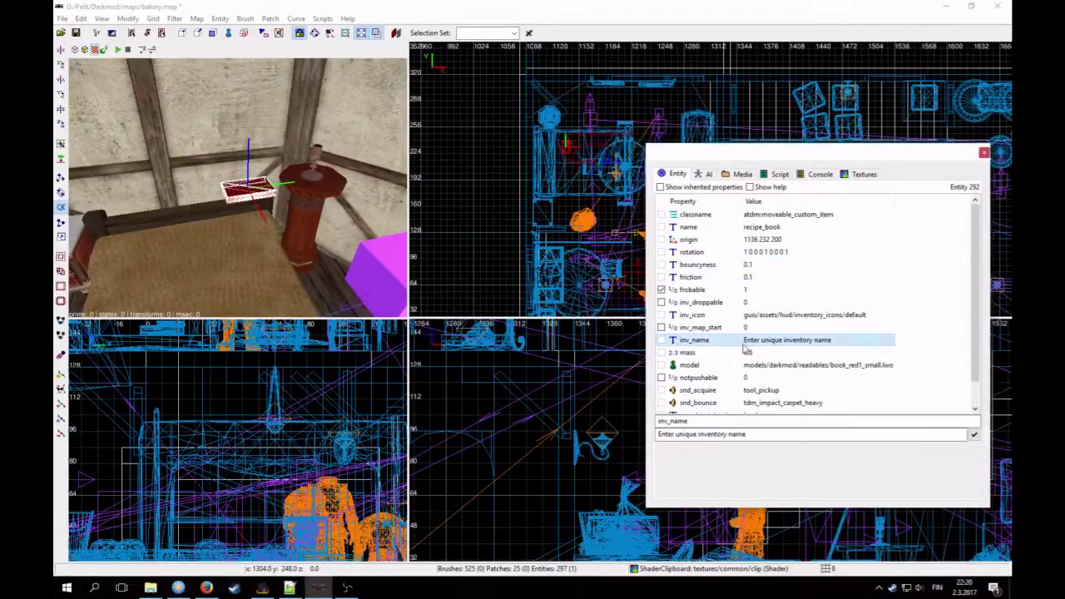
drag(753, 434, 587, 432)
text(R)
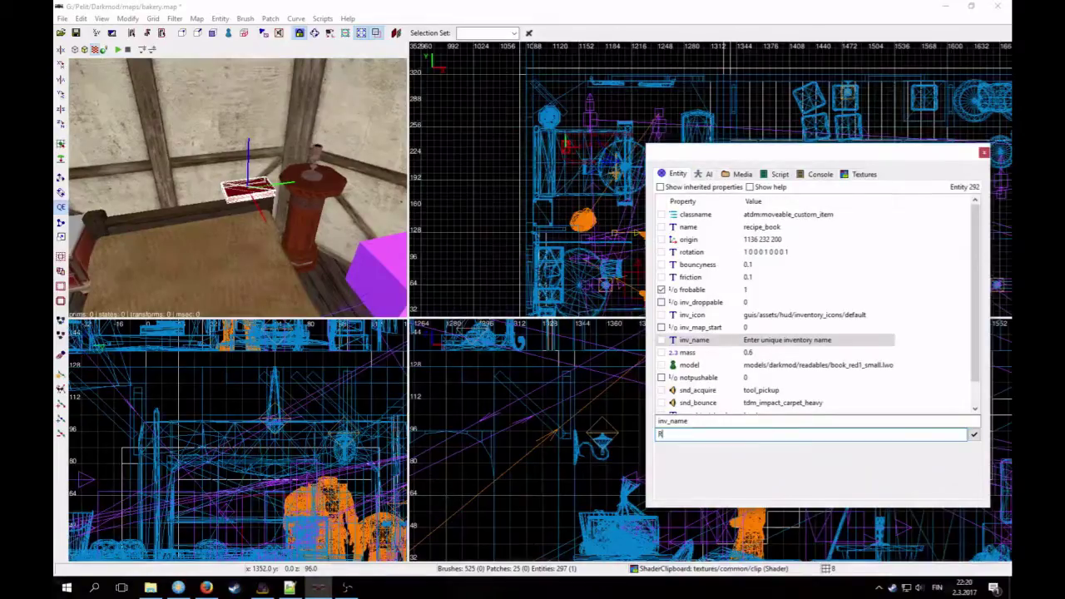
text(ecipe Book)
key(Return)
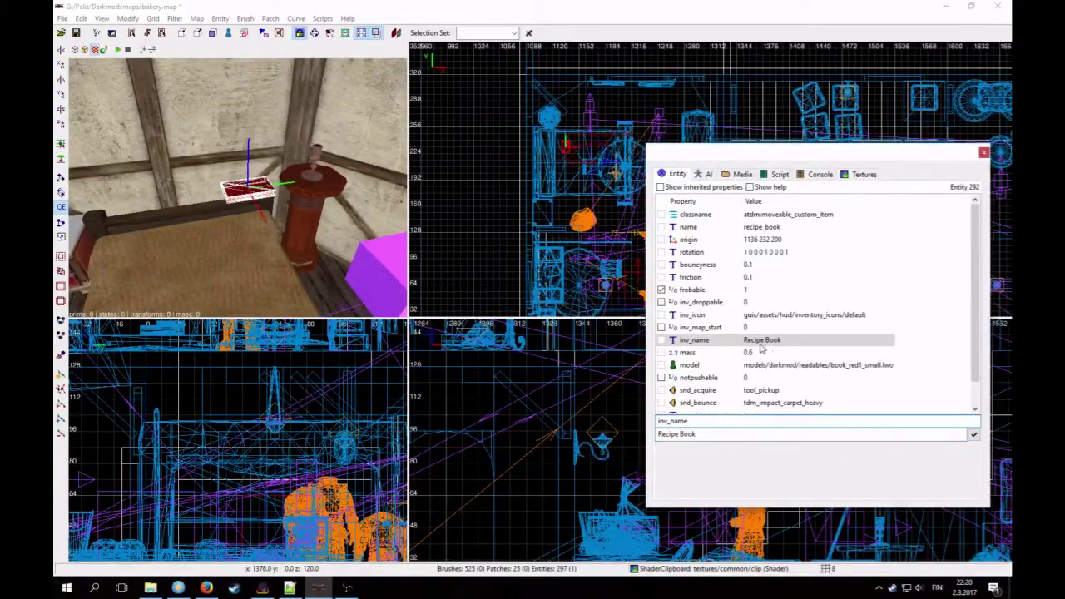
Step: Pick up the inherited inv_icon value from the accounting book on the desk for reuse on the recipe book
scroll(806, 376, down, 1)
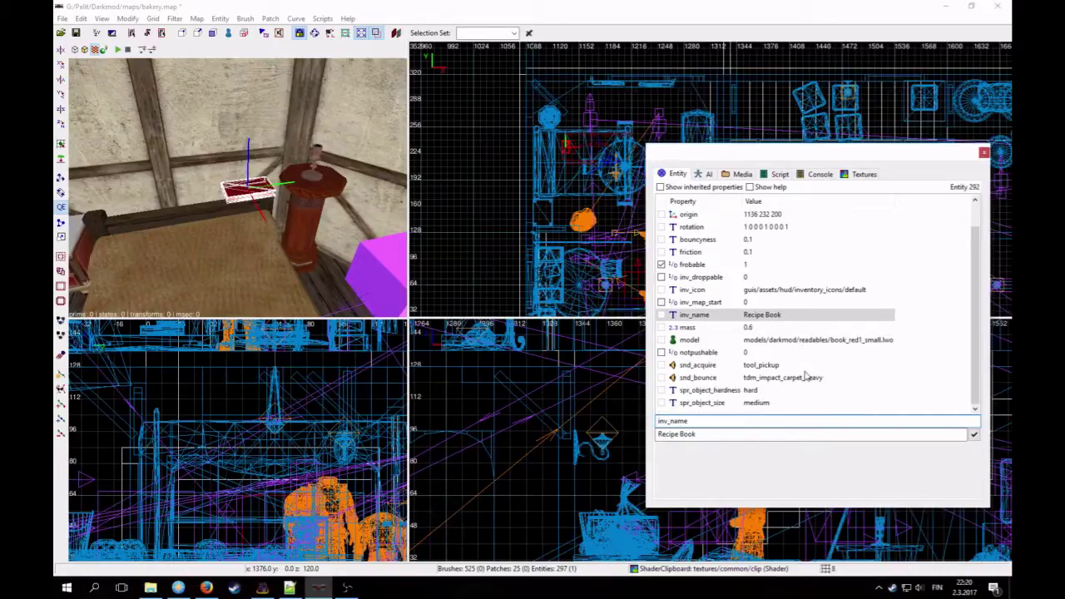
scroll(736, 327, up, 1)
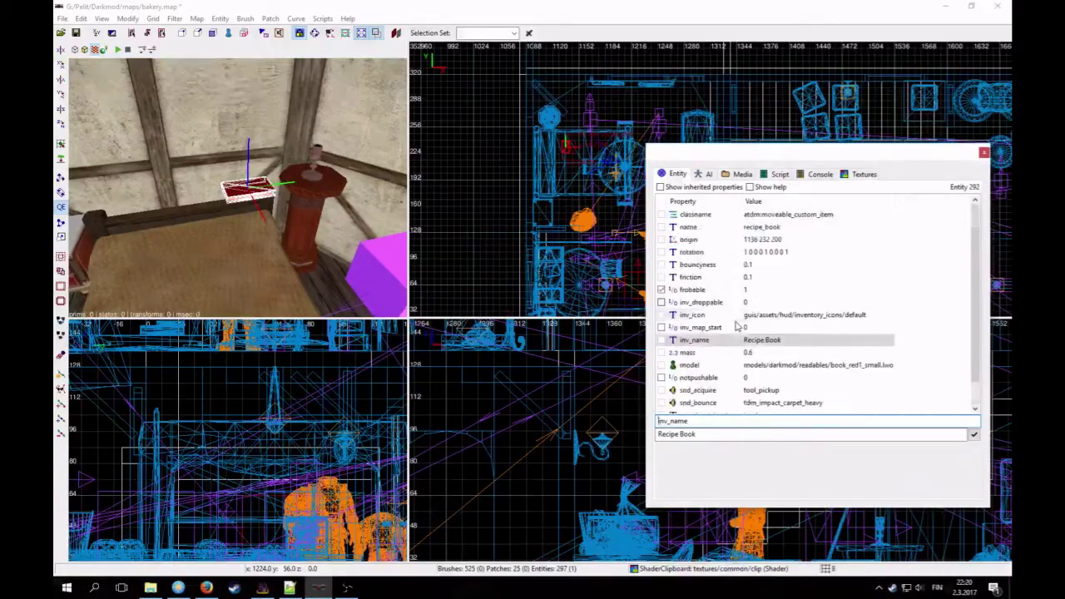
click(836, 316)
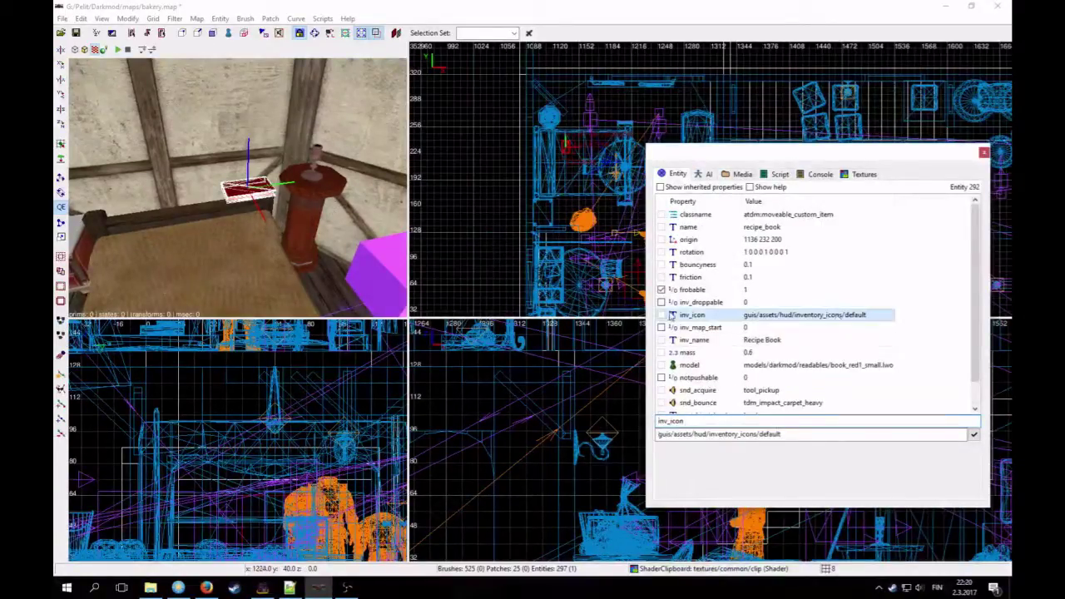
right_click(322, 235)
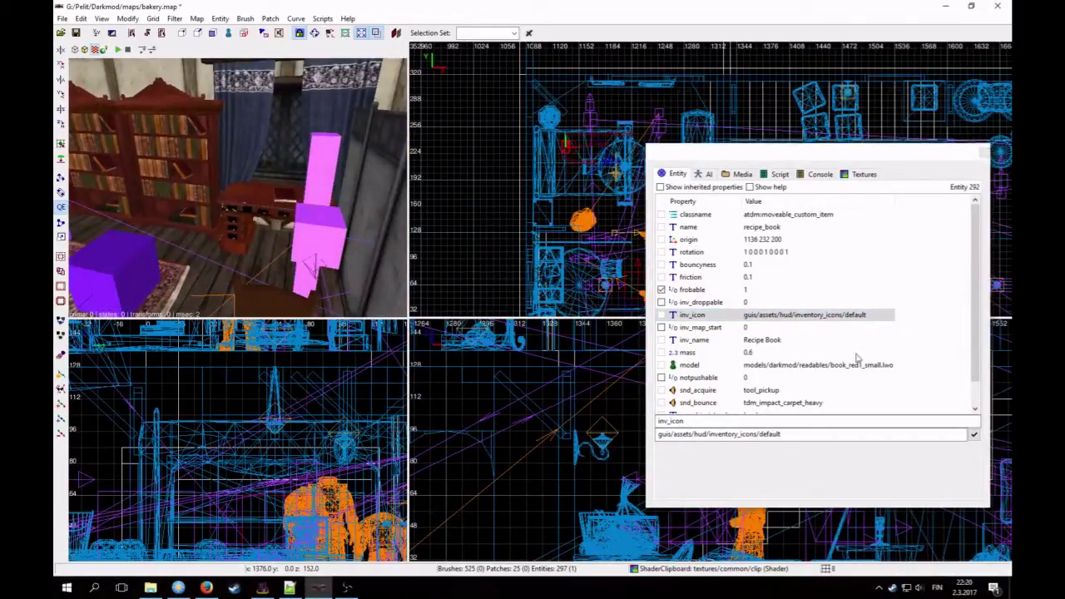
key(Escape)
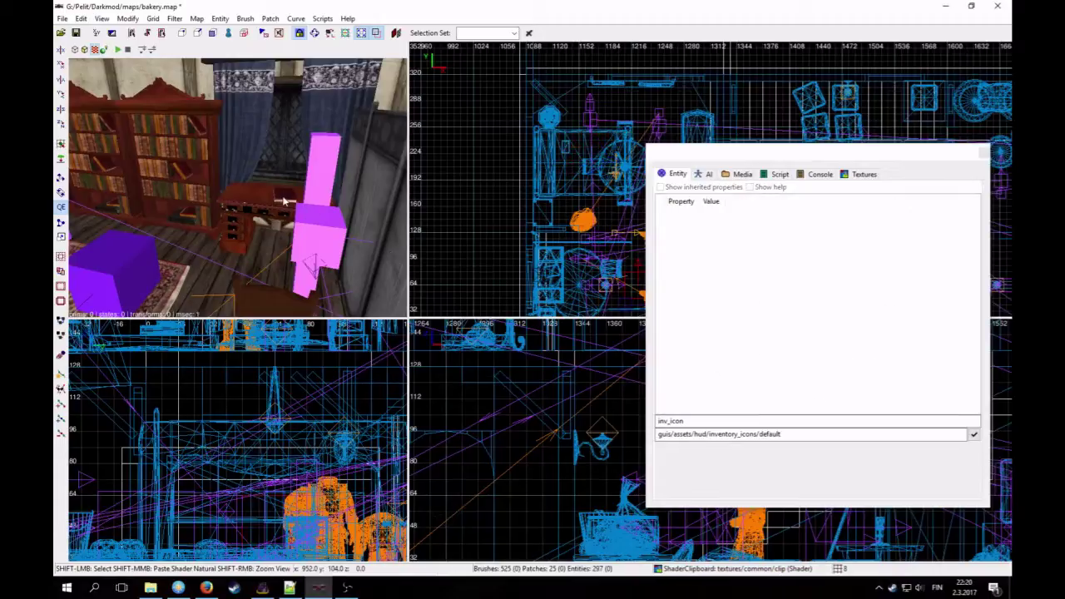
shift+click(284, 197)
click(720, 189)
scroll(773, 391, down, 5)
scroll(772, 390, up, 2)
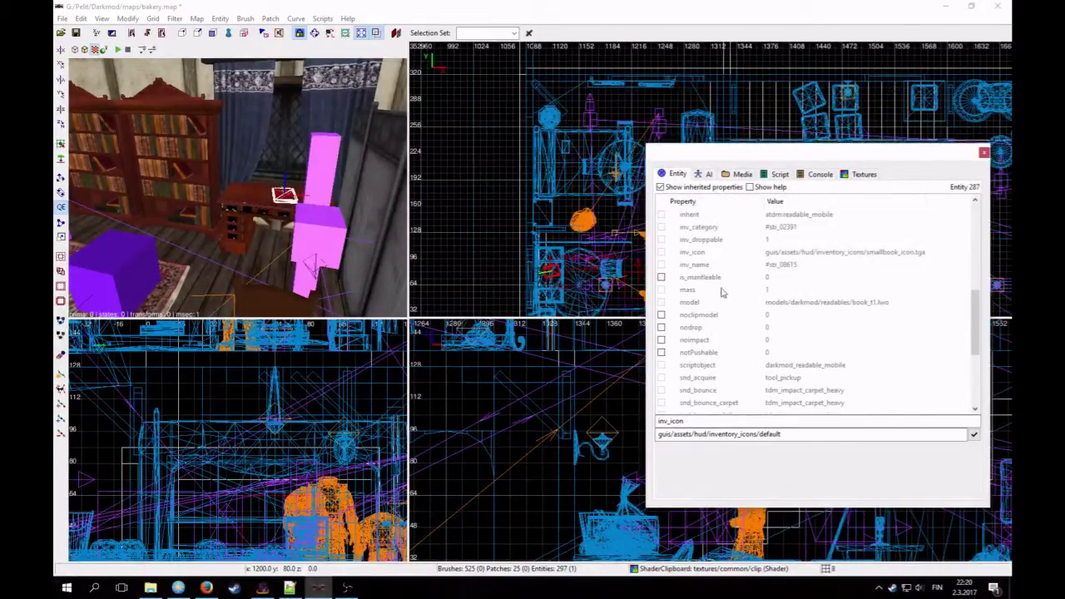
click(723, 253)
key(Escape)
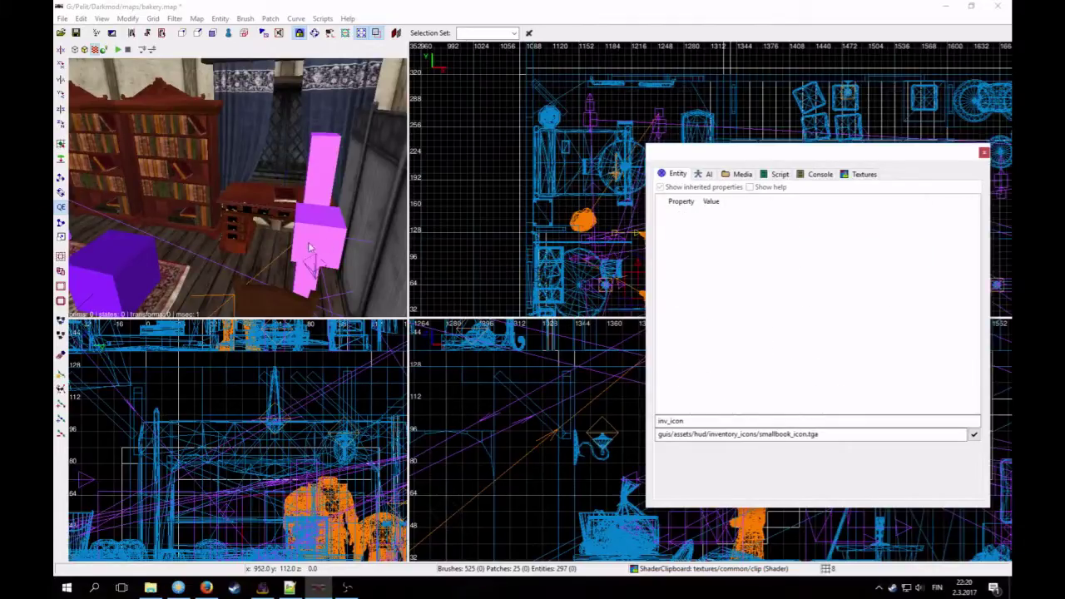
Step: Set the recipe book's inv_icon property to guis/assets/hud/inventory_icons/smallbook_icon.tga
right_click(308, 247)
right_click(308, 247)
shift+click(317, 182)
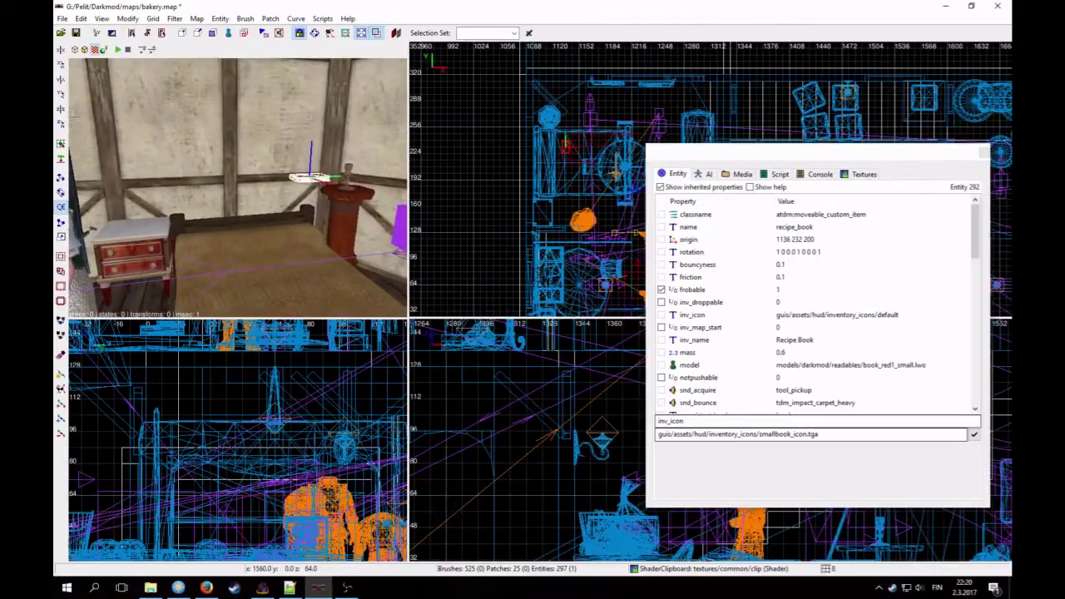
click(719, 188)
mouse_move(974, 243)
mouse_down()
mouse_move(972, 280)
mouse_move(979, 237)
mouse_up()
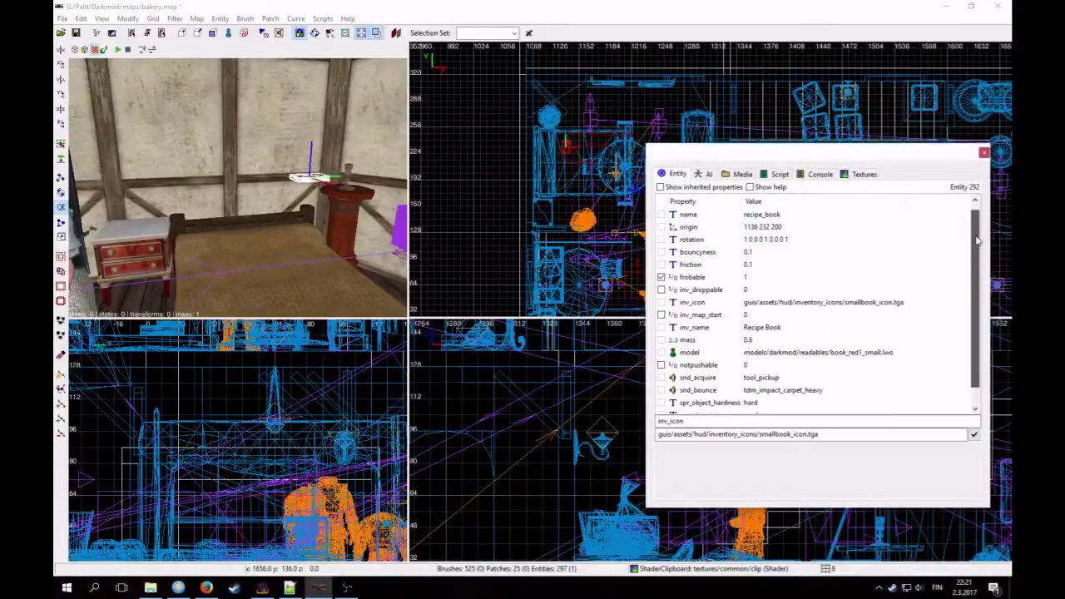
Step: Close the entity inspector, deselect the recipe book and save the map
click(983, 151)
key(Escape)
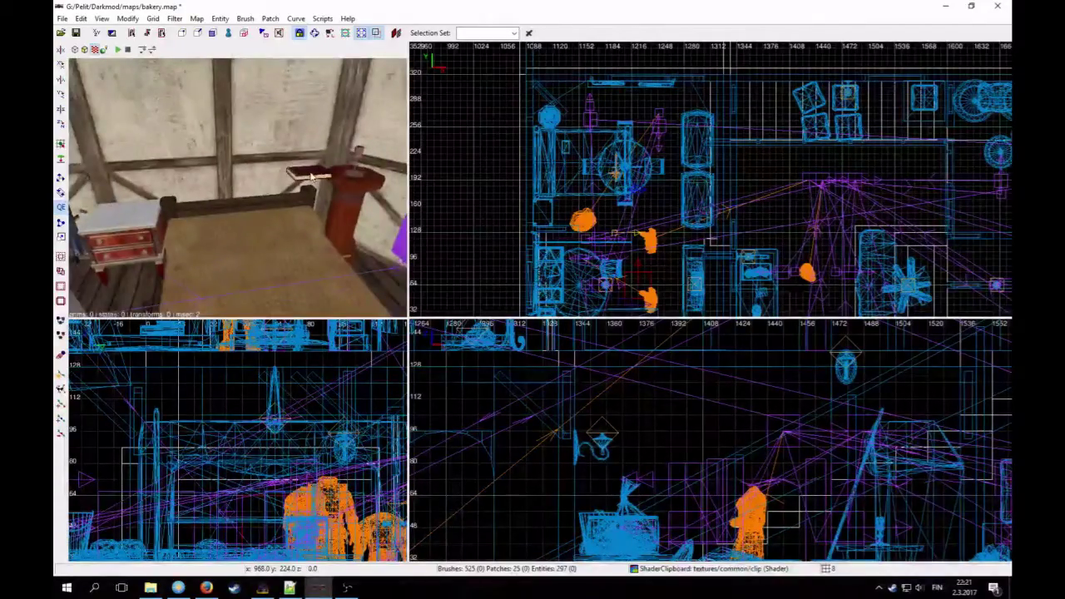
shift+click(312, 176)
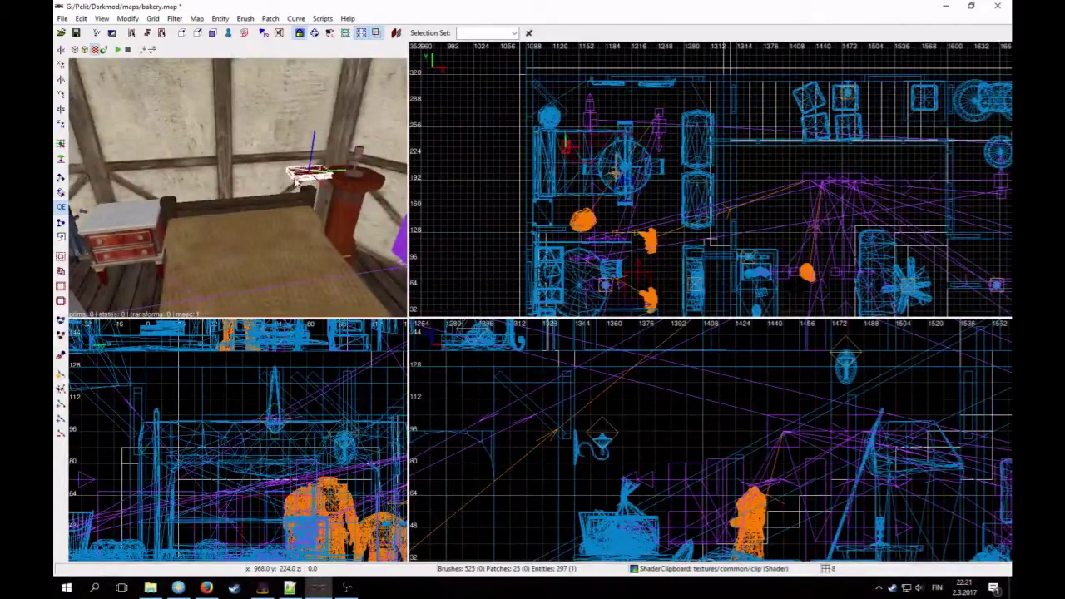
key(Escape)
click(75, 34)
Step: Examine the timber-framed wall behind the bed and its entity properties from near and far
right_click(325, 230)
key(Up)
key(Down)
right_click(246, 202)
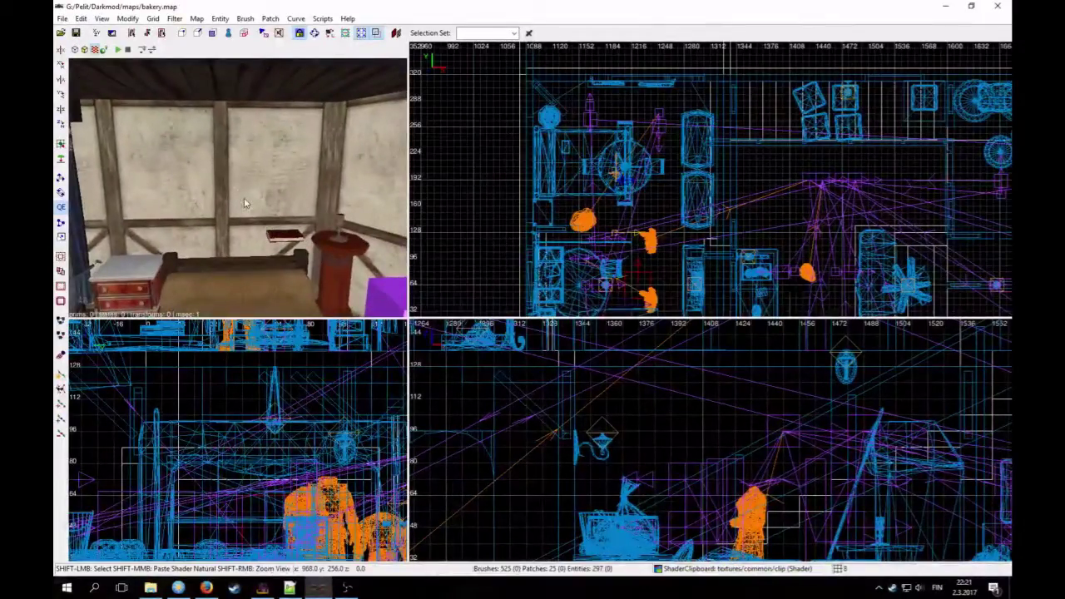
shift+click(242, 205)
key(n)
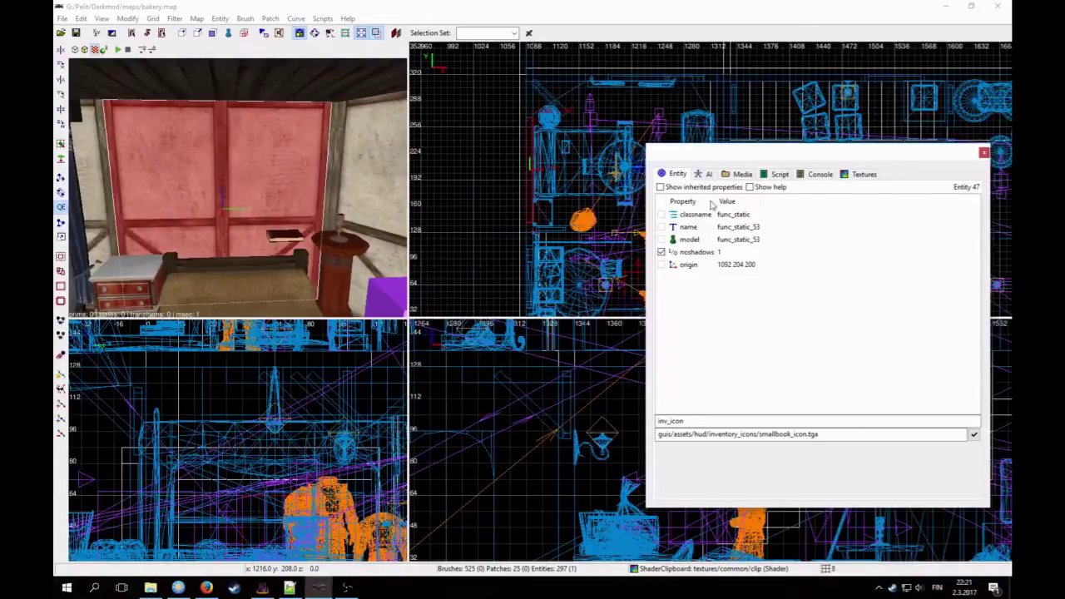
right_click(394, 79)
right_click(394, 79)
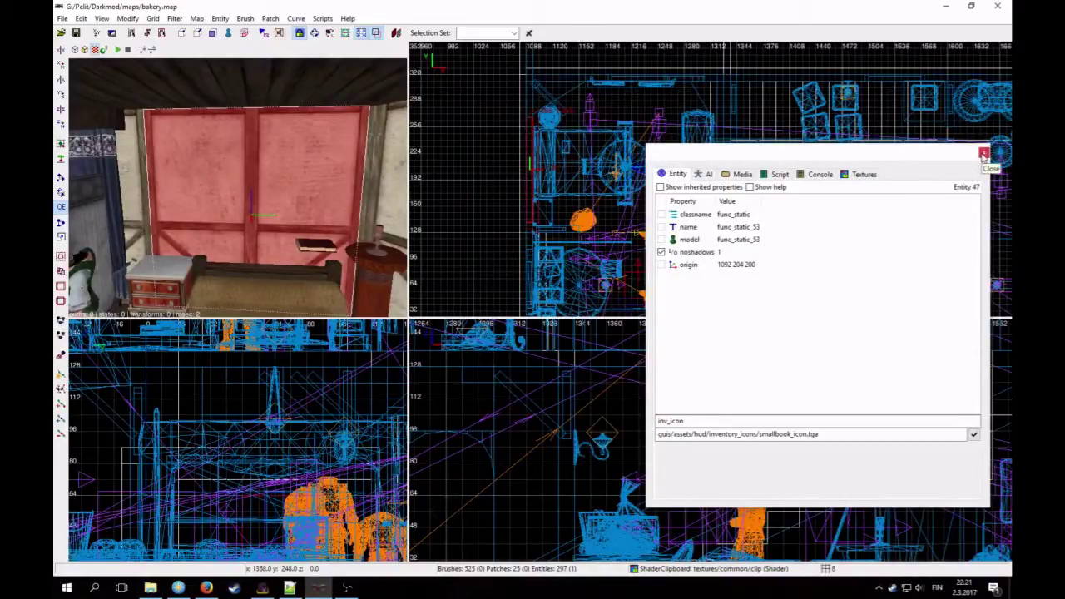
right_click(356, 177)
key(Up)
key(Left)
key(Right)
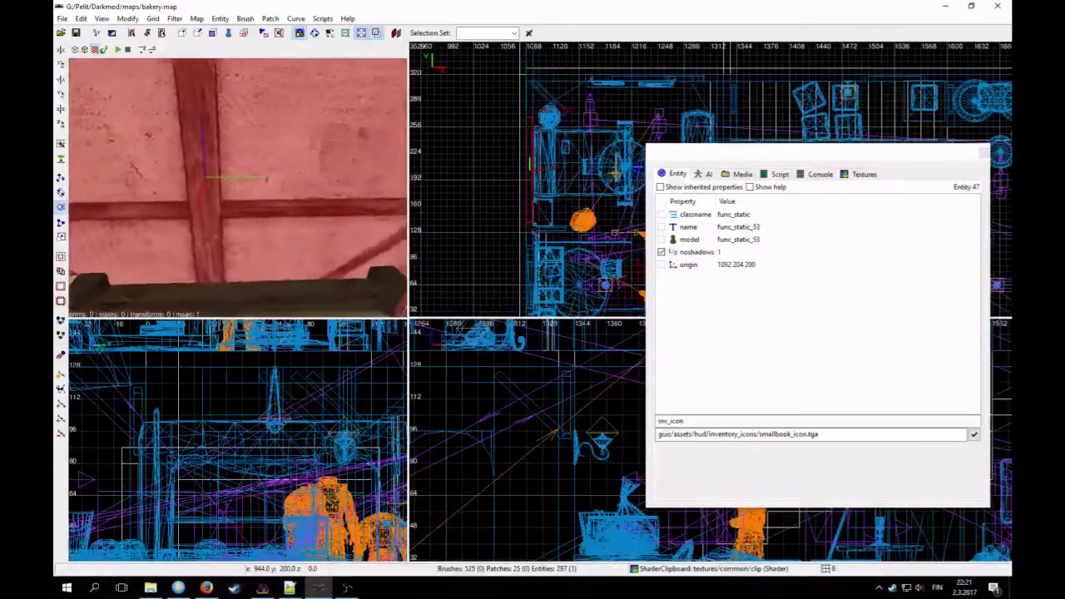
key(Down)
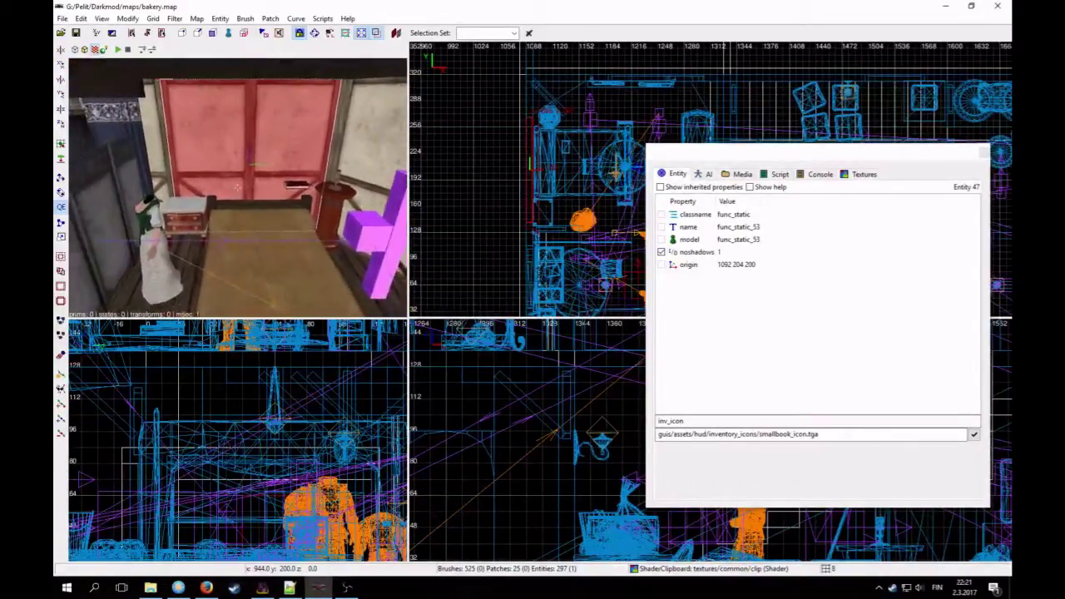
Step: Revert the timber-framed func_static wall behind the bed to worldspawn
key(Up)
key(Down)
key(Right)
key(Up)
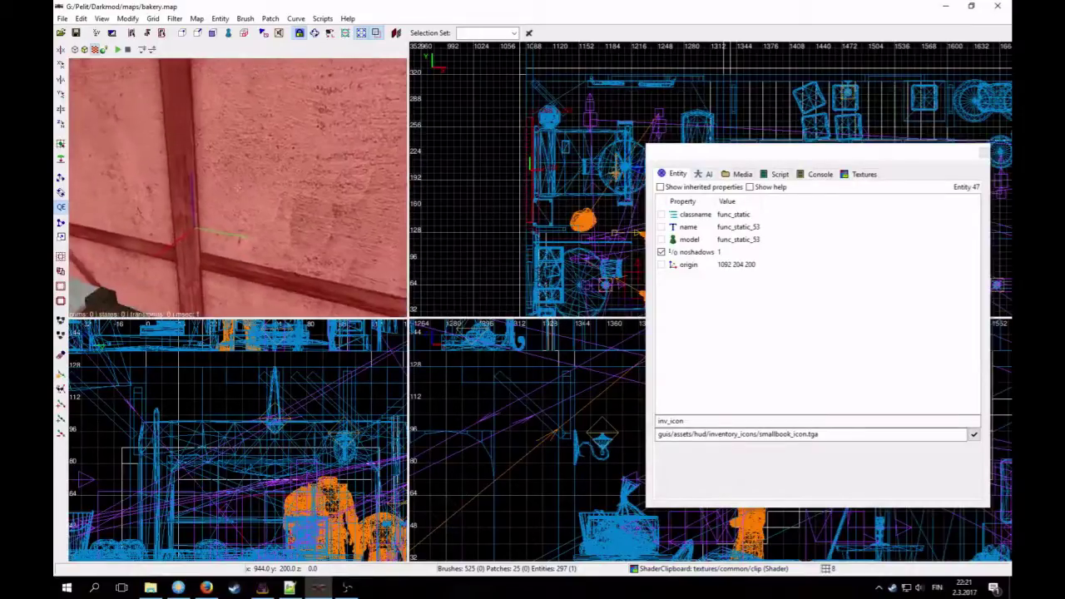
key(Down)
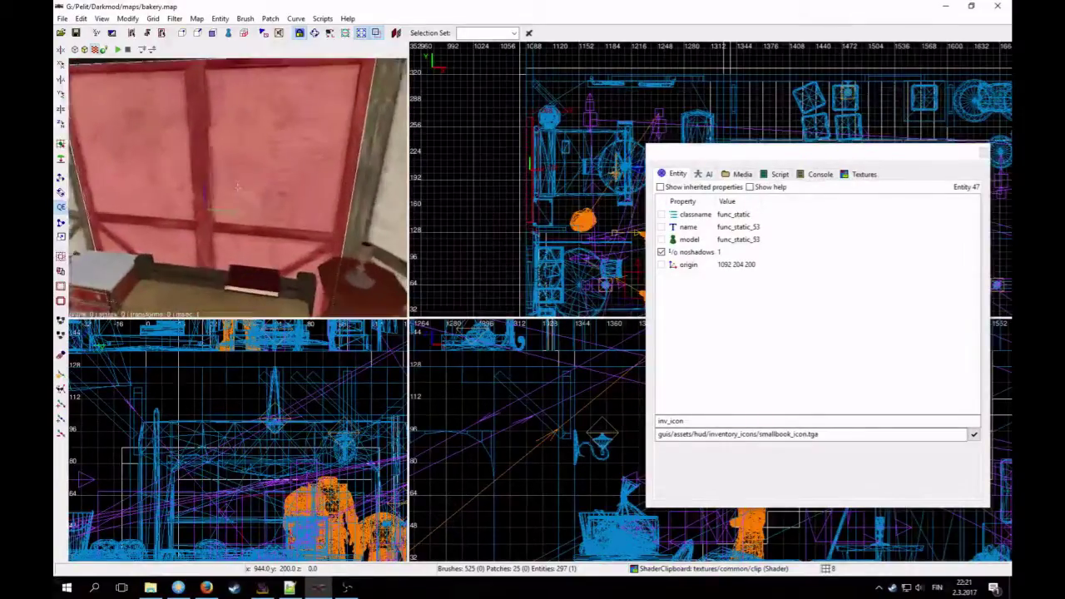
key(Up)
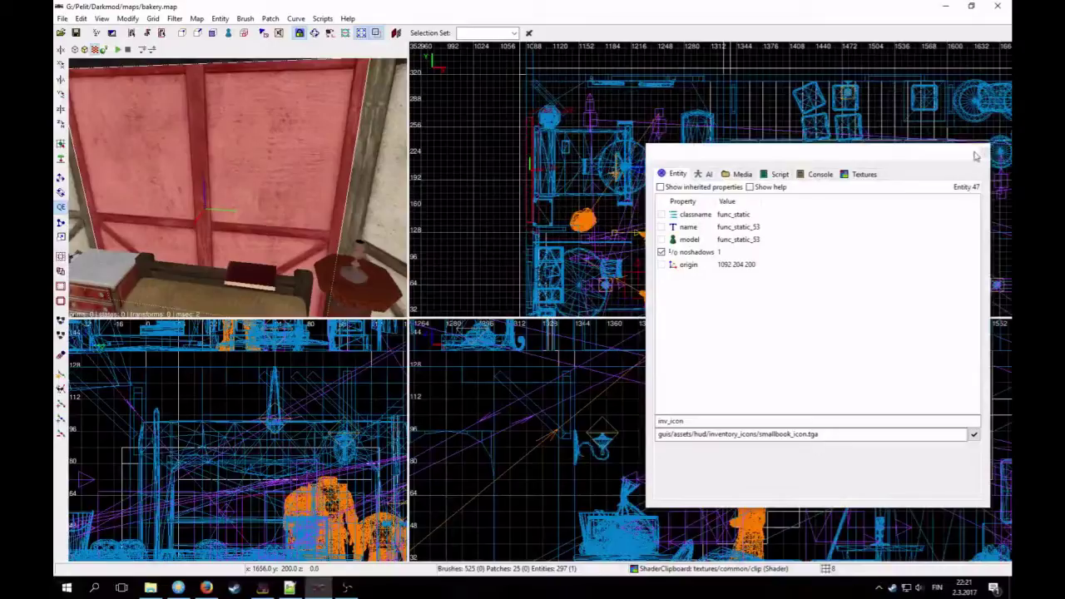
click(980, 158)
key(Escape)
shift+click(248, 210)
right_drag(431, 227, 537, 223)
scroll(536, 223, up, 2)
scroll(588, 205, up, 1)
right_click(566, 170)
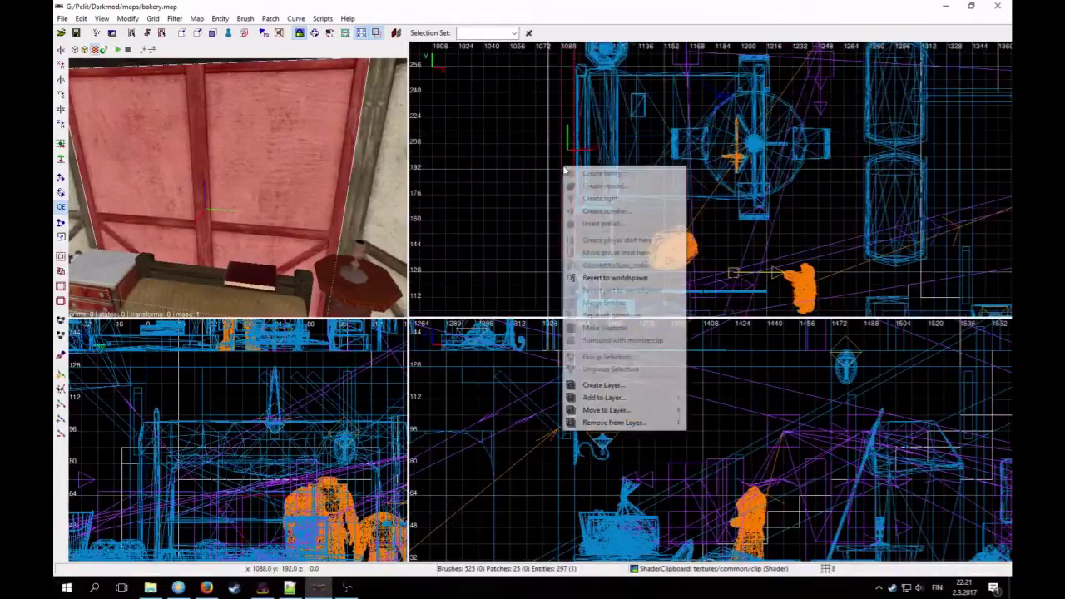
click(620, 278)
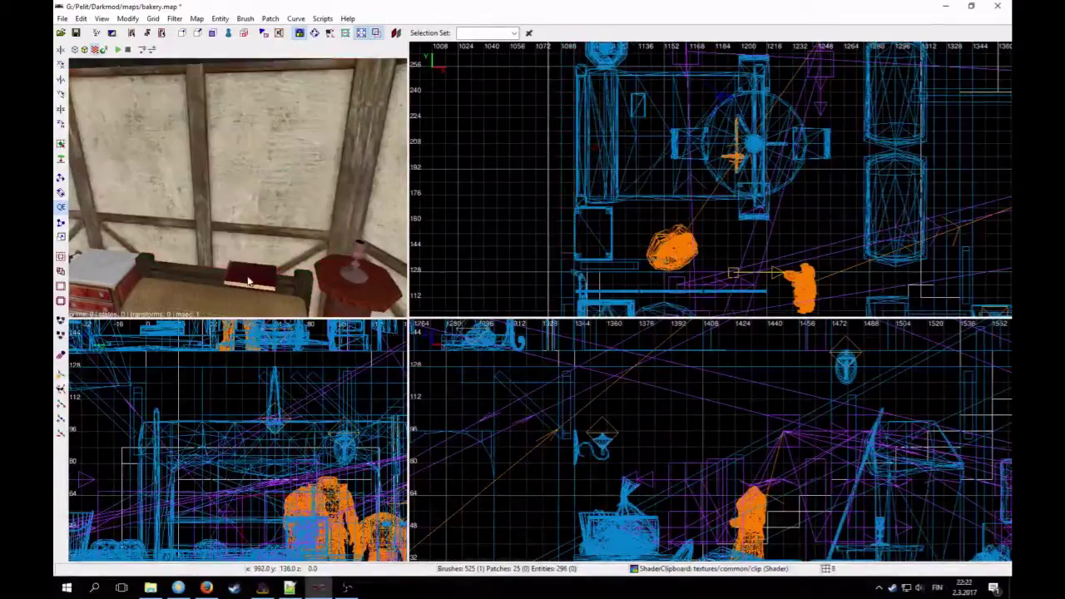
Step: Select the recipe book on the bed and rotate it upright so its cover faces the room
key(Escape)
shift+click(254, 280)
click(61, 95)
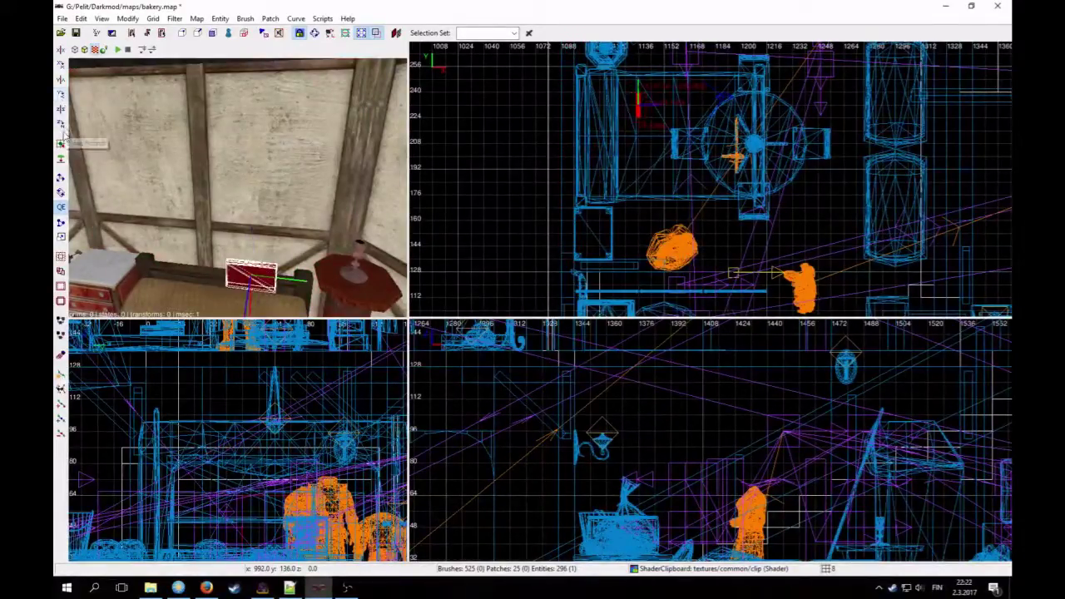
click(62, 125)
click(61, 124)
click(61, 79)
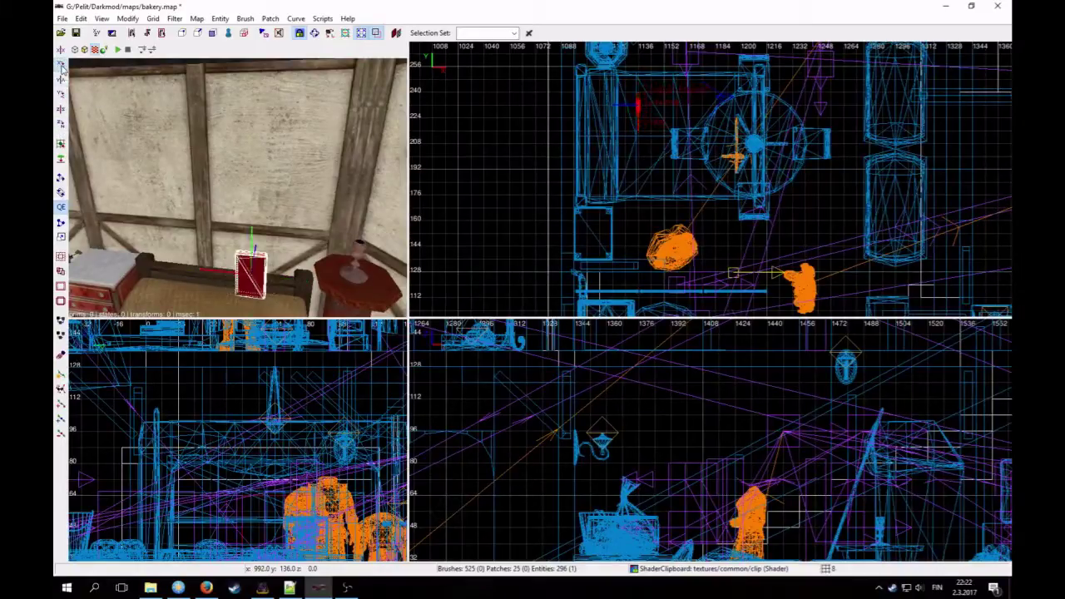
click(62, 127)
click(63, 127)
Step: Raise the recipe book above the headboard and, with the grid size at 1, shift it toward the wall behind the bed
drag(243, 282, 223, 203)
scroll(599, 179, up, 3)
right_drag(566, 125, 585, 153)
key(1)
drag(559, 102, 494, 105)
Step: Lower the recipe book slightly and set it into the thickness of the wall behind the bed
scroll(561, 458, down, 8)
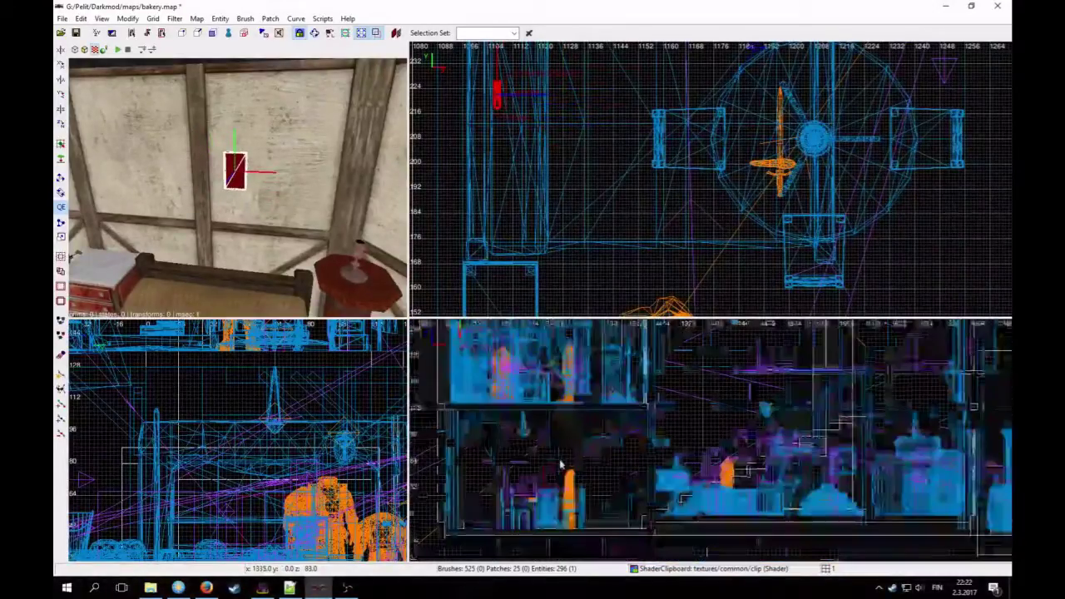
scroll(580, 366, up, 4)
right_drag(580, 363, 530, 413)
scroll(587, 463, up, 3)
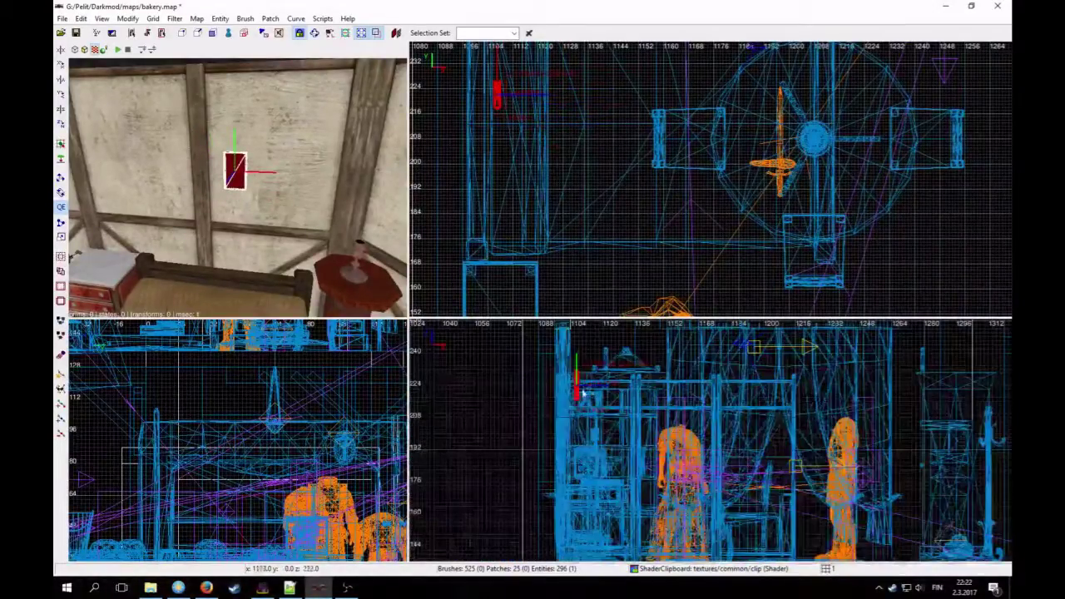
drag(580, 395, 531, 397)
scroll(487, 150, up, 2)
drag(487, 106, 484, 121)
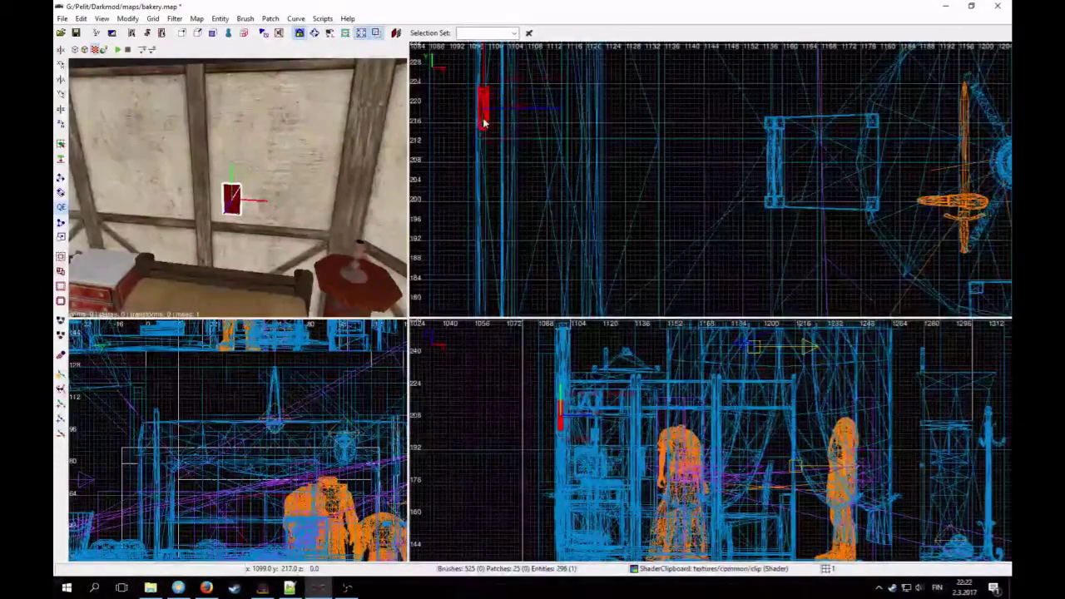
Step: Move the recipe book into the corner between the wall's middle post and its horizontal beam, and deselect it
right_click(358, 141)
scroll(358, 142, up, 3)
scroll(357, 142, down, 3)
scroll(358, 141, up, 3)
scroll(238, 188, down, 4)
scroll(238, 188, up, 2)
right_click(190, 224)
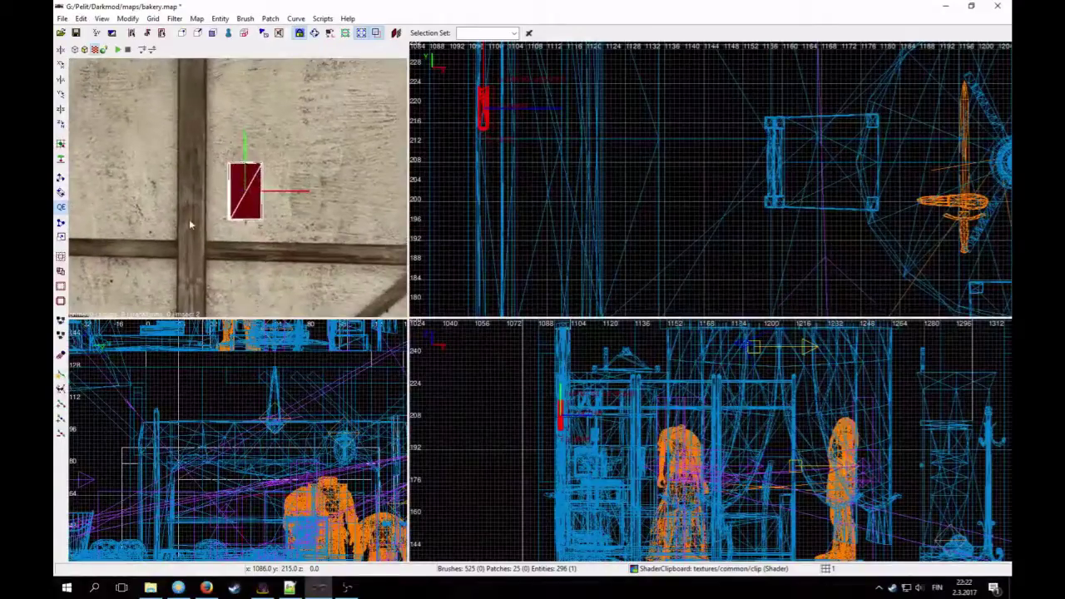
scroll(620, 496, up, 1)
right_drag(619, 497, 682, 502)
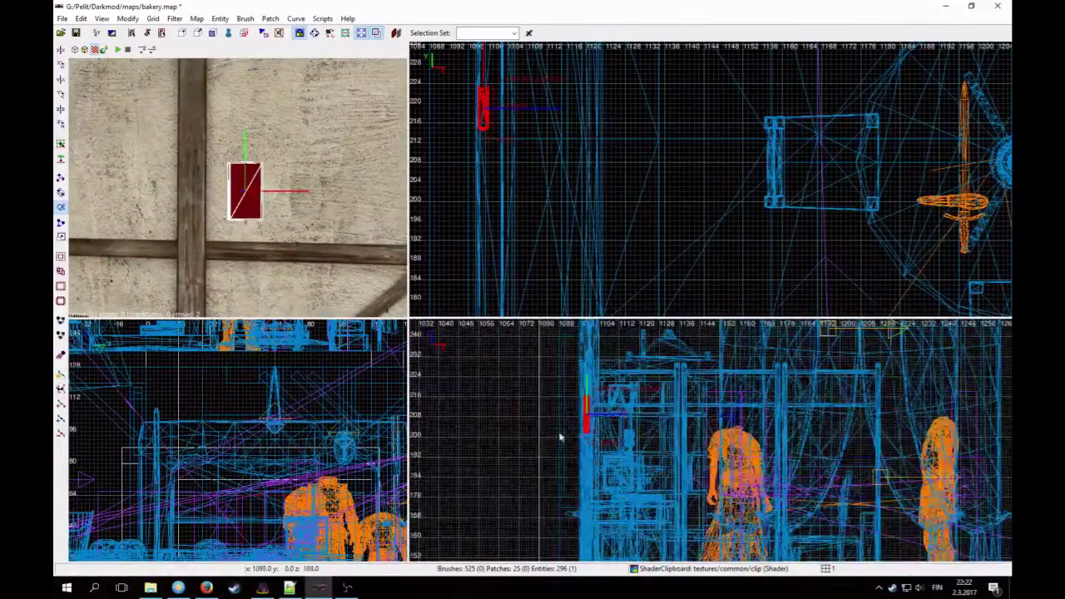
scroll(198, 457, down, 3)
mouse_move(199, 464)
right_down()
mouse_move(215, 514)
mouse_move(85, 417)
mouse_move(81, 476)
right_up()
scroll(198, 466, down, 2)
scroll(206, 447, up, 4)
drag(280, 380, 277, 393)
key(Escape)
Step: Examine the recipe book's placement in the wall from near and far, and select the wall around it
right_click(218, 189)
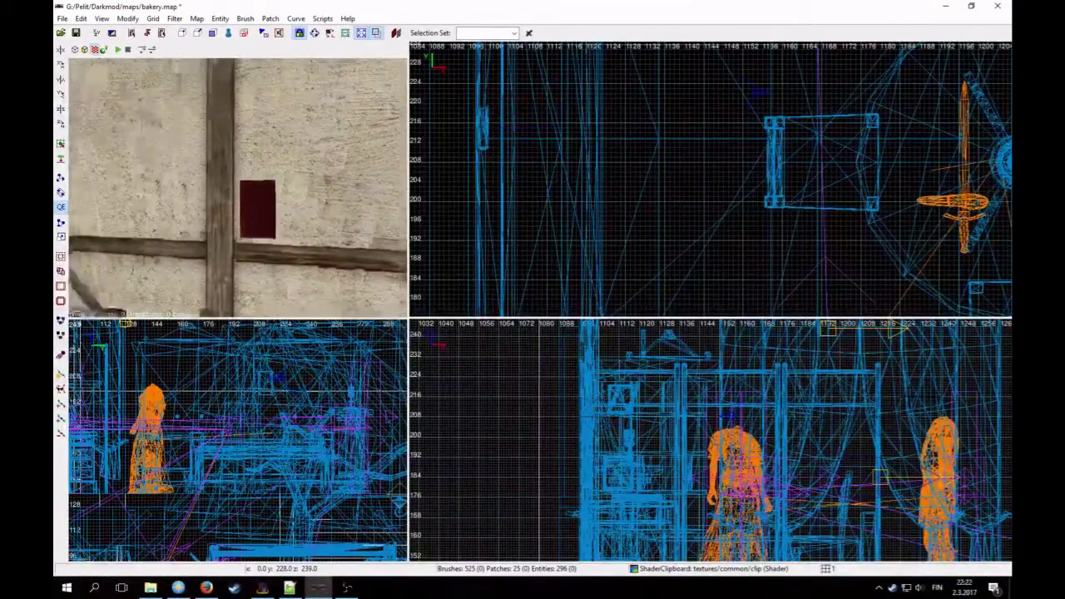
scroll(229, 204, down, 1)
right_click(241, 211)
scroll(264, 216, down, 4)
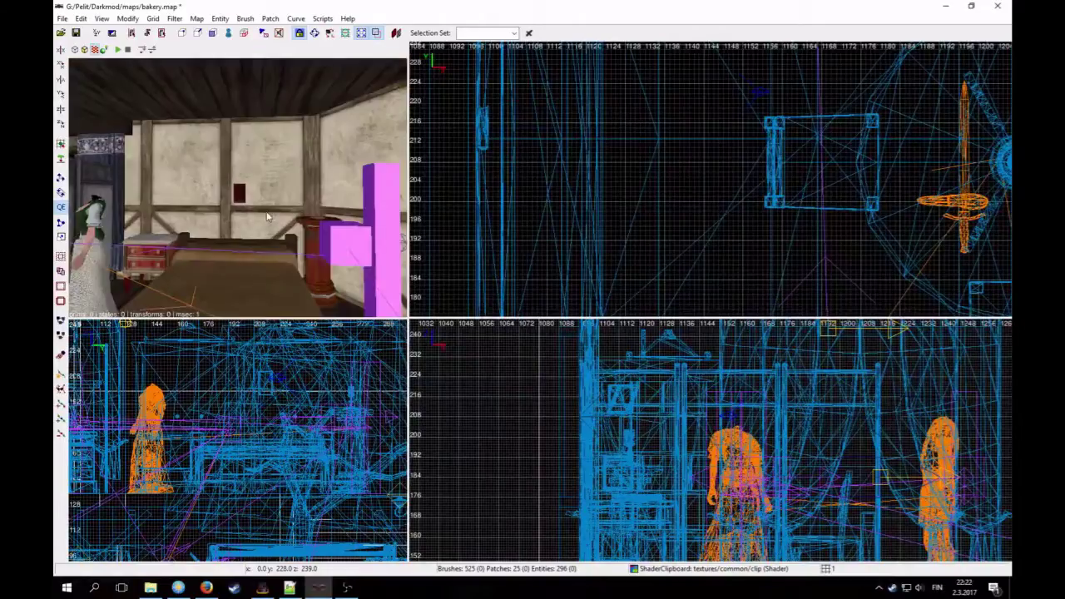
right_click(267, 216)
scroll(267, 216, up, 3)
right_click(267, 216)
shift+click(277, 212)
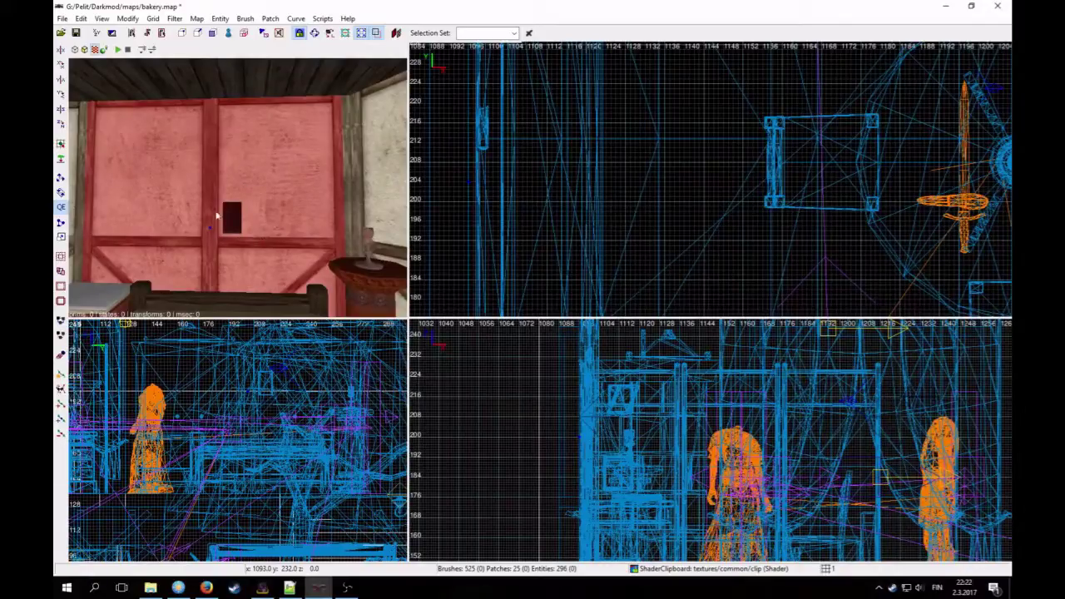
Step: Create a decal patch from the selected wall face behind the small dark picture
right_click(254, 193)
scroll(253, 193, up, 3)
scroll(253, 193, down, 3)
scroll(238, 188, up, 2)
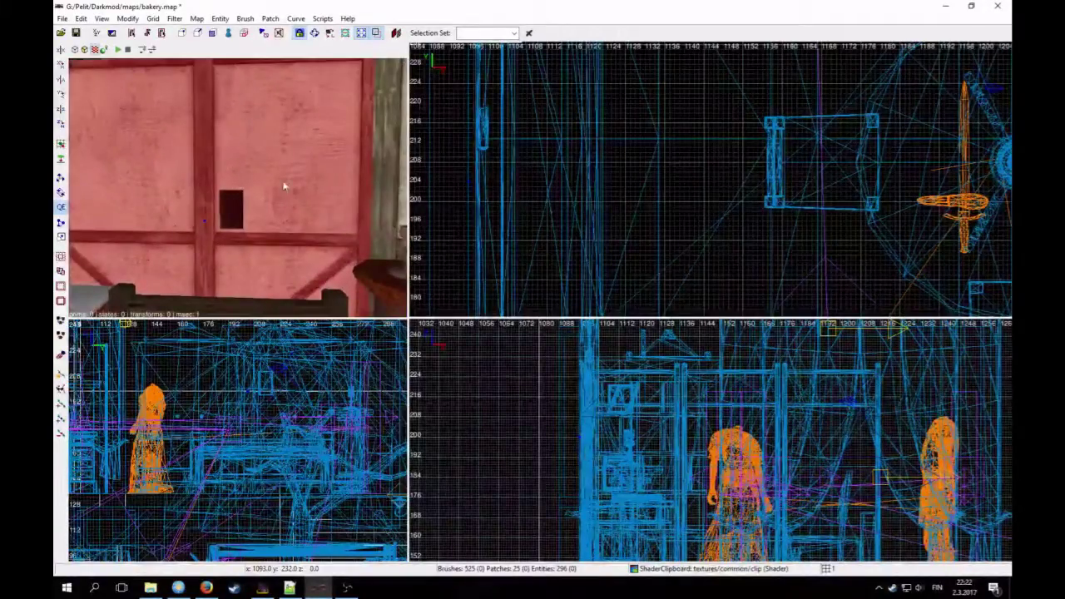
click(396, 33)
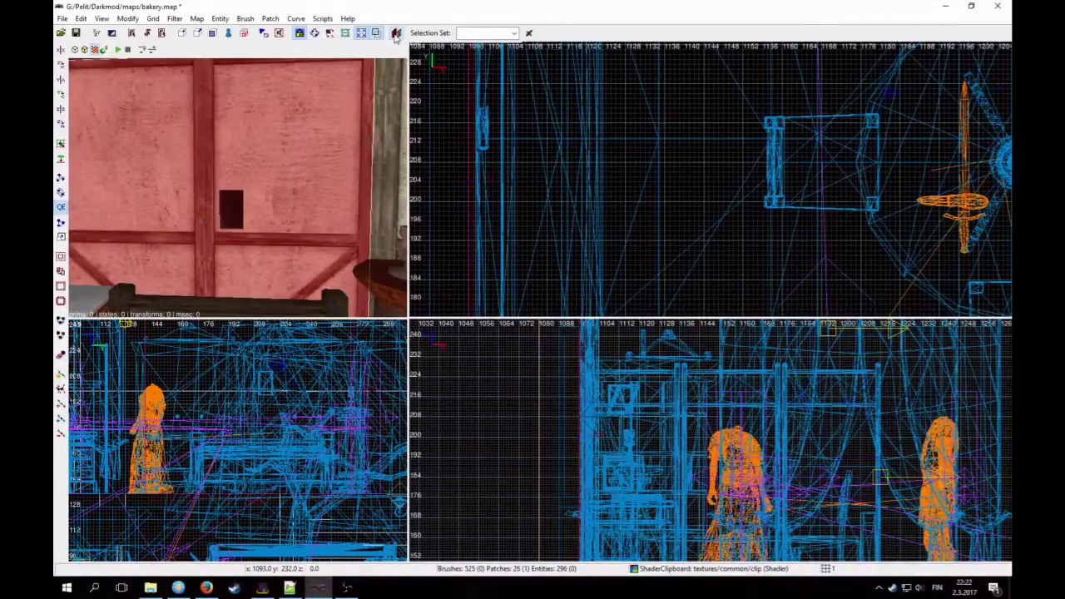
Step: Shrink the new decal patch to a small rectangle covering the wall around the dark picture
scroll(594, 407, down, 2)
scroll(307, 366, down, 3)
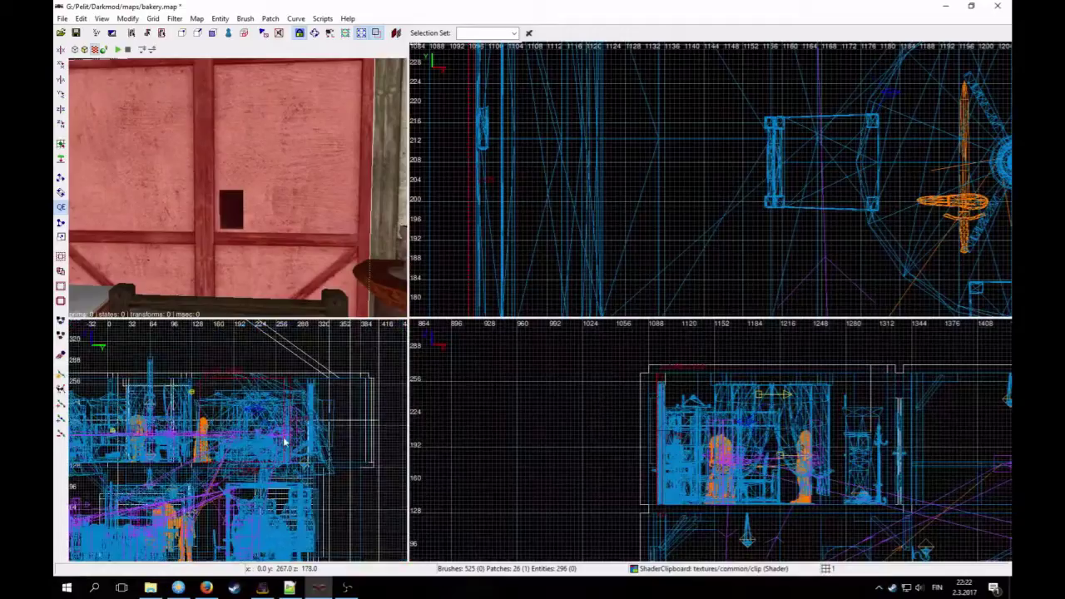
drag(307, 366, 278, 392)
right_drag(278, 392, 366, 346)
drag(208, 469, 258, 437)
scroll(258, 437, up, 4)
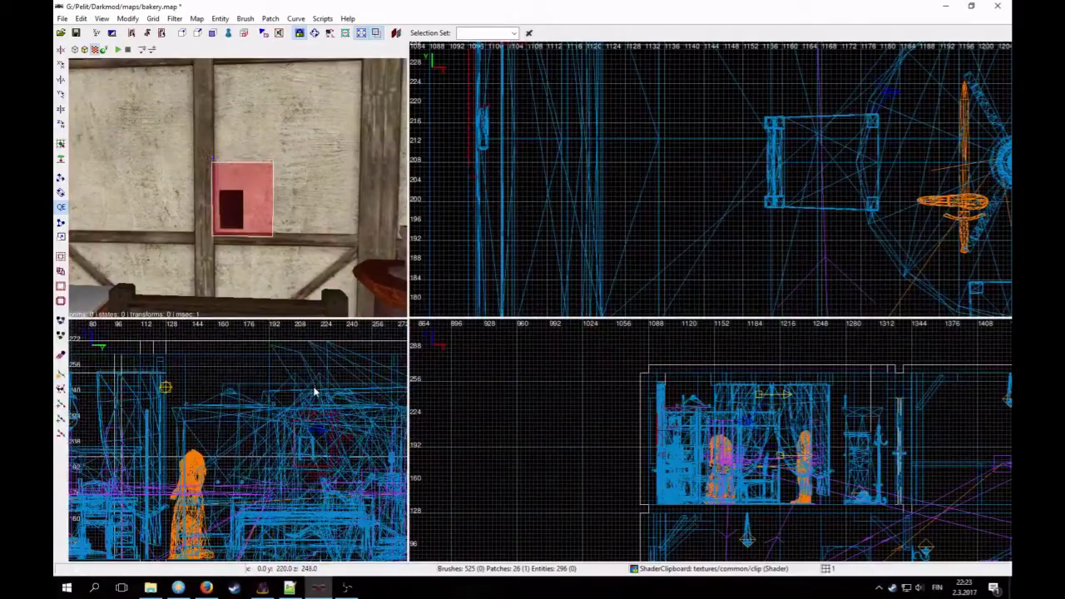
right_click(227, 239)
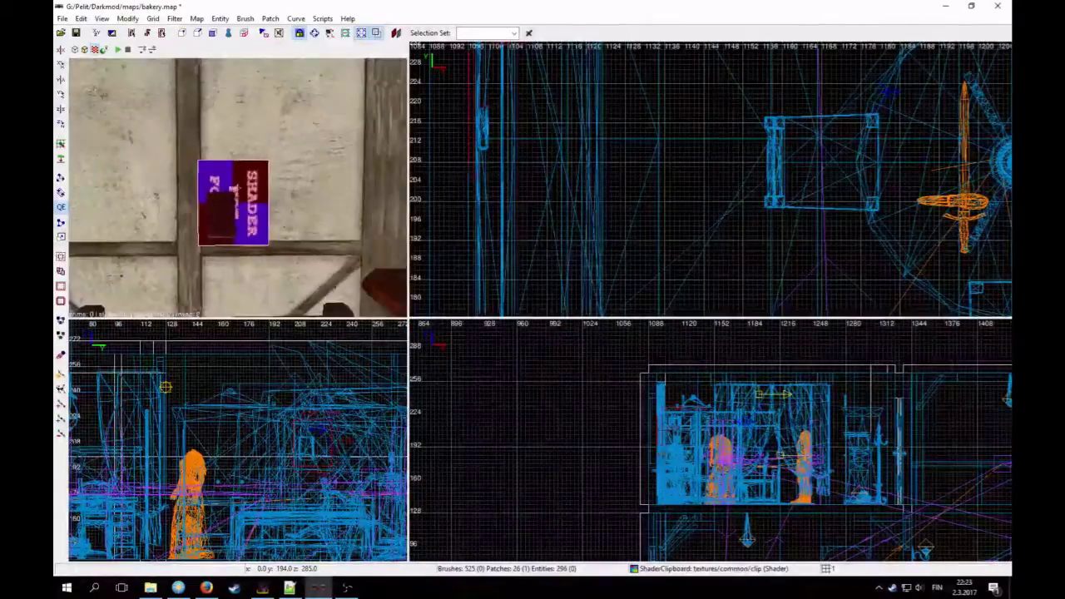
right_click(228, 238)
Step: Open the media browser and expand the textures/darkmod/decals/dirt folder
key(m)
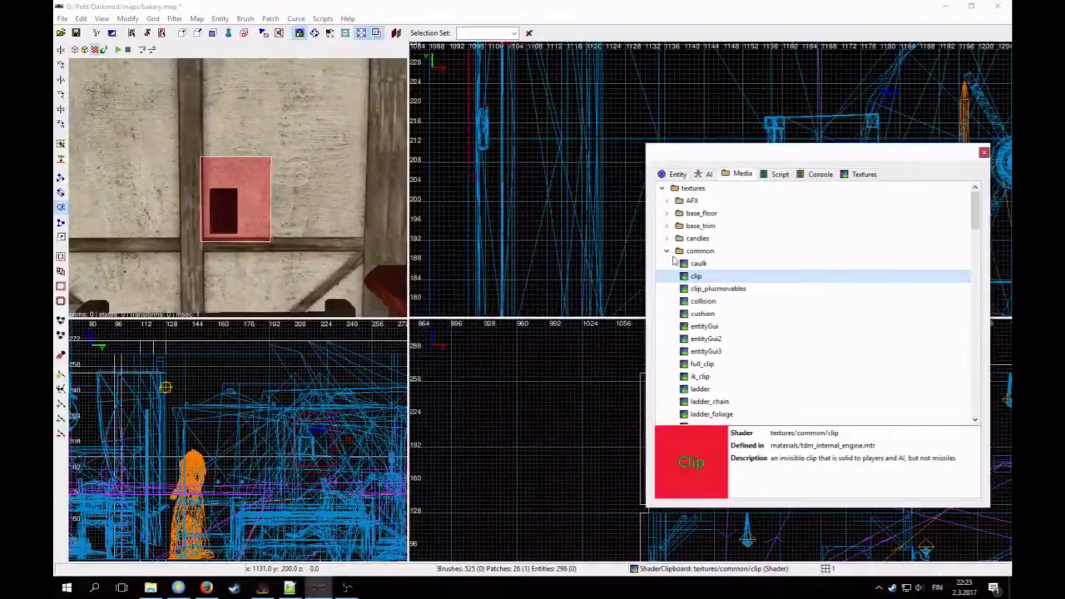
click(667, 251)
click(667, 277)
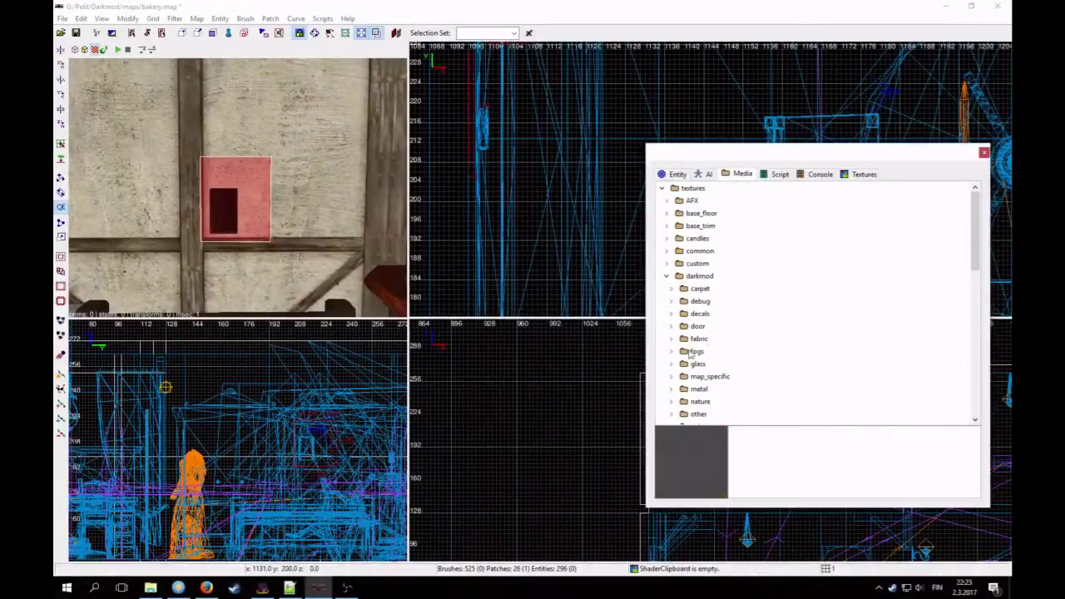
scroll(728, 337, down, 3)
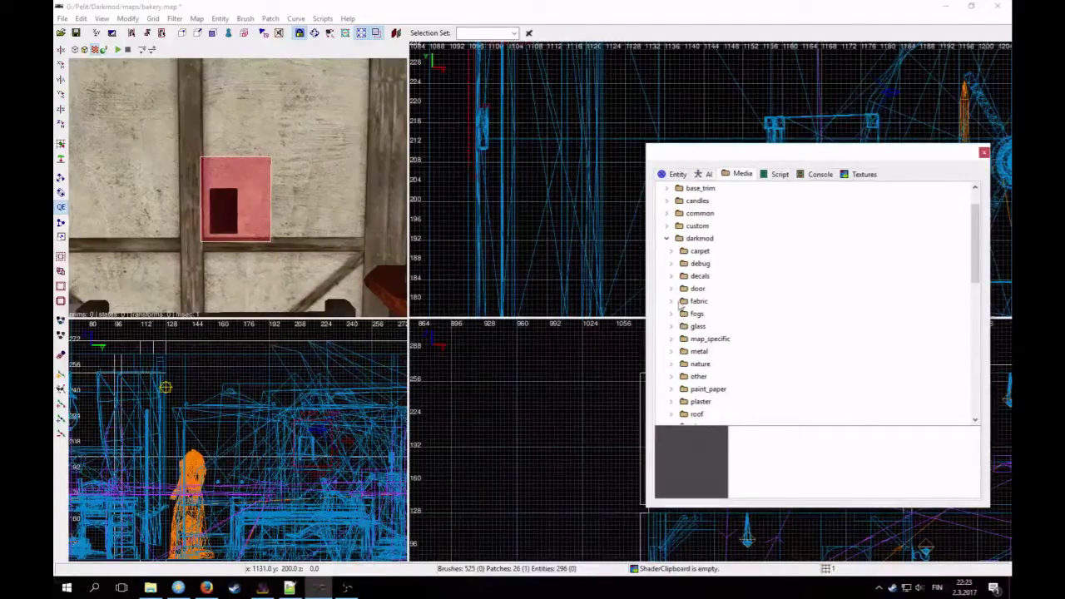
click(671, 277)
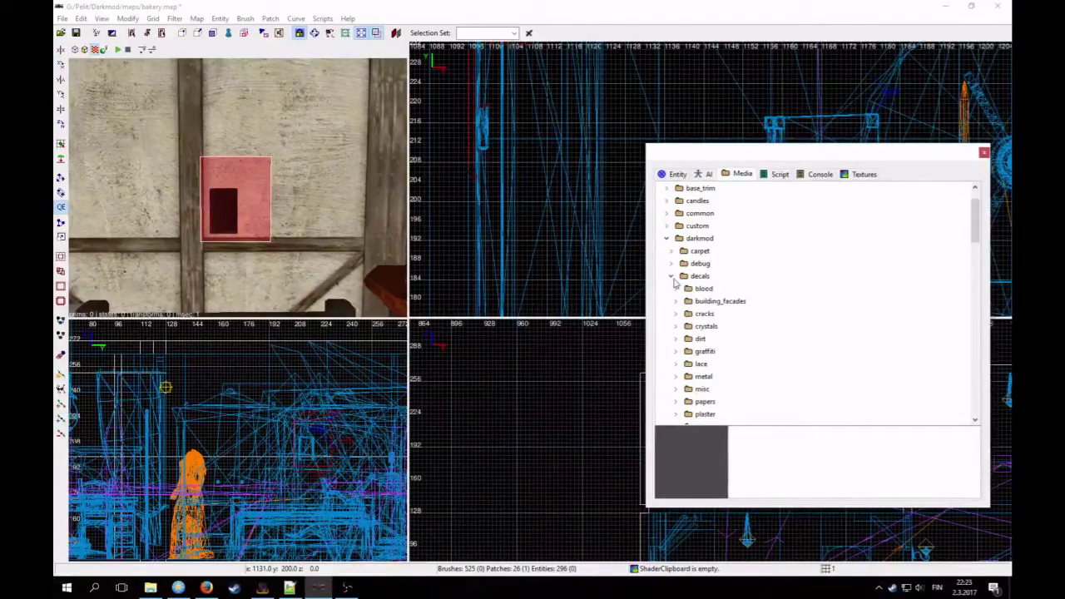
scroll(723, 345, down, 2)
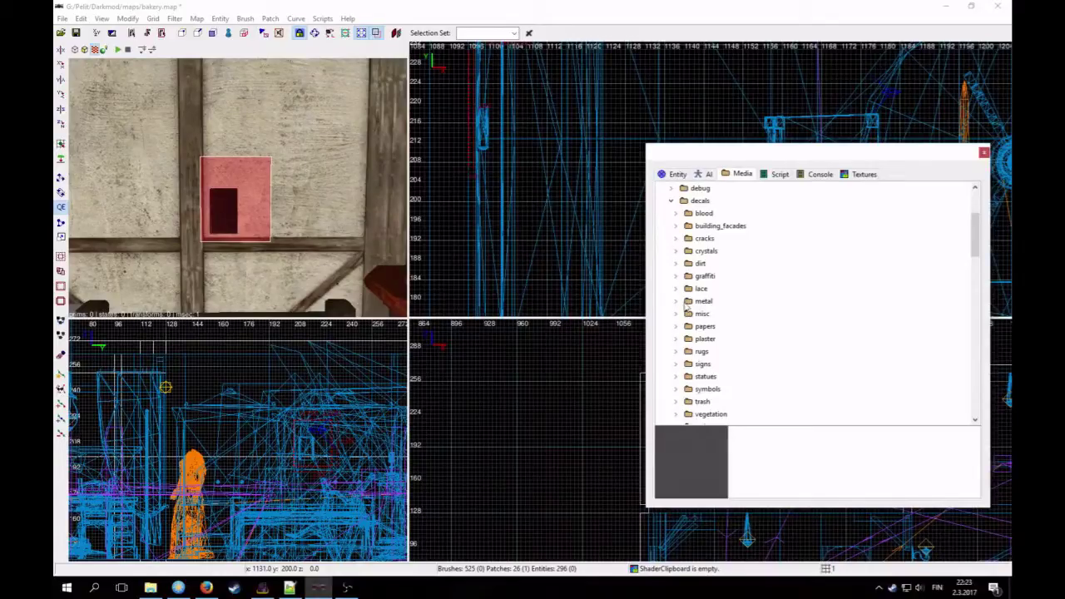
click(675, 263)
Step: Browse the dirt decals to painting_wall_grime and apply that shader to the decal patch
key(Down)
key(Down)
key(Down)
key(Down)
key(Down)
key(Down)
key(Down)
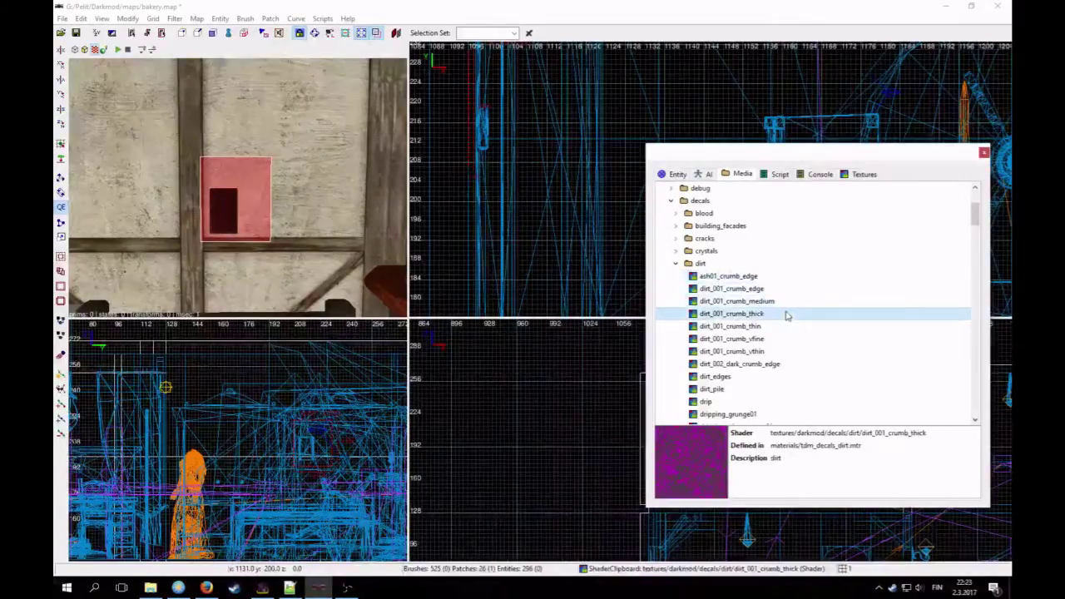
key(Down)
key(Down)
key(Down)
key(Down)
key(Down)
key(Down)
key(Down)
key(Down)
key(Down)
key(Down)
key(Down)
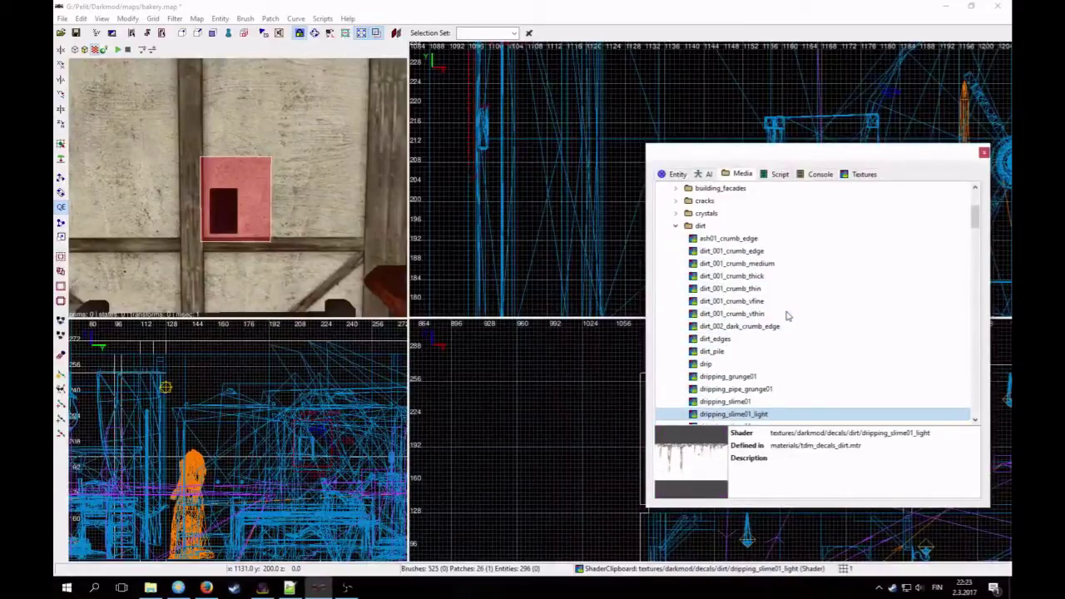
key(Down)
key(Down)
key(Down)
key(Down)
key(Down)
key(Down)
key(Down)
key(Down)
key(Down)
key(Down)
key(Down)
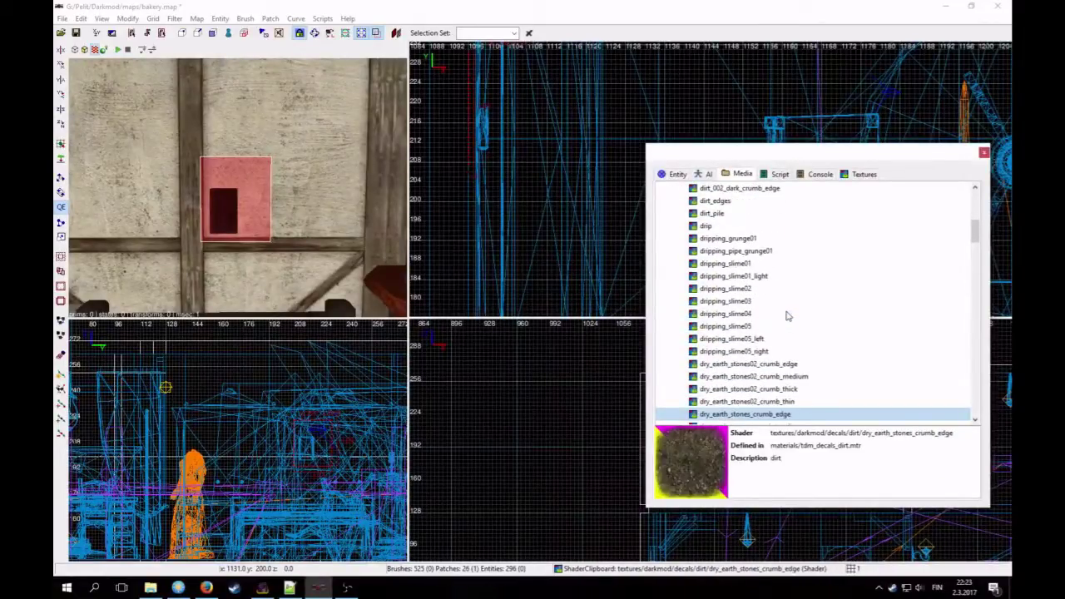
key(Down)
key(Down)
key(Down)
key(Down)
key(Down)
key(Down)
key(Down)
key(Down)
key(Down)
key(Down)
key(Down)
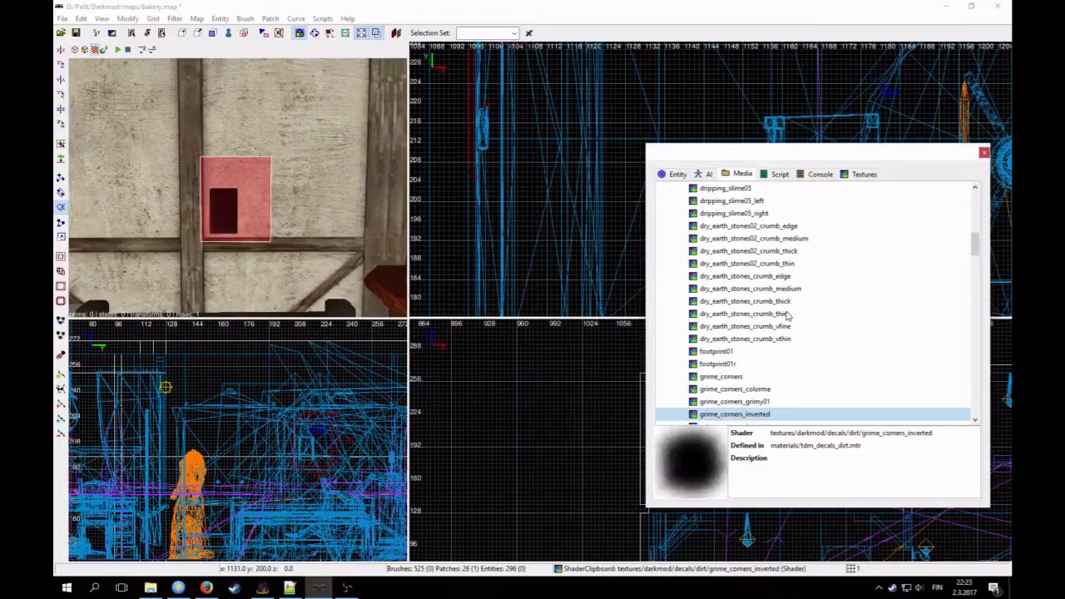
key(Down)
key(Down)
key(Down)
key(Down)
key(Down)
key(Down)
key(Down)
key(Down)
key(Down)
key(Down)
key(Down)
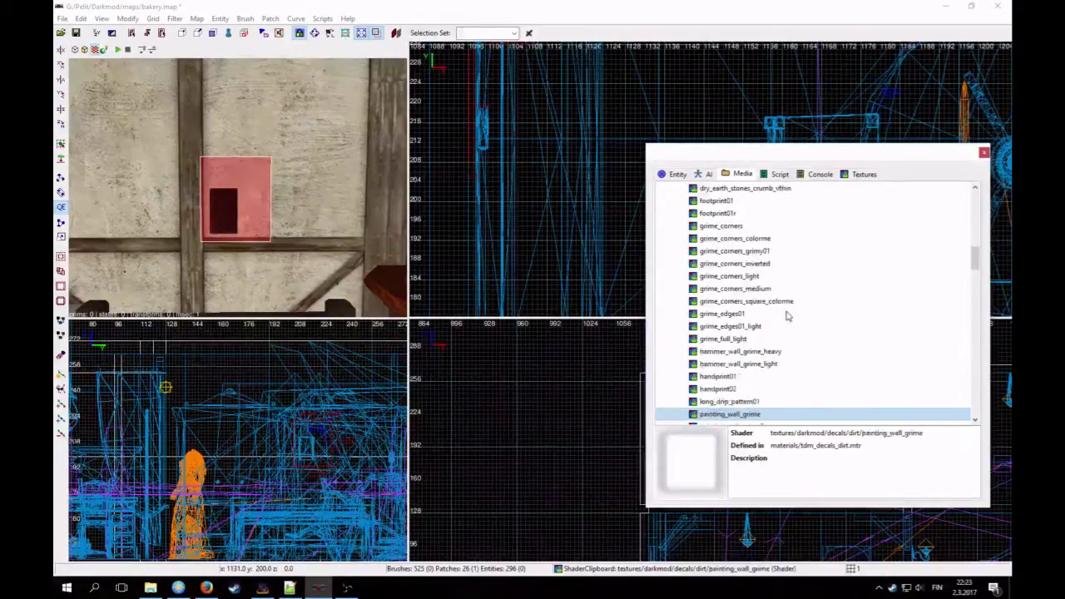
key(Up)
key(Up)
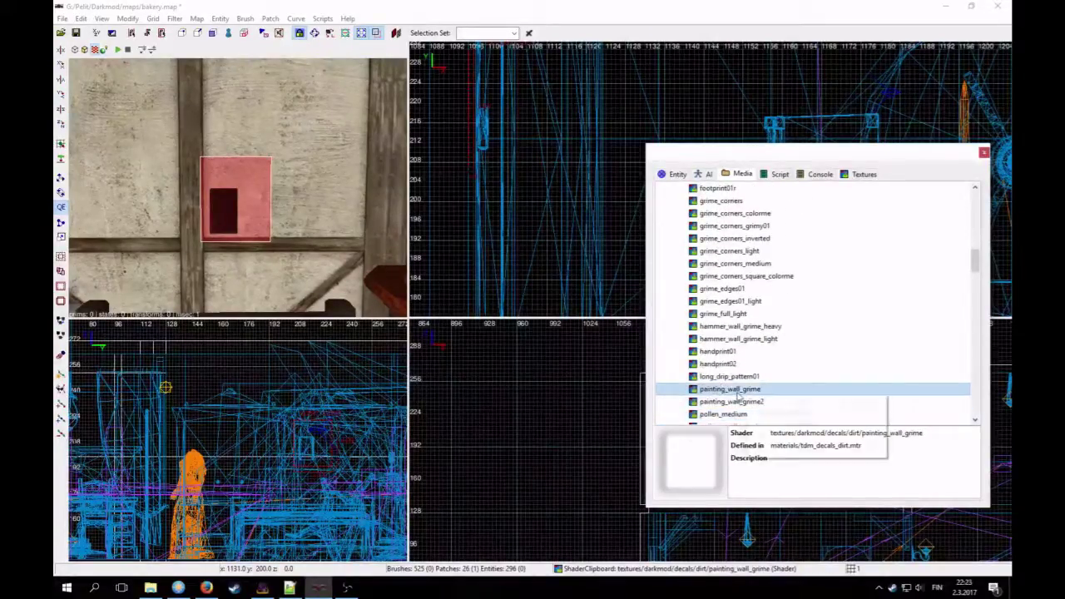
right_click(737, 391)
click(787, 415)
Step: Examine the grime decal's edges around the picture up close, and close the media browser
right_click(260, 229)
key(Up)
key(Up)
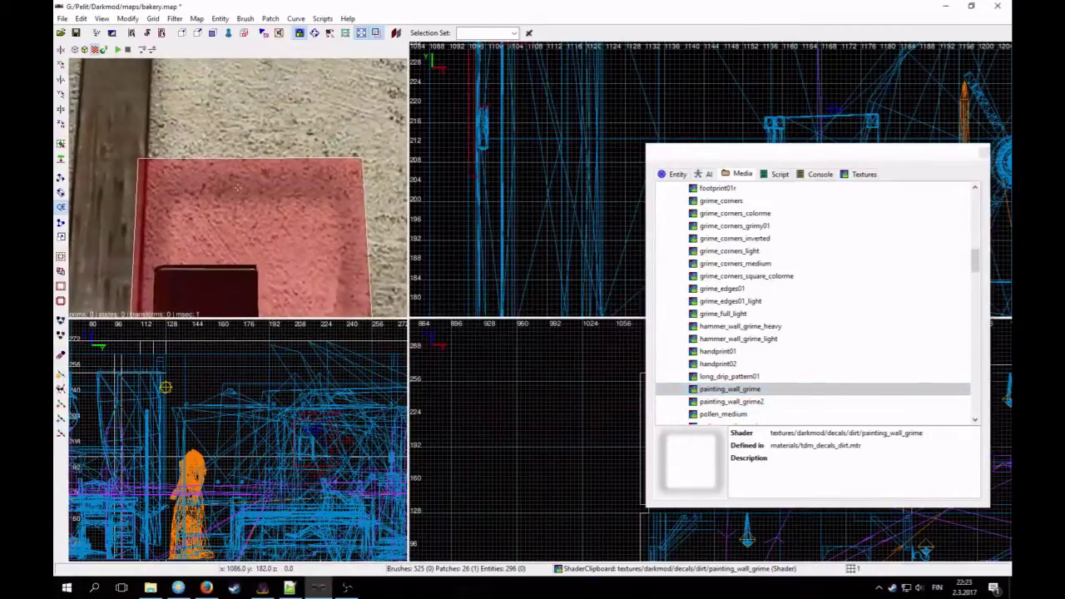
key(Left)
key(Right)
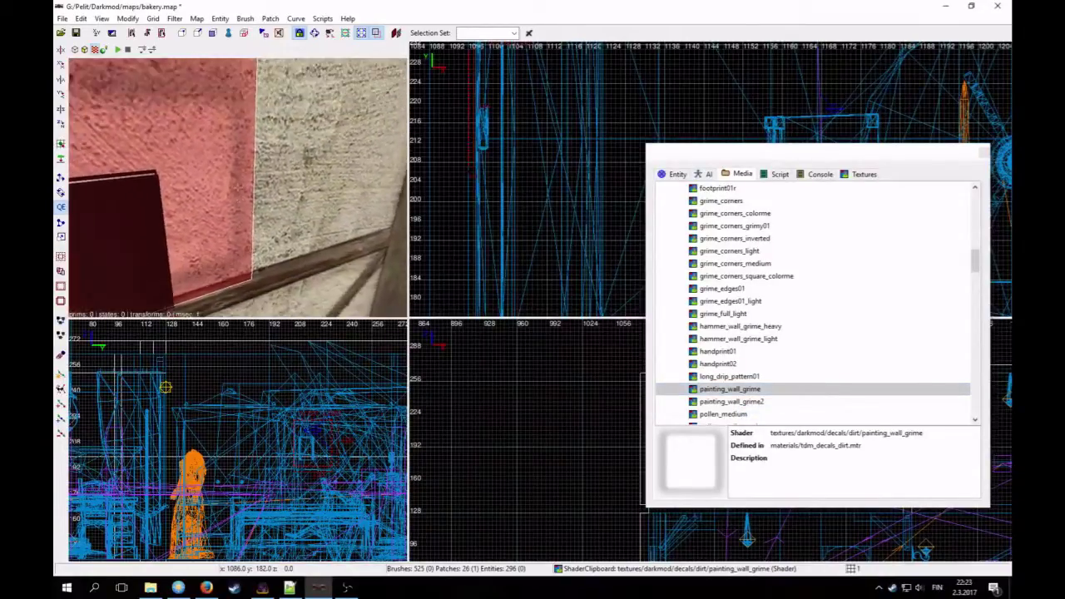
key(Down)
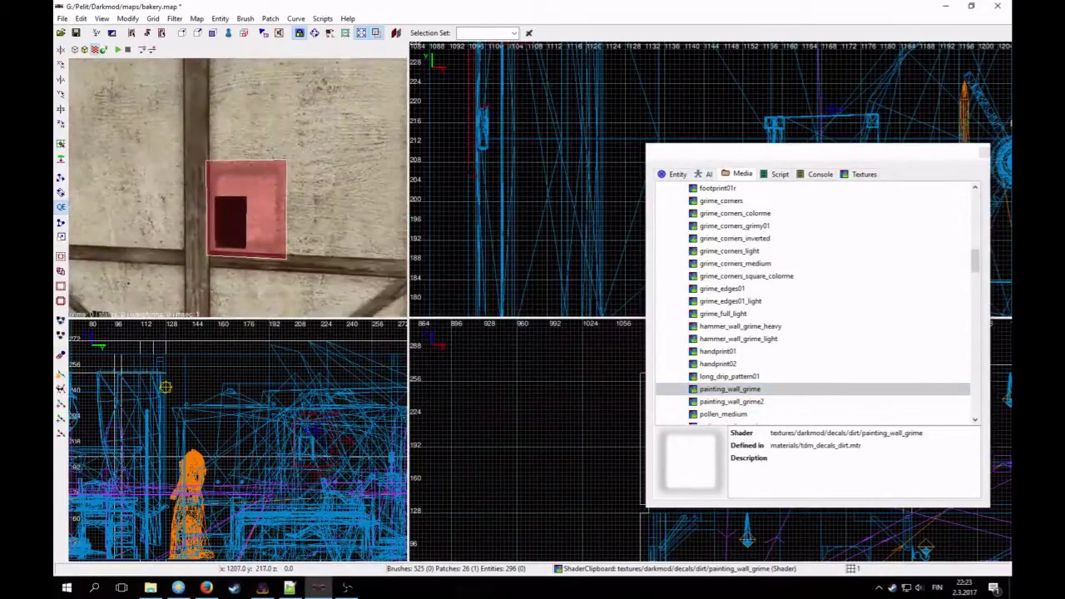
click(982, 153)
right_click(337, 173)
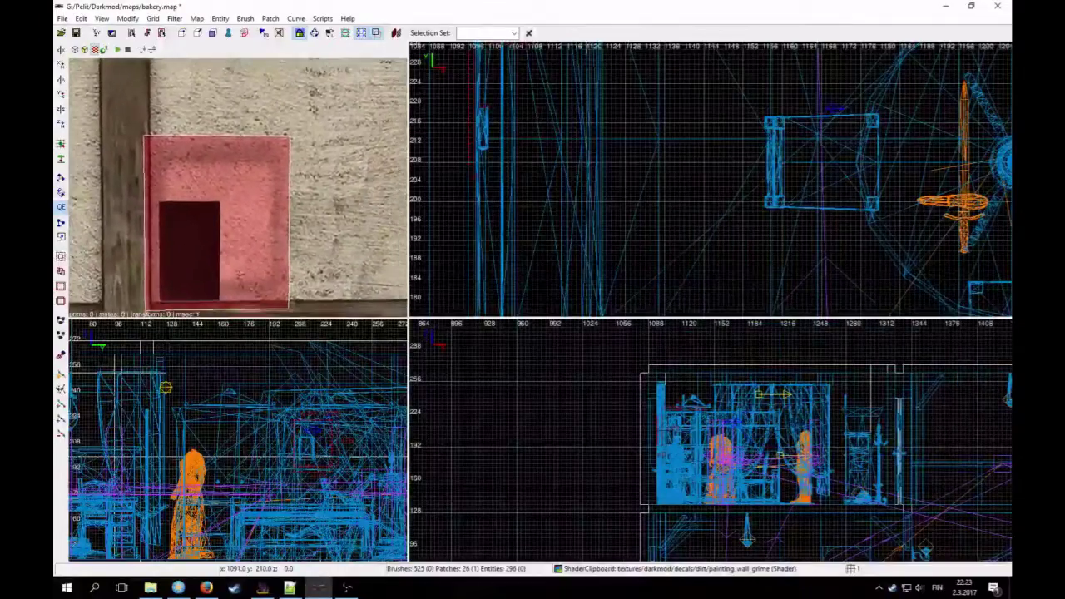
Step: Resize the grime patch on all four sides so that it surrounds the picture evenly, overlapping the neighbouring beams
right_click(237, 187)
key(4)
right_drag(648, 377, 616, 379)
right_drag(307, 410, 247, 412)
scroll(269, 410, up, 4)
key(3)
drag(245, 381, 246, 392)
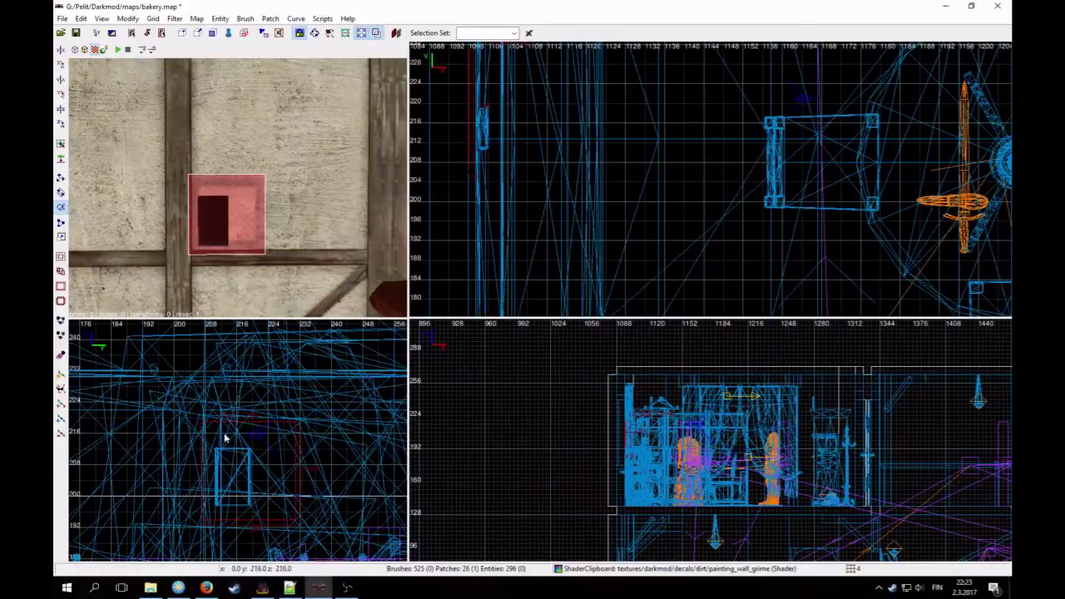
drag(172, 464, 161, 469)
drag(305, 474, 325, 474)
scroll(250, 516, up, 1)
drag(238, 503, 238, 512)
Step: Check how the grime patch frames the picture from near and far, and deselect it
right_click(214, 257)
key(Up)
key(Down)
key(Up)
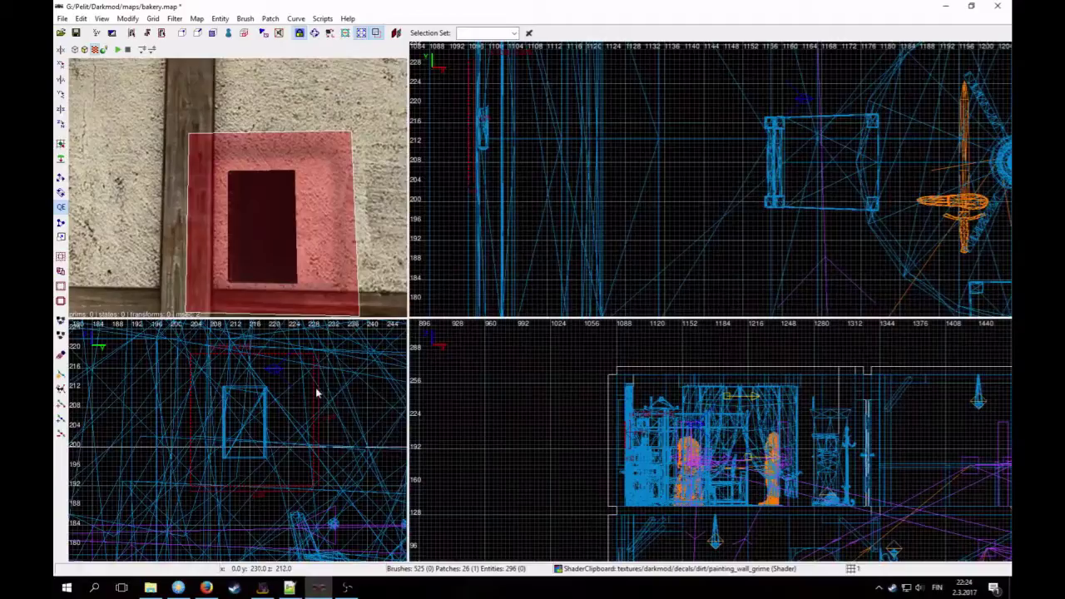
scroll(254, 268, down, 3)
scroll(254, 268, up, 2)
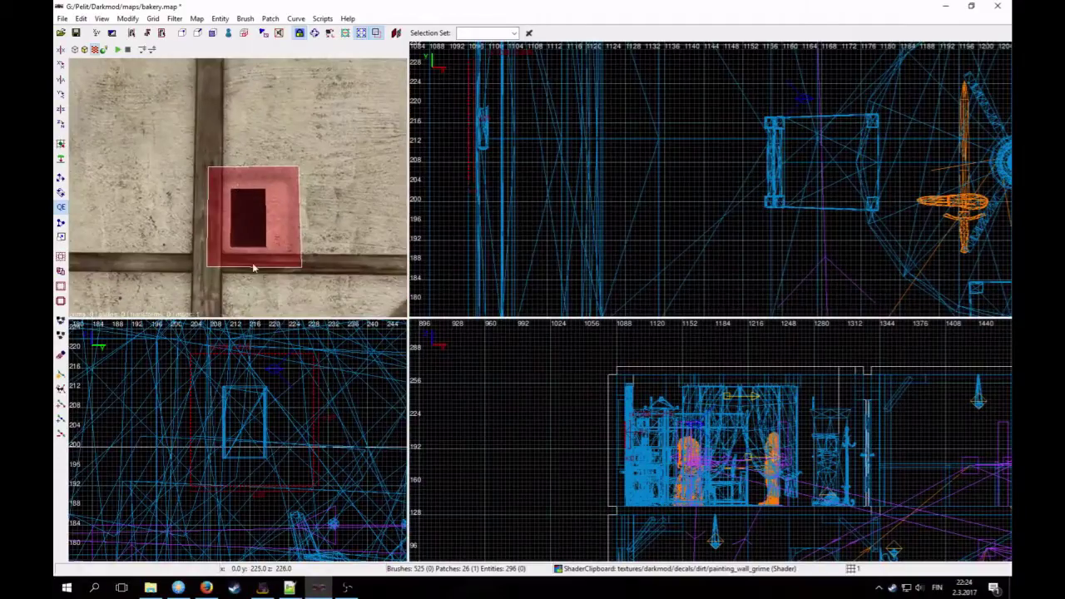
key(Escape)
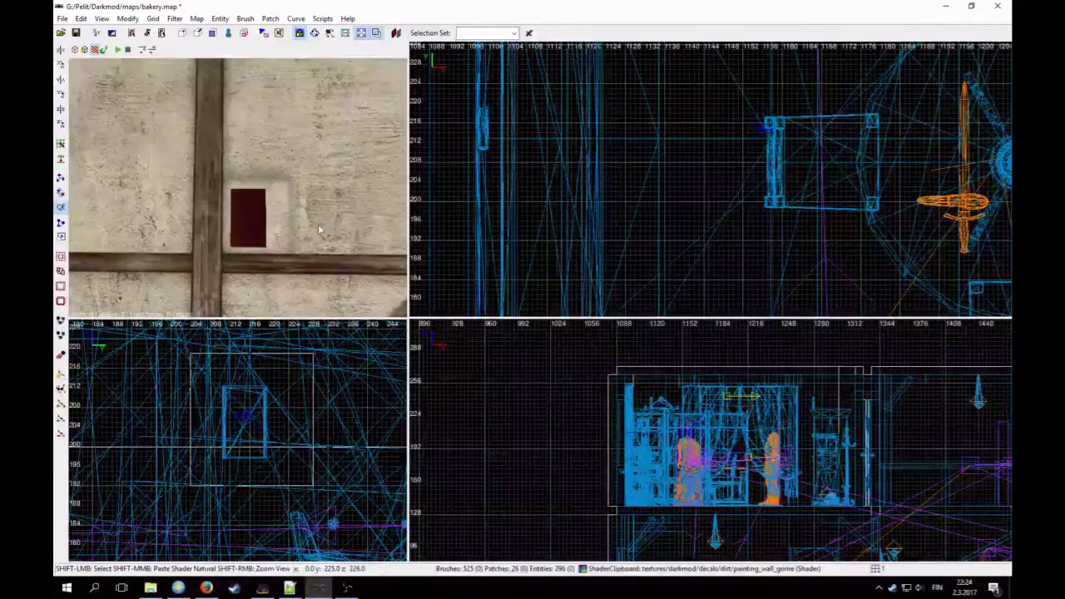
Step: Select the wall brush and place a vertical clip plane through it just inside the grime patch's right edge
shift+click(324, 231)
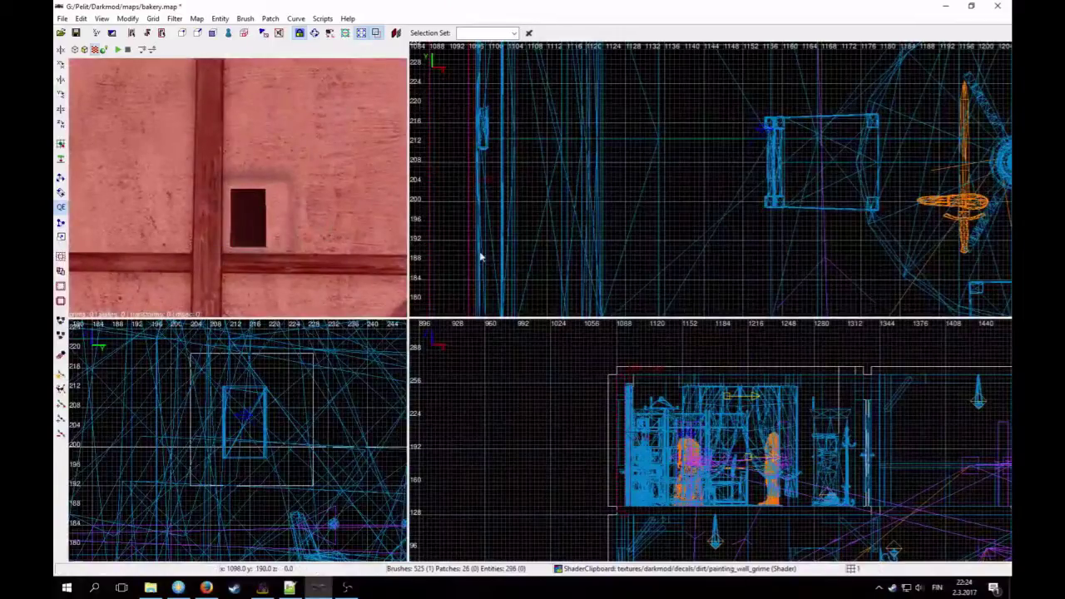
scroll(493, 263, down, 2)
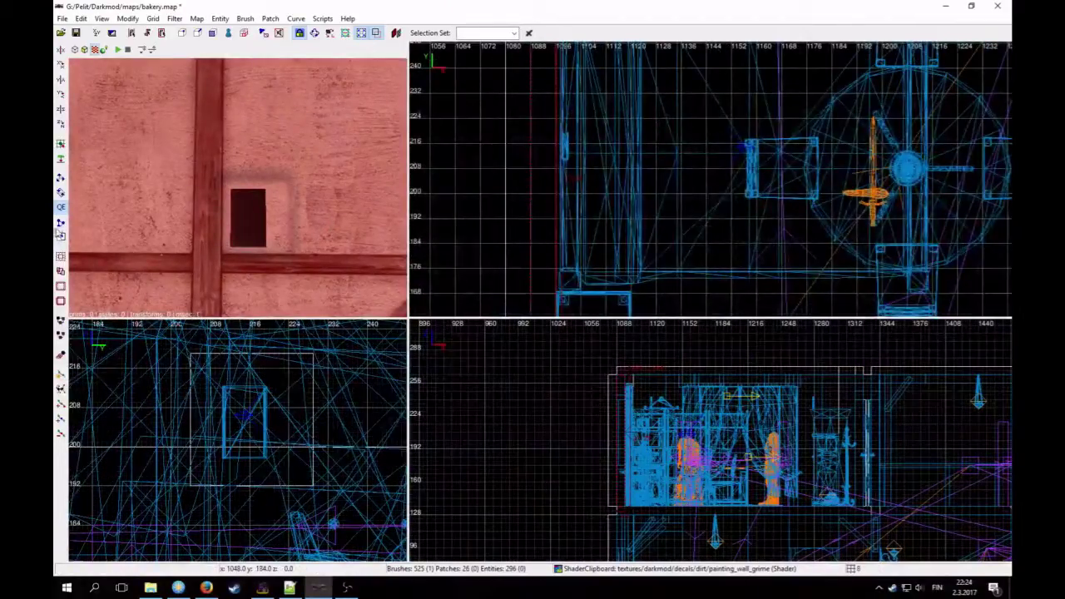
click(60, 223)
scroll(578, 203, up, 2)
right_drag(577, 202, 622, 185)
key(1)
scroll(560, 208, up, 2)
right_drag(568, 162, 593, 183)
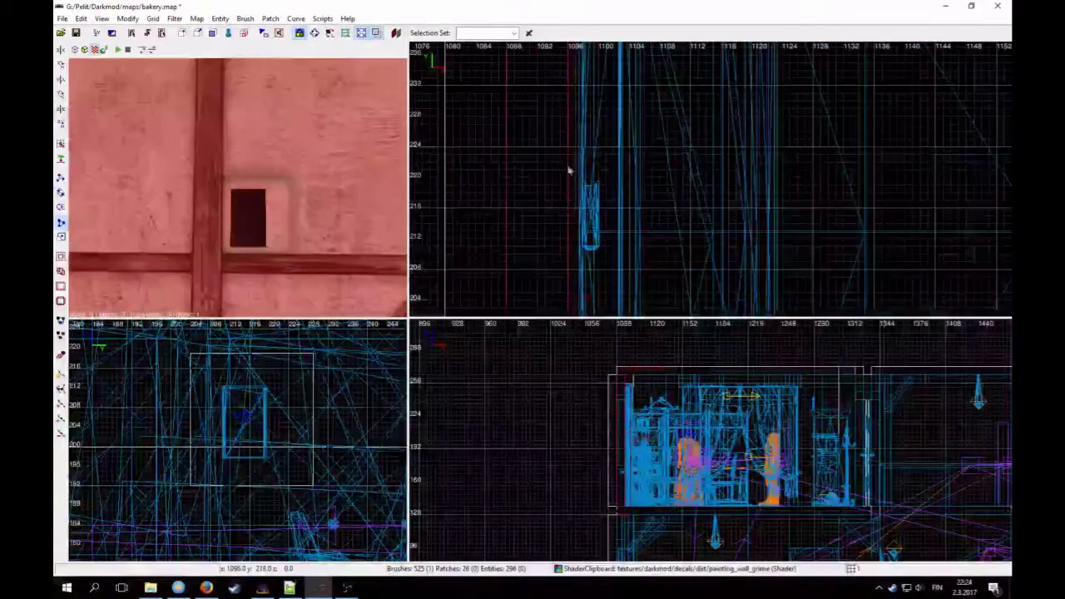
click(549, 152)
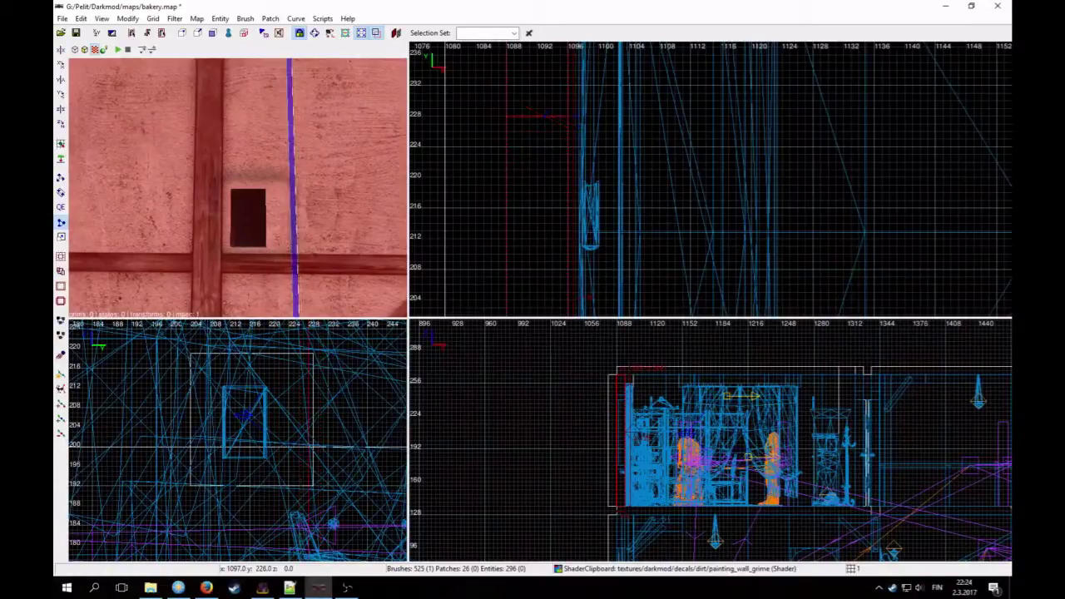
Step: Split the wall brush into two pieces along the vertical clip plane and clear the selection
right_click(369, 171)
scroll(237, 188, up, 2)
scroll(237, 187, down, 2)
scroll(237, 188, up, 1)
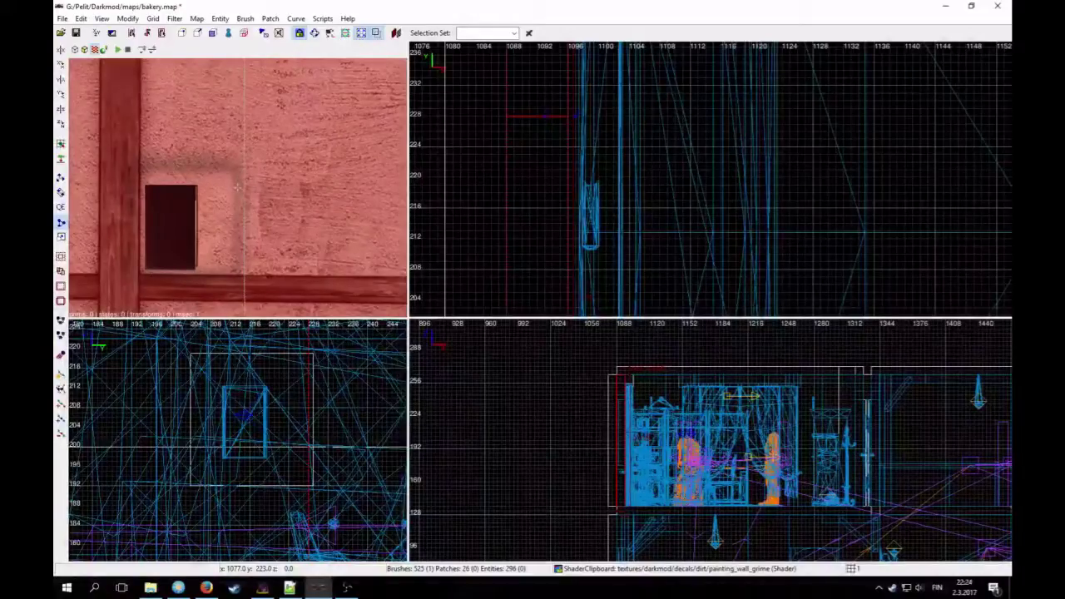
scroll(276, 194, down, 4)
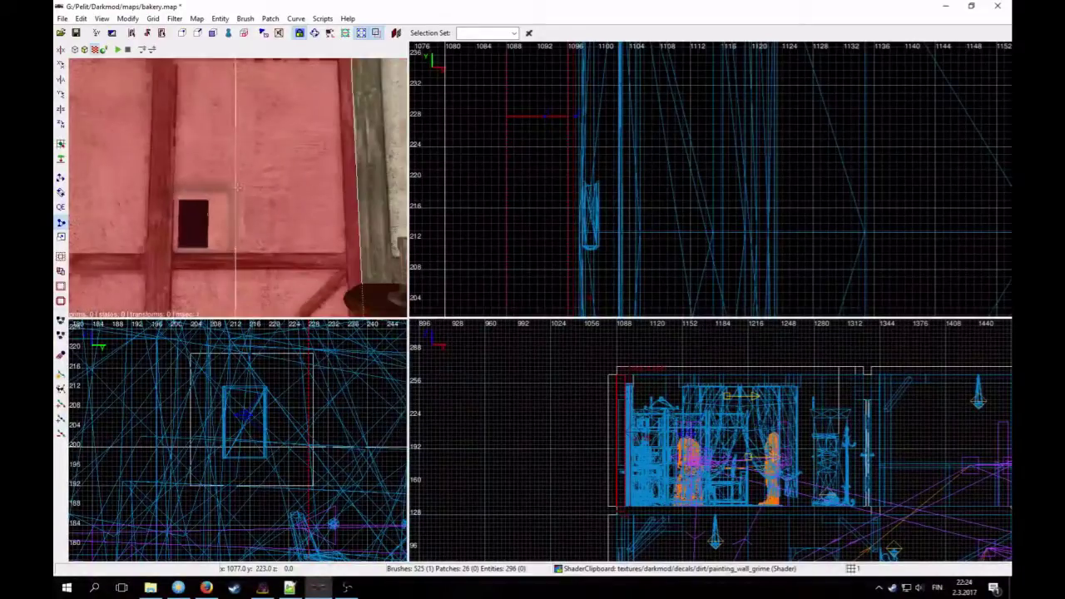
key(shift+Return)
key(Escape)
shift+click(287, 201)
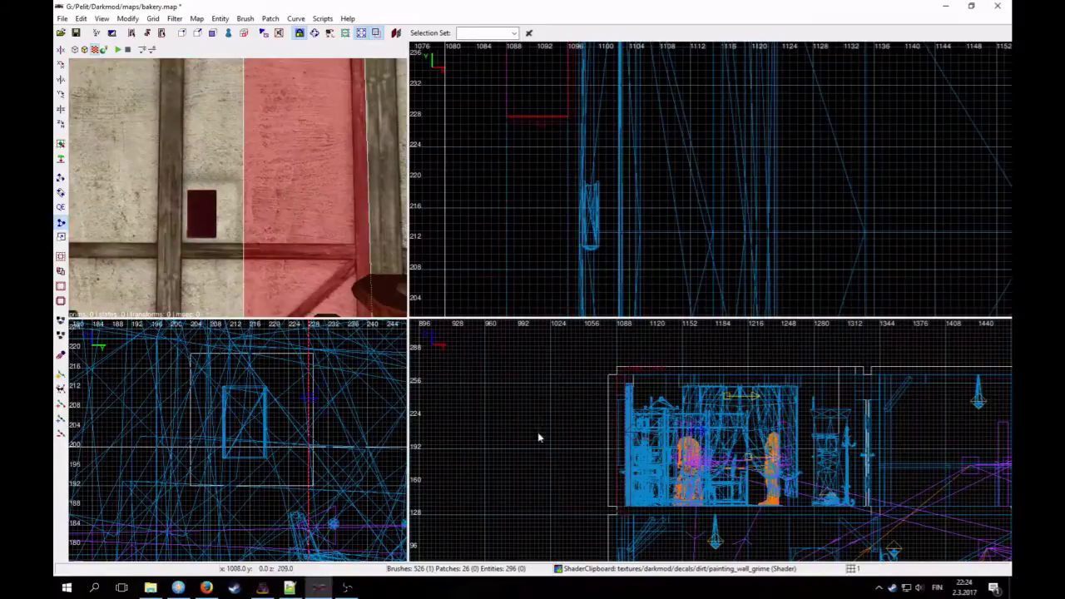
scroll(552, 435, up, 2)
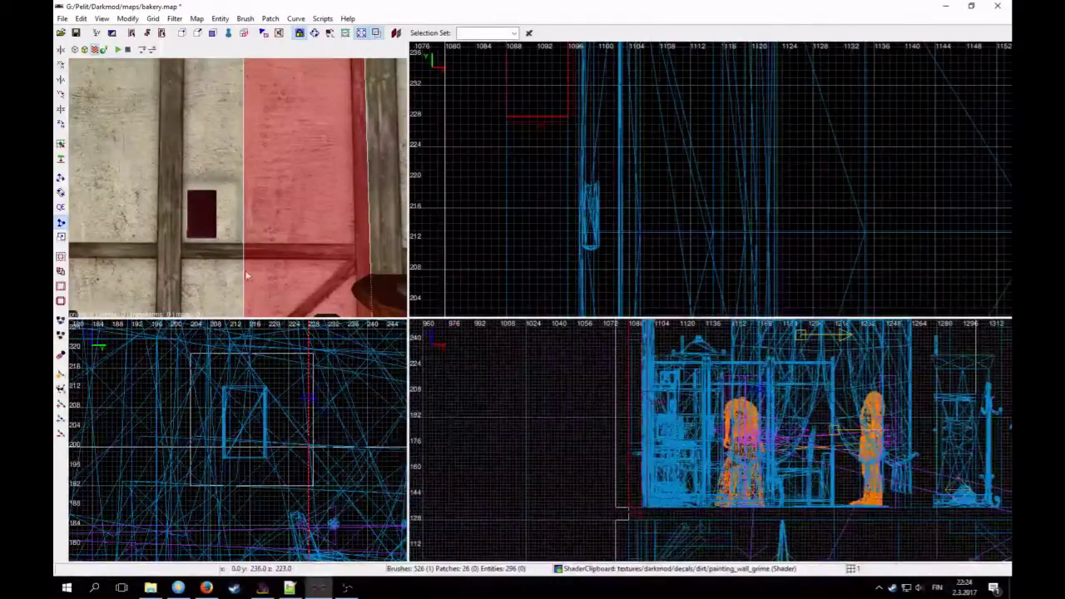
scroll(647, 421, up, 3)
click(646, 417)
click(302, 226)
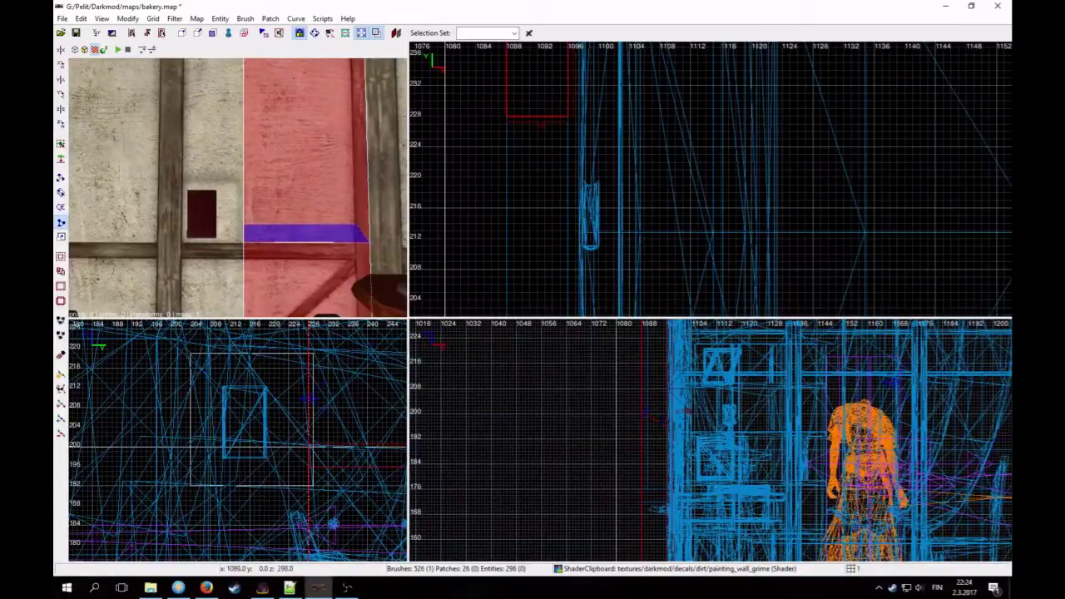
mouse_move(642, 416)
mouse_down()
mouse_move(642, 428)
mouse_move(658, 428)
mouse_up()
right_click(358, 283)
scroll(261, 213, up, 3)
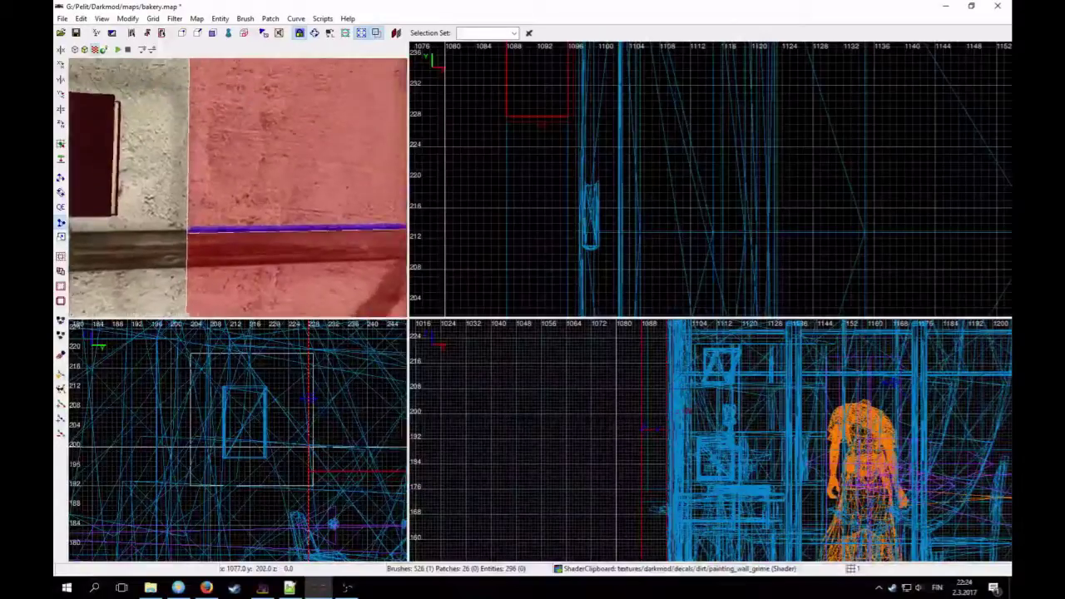
scroll(262, 212, down, 3)
right_click(261, 212)
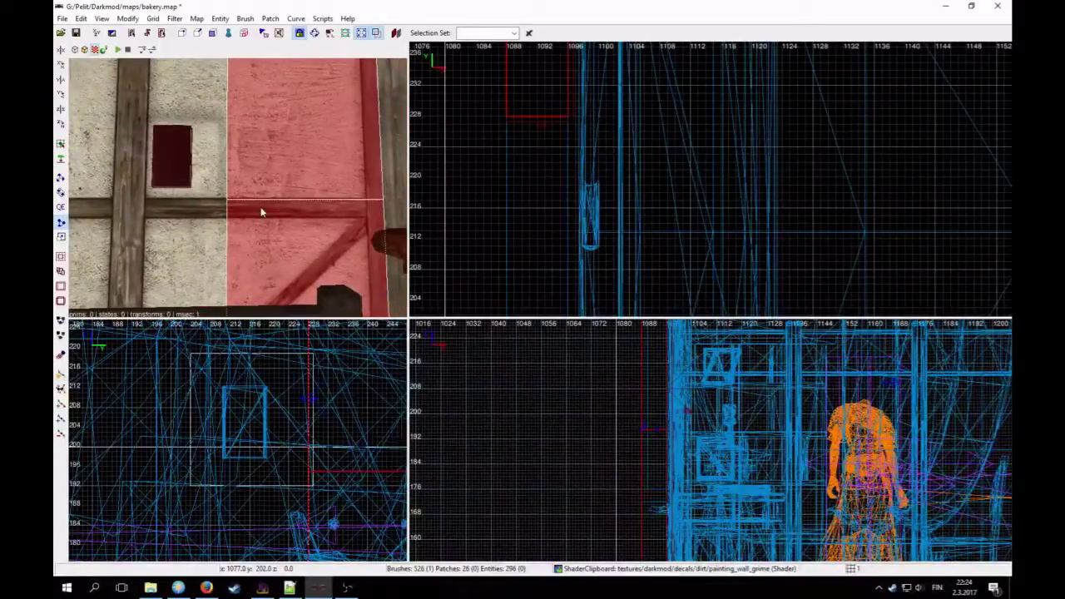
key(shift+Return)
key(ctrl+z)
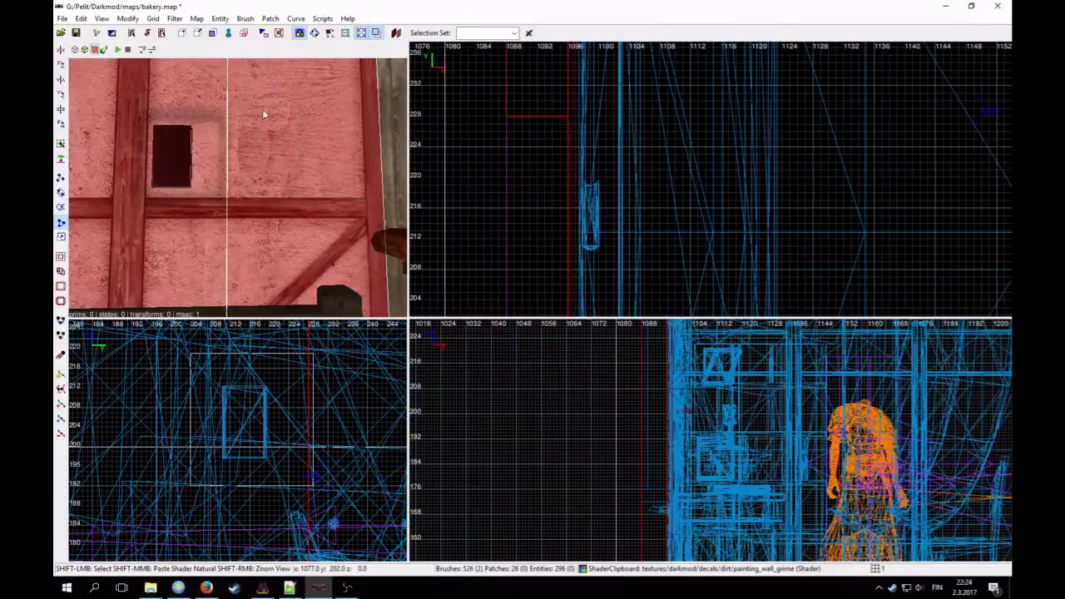
Step: Split the wall piece holding the picture horizontally along the top edge of the wooden crossbeam and clear the selection
scroll(563, 464, up, 3)
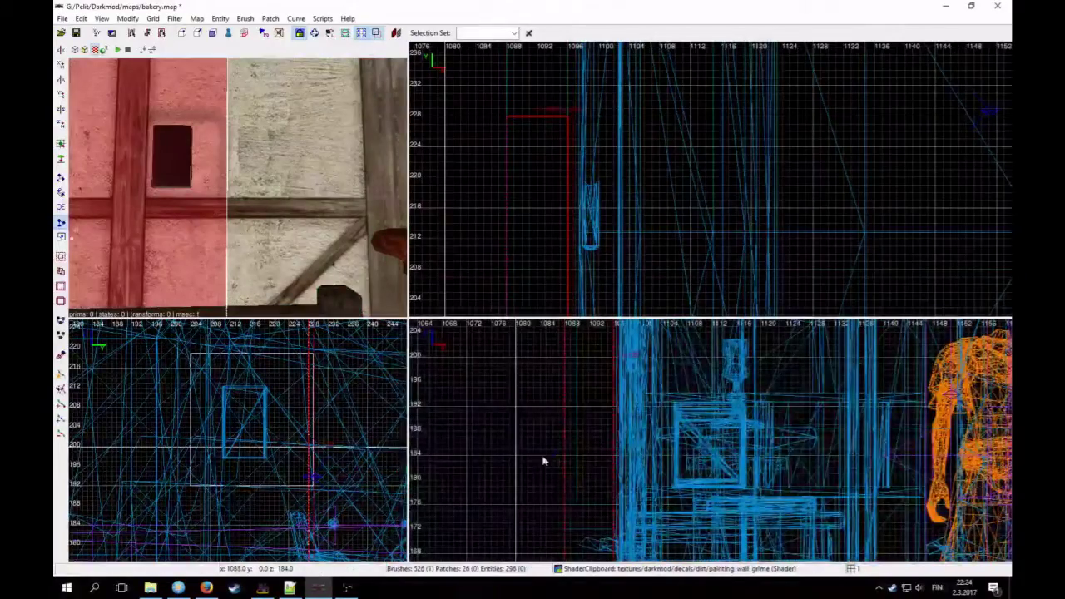
right_drag(542, 469, 624, 464)
click(619, 460)
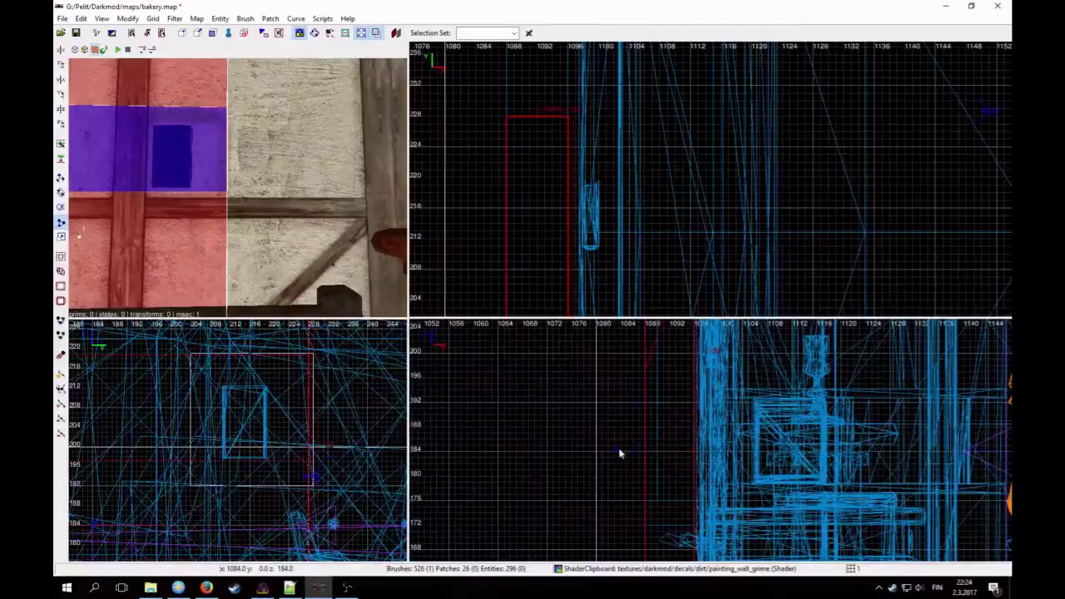
drag(614, 451, 609, 383)
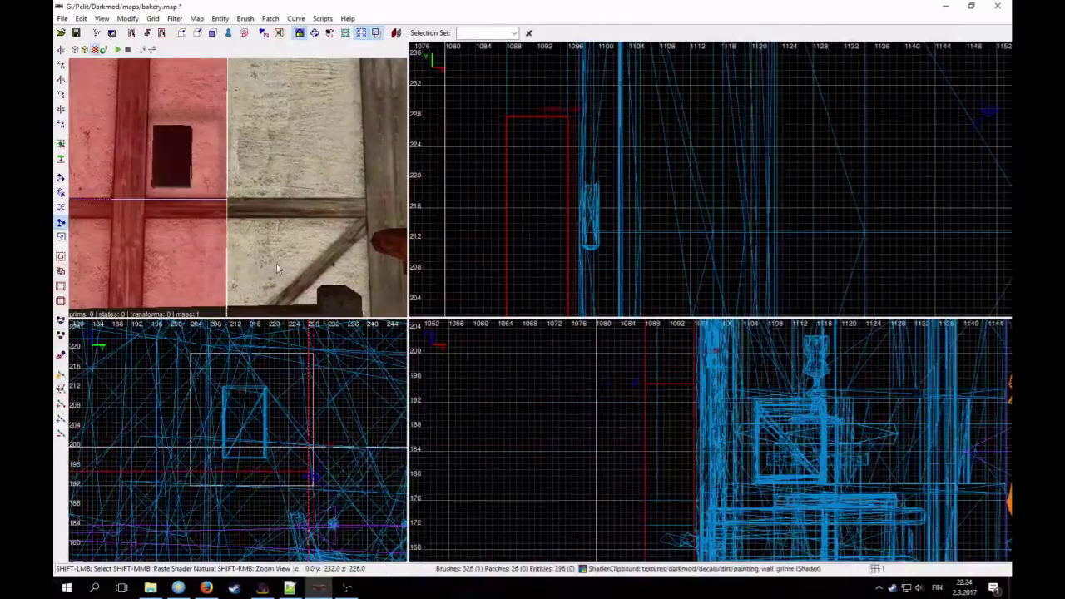
key(shift+Return)
right_click(257, 215)
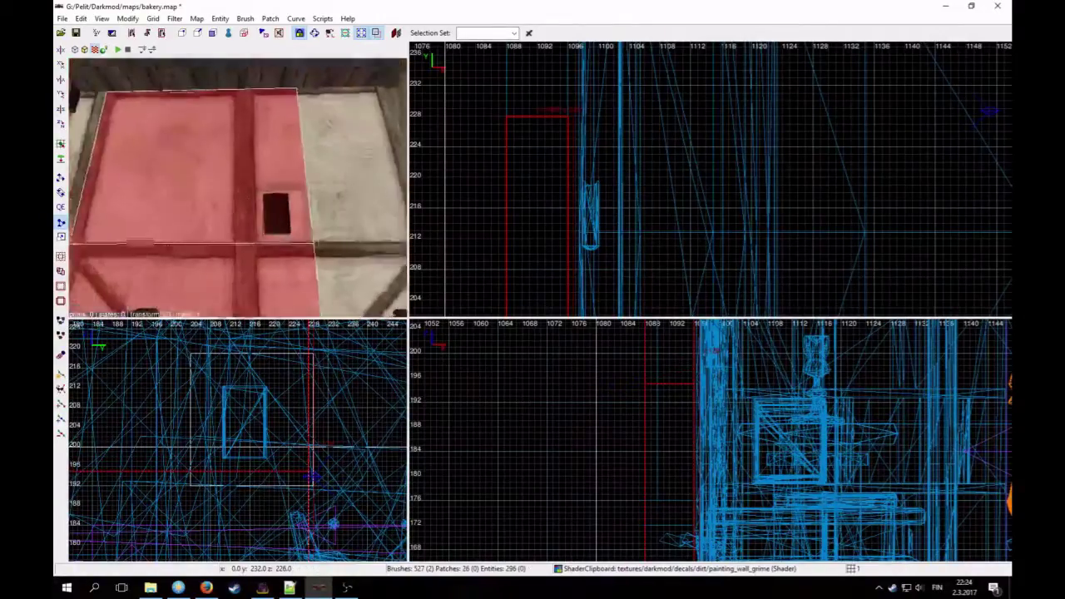
key(Down)
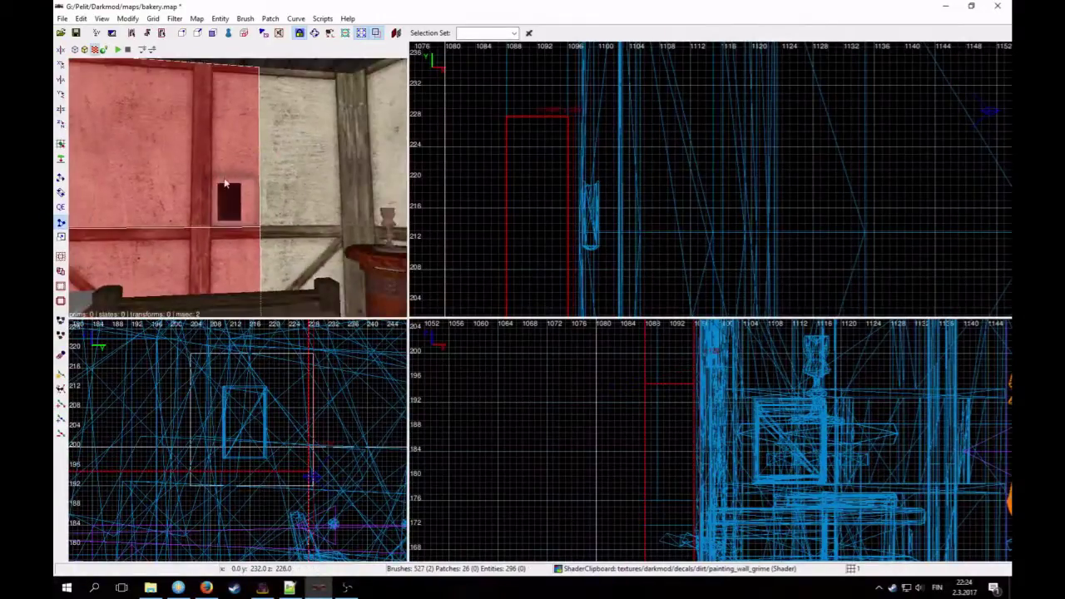
key(Escape)
Step: Select the upper wall piece behind the picture and place a vertical clip plane along the wooden post's right edge
shift+click(238, 143)
right_drag(590, 436, 567, 509)
scroll(592, 428, up, 2)
scroll(592, 428, down, 4)
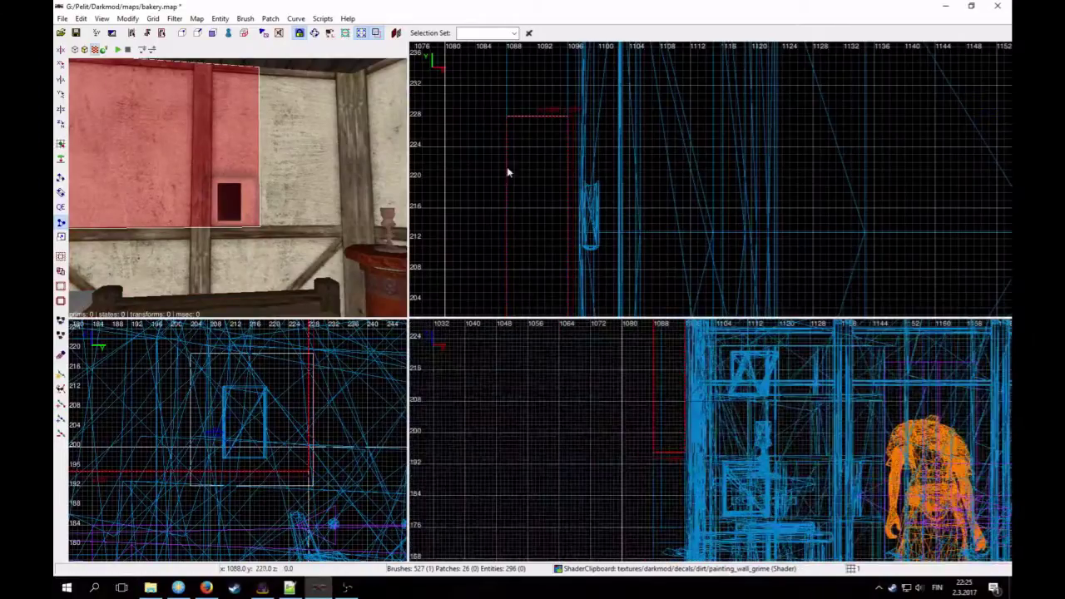
scroll(561, 278, down, 1)
right_drag(575, 271, 557, 202)
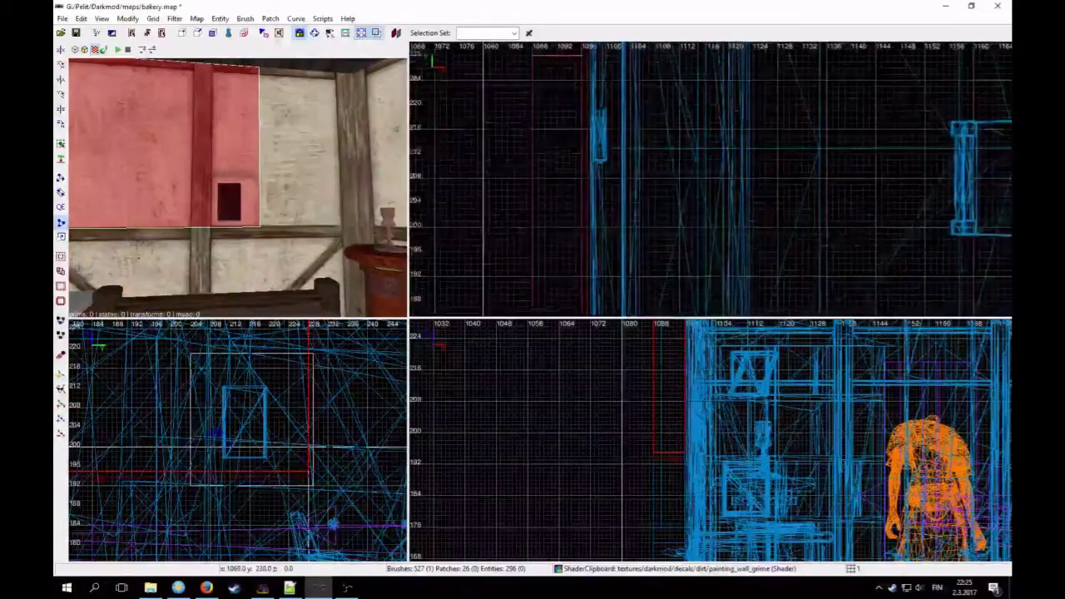
right_drag(579, 162, 576, 172)
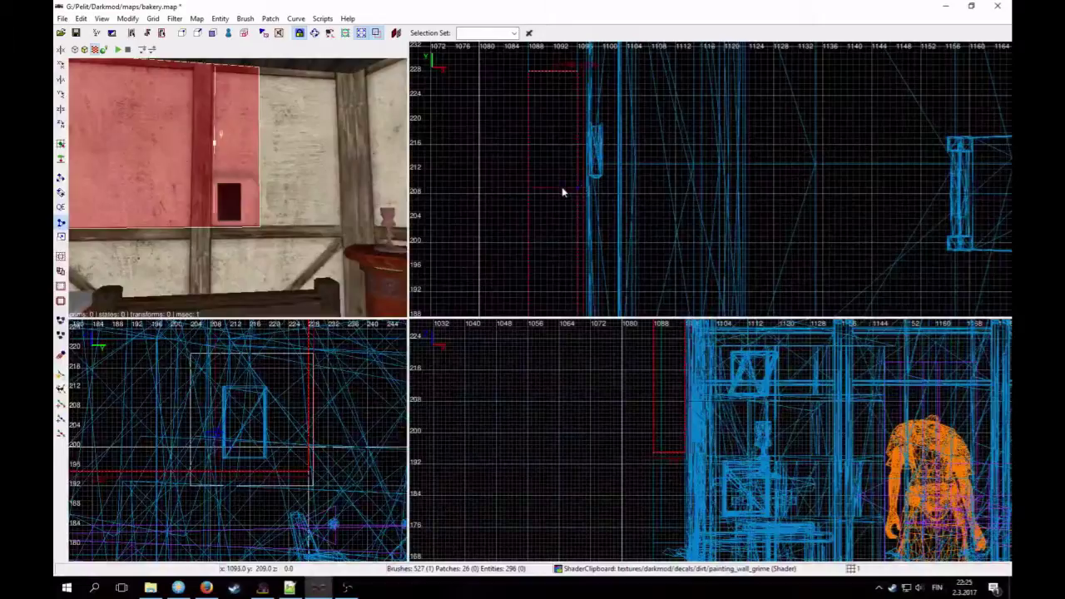
drag(579, 187, 579, 193)
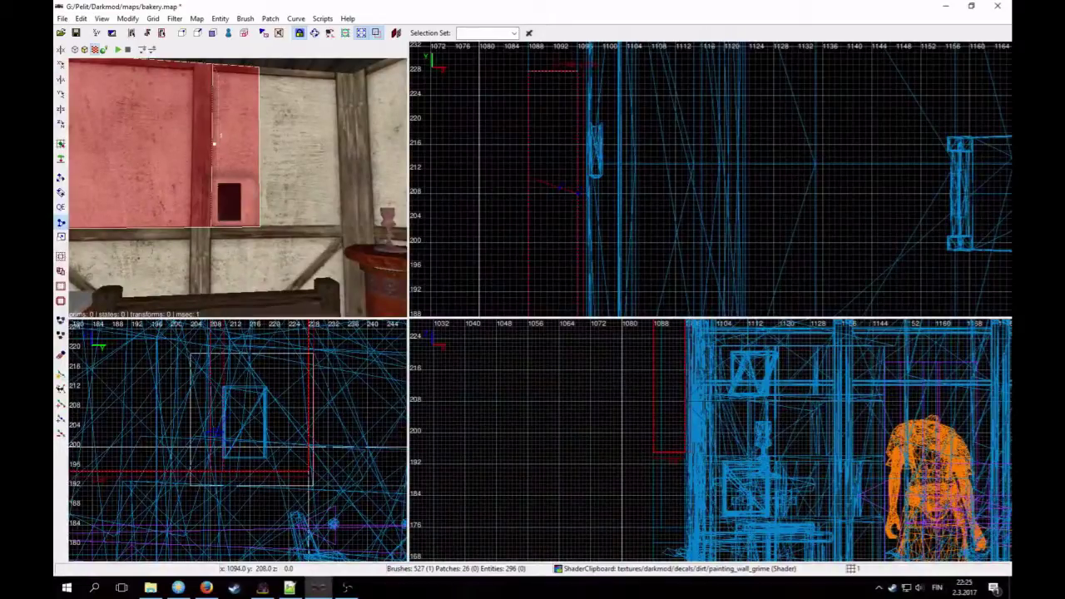
right_click(315, 240)
scroll(315, 240, up, 4)
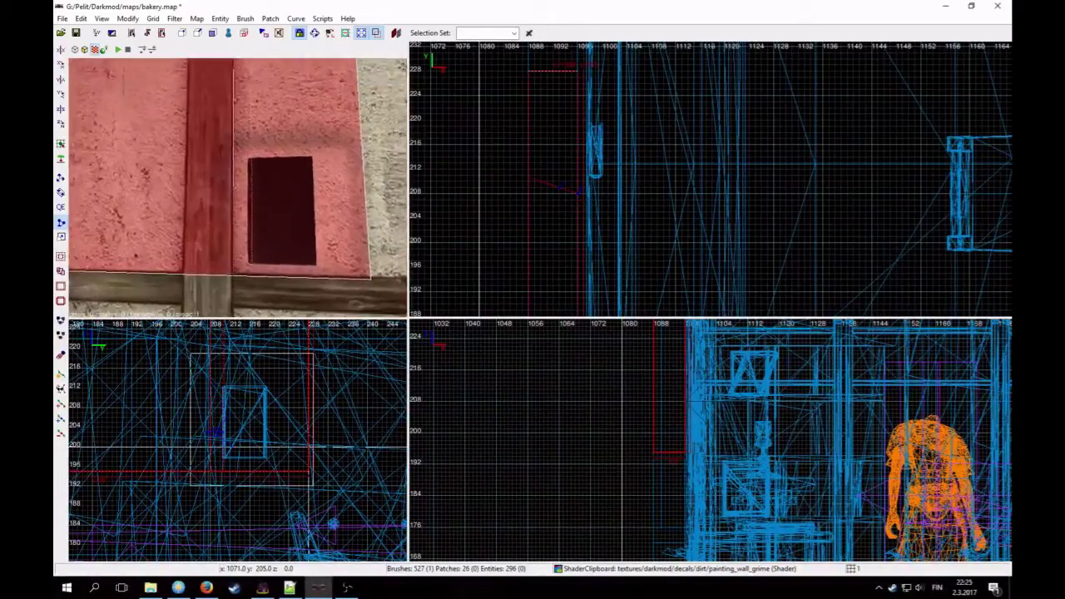
right_click(314, 240)
key(shift+Return)
key(Escape)
shift+click(264, 103)
key(ctrl+z)
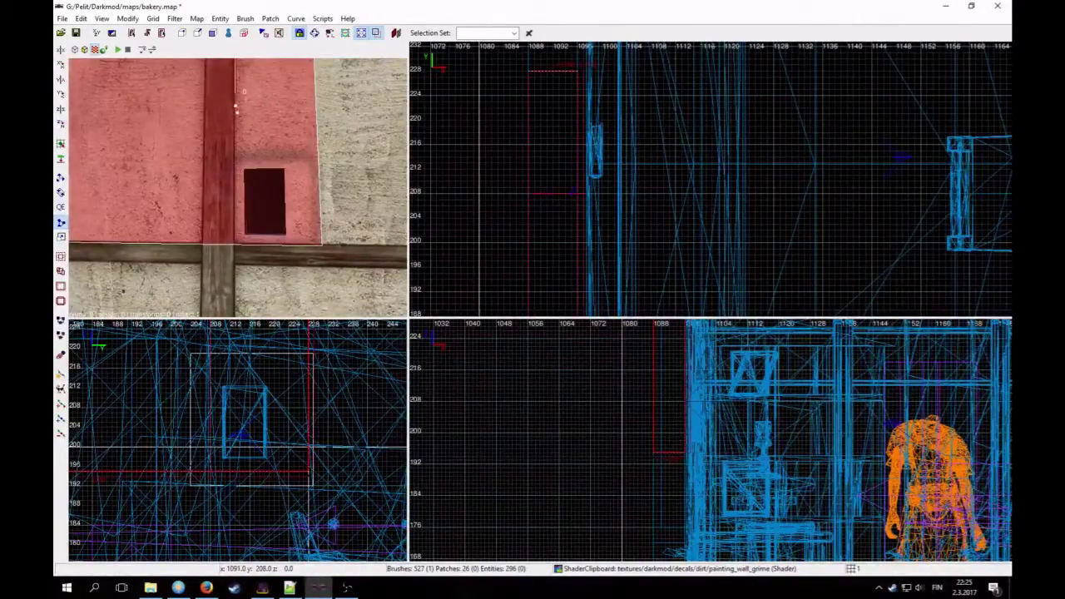
Step: Split the upper wall piece with a straight vertical clip plane along the post's right edge and clear the selection
scroll(243, 229, up, 4)
scroll(243, 229, down, 4)
key(shift+Return)
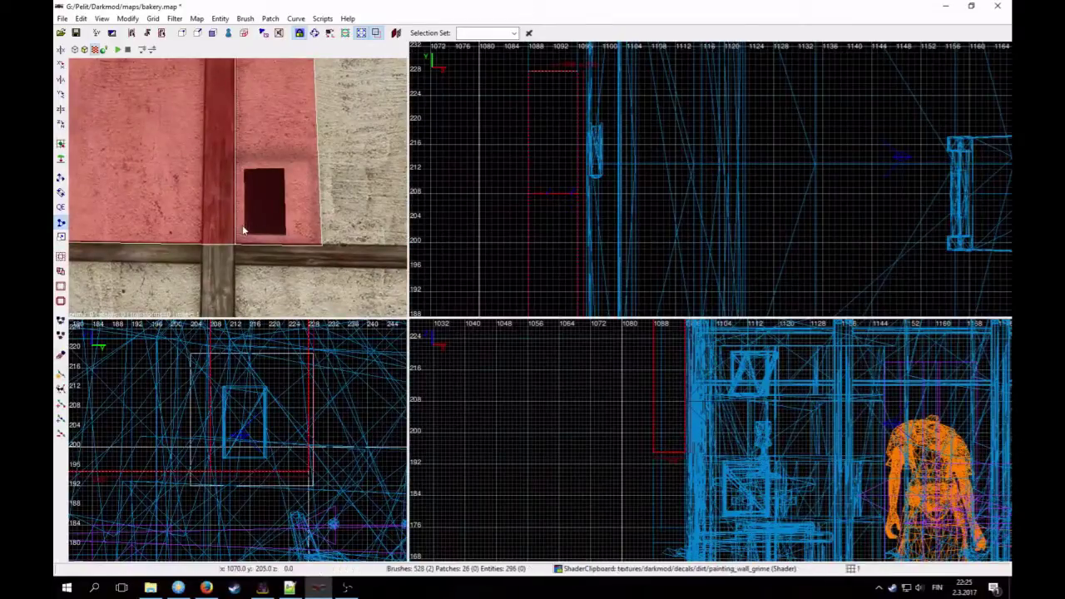
key(Escape)
Step: Split the narrow wall piece behind the picture horizontally just above the picture, within the grime patch's upper edge, and clear the selection
shift+click(245, 153)
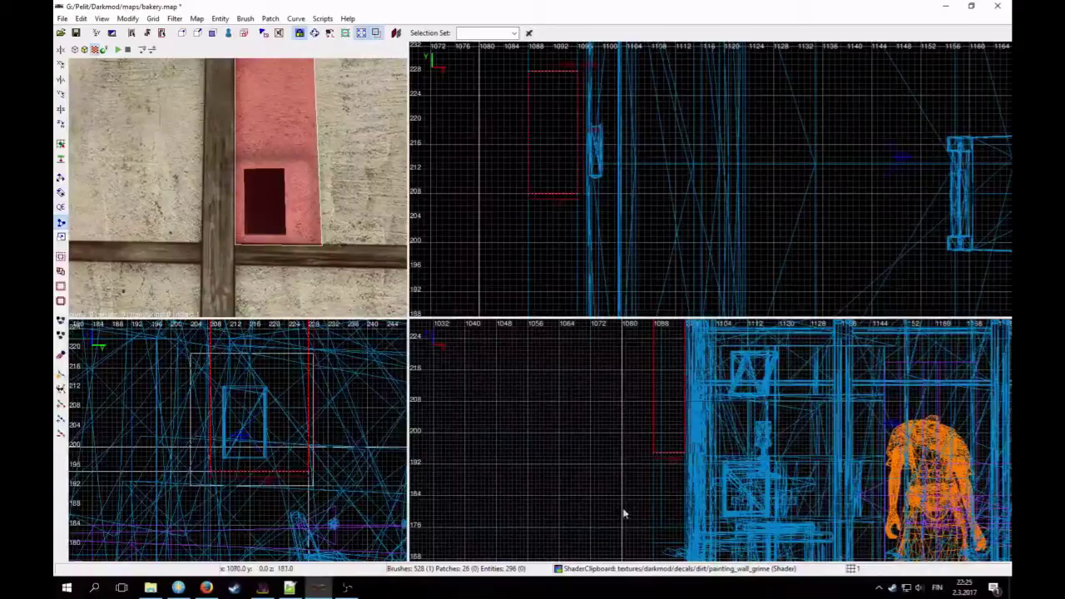
scroll(628, 513, up, 2)
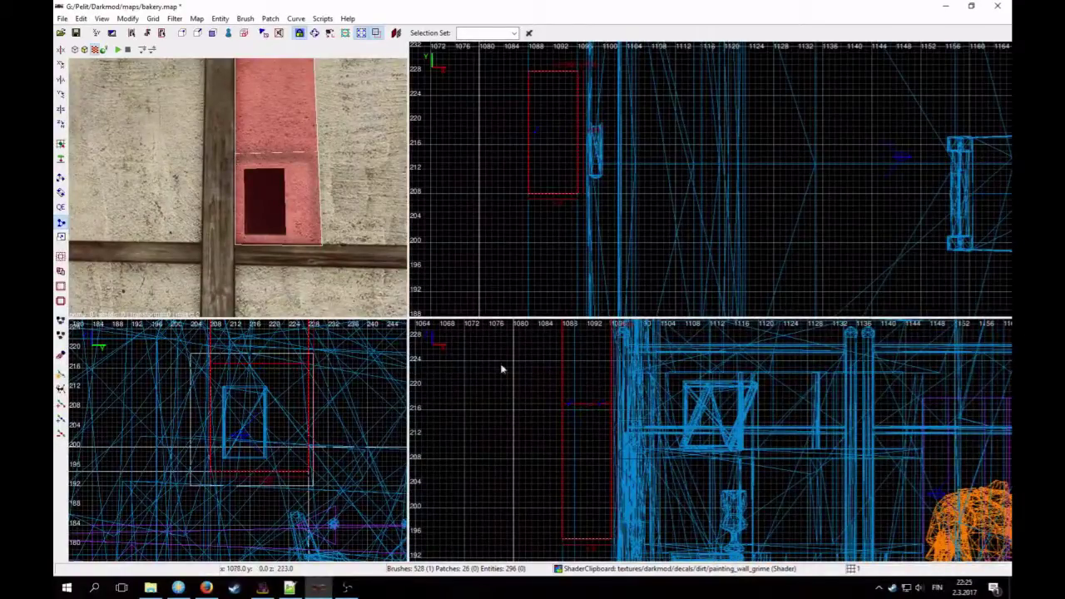
right_click(366, 279)
scroll(238, 188, up, 2)
scroll(238, 188, down, 1)
scroll(238, 188, up, 1)
scroll(238, 188, down, 1)
scroll(238, 188, down, 2)
right_click(238, 188)
key(Escape)
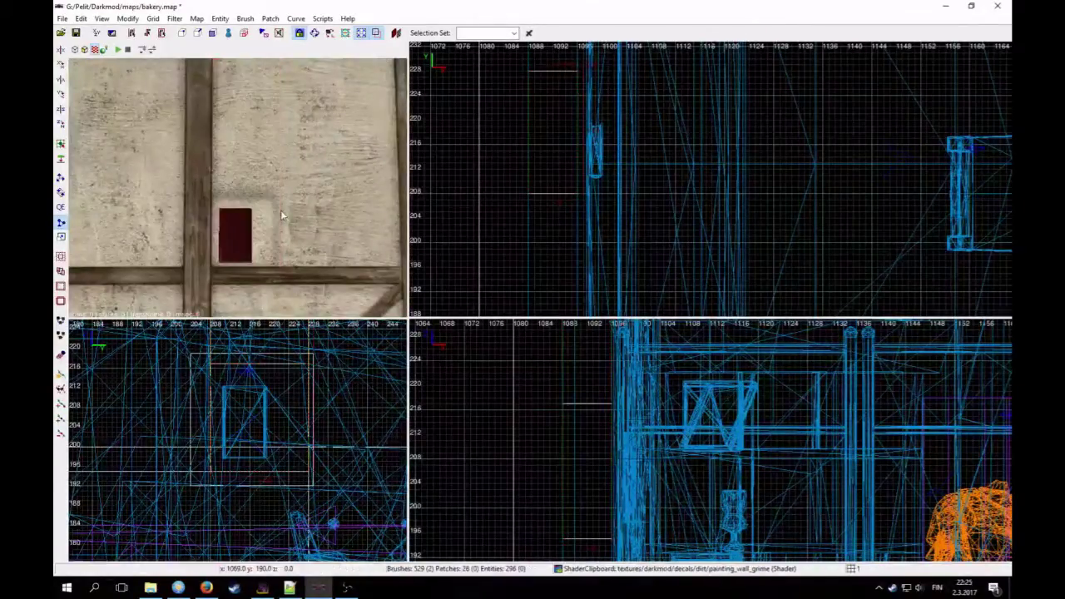
Step: Hide the grime patch and reduce the small wall brush behind the picture to about 1 unit thick, keeping its front face in place
shift+click(262, 220)
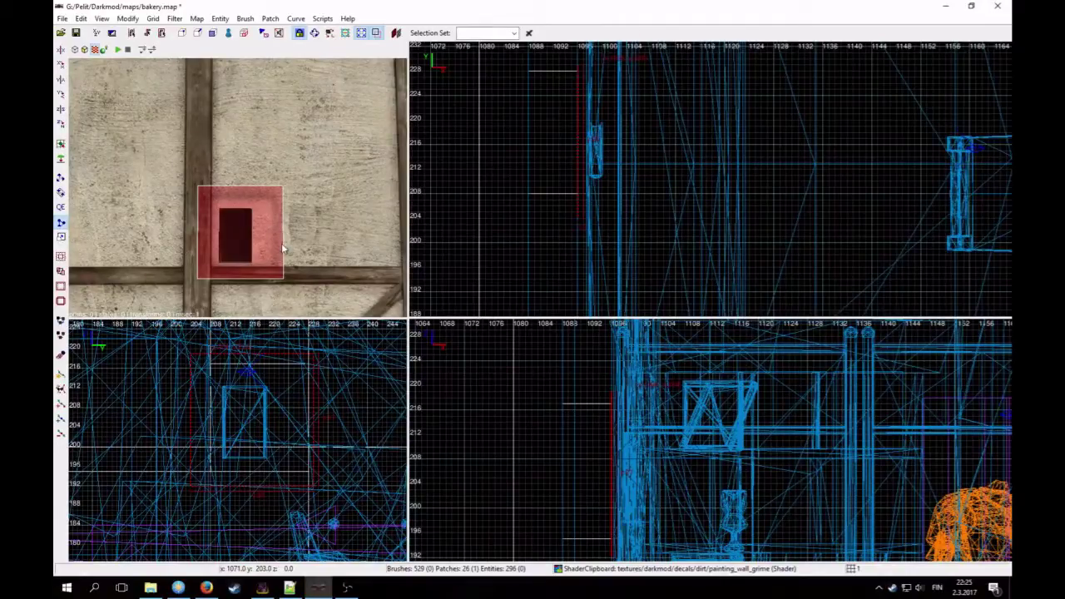
key(Escape)
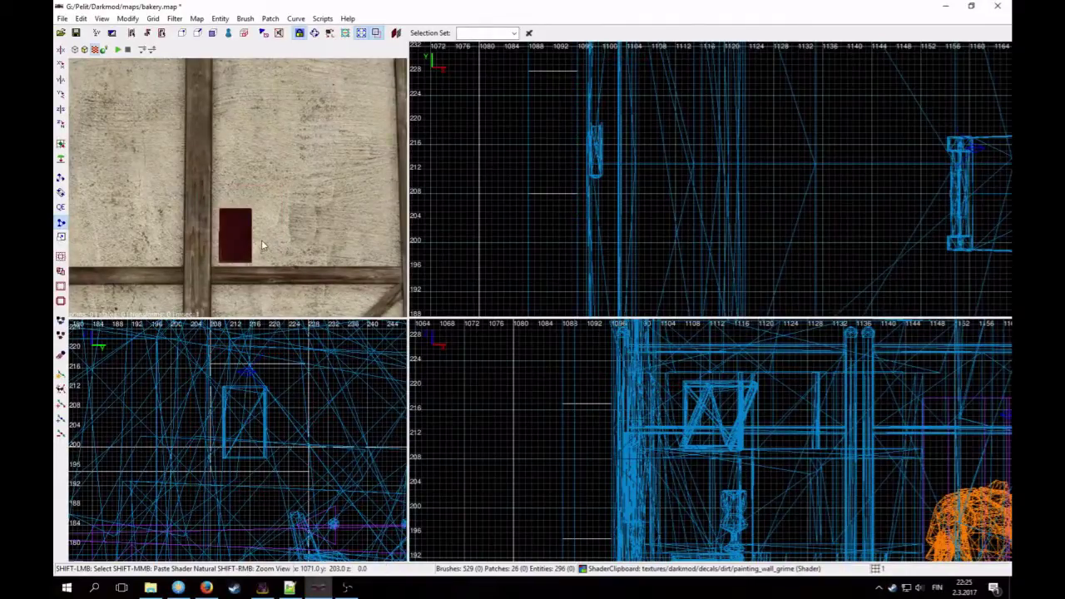
shift+click(261, 241)
key(4)
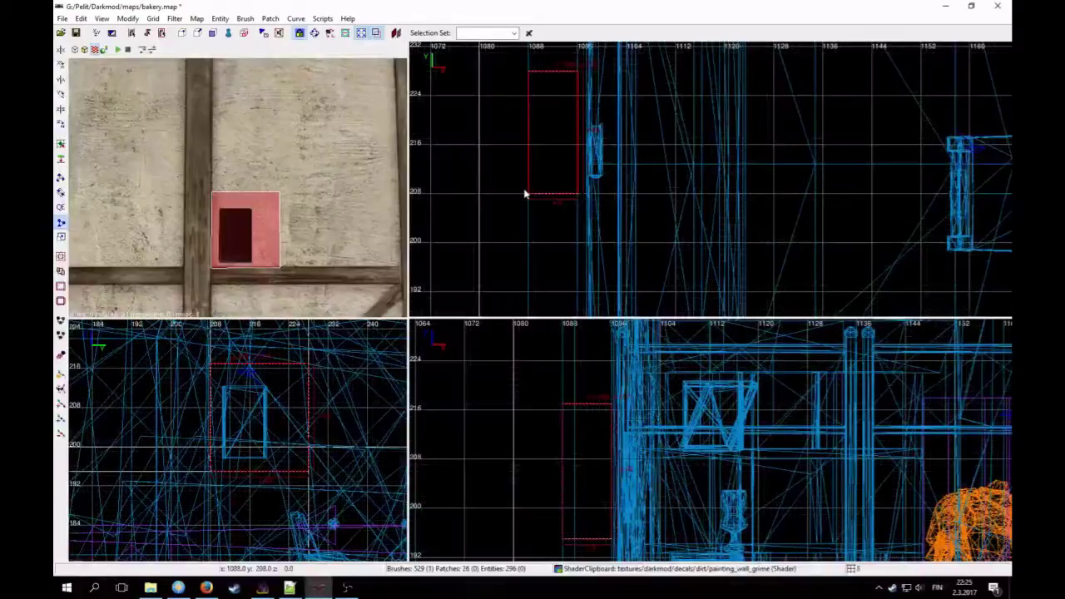
scroll(525, 192, down, 1)
right_drag(525, 193, 525, 204)
scroll(490, 212, up, 1)
scroll(480, 206, down, 1)
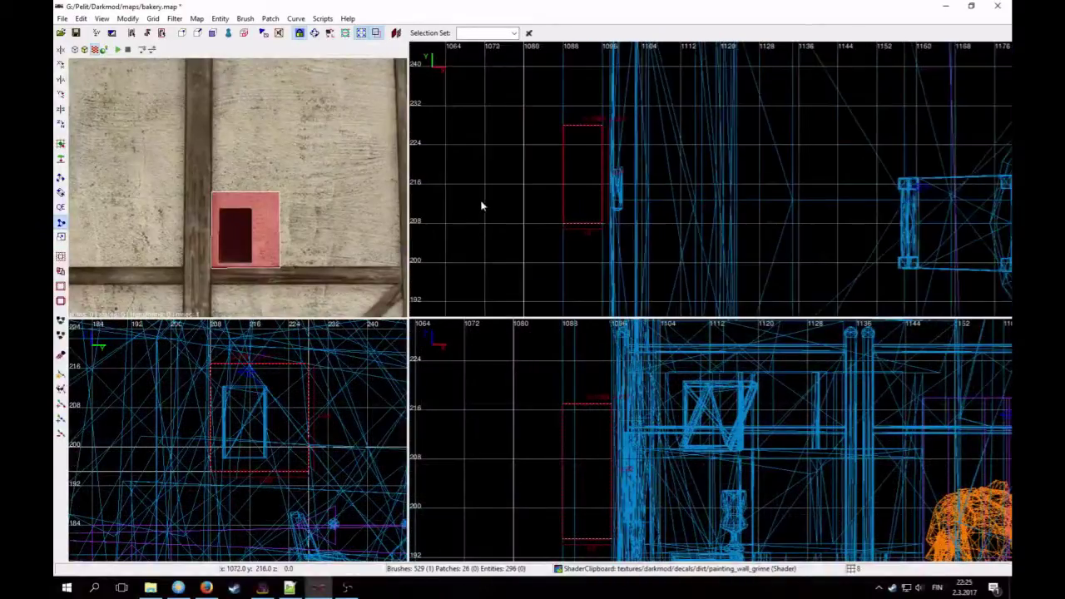
key(bracketleft)
key(bracketleft)
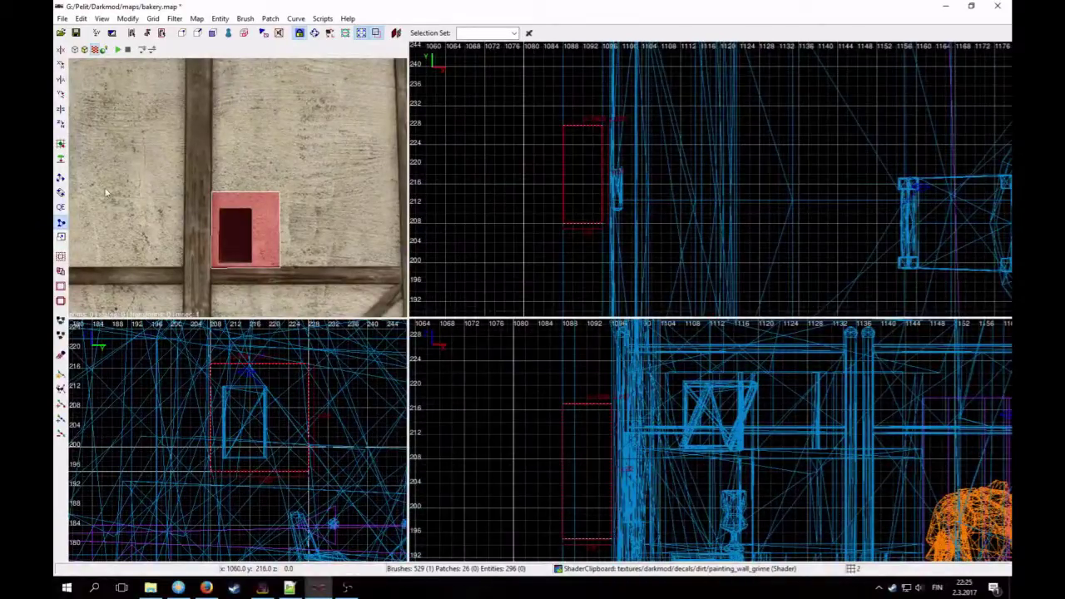
drag(514, 190, 538, 190)
key(bracketleft)
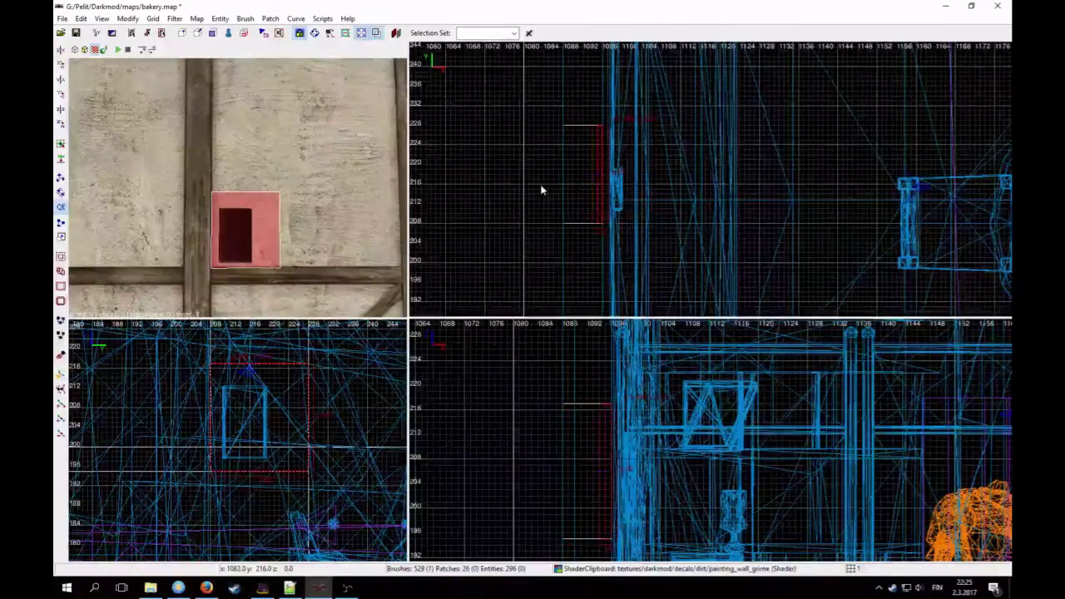
Step: Hide the picture and the thin wall brush behind it to expose the opening in the wall
key(Up)
key(Down)
right_click(255, 194)
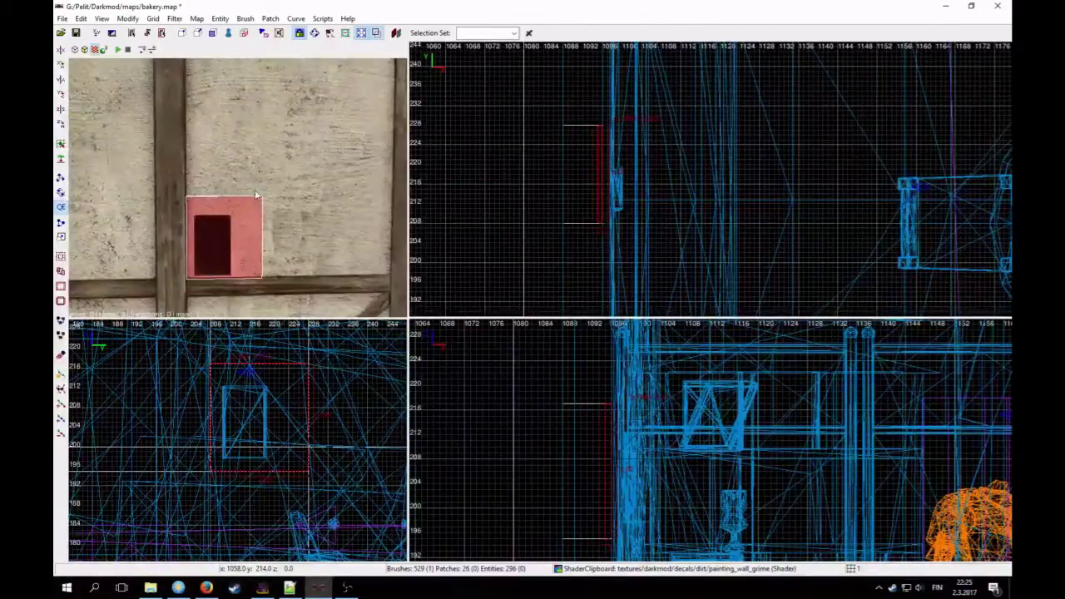
right_click(255, 189)
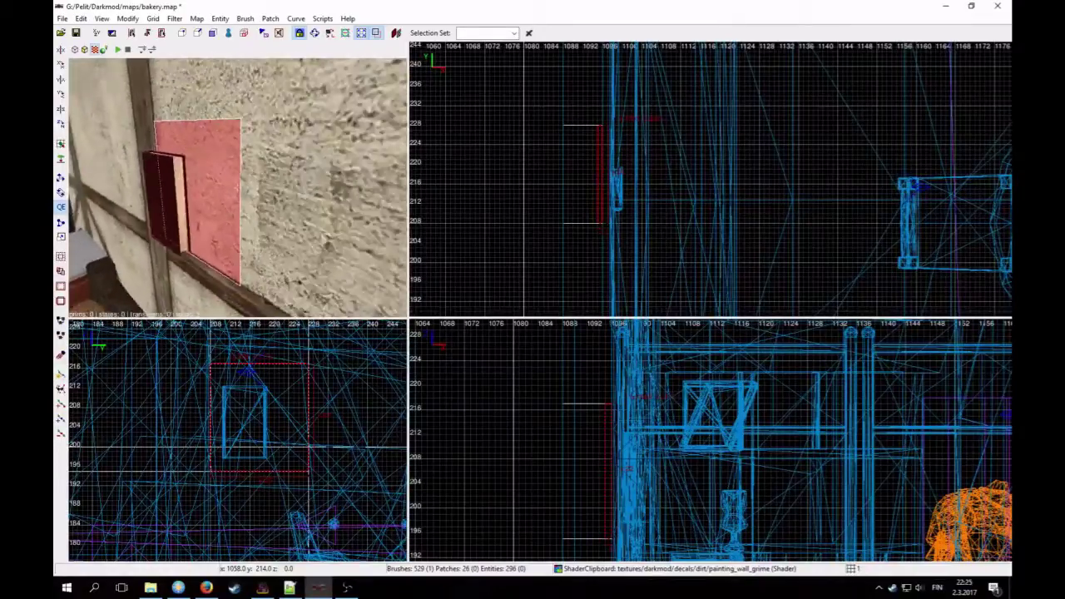
right_click(260, 184)
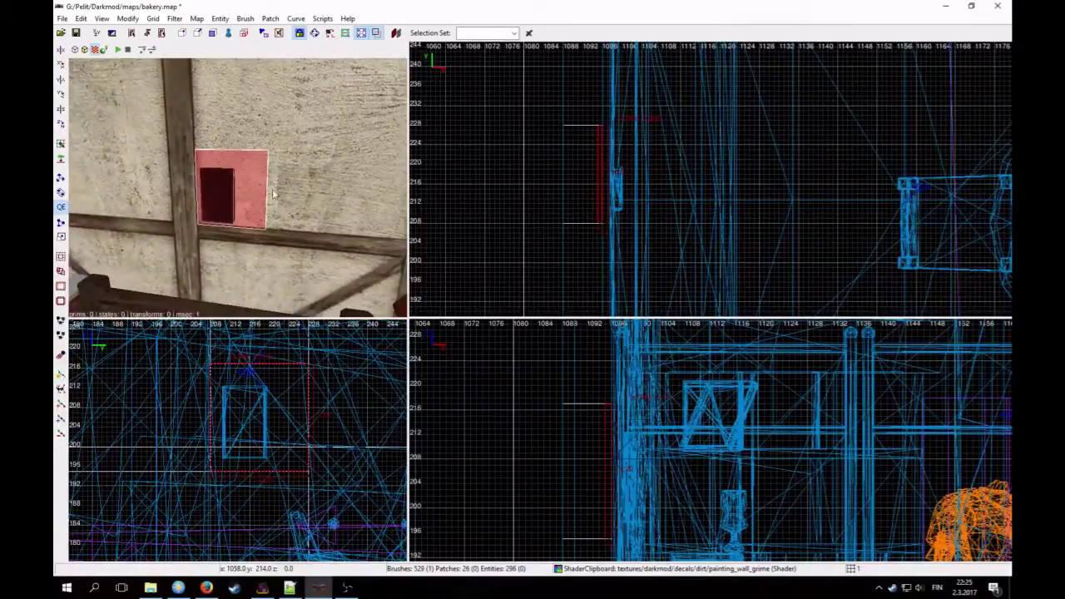
key(Escape)
shift+click(220, 200)
key(h)
right_click(219, 200)
key(Up)
key(Down)
key(Up)
right_click(229, 206)
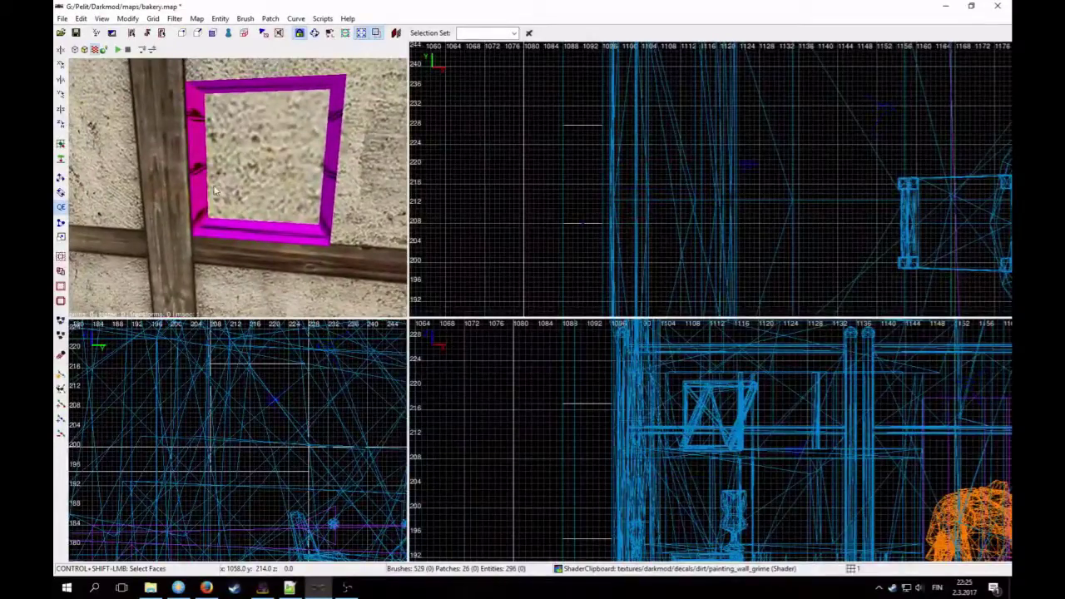
Step: Select the inner faces of the wall recess and open the textures/darkmod/wood/boards material folder
ctrl+shift+click(239, 180)
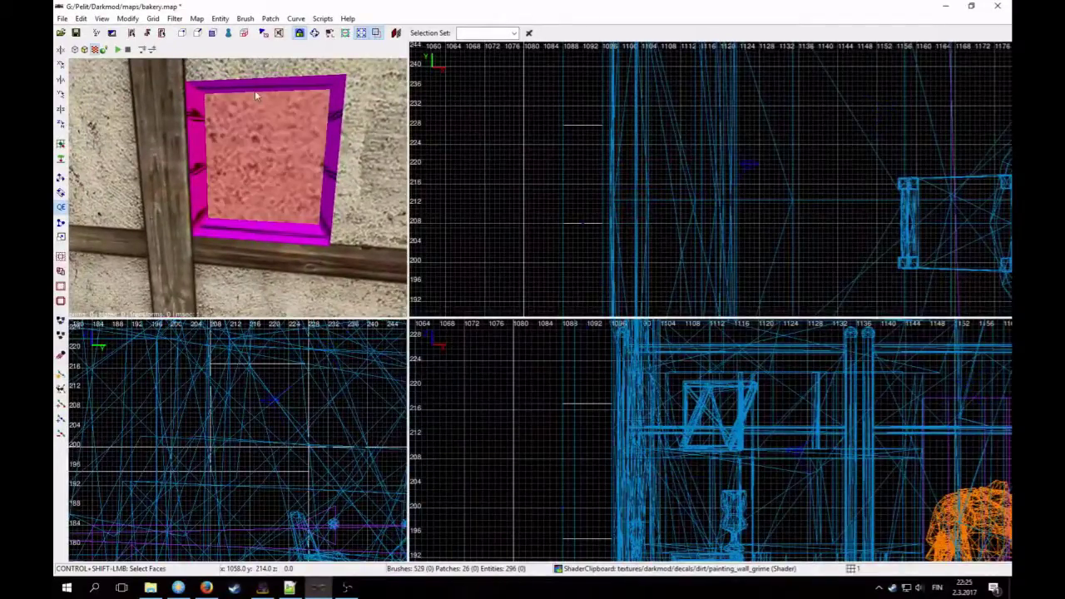
right_click(281, 226)
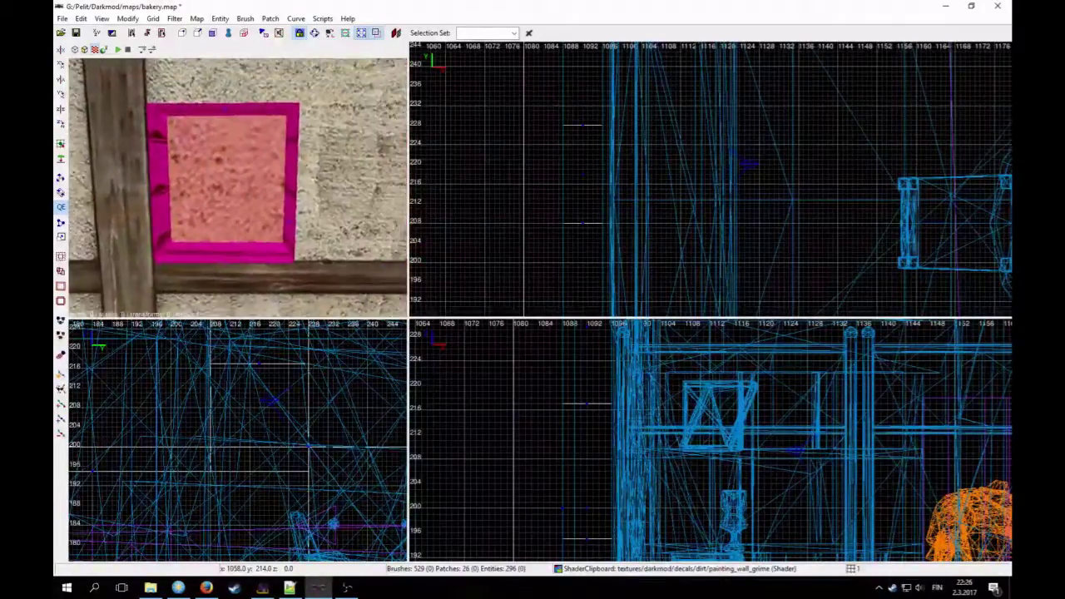
key(n)
click(745, 176)
scroll(702, 233, up, 15)
click(666, 238)
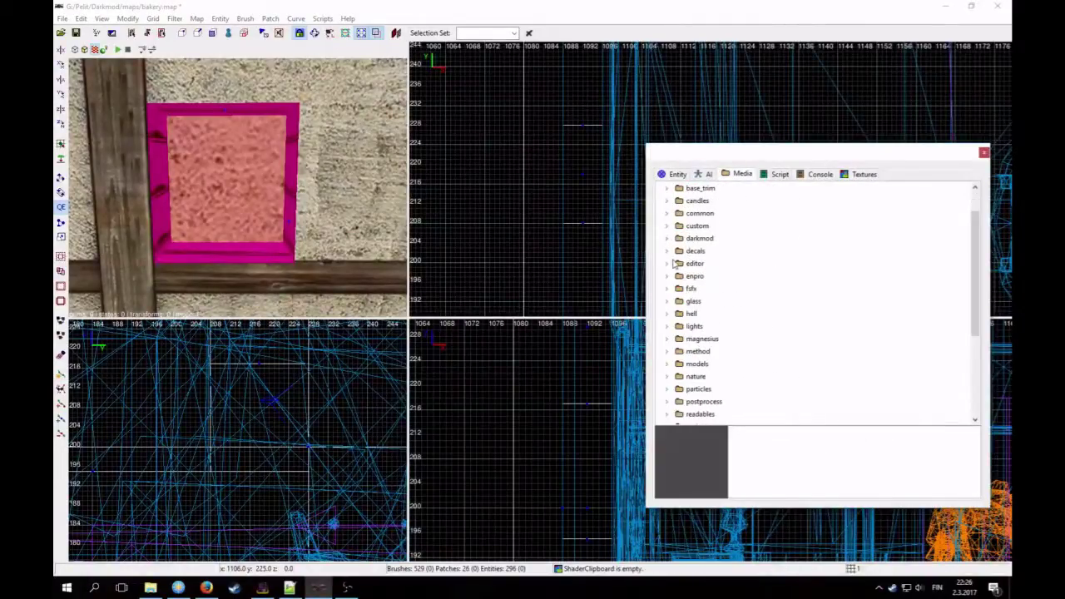
scroll(685, 282, down, 2)
scroll(686, 282, up, 3)
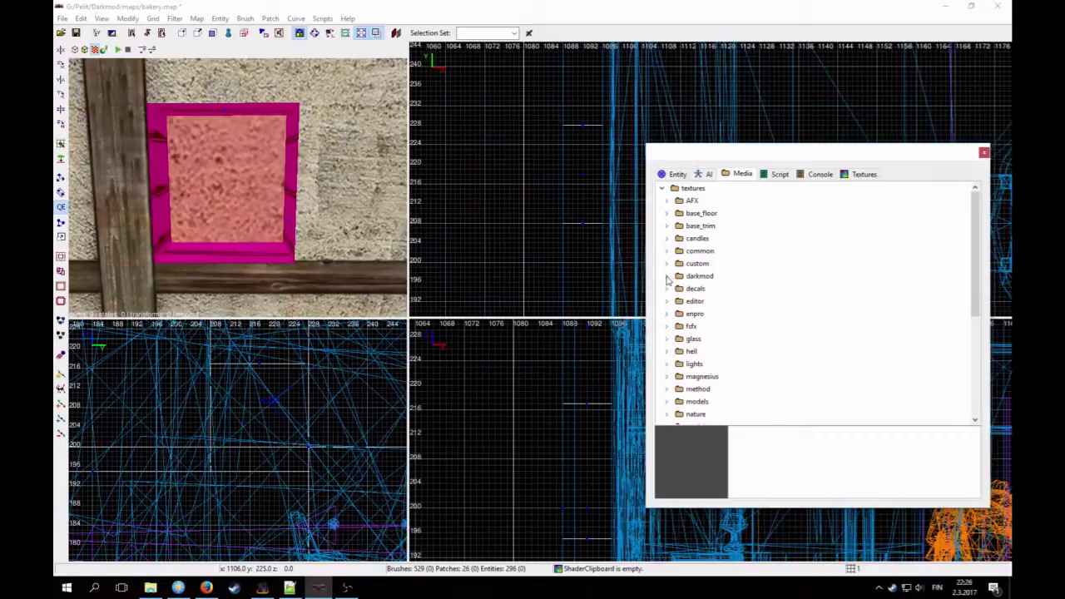
click(666, 276)
scroll(721, 306, down, 6)
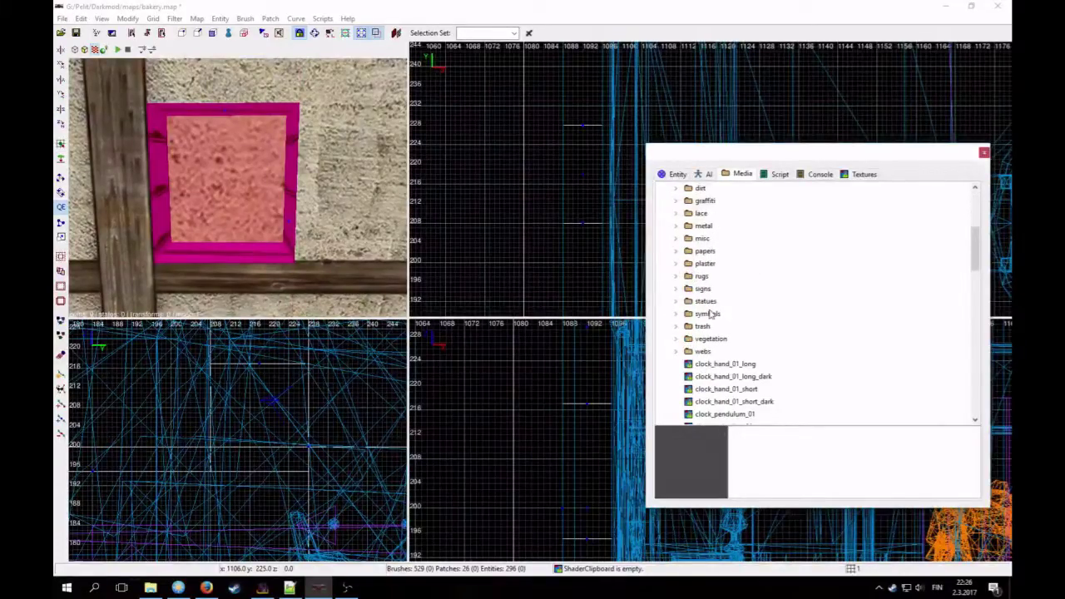
scroll(710, 309, up, 6)
scroll(706, 300, down, 6)
scroll(702, 292, up, 6)
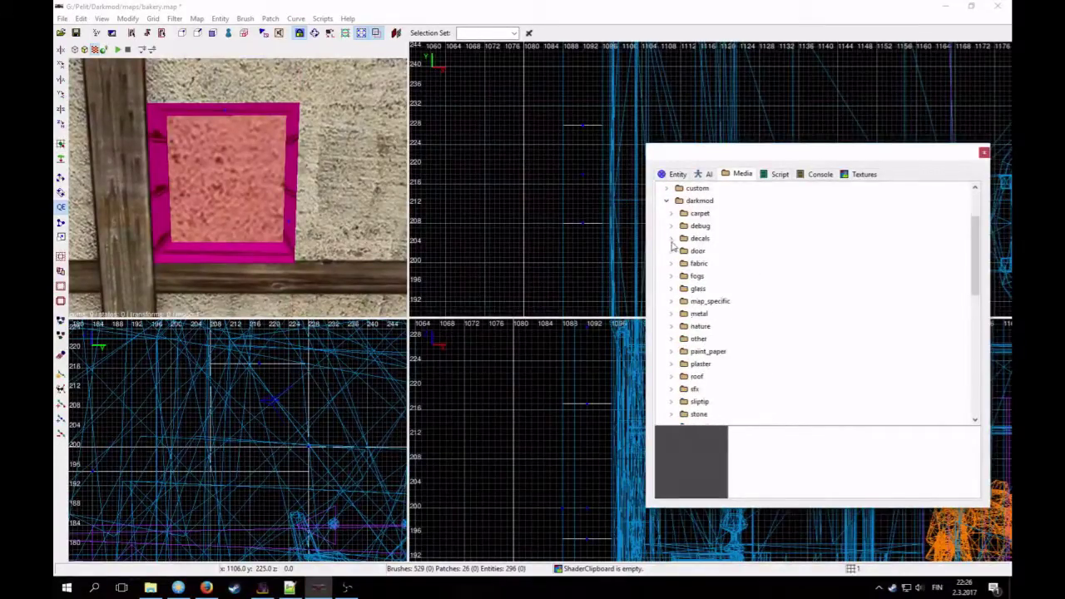
scroll(706, 287, down, 4)
click(673, 302)
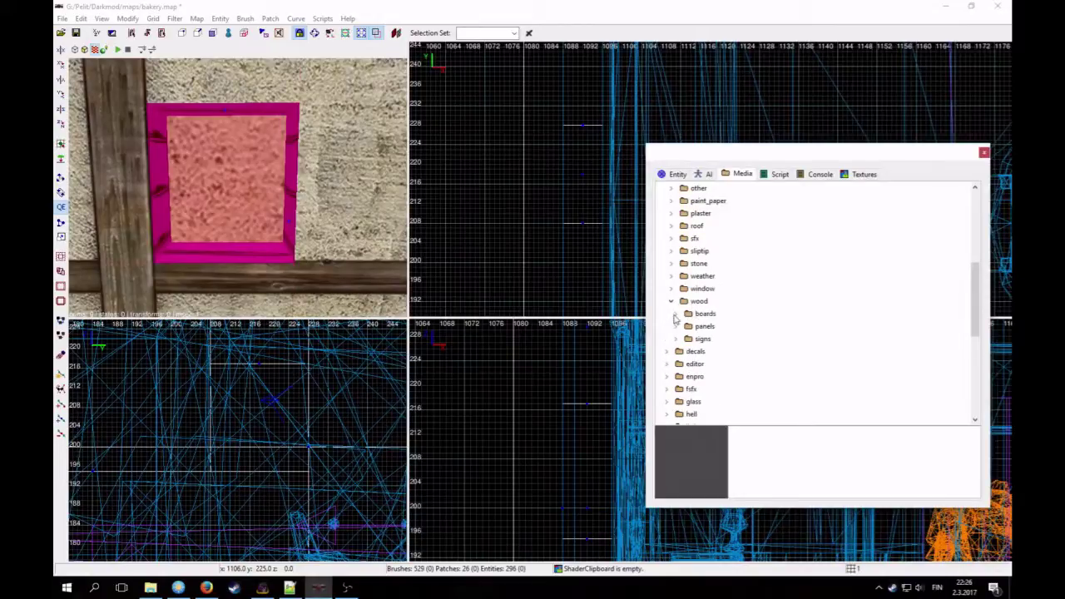
click(676, 315)
Step: Look through the wood board materials and apply rough_wood_darkbrown to the selected recess faces
click(706, 339)
key(Down)
key(Down)
key(Up)
key(Down)
key(Down)
key(Down)
key(Down)
key(Down)
key(Down)
key(Down)
key(Down)
key(Down)
key(Down)
key(Down)
key(Down)
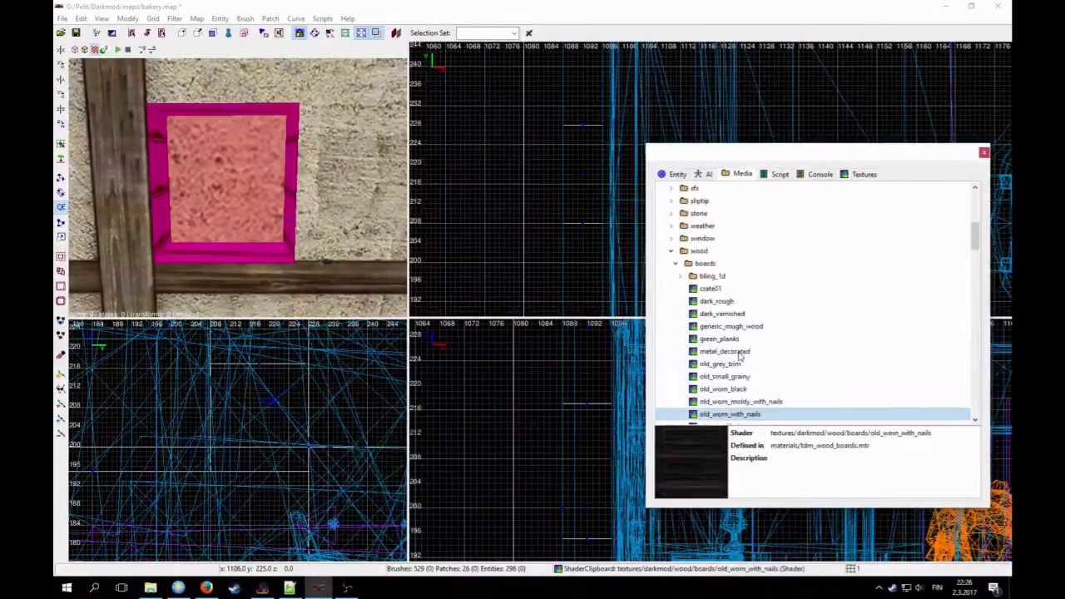
key(Down)
key(Down)
key(Down)
key(Down)
key(Down)
key(Down)
key(Down)
key(Down)
key(Down)
key(Down)
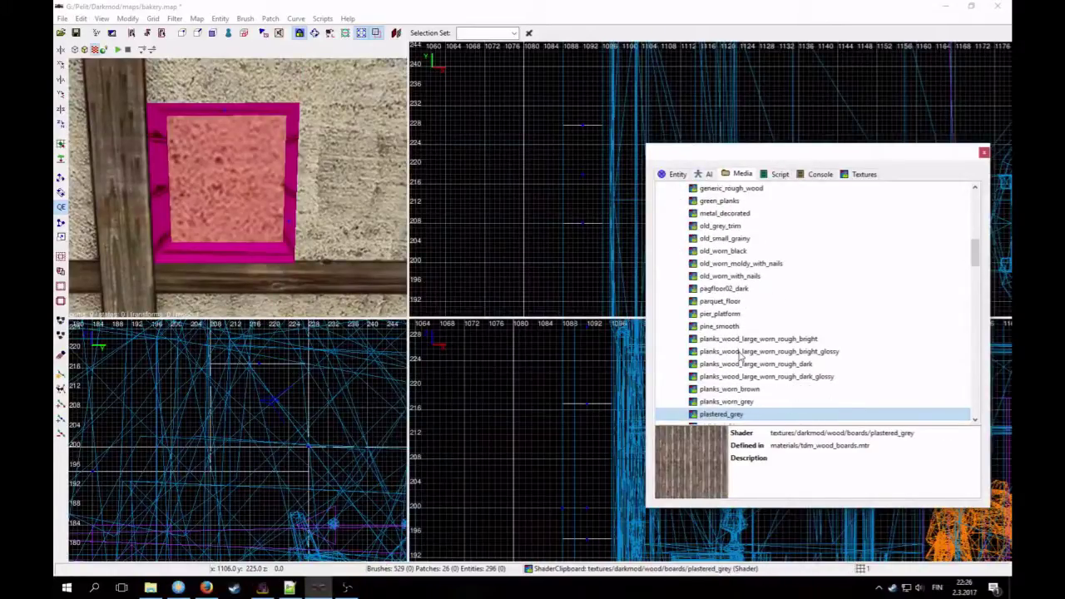
key(Down)
key(Down)
key(Down)
key(Down)
key(Down)
key(Down)
key(Down)
key(Down)
key(Down)
key(Down)
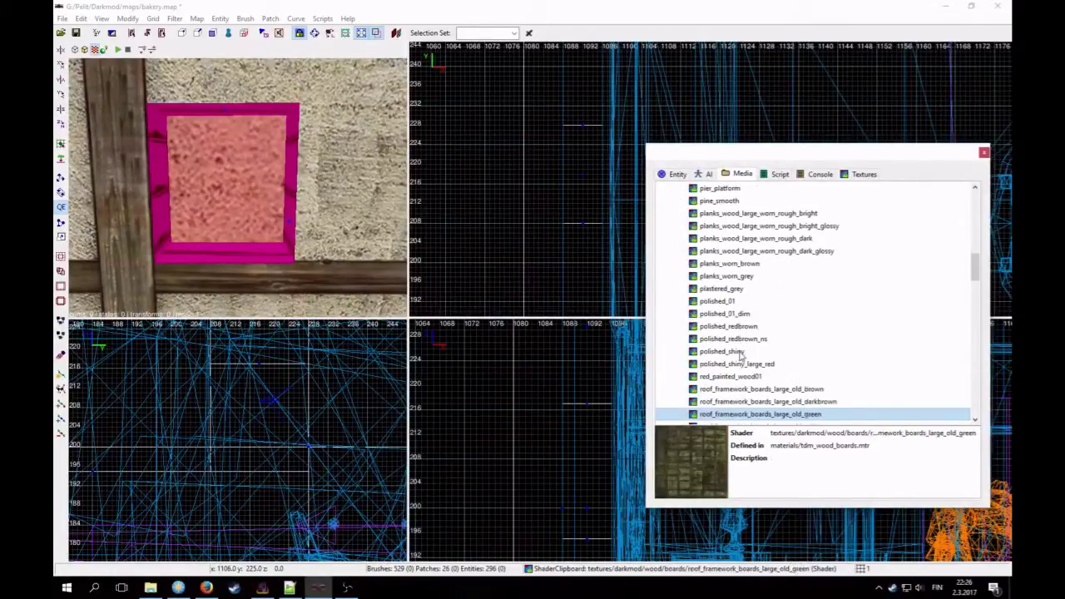
key(Down)
key(Down)
key(Down)
key(Down)
key(Down)
key(Down)
key(Down)
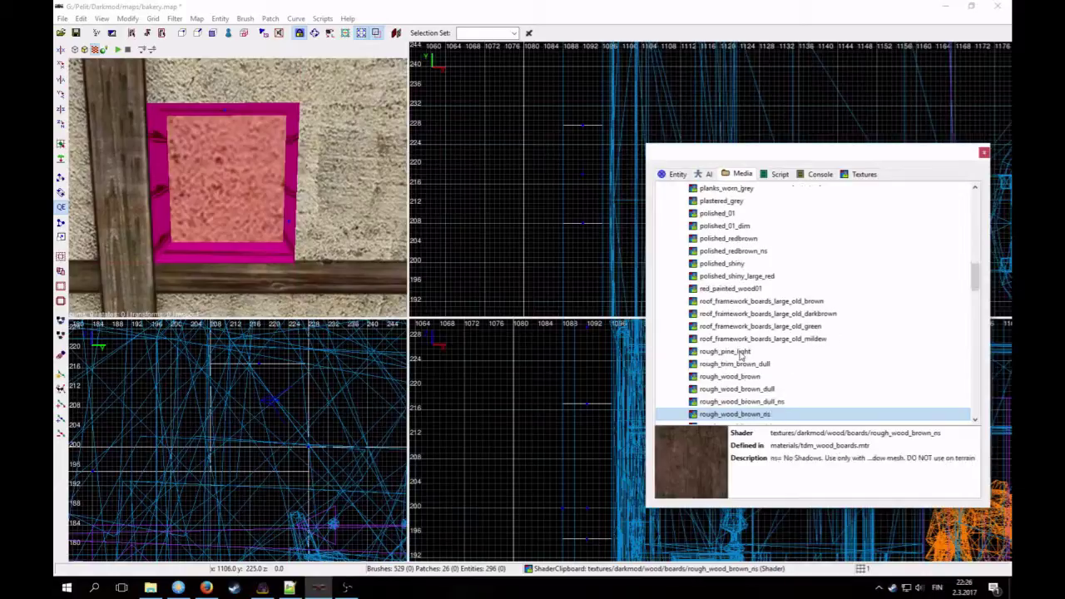
click(753, 402)
right_click(755, 405)
click(778, 421)
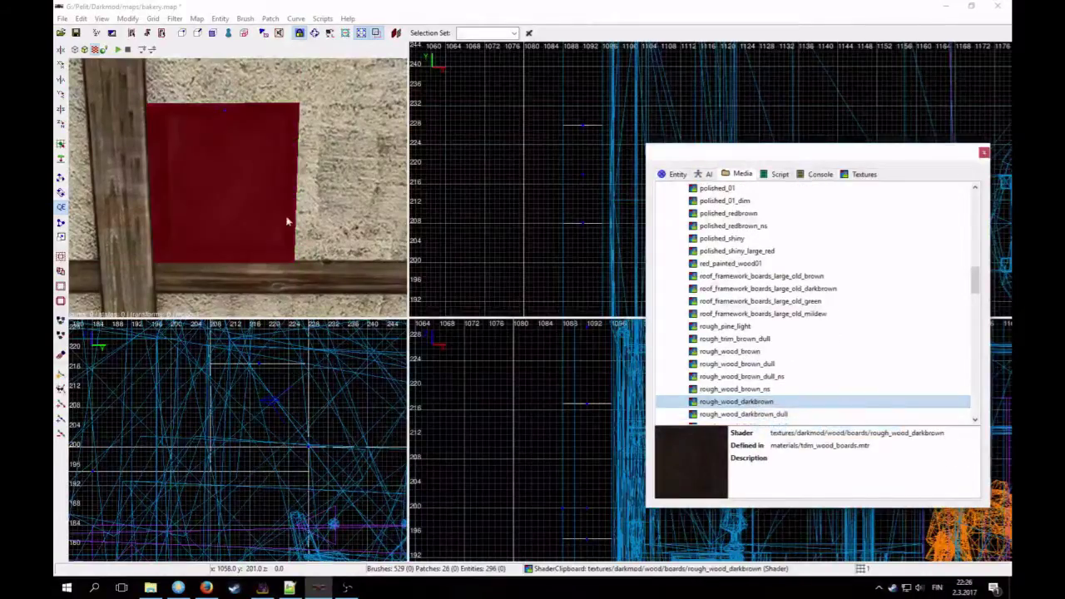
Step: Lower the default texture scale, apply Natural texture scaling to the recess faces, clear the selection and close the open windows
right_click(237, 188)
right_click(237, 188)
key(s)
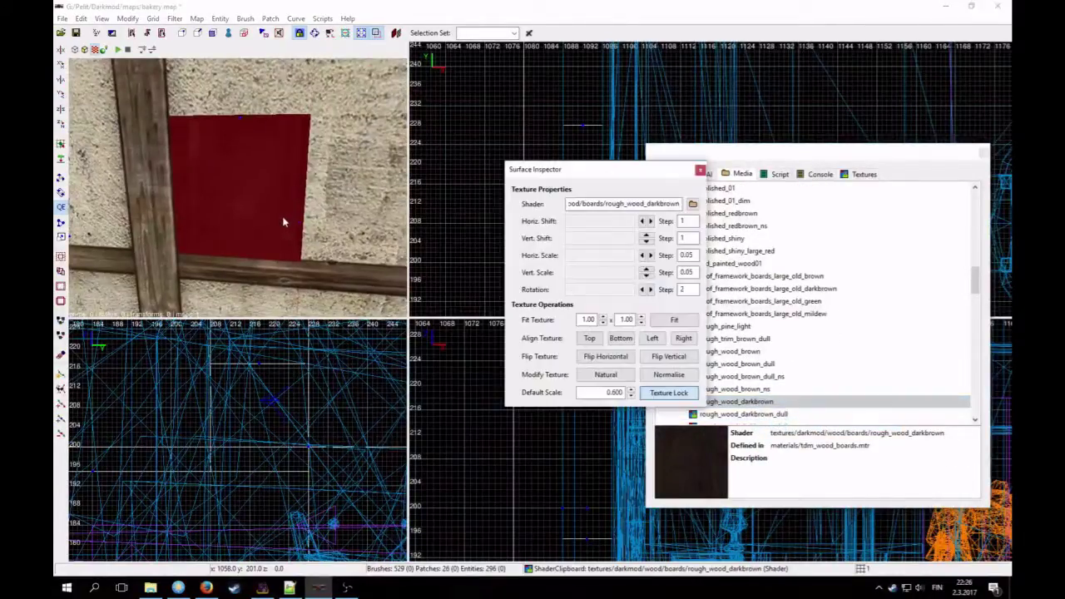
click(631, 397)
click(630, 397)
click(624, 383)
key(Escape)
right_click(276, 230)
scroll(237, 187, down, 5)
right_click(279, 231)
click(699, 170)
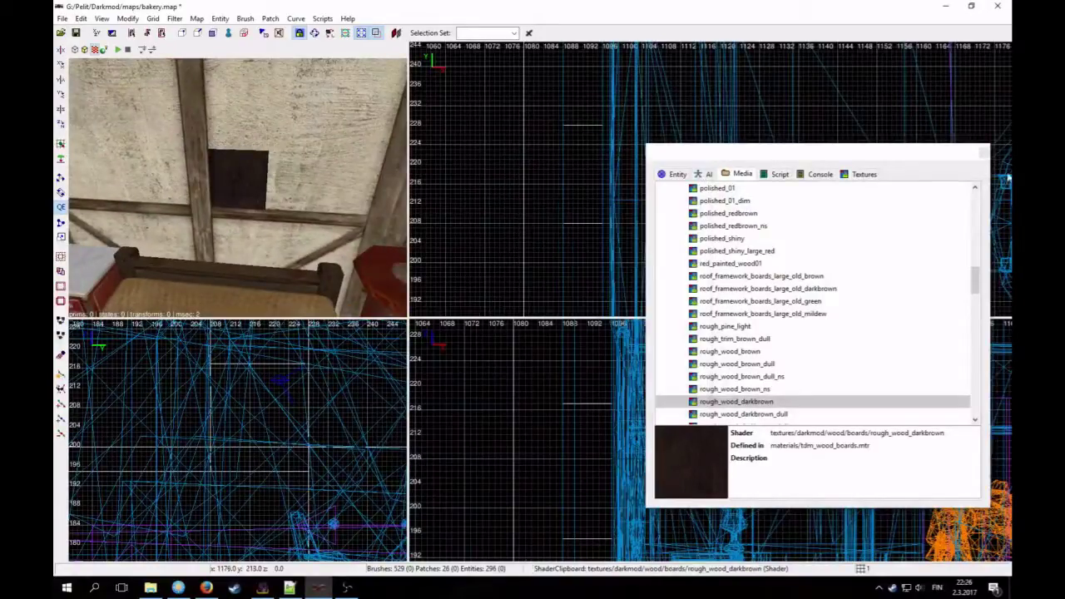
click(985, 154)
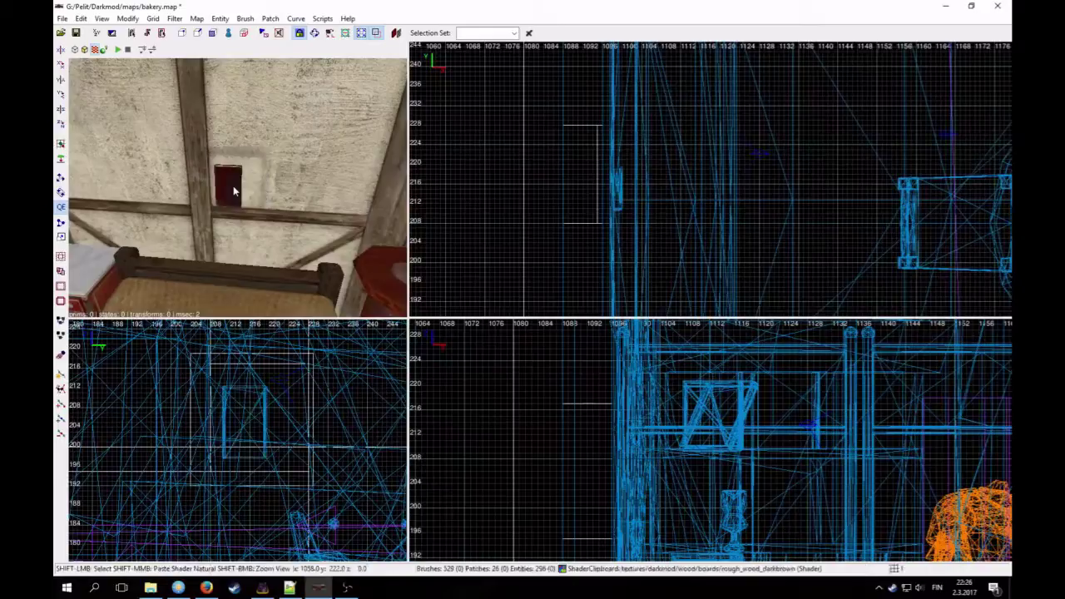
Step: With all hidden objects shown again, hide only the grime patch and the thin wall brush in front of the recess
shift+click(233, 185)
key(h)
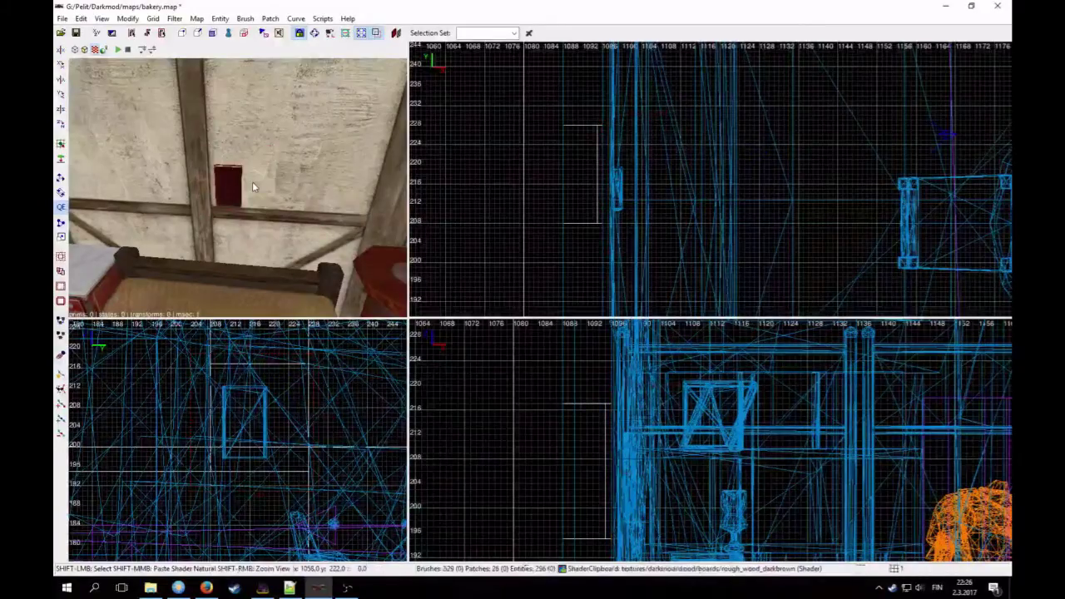
shift+click(252, 182)
key(h)
Step: Move the picture back from the wall surface into the middle of the recess's depth
shift+click(237, 191)
scroll(603, 199, up, 2)
drag(602, 202, 534, 194)
right_click(349, 193)
key(Up)
key(Down)
key(Up)
key(Down)
key(Up)
right_click(349, 193)
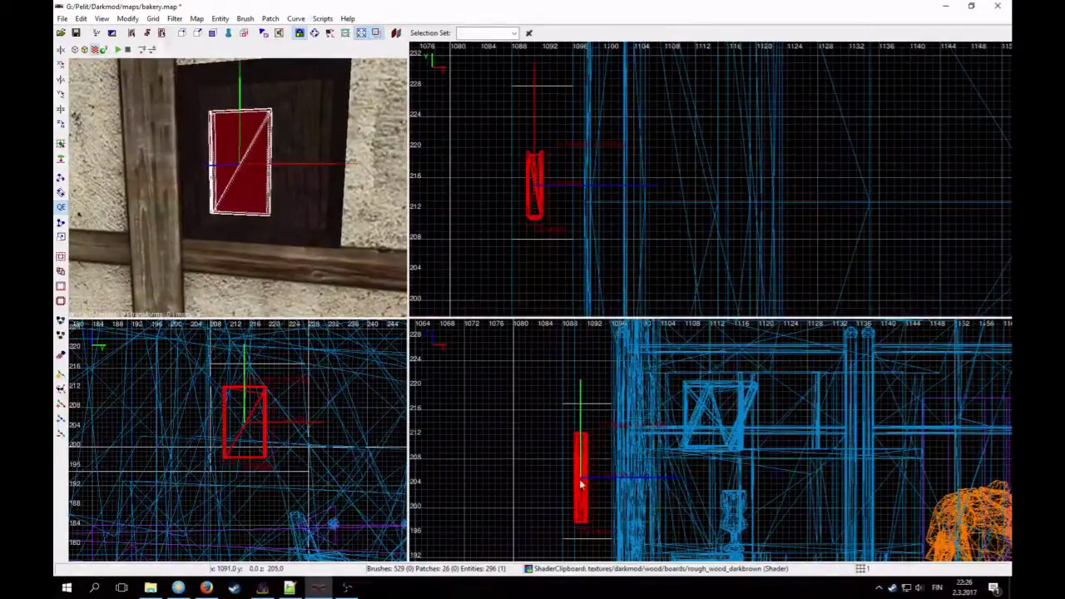
Step: Lower the picture toward the recess's bottom, snap it to the floor and raise it again by about 1 unit
drag(578, 487, 581, 499)
right_drag(587, 493, 614, 469)
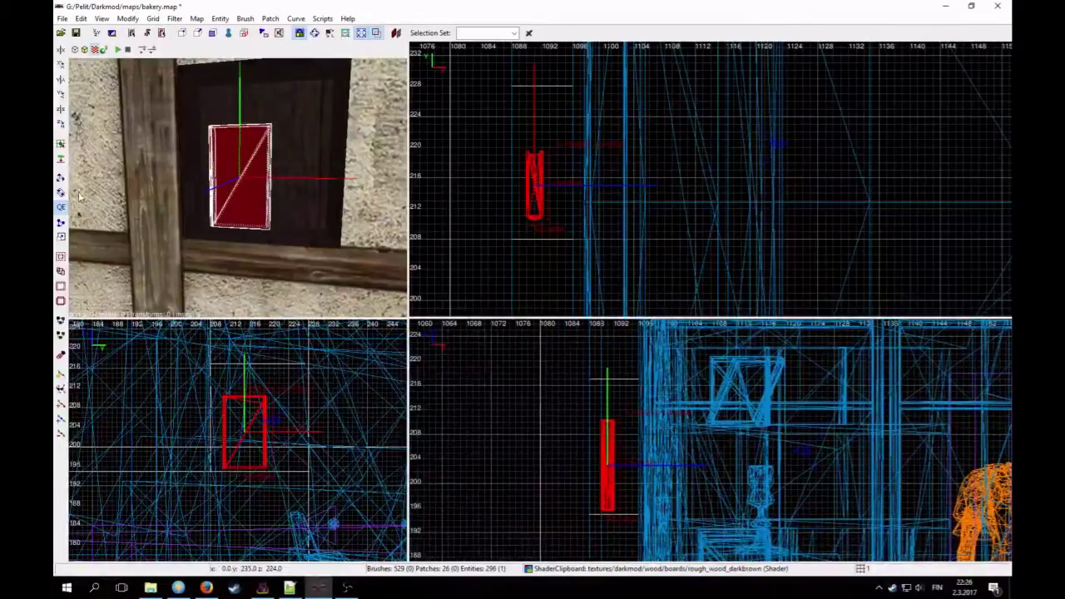
click(61, 159)
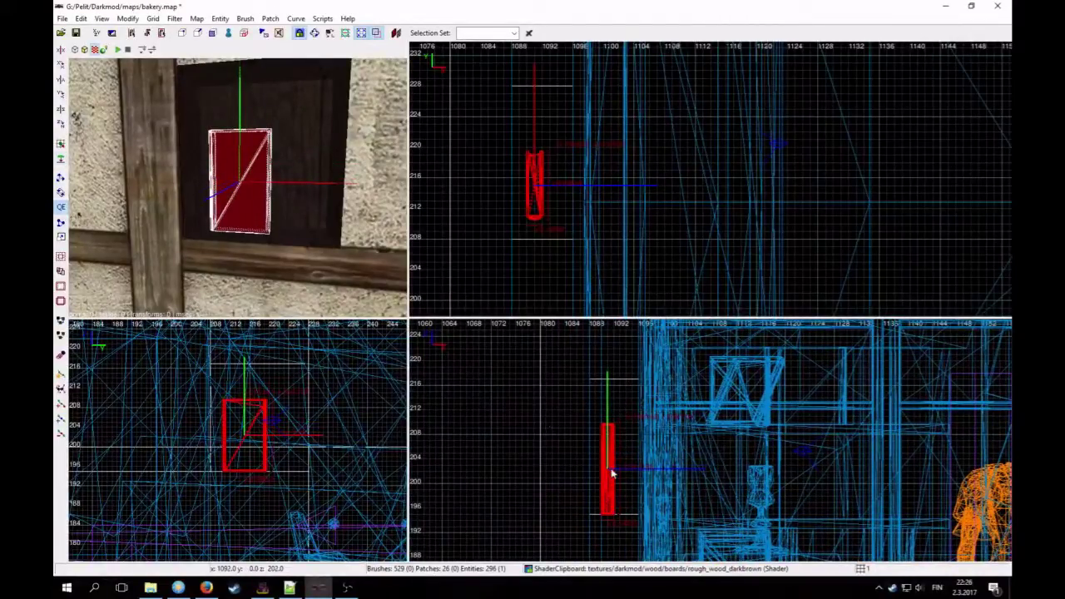
drag(611, 472, 611, 468)
Step: Set the grid to 0.125 and lower the picture until it sits just above the recess's bottom face
click(152, 18)
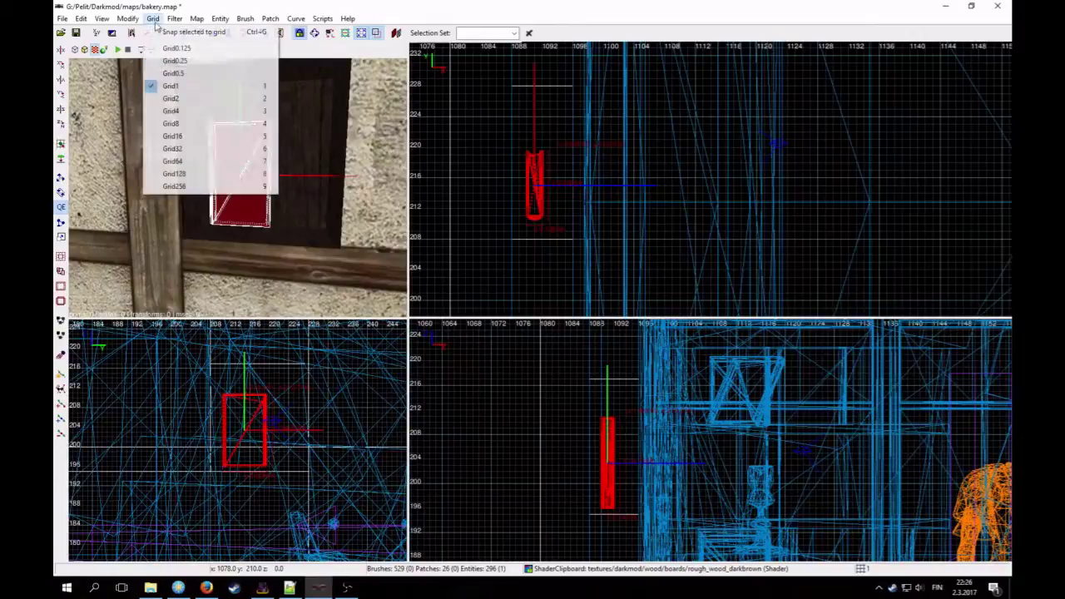
click(178, 61)
scroll(613, 450, up, 3)
scroll(596, 432, up, 2)
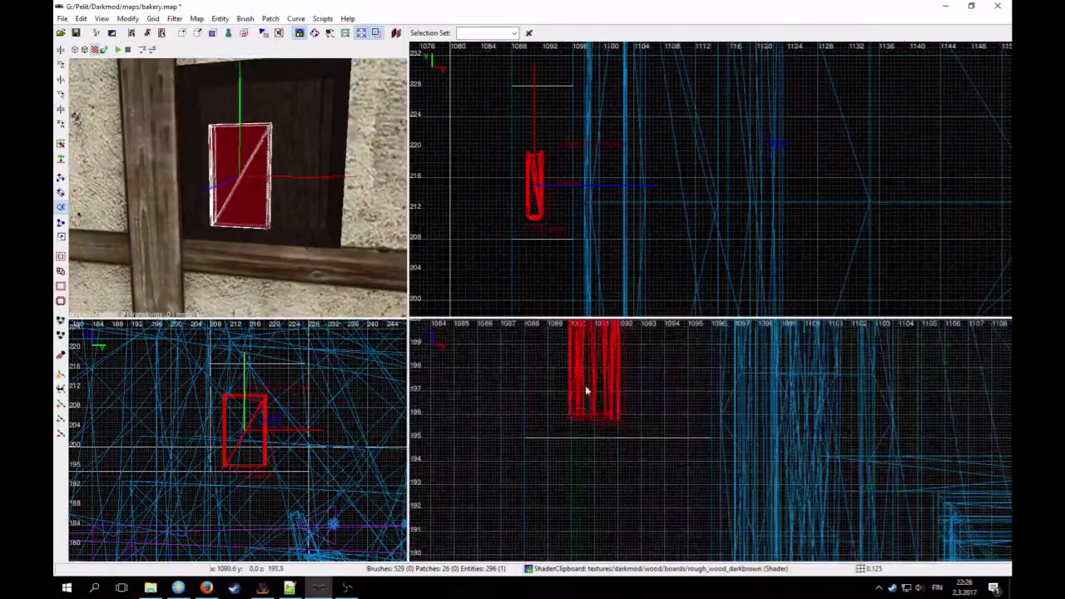
drag(586, 392, 586, 399)
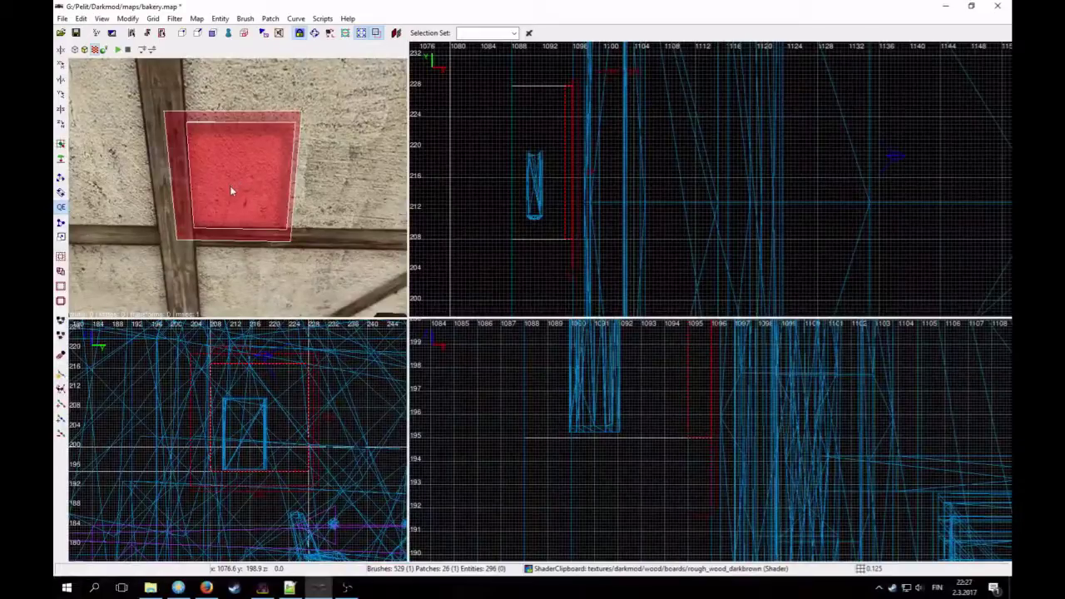
Step: Select only the grime patch over the recess and convert it to a func_static entity
right_click(232, 190)
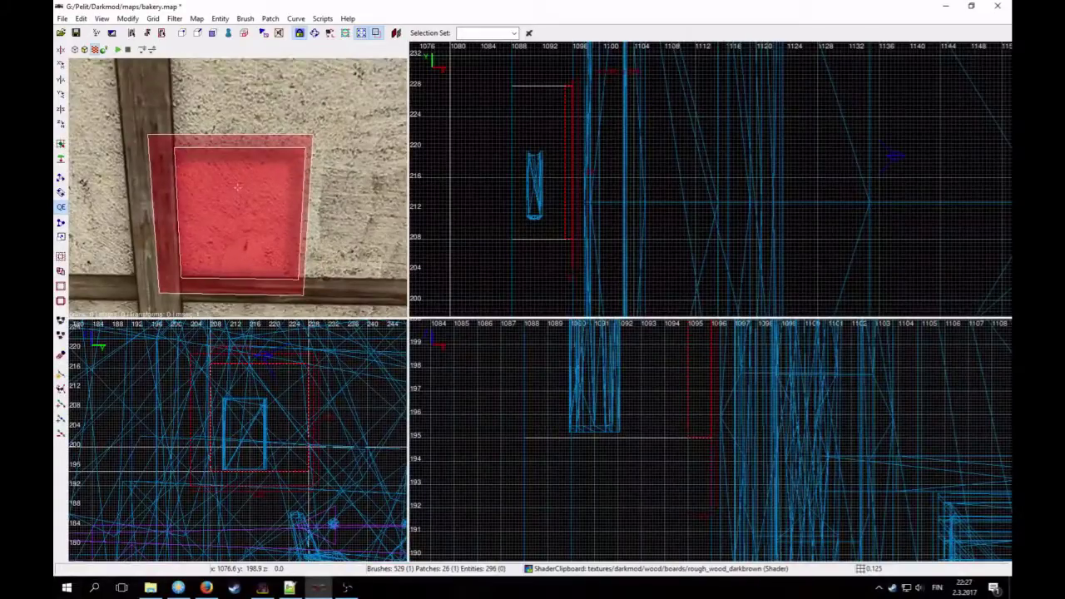
right_click(271, 248)
scroll(271, 248, down, 3)
scroll(271, 248, up, 2)
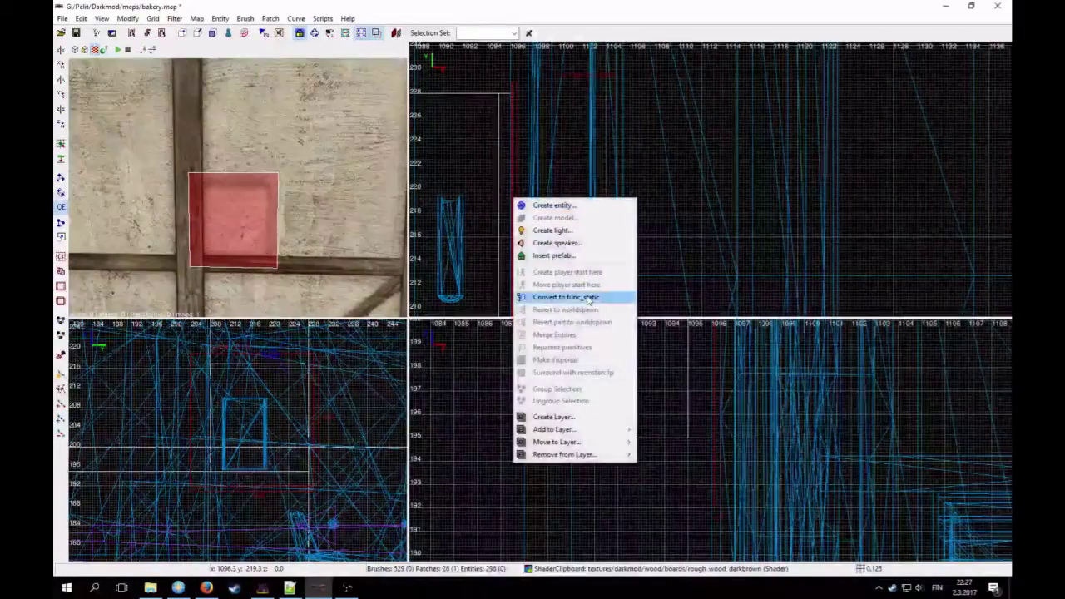
click(574, 296)
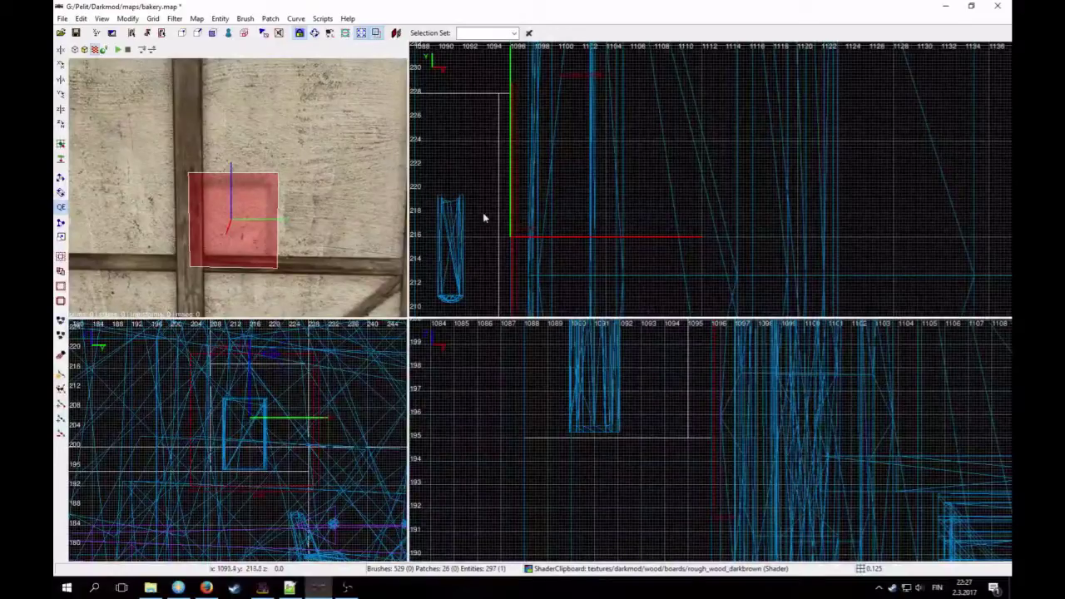
Step: Add the property solid with value 0 to the grime patch's entity and clear the selection
key(n)
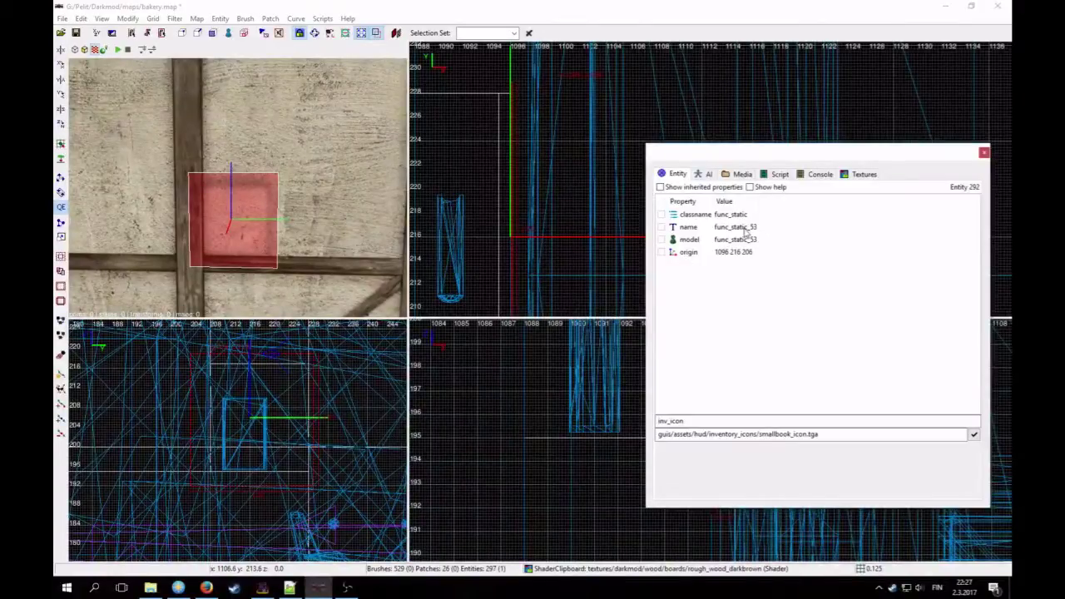
double_click(703, 420)
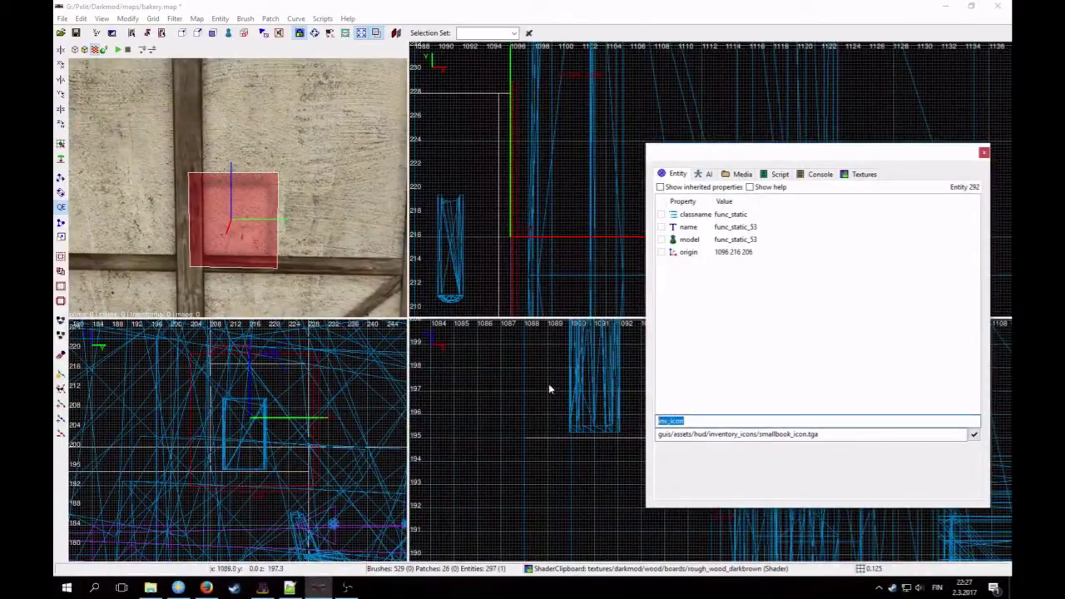
text(solid)
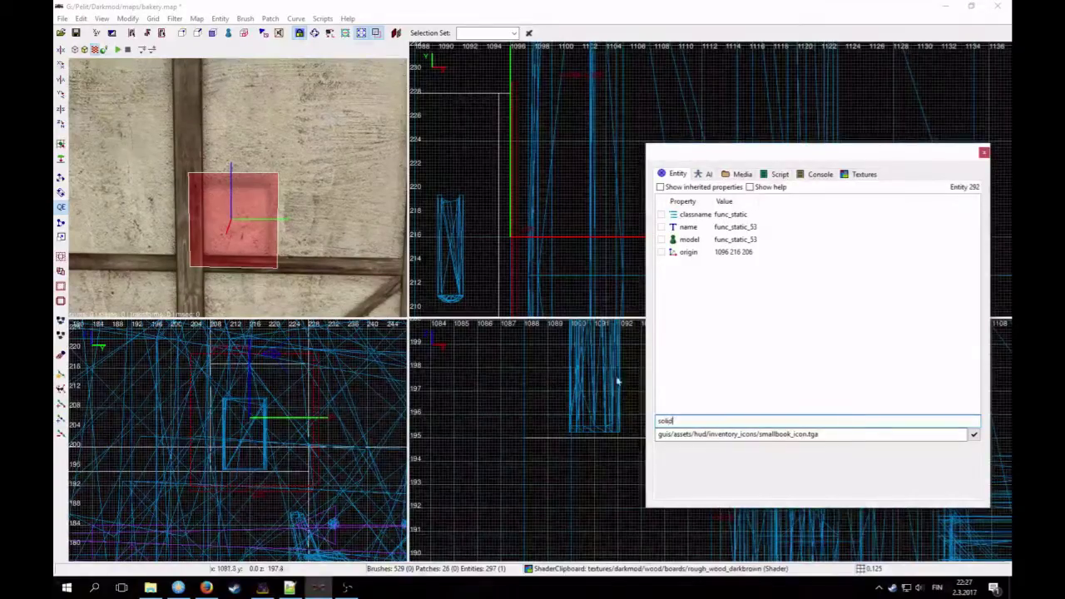
key(Tab)
text(0)
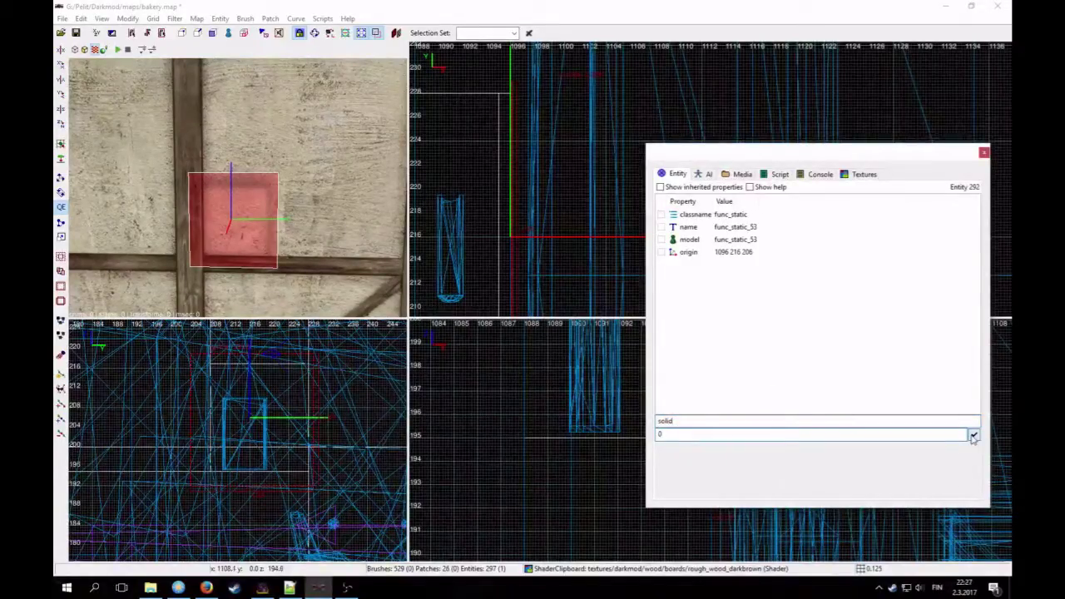
click(974, 436)
key(Escape)
Step: Hide the grime patch and convert the thin wall brush covering the recess to func_static
shift+click(243, 223)
key(h)
shift+click(242, 224)
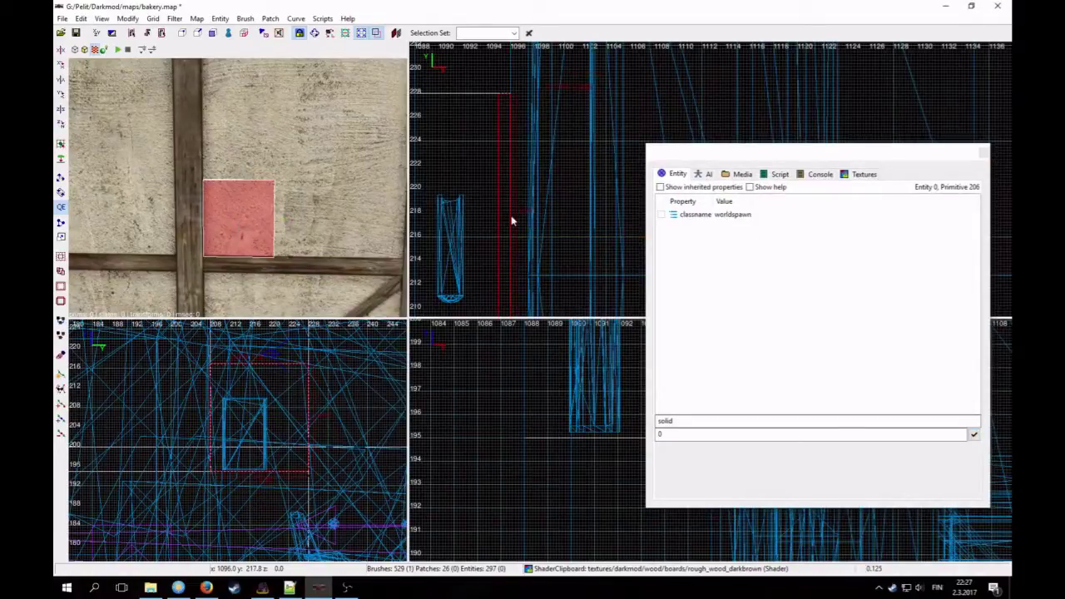
right_click(510, 224)
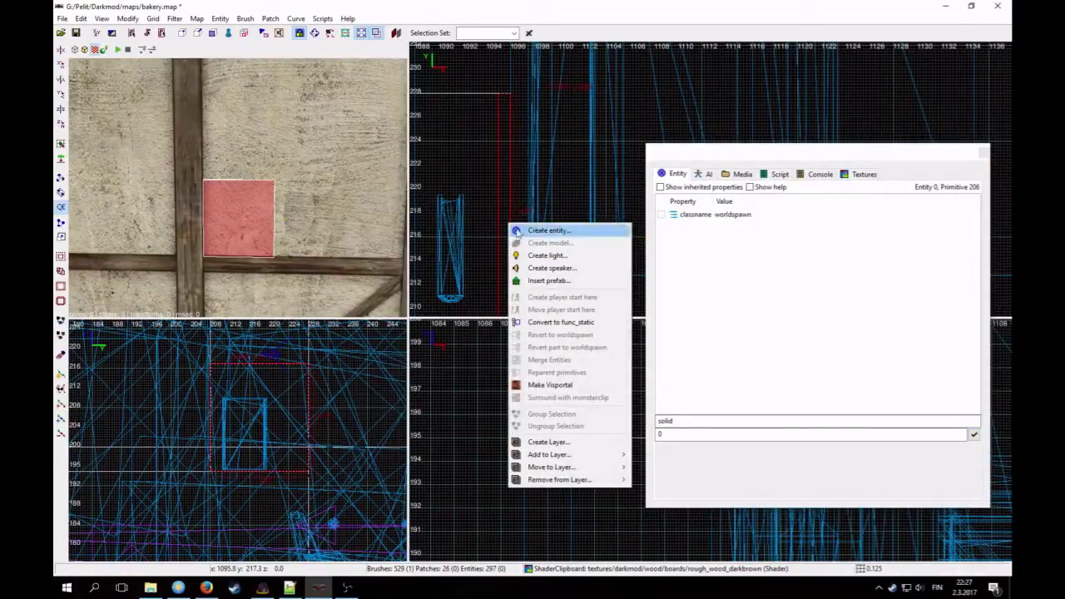
click(582, 322)
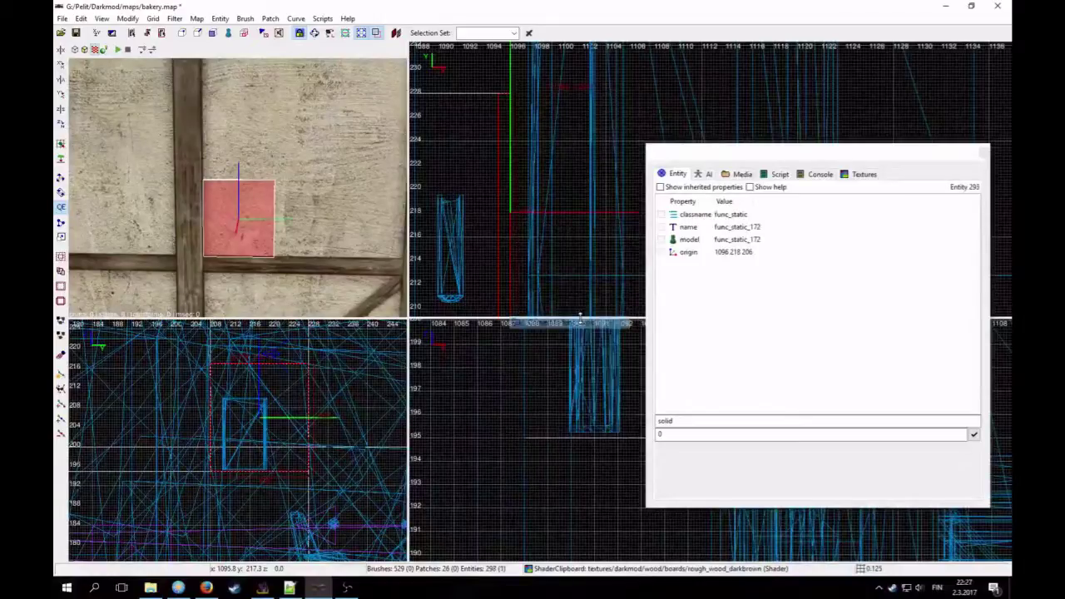
Step: Change the class of the wall panel entity covering the recess to atdm:mover_door
click(738, 220)
click(822, 470)
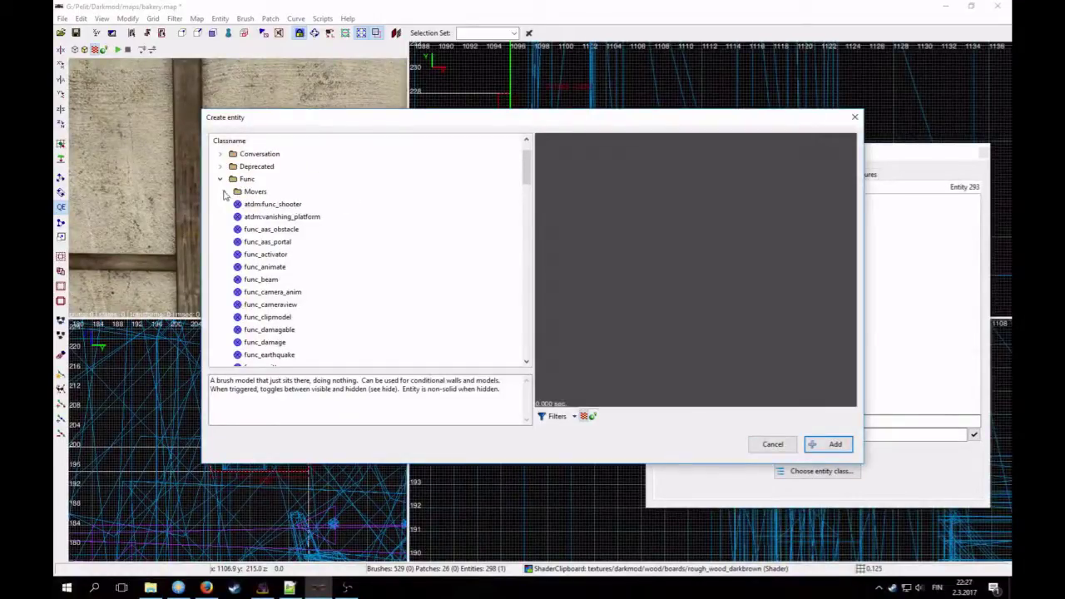
click(223, 192)
click(219, 180)
click(220, 181)
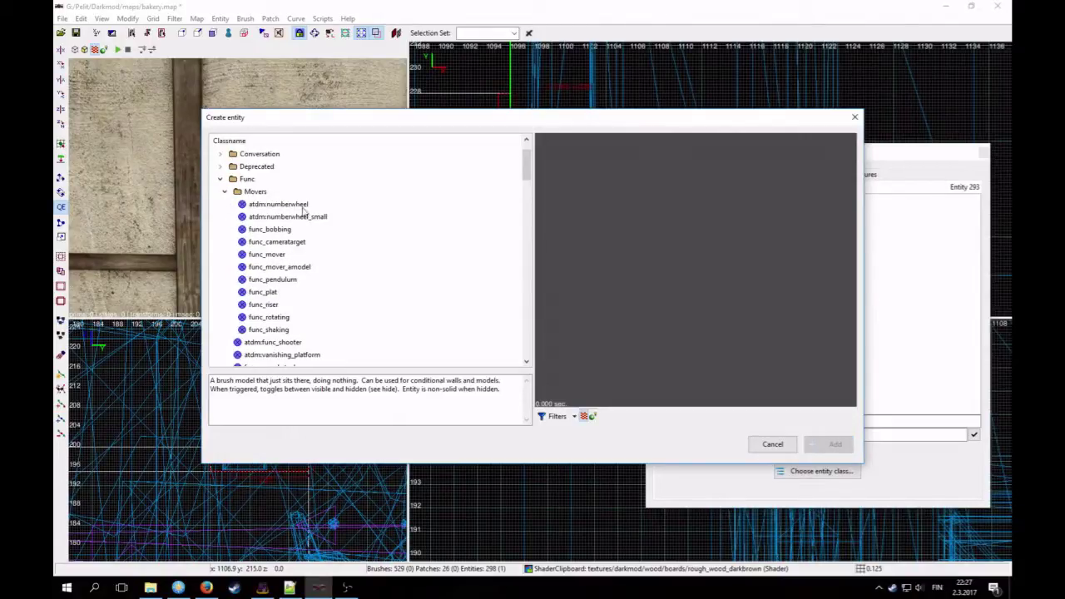
click(224, 192)
scroll(218, 188, down, 4)
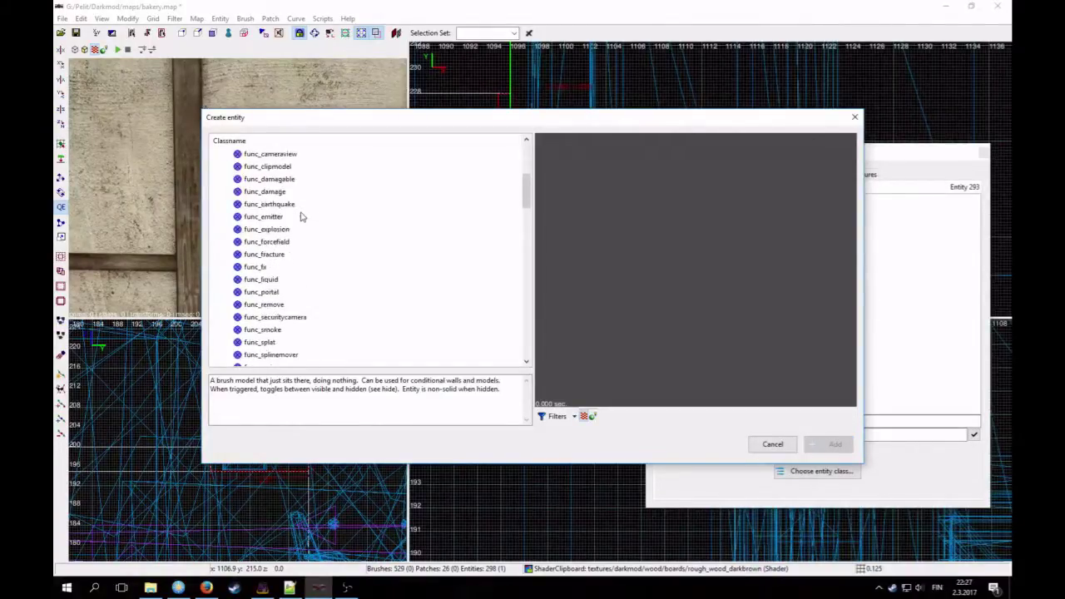
scroll(220, 185, up, 4)
click(220, 180)
scroll(221, 185, up, 1)
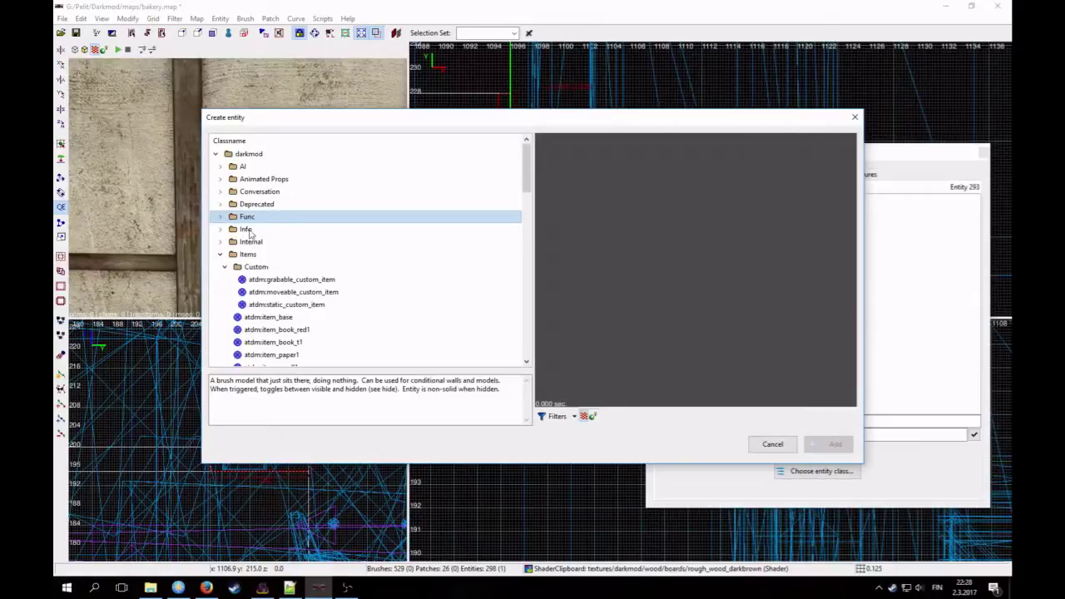
click(221, 254)
scroll(279, 256, down, 2)
click(220, 267)
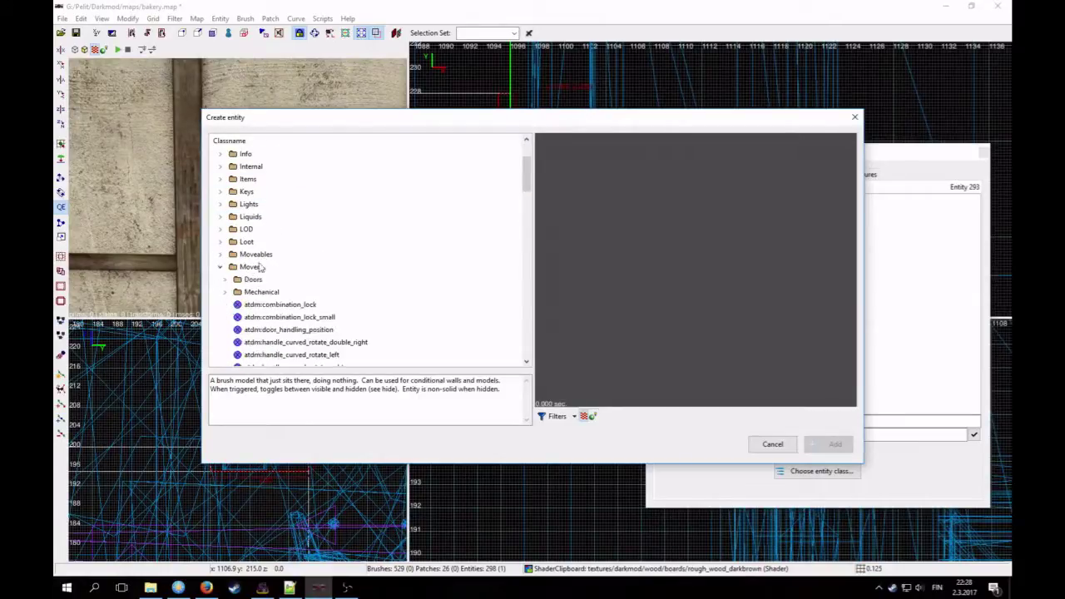
scroll(274, 258, down, 2)
click(224, 205)
scroll(334, 231, down, 2)
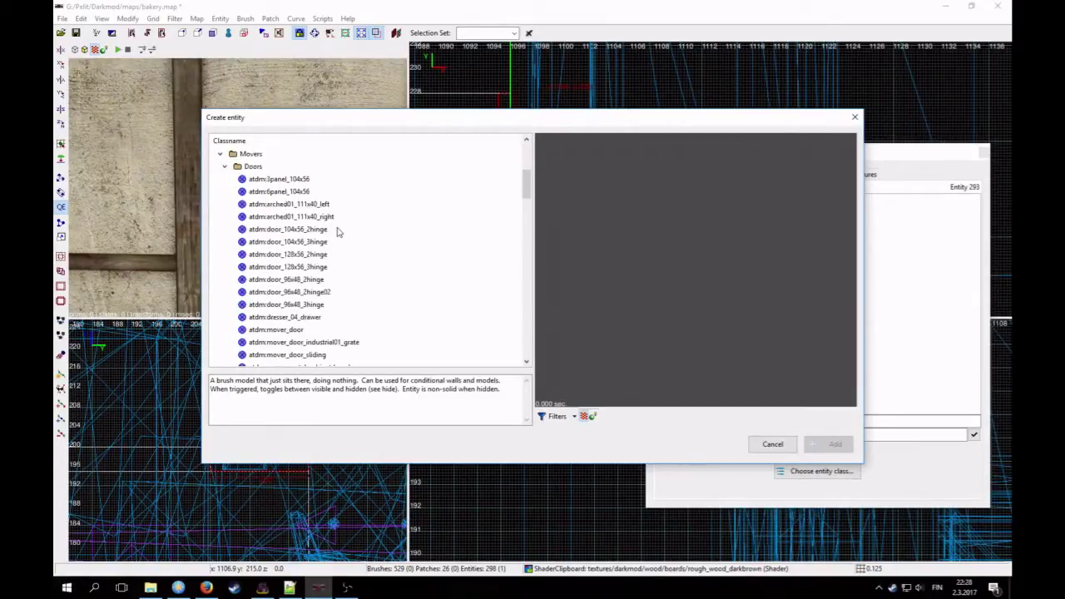
scroll(338, 232, down, 2)
scroll(337, 231, up, 3)
scroll(338, 232, down, 1)
click(308, 292)
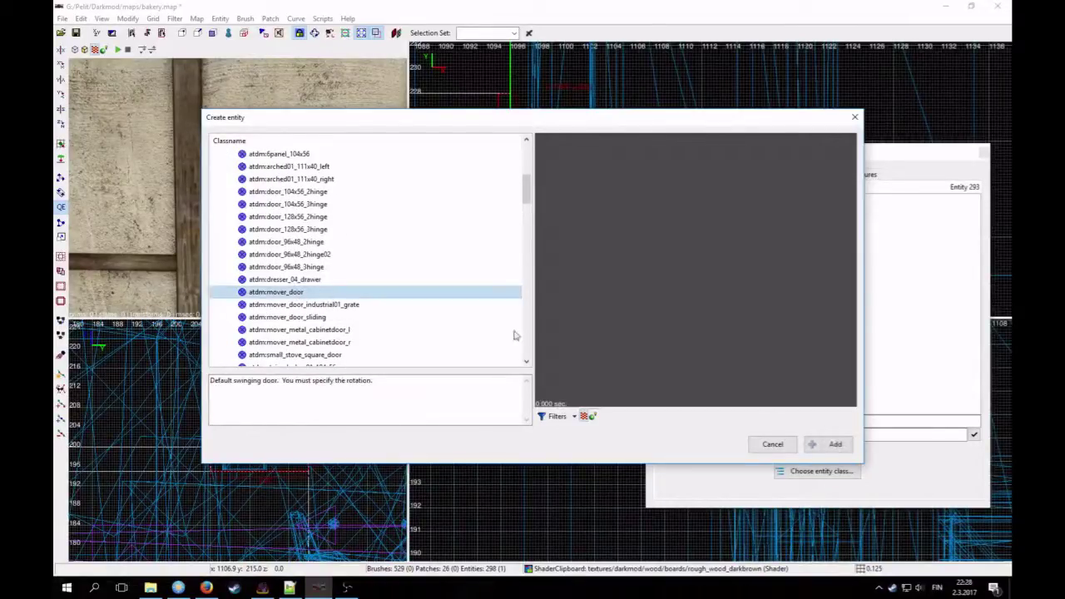
click(828, 444)
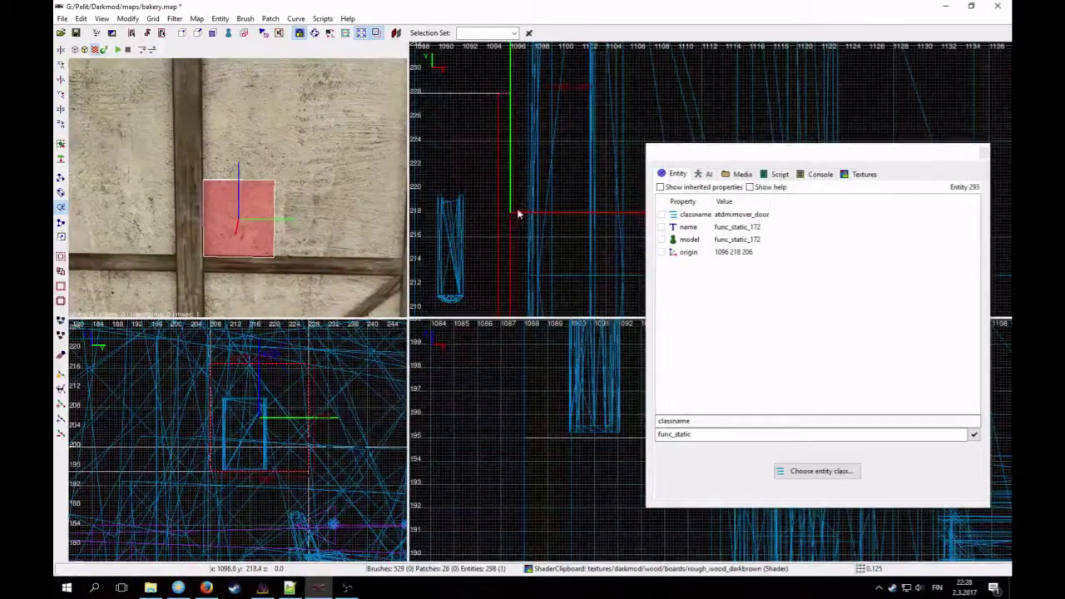
Step: Clear the selection and examine where an existing room door's origin sits relative to its hinge edge
key(Escape)
right_click(273, 196)
key(Up)
right_click(260, 180)
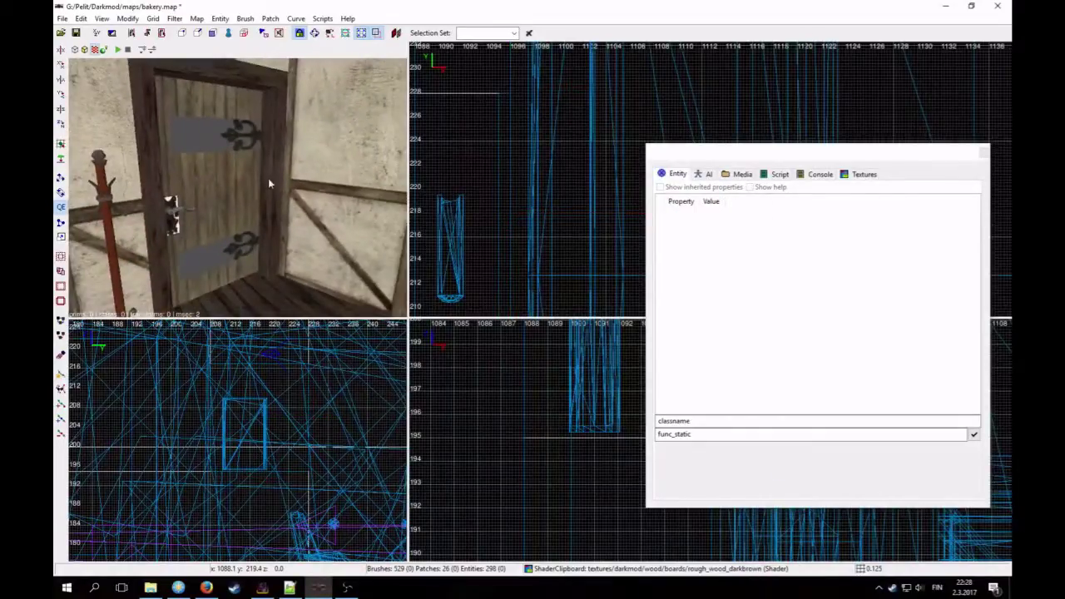
shift+click(248, 188)
right_click(248, 188)
key(Up)
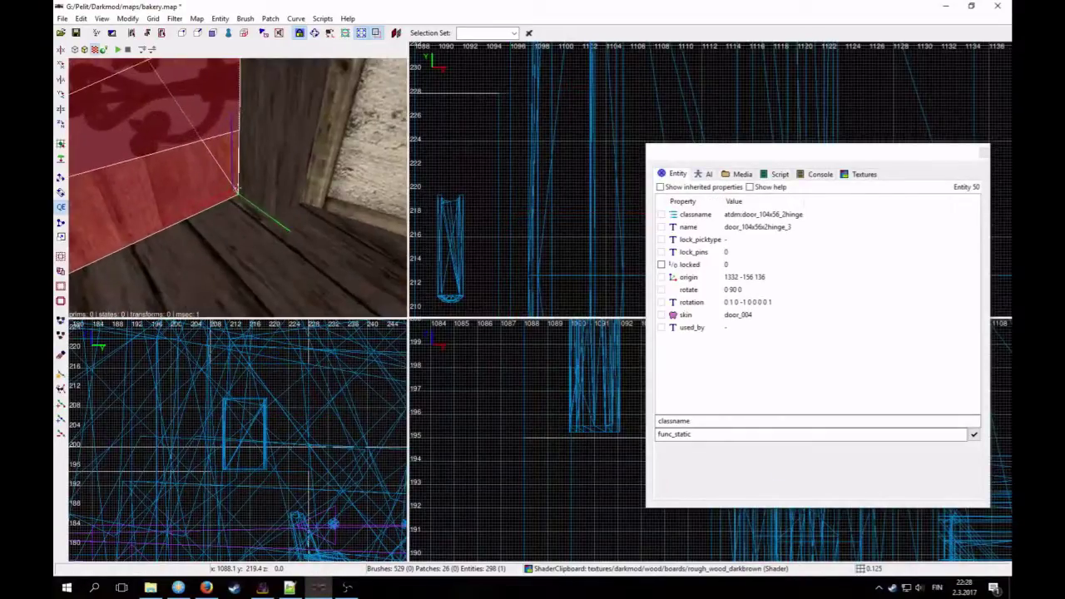
key(Down)
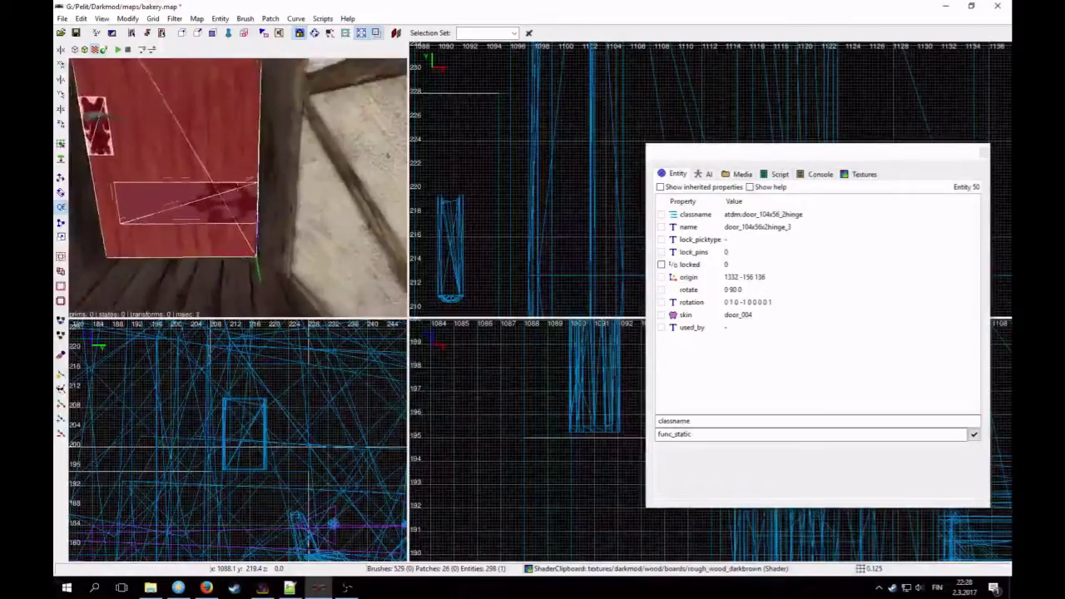
key(Up)
key(Up)
right_click(248, 190)
shift+click(305, 222)
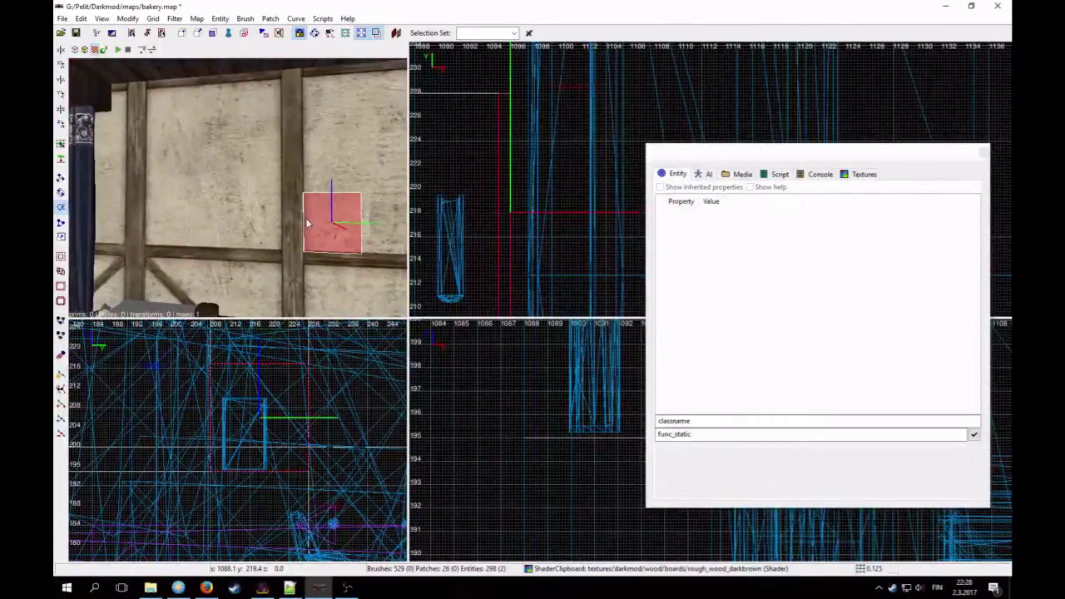
right_click(314, 197)
key(Down)
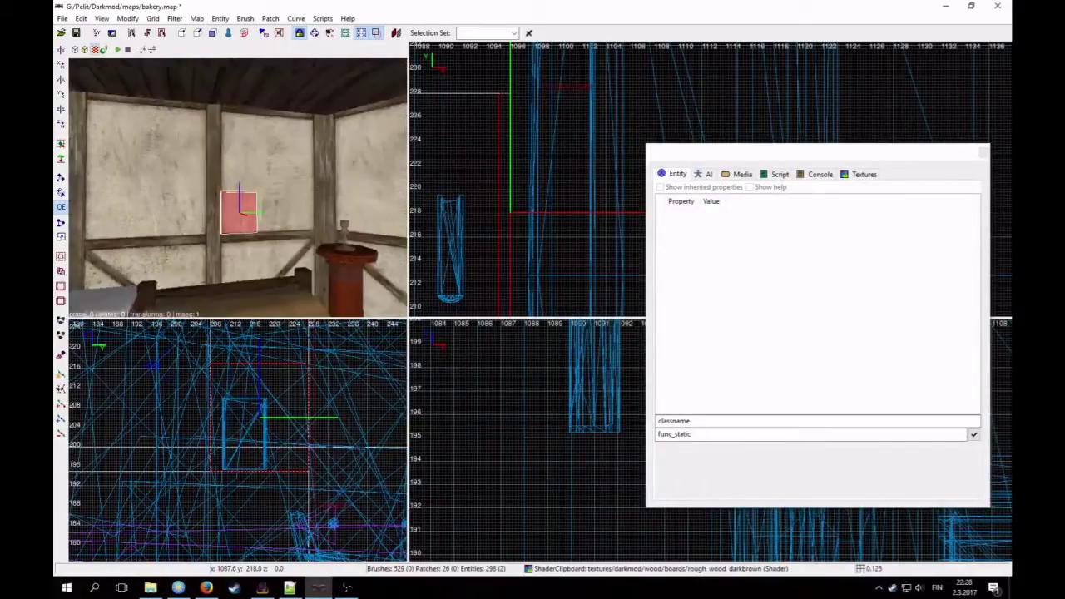
key(Up)
right_click(318, 190)
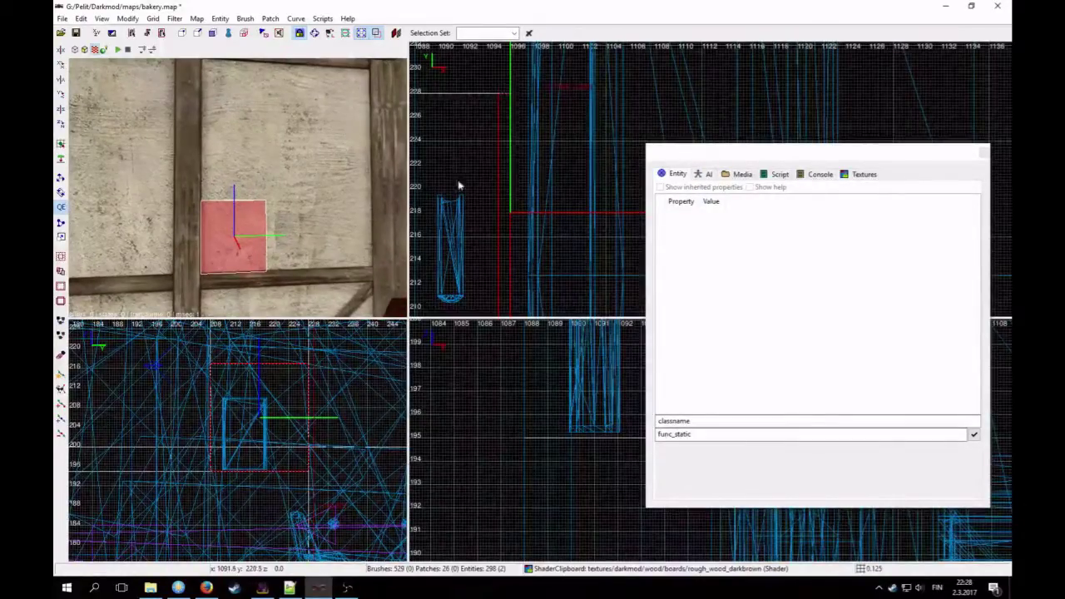
right_click(312, 199)
key(Down)
key(Up)
right_click(312, 199)
click(184, 33)
right_drag(521, 189, 519, 229)
drag(507, 252, 506, 135)
scroll(508, 159, up, 3)
right_drag(471, 169, 562, 158)
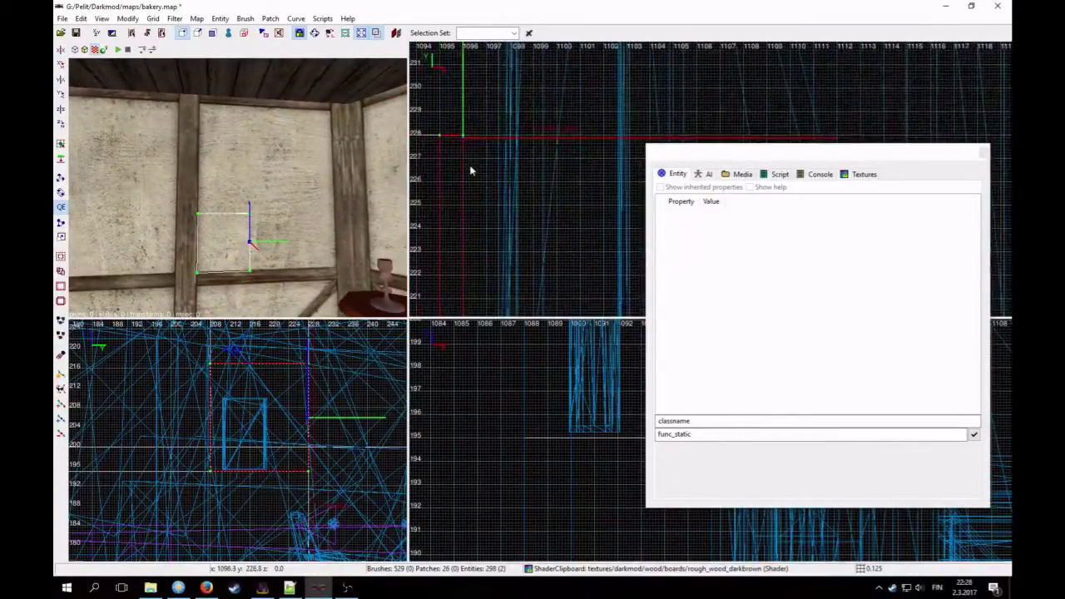
key(1)
key(ctrl+g)
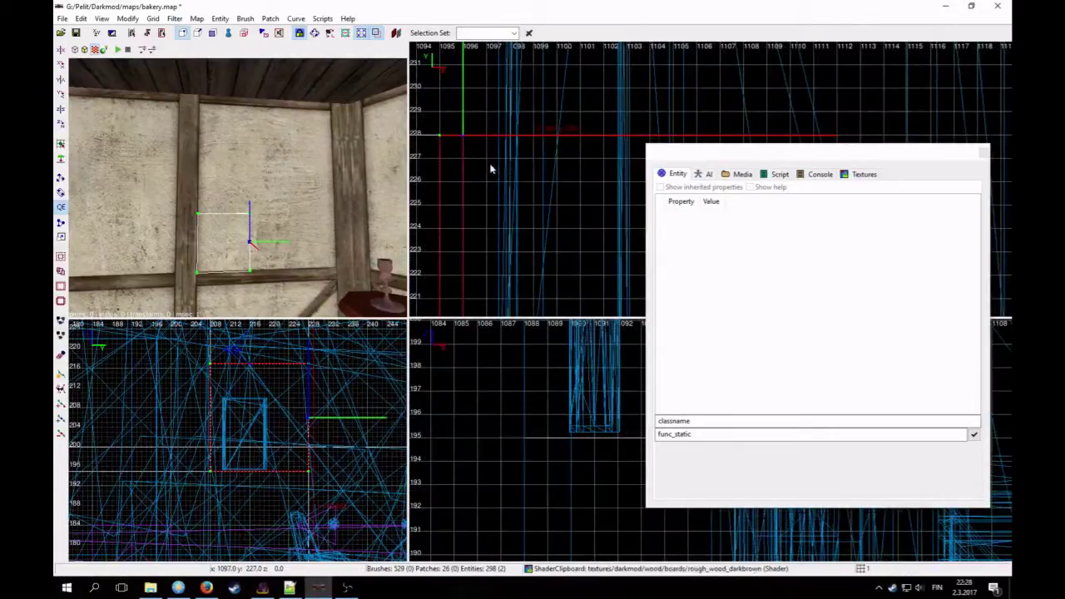
Step: Examine the panel and its new origin from several angles to work out the direction it must swing open
right_click(285, 157)
key(Down)
key(Up)
right_click(282, 161)
right_click(283, 161)
key(Up)
key(Down)
key(Up)
key(Down)
key(Up)
key(Down)
right_click(274, 154)
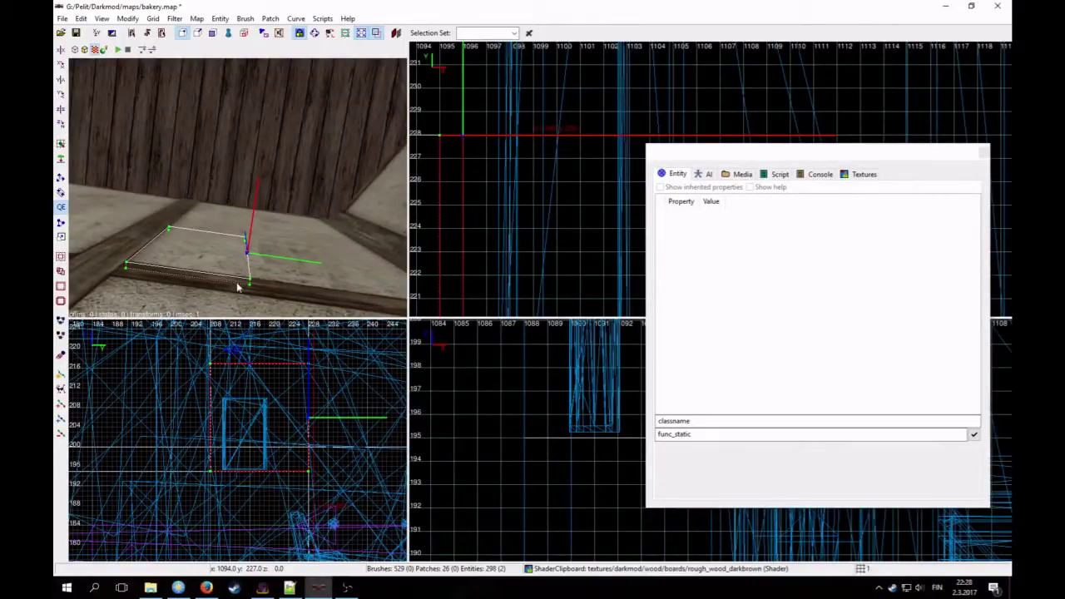
right_click(262, 225)
right_click(257, 227)
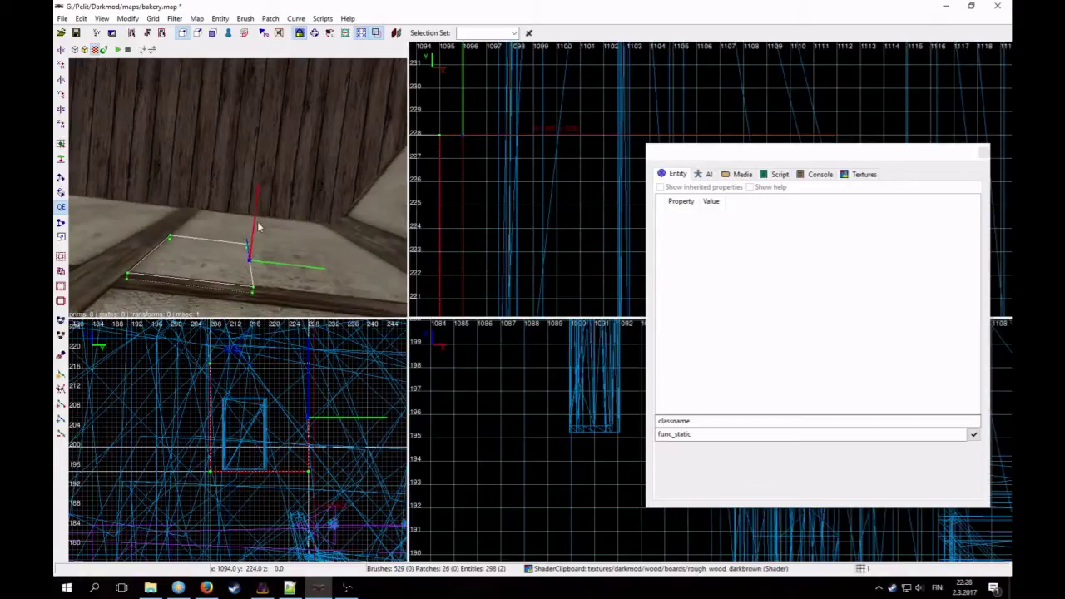
Step: Display the panel entity's inherited properties and set its rotate value to 0 100 0
shift+click(207, 258)
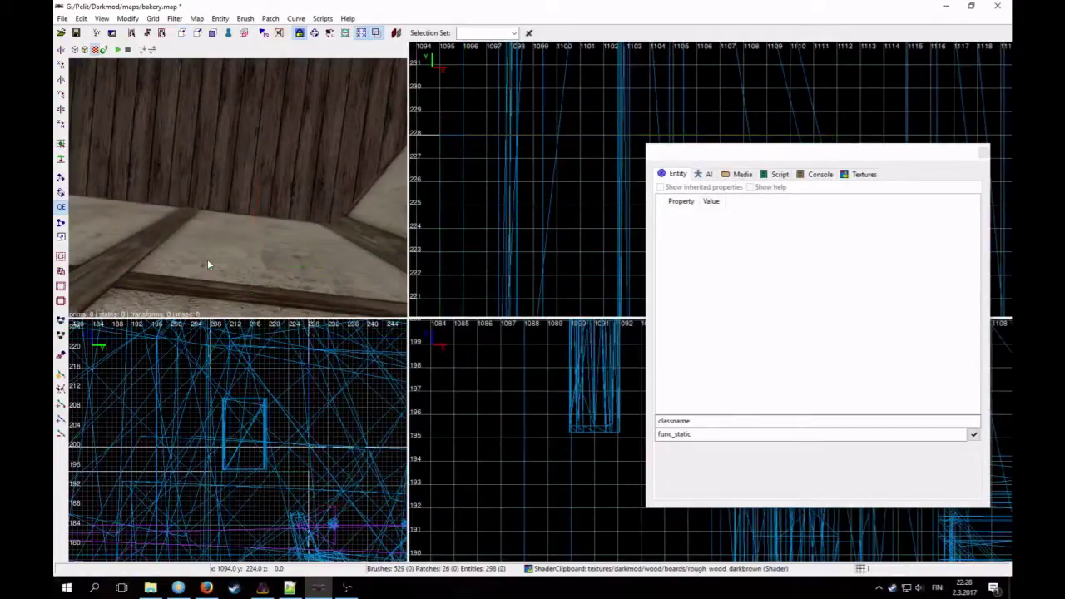
click(691, 190)
scroll(737, 300, down, 6)
click(711, 303)
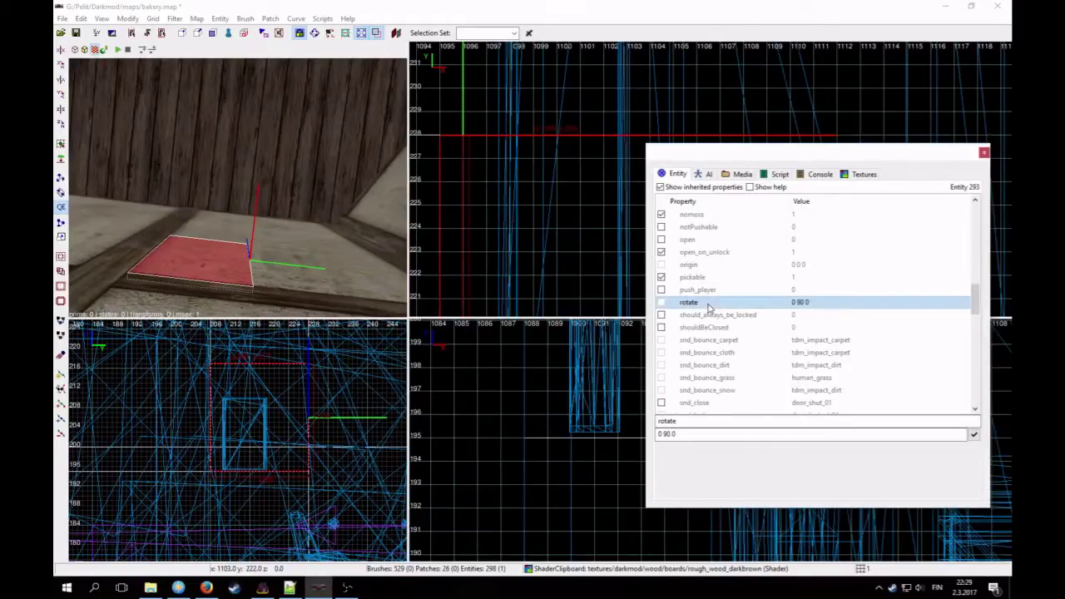
right_click(264, 231)
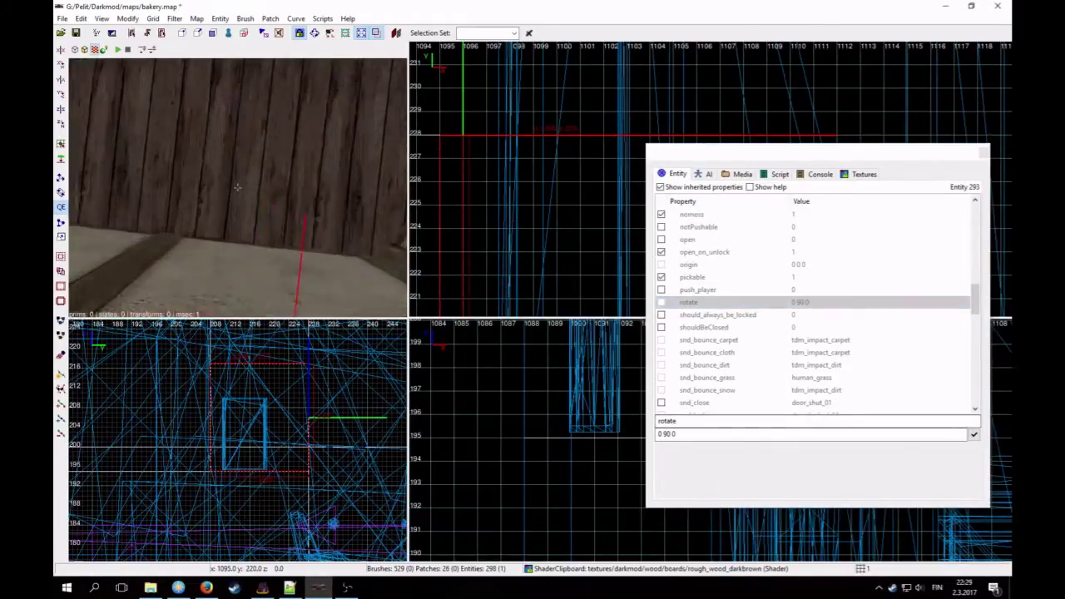
key(Up)
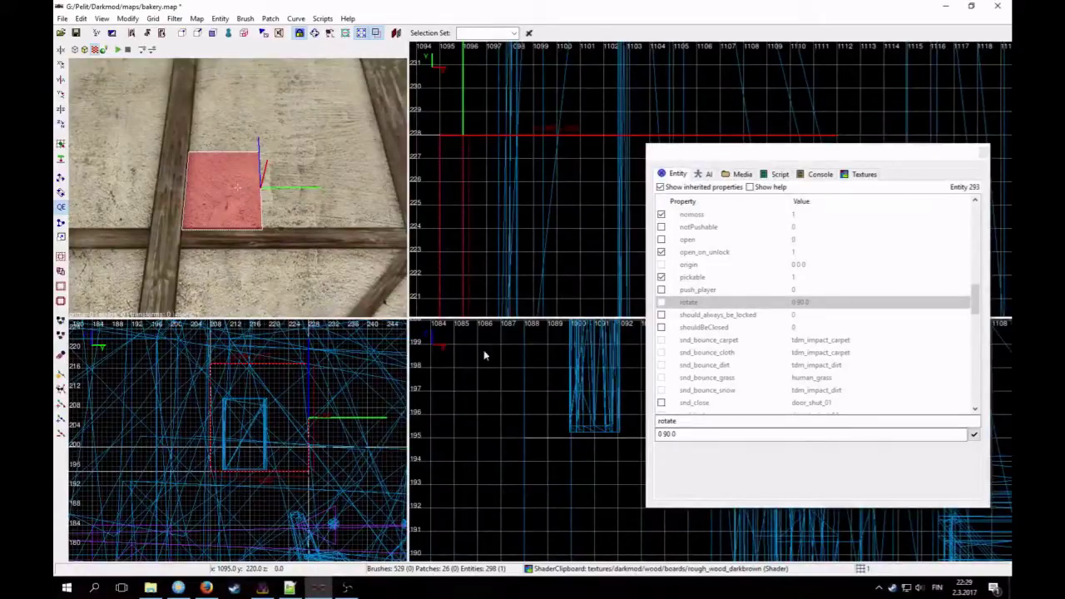
click(703, 434)
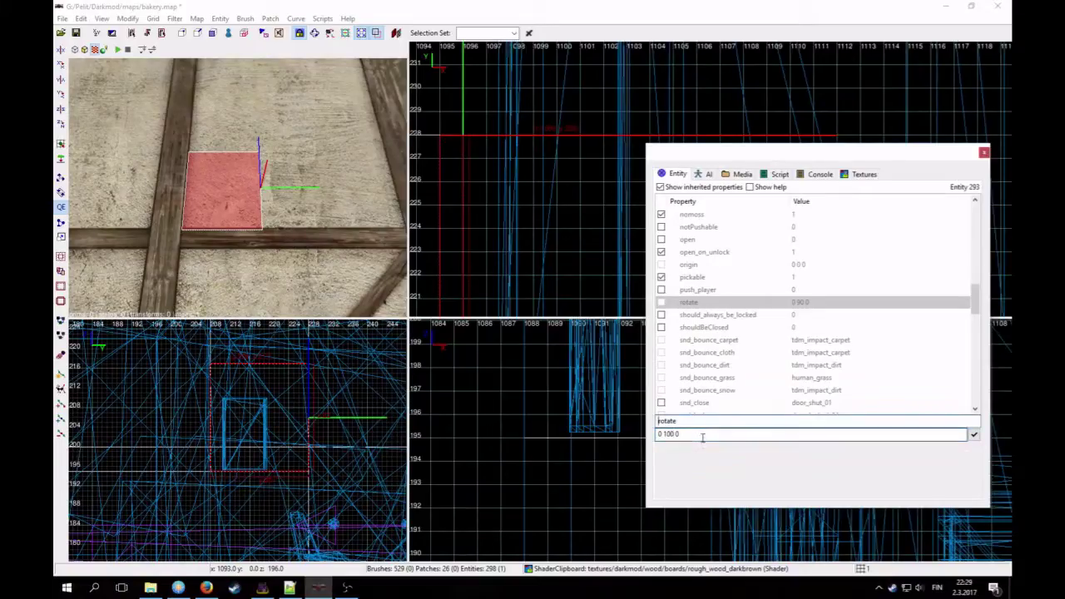
key(Return)
Step: Turn off the inherited properties display and rename the panel entity secret_box
right_click(222, 205)
right_click(222, 206)
click(739, 231)
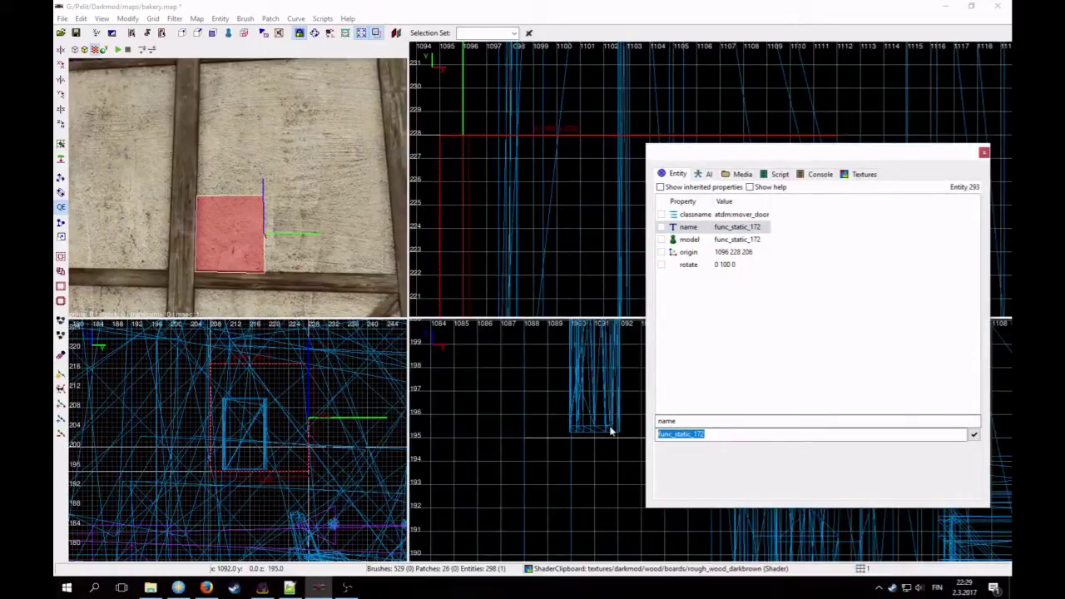
text(secret_box)
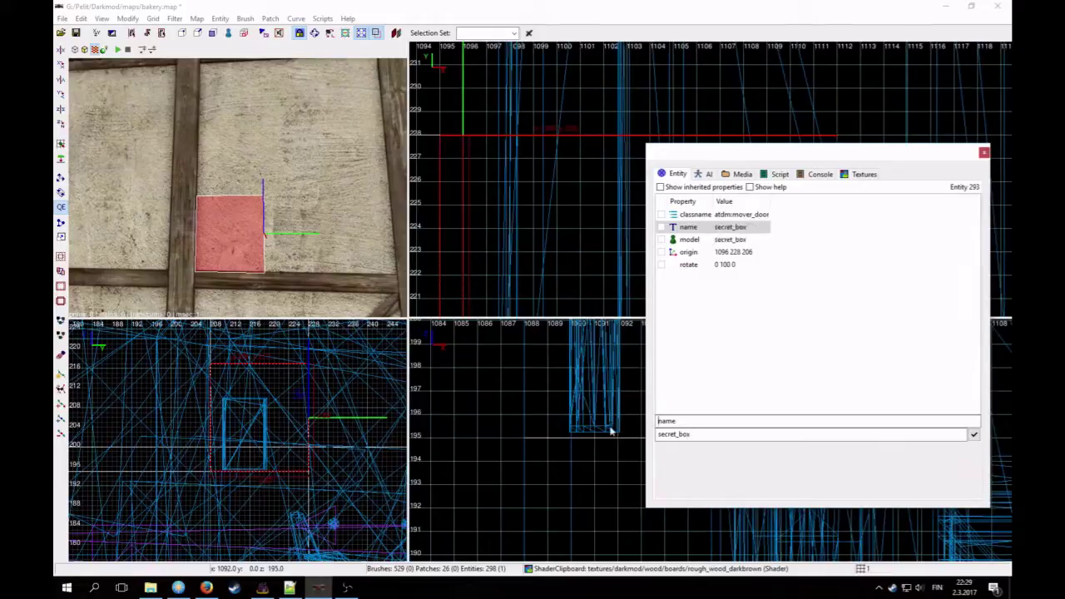
key(Return)
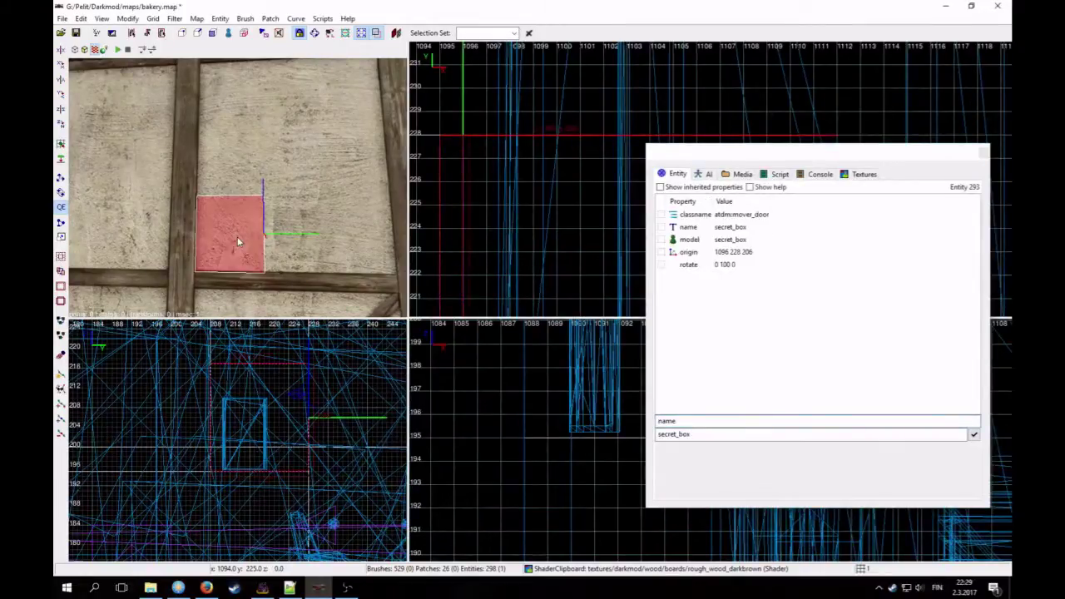
Step: Show the hidden grime patch again, add the property bind with value secret_box to its entity, and clear the selection
key(h)
shift+click(237, 238)
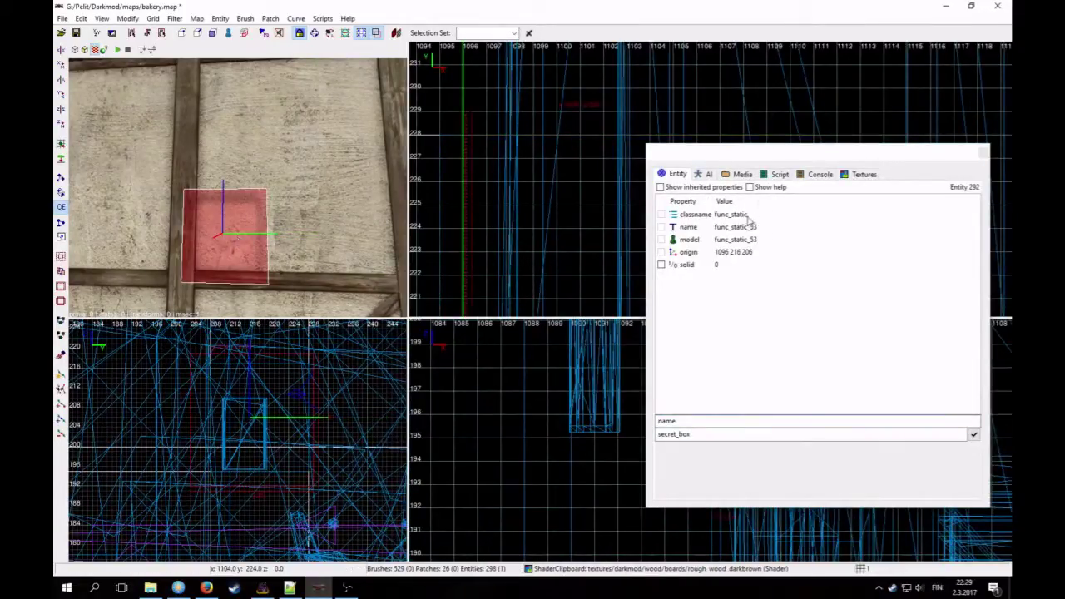
click(670, 420)
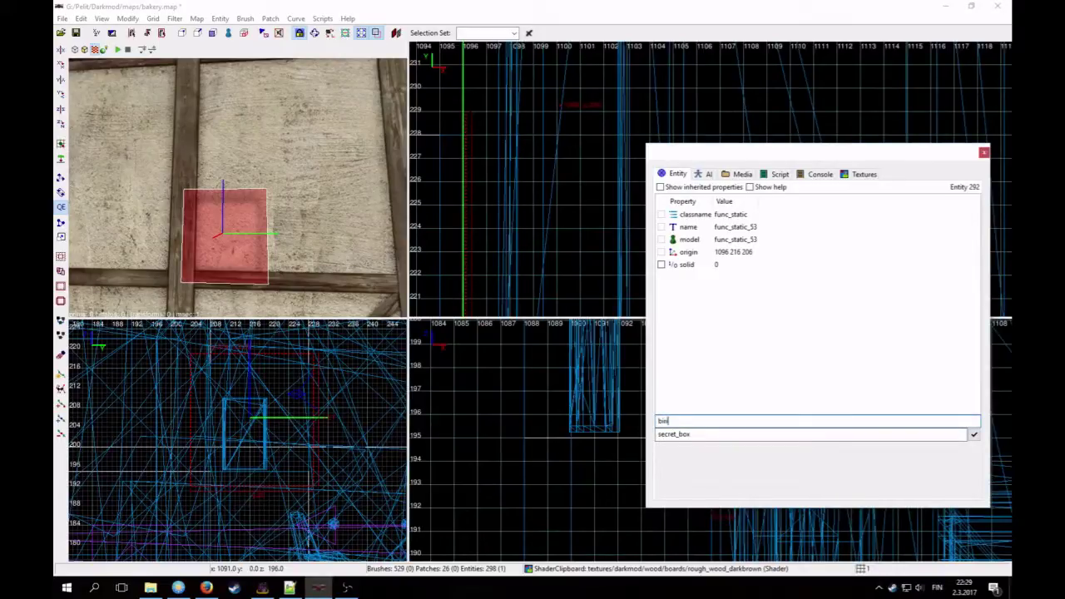
key(Return)
key(Escape)
shift+click(231, 237)
key(Escape)
Step: Hide the four wall brushes surrounding the panel and inspect the panel's exposed edges from the side and behind
shift+click(314, 229)
shift+click(227, 125)
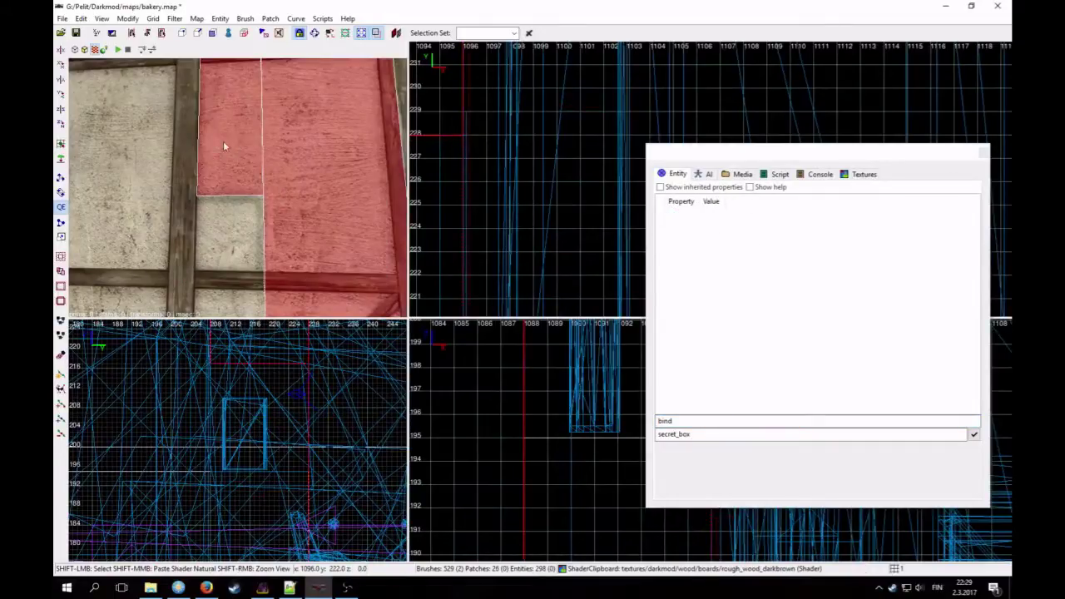
shift+click(127, 174)
shift+click(223, 296)
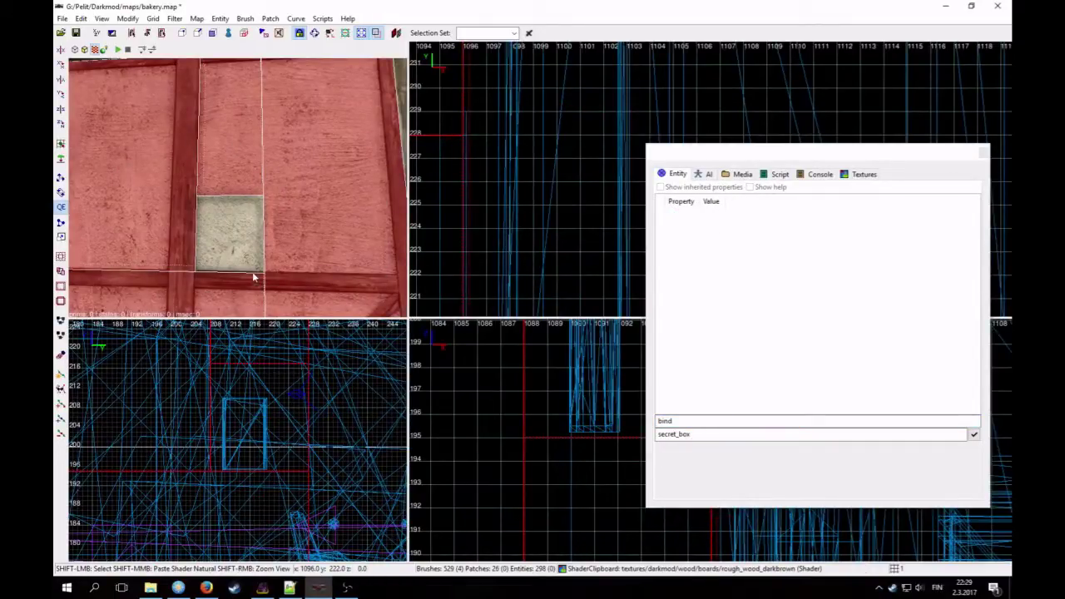
key(h)
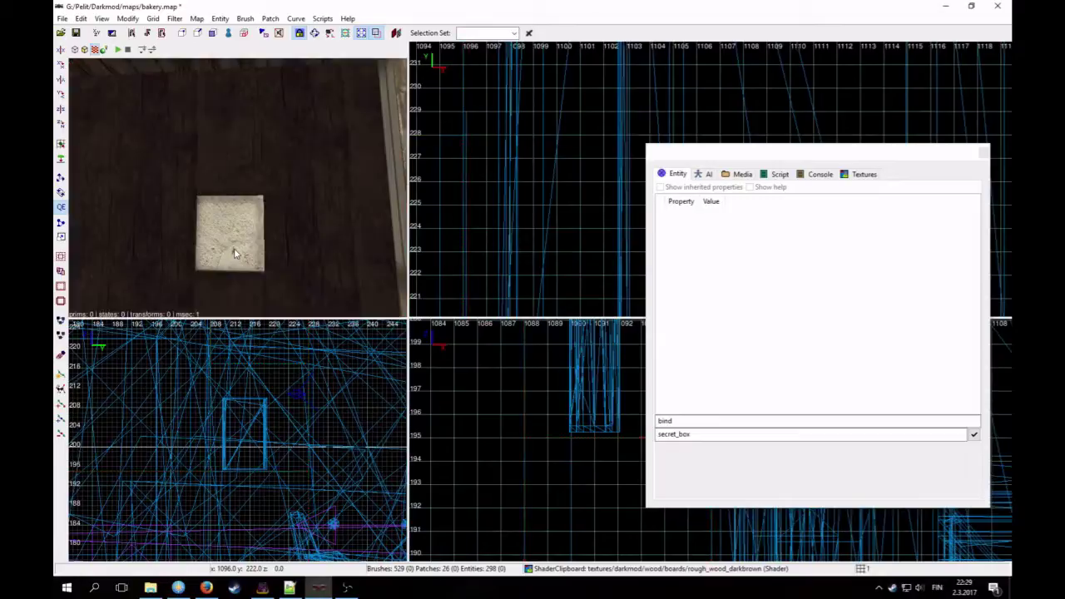
right_click(233, 250)
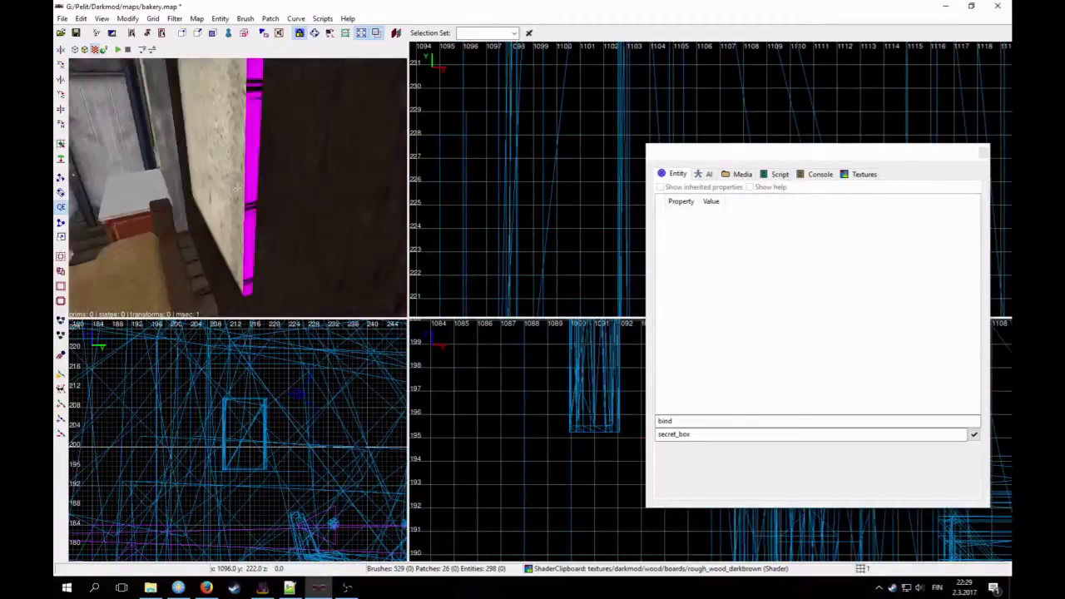
key(Down)
key(Up)
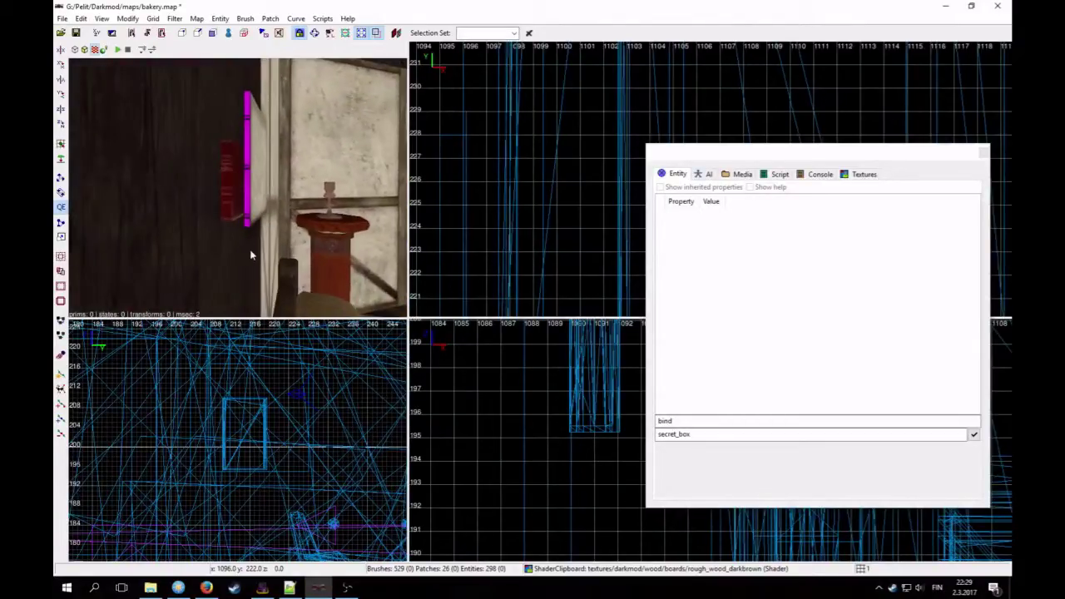
Step: Copy the shader textures/darkmod/plaster/framed_03 from the wall panel's plaster face and clear the selection
click(81, 18)
click(148, 6)
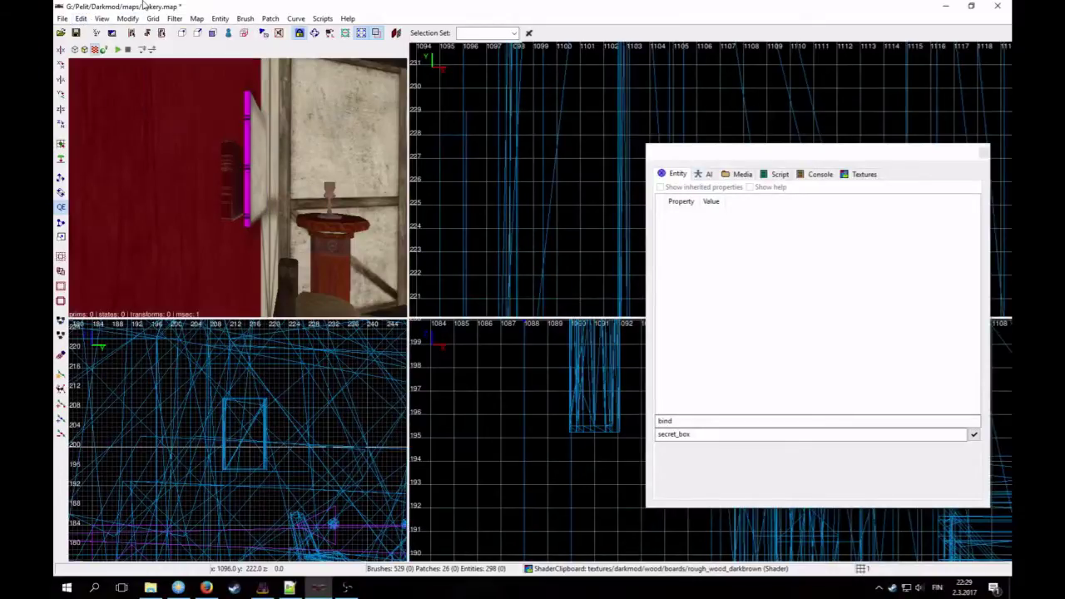
key(Escape)
click(80, 18)
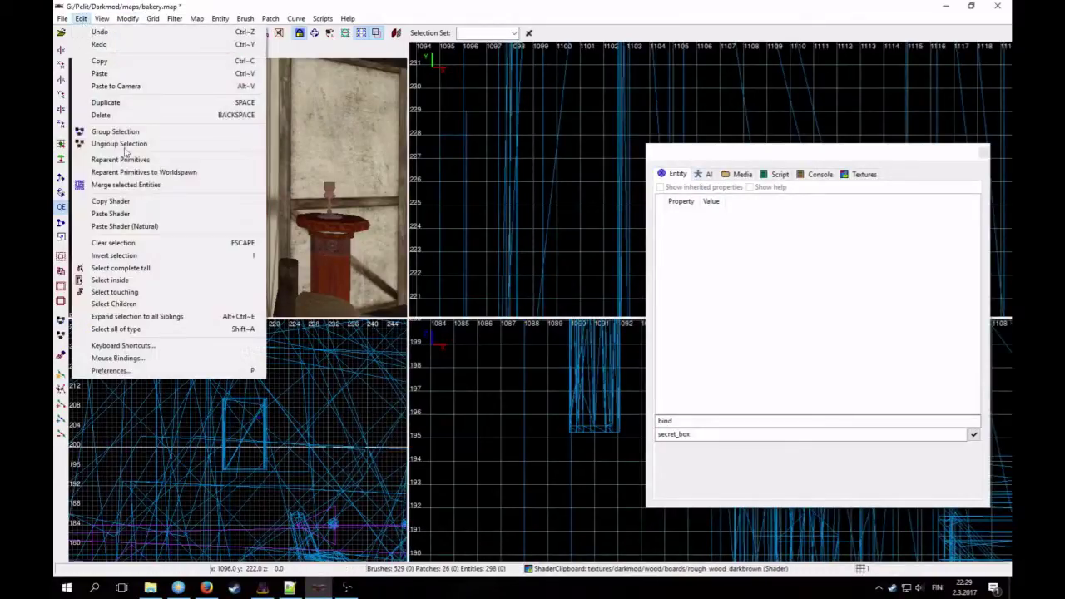
click(126, 202)
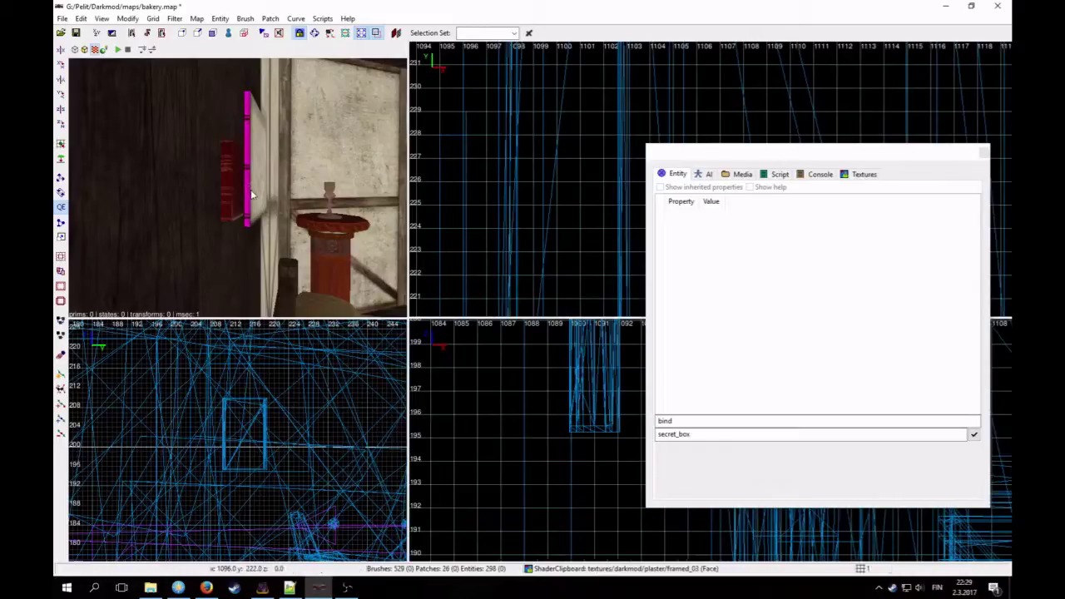
shift+click(256, 192)
key(Escape)
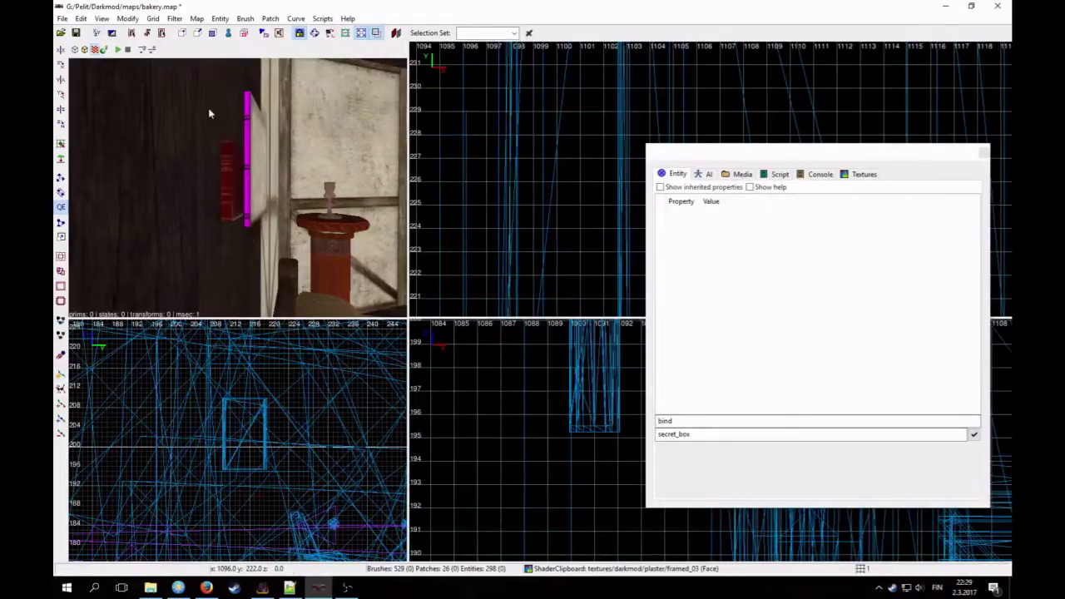
Step: Enable selecting individual parts of entities and test it on the grime patch and the secret_box panel brush
click(243, 32)
shift+click(246, 156)
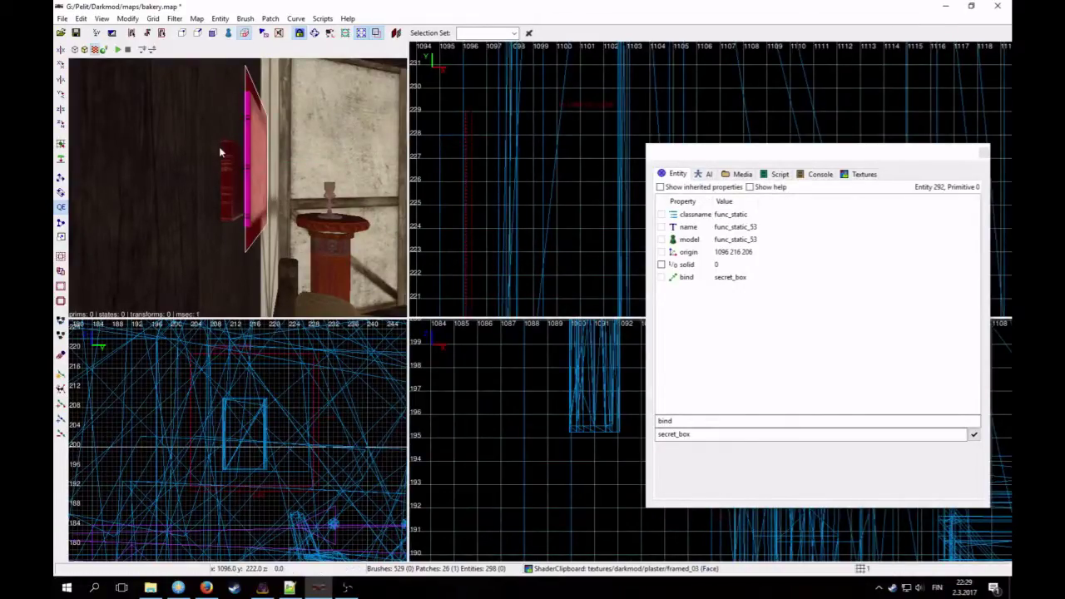
scroll(237, 188, up, 2)
scroll(237, 187, up, 2)
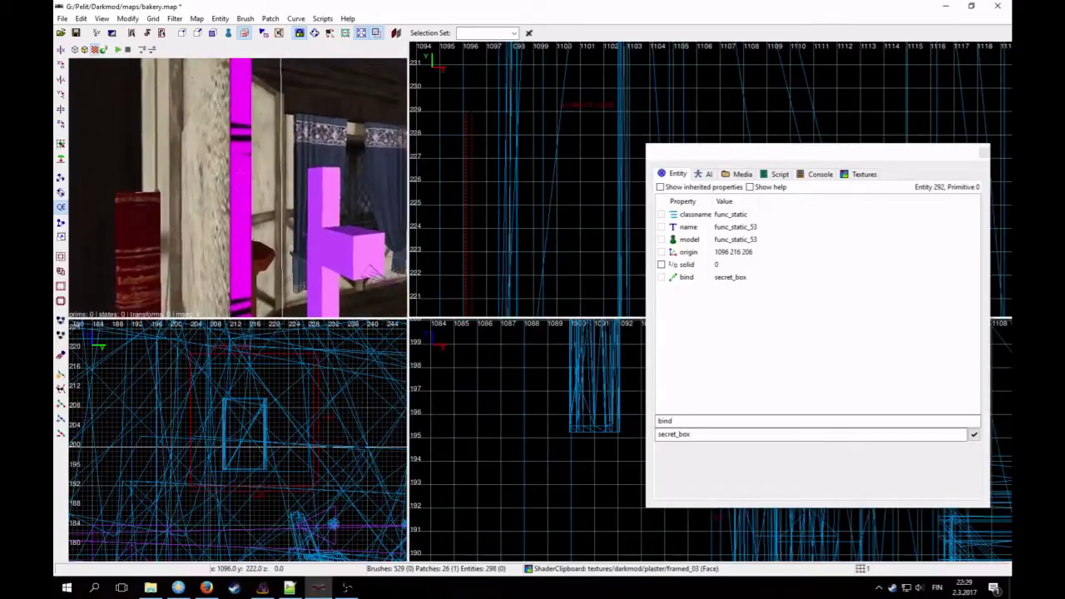
right_click(183, 148)
key(Escape)
shift+click(235, 189)
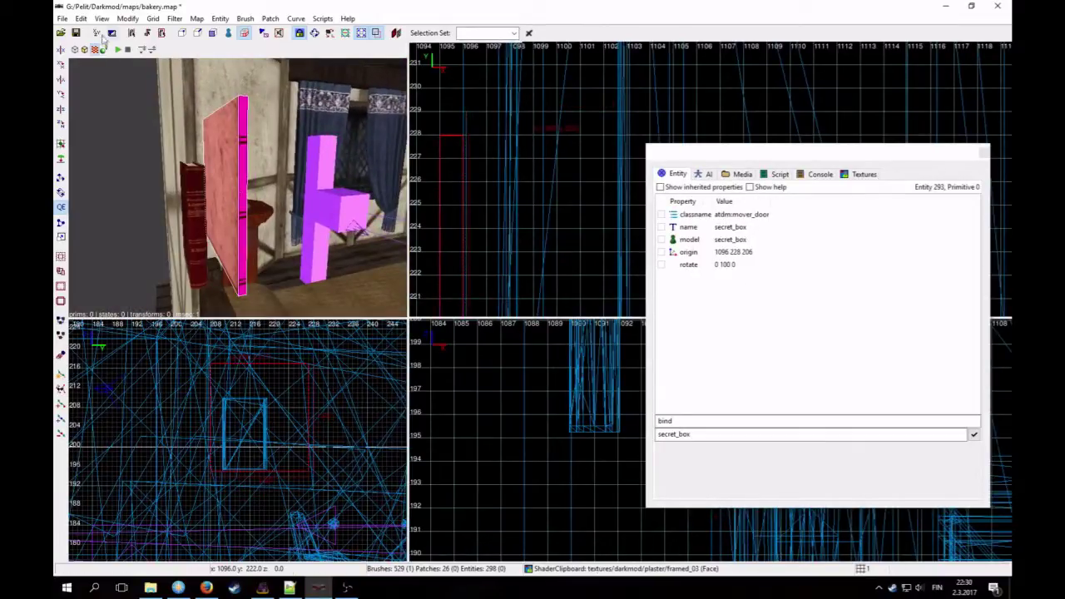
key(Escape)
Step: Paste the copied plaster/framed_03 shader onto the secret_box panel's four exposed edge faces and clear the selection
ctrl+shift+click(228, 189)
right_click(228, 189)
right_click(237, 187)
ctrl+shift+click(280, 144)
right_click(281, 144)
right_click(238, 187)
ctrl+shift+click(192, 162)
right_click(192, 162)
right_click(236, 188)
ctrl+shift+click(255, 158)
right_click(254, 158)
key(Down)
click(81, 18)
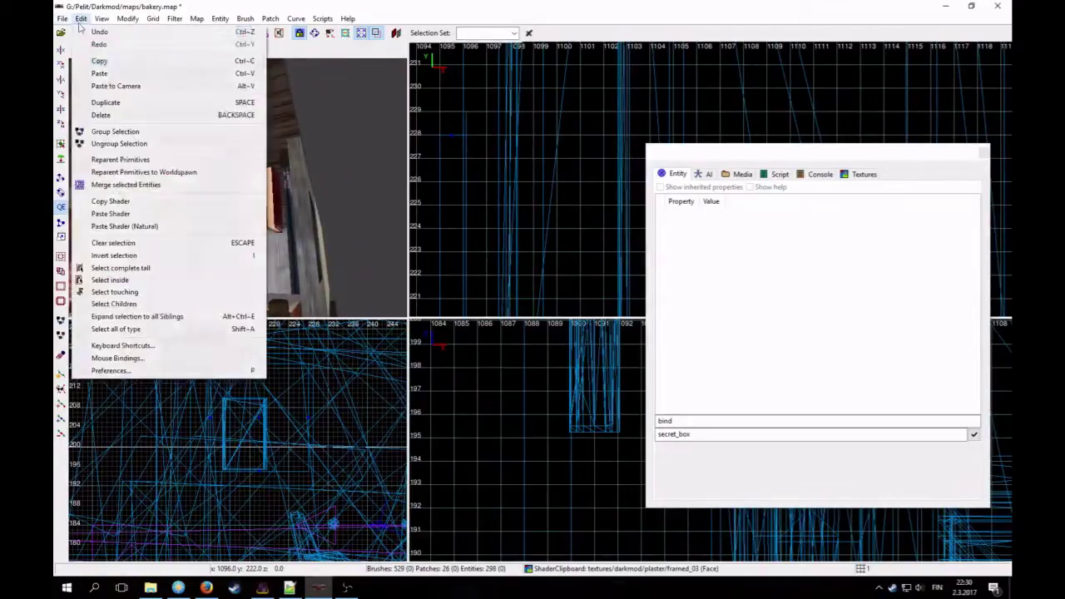
click(130, 218)
right_click(160, 219)
key(Up)
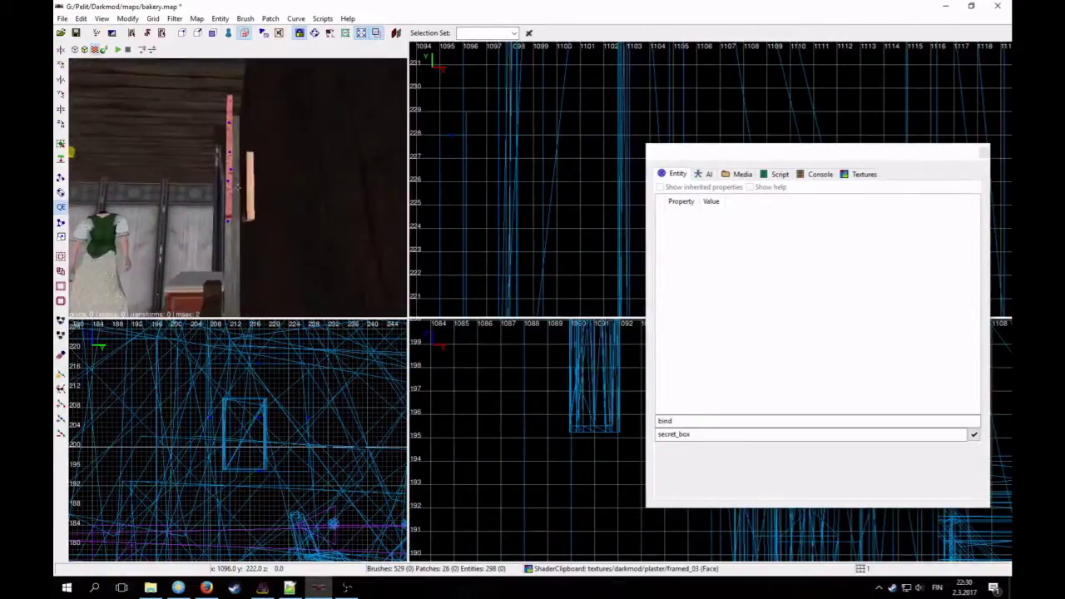
key(Down)
right_click(179, 217)
key(Escape)
Step: Apply the natural texture scale to the panel's top edge face and set its horizontal shift to 164
ctrl+shift+click(234, 206)
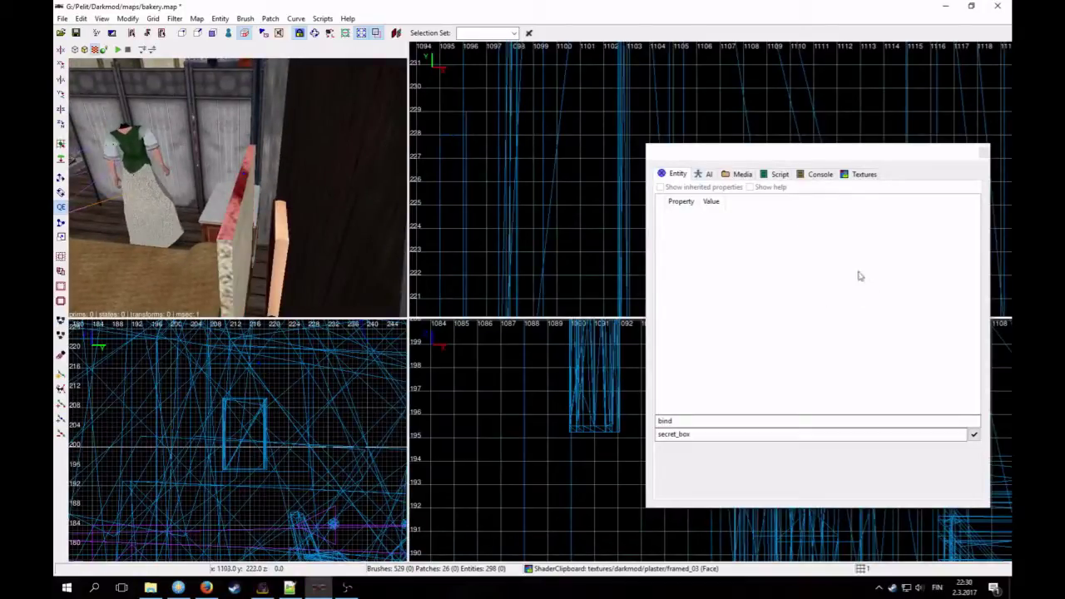
key(s)
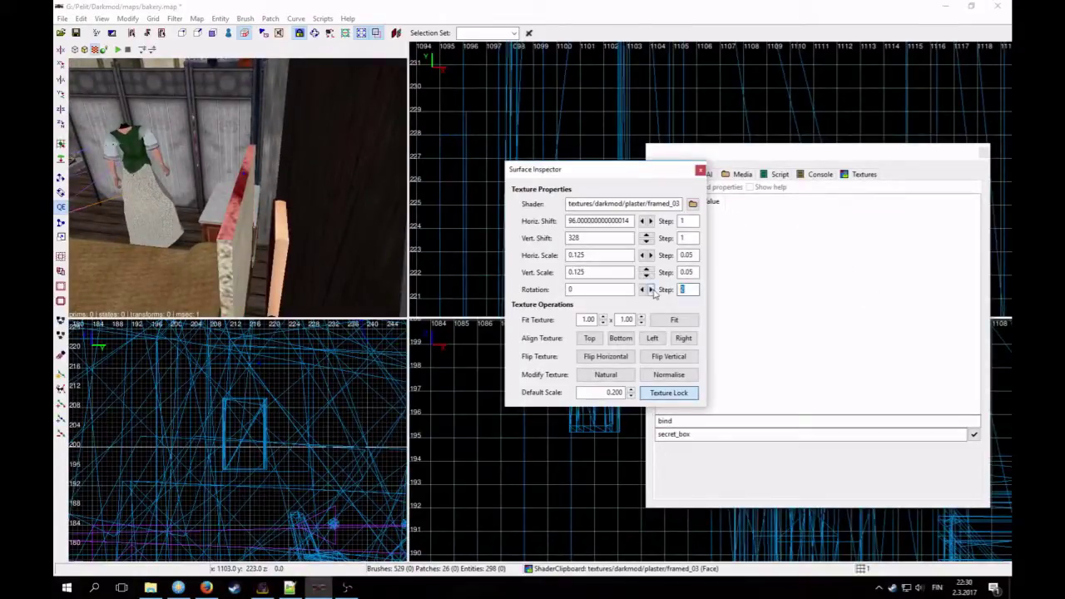
text(2)
click(606, 375)
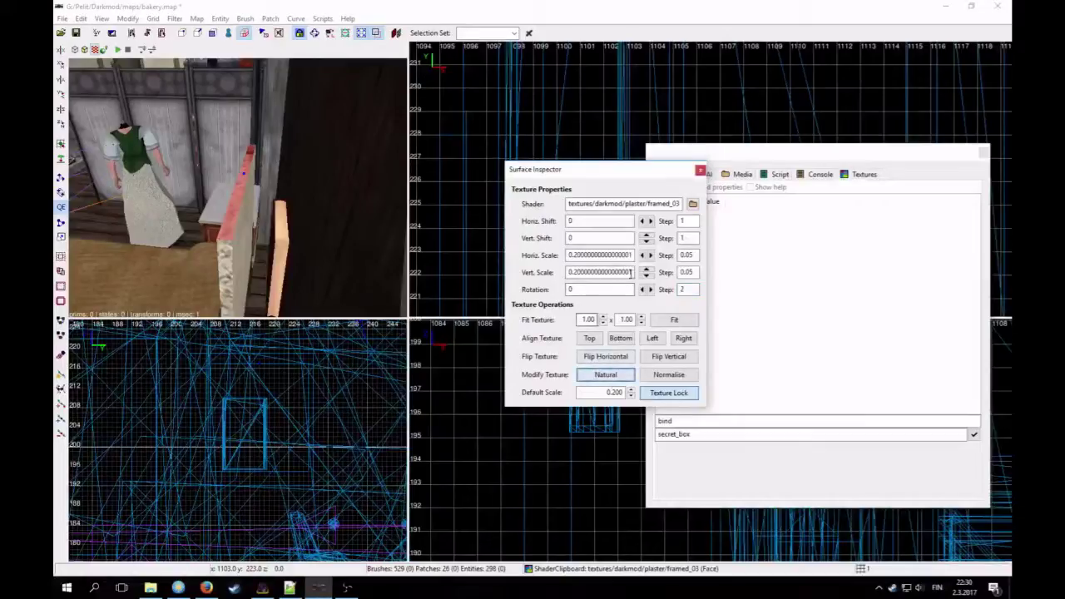
click(649, 220)
click(650, 221)
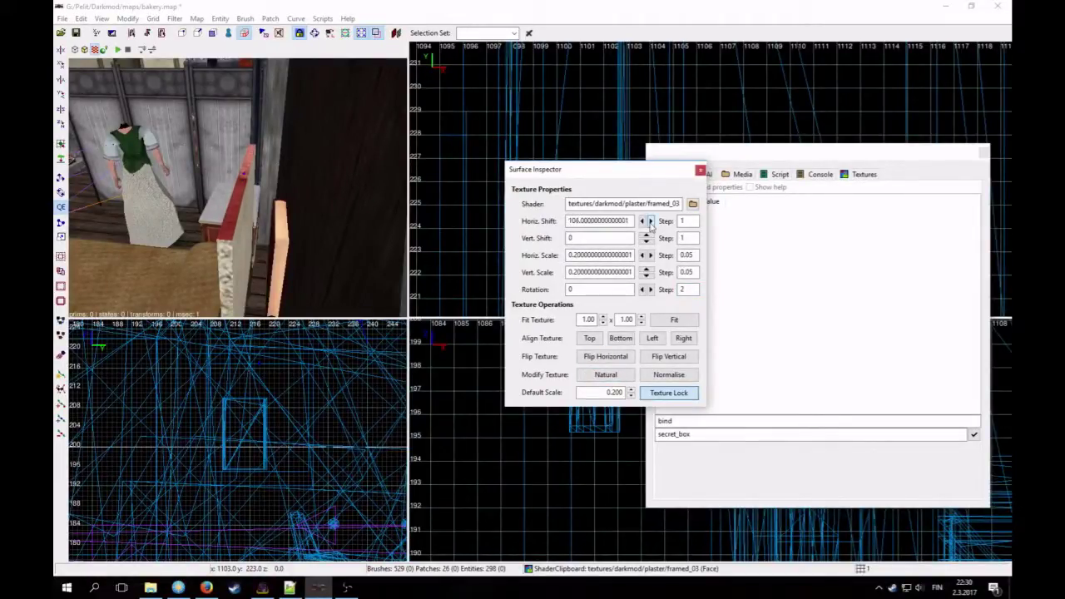
key(Escape)
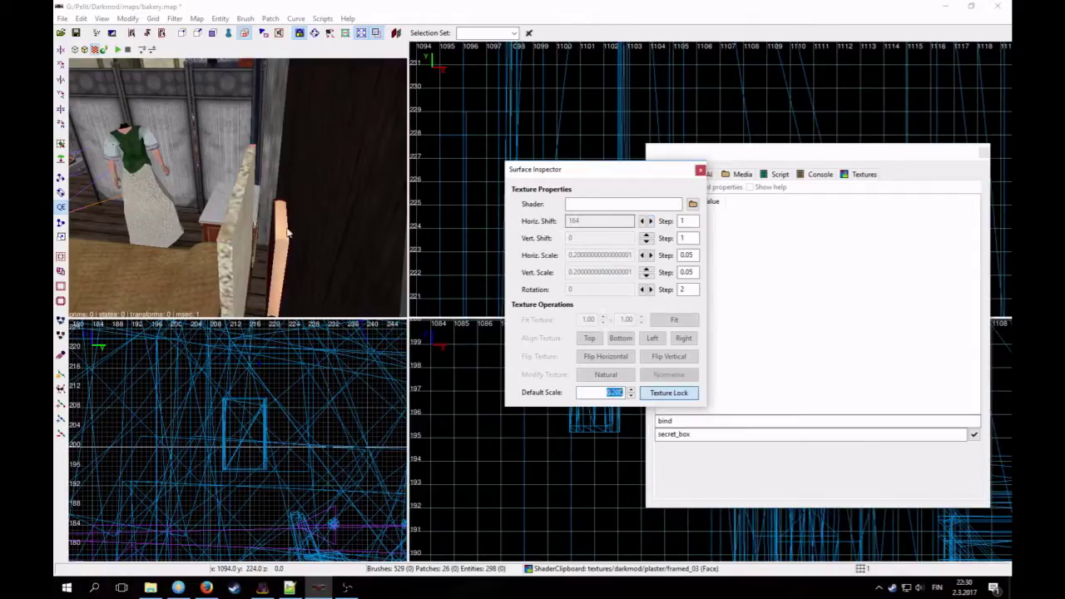
Step: Set the horizontal texture shift of the panel's vertical side edge face to 117 and deselect it
right_click(333, 198)
right_click(237, 187)
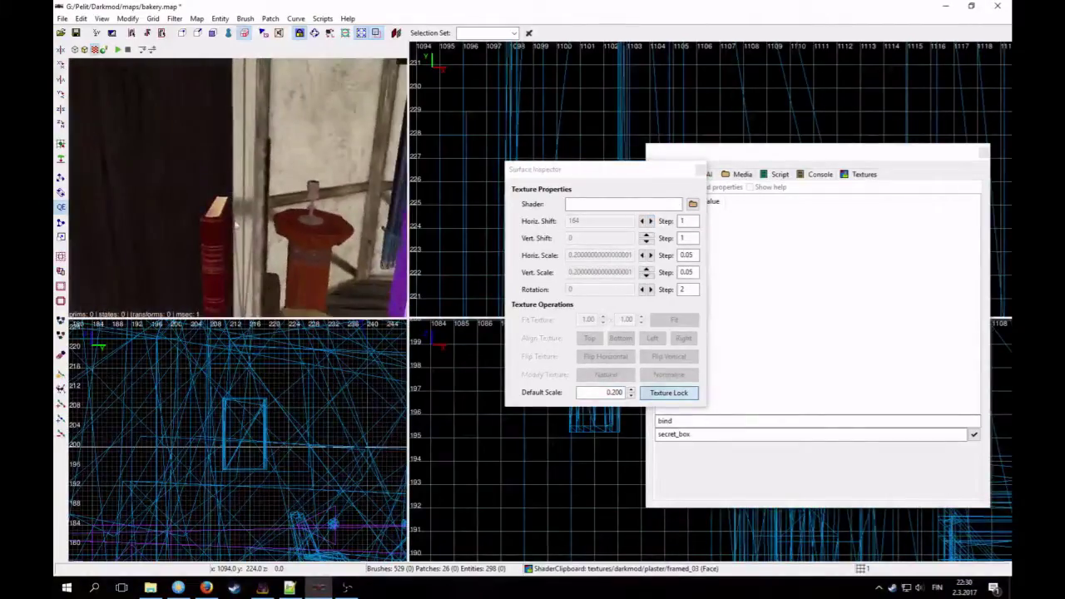
ctrl+shift+click(262, 219)
click(650, 221)
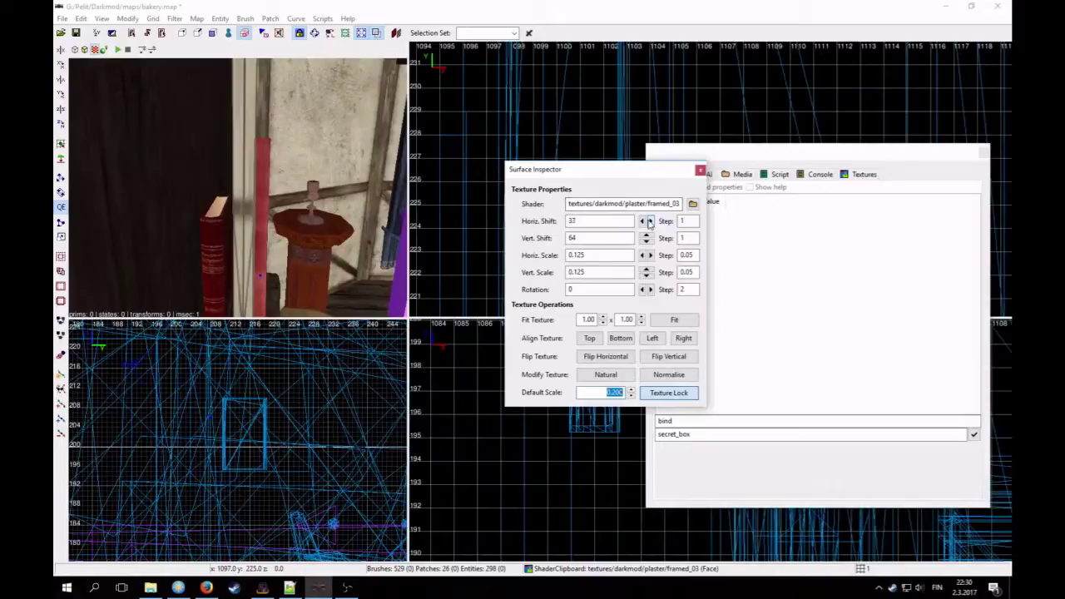
click(650, 220)
click(650, 220)
click(650, 220)
click(650, 221)
key(Escape)
Step: Show the hidden wall brushes again, check the panel from the room side, and close the Surface Inspector
right_click(237, 188)
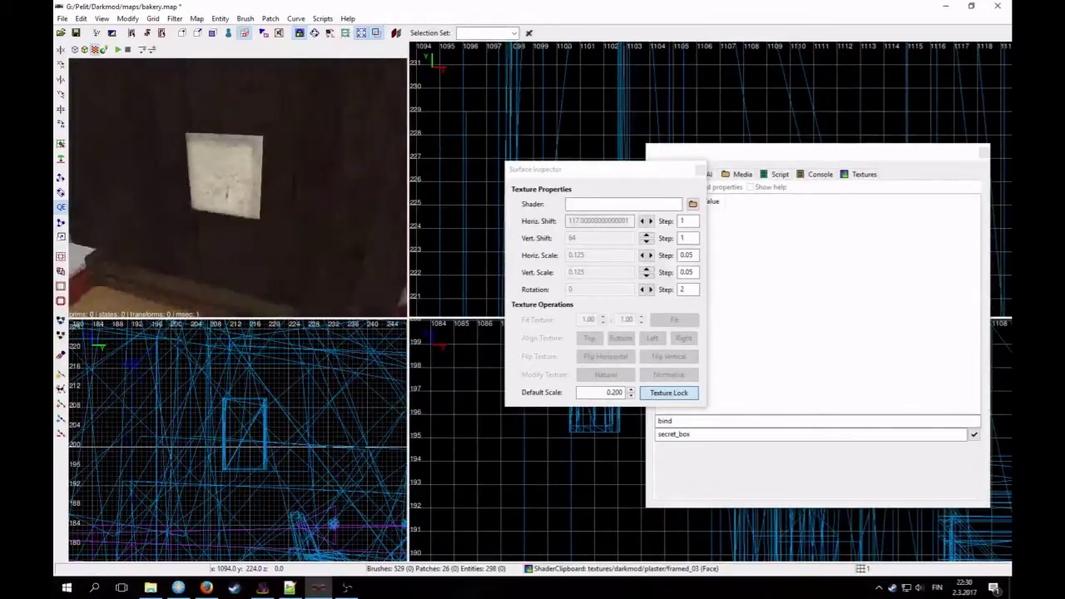
right_click(208, 222)
ctrl+middle_click(208, 222)
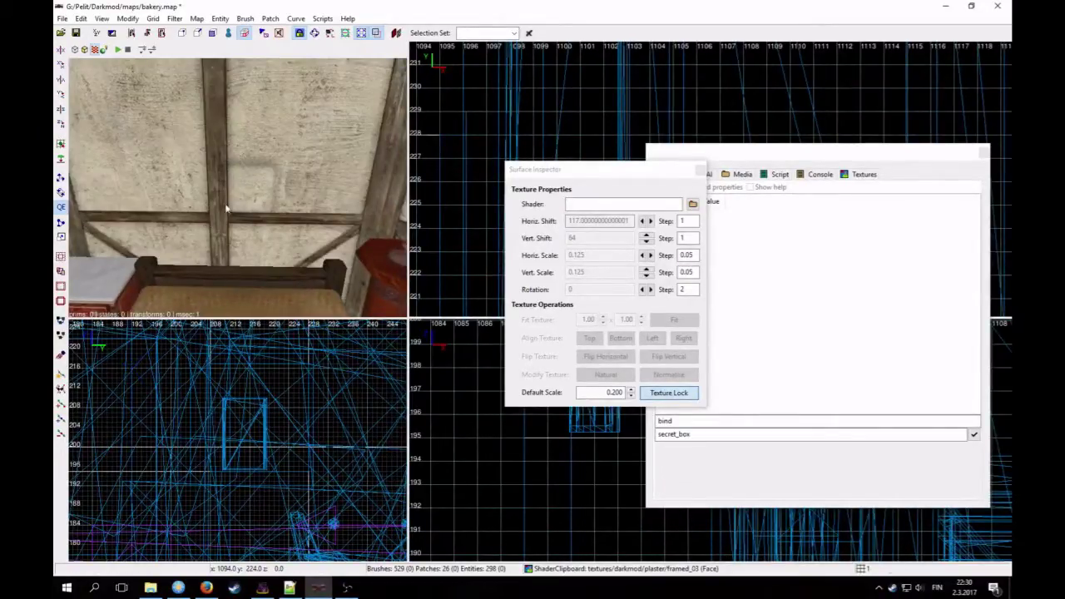
click(699, 170)
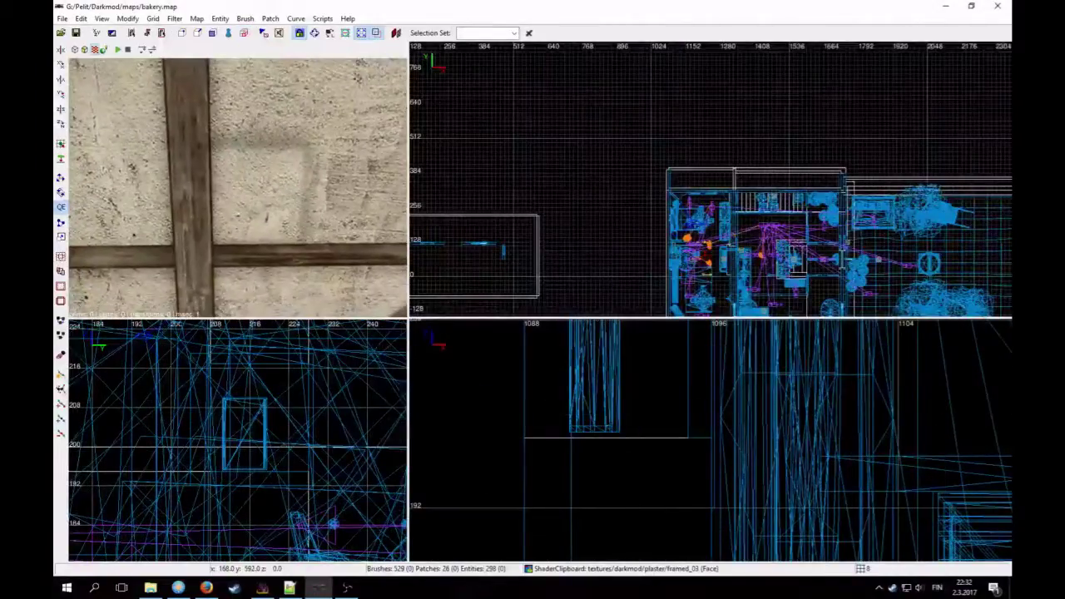
Step: Temporarily hide the grime decal and the wall panel to inspect the book inside the recess
key(Down)
key(Up)
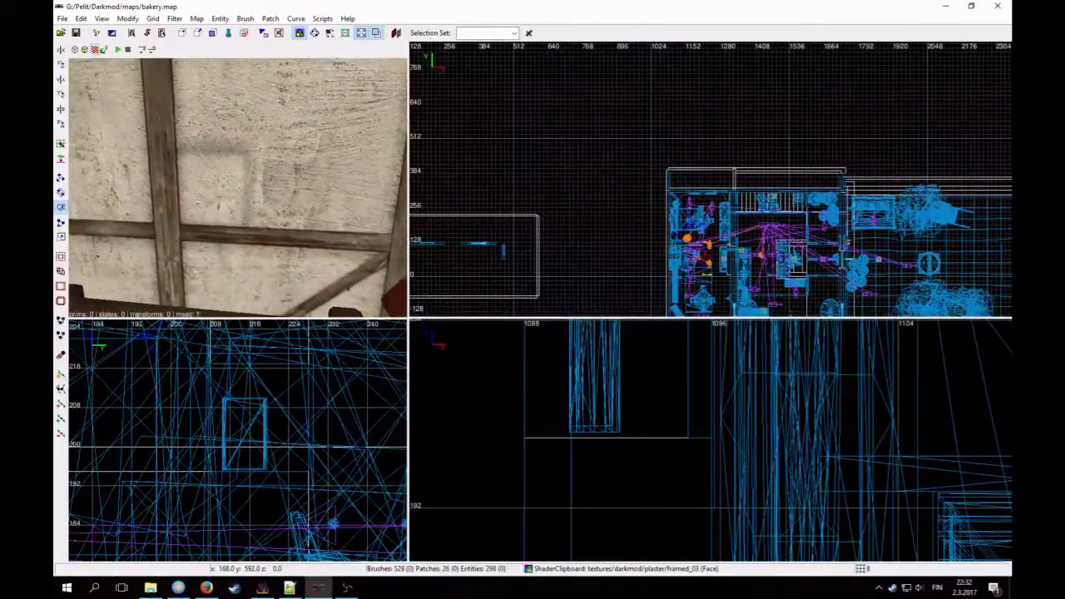
right_click(260, 203)
shift+click(233, 202)
key(h)
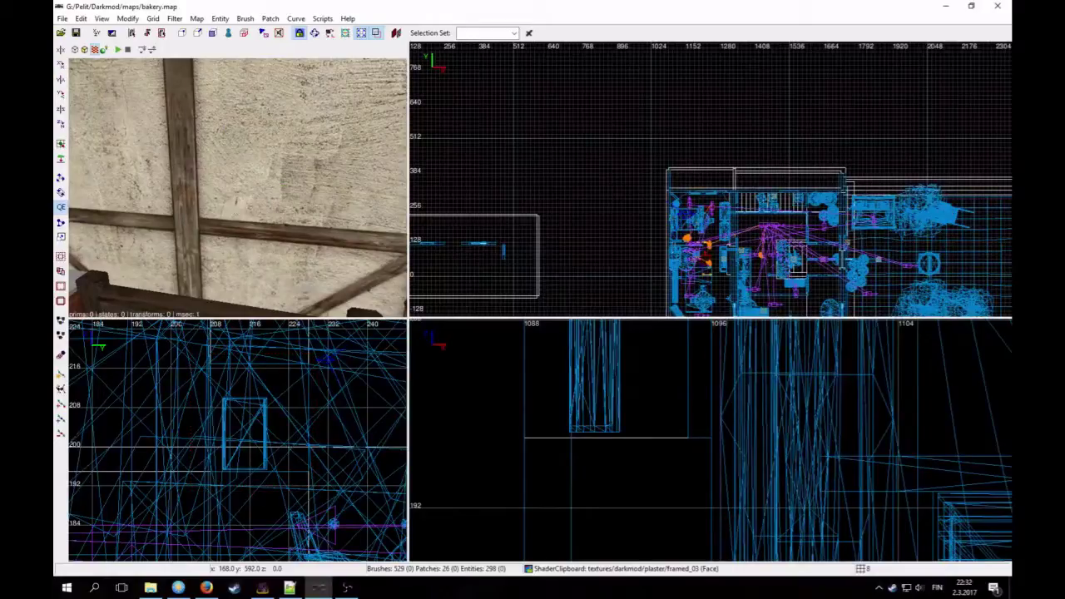
shift+click(229, 193)
key(h)
right_click(229, 193)
key(Down)
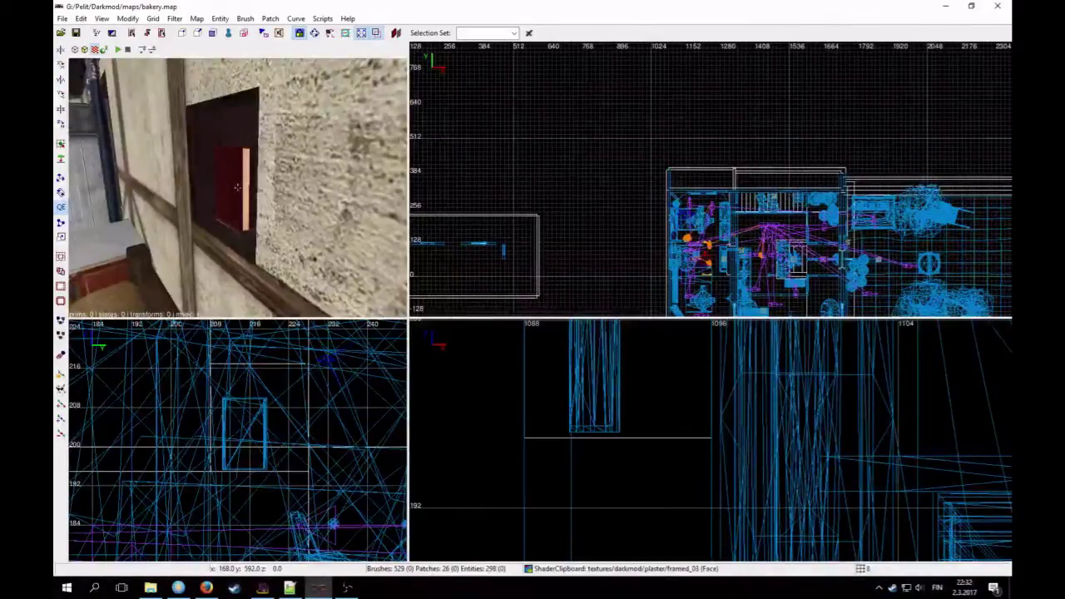
key(Up)
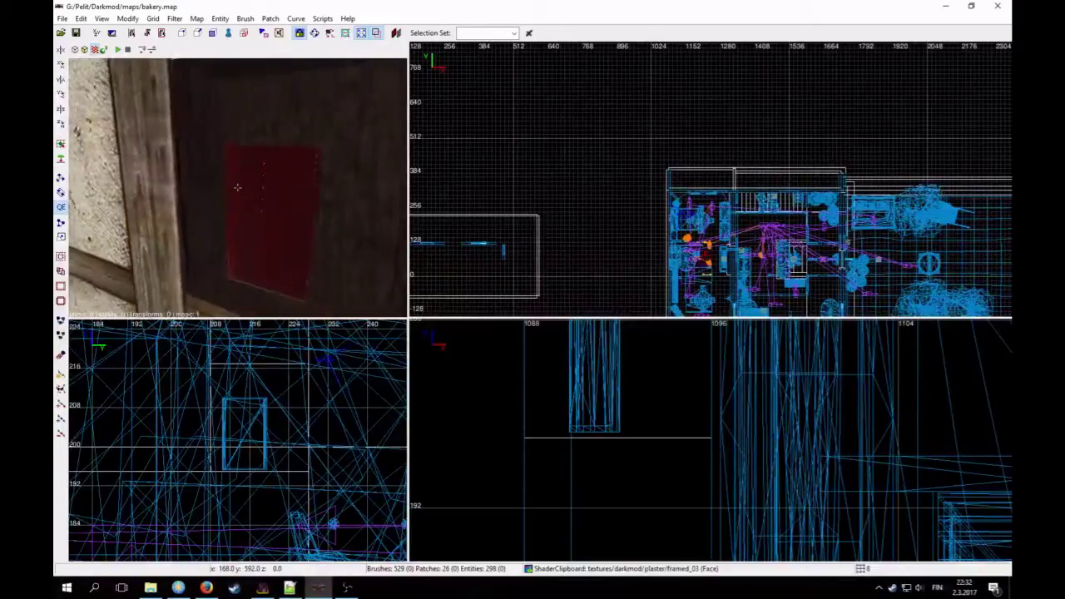
key(Down)
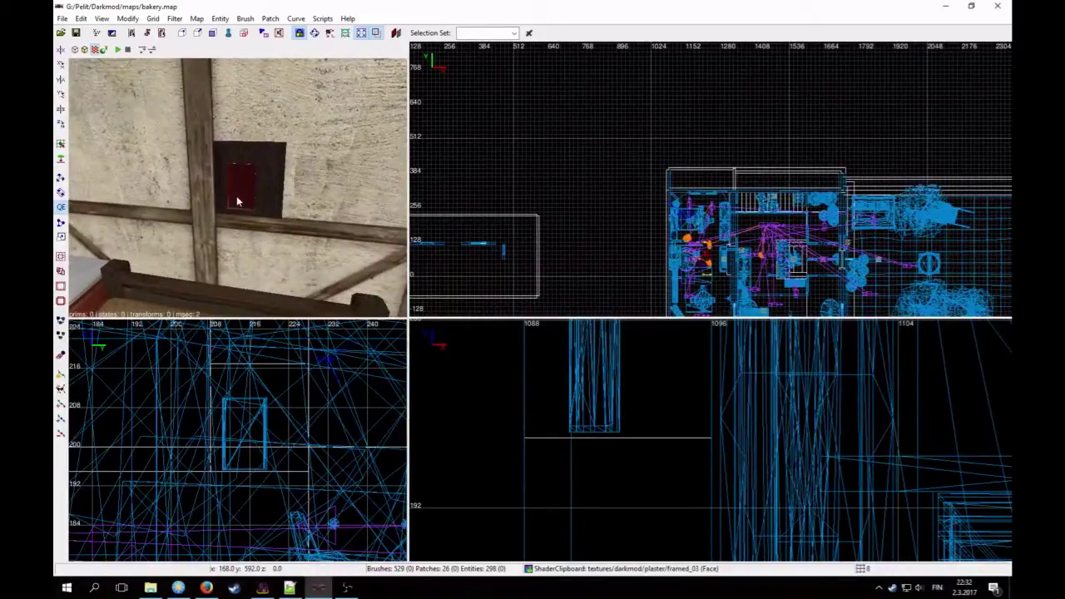
right_click(236, 200)
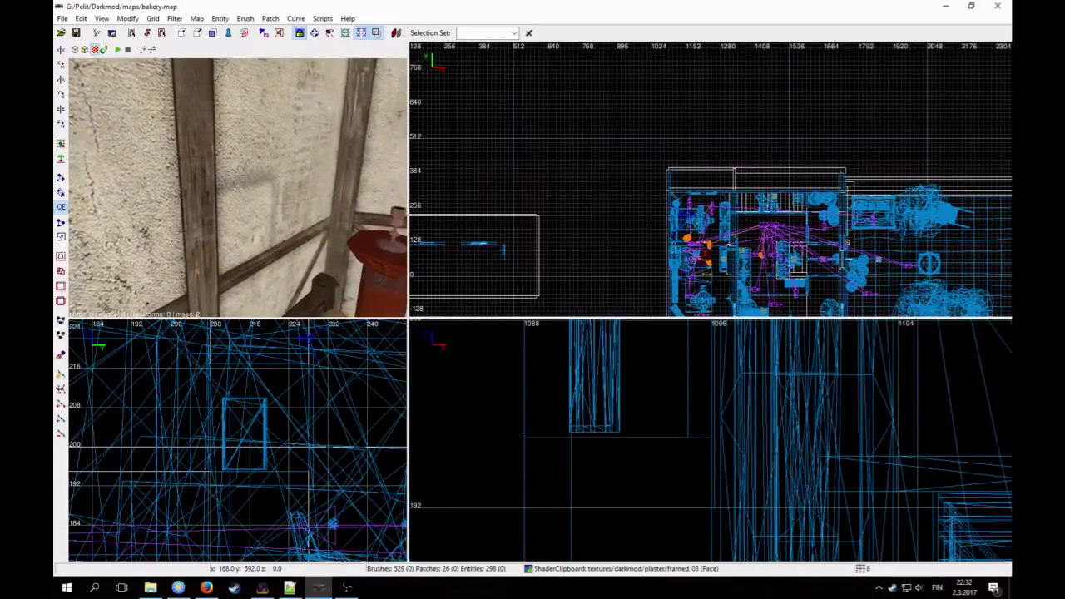
Step: Insert the prefab desk_flipdown_multiskins.pfb in the empty area outside the building, then deselect it and open the entity inspector
right_click(237, 188)
scroll(237, 187, up, 1)
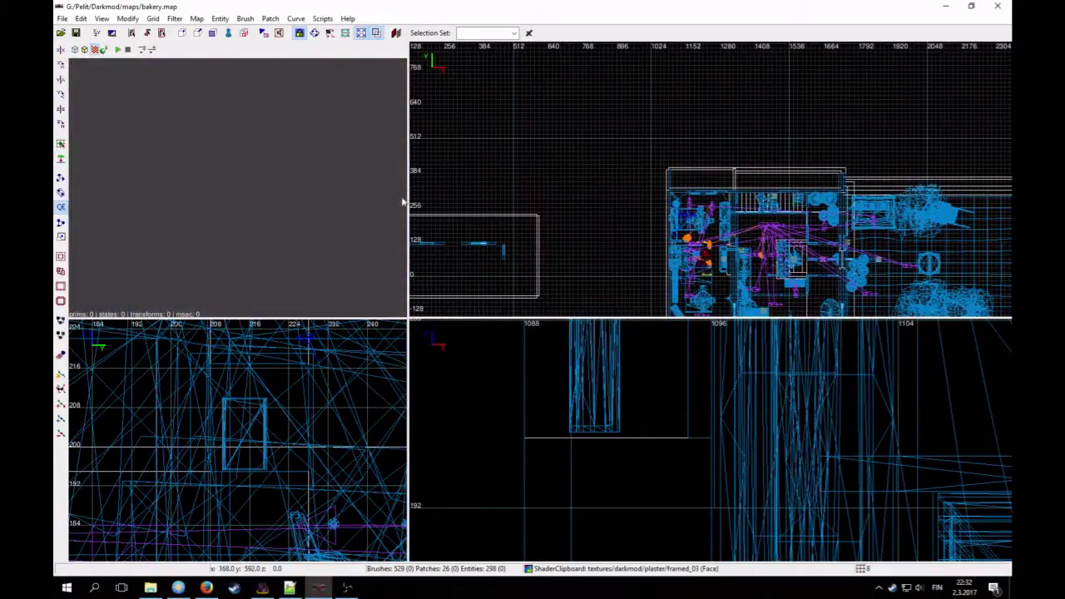
scroll(713, 202, down, 3)
right_click(680, 123)
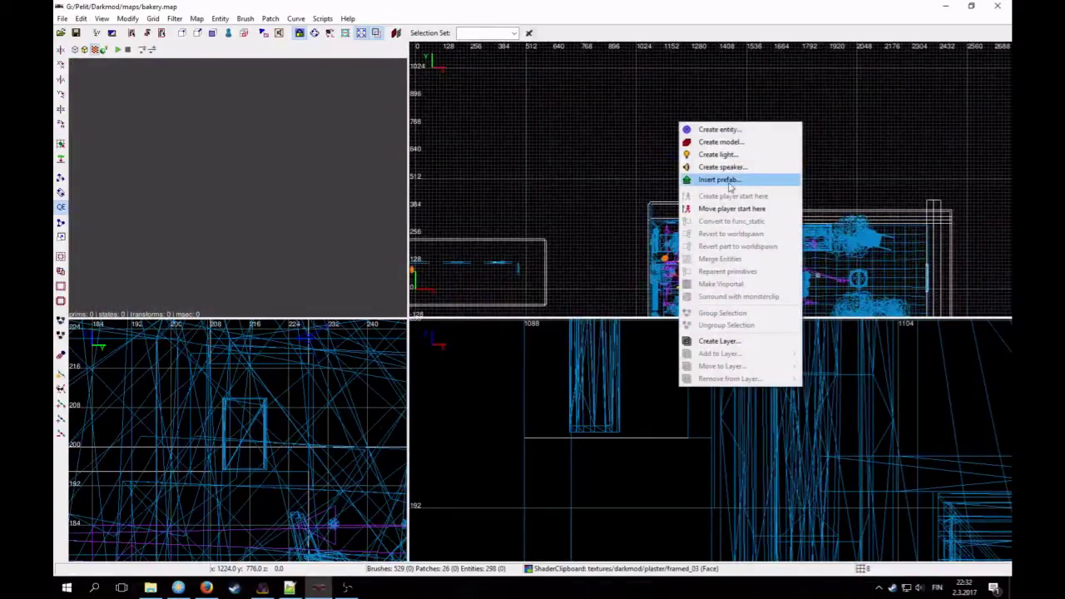
click(720, 180)
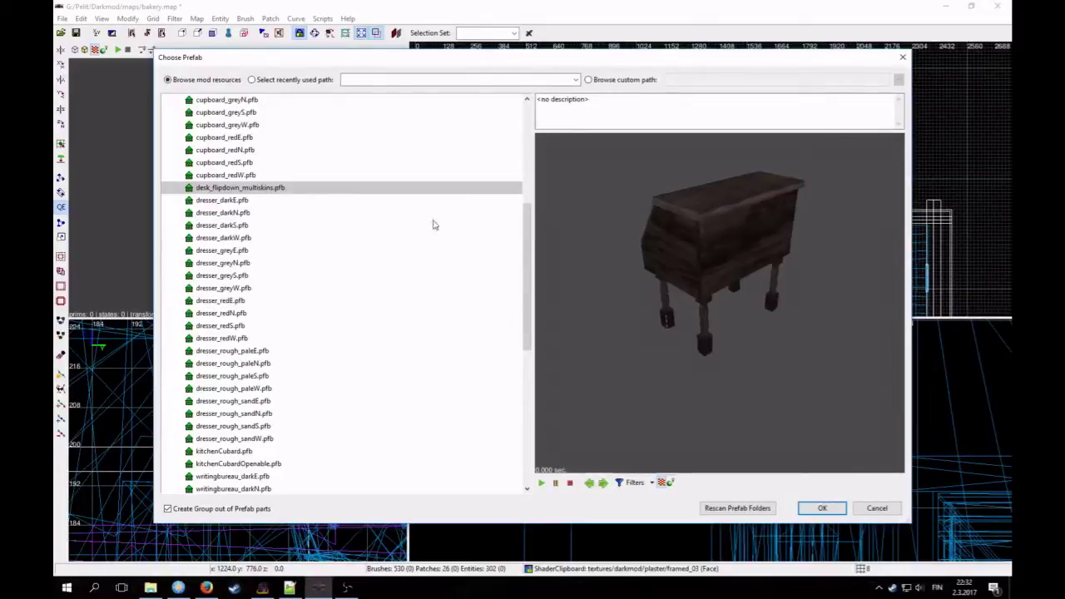
click(822, 509)
scroll(283, 218, down, 5)
right_click(283, 218)
key(Escape)
key(n)
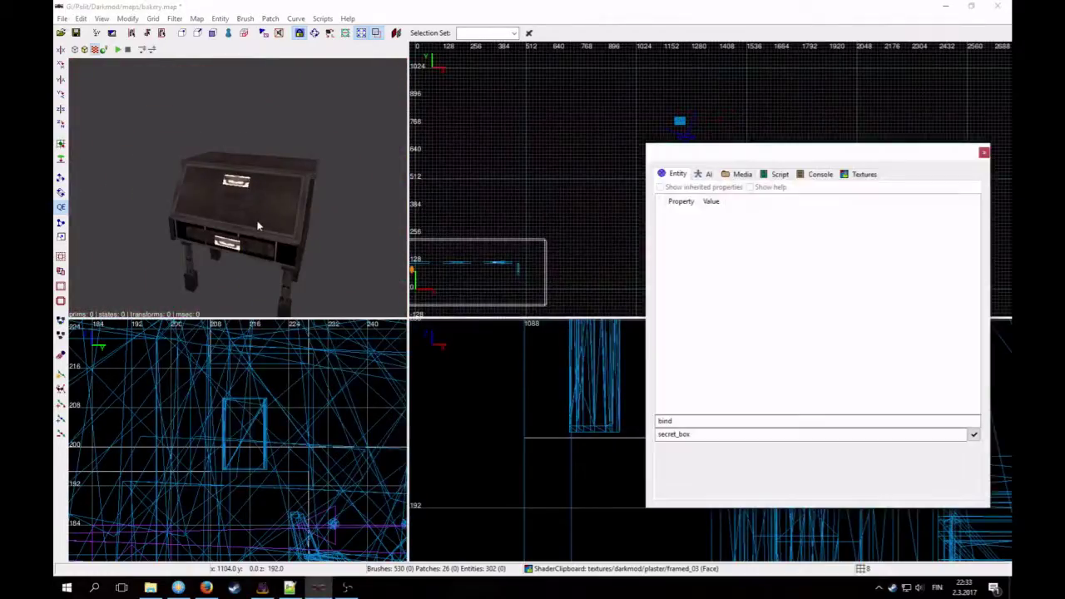
Step: Ungroup the inserted desk prefab's parts and clear the selection
shift+click(236, 212)
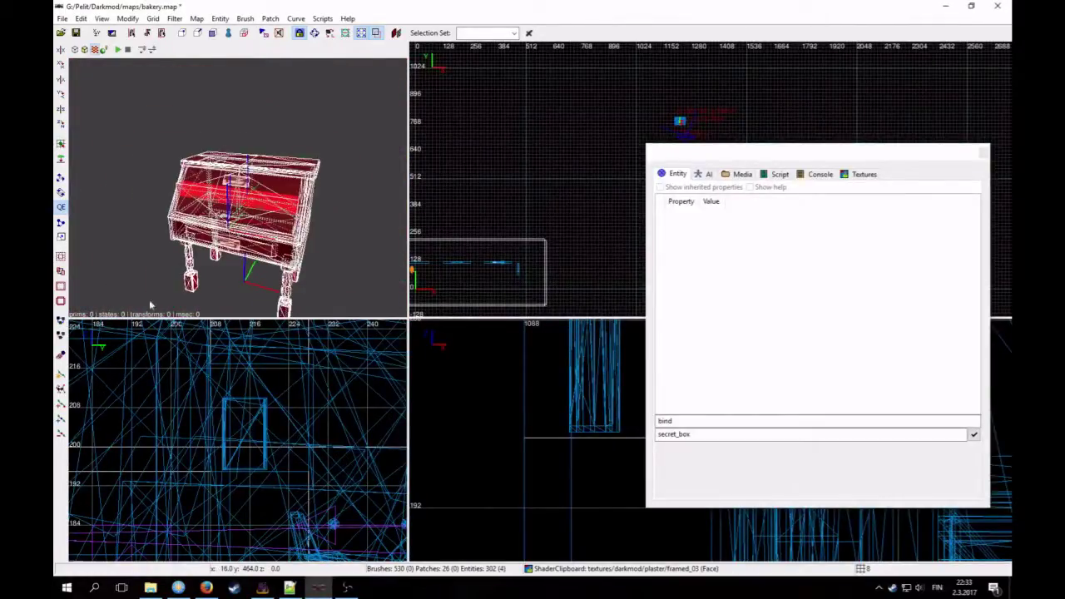
right_click(268, 213)
right_click(268, 213)
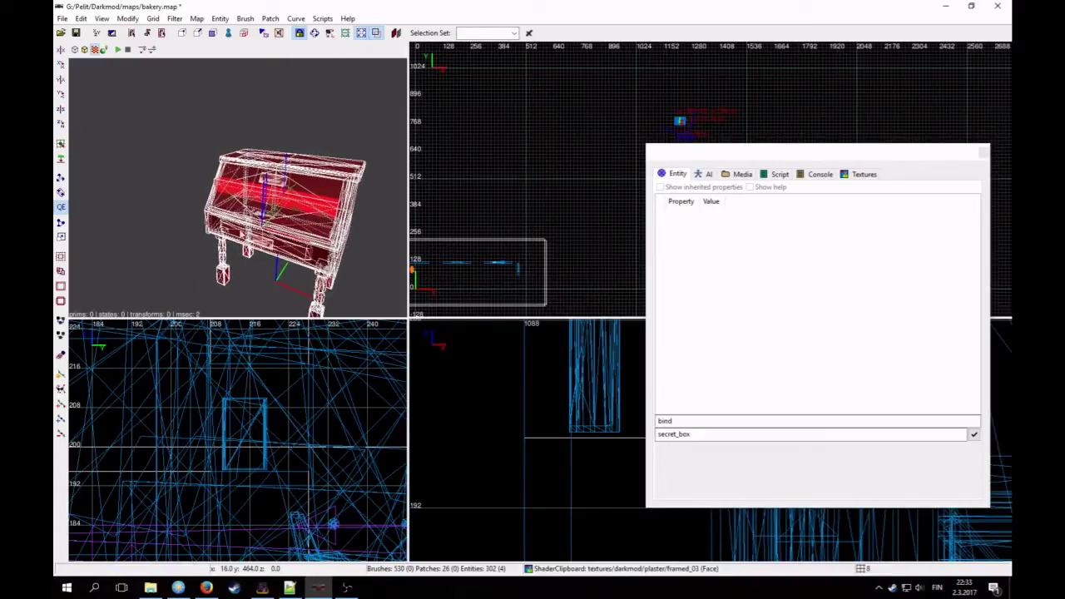
click(60, 337)
right_click(237, 225)
key(Down)
right_click(236, 225)
key(Escape)
right_click(236, 225)
key(Up)
right_click(238, 218)
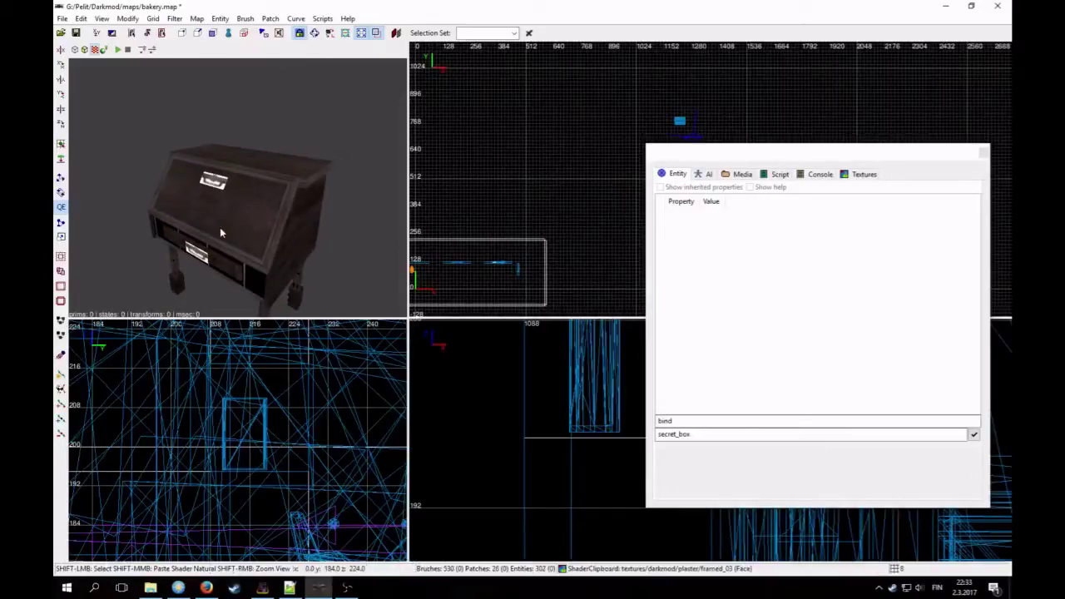
Step: Select the desk's flip-down door and examine its target, trigger_on_close and trigger_on_open properties
shift+click(220, 228)
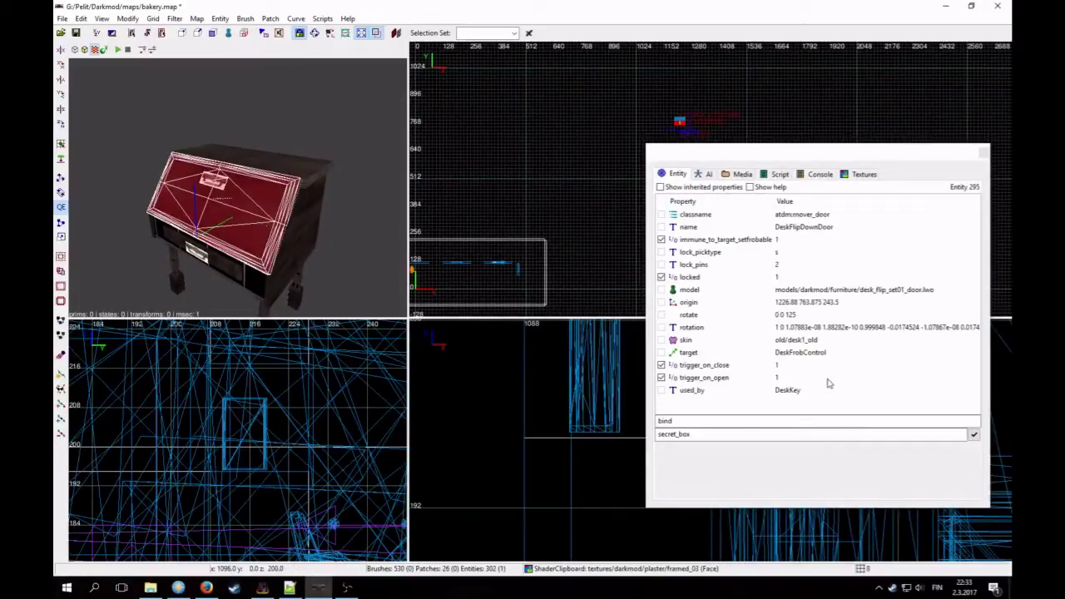
click(707, 353)
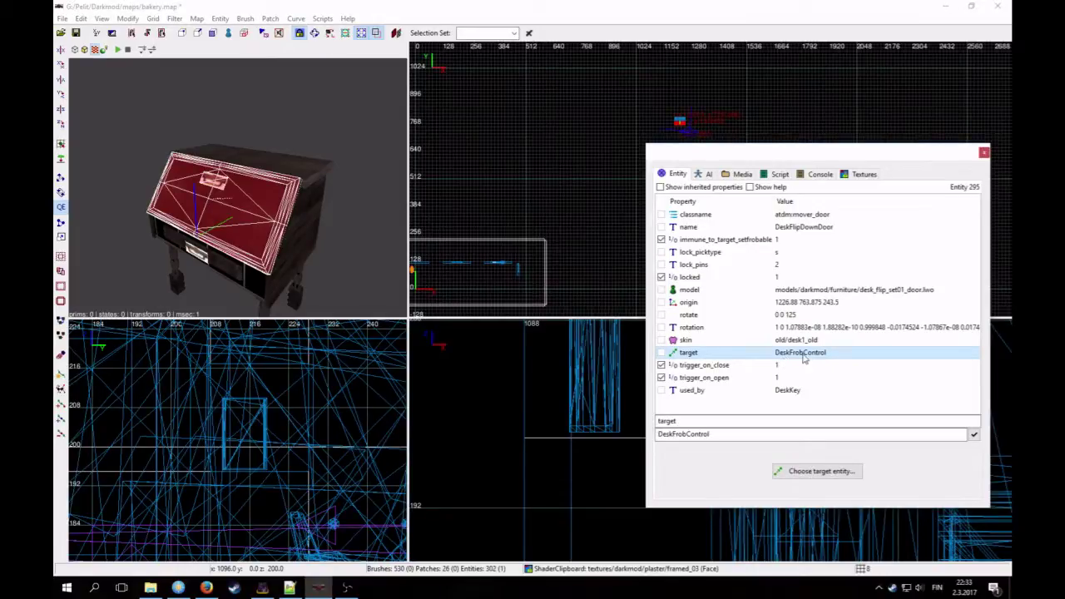
click(703, 365)
click(726, 379)
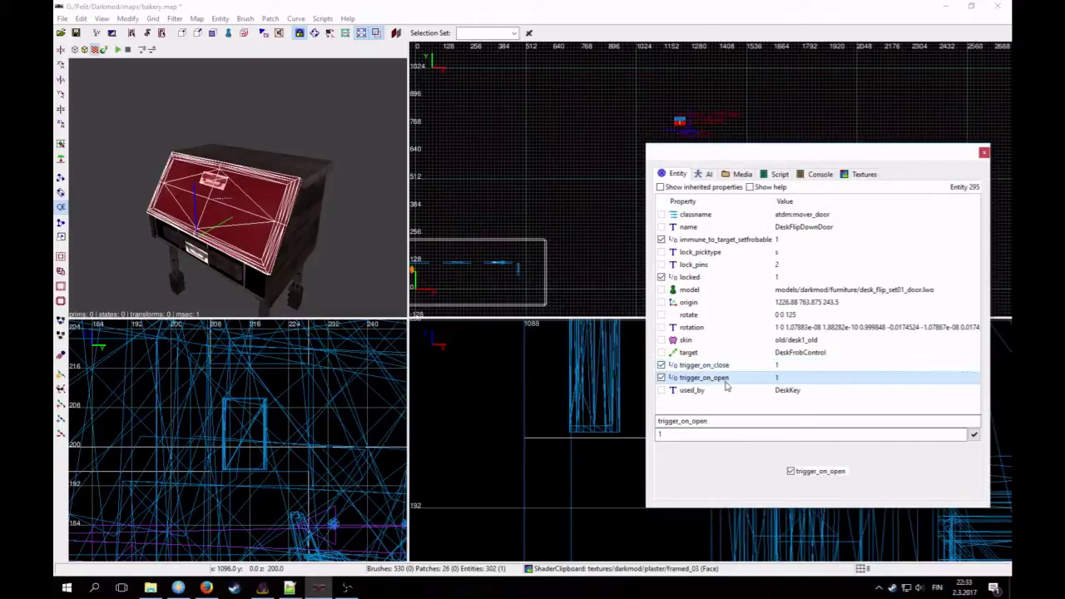
Step: Hide the desk's flip-down door and turn on the display of clip textures to expose the brush inside
click(723, 367)
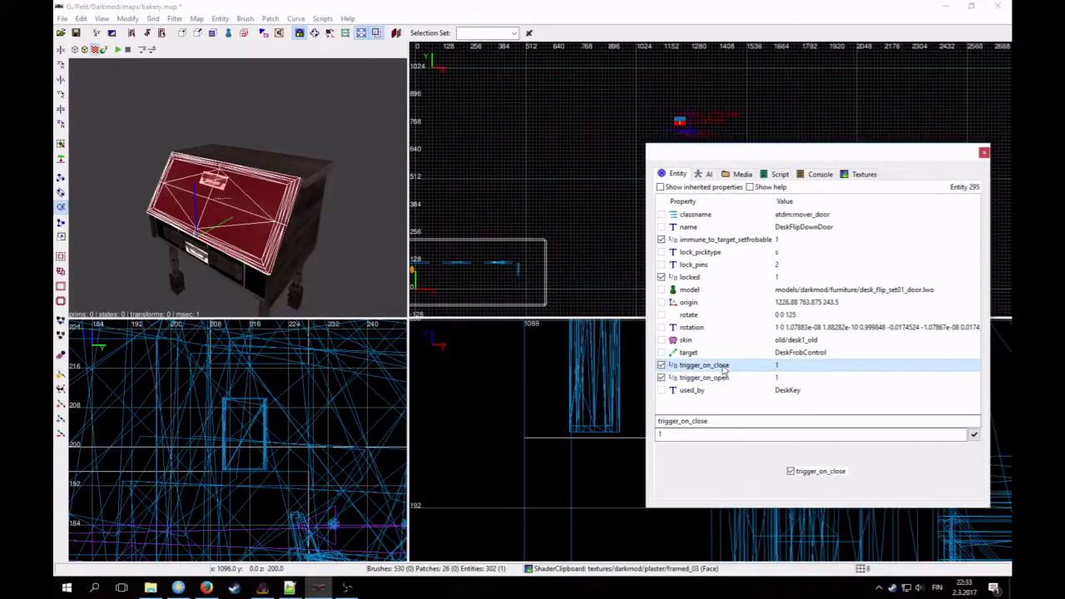
right_drag(297, 253, 320, 260)
key(Escape)
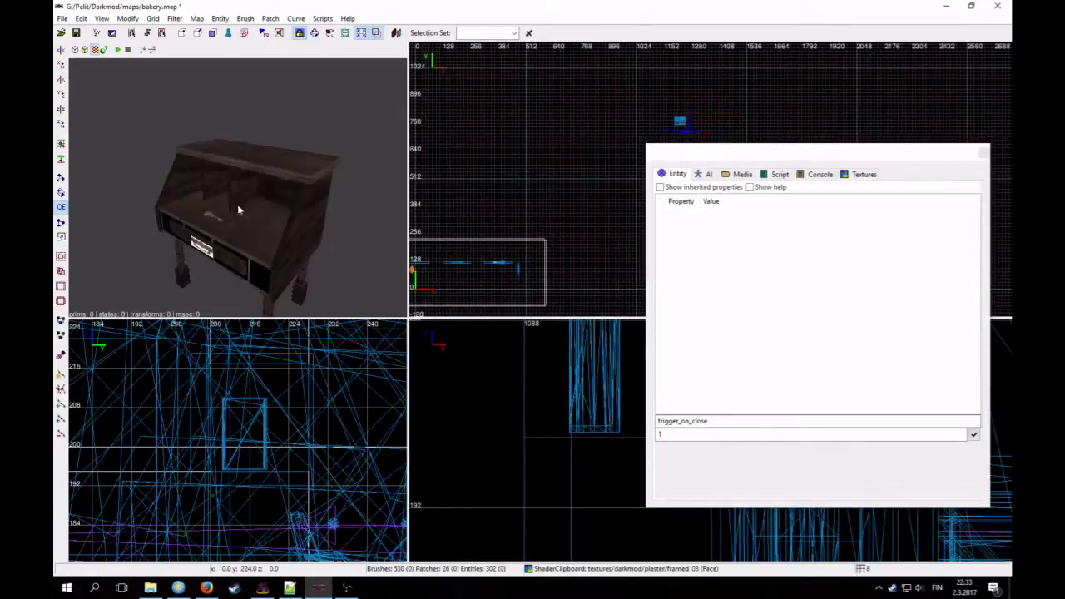
click(174, 19)
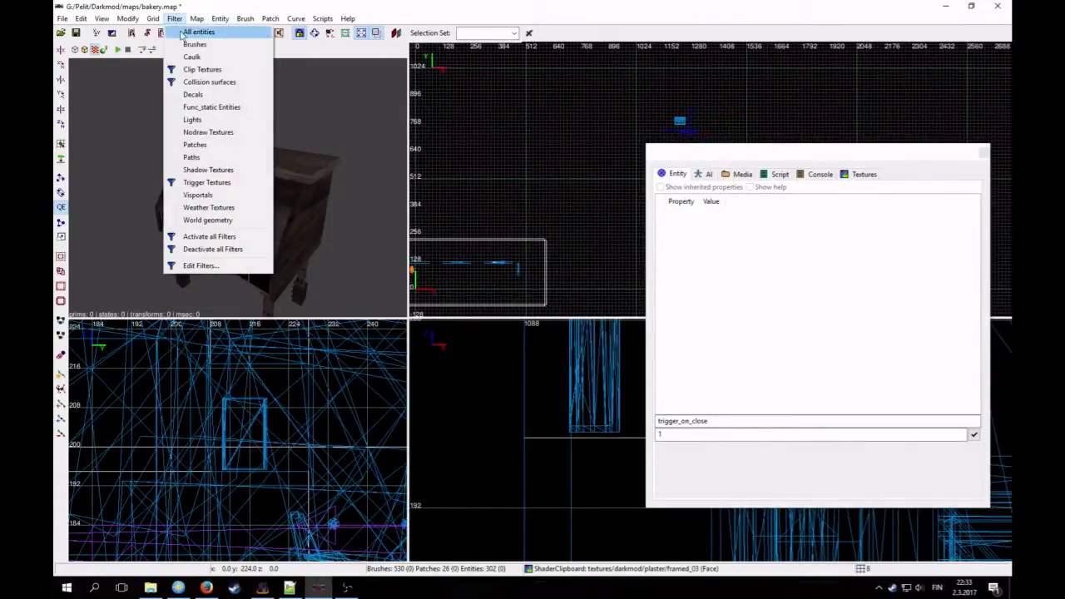
click(197, 74)
right_drag(216, 179, 211, 167)
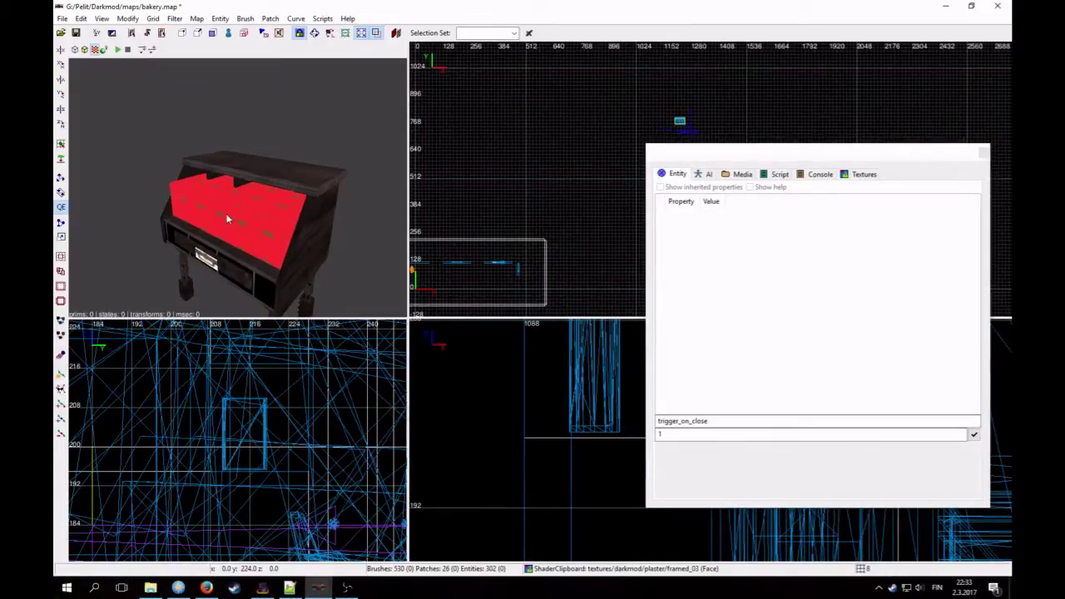
Step: Select the DeskFrobControl brush inside the desk and examine how it encloses the compartment and the key
shift+click(226, 216)
right_click(234, 219)
scroll(237, 187, up, 3)
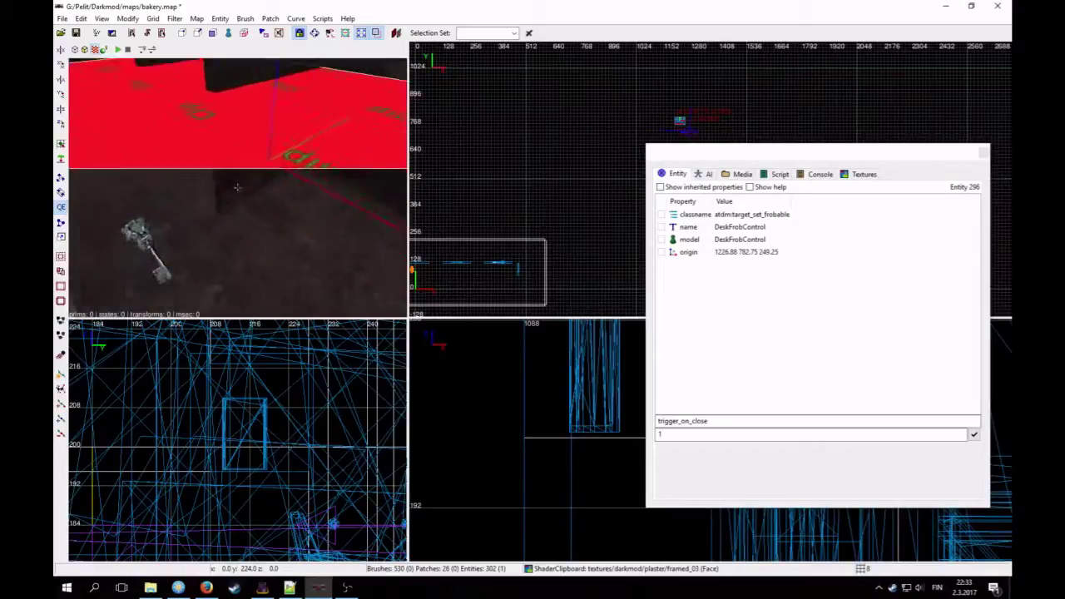
scroll(237, 187, up, 3)
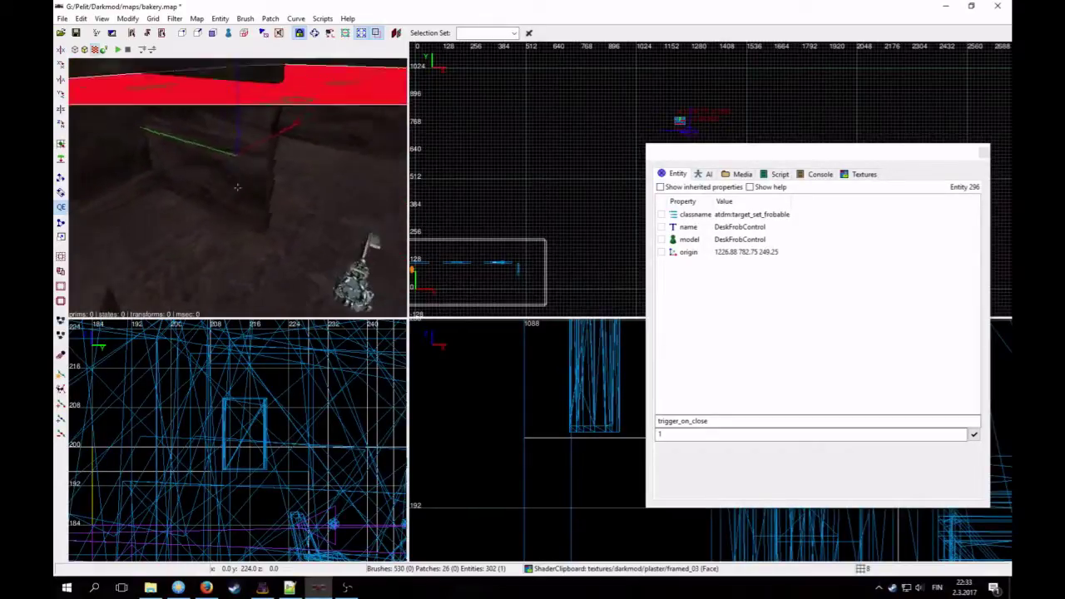
scroll(237, 188, down, 5)
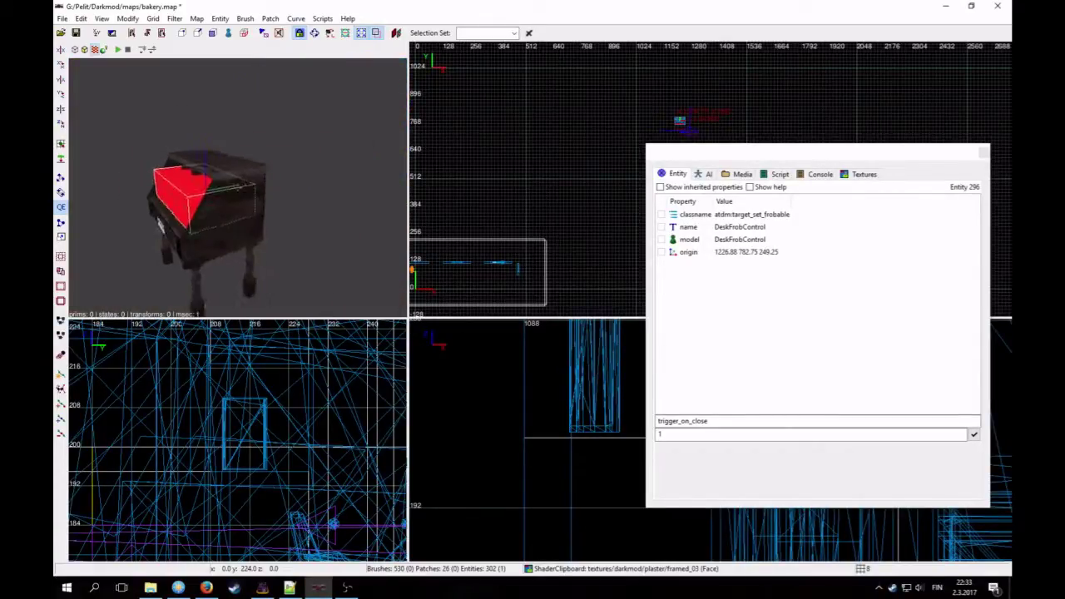
right_click(237, 188)
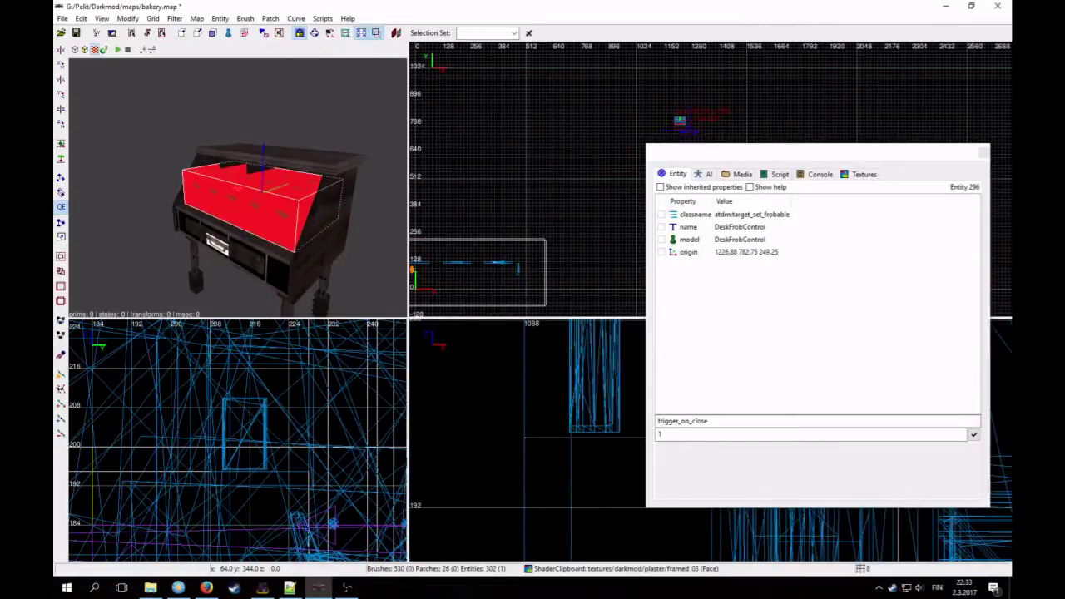
right_click(258, 198)
scroll(237, 188, up, 4)
scroll(237, 188, down, 5)
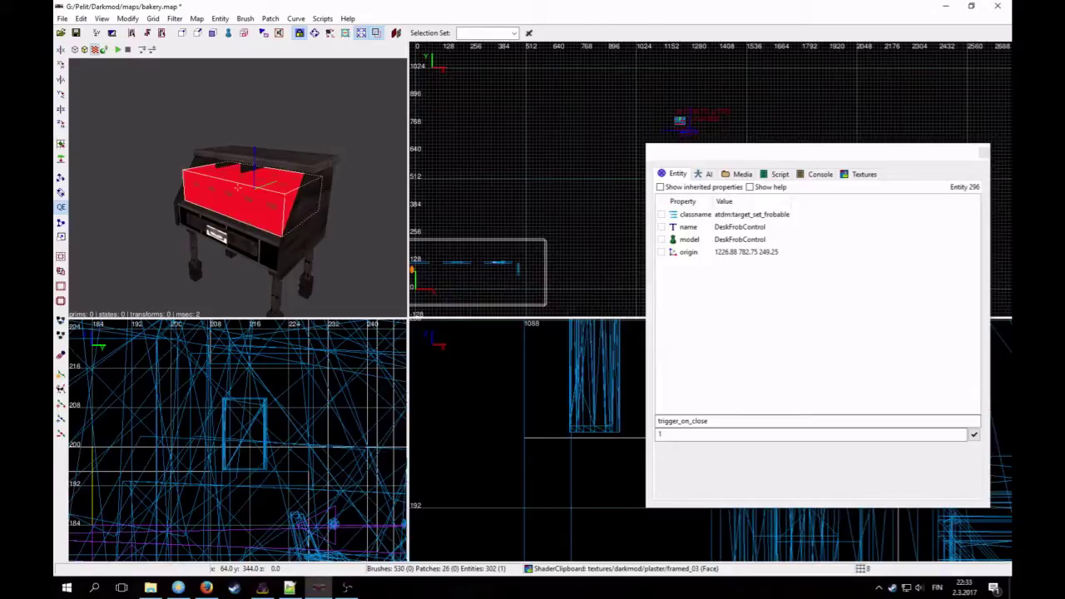
scroll(237, 188, up, 3)
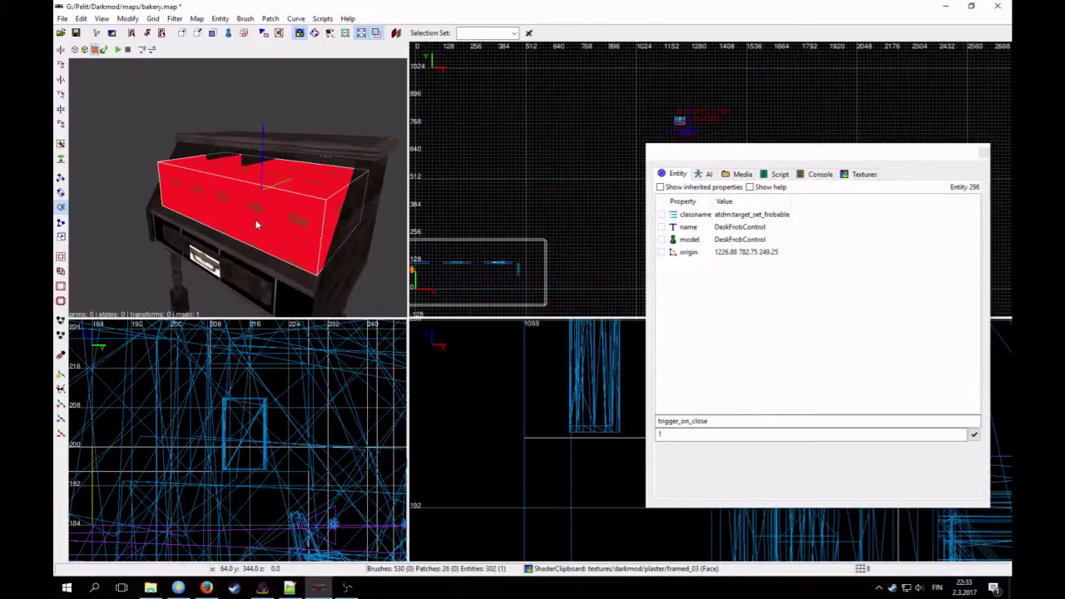
Step: Unhide the desk's flip-down door, select it and review its trigger_on_open and target properties
key(shift+h)
key(Escape)
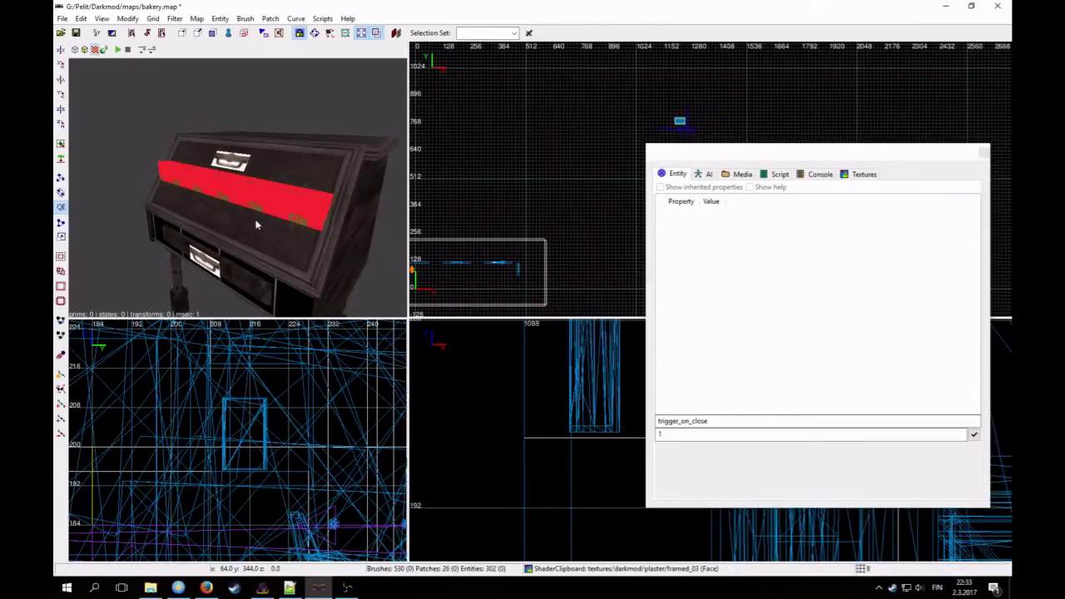
shift+click(256, 226)
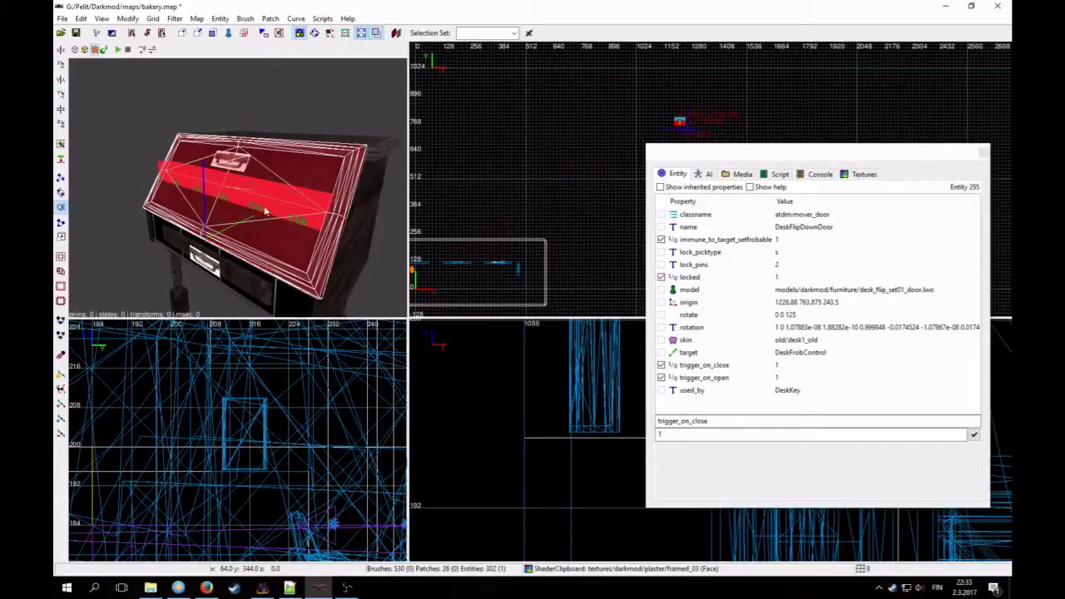
click(717, 381)
click(796, 357)
key(Escape)
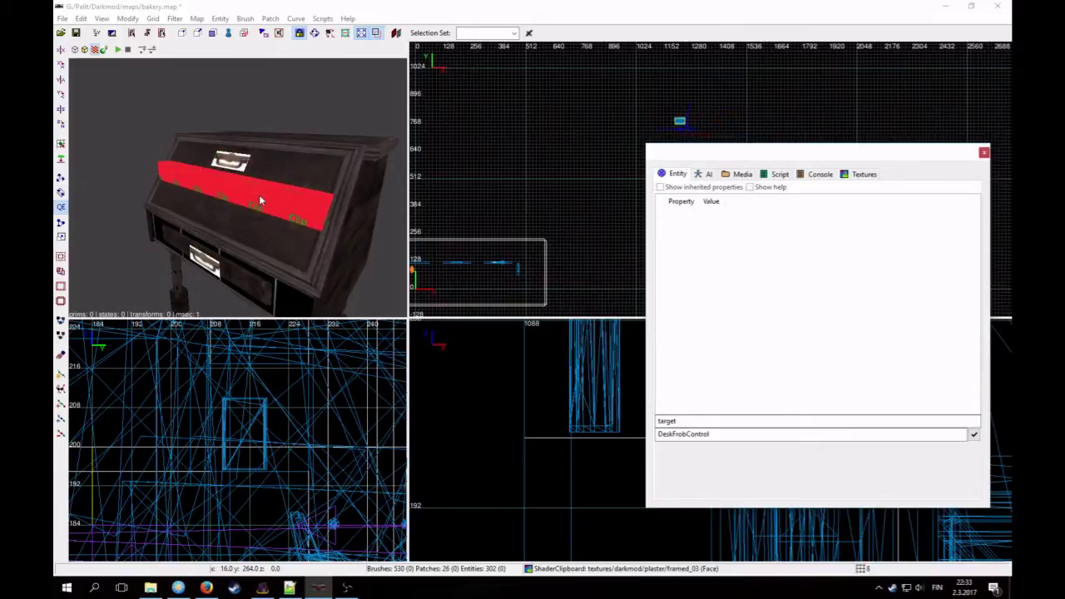
Step: Select the DeskFrobControl brush again and examine its extent inside the closed desk
shift+click(260, 194)
right_click(276, 205)
key(Down)
key(Up)
key(Down)
scroll(237, 187, up, 3)
scroll(237, 187, up, 2)
scroll(237, 187, down, 4)
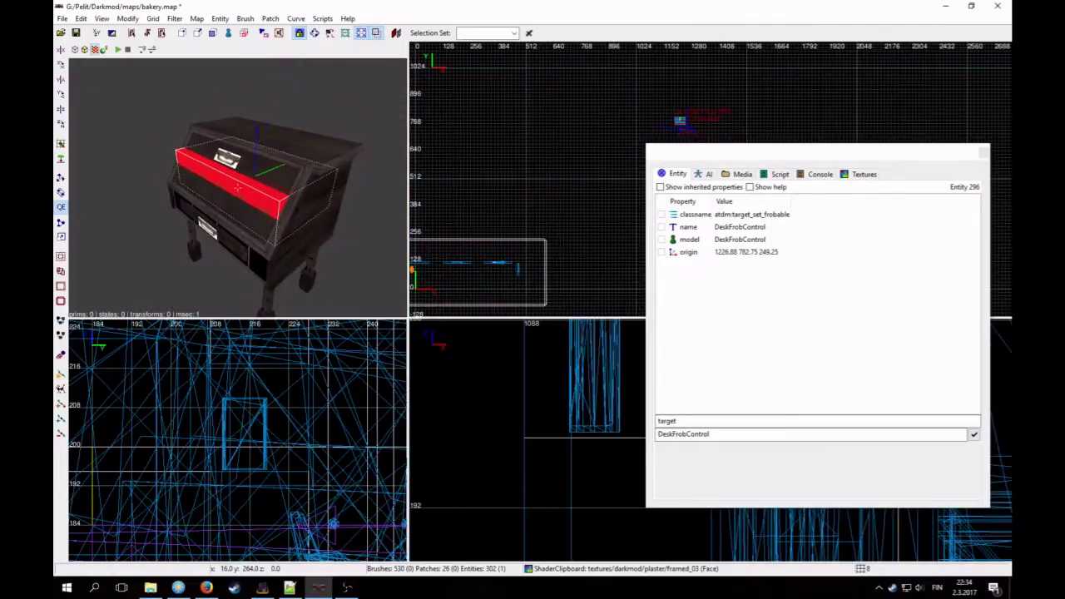
Step: Review the flip-down door's trigger_on_close property, compare it with the DeskFrobControl entity, and clear the selection
key(Escape)
shift+click(253, 219)
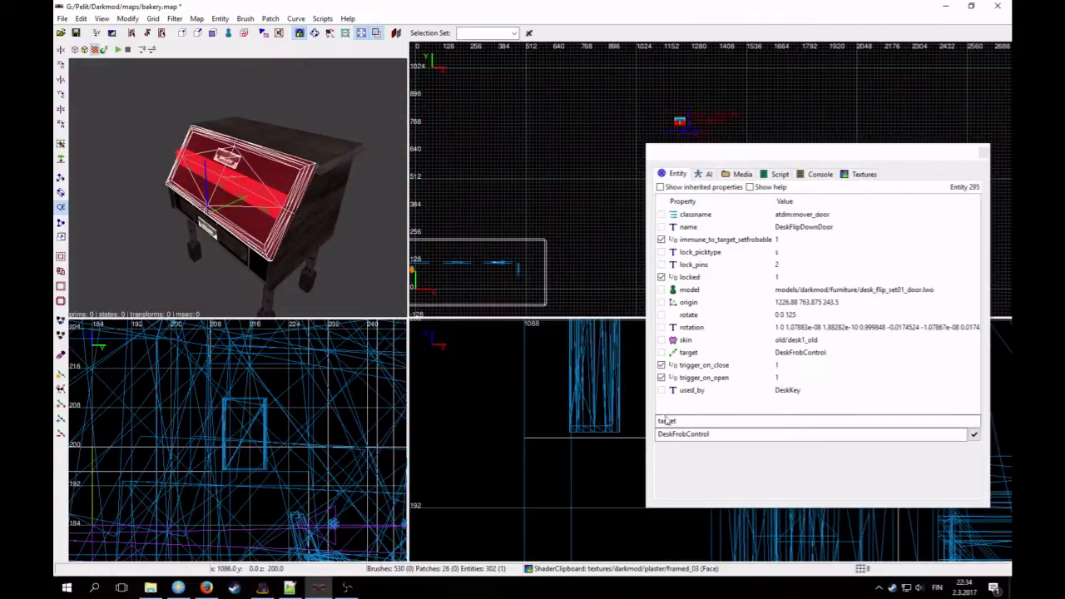
click(721, 369)
key(Escape)
shift+click(354, 218)
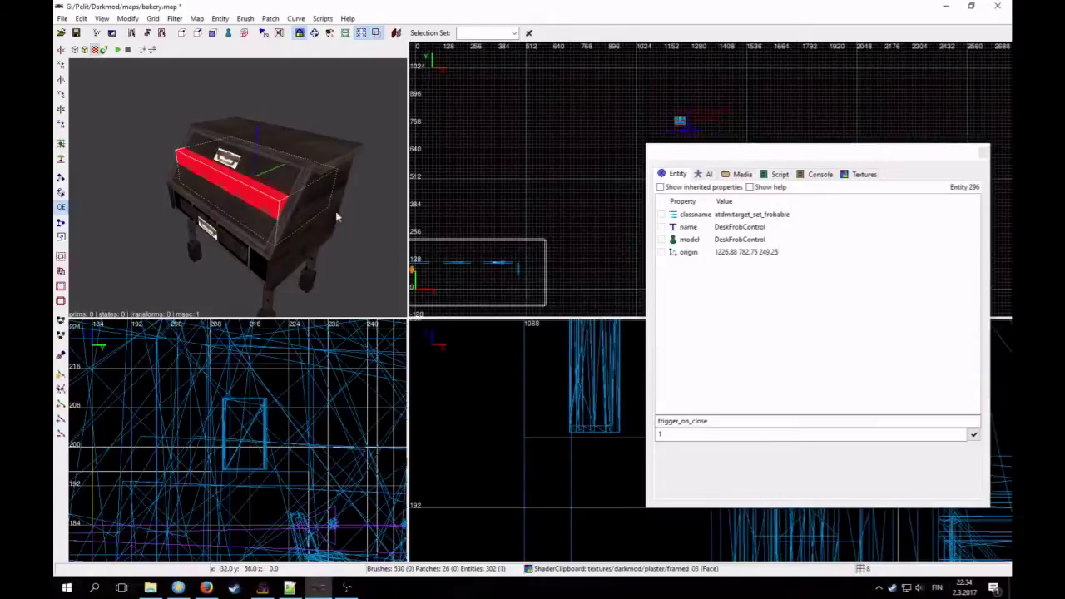
key(Escape)
Step: Select the flip-down door behind the frob control brush and examine its immune_to_target_setfrobable property
right_click(262, 212)
scroll(237, 187, up, 2)
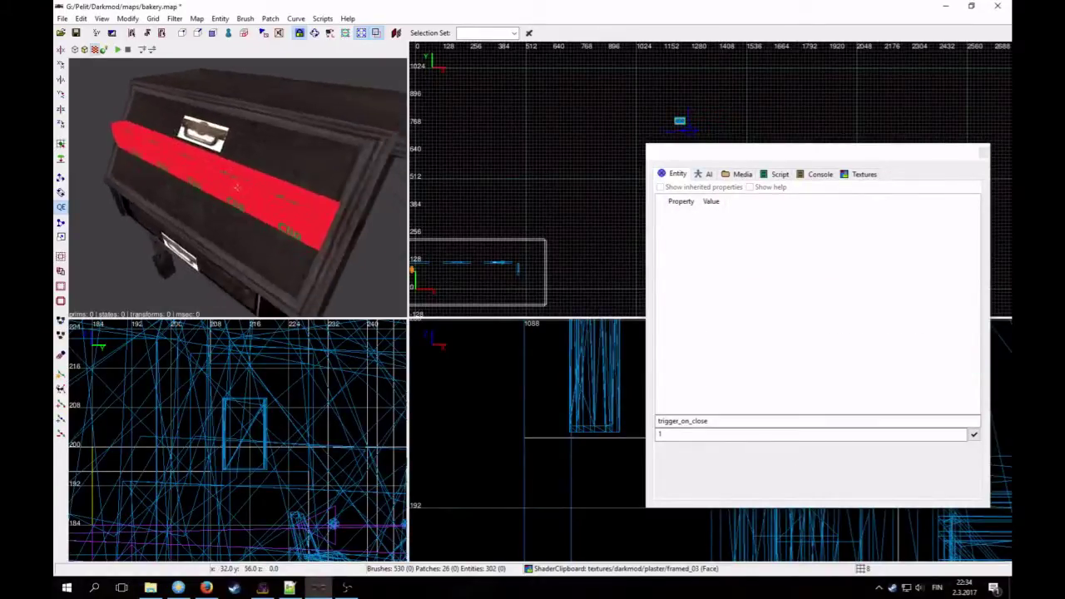
scroll(237, 187, down, 1)
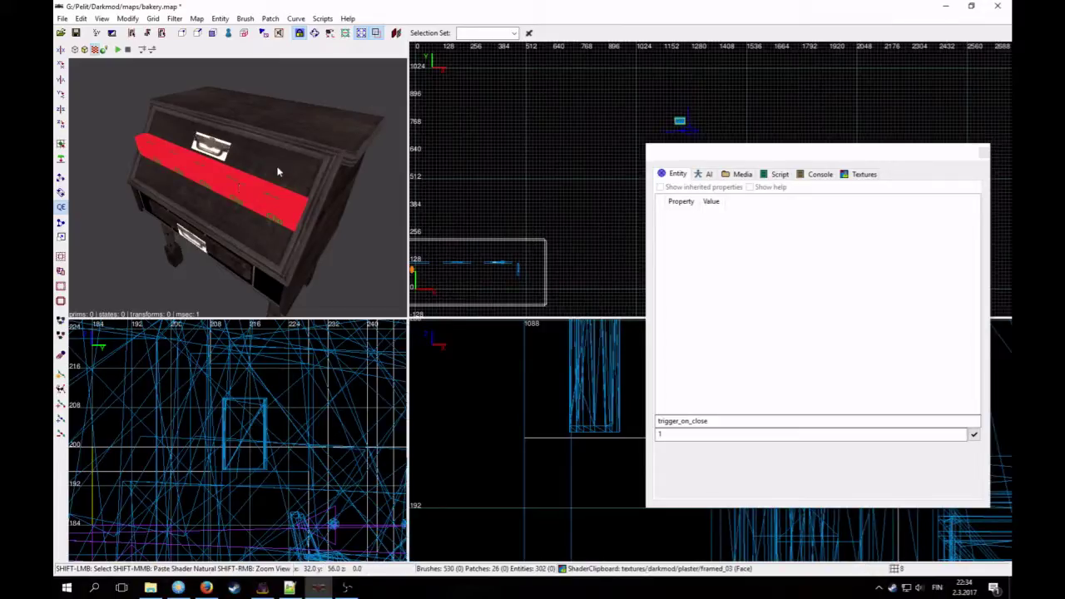
shift+click(243, 186)
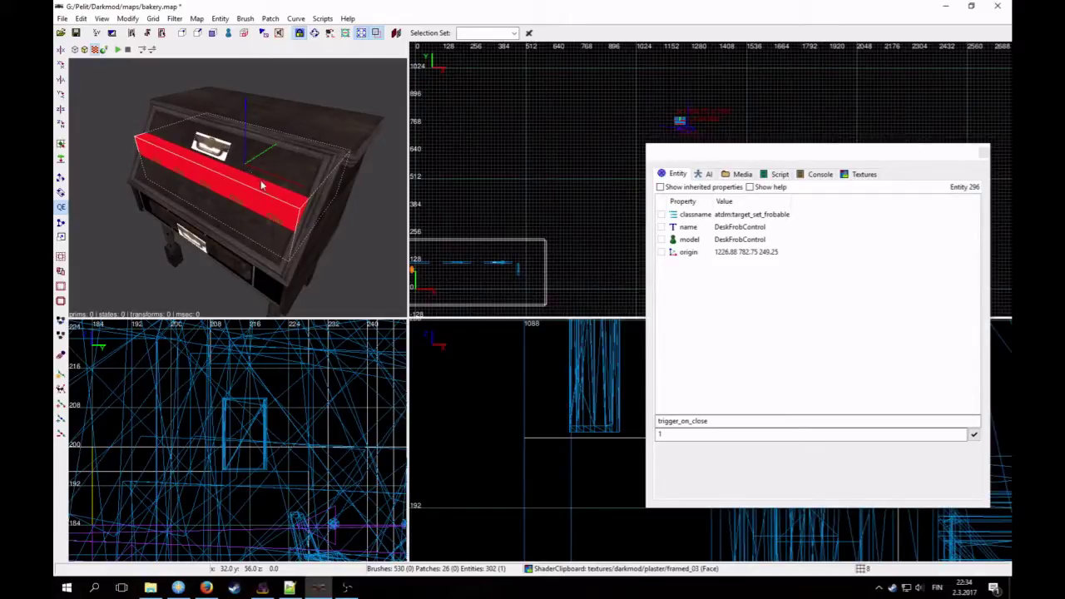
shift+click(261, 187)
shift+click(235, 169)
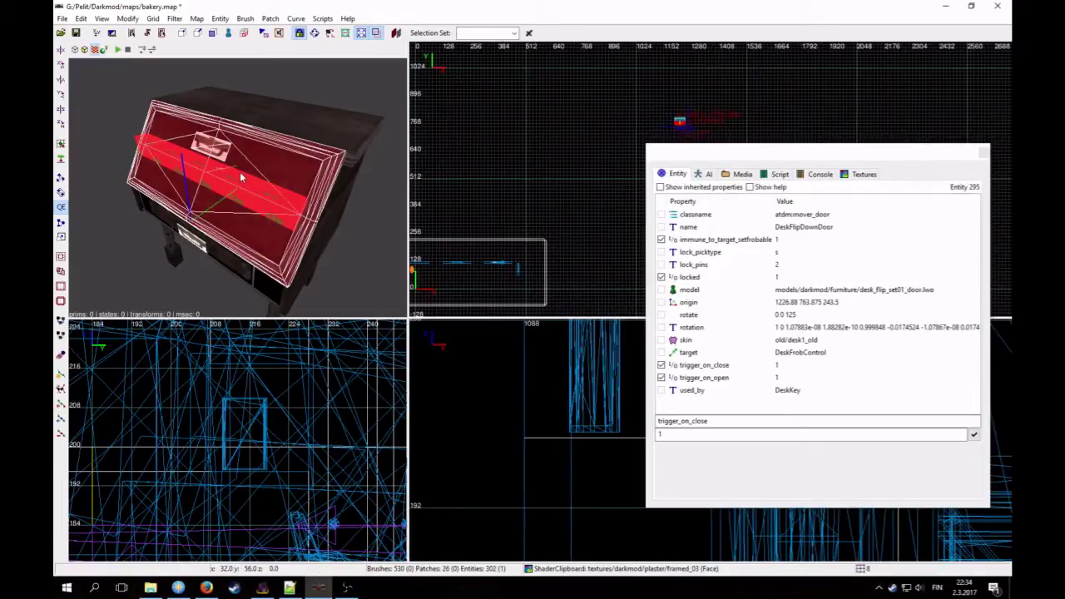
click(704, 240)
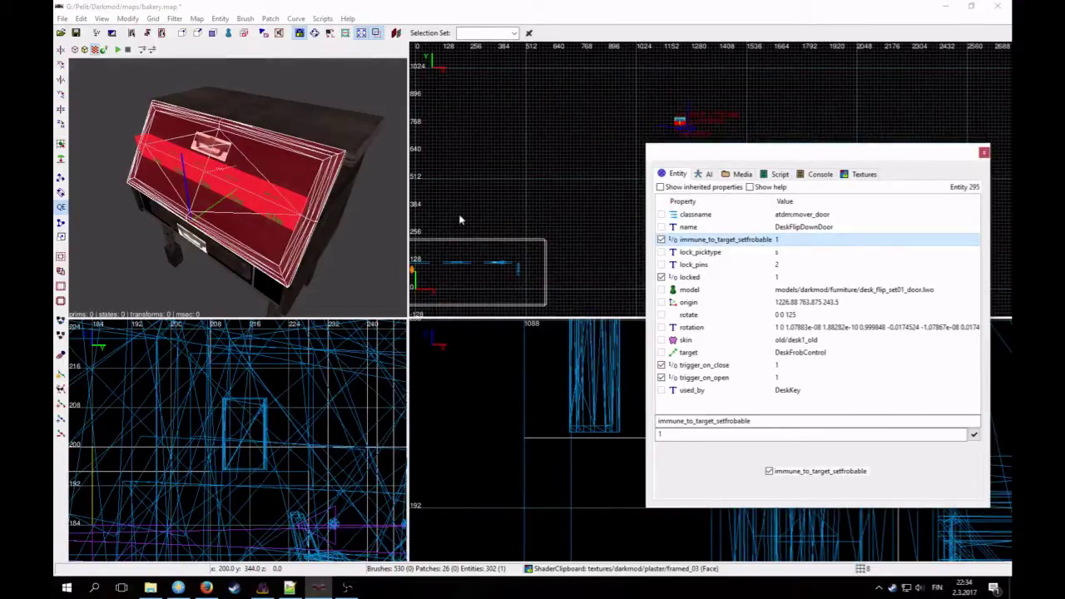
Step: Turn off the display of clip textures and return to the bakery wall with the hidden recess
right_click(350, 204)
key(Up)
key(Up)
click(179, 20)
click(197, 70)
right_click(248, 123)
key(Up)
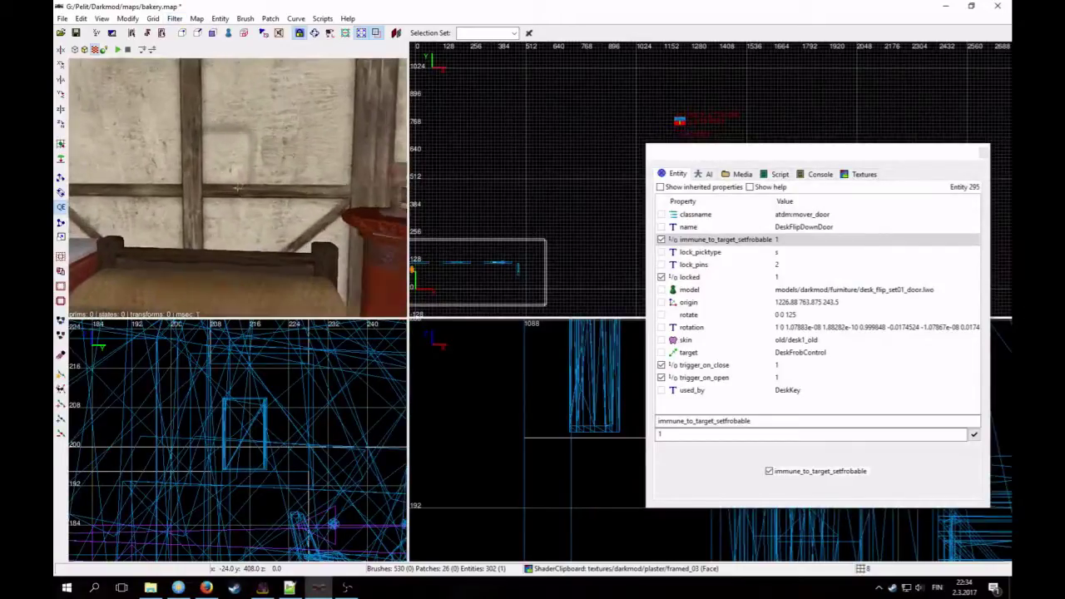
right_click(248, 123)
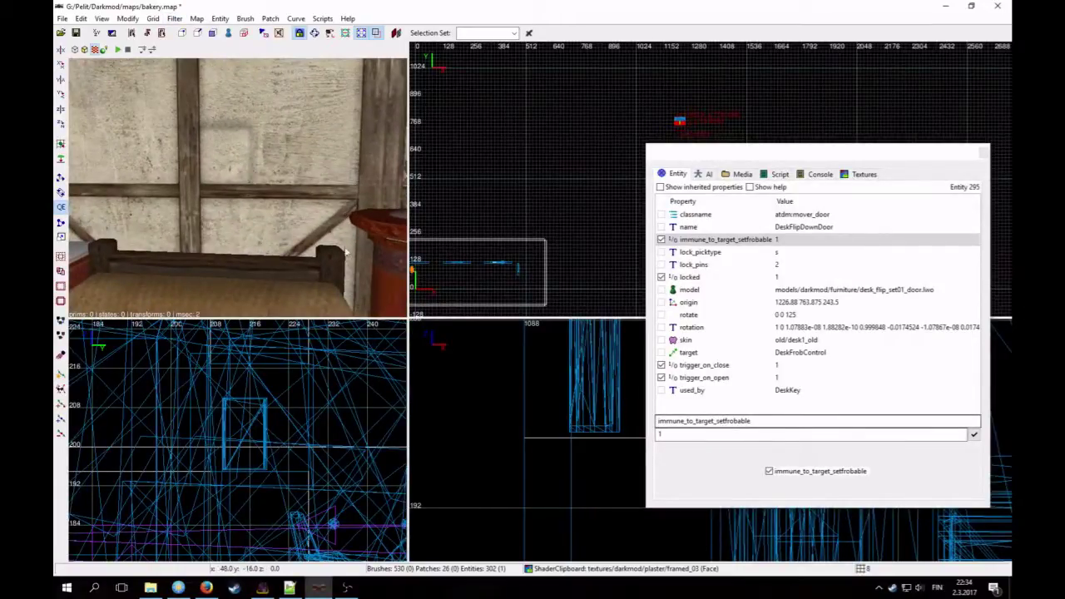
Step: Hide the grime decal and give the secret_box door the property immune_to_target_setfrobable with value 1
key(Escape)
shift+click(211, 166)
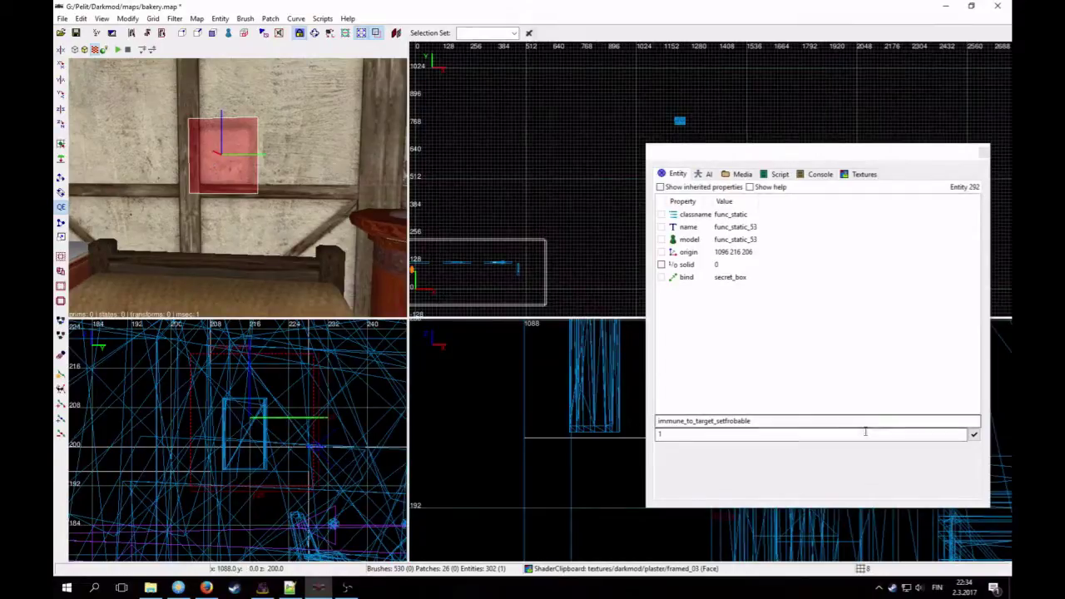
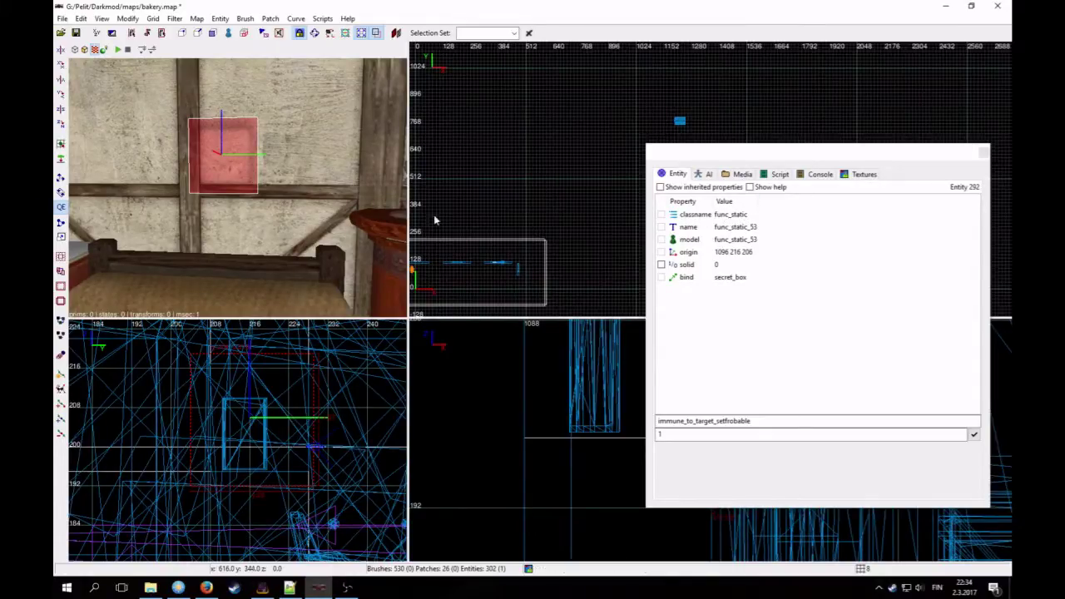
key(Escape)
shift+click(231, 159)
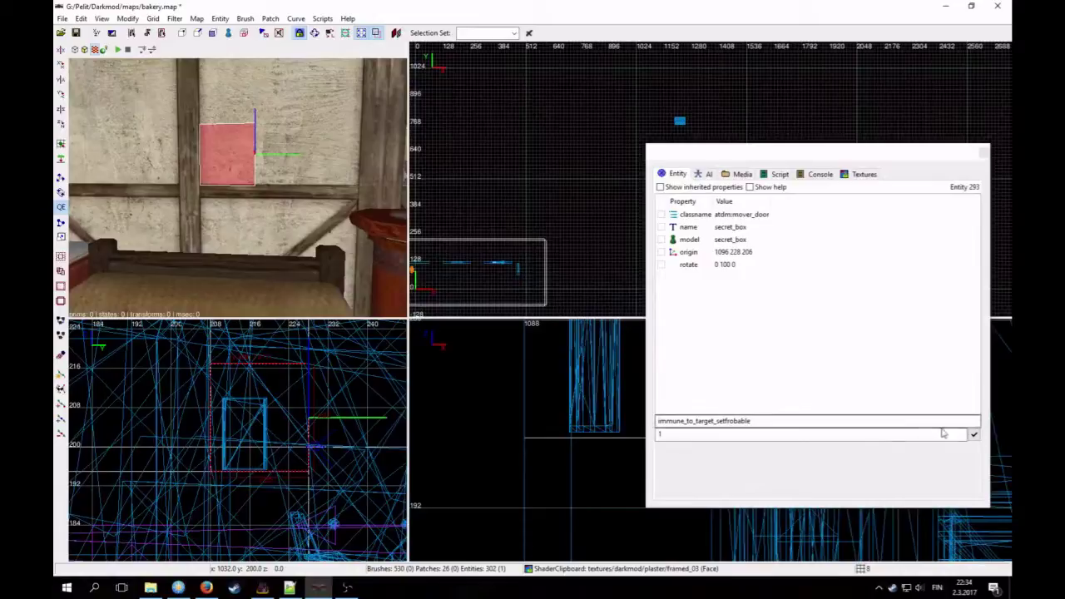
click(973, 435)
key(Escape)
Step: Hide the secret_box door to expose the recess with the book, and close the entity inspector
right_click(231, 203)
key(Up)
key(Down)
right_click(246, 228)
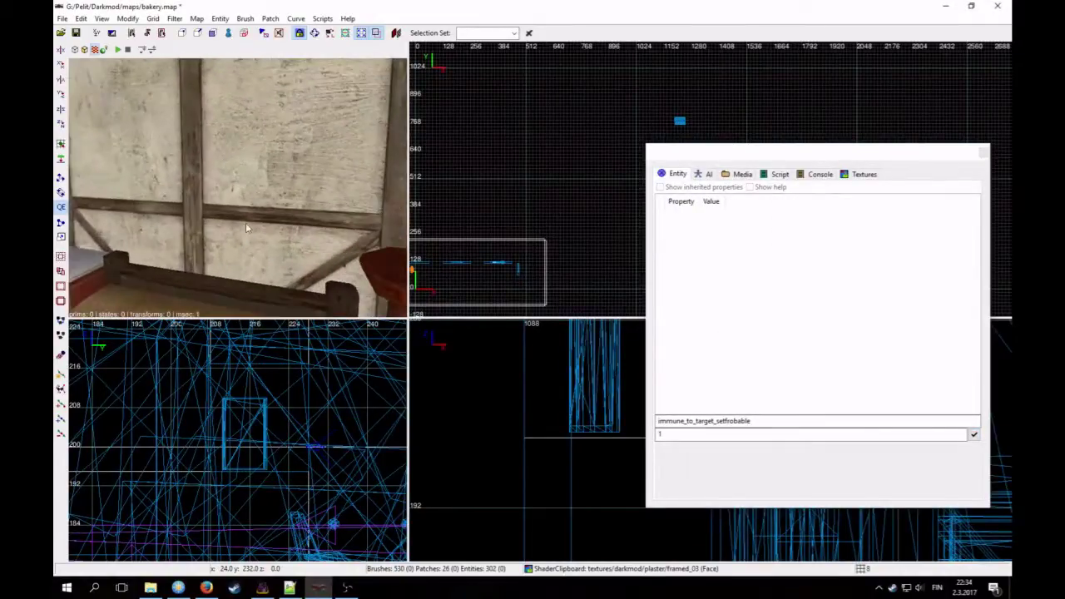
shift+click(236, 180)
key(Escape)
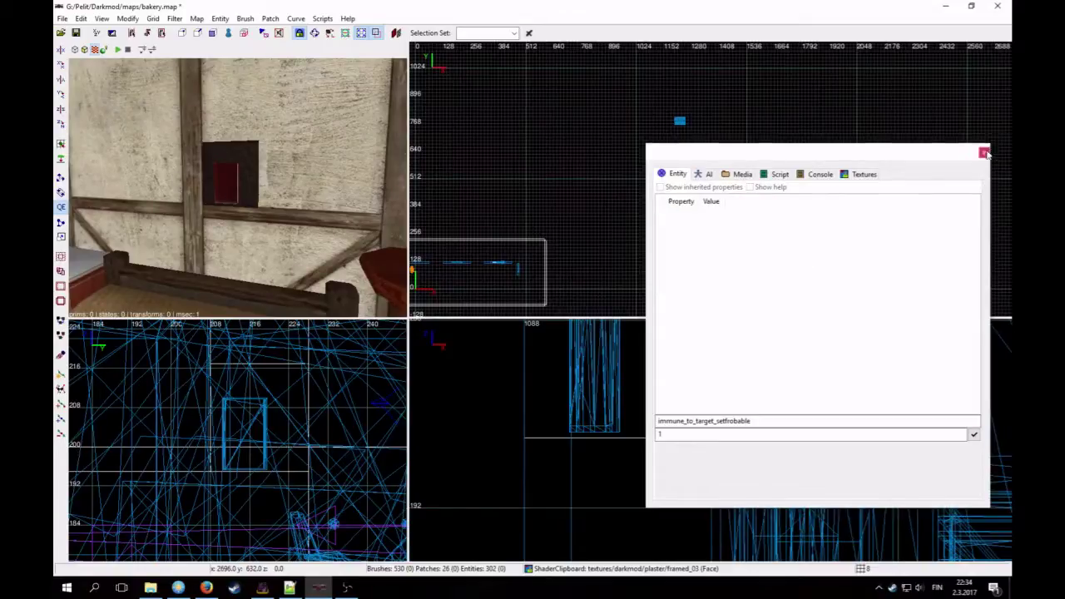
click(985, 153)
Step: Duplicate the wall brush above the recess and fit the copy over the recess opening
shift+click(248, 176)
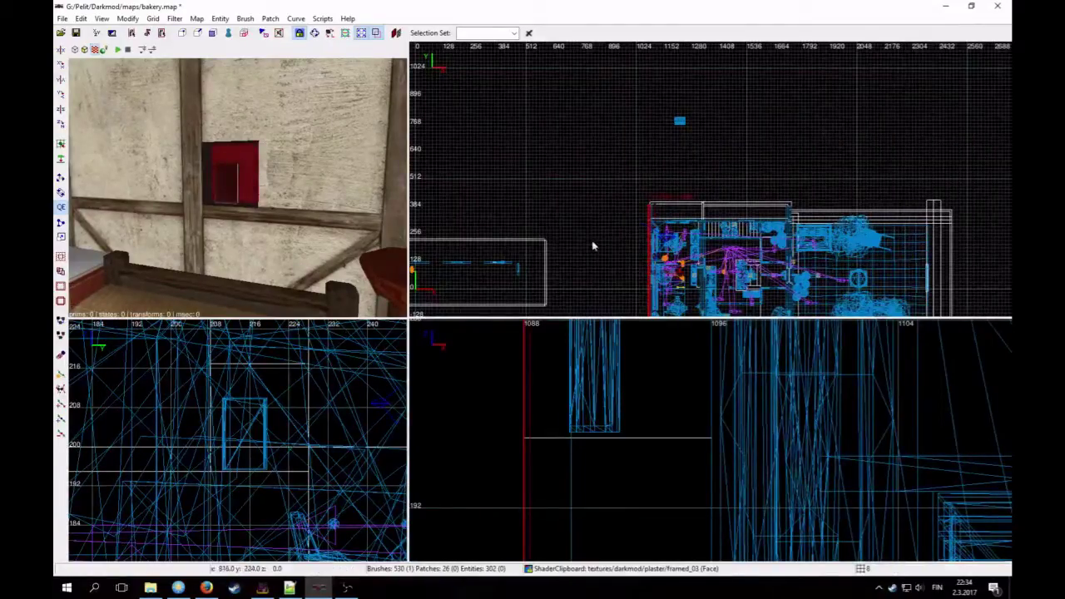
key(Escape)
shift+click(271, 178)
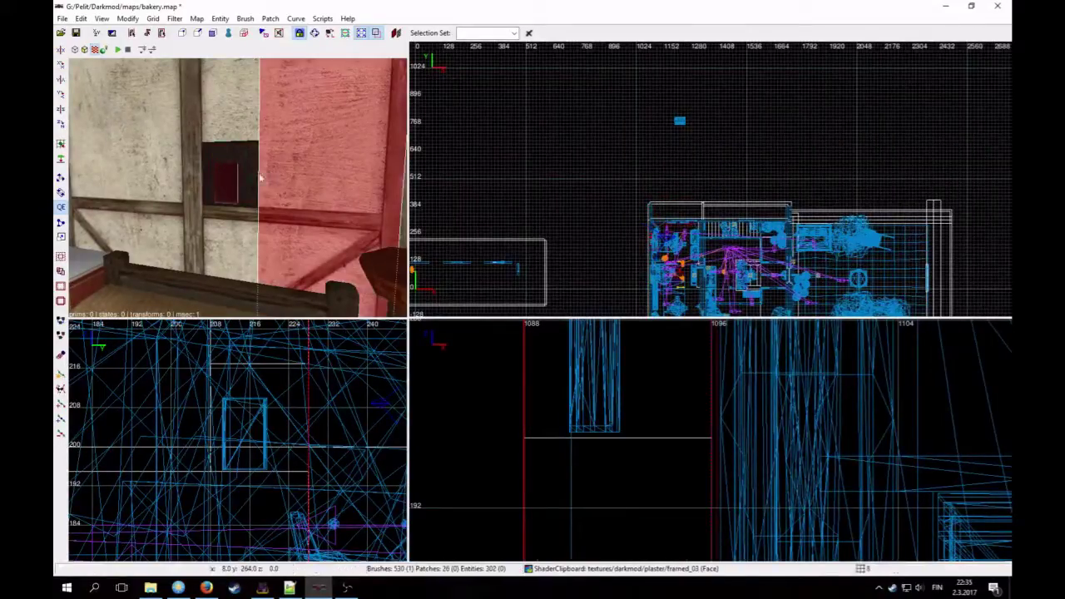
key(Escape)
shift+click(223, 135)
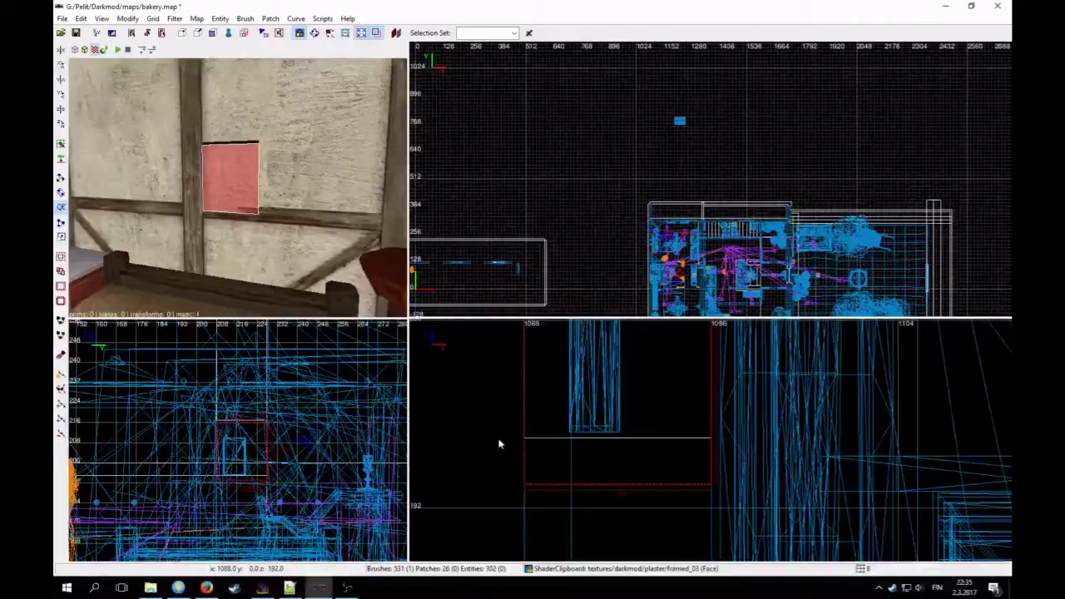
Step: Refine the grid to 4 and align the new brush's lower edge with the recess floor
scroll(641, 512, down, 3)
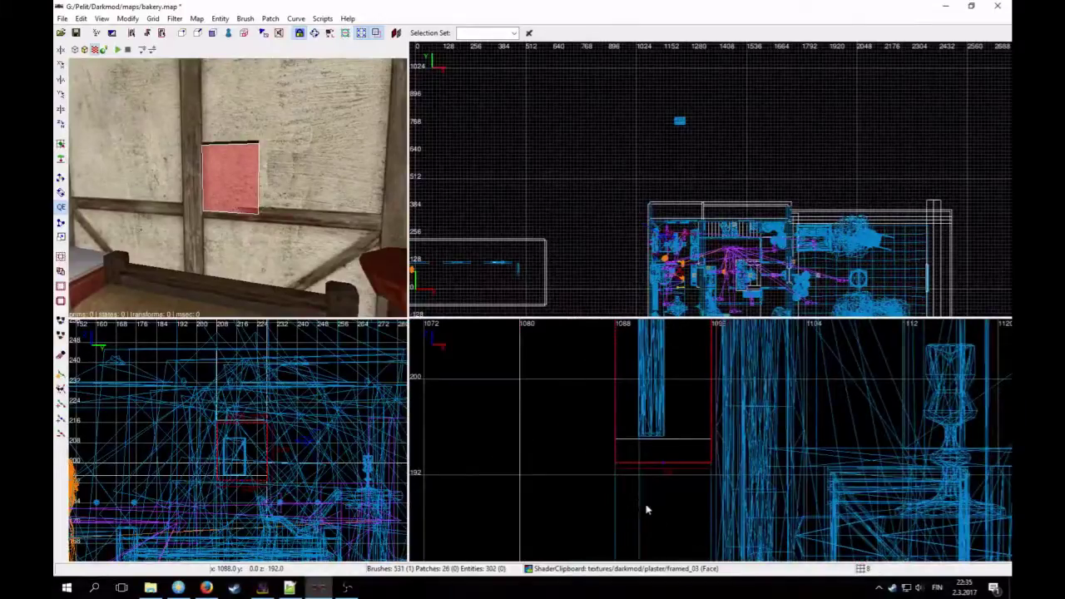
scroll(639, 507, down, 3)
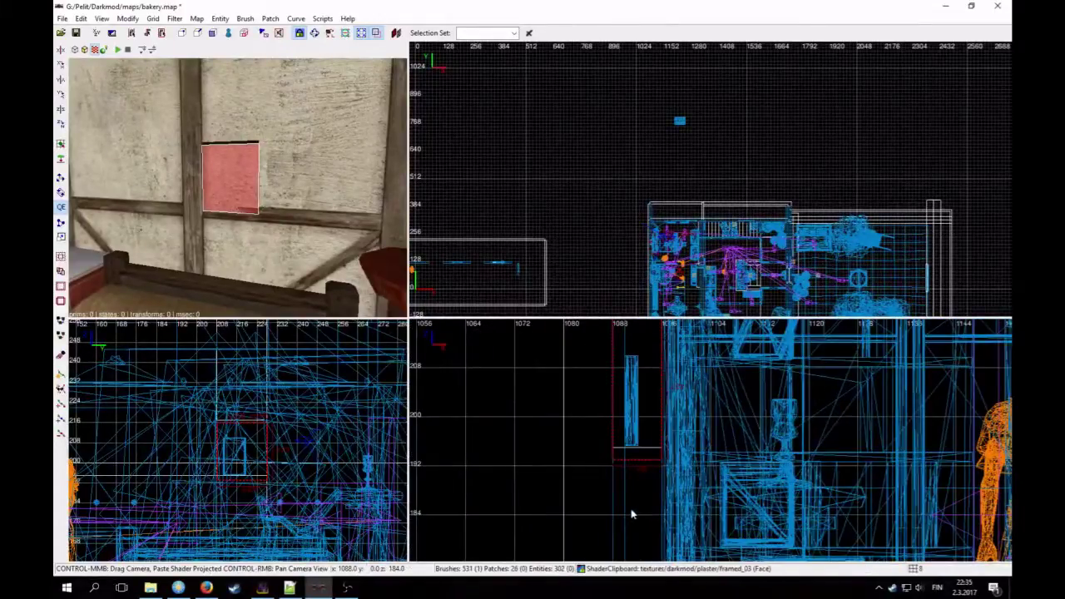
scroll(631, 512, down, 2)
key(bracketleft)
scroll(624, 508, up, 1)
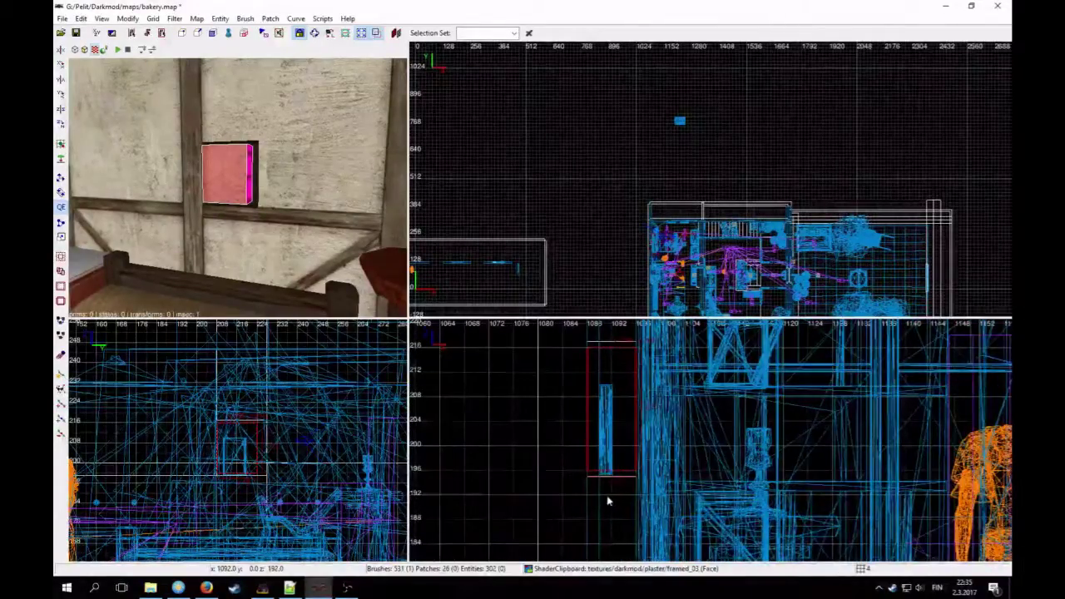
Step: Refine the grid to 1 and adjust the new brush's upper edge and depth to fit inside the recess opening
key(bracketleft)
key(bracketleft)
drag(608, 341, 612, 326)
scroll(659, 276, up, 3)
scroll(631, 251, up, 5)
drag(639, 194, 642, 202)
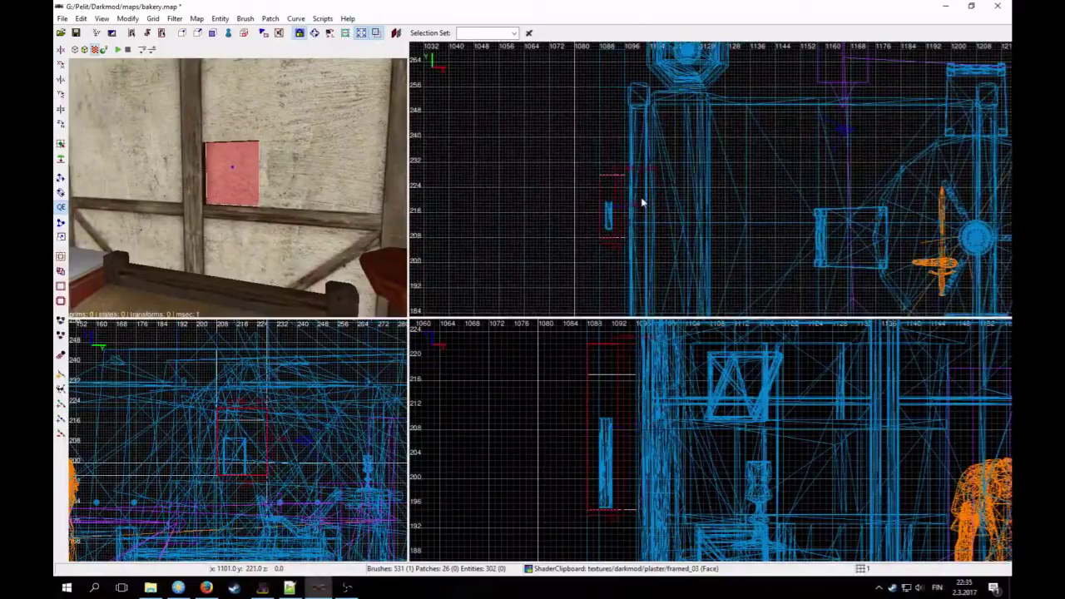
Step: Apply the textures/common/clip shader to the brush covering the recess
right_click(255, 230)
key(n)
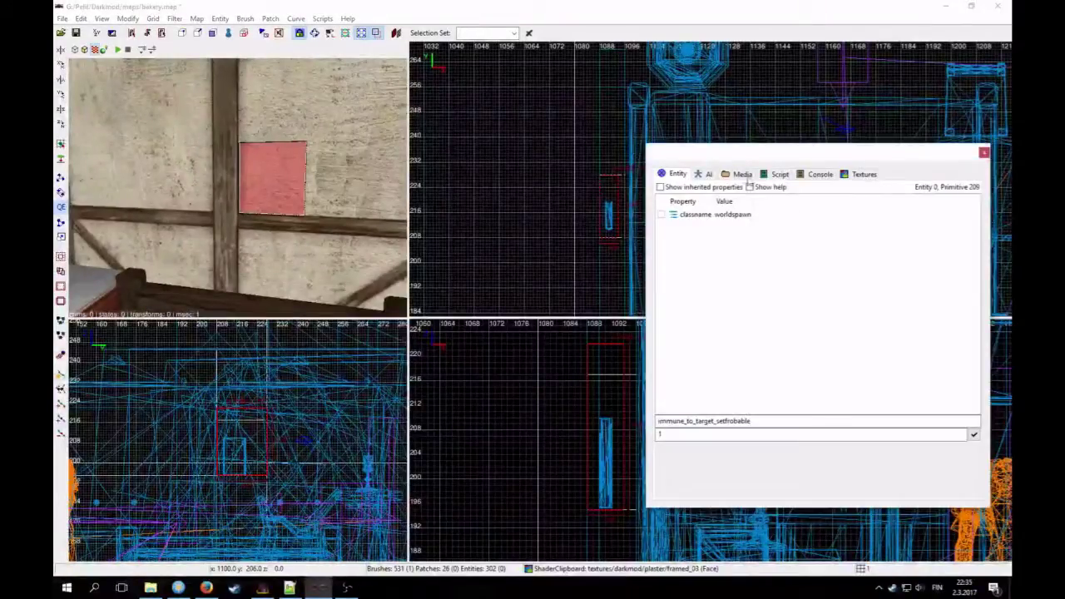
click(744, 176)
scroll(748, 255, up, 7)
scroll(707, 243, up, 1)
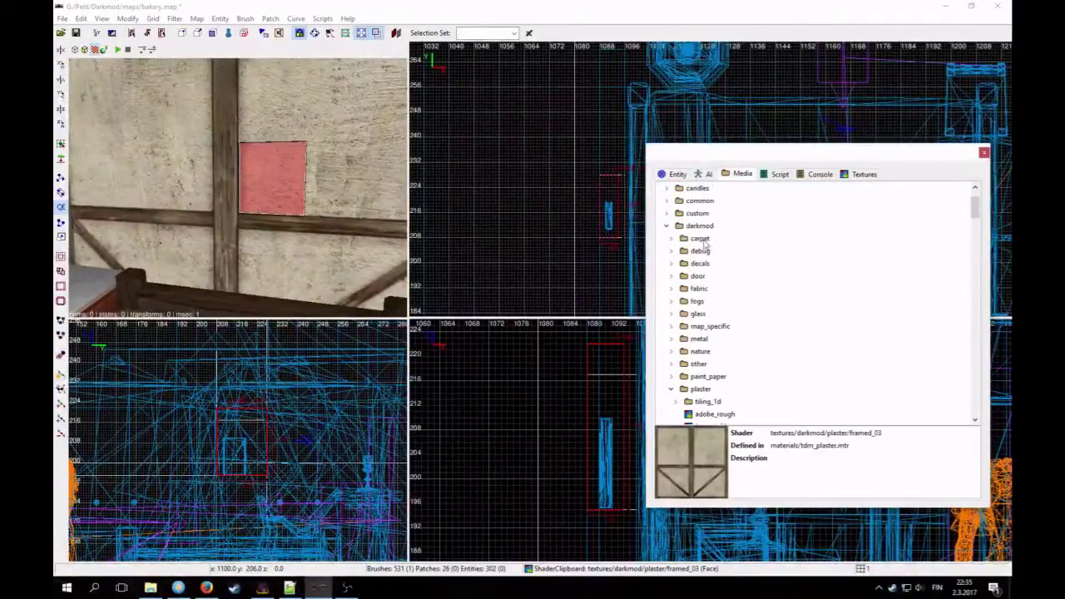
click(667, 225)
click(667, 201)
click(696, 226)
right_click(699, 228)
click(712, 248)
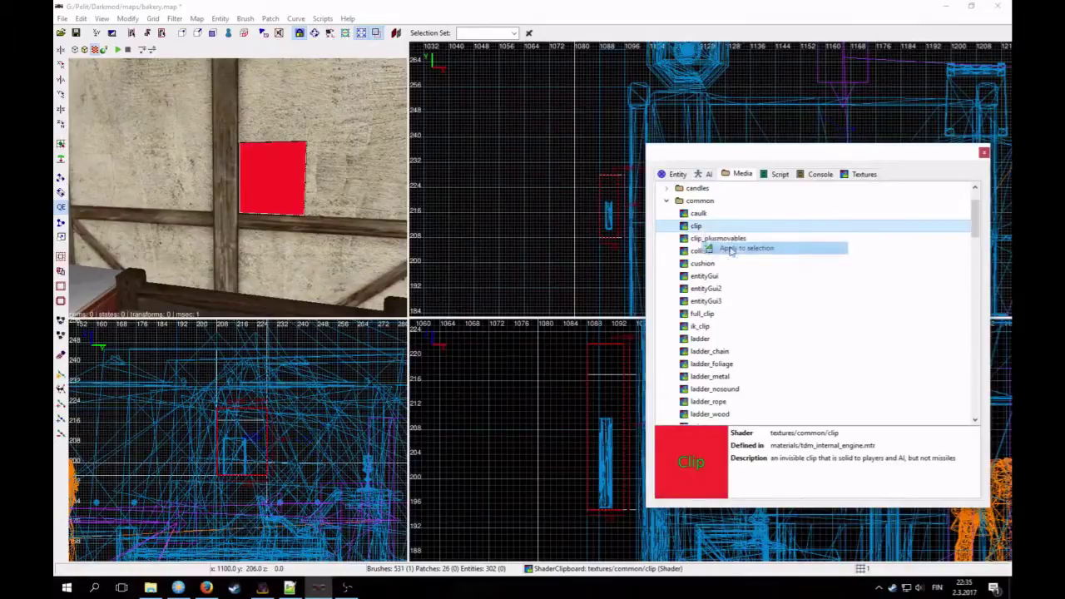
Step: Fit the clip texture to the brush at 1.00 x 1.00 in the Surface Inspector and deselect the brush
right_click(211, 177)
right_click(212, 177)
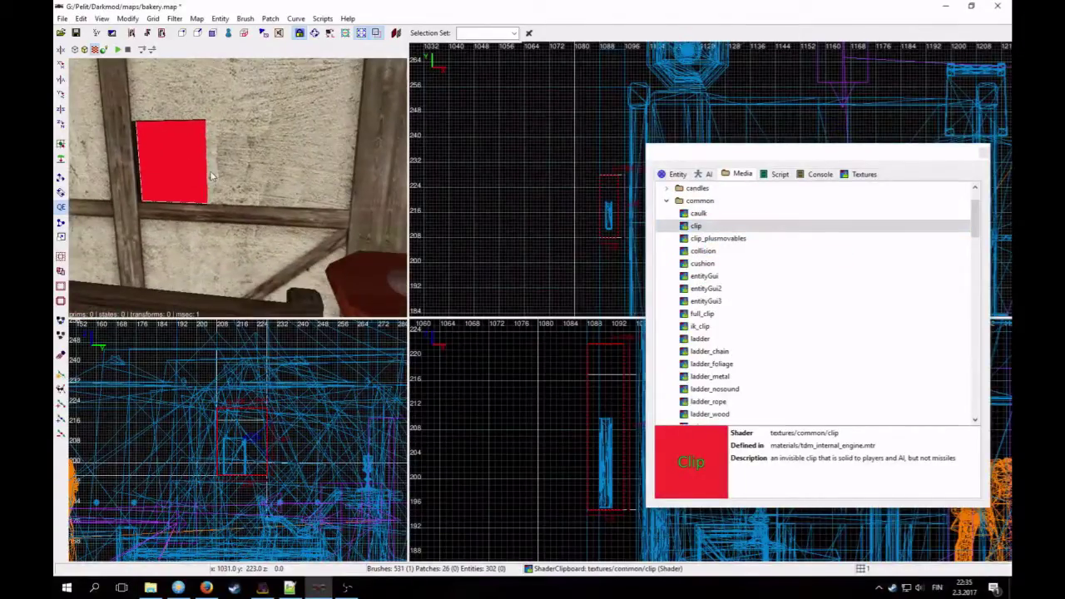
key(s)
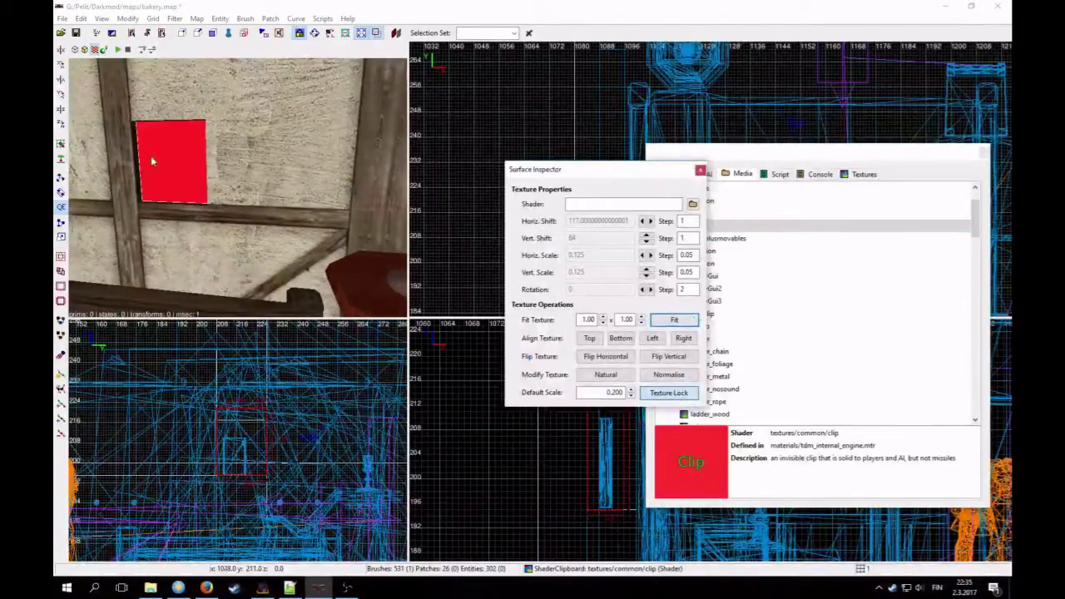
right_click(186, 194)
click(673, 319)
right_click(241, 214)
key(Escape)
Step: Disable the Clip Textures filter so clip brushes are shown, and reselect the clip brush in the recess
click(175, 18)
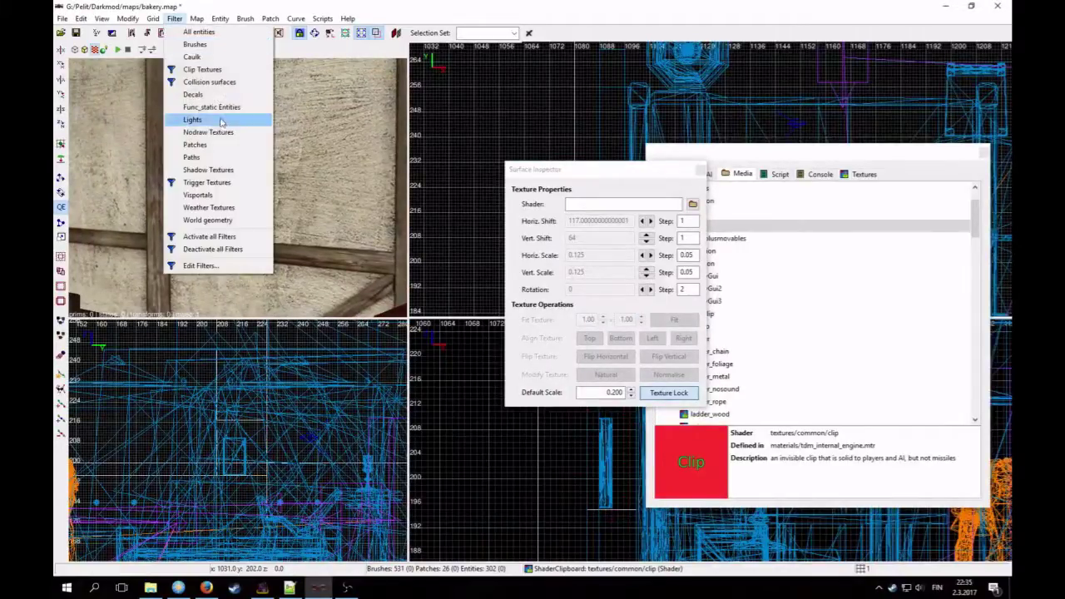
click(200, 69)
scroll(237, 190, down, 5)
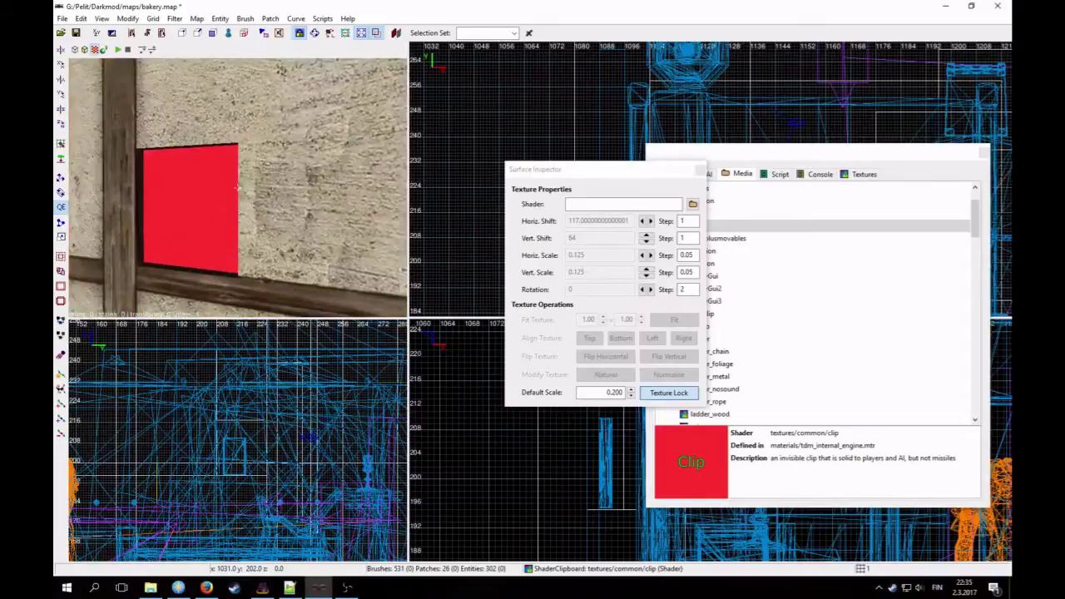
shift+click(223, 187)
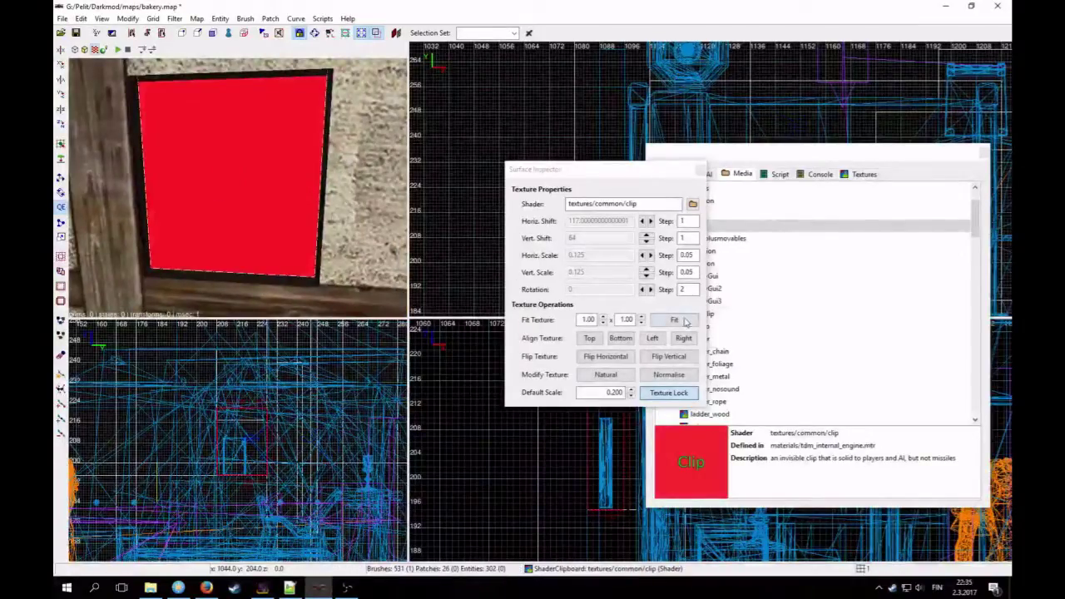
Step: Refit the clip texture on the recess brush at 1.00 x 1.00, deselect it and close both inspector windows
right_click(291, 218)
scroll(292, 219, down, 4)
scroll(291, 219, up, 4)
right_click(292, 219)
scroll(551, 464, down, 2)
scroll(548, 464, up, 2)
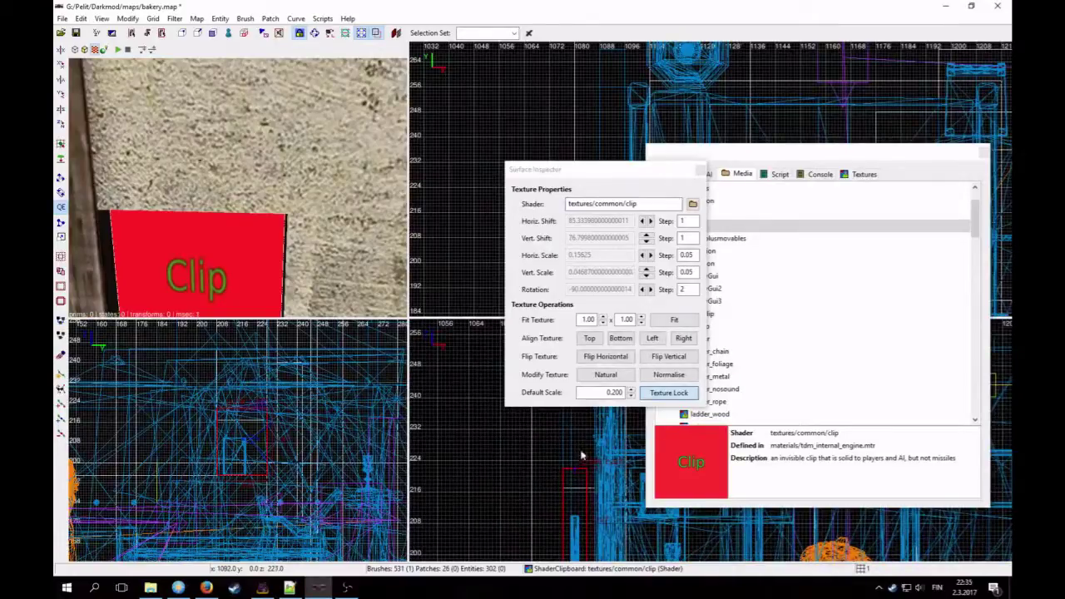
click(675, 321)
right_click(333, 251)
key(Escape)
scroll(238, 187, up, 2)
scroll(238, 187, down, 2)
right_click(231, 252)
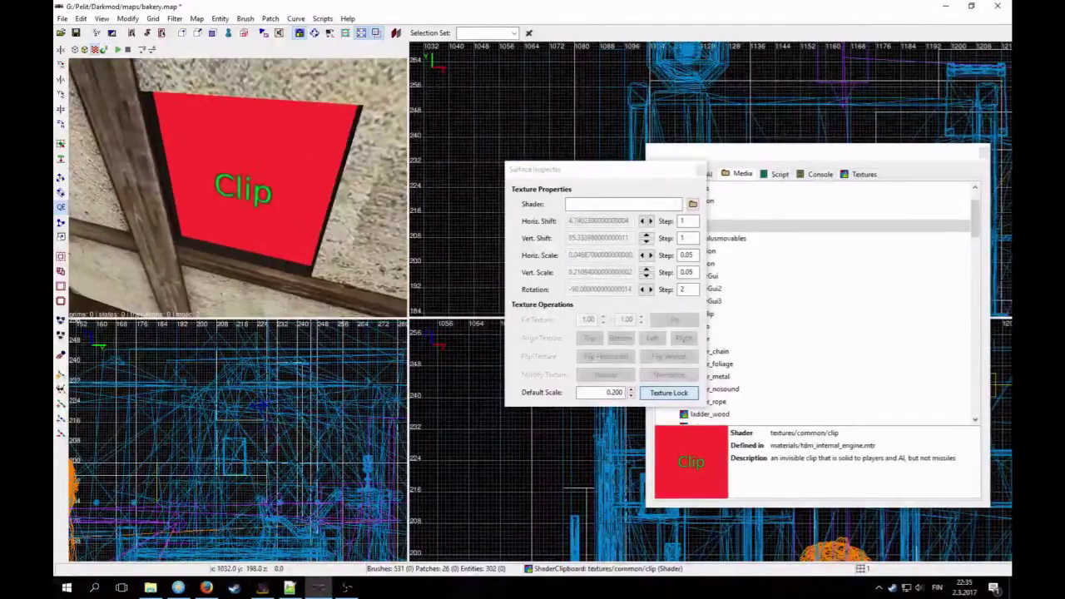
click(984, 151)
click(701, 169)
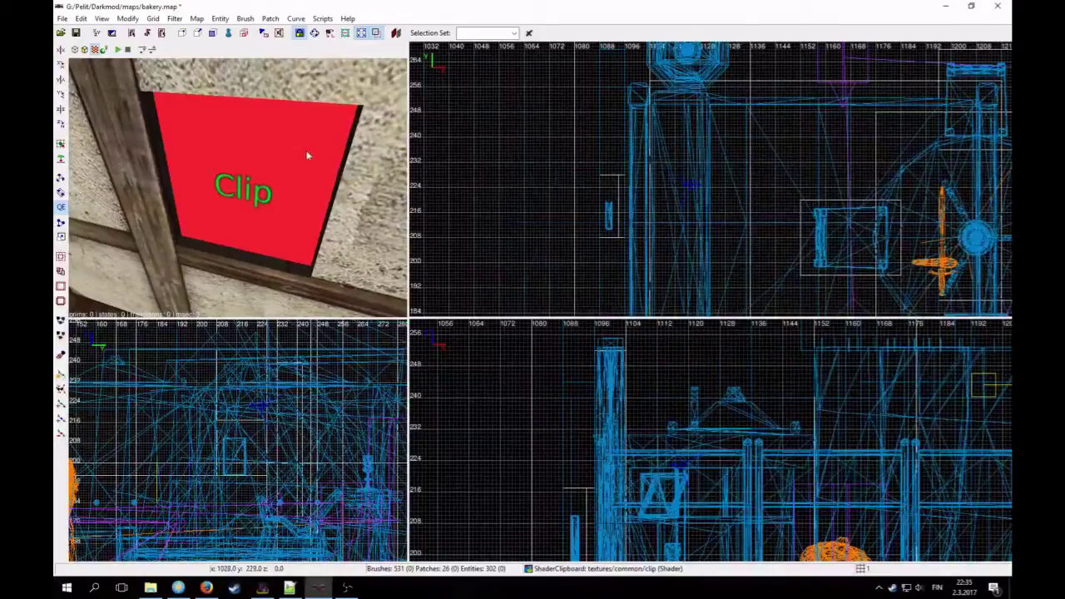
Step: Convert the clip brush in the recess to a func_static entity
right_click(245, 172)
scroll(245, 172, up, 3)
scroll(244, 172, down, 3)
right_click(245, 172)
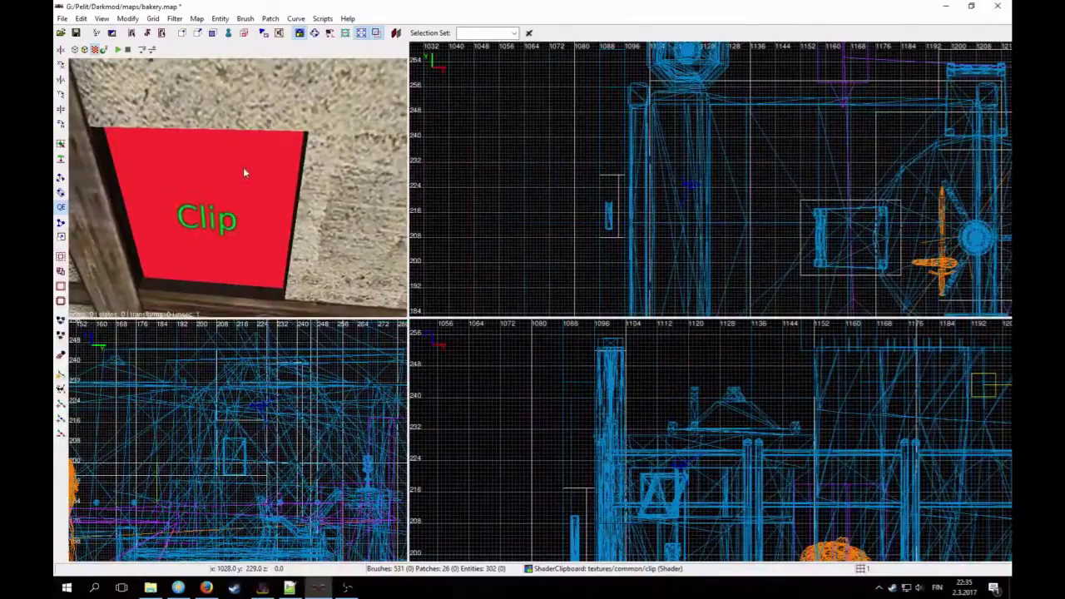
shift+click(203, 209)
right_click(605, 208)
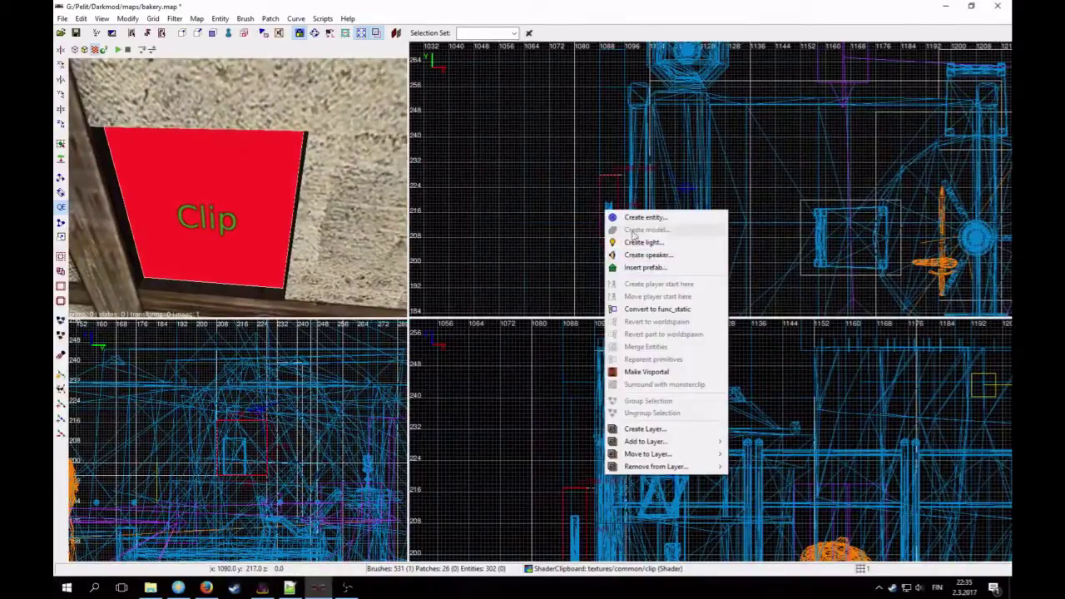
click(658, 308)
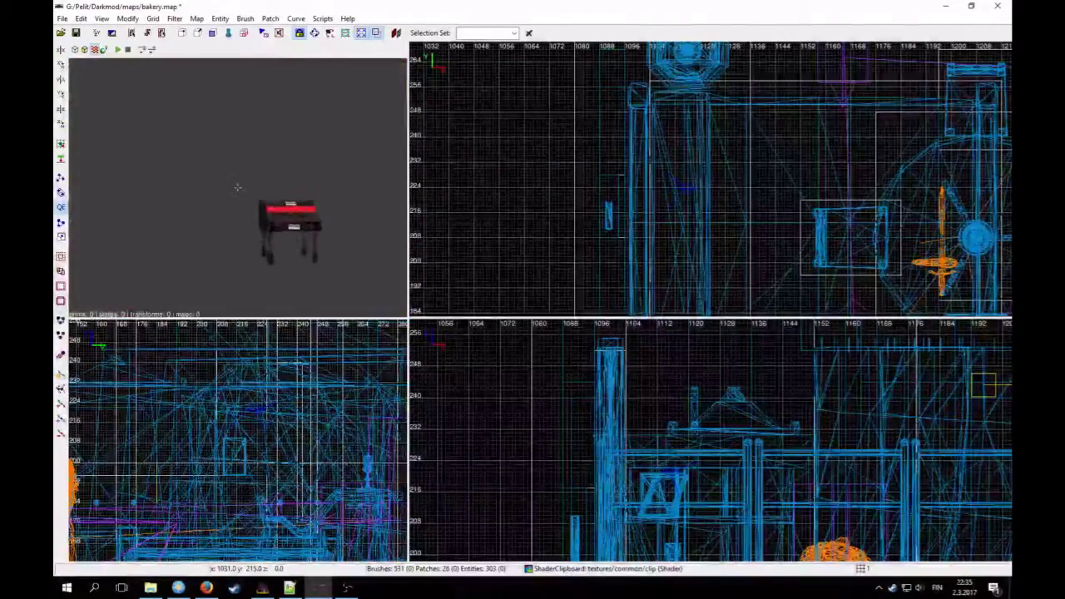
Step: Set the recess clip entity's classname to atdm:target_set_frobable, taking the value from the desk's DeskFrobControl entity
scroll(237, 188, up, 3)
key(n)
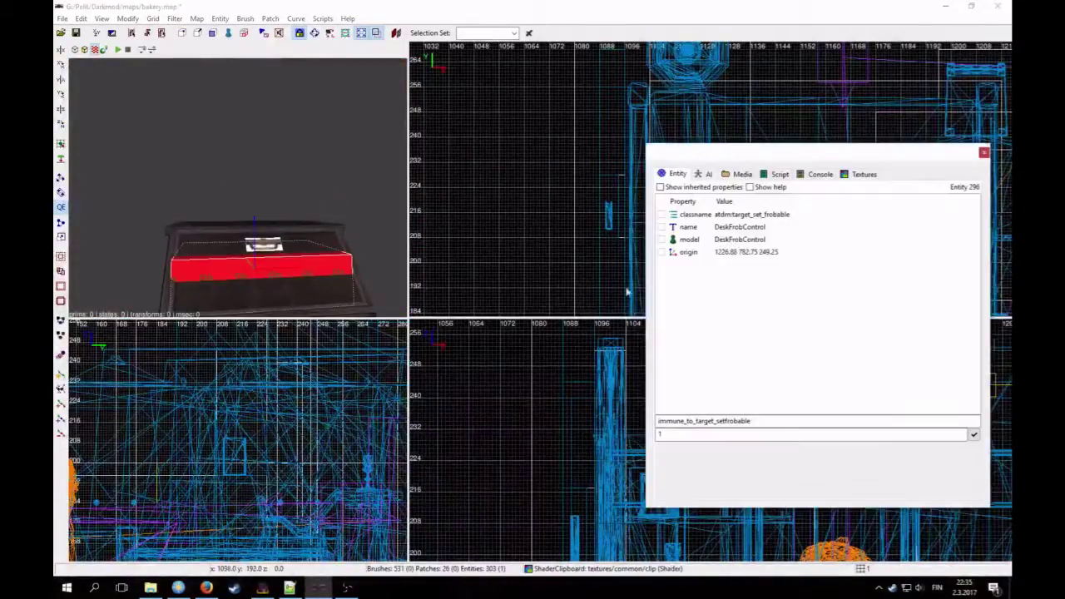
click(739, 215)
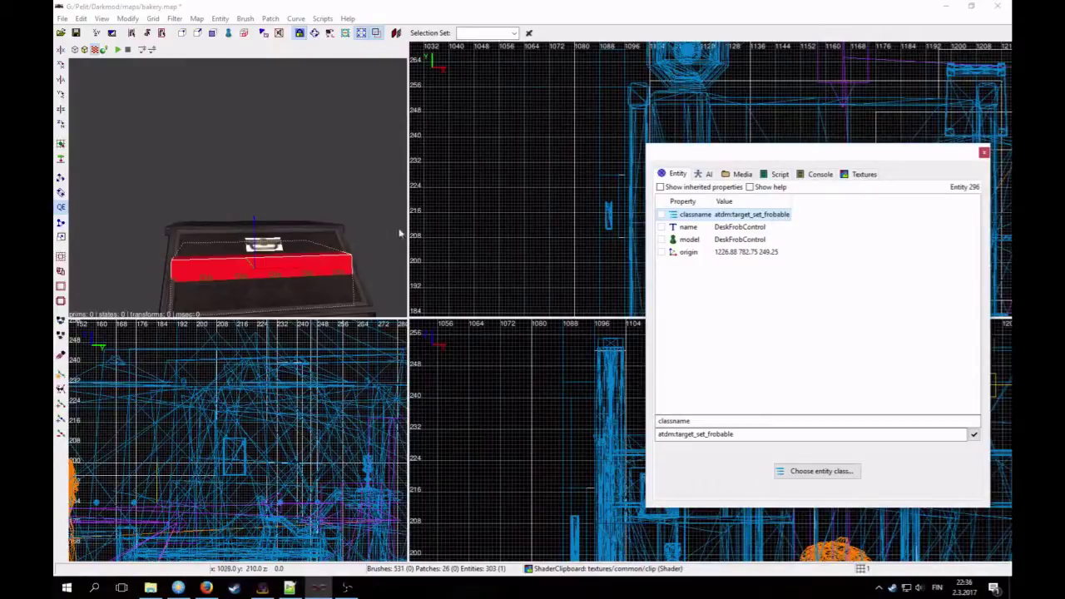
right_click(231, 218)
scroll(237, 188, up, 4)
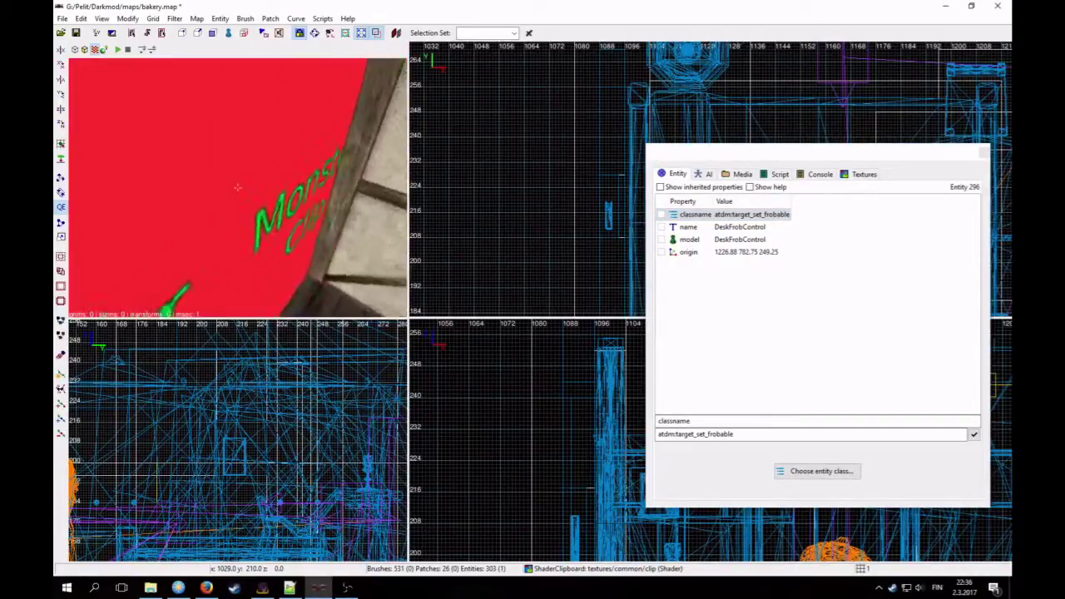
scroll(237, 188, down, 3)
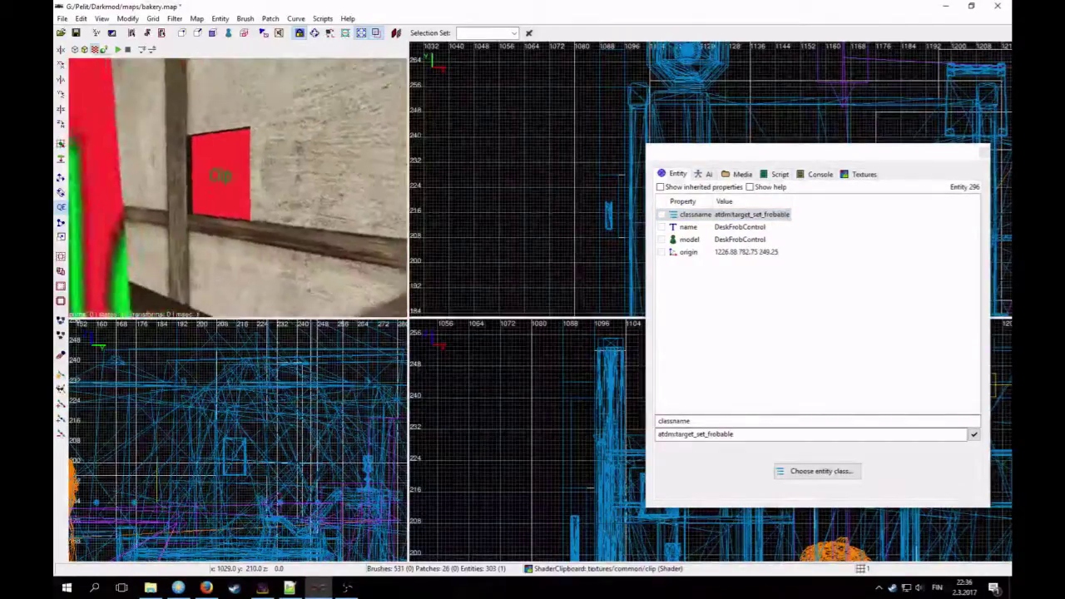
scroll(238, 188, up, 2)
right_click(237, 188)
key(Escape)
shift+click(280, 184)
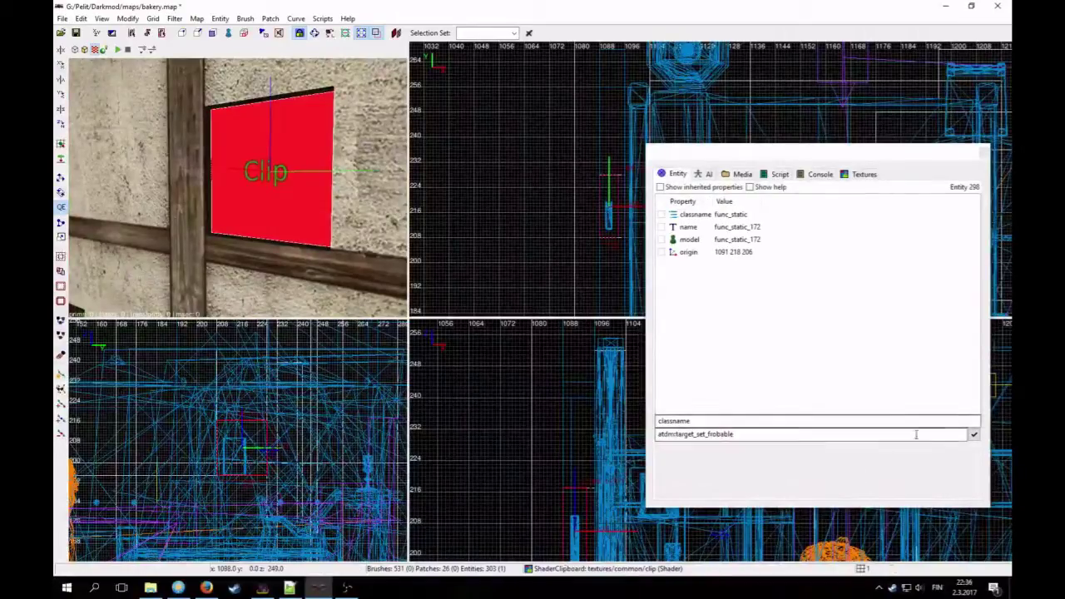
click(973, 434)
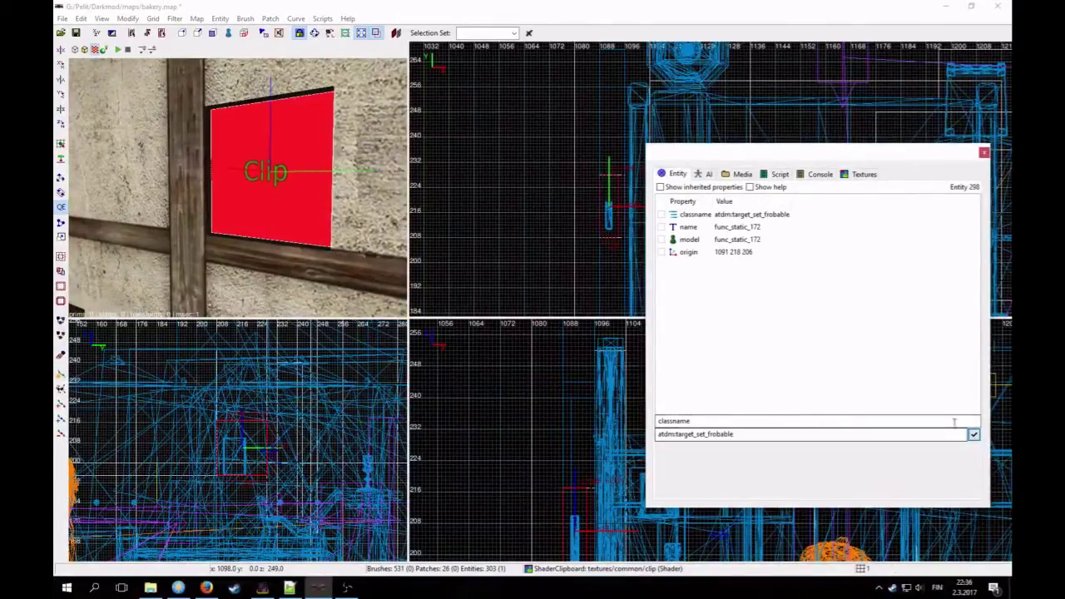
Step: Rename the recess clip entity secret_frob and deselect it
click(747, 228)
drag(729, 434, 542, 416)
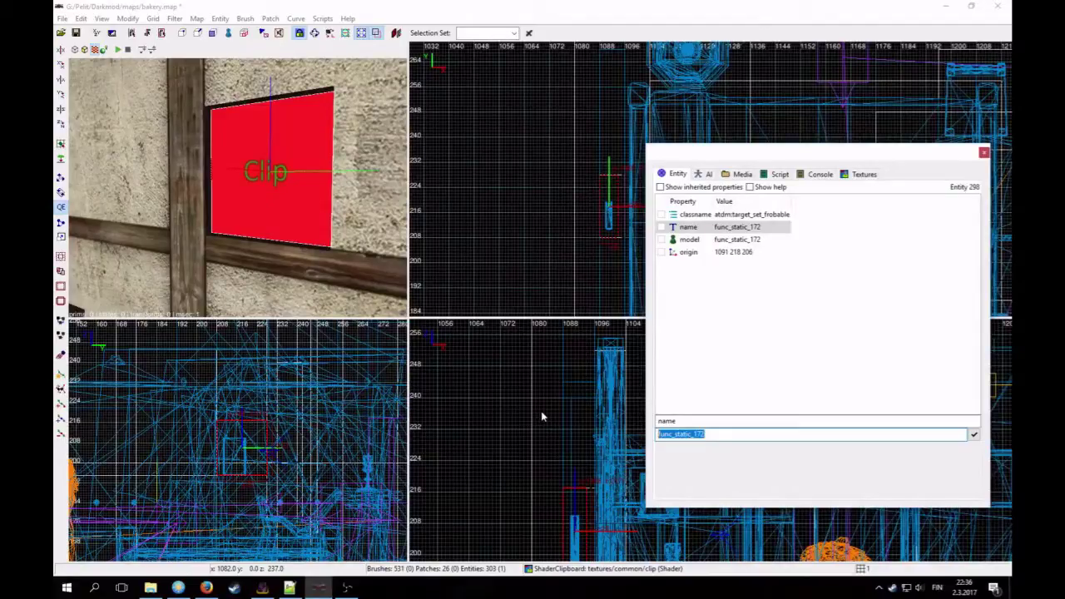
text(secret_frob)
key(Return)
right_click(265, 241)
key(Escape)
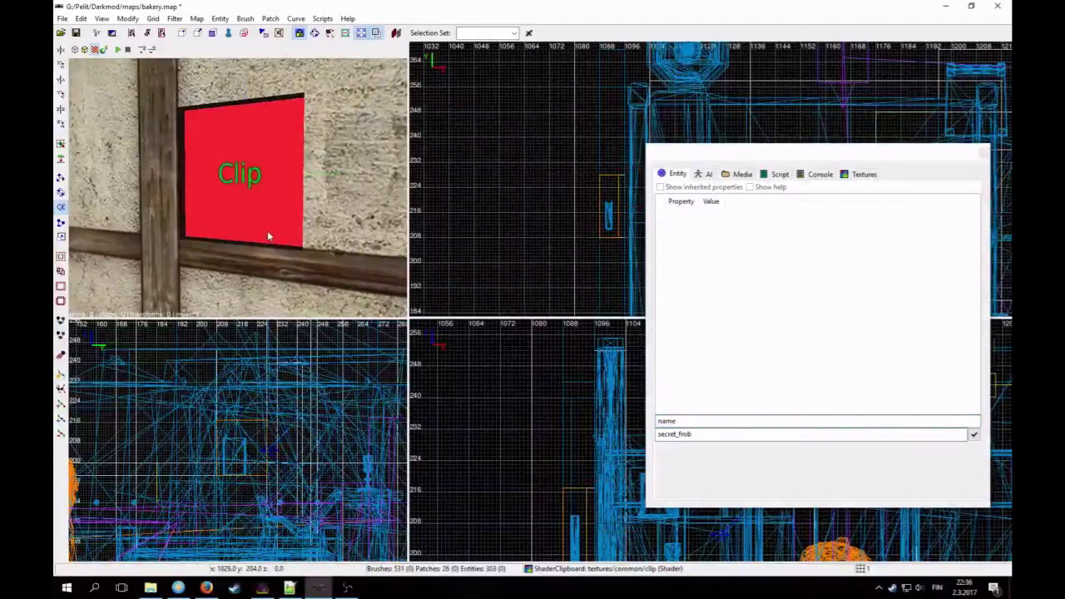
Step: Unhide the secret_box door over the recess
key(alt+7)
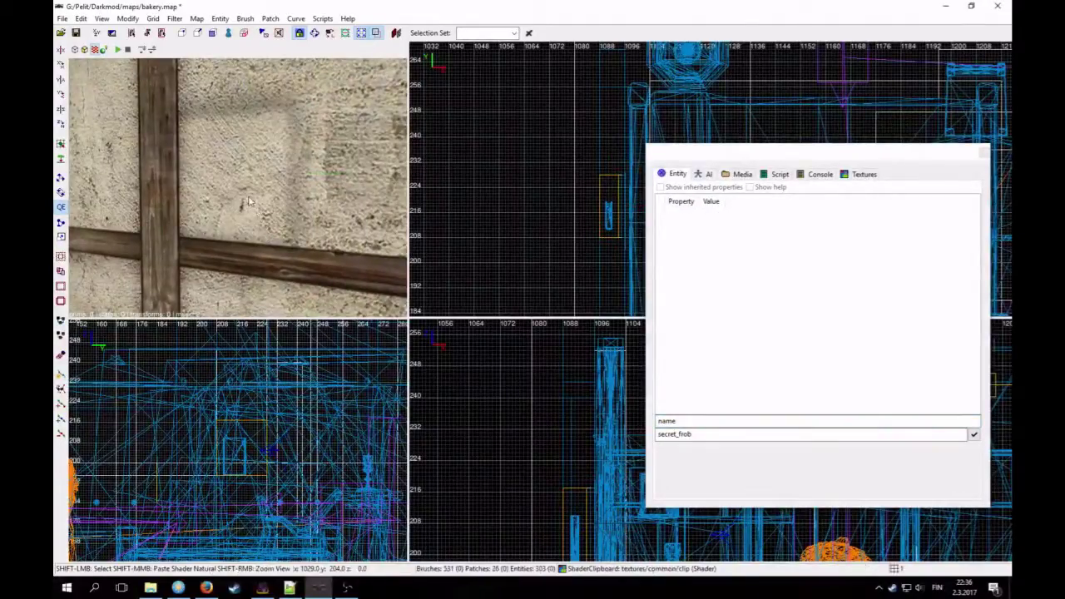
shift+click(248, 201)
key(Escape)
Step: Give the secret_box door the property trigger_on_close with value 1, taken from the desk's DeskFlipDownDoor
right_click(249, 201)
key(Up)
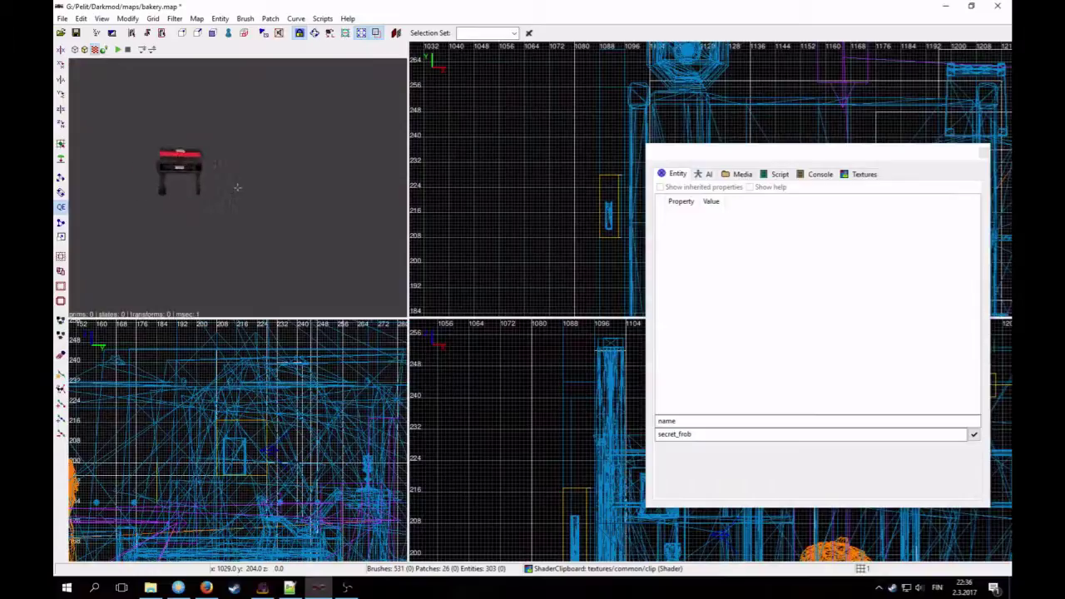
shift+click(238, 188)
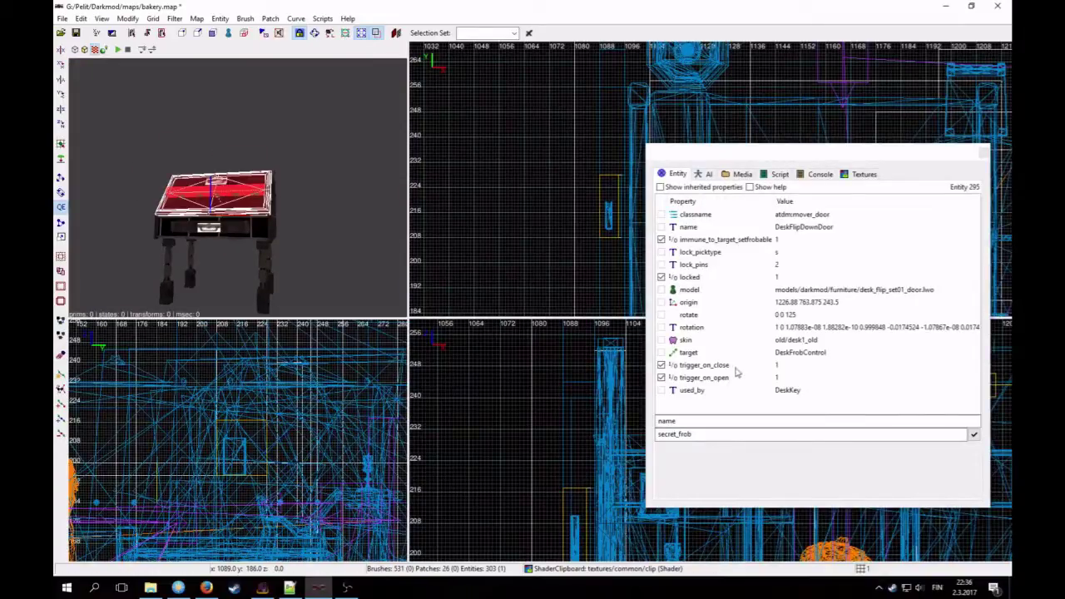
click(733, 368)
right_click(237, 220)
key(Up)
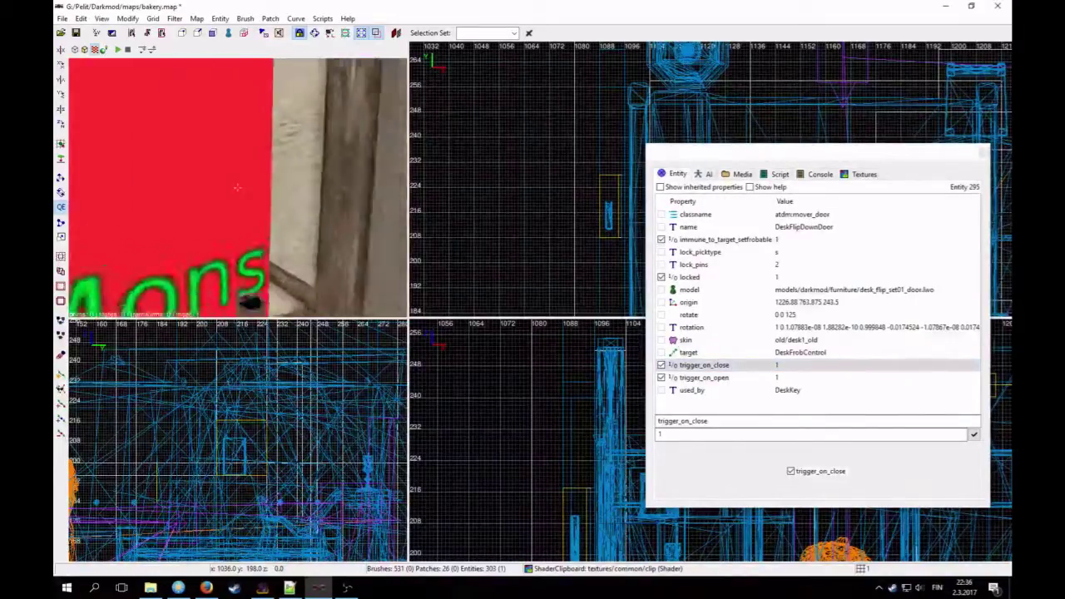
right_click(240, 222)
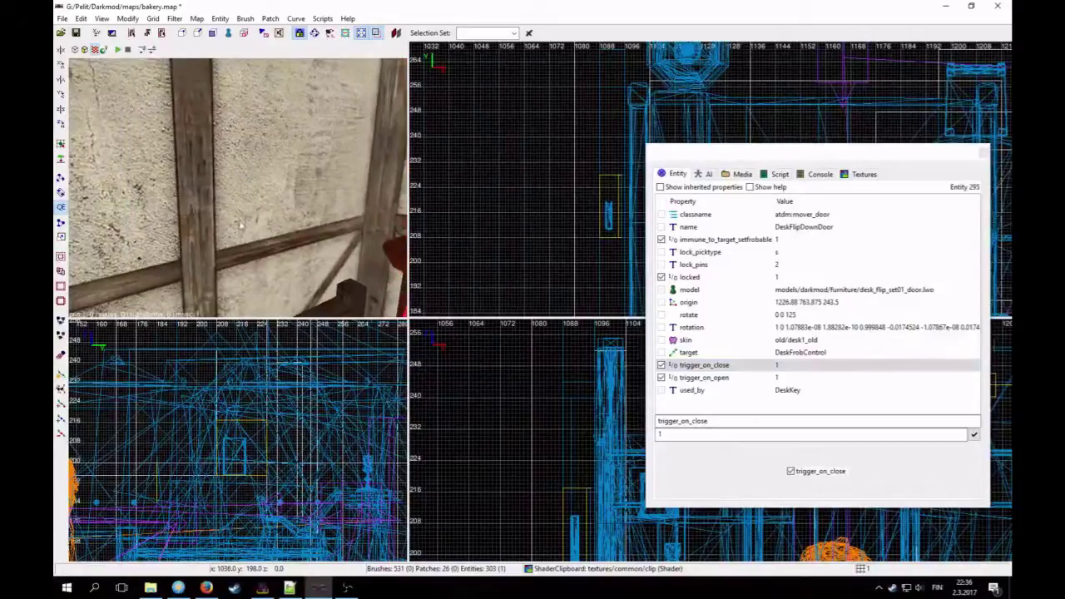
shift+click(240, 220)
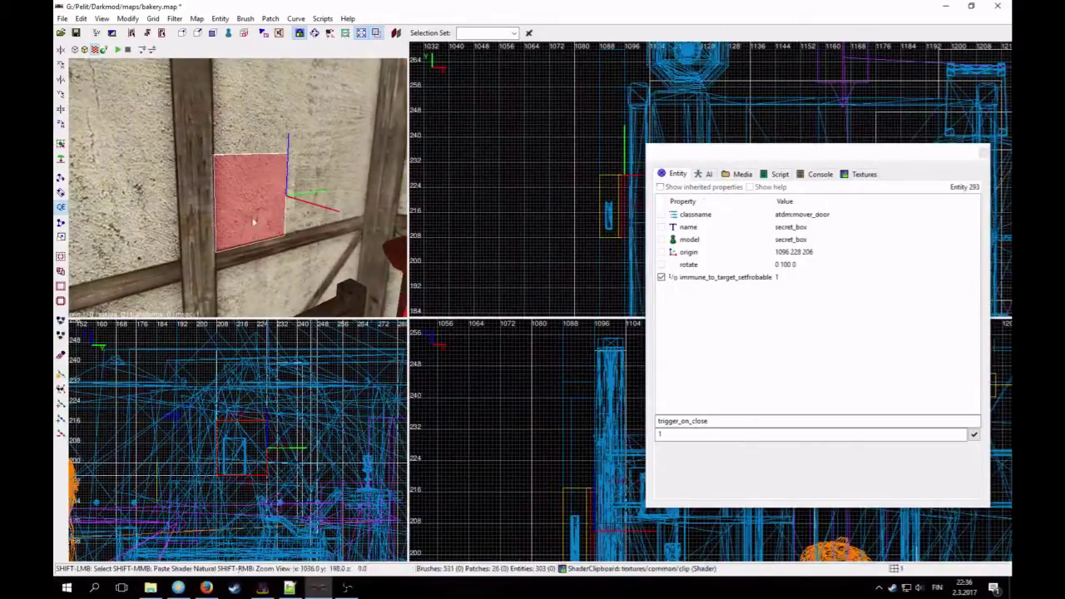
click(974, 435)
key(Escape)
Step: Give the secret_box door the property trigger_on_open with value 1, taken from the desk's DeskFlipDownDoor
right_click(280, 225)
scroll(238, 187, up, 4)
right_click(276, 215)
shift+click(224, 207)
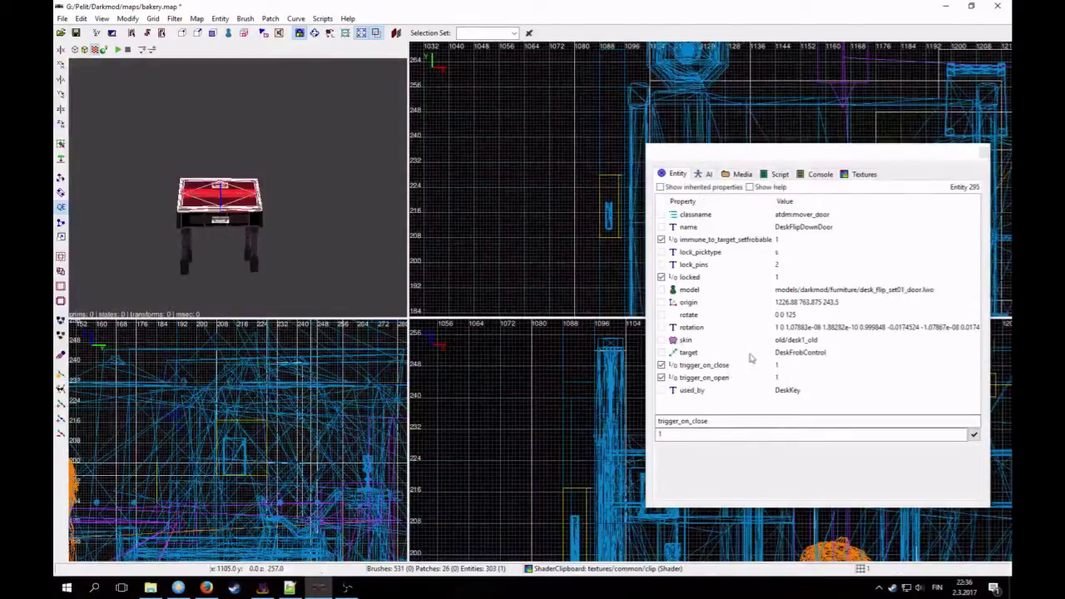
click(726, 378)
key(Escape)
right_click(393, 284)
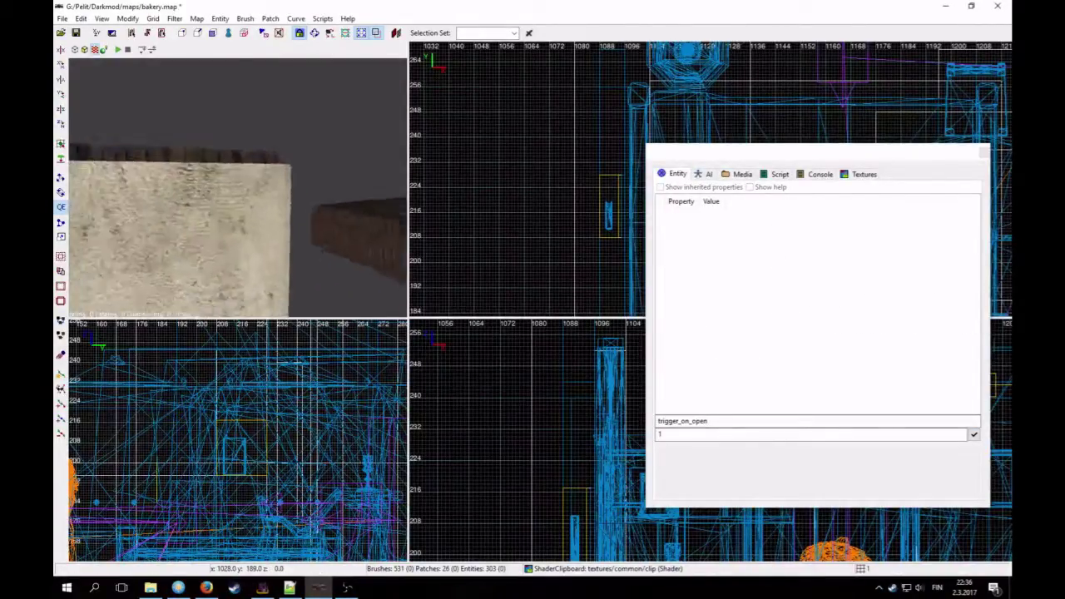
key(Up)
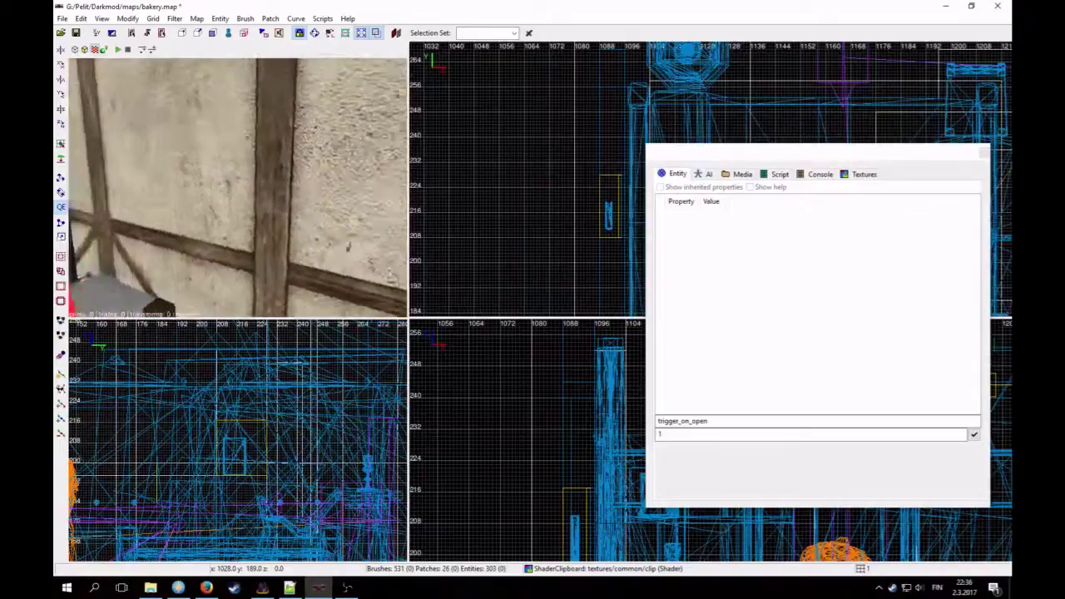
right_click(392, 283)
shift+click(247, 218)
click(974, 435)
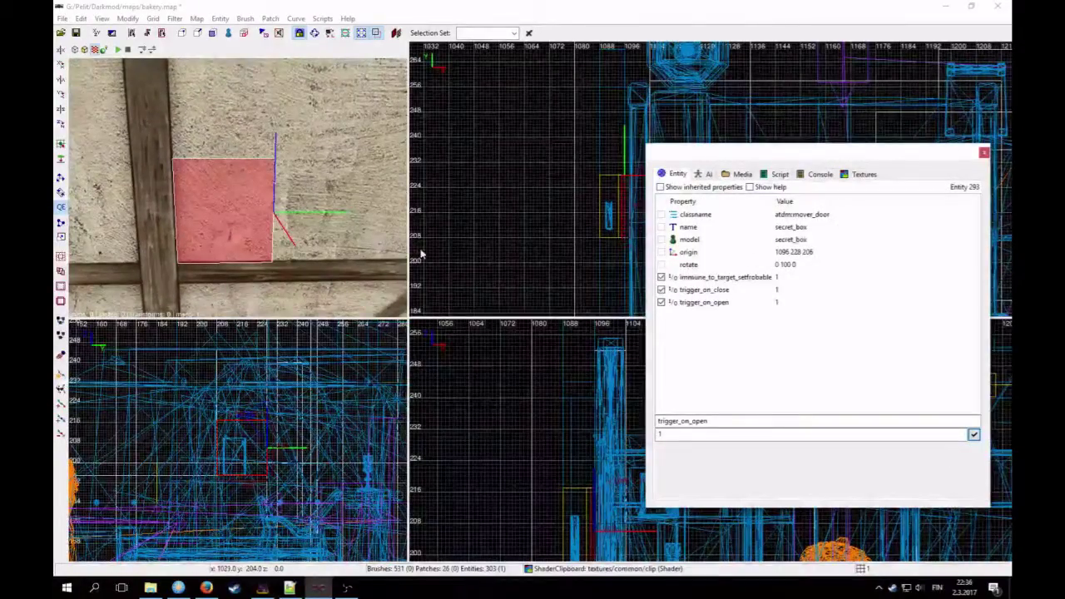
key(Escape)
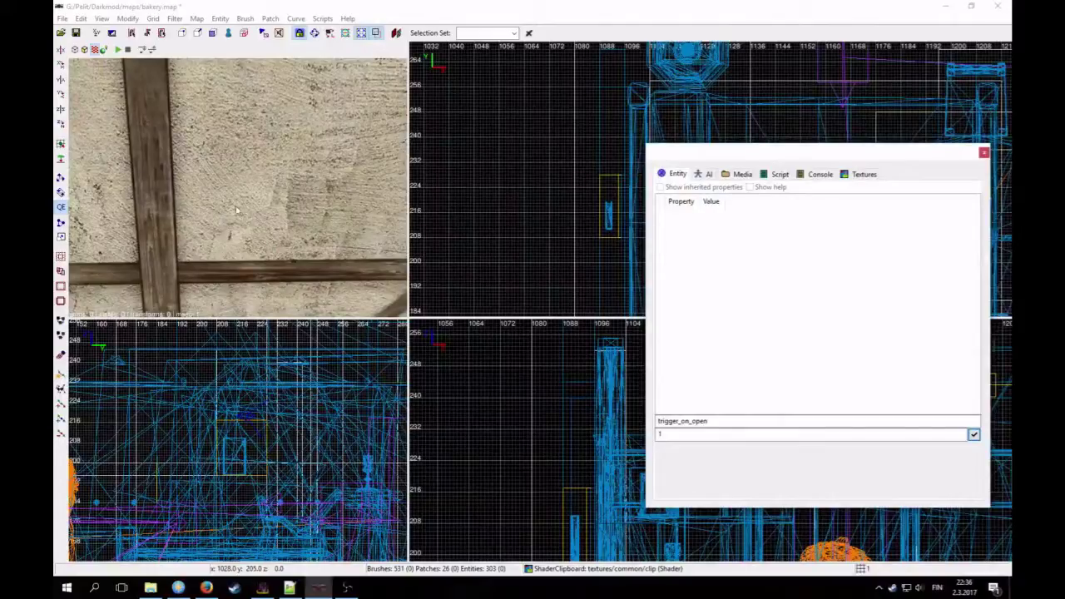
Step: Link the secret_box door to the secret_frob clip entity inside the recess as its target, then check the new target0 entry
shift+click(235, 212)
key(Up)
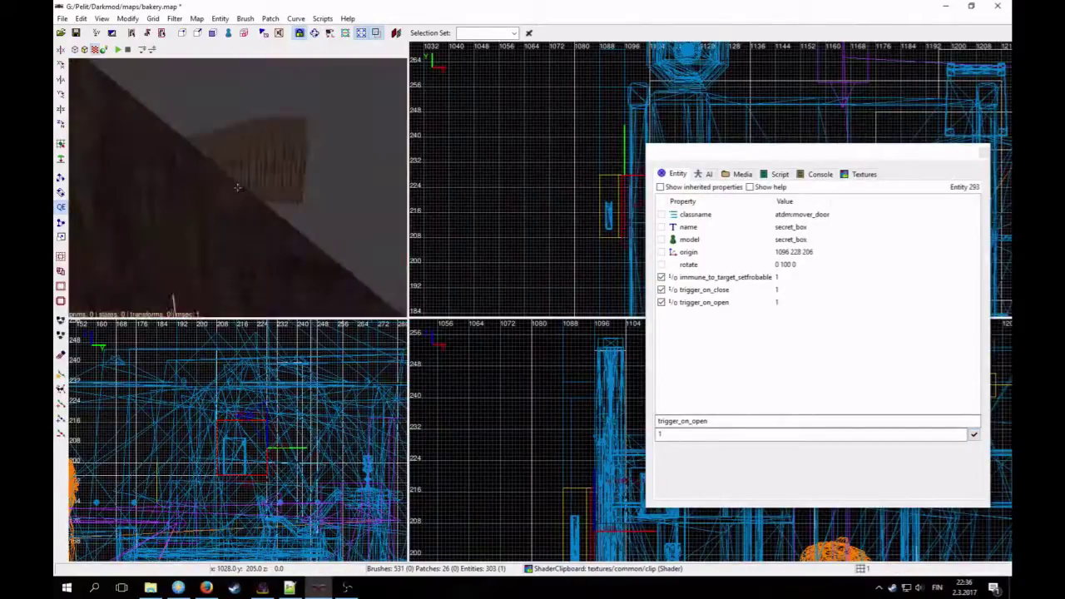
scroll(265, 210, down, 1)
right_click(264, 209)
shift+click(279, 195)
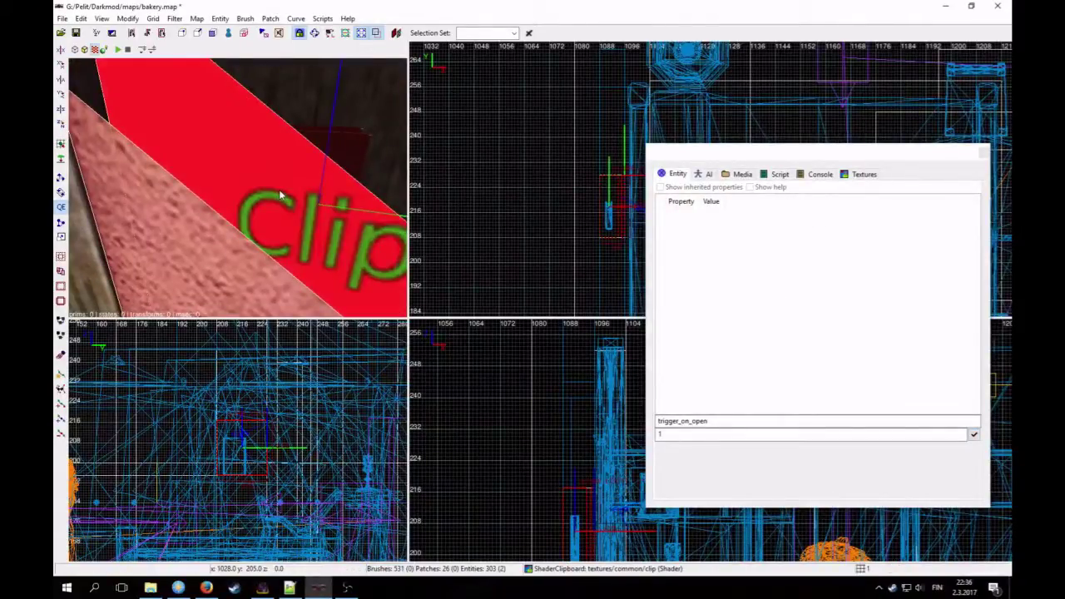
scroll(280, 195, down, 3)
key(Escape)
shift+click(243, 226)
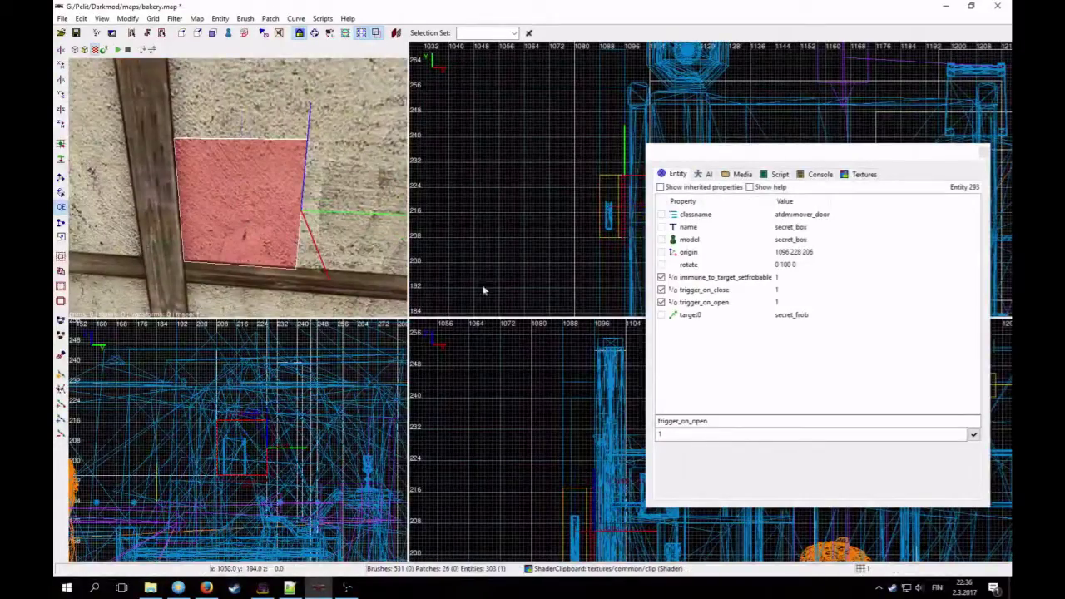
click(759, 315)
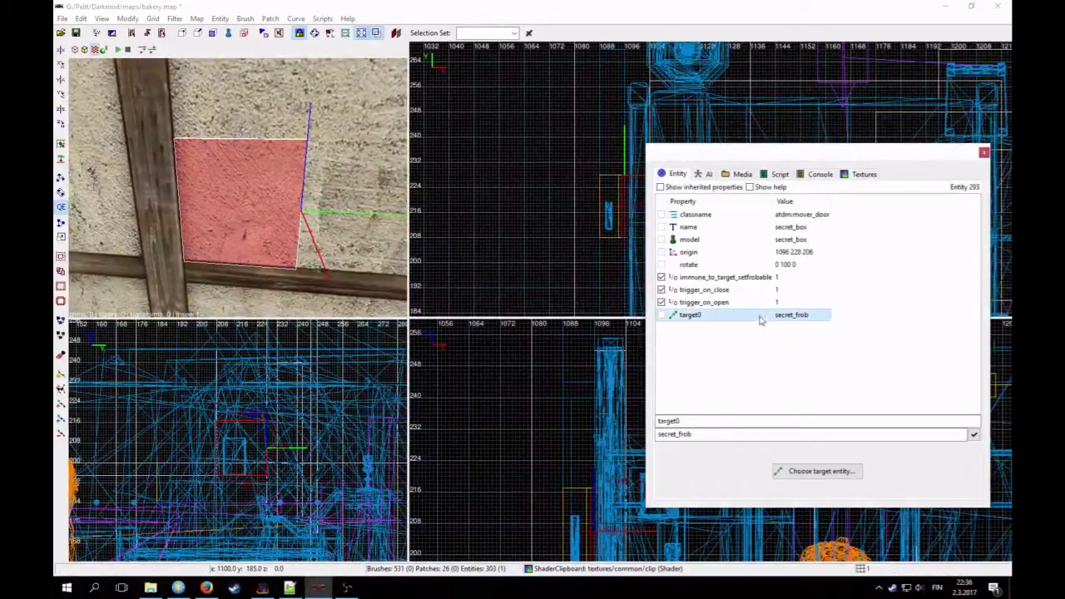
key(Escape)
Step: Compare the properties of the secret_box door with those of the desk prefab's DeskFlipDownDoor
right_click(221, 205)
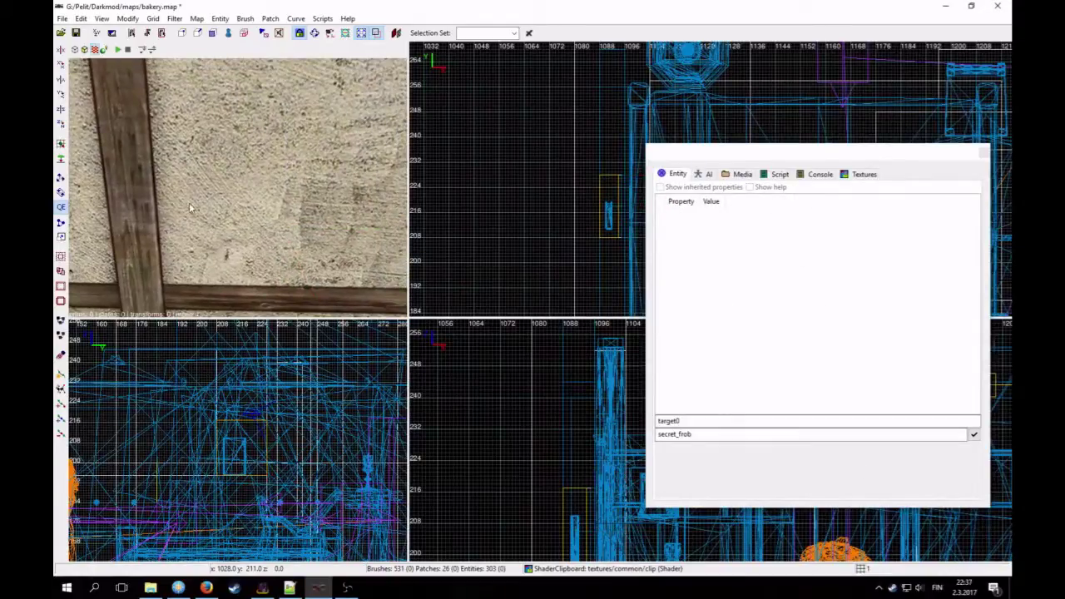
shift+click(223, 228)
right_click(223, 228)
right_click(223, 228)
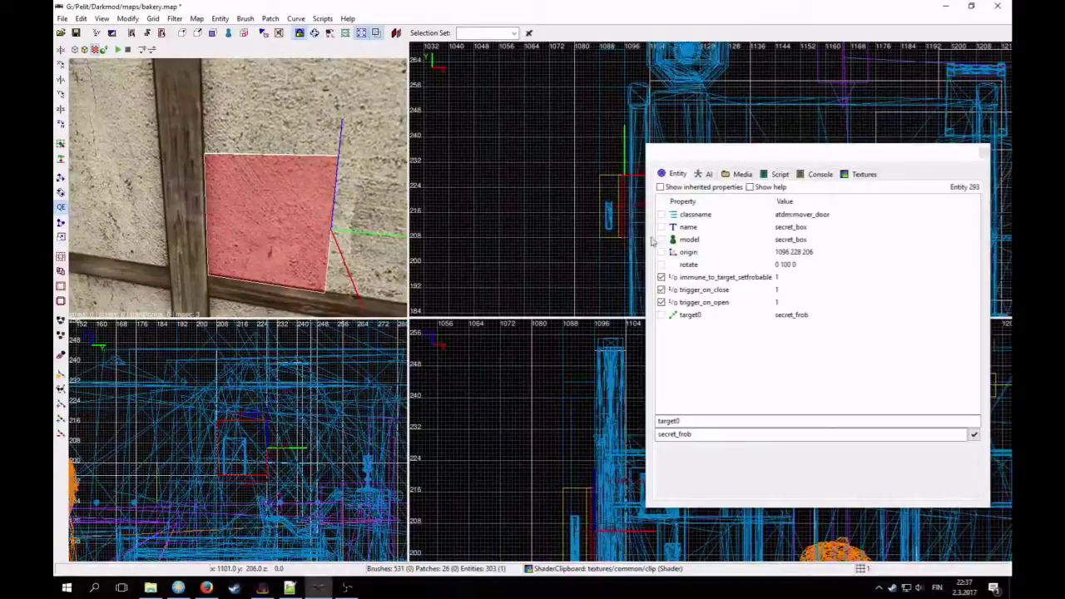
click(661, 188)
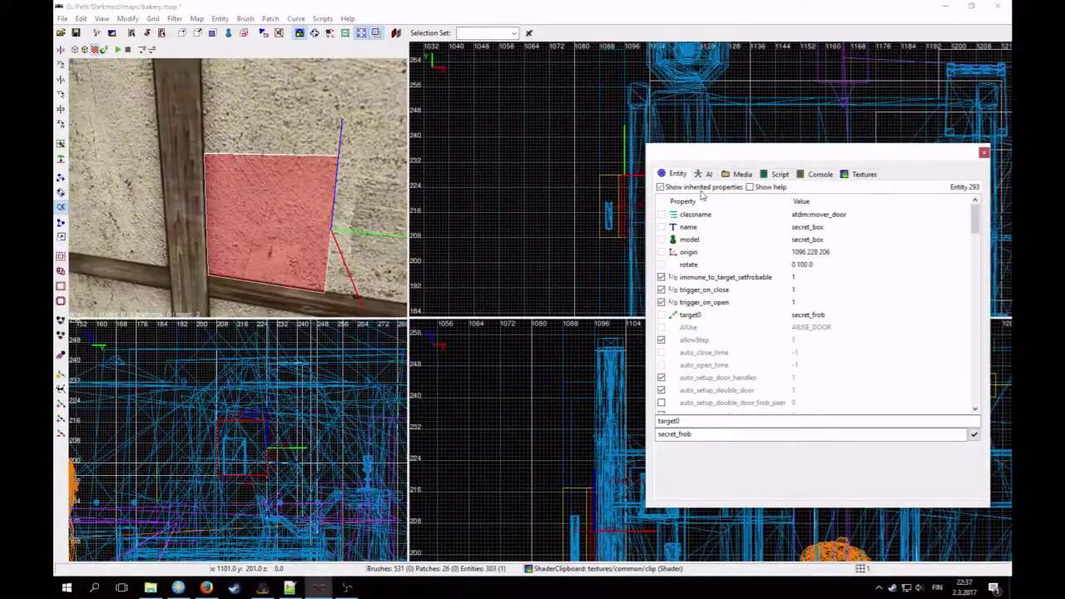
click(701, 189)
right_click(164, 214)
scroll(164, 213, up, 5)
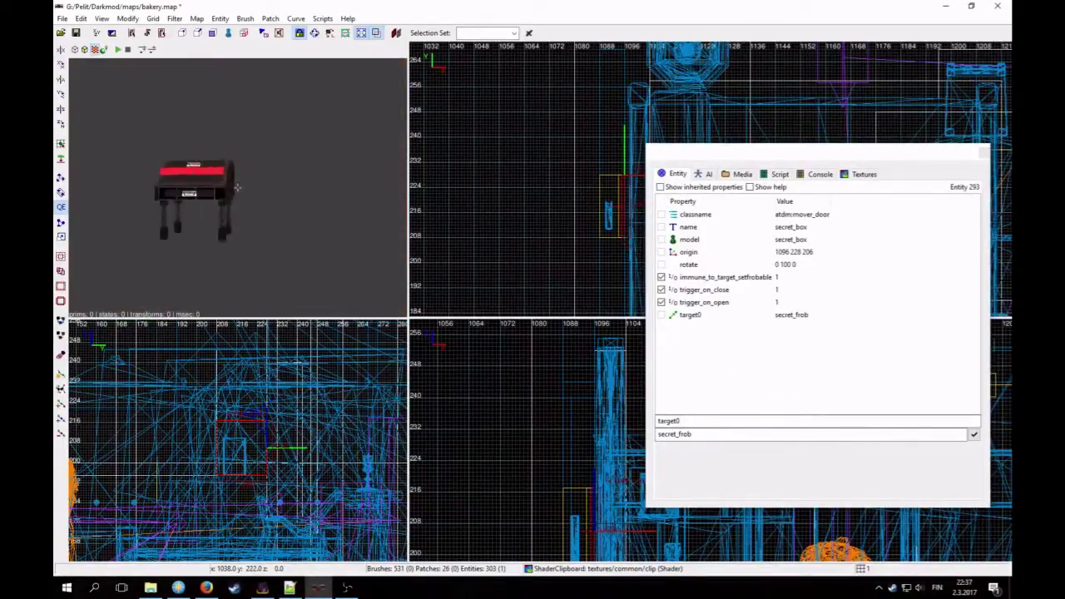
right_click(163, 214)
key(Escape)
shift+click(213, 203)
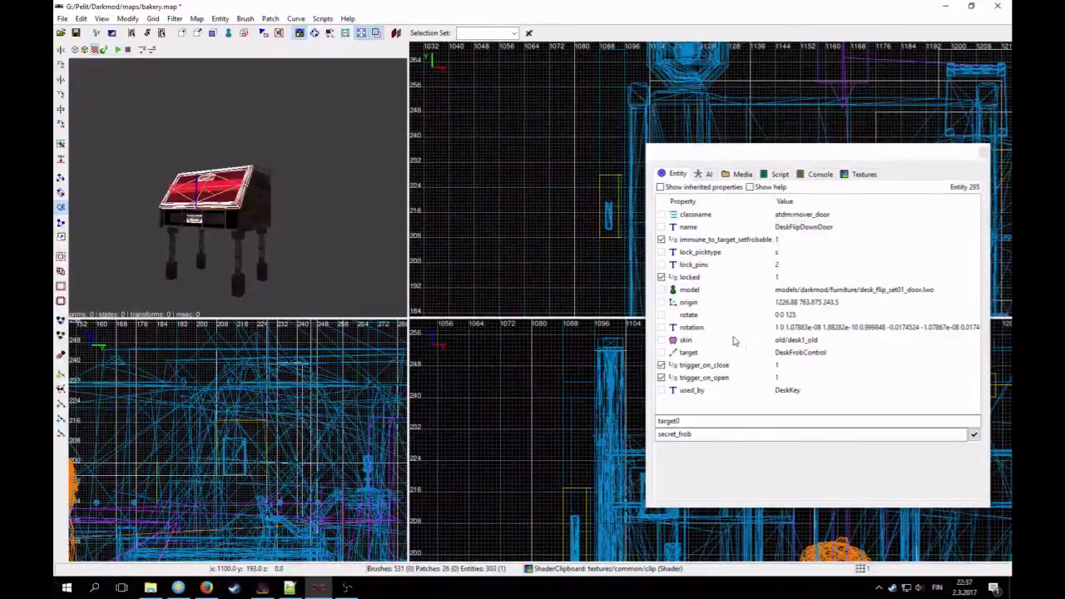
Step: Reselect the secret_box door on the bakery wall and examine its inherited properties, including locked
key(Escape)
right_click(341, 191)
scroll(341, 191, up, 5)
key(Up)
key(Up)
key(Up)
key(Up)
key(Up)
key(Up)
key(Up)
key(Up)
right_click(325, 193)
shift+click(324, 193)
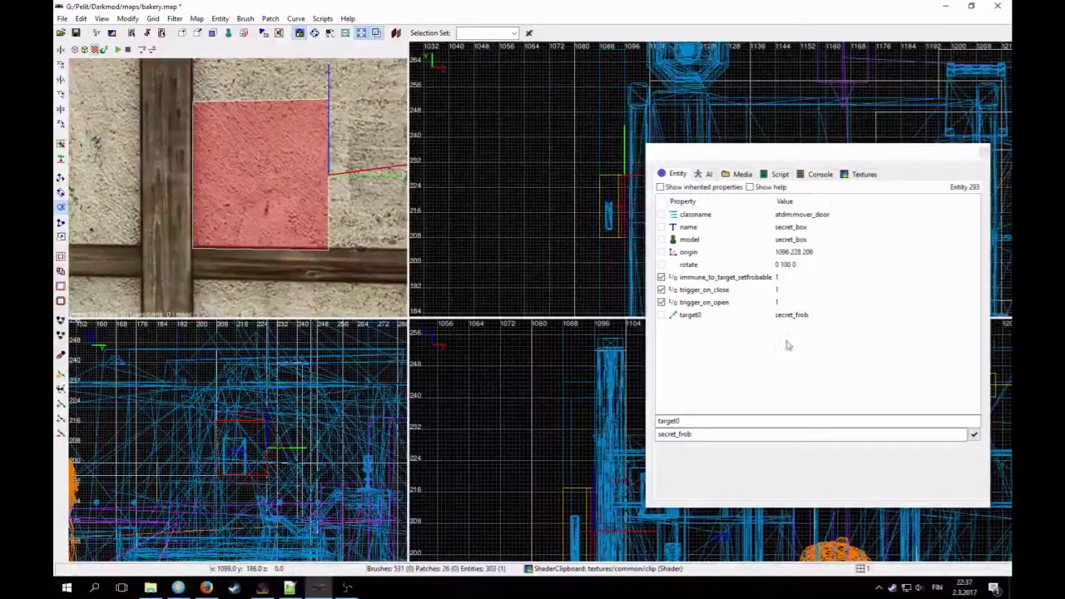
click(729, 189)
scroll(773, 303, down, 5)
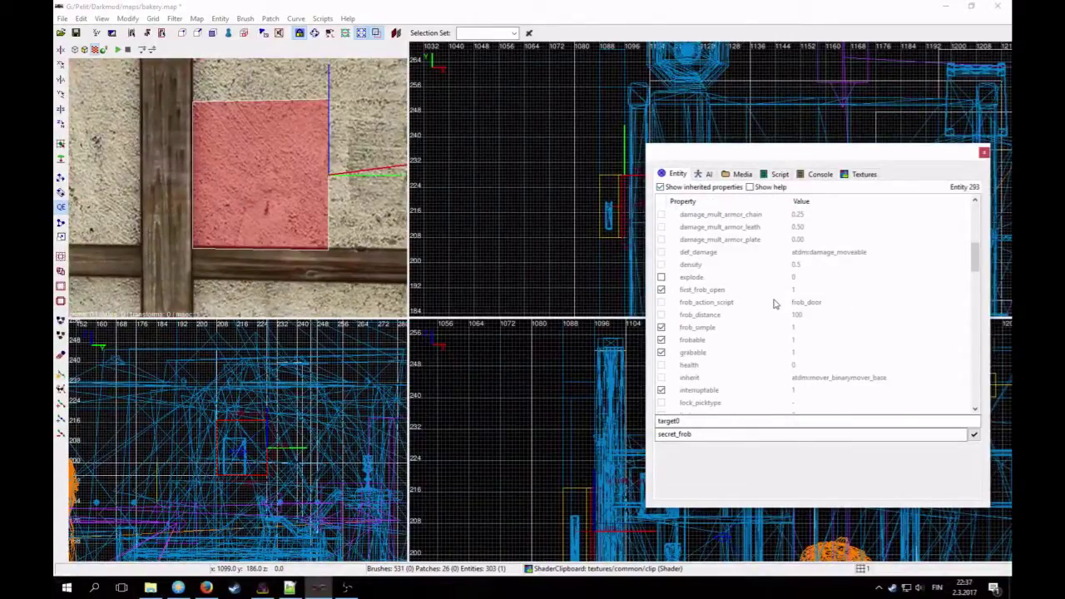
scroll(773, 304, down, 6)
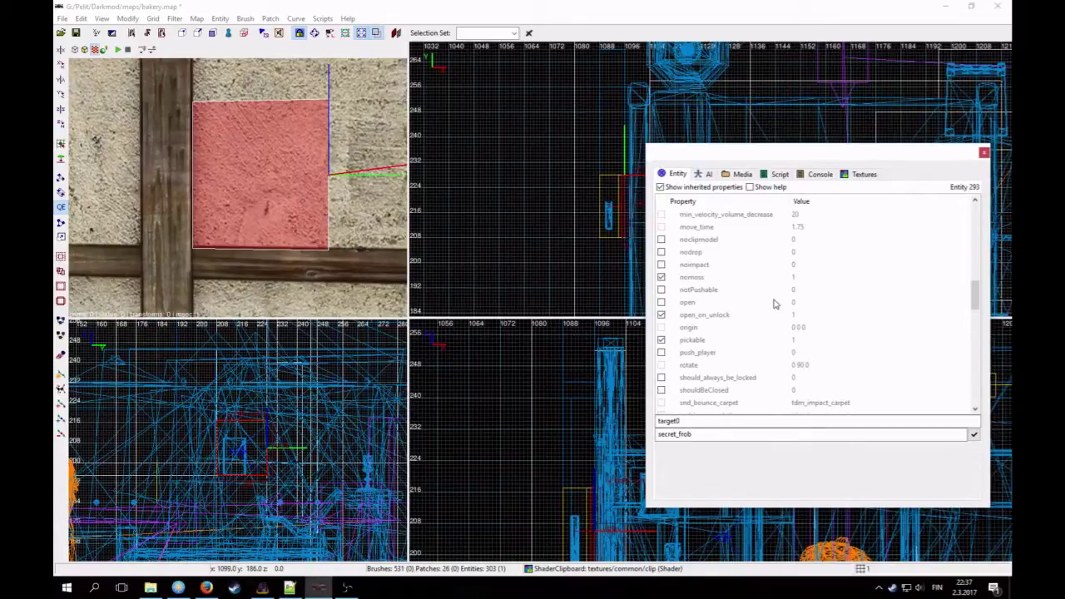
scroll(773, 304, down, 2)
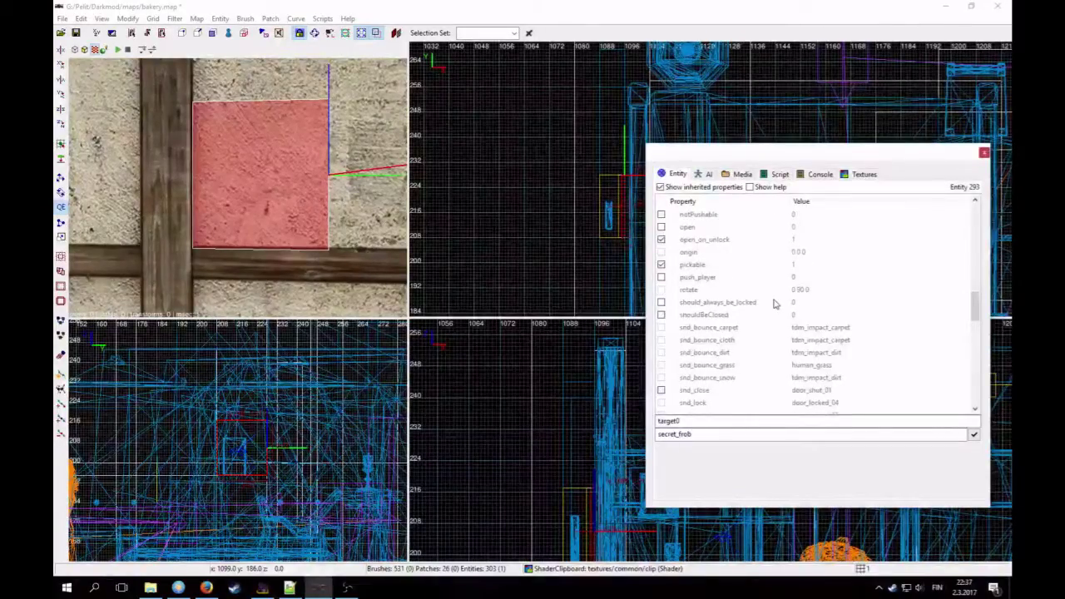
scroll(713, 293, up, 2)
scroll(716, 293, up, 2)
click(721, 239)
scroll(738, 312, down, 2)
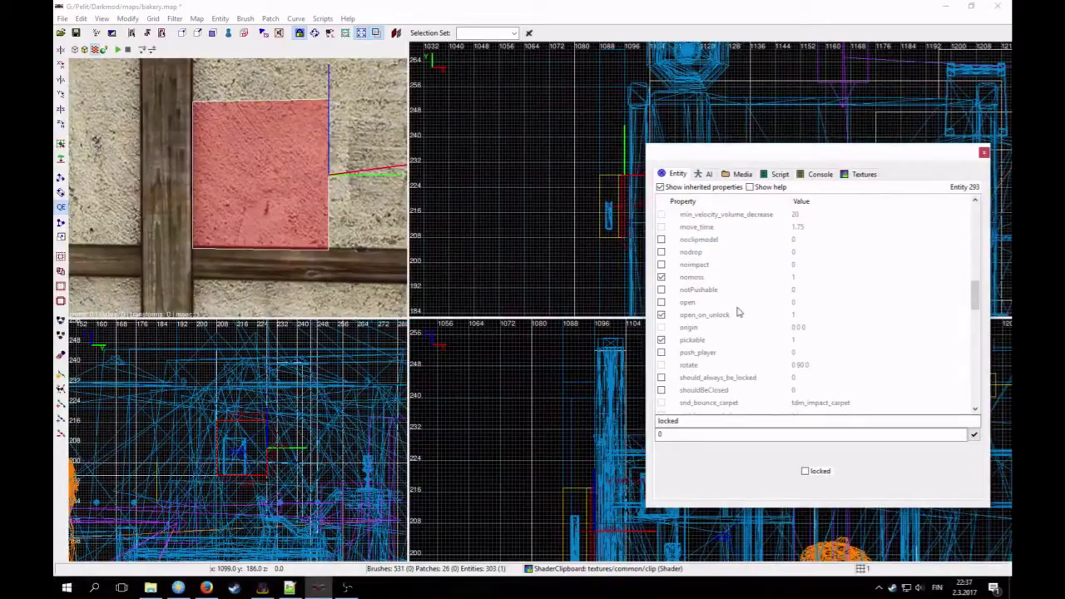
scroll(738, 312, down, 4)
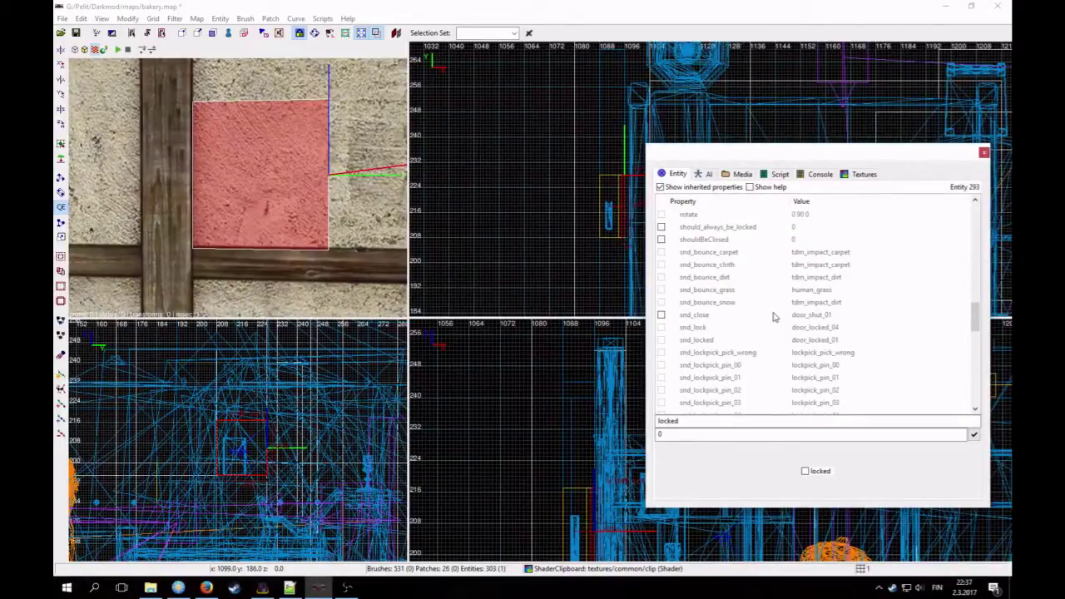
Step: Open the sound choices for the secret_box door's snd_open property and preview candidates such as door_open11 and door_open
scroll(770, 315, down, 7)
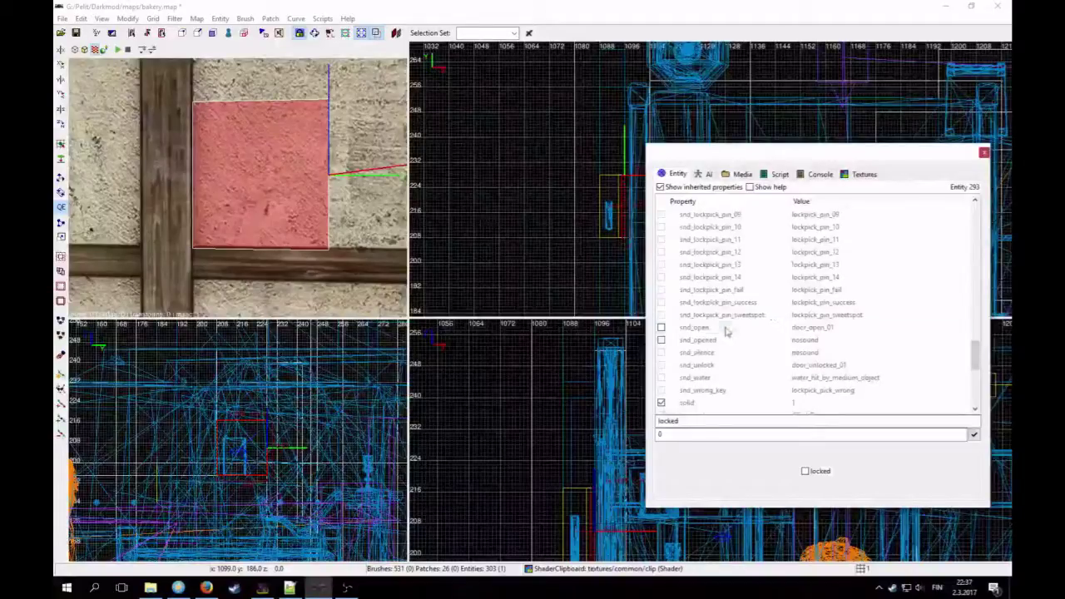
click(725, 330)
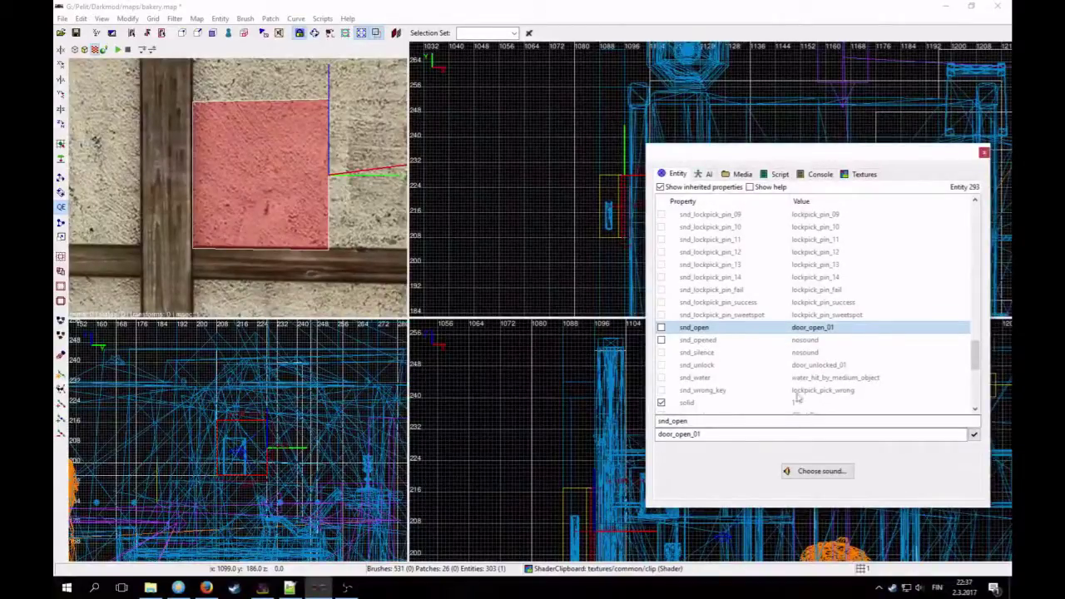
click(816, 471)
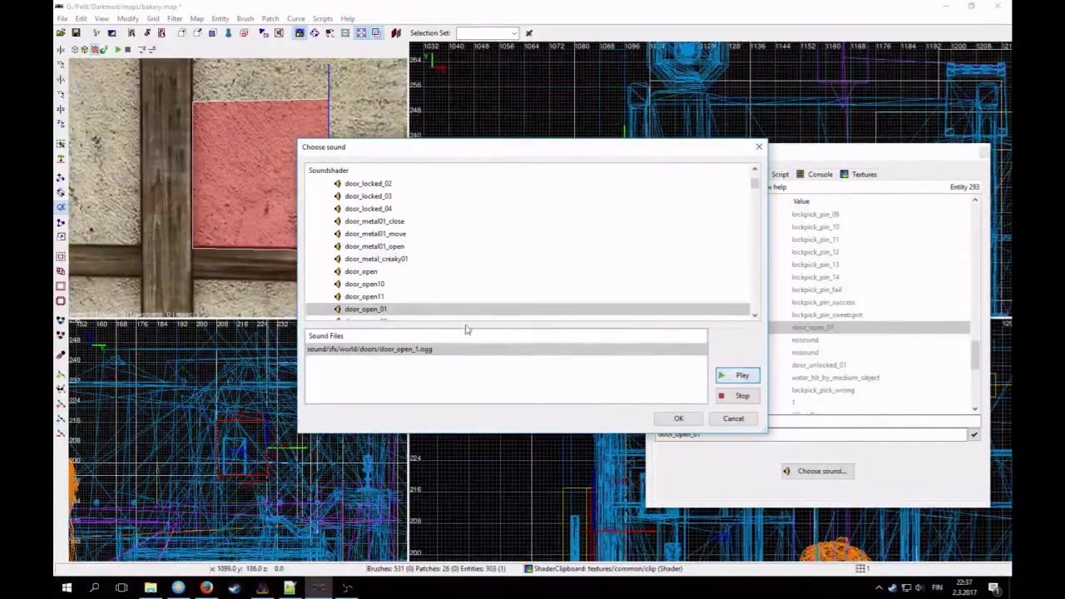
click(459, 298)
click(741, 375)
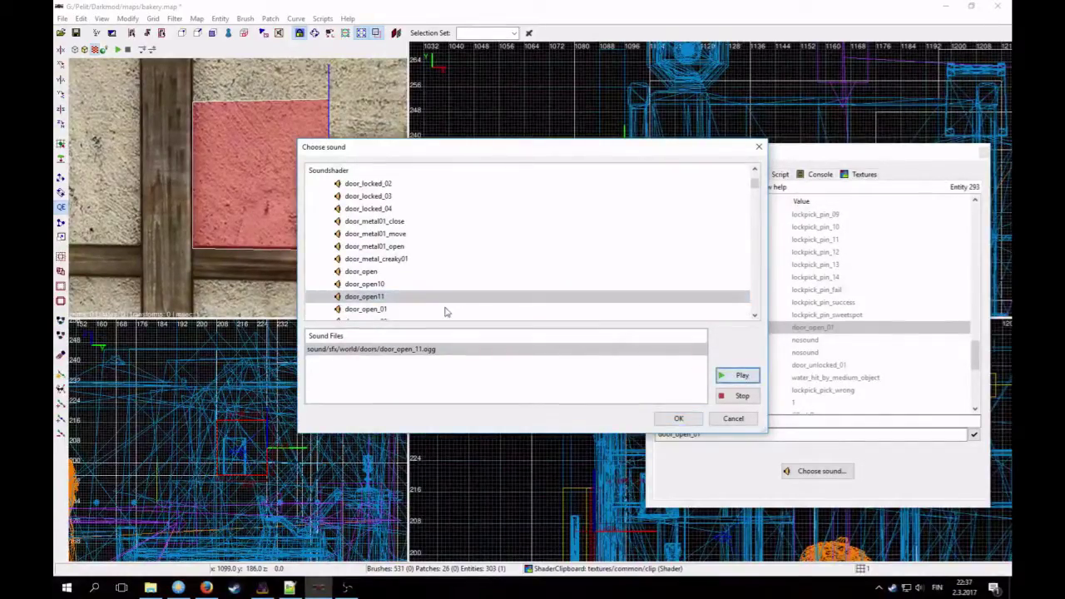
click(374, 275)
scroll(443, 296, up, 2)
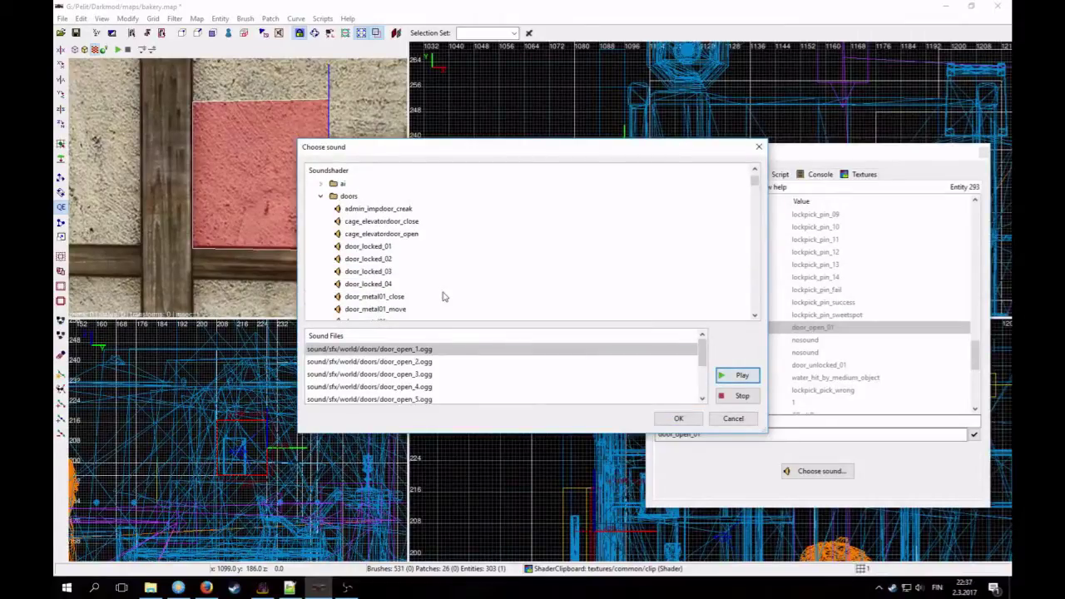
Step: Set the door's snd_open to chest_wood_open from sfx/world/containers, previewing its chest_open_2.ogg file first
scroll(421, 262, down, 12)
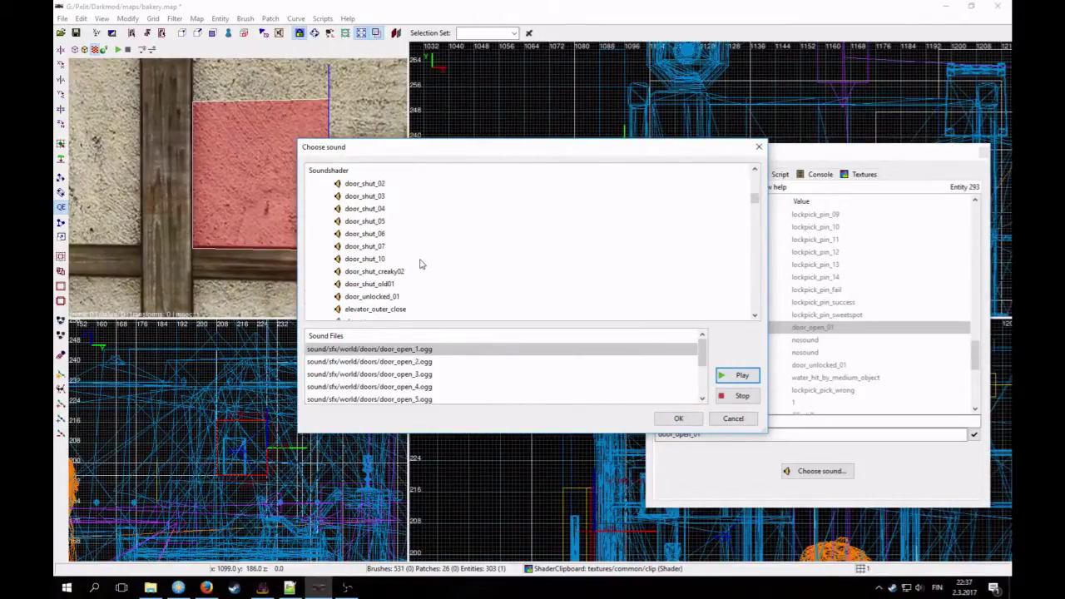
scroll(416, 263, up, 8)
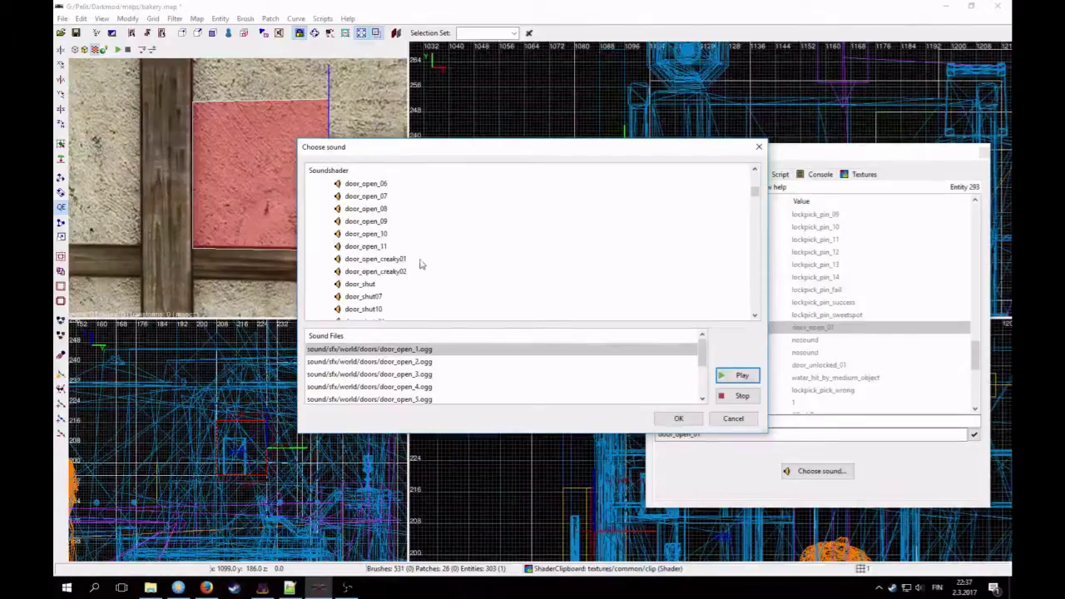
scroll(383, 260, up, 8)
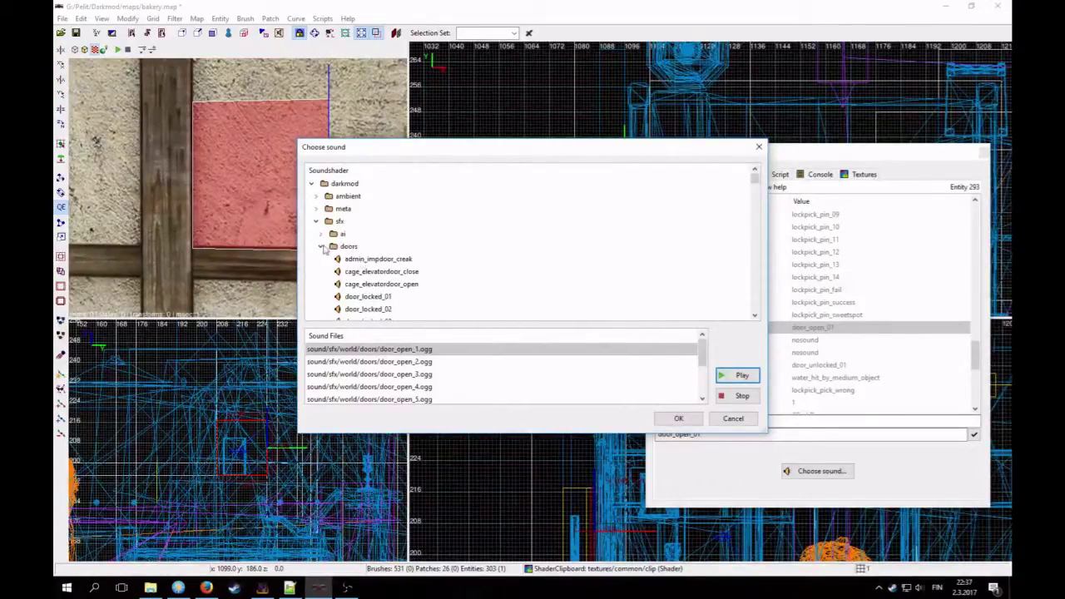
click(321, 247)
scroll(363, 277, down, 2)
scroll(349, 264, up, 2)
scroll(378, 271, down, 1)
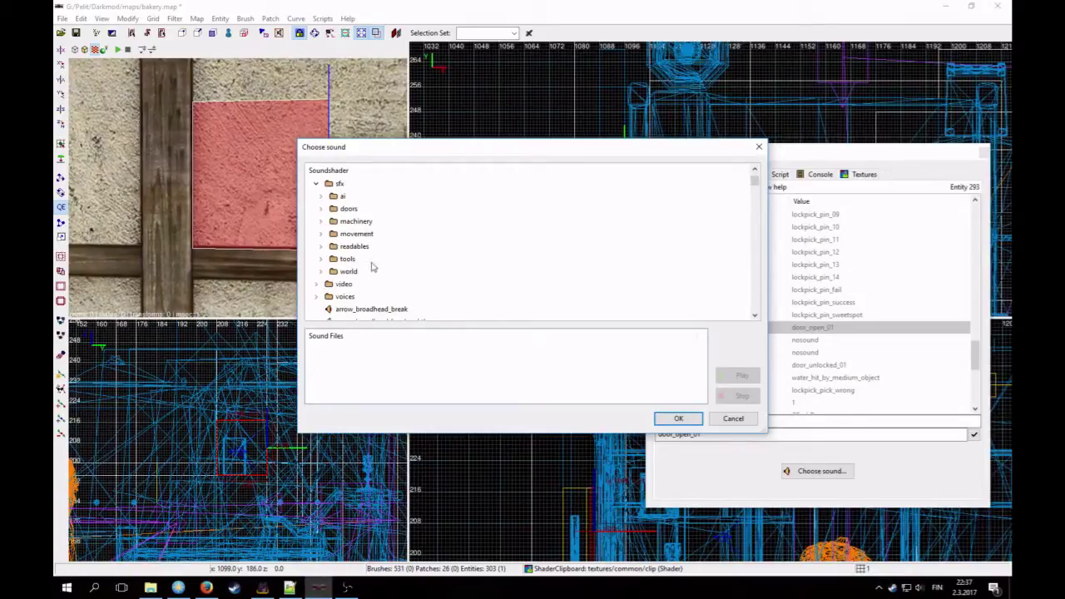
click(321, 271)
click(326, 283)
scroll(398, 268, down, 1)
click(402, 284)
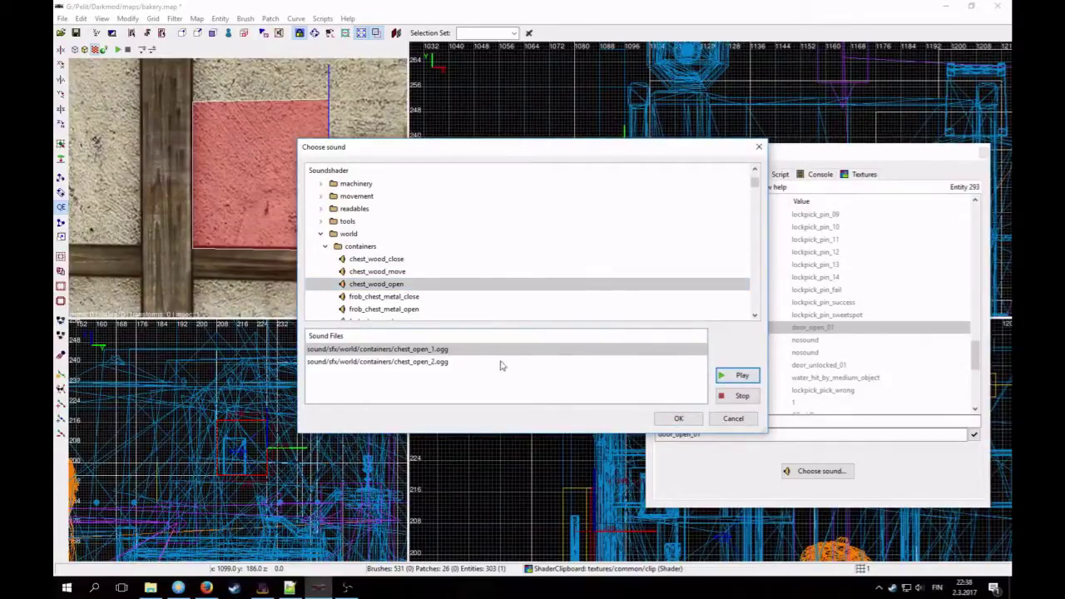
click(438, 363)
click(741, 375)
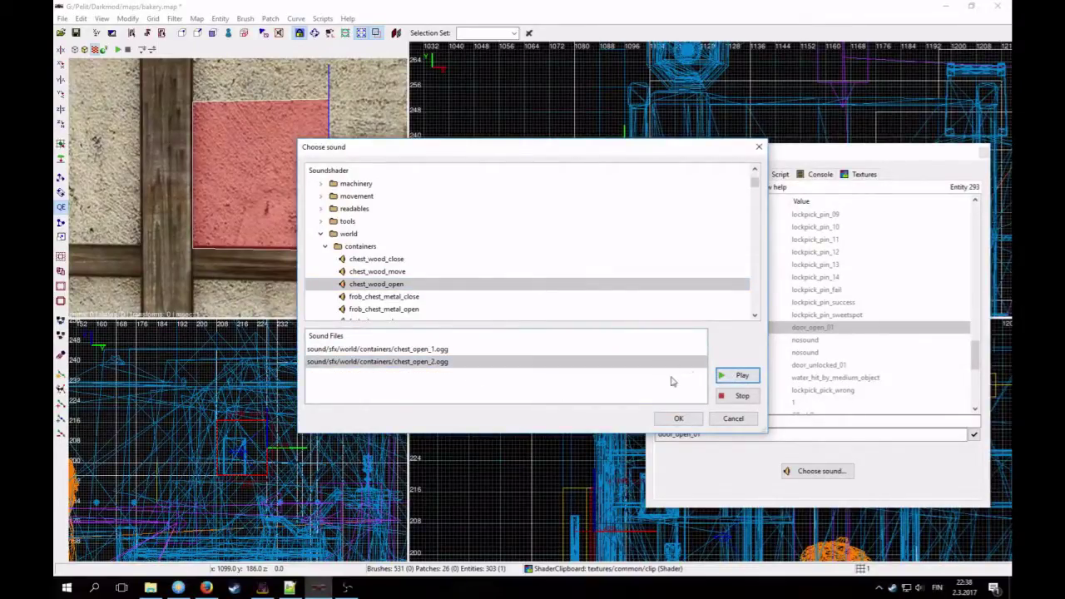
click(672, 417)
Step: Set the door's snd_close to chest_wood_close from sfx/world/containers and deselect the door
scroll(720, 359, down, 2)
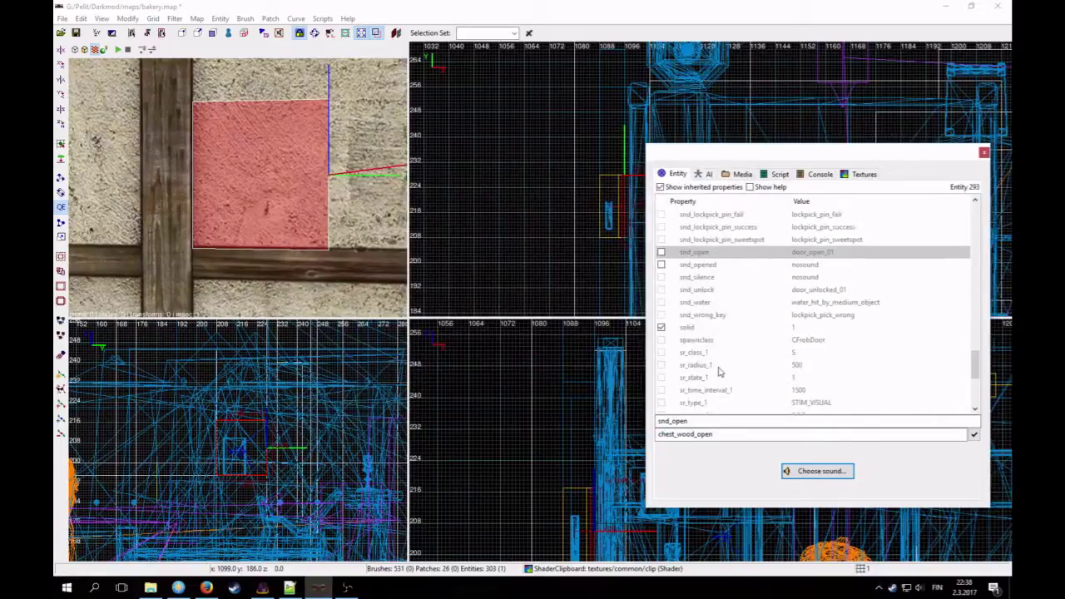
scroll(721, 349, up, 9)
click(716, 315)
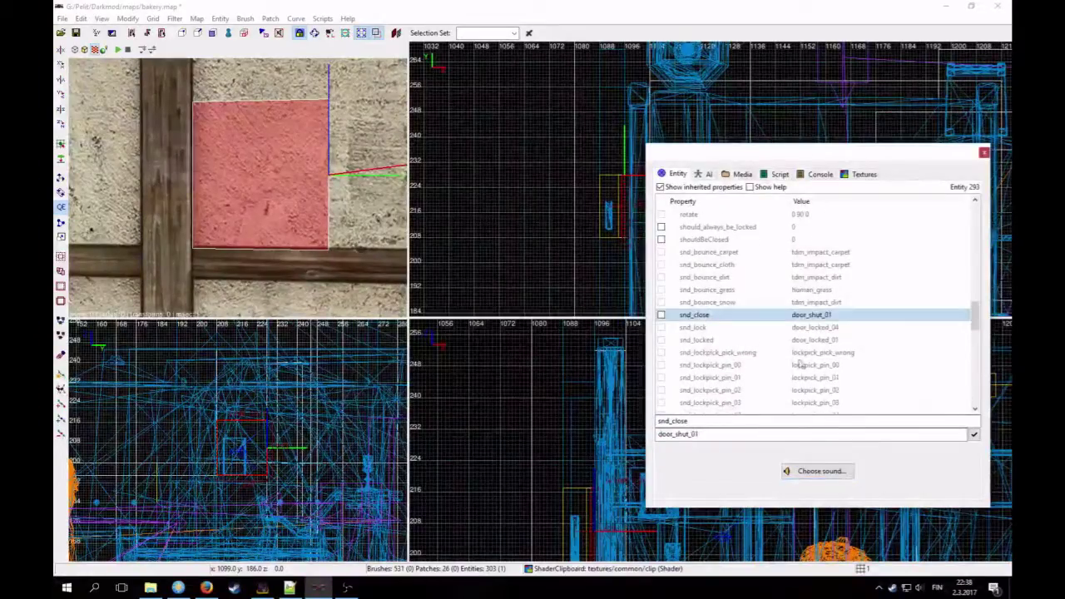
click(817, 471)
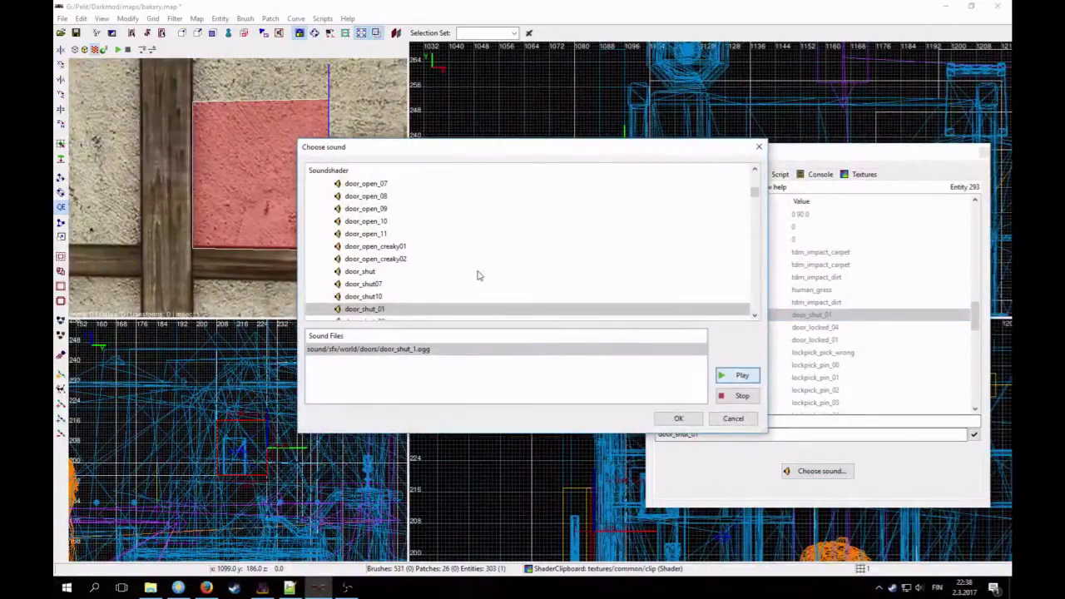
scroll(474, 274, up, 6)
click(321, 222)
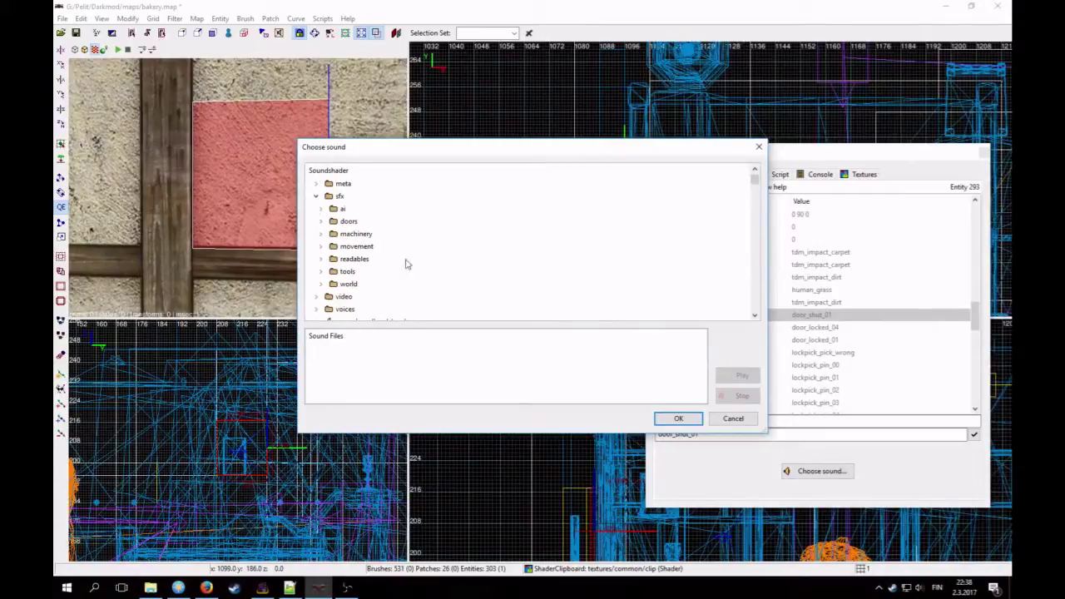
click(321, 284)
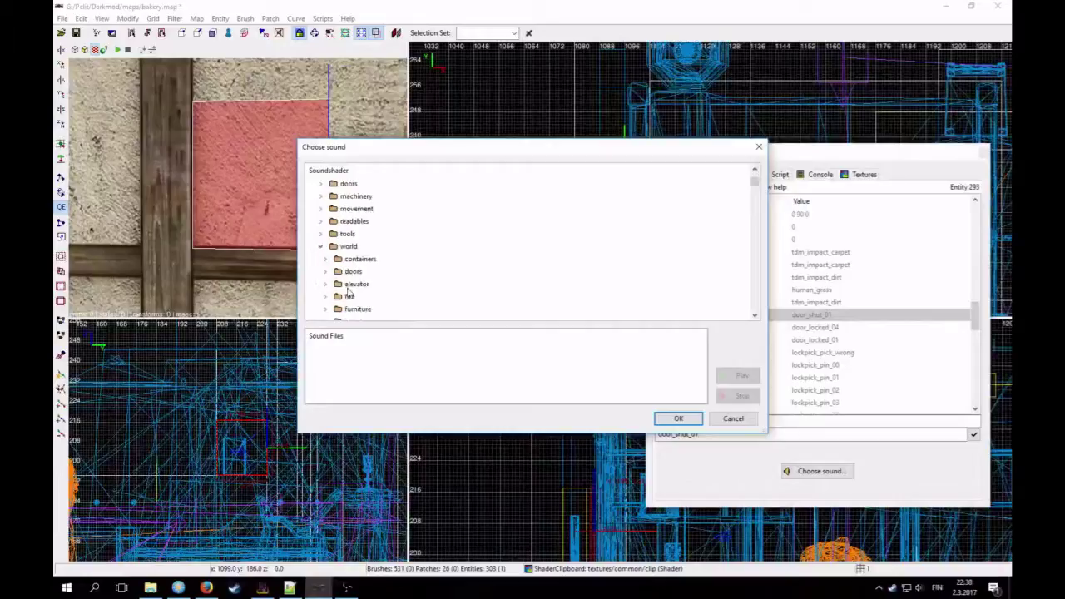
click(326, 259)
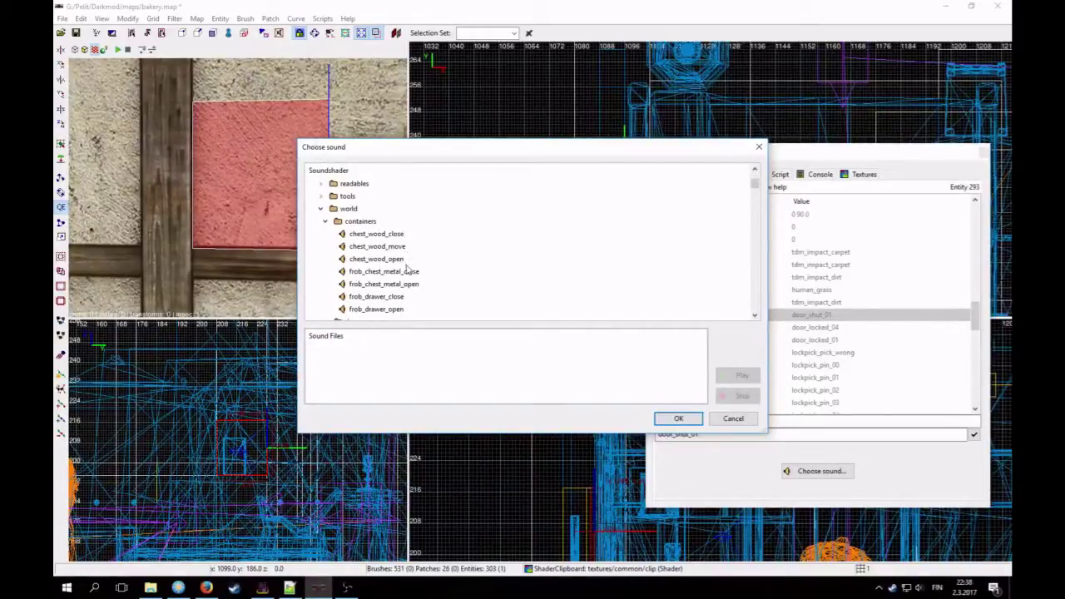
click(376, 234)
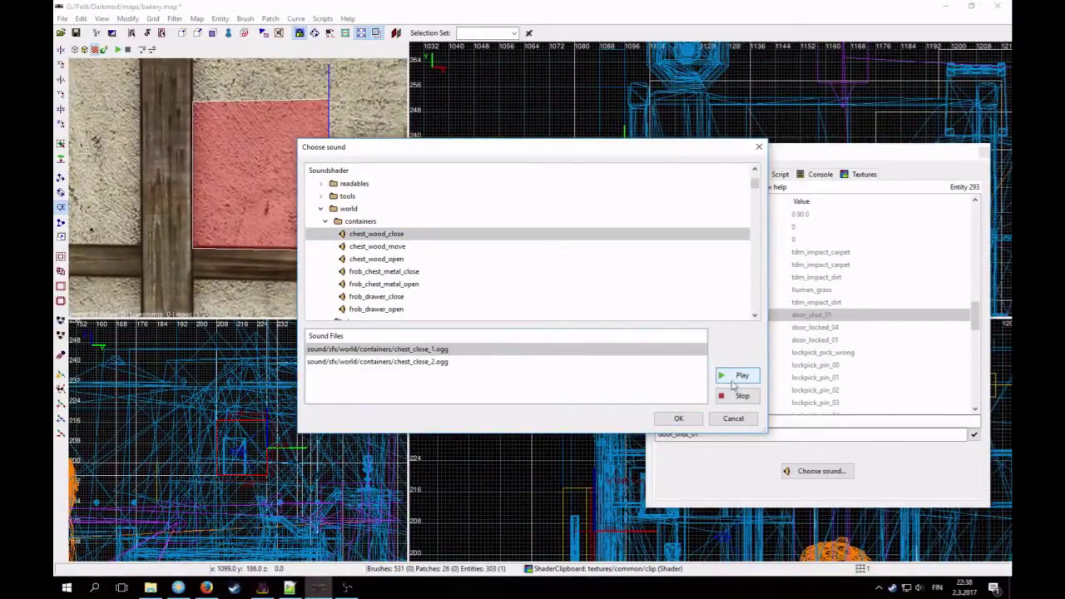
click(679, 419)
right_click(278, 198)
key(Escape)
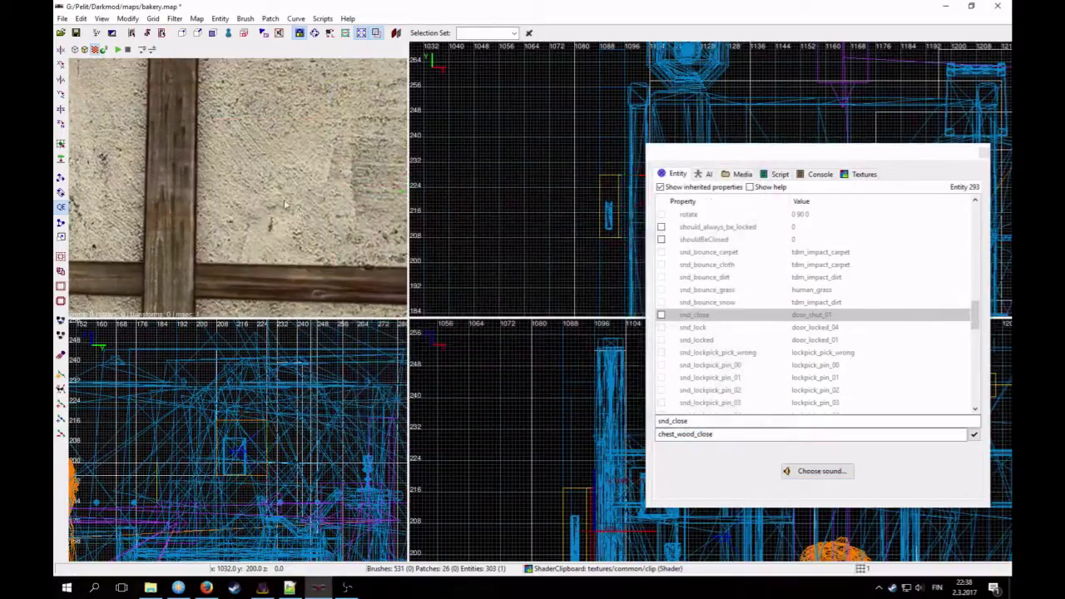
right_click(285, 202)
key(Up)
key(Up)
right_click(306, 212)
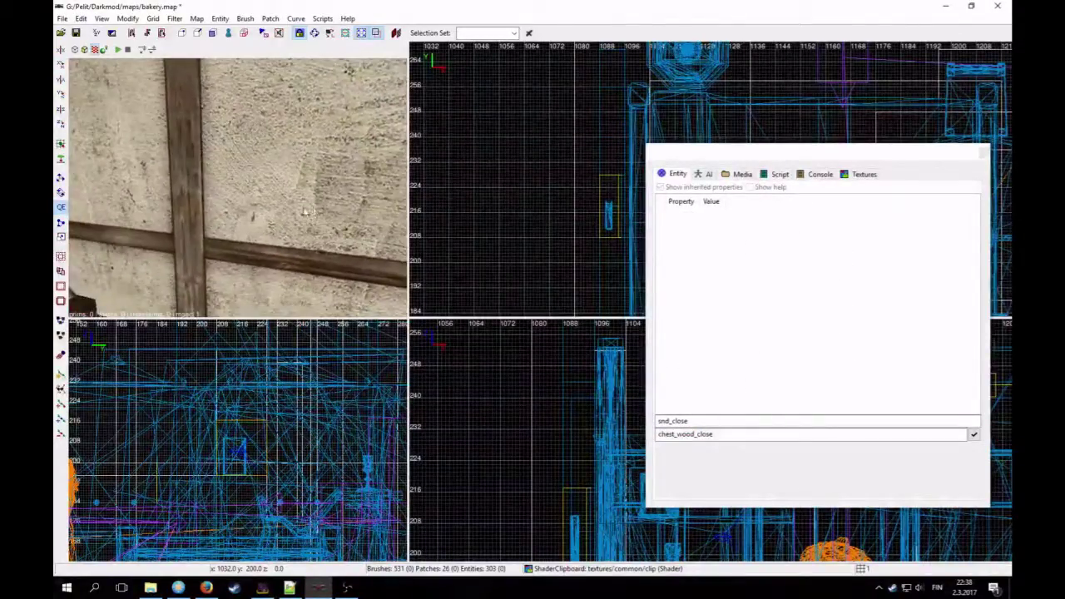
Step: Close the entity inspector, delete the leftover desk standing outside the bakery building, and save the map
click(985, 153)
key(ctrl+s)
right_click(110, 133)
key(Up)
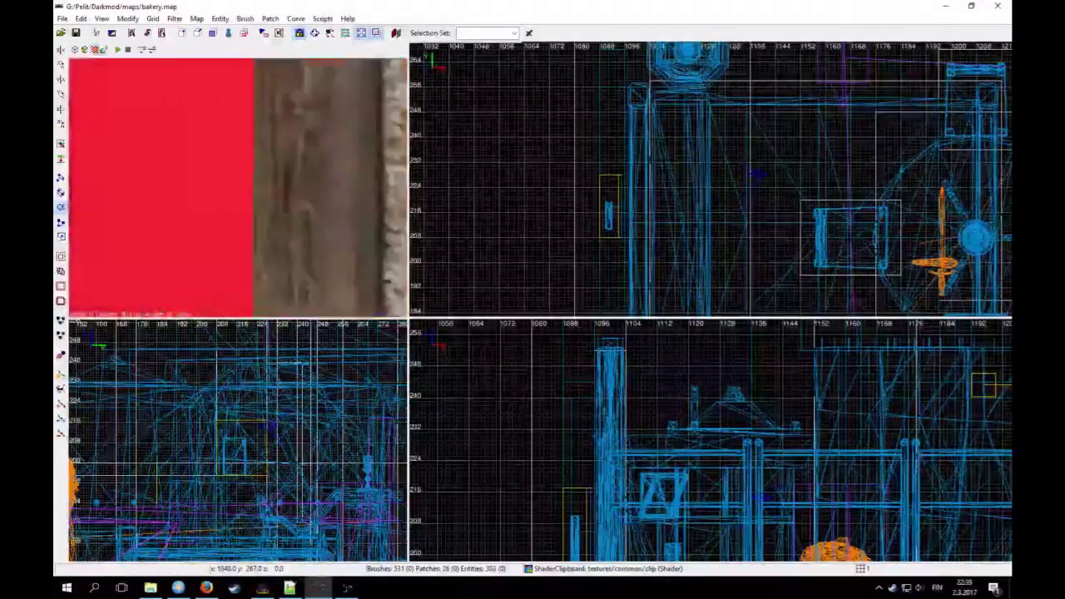
key(Up)
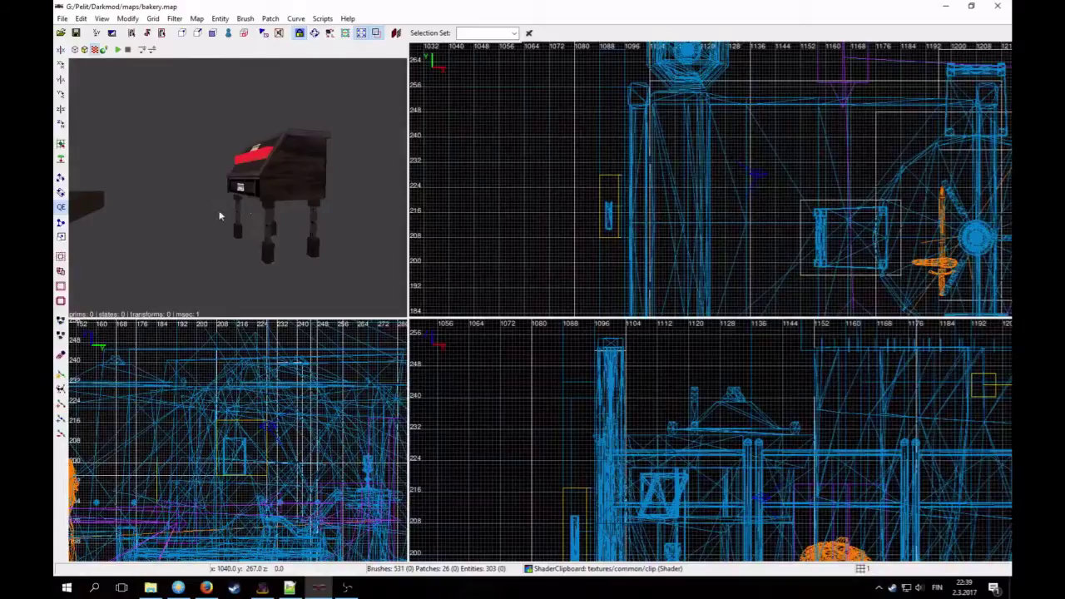
key(4)
scroll(753, 202, down, 13)
right_drag(713, 200, 651, 289)
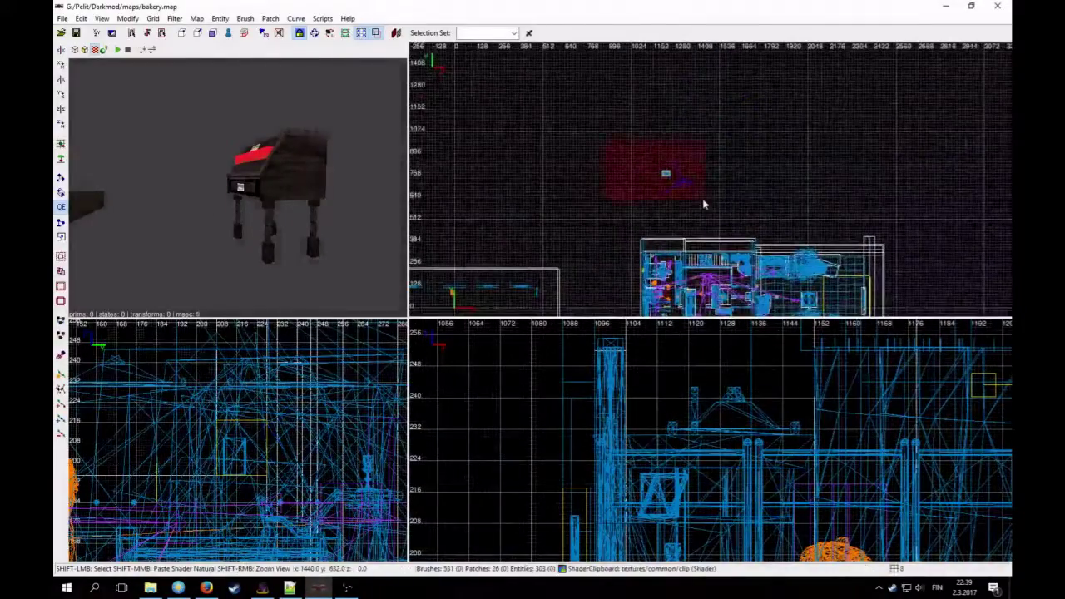
shift+click(668, 175)
key(Delete)
key(ctrl+s)
Step: Playtest the map in The Dark Mod: open the bedroom's hidden wall recess, take the recipe book and check the objectives
key(w)
key(w)
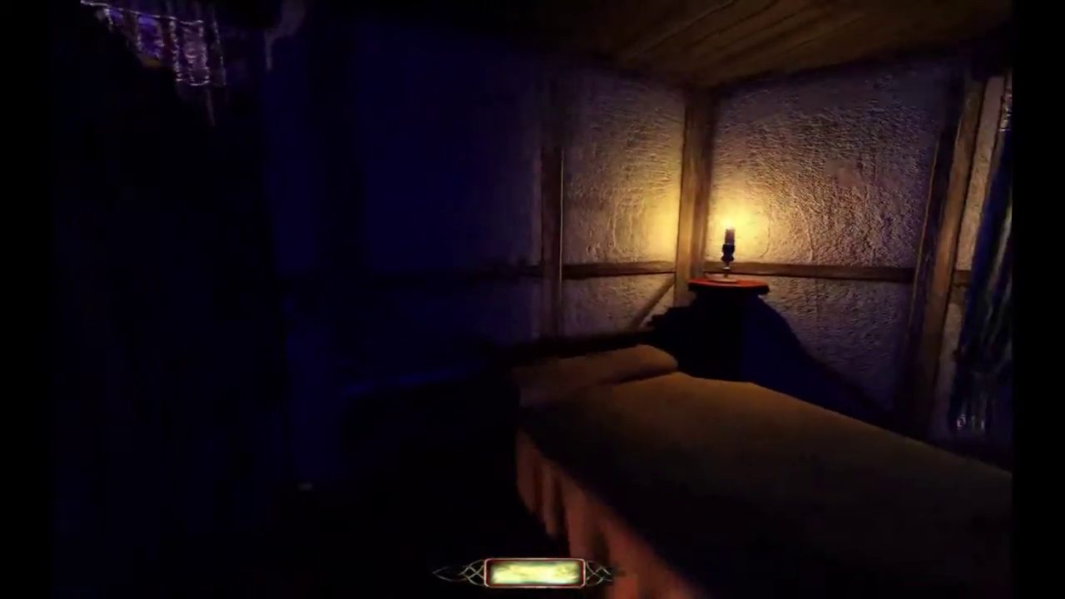
key(w)
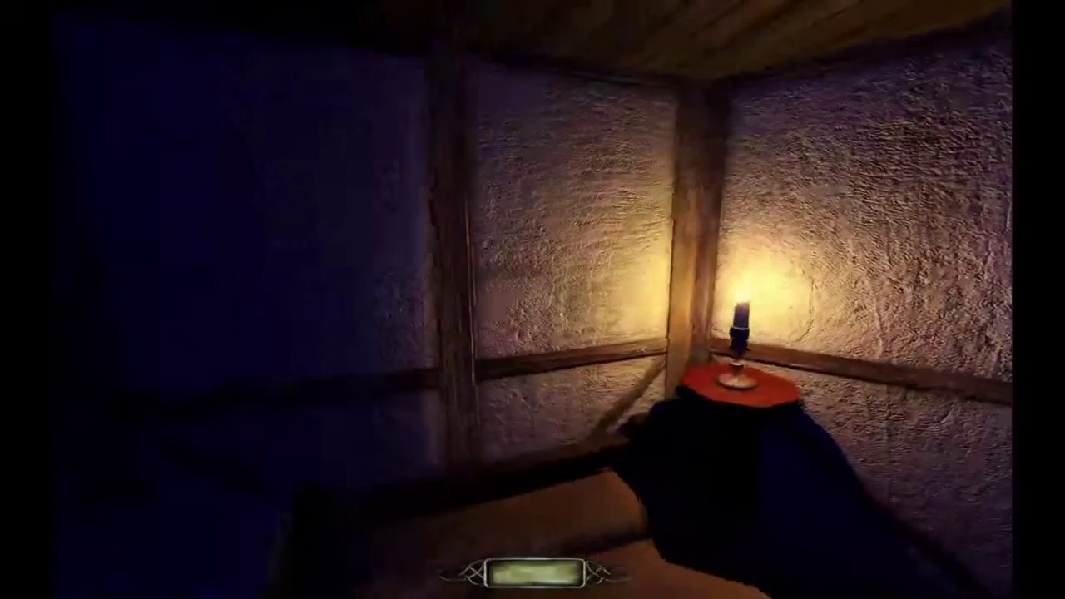
key(w)
key(s)
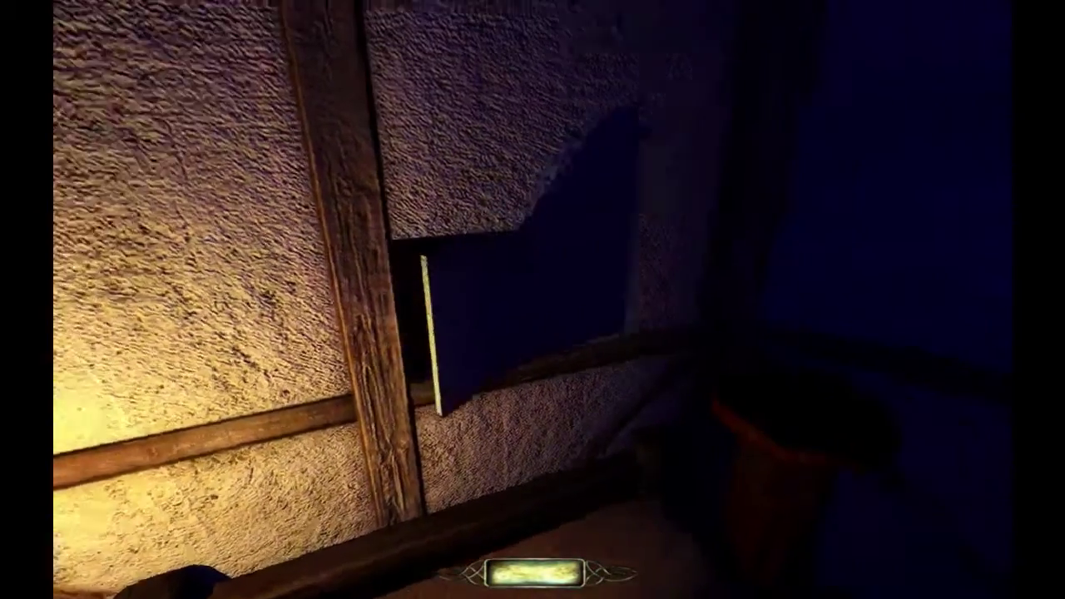
key(w)
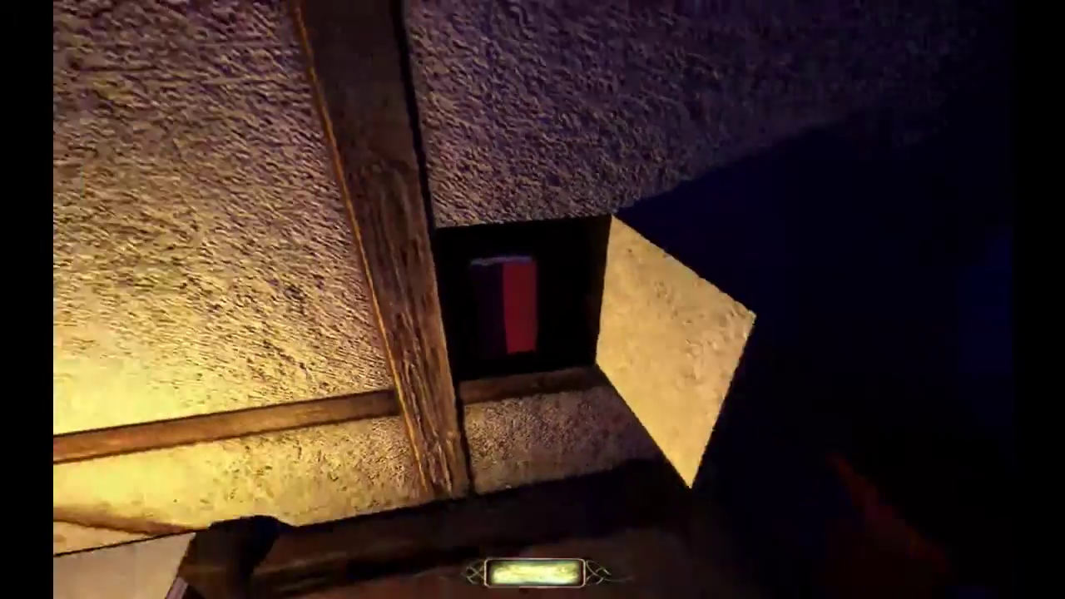
key(s)
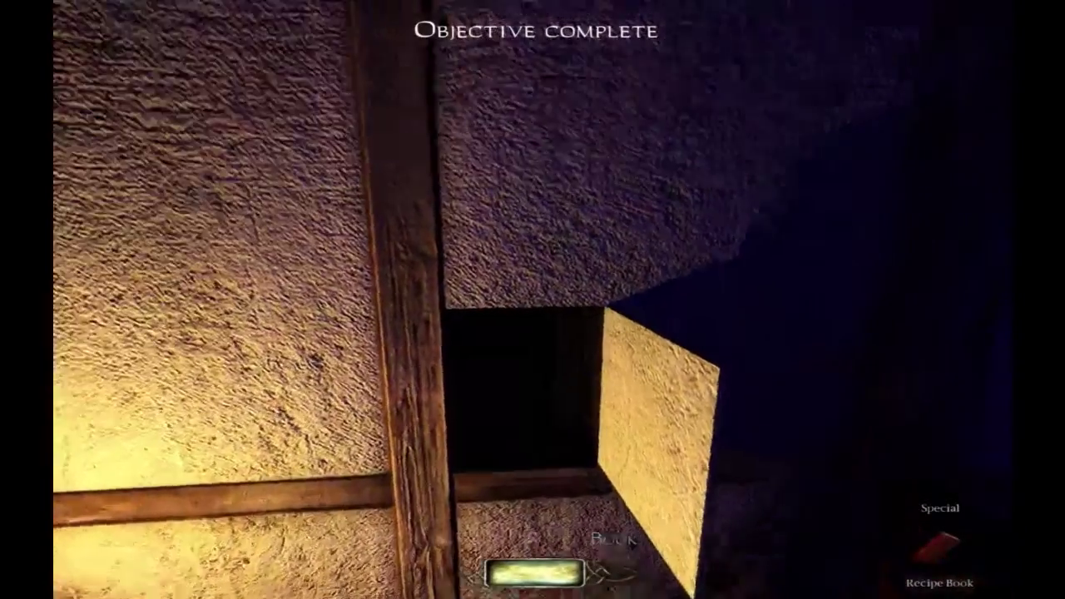
key(o)
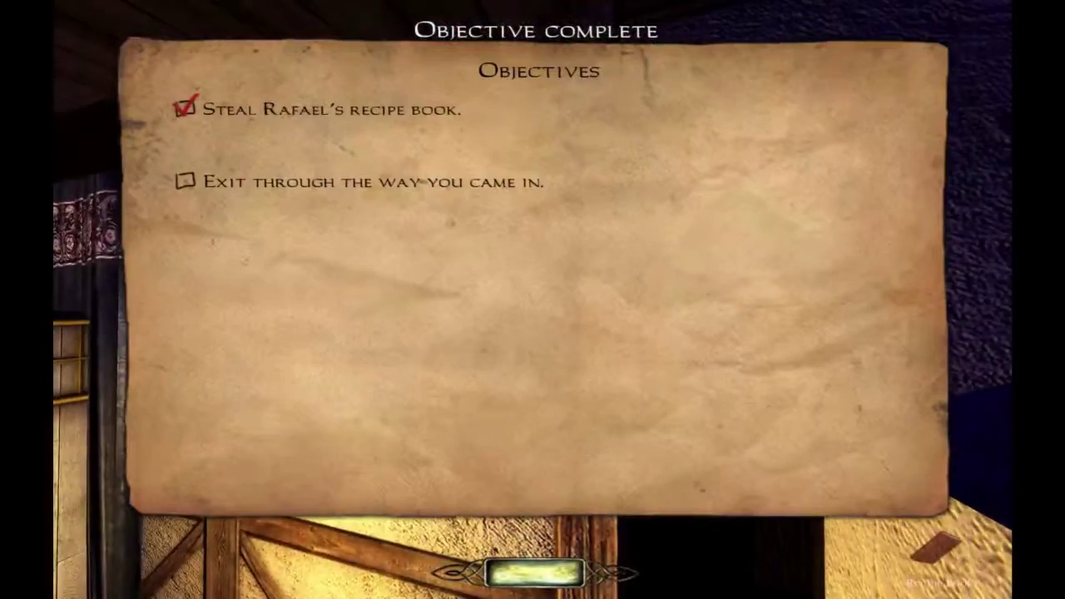
key(o)
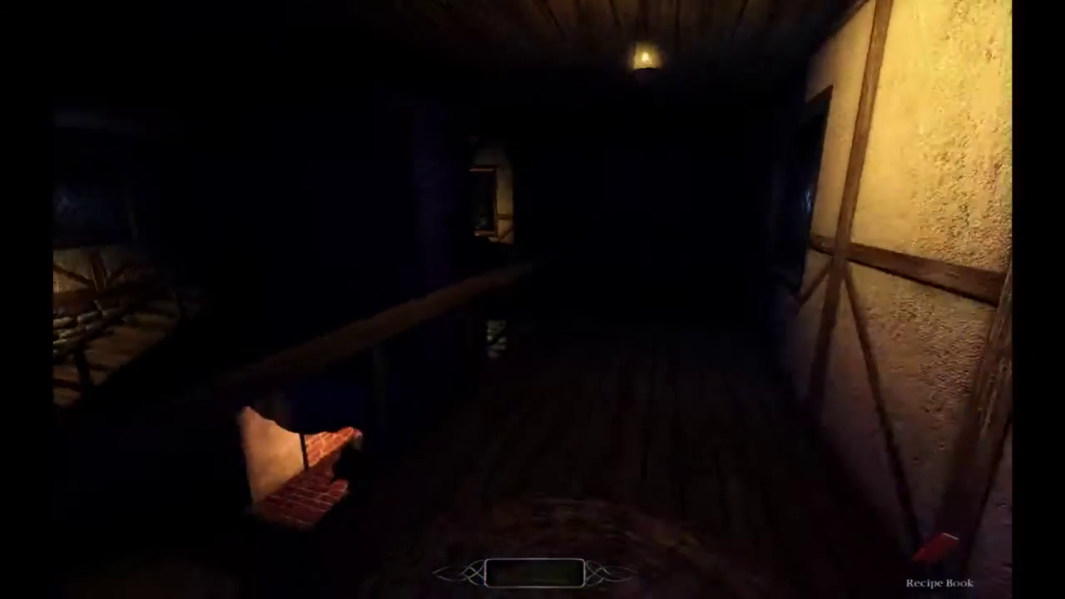
Step: Leave through the candlelit window to finish the mission and close the game with the console command quit
key(w)
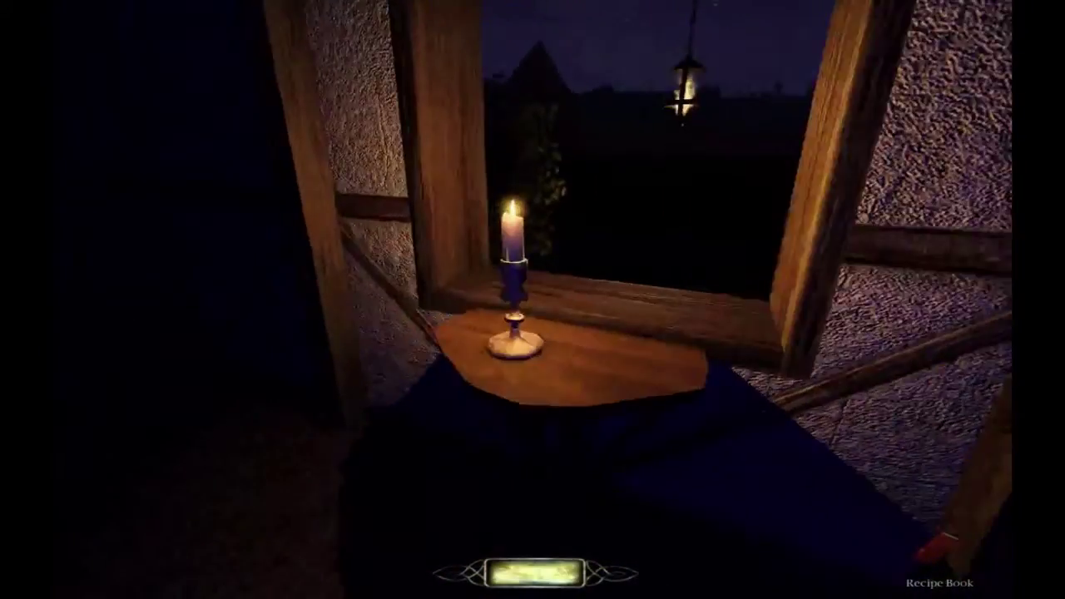
right_click(533, 299)
right_click(532, 299)
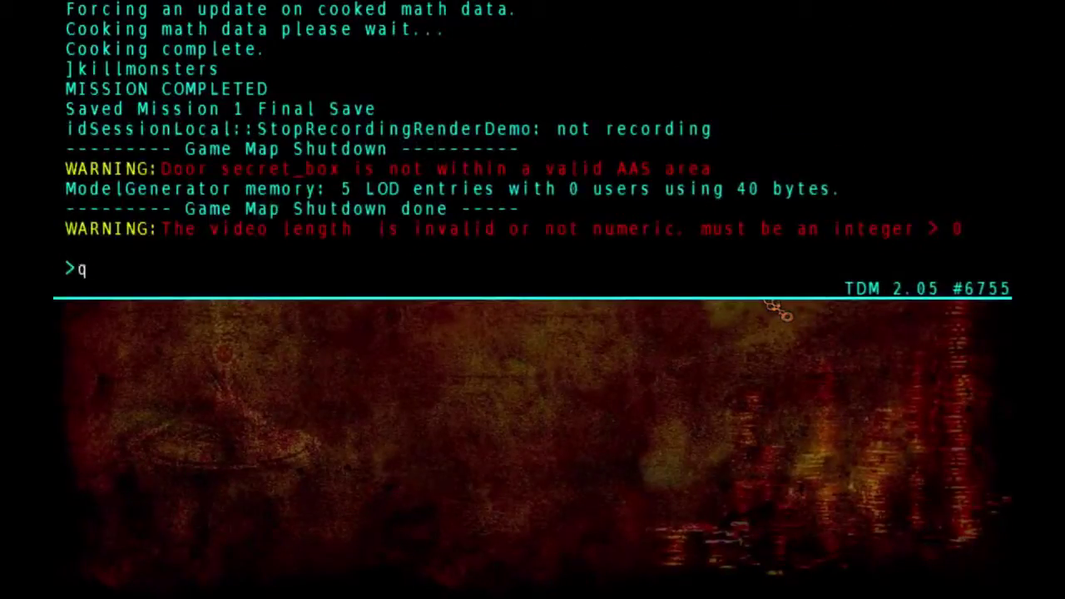
text(quit)
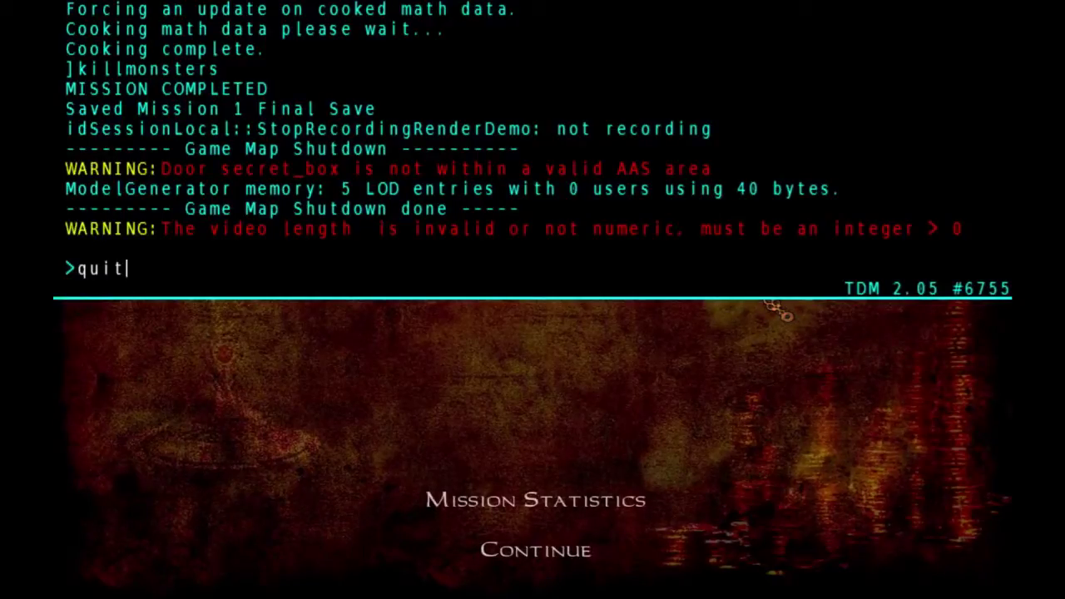
key(Return)
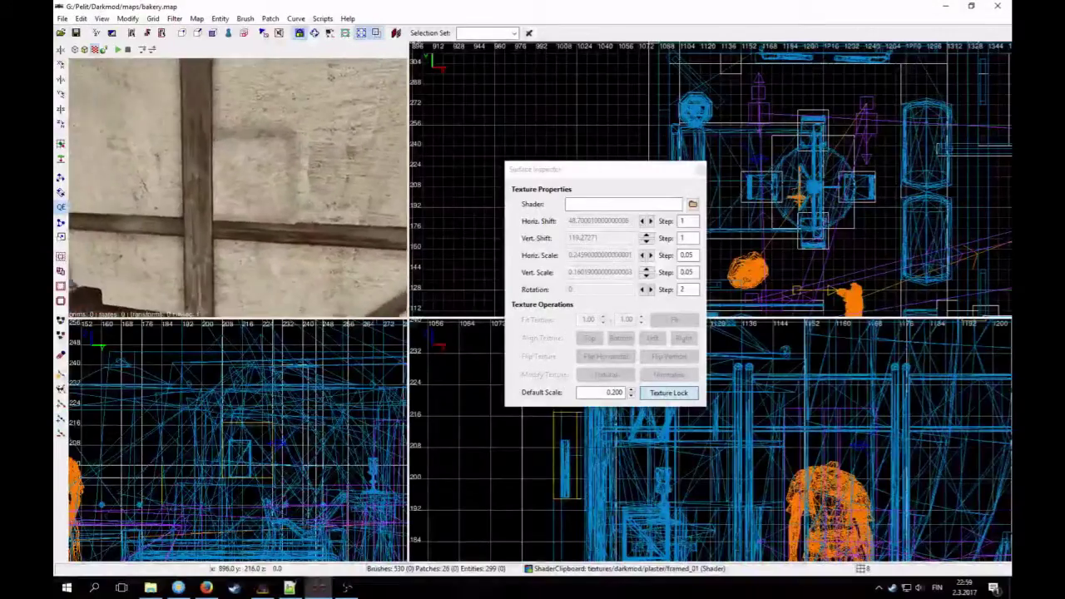
Step: Copy the shader of the wall face beside the secret door and show it in the media browser
right_click(281, 206)
shift+click(308, 171)
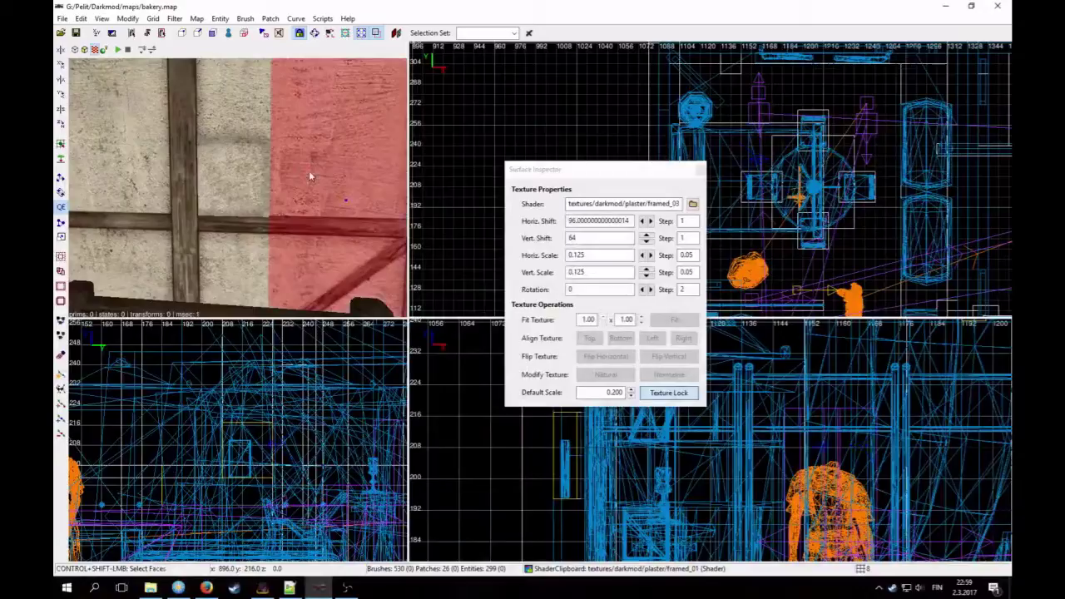
click(81, 18)
click(129, 203)
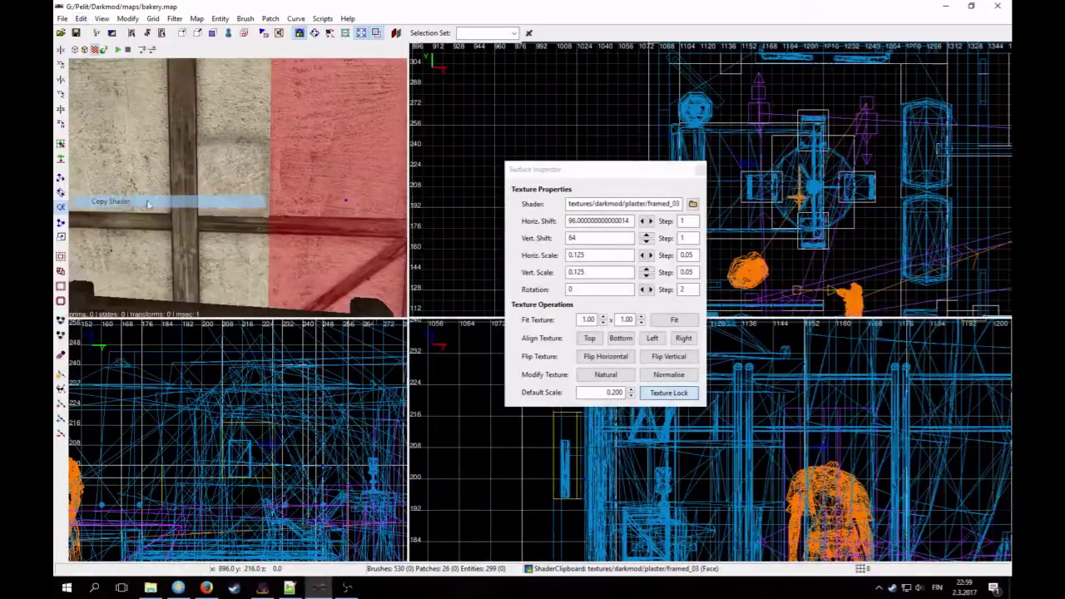
key(Escape)
key(n)
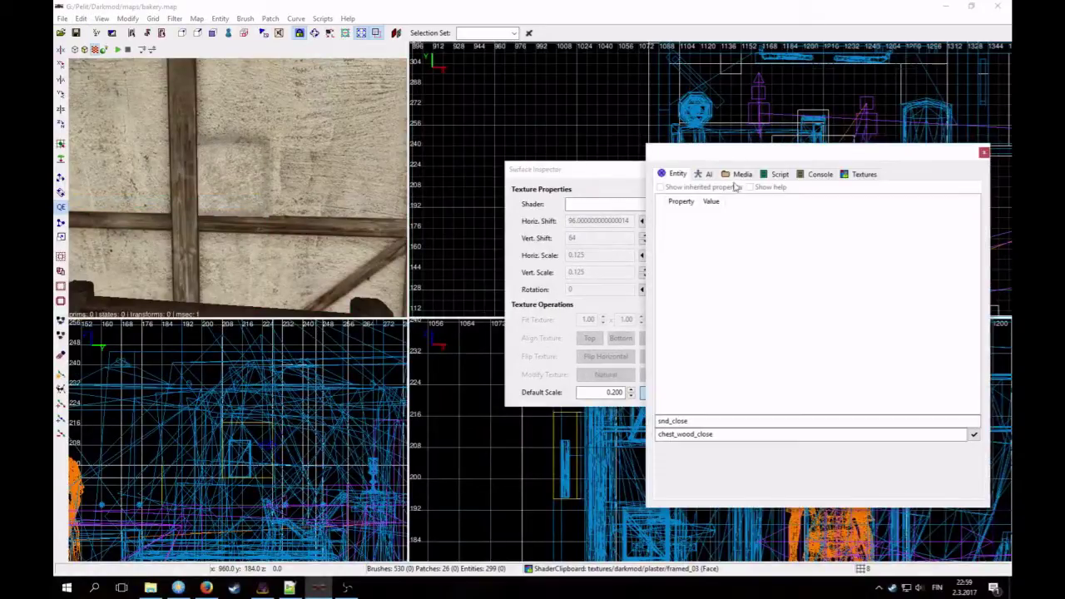
click(732, 177)
Step: Read through the shader definition of textures/darkmod/plaster/framed_03 and close the open inspectors
right_click(709, 251)
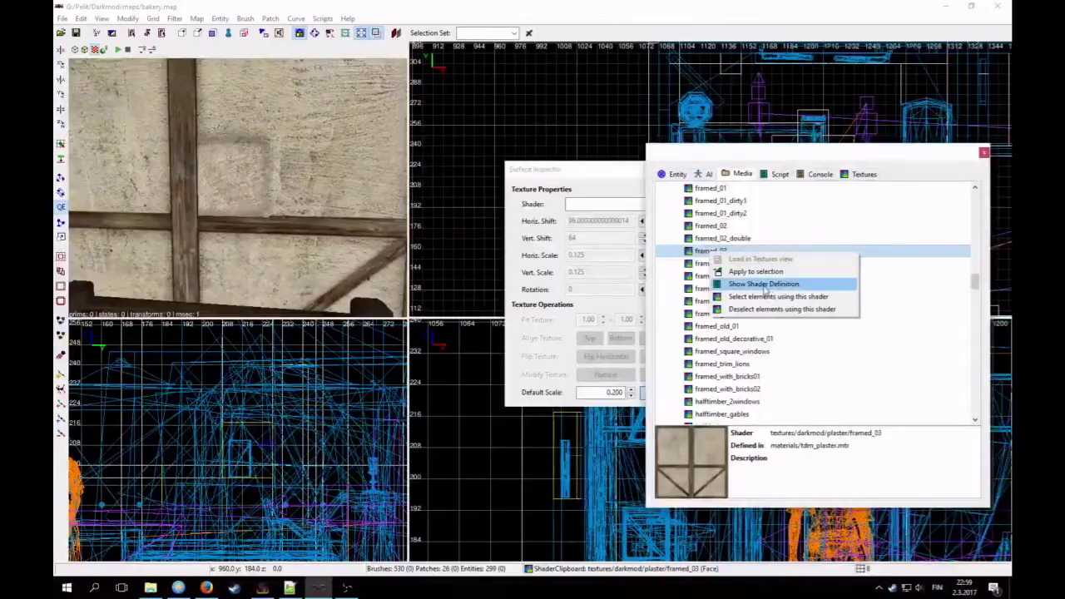
click(748, 283)
scroll(528, 258, down, 2)
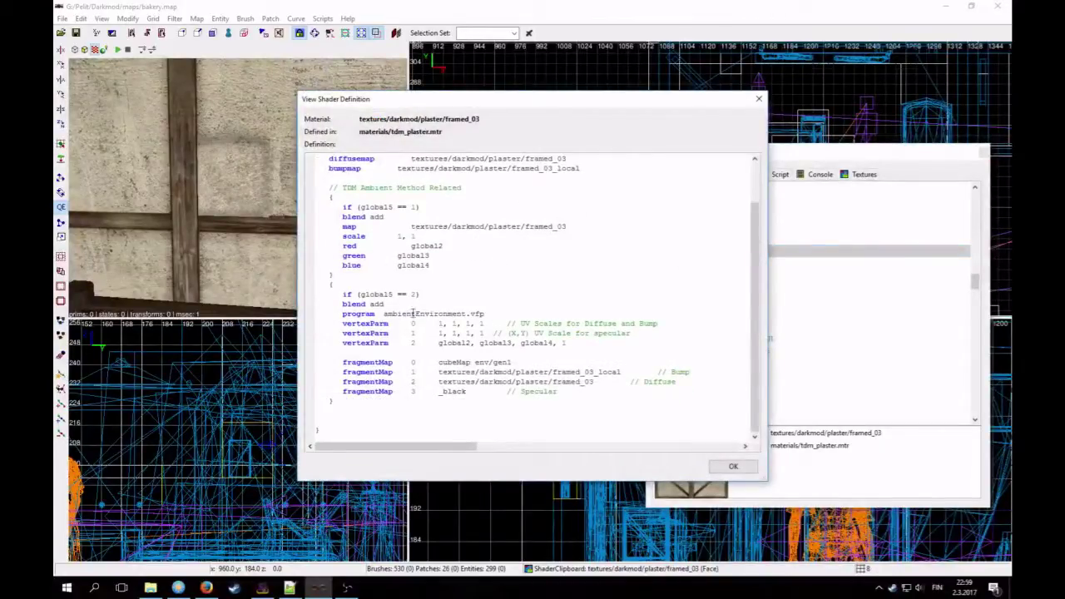
scroll(450, 308, up, 2)
click(758, 101)
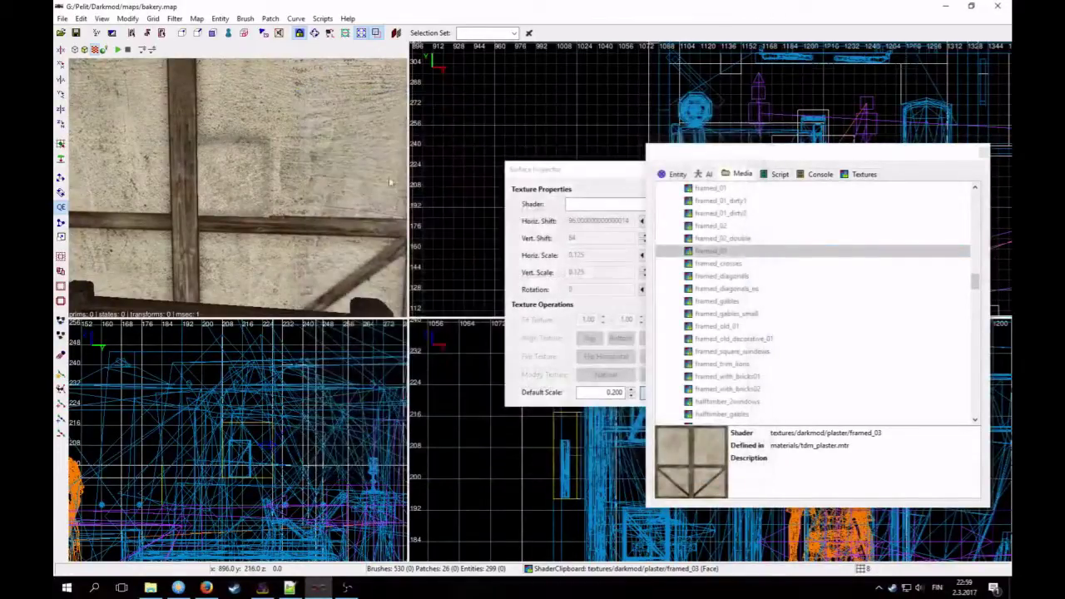
click(977, 158)
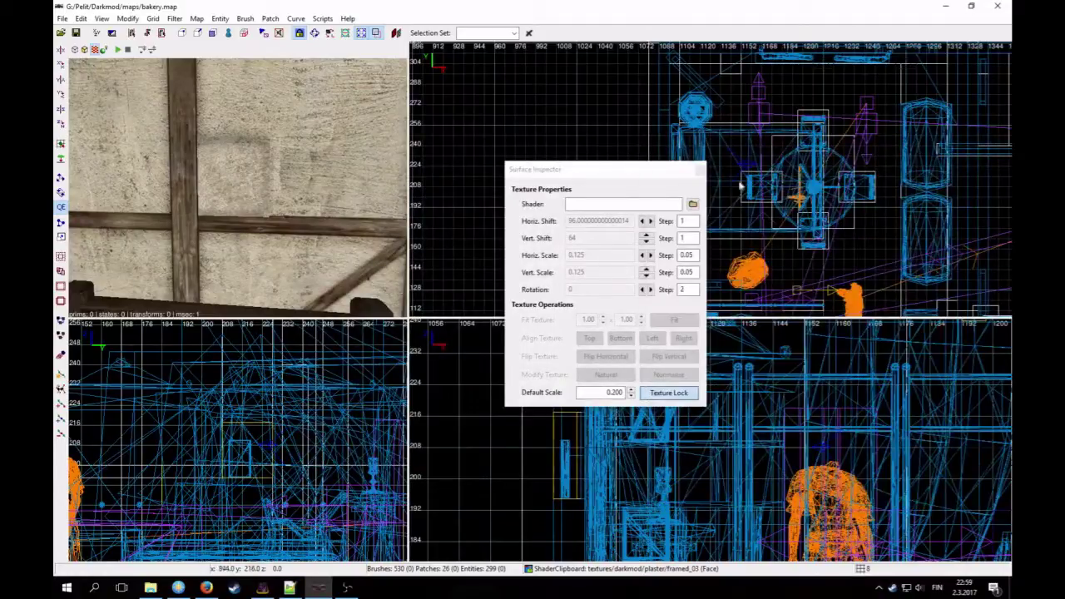
click(700, 170)
Step: Filter clip textures out of the map views
right_click(400, 129)
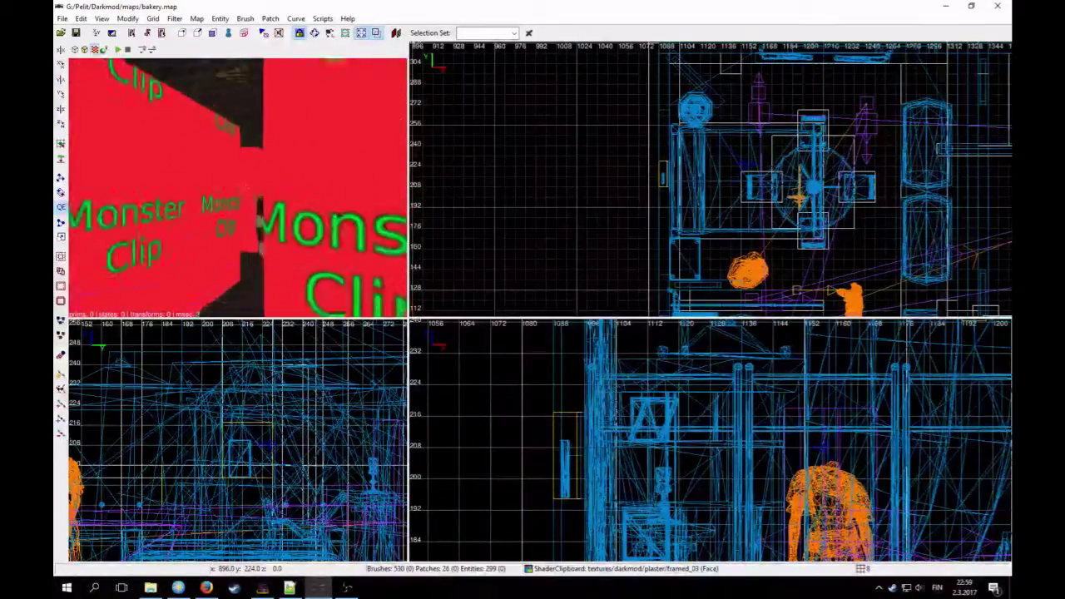
click(175, 18)
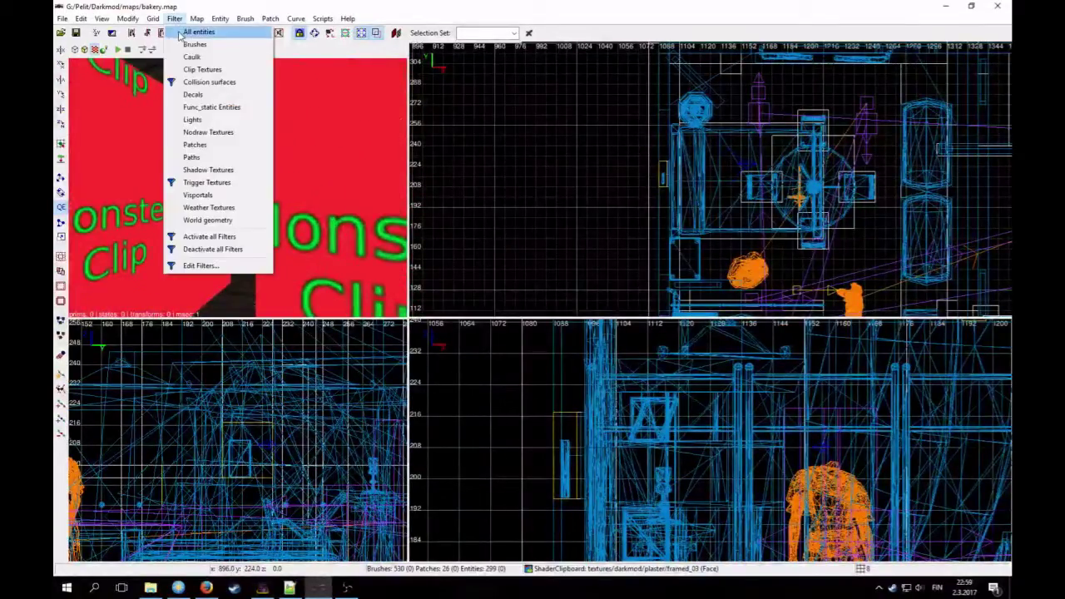
click(196, 71)
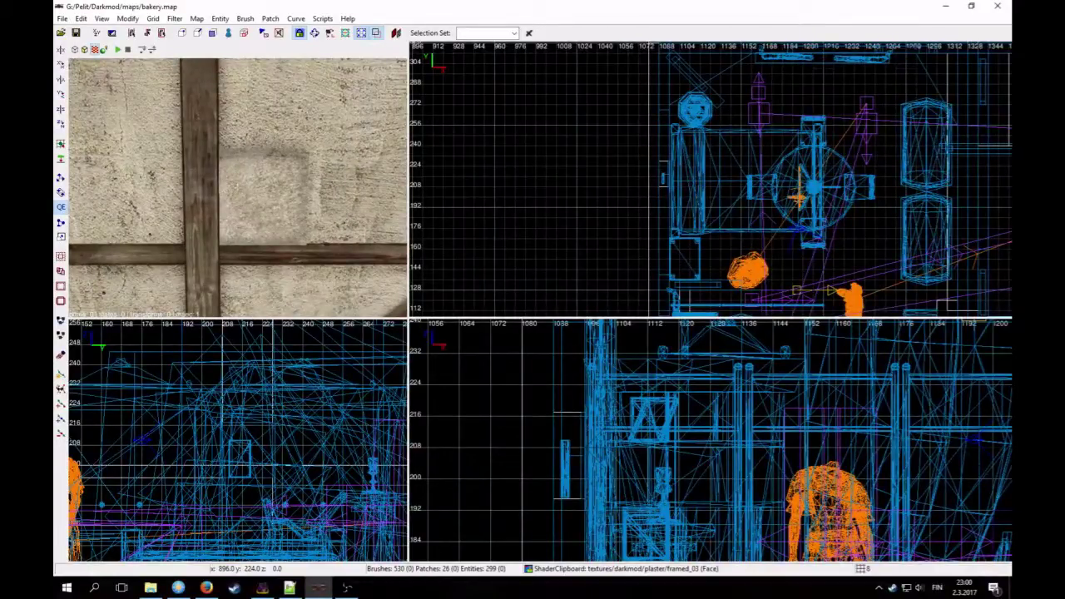
Step: Examine how the secret door's plaster matches the surrounding wall and beams, from near and far
key(Down)
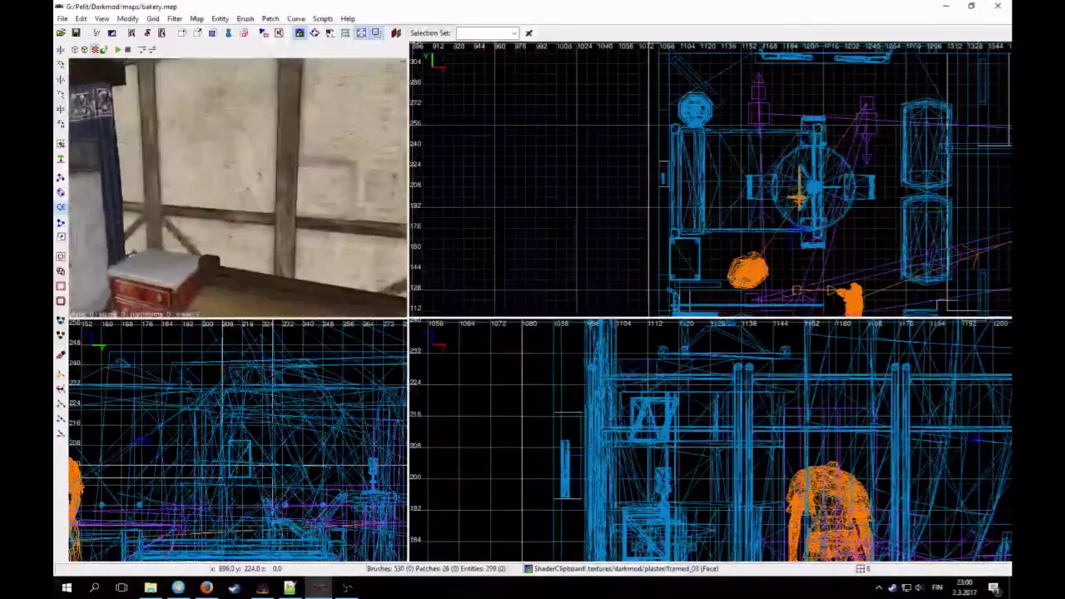
key(Up)
key(Left)
key(Up)
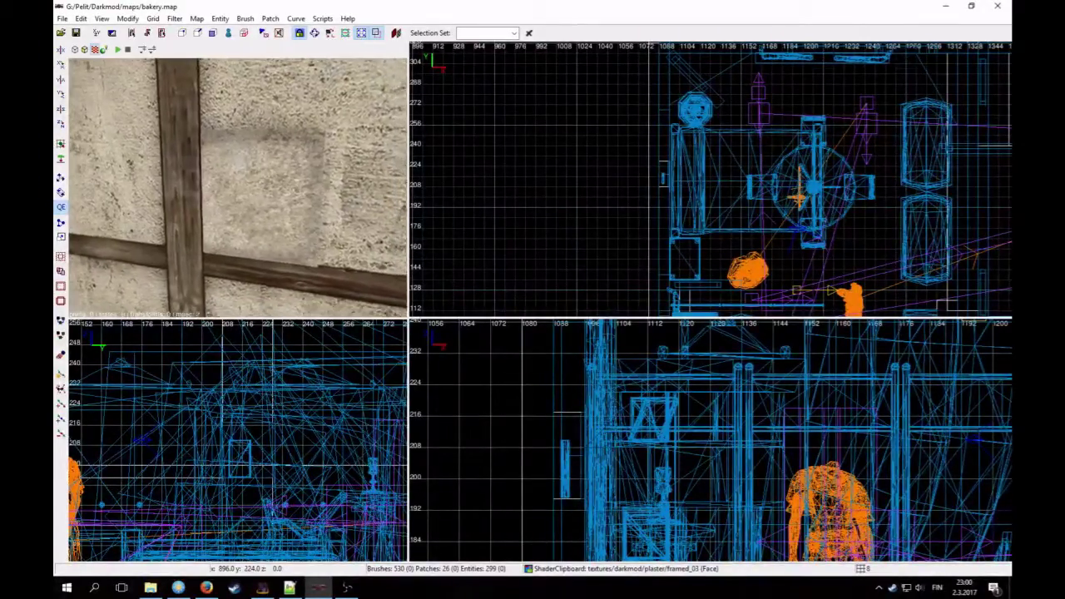
key(Left)
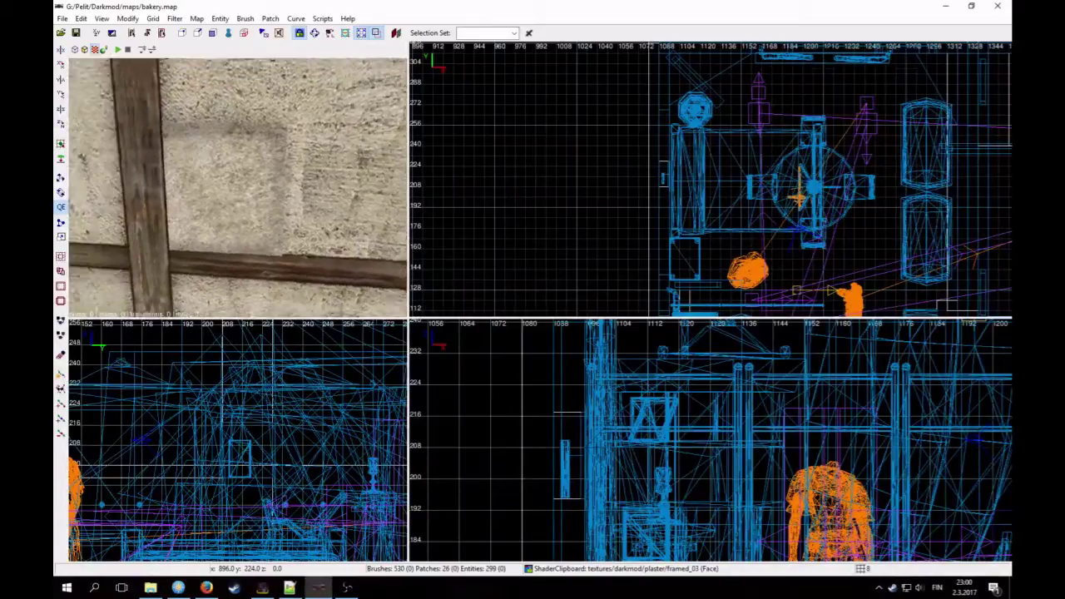
key(Down)
key(Up)
key(Down)
Step: Recopy the shader of the wall face beside the secret door, view its framed_03 preview, and deselect the face
right_click(245, 177)
ctrl+shift+click(245, 177)
key(n)
click(741, 175)
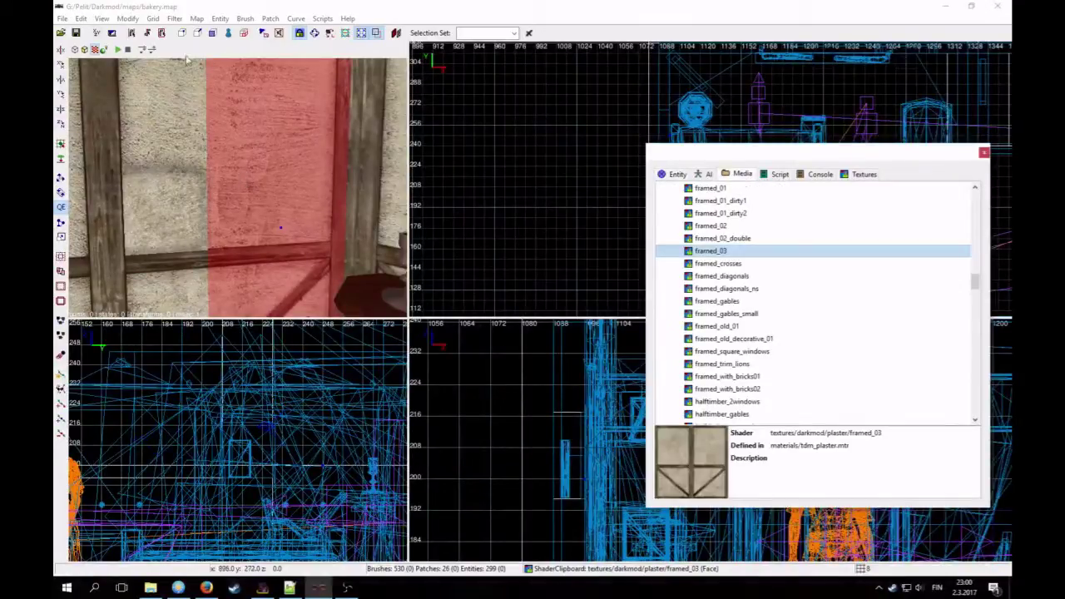
click(81, 18)
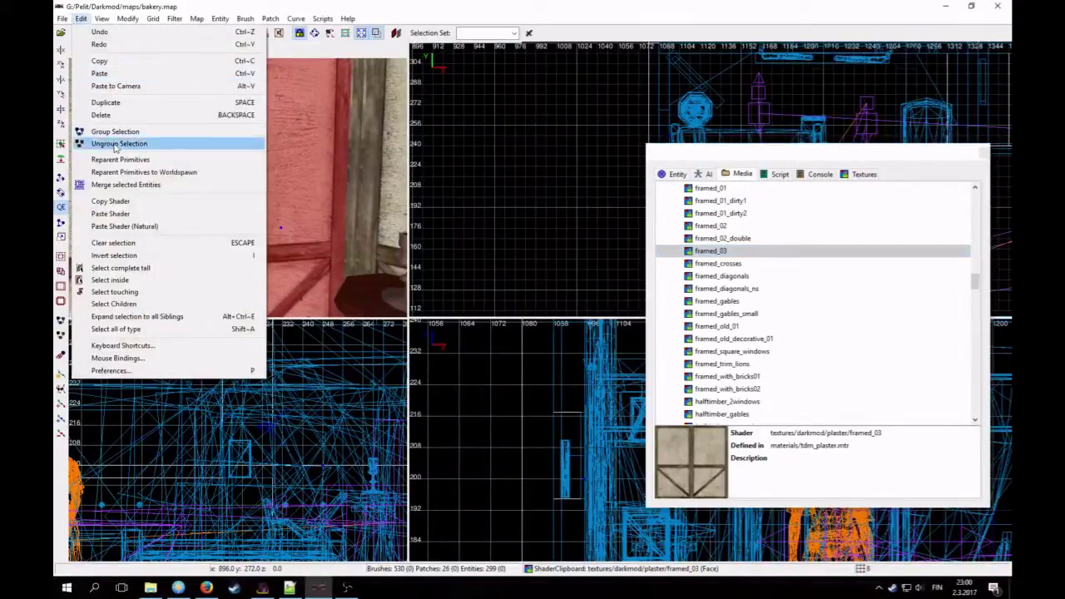
click(113, 203)
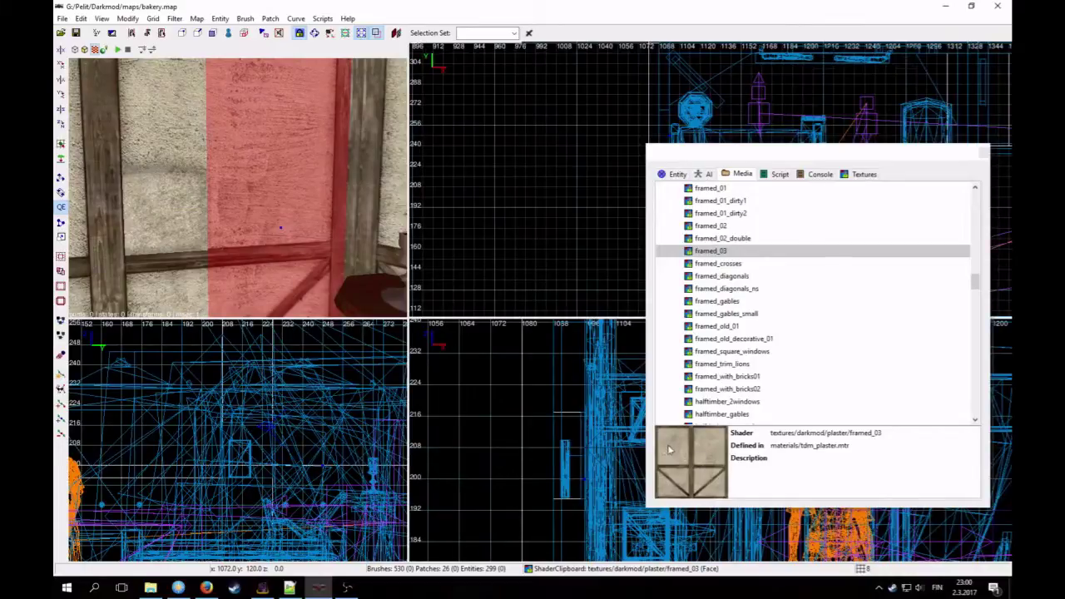
right_click(218, 231)
scroll(218, 230, down, 5)
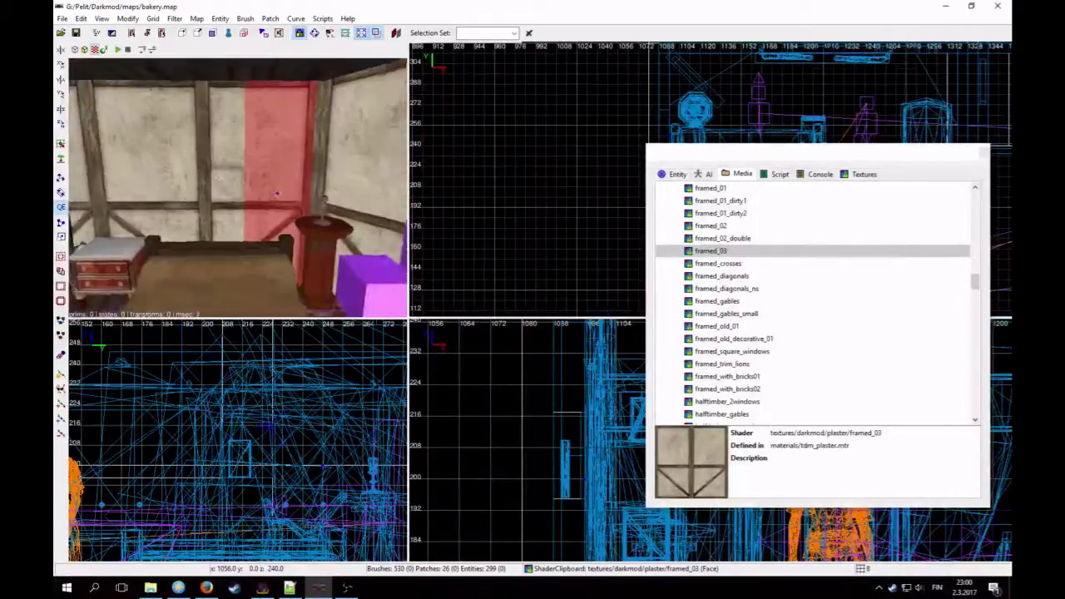
right_click(226, 229)
key(Escape)
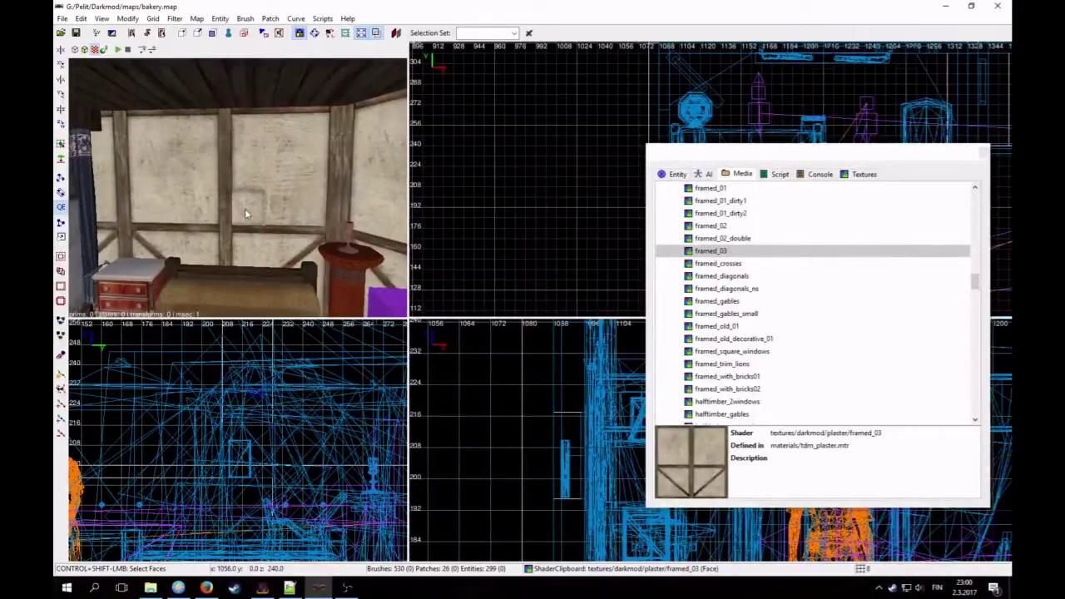
Step: Copy the shader of the secret door's front face and view framed_01 in the media browser for comparison with the wall
click(81, 18)
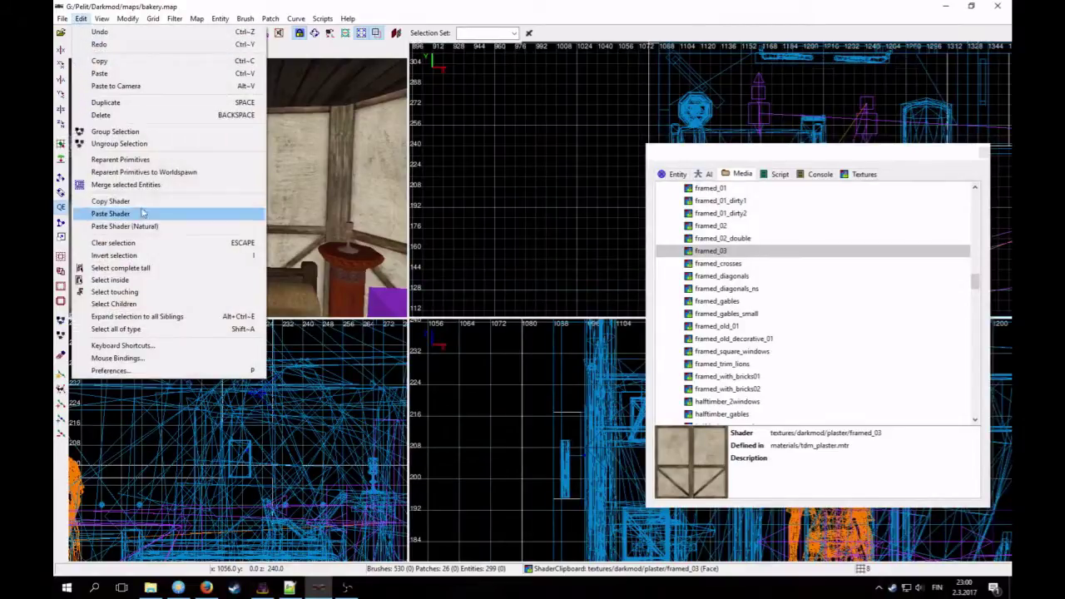
click(112, 202)
click(709, 190)
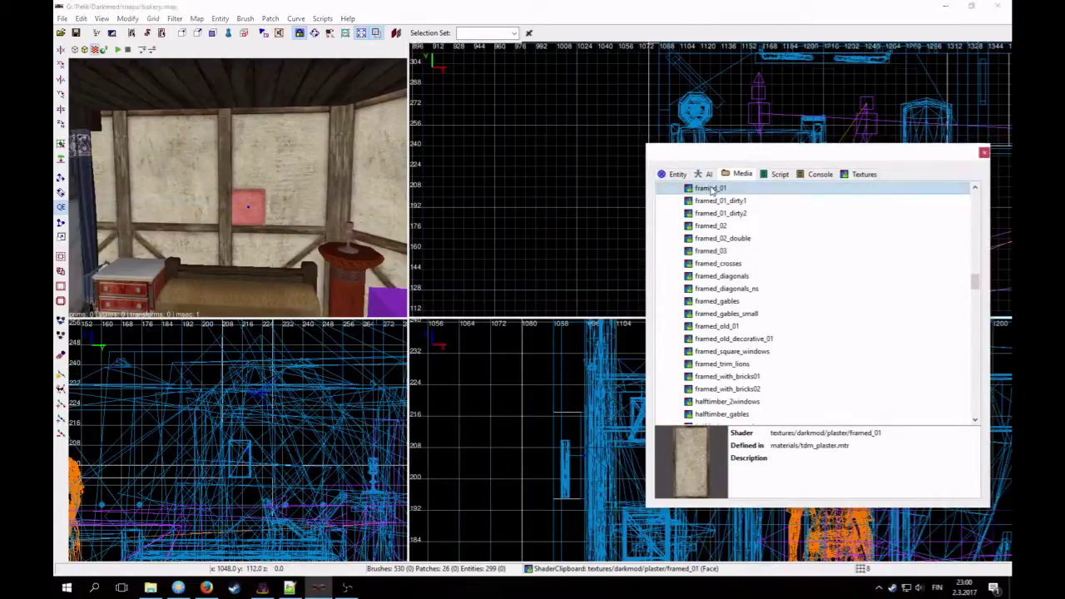
right_click(320, 194)
key(Up)
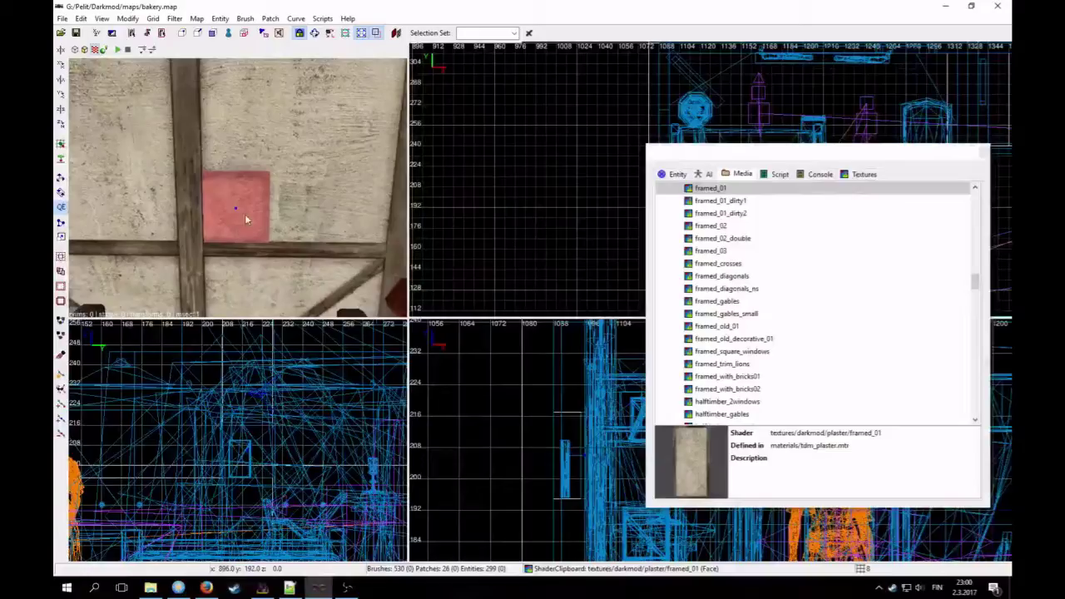
Step: Deselect the secret door's front face and examine from near and far how its plaster blends with the surrounding wall
key(Escape)
right_click(245, 214)
key(Right)
key(Up)
key(Down)
key(Up)
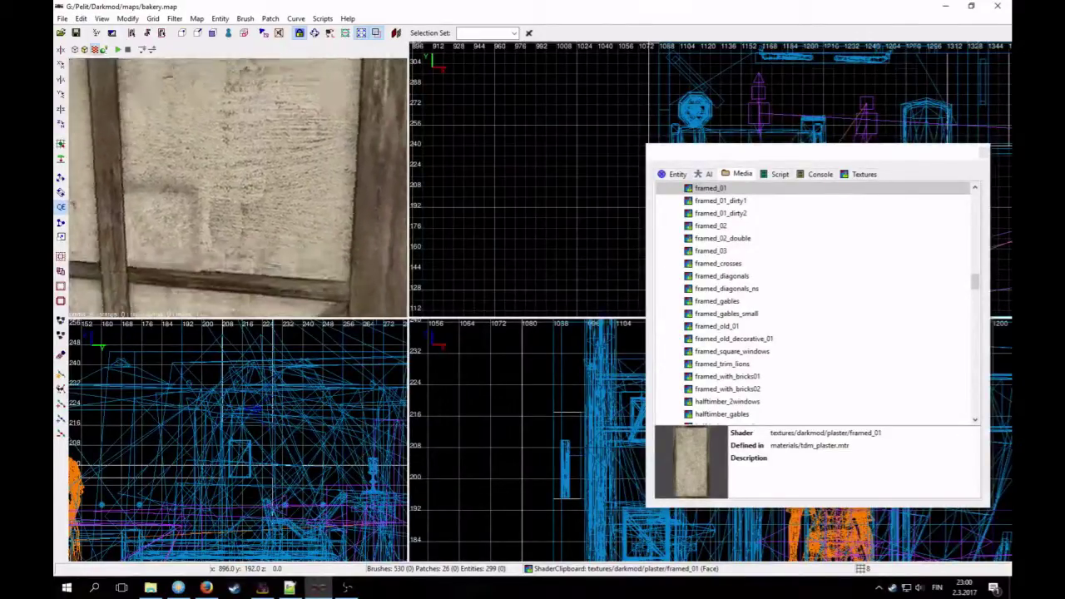
key(Down)
key(Up)
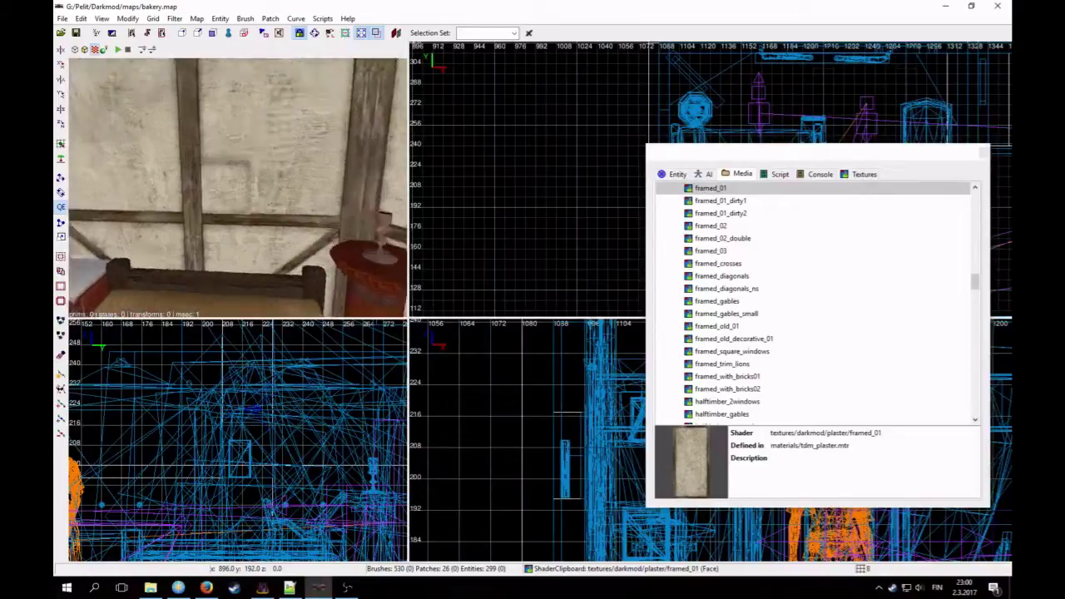
key(Up)
key(Down)
key(Up)
key(Down)
key(Up)
key(Down)
key(Up)
key(Down)
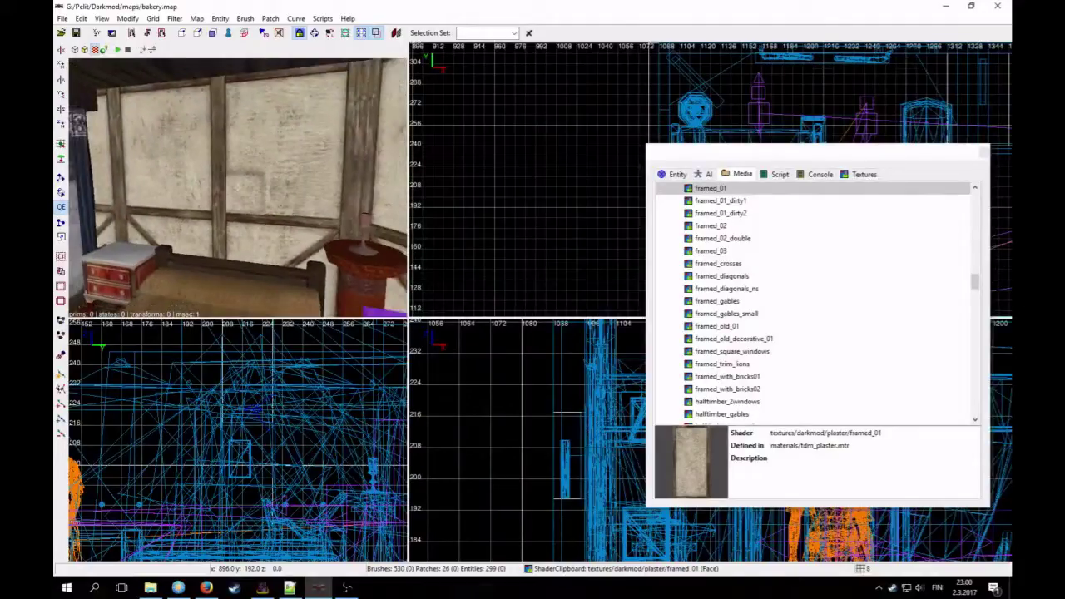
key(Up)
key(Down)
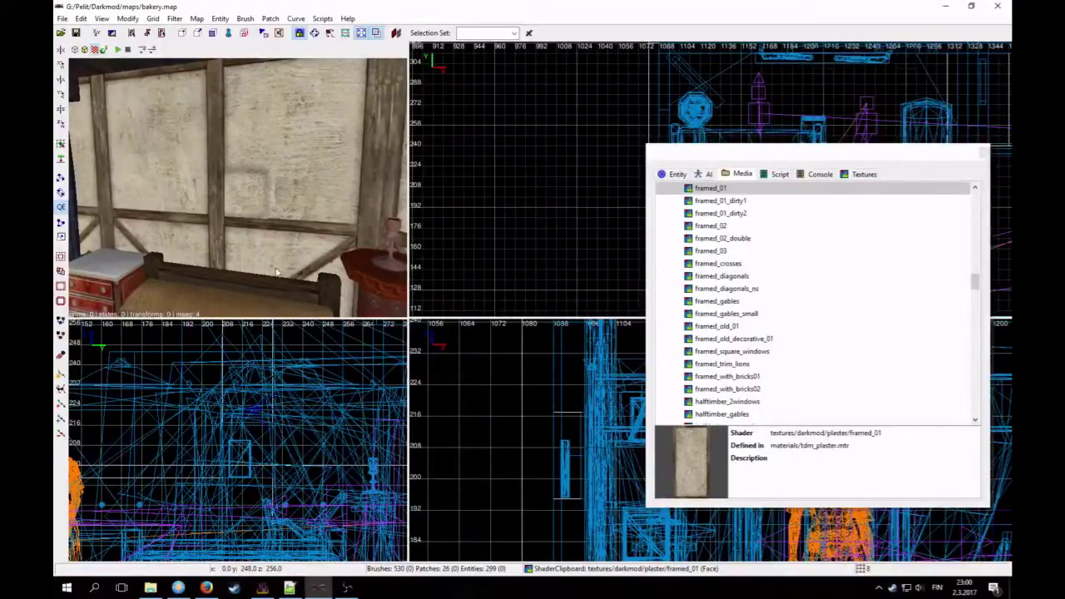
Step: Highlight the secret door's front face and the neighbouring wall faces in turn to compare their plaster, clearing the selection each time
shift+click(313, 178)
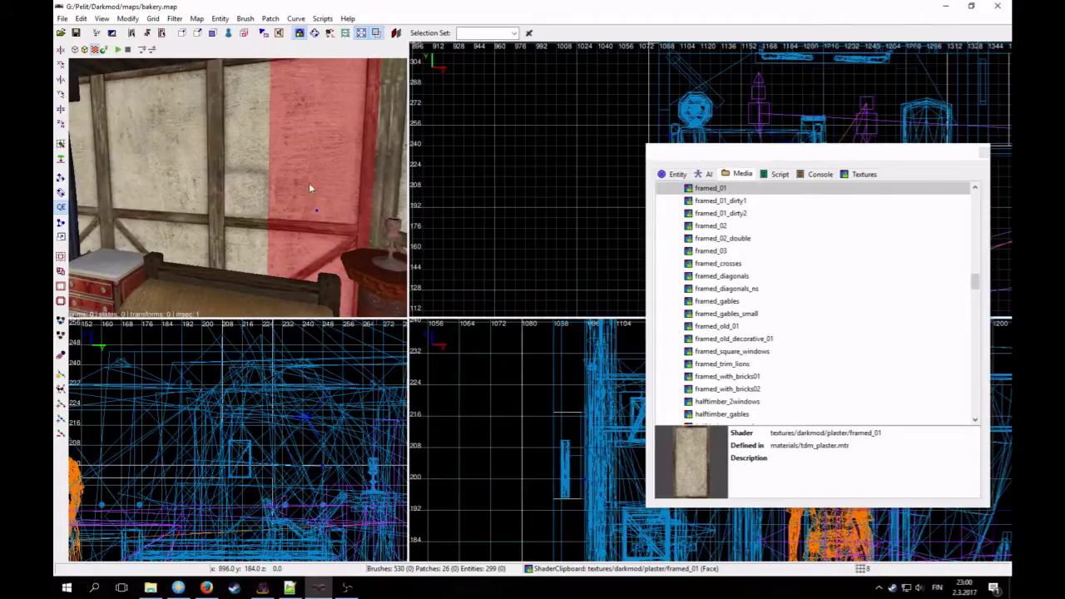
key(Left)
key(Escape)
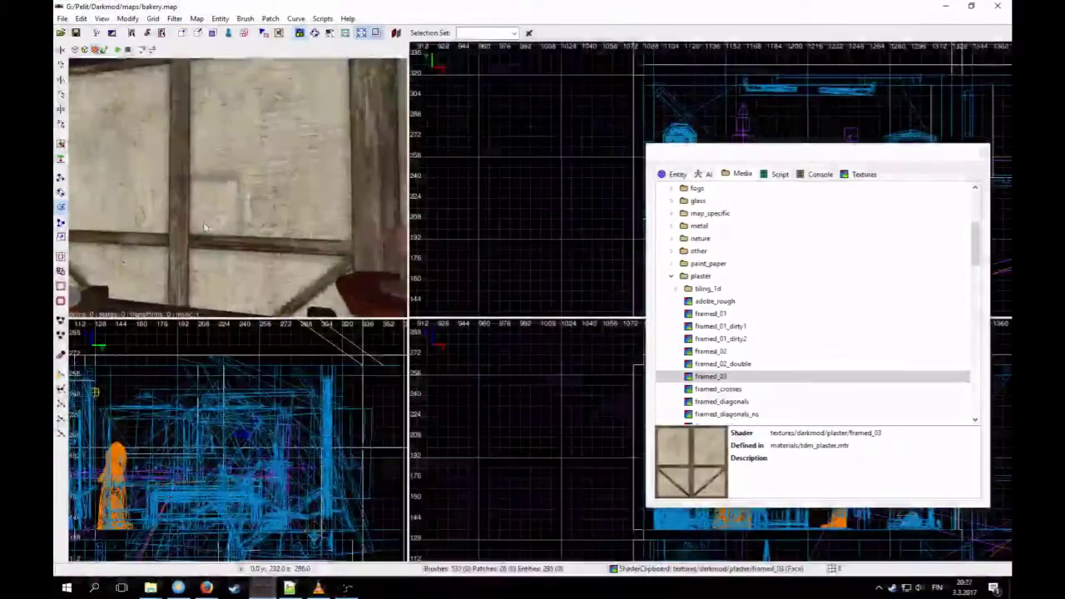
right_click(206, 228)
right_click(206, 227)
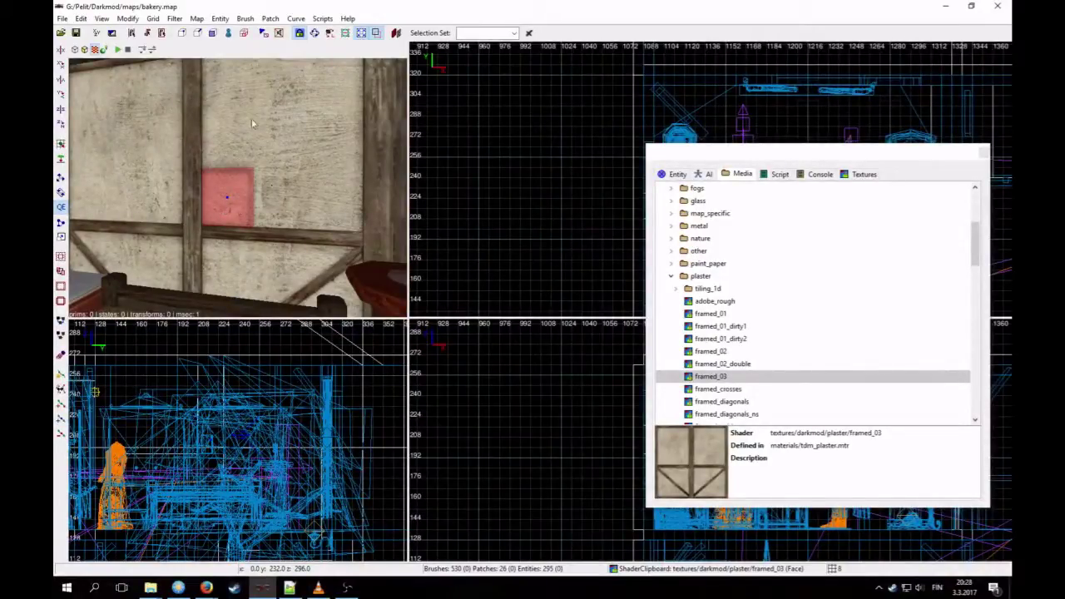
key(Escape)
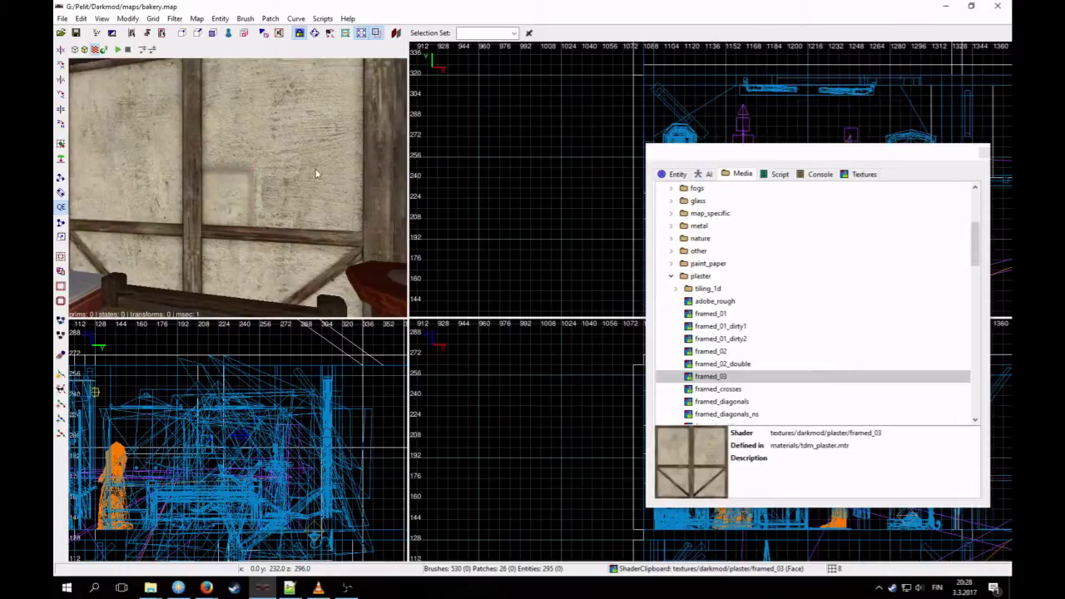
ctrl+shift+click(314, 166)
ctrl+shift+click(162, 147)
key(Escape)
right_click(241, 212)
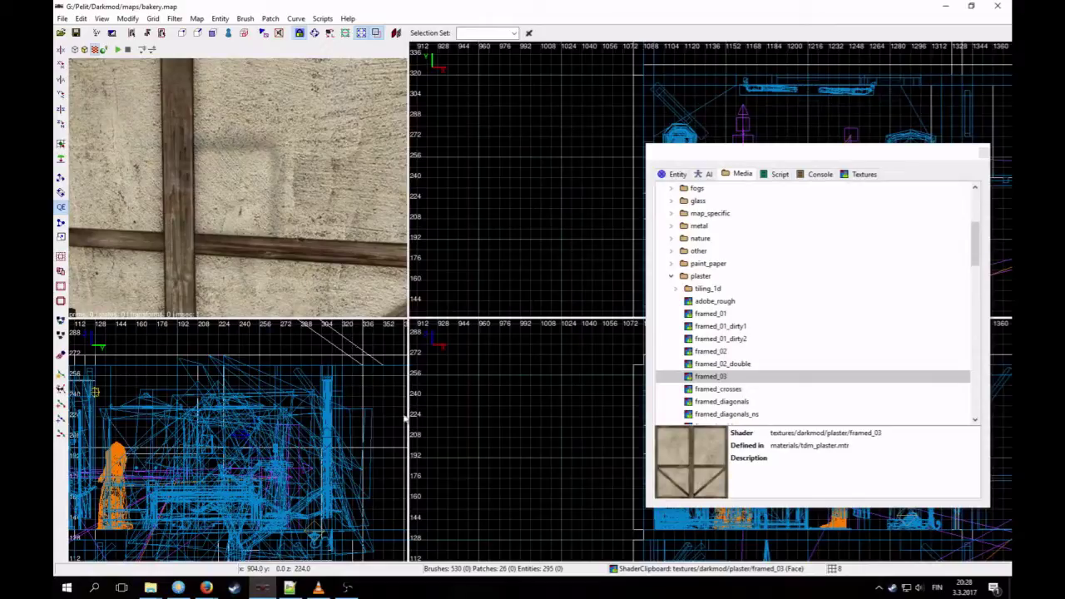
Step: Switch to Notepad++ and highlight the two parm11 blend stages of the framed_03 material in bakery.mtr, checking the matching wall face in the map editor
click(289, 589)
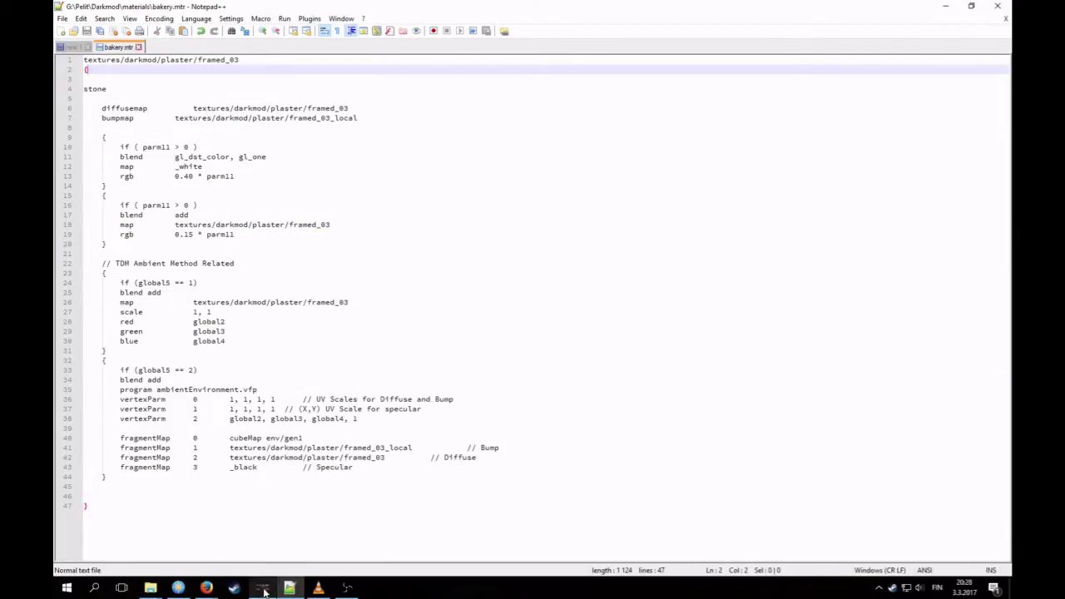
click(263, 589)
shift+click(356, 189)
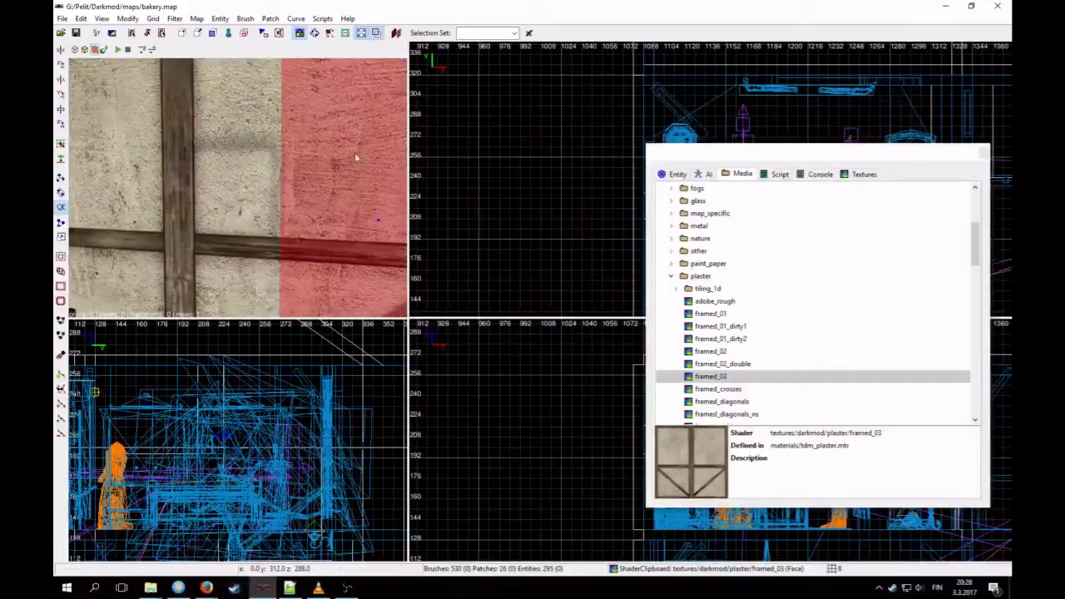
key(Escape)
click(291, 588)
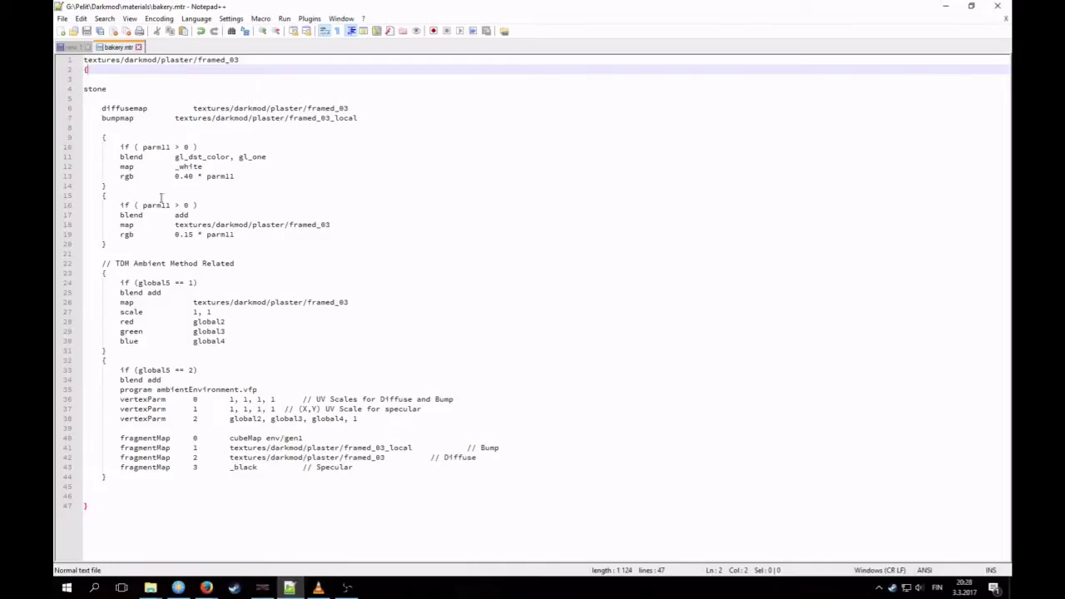
drag(131, 247, 62, 139)
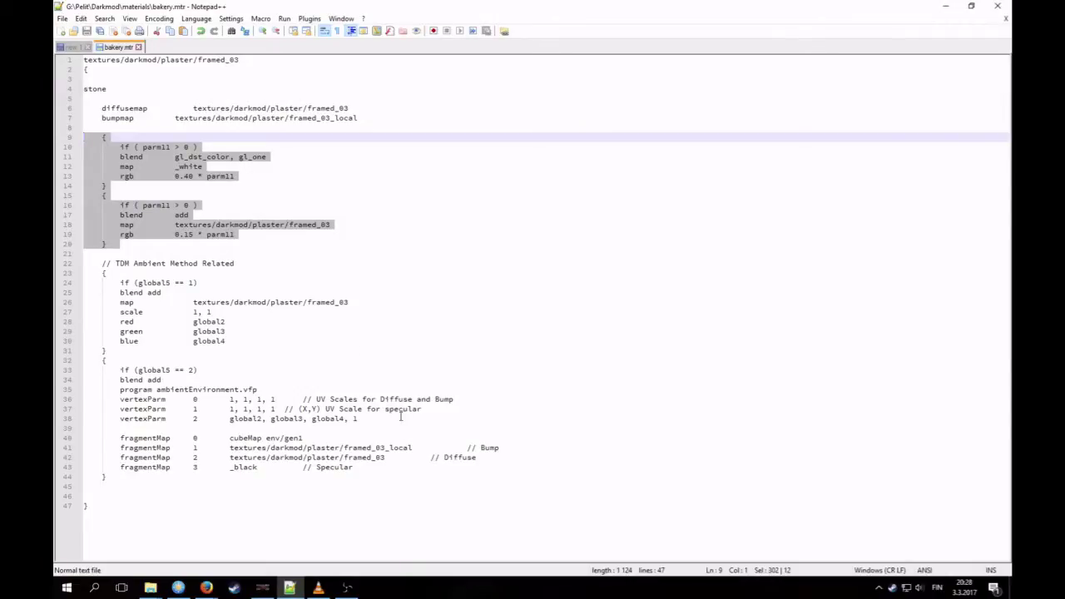
click(262, 588)
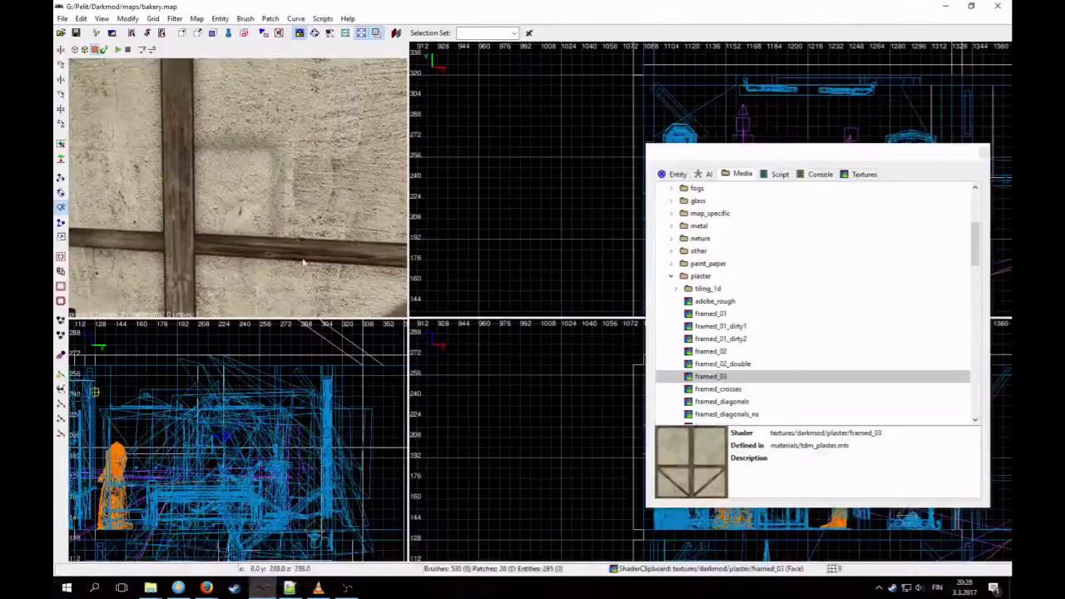
Step: Select the four wall brushes surrounding the secret door and convert them to a func_static
right_click(322, 195)
scroll(322, 196, down, 6)
scroll(322, 196, up, 5)
scroll(238, 188, down, 5)
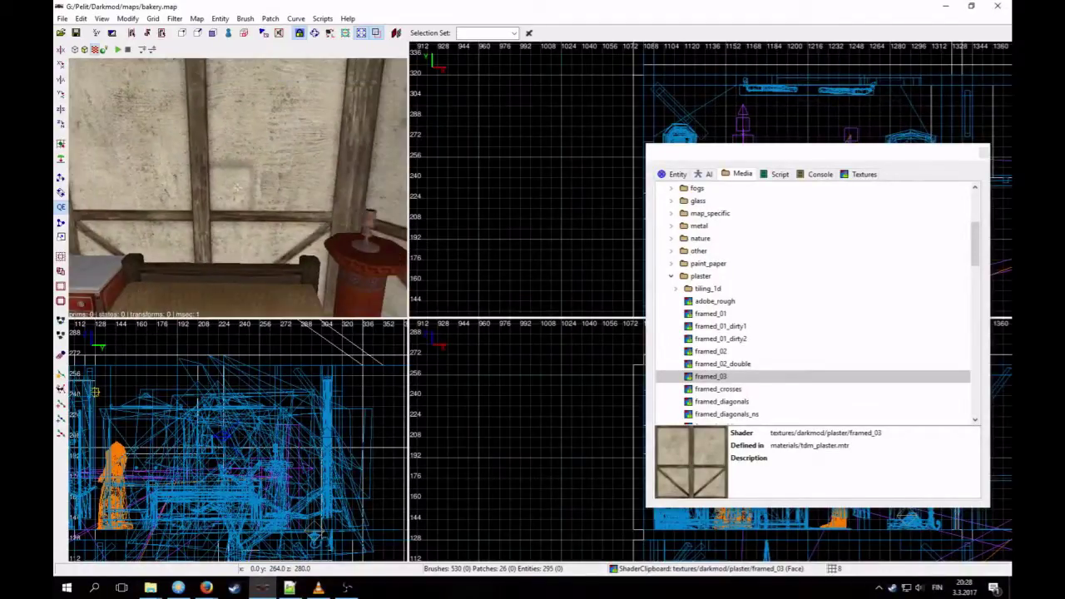
right_click(238, 188)
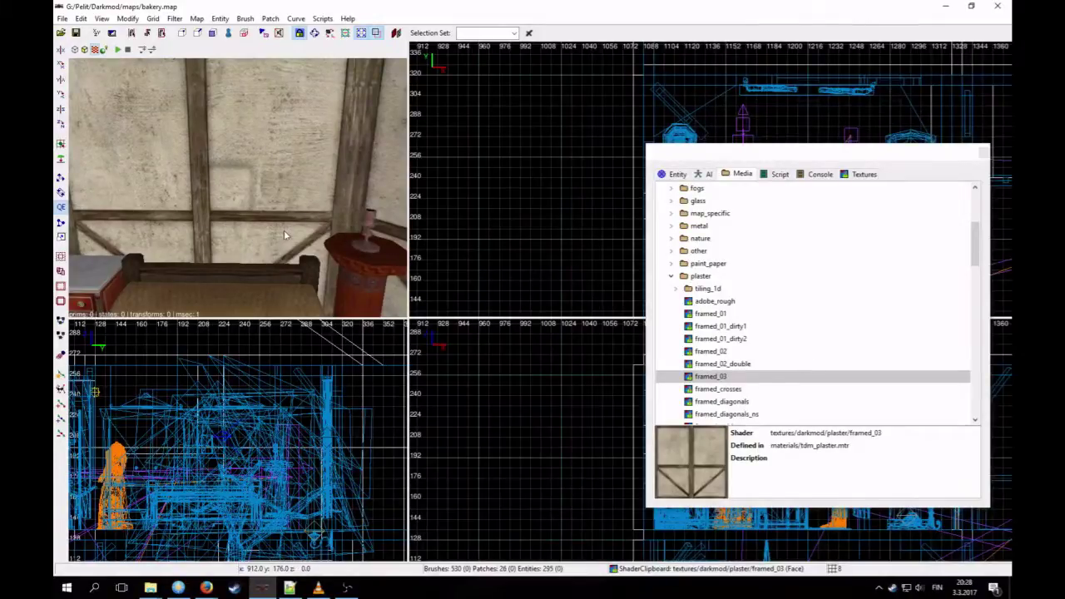
shift+click(331, 196)
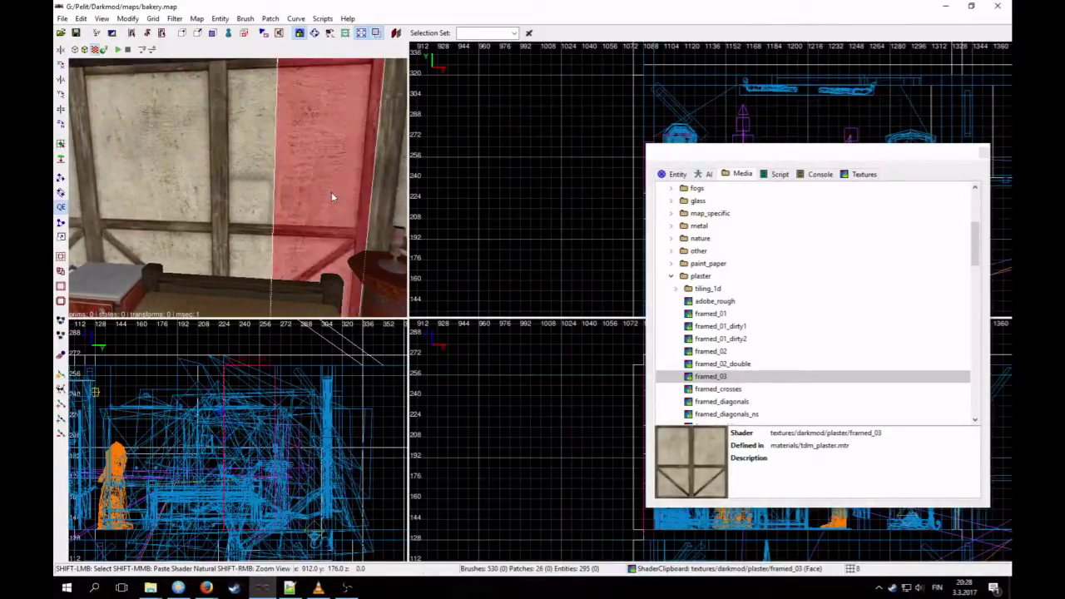
shift+click(236, 148)
shift+click(172, 191)
shift+click(221, 266)
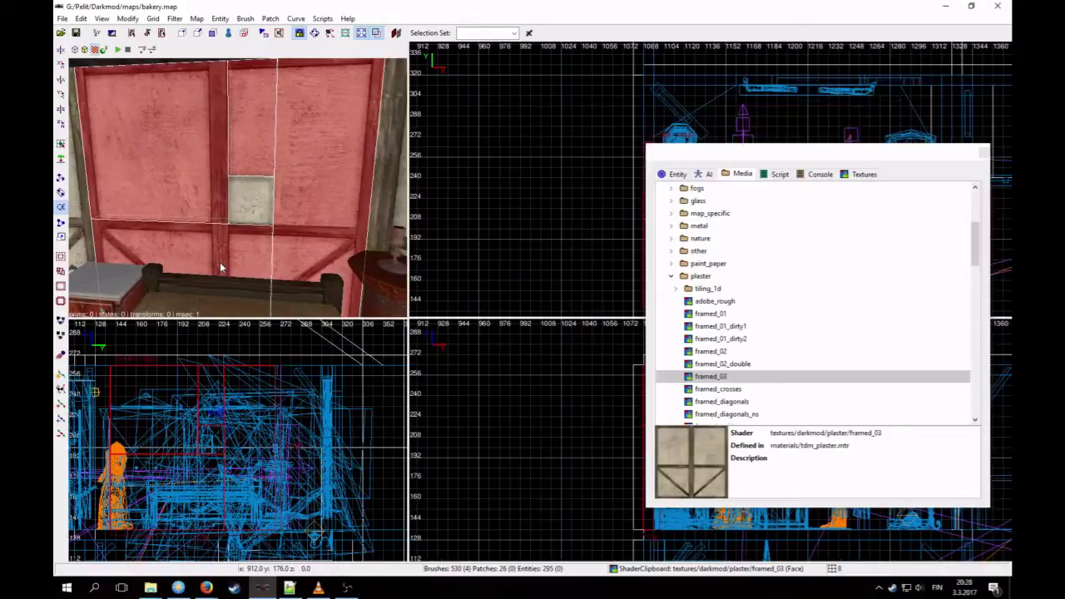
click(983, 152)
right_click(641, 221)
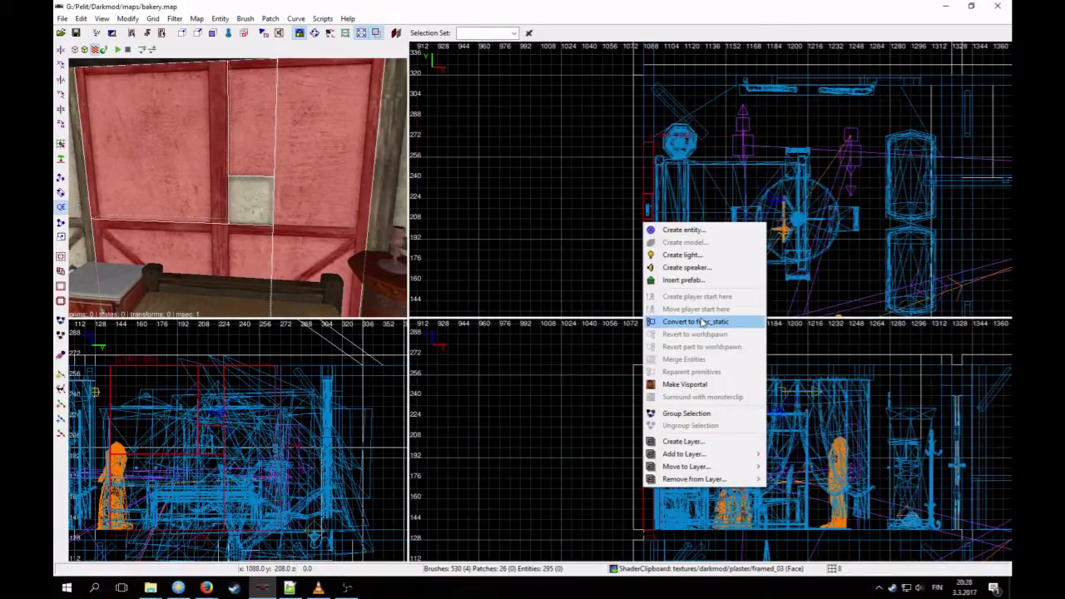
click(690, 320)
Step: Look over the converted wall section around the secret door and save the map
shift+click(337, 202)
right_click(326, 197)
right_click(326, 198)
click(76, 32)
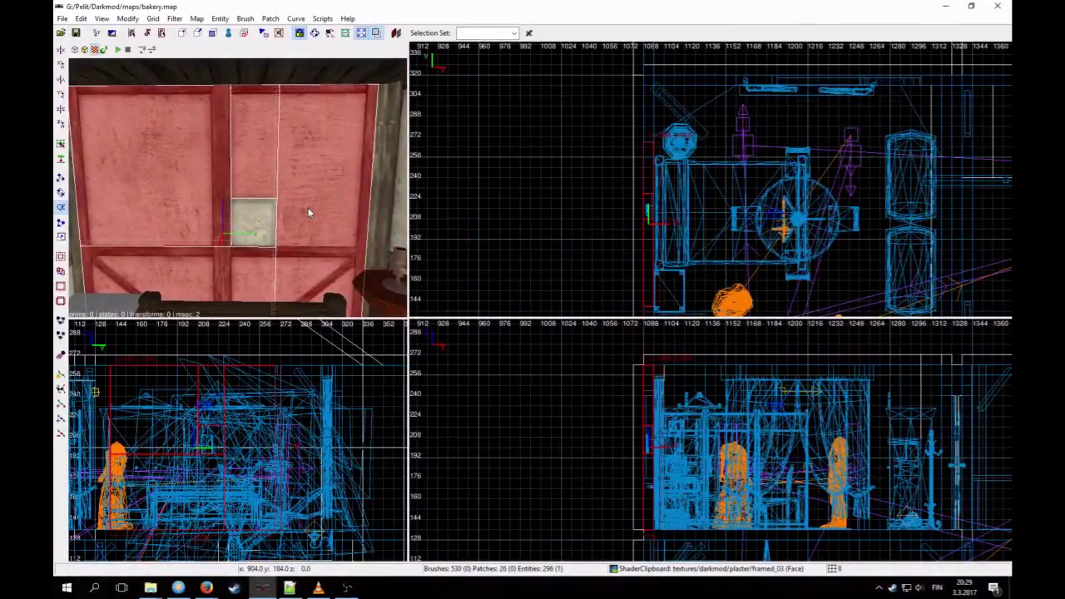